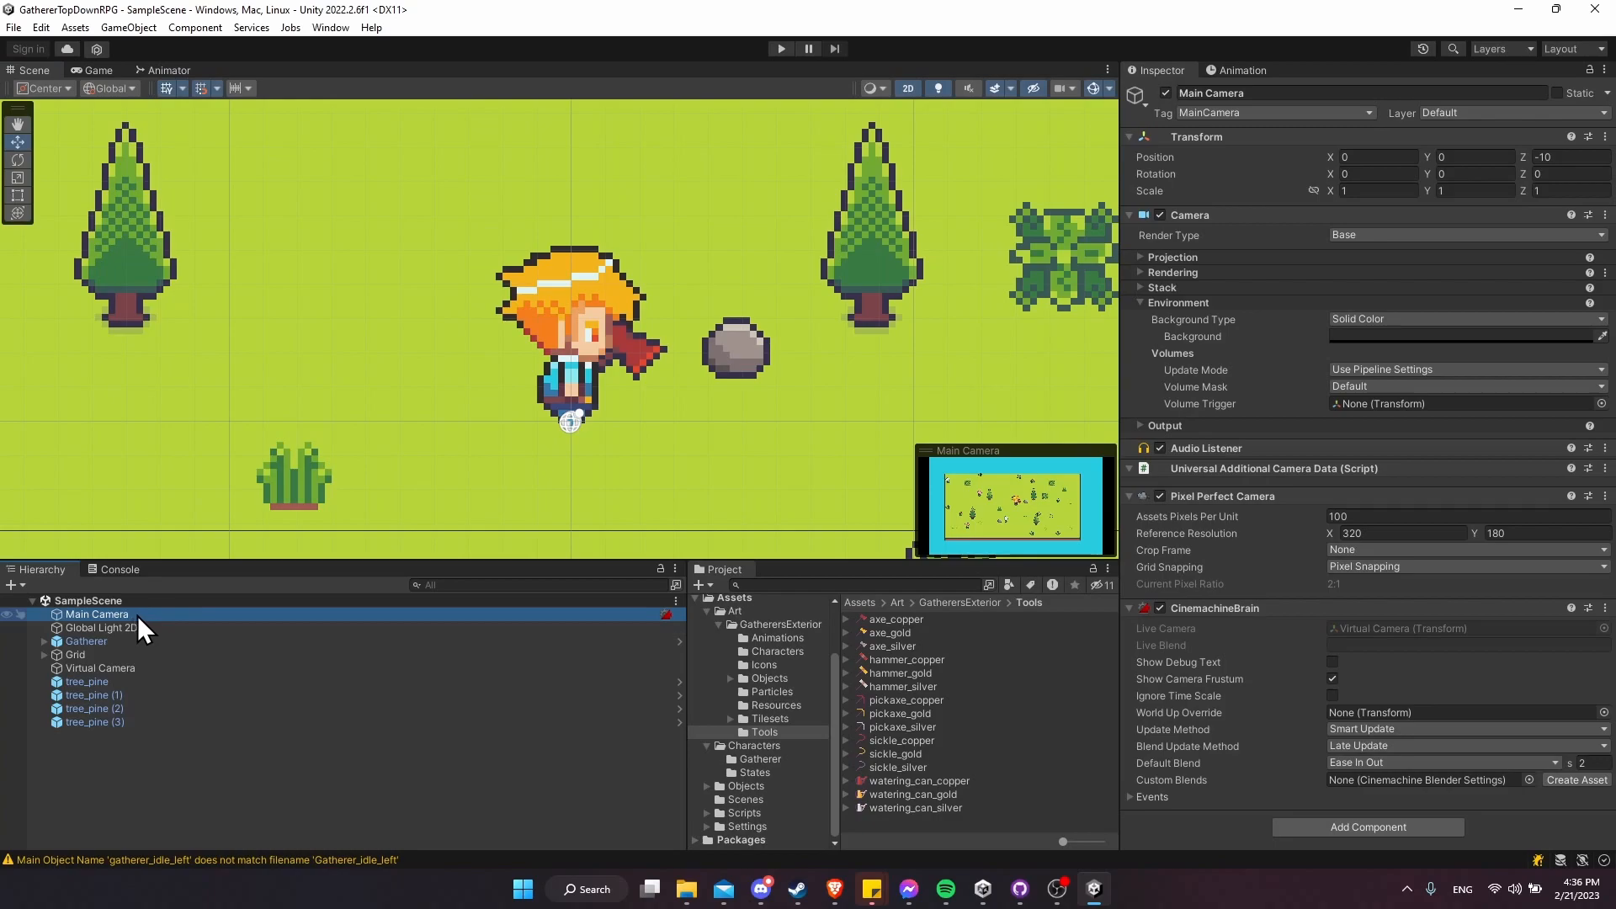
# - Play-test the character's movement in all directions with the Main Camera's Grid Snapping left on Pixel Snapping
pyautogui.click(1389, 569)
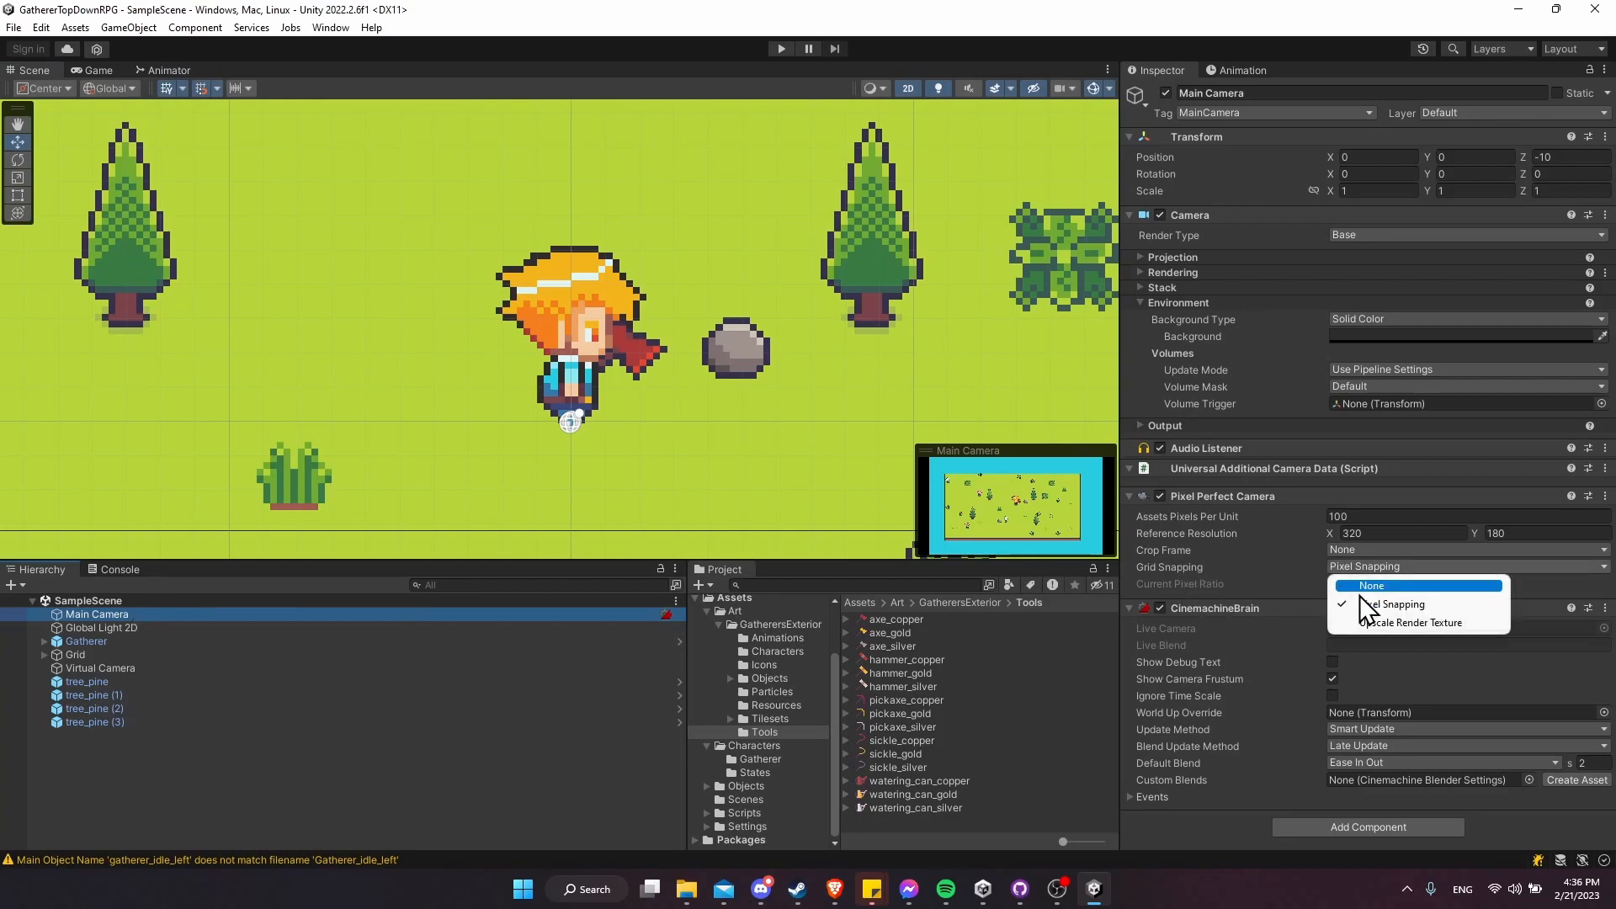
pyautogui.click(1288, 567)
pyautogui.click(782, 49)
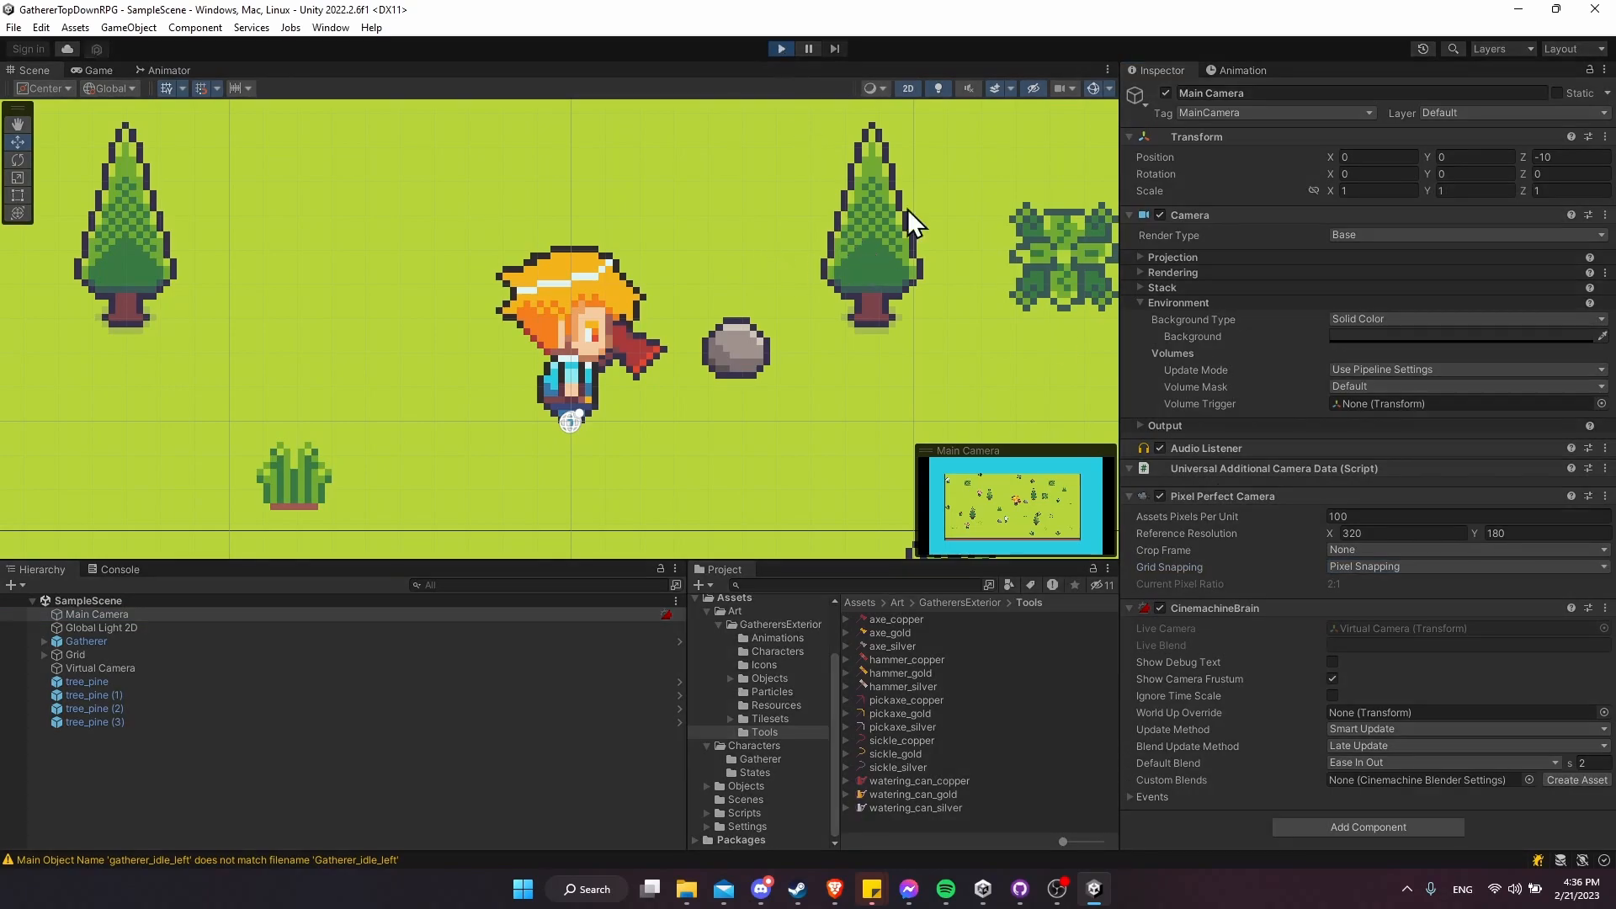
pyautogui.press('w')
pyautogui.press('a')
pyautogui.press('s')
pyautogui.press('d')
pyautogui.press('w')
pyautogui.press('a')
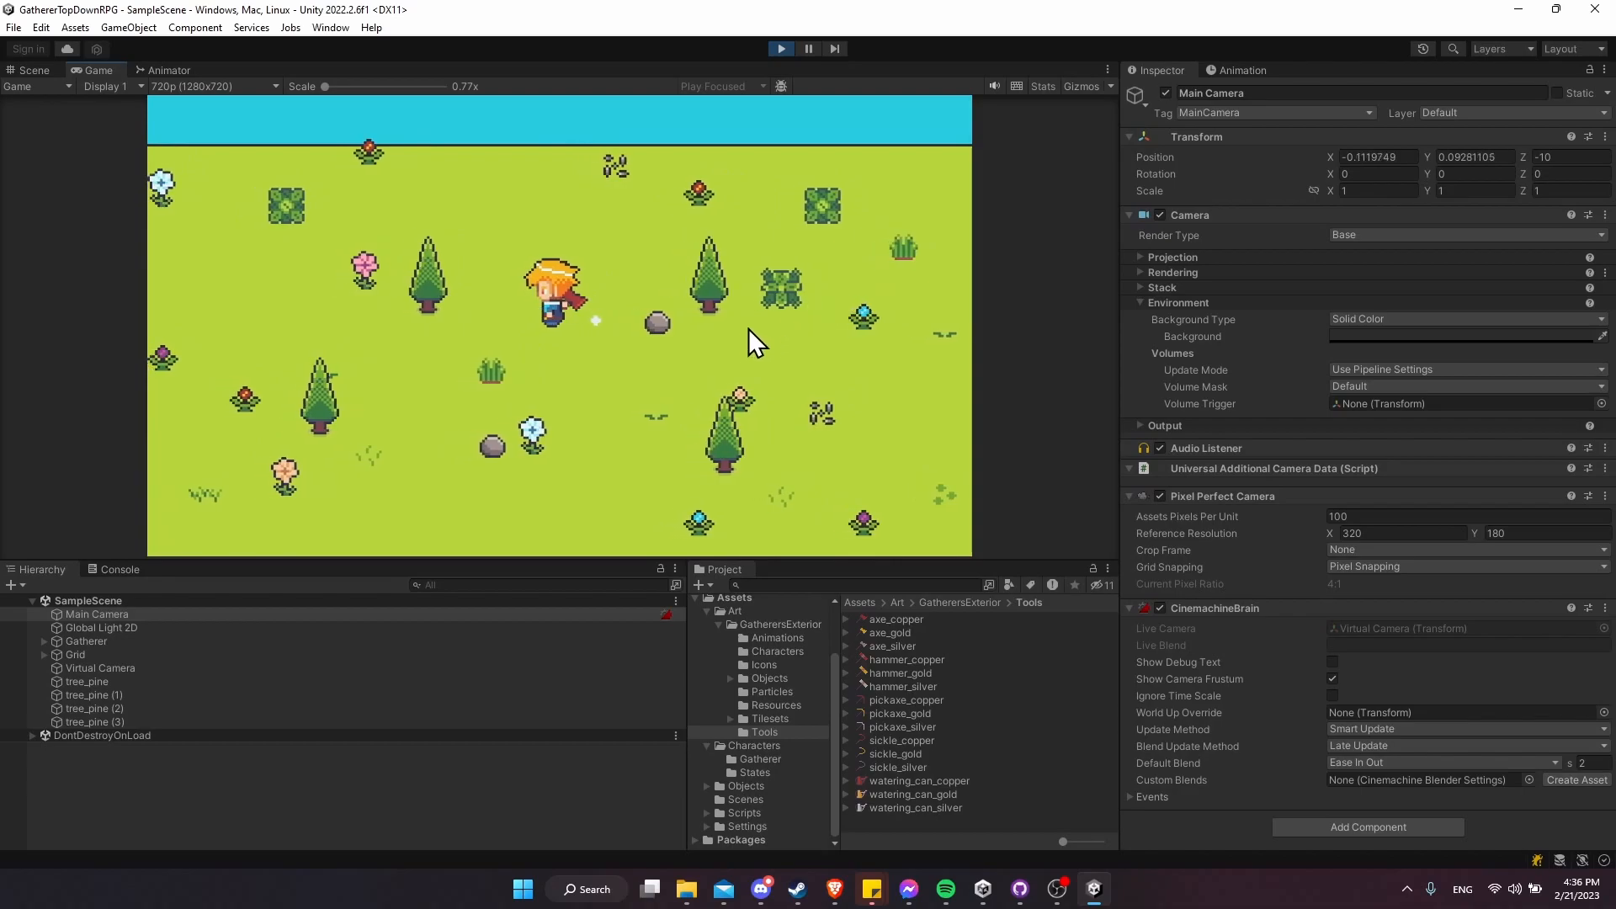
pyautogui.press('d')
pyautogui.press('s')
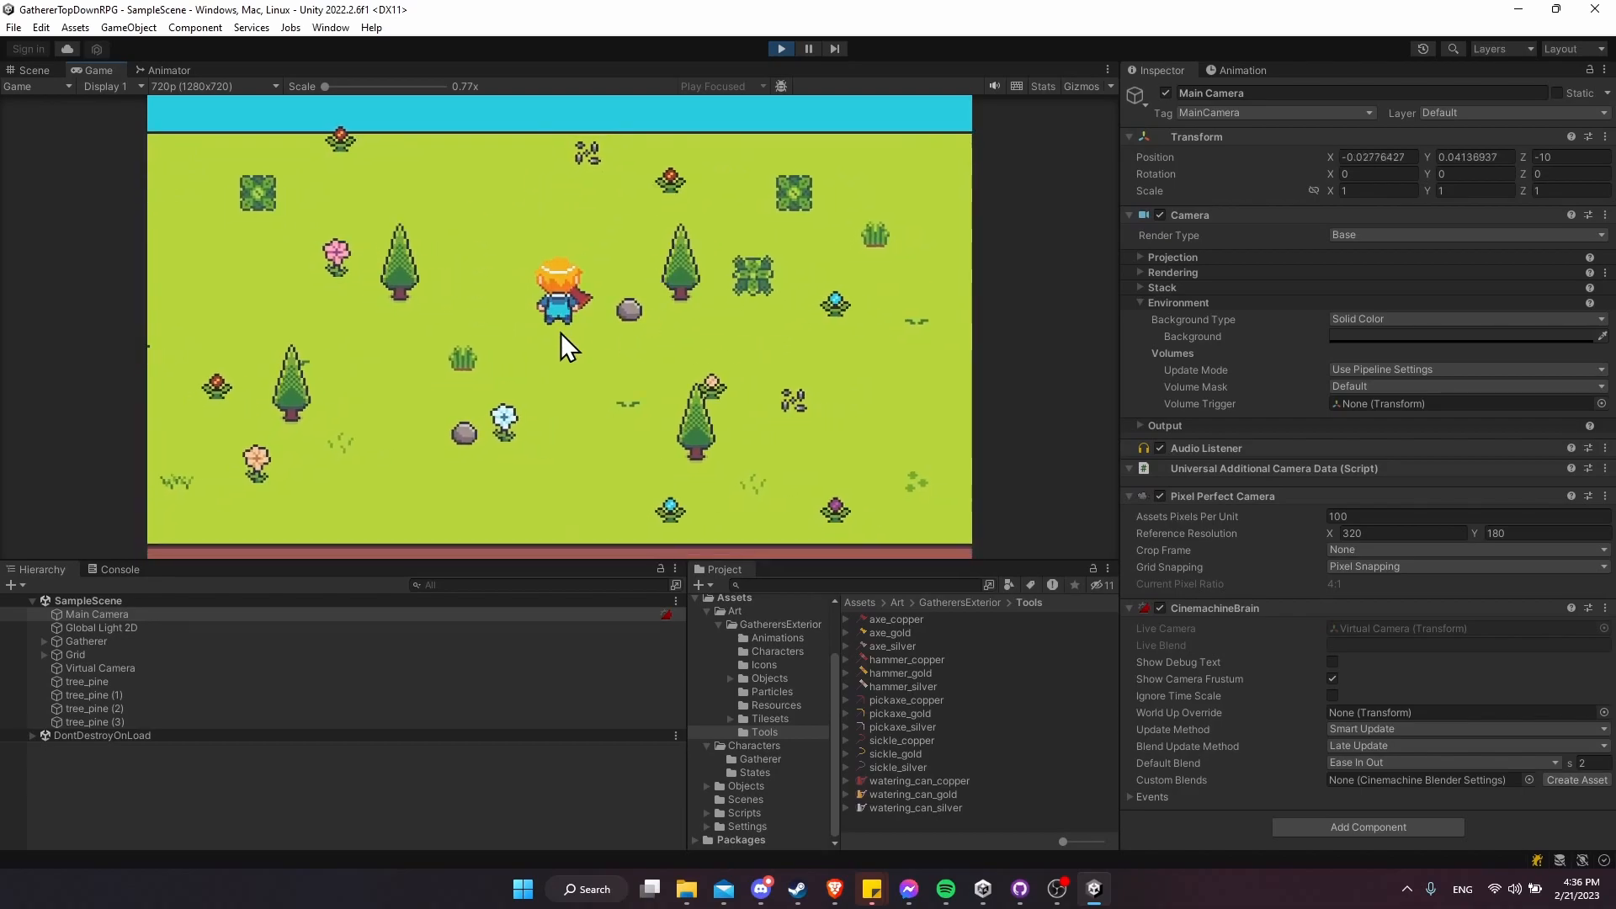
pyautogui.press('a')
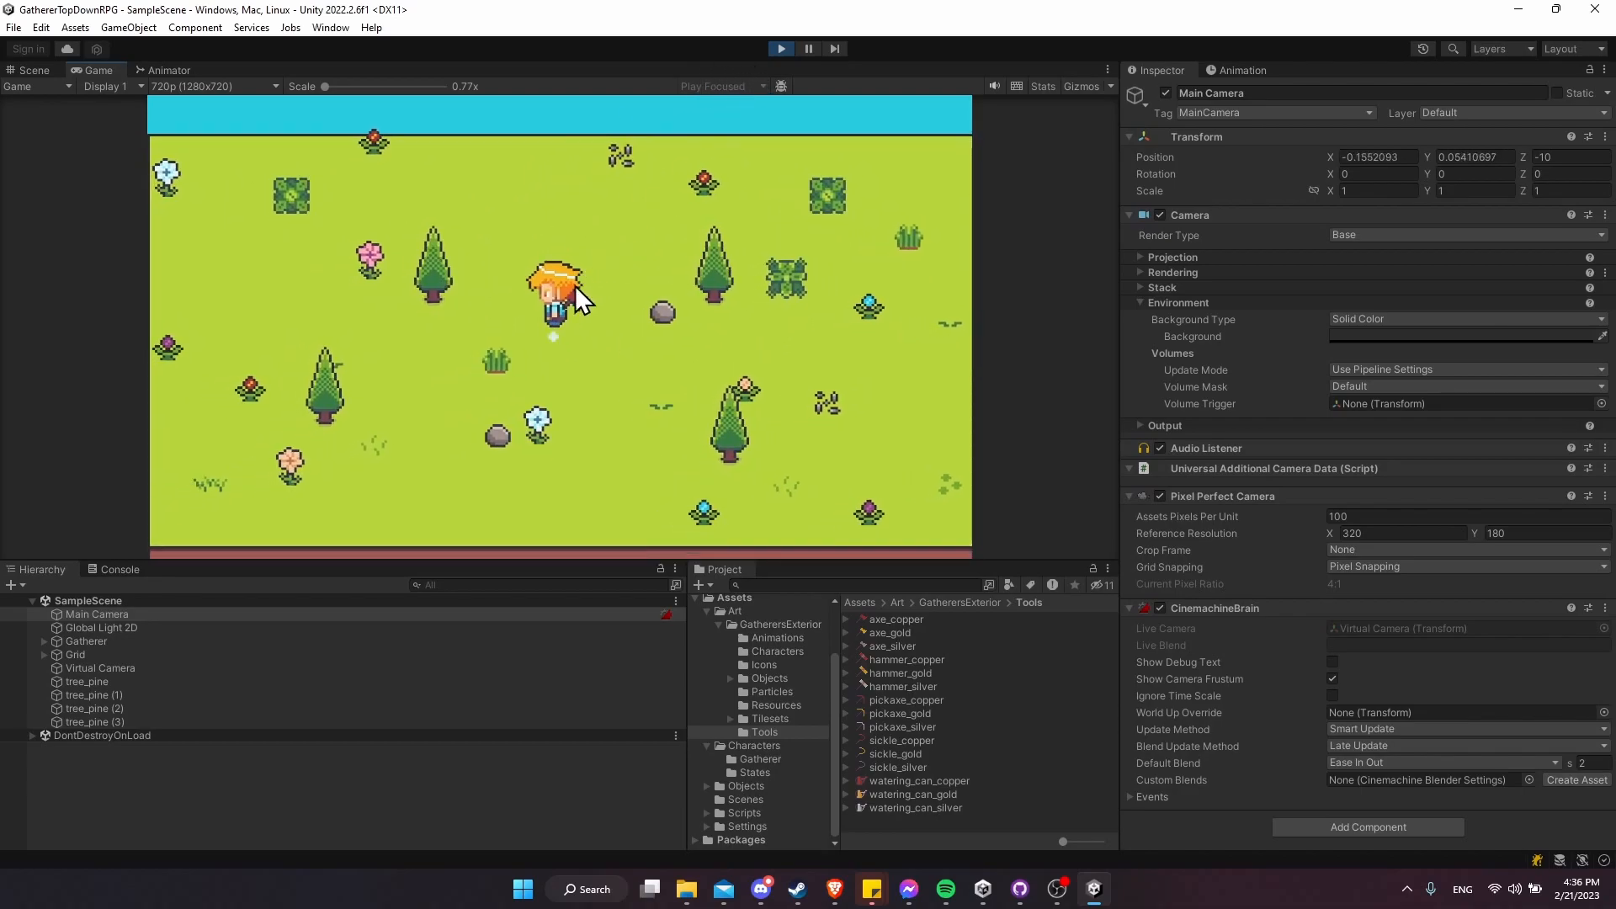
pyautogui.press('a')
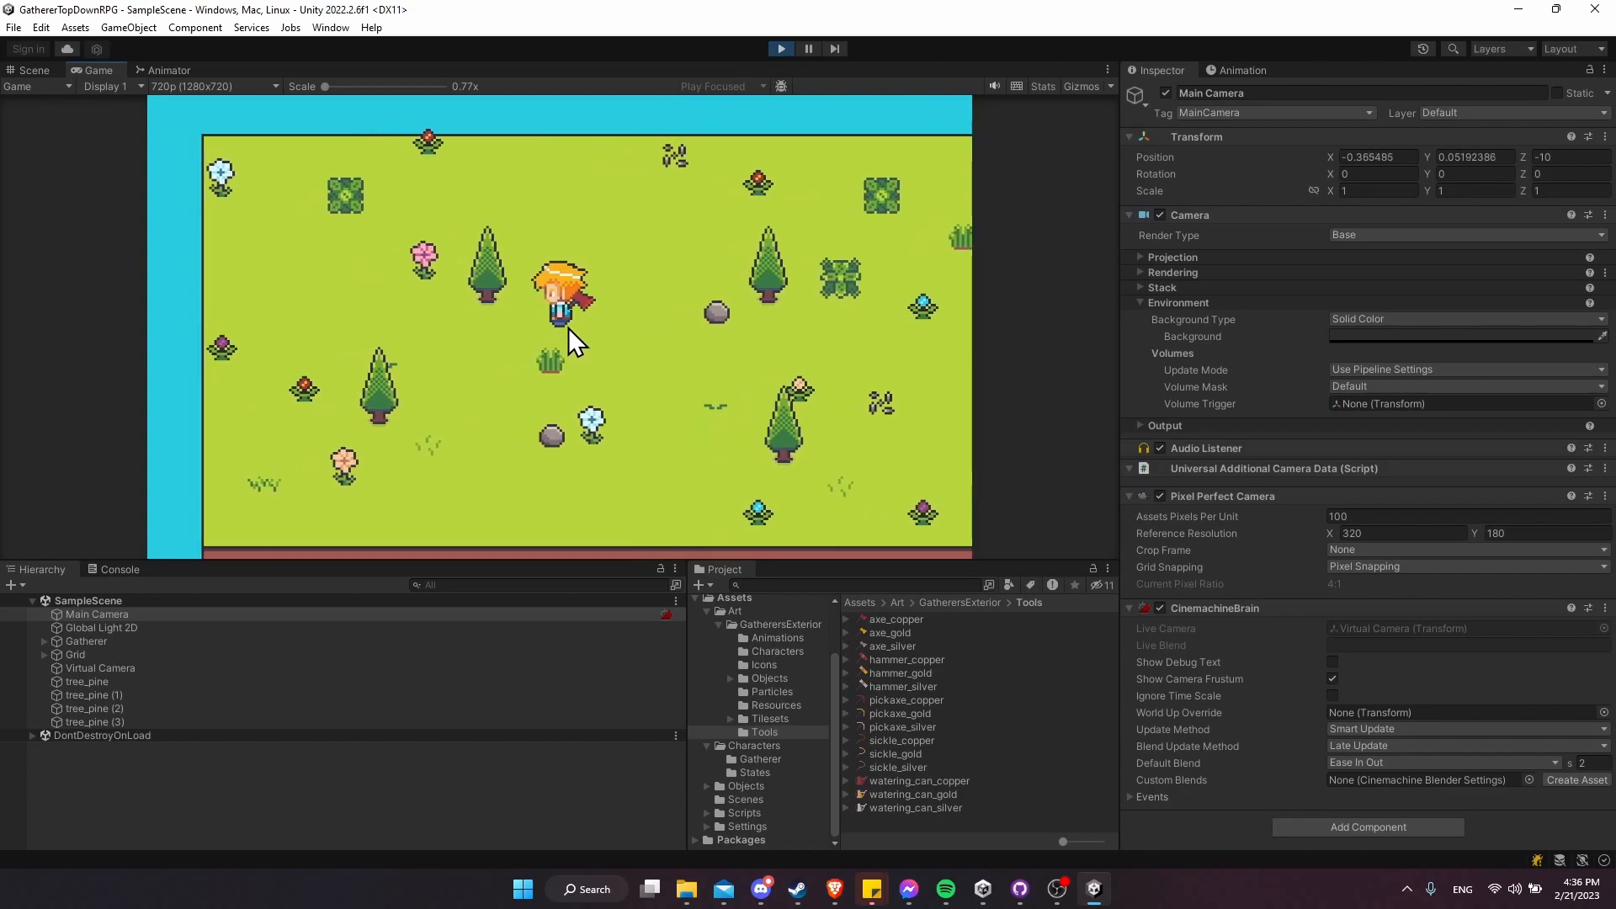
pyautogui.click(780, 48)
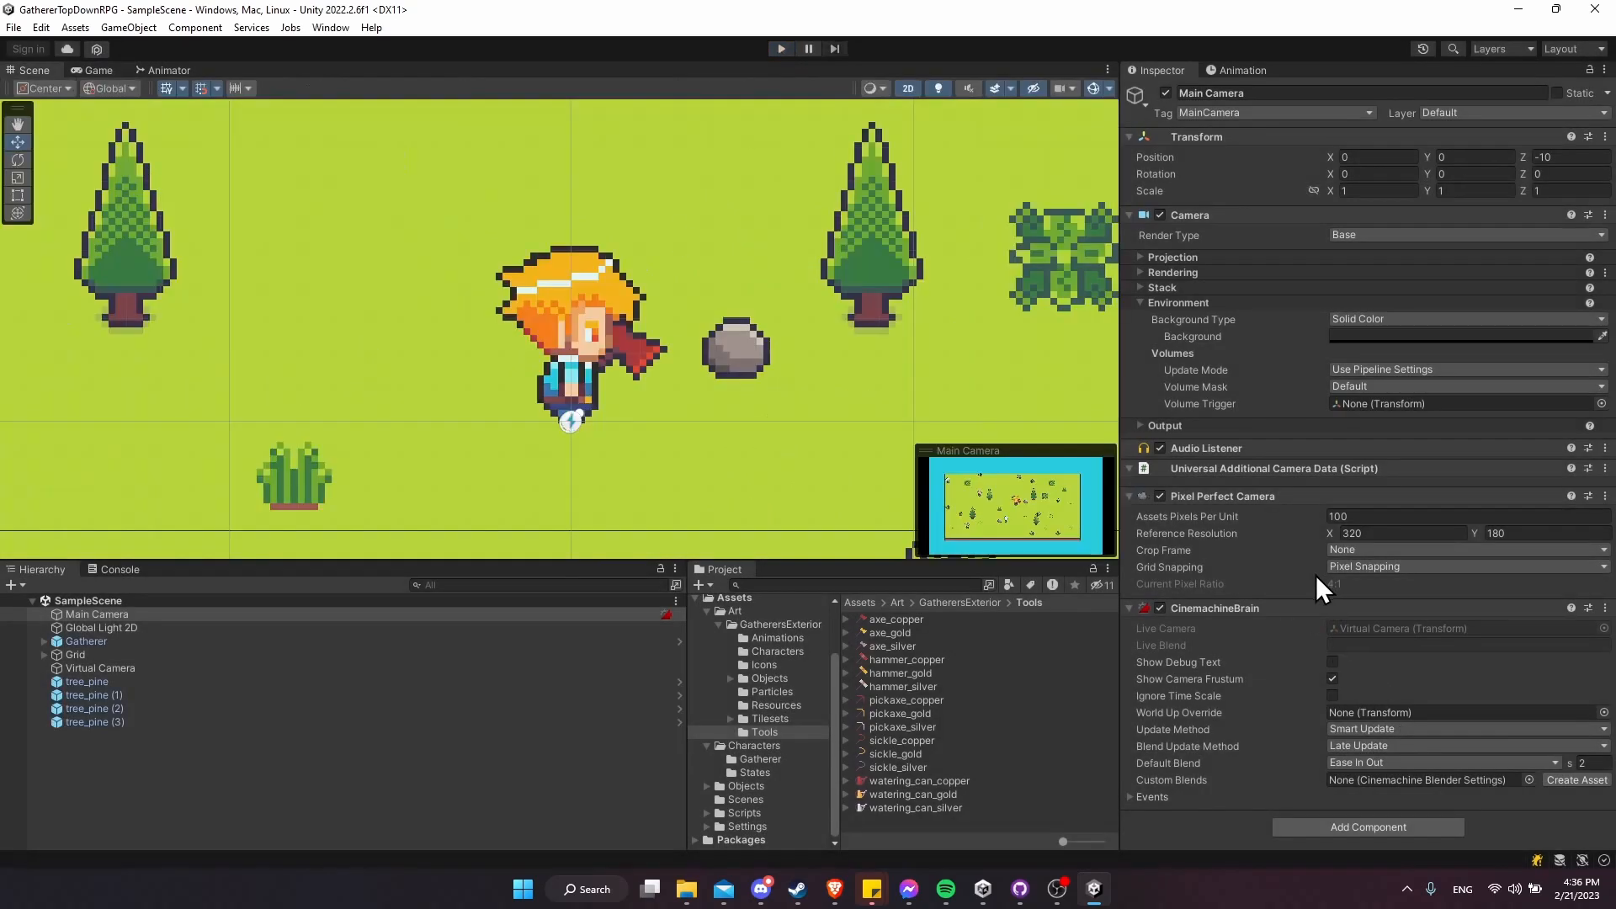
pyautogui.click(1343, 567)
pyautogui.click(1362, 591)
pyautogui.click(773, 49)
pyautogui.press('s')
pyautogui.press('d')
pyautogui.press('w')
pyautogui.press('a')
pyautogui.press('s')
pyautogui.press('d')
pyautogui.press('w')
pyautogui.press('a')
pyautogui.press('s')
pyautogui.press('d')
pyautogui.press('w')
pyautogui.press('a')
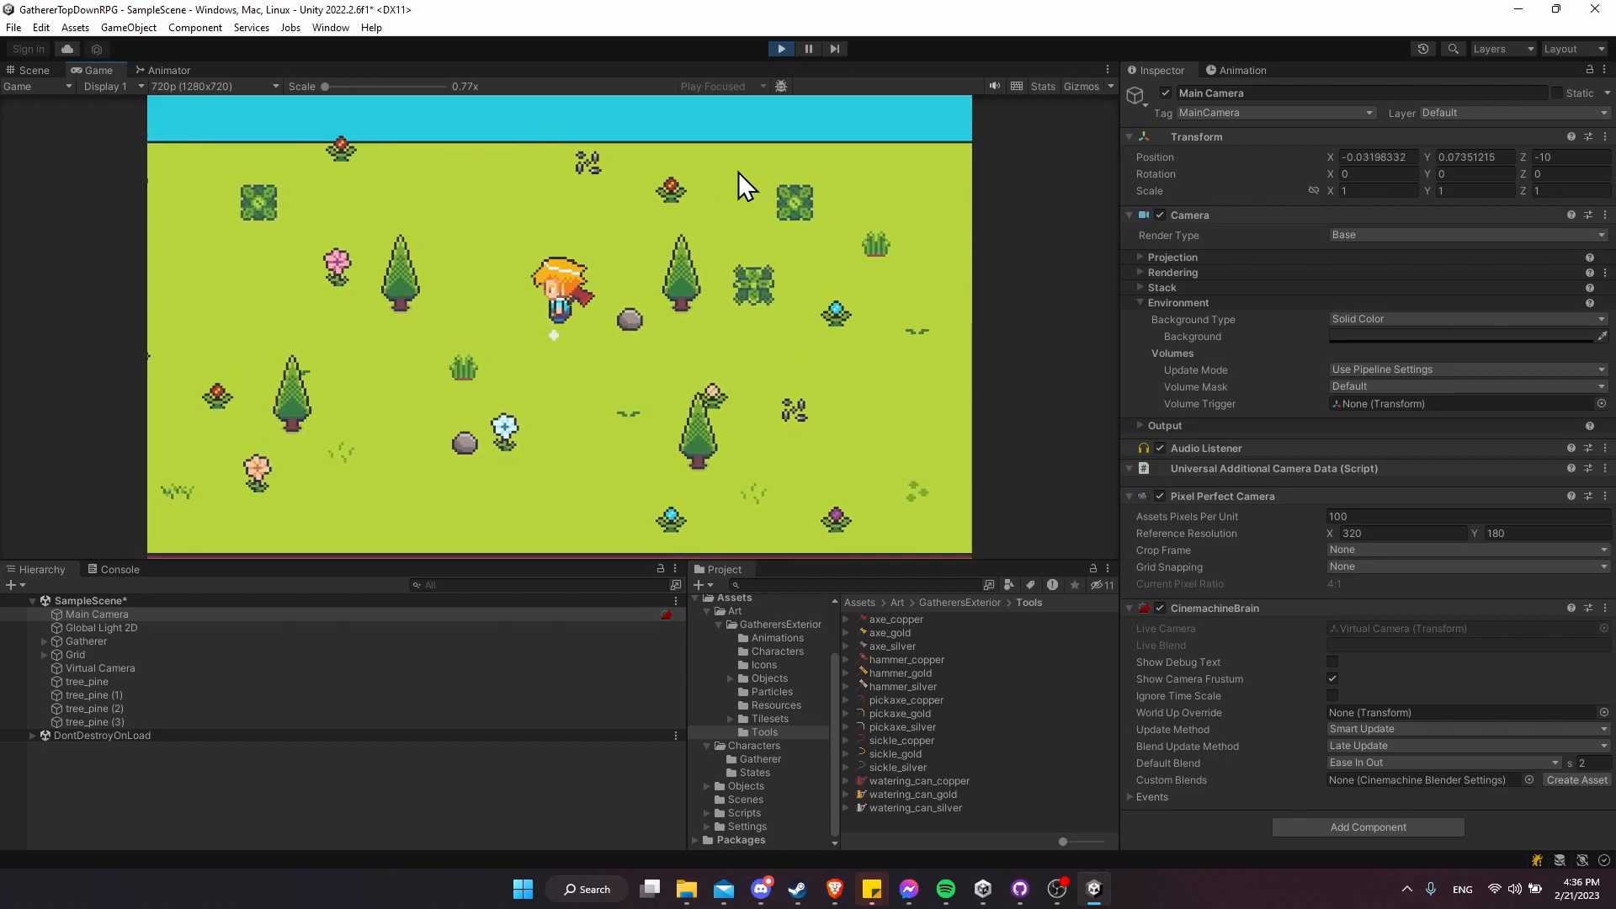
pyautogui.click(781, 49)
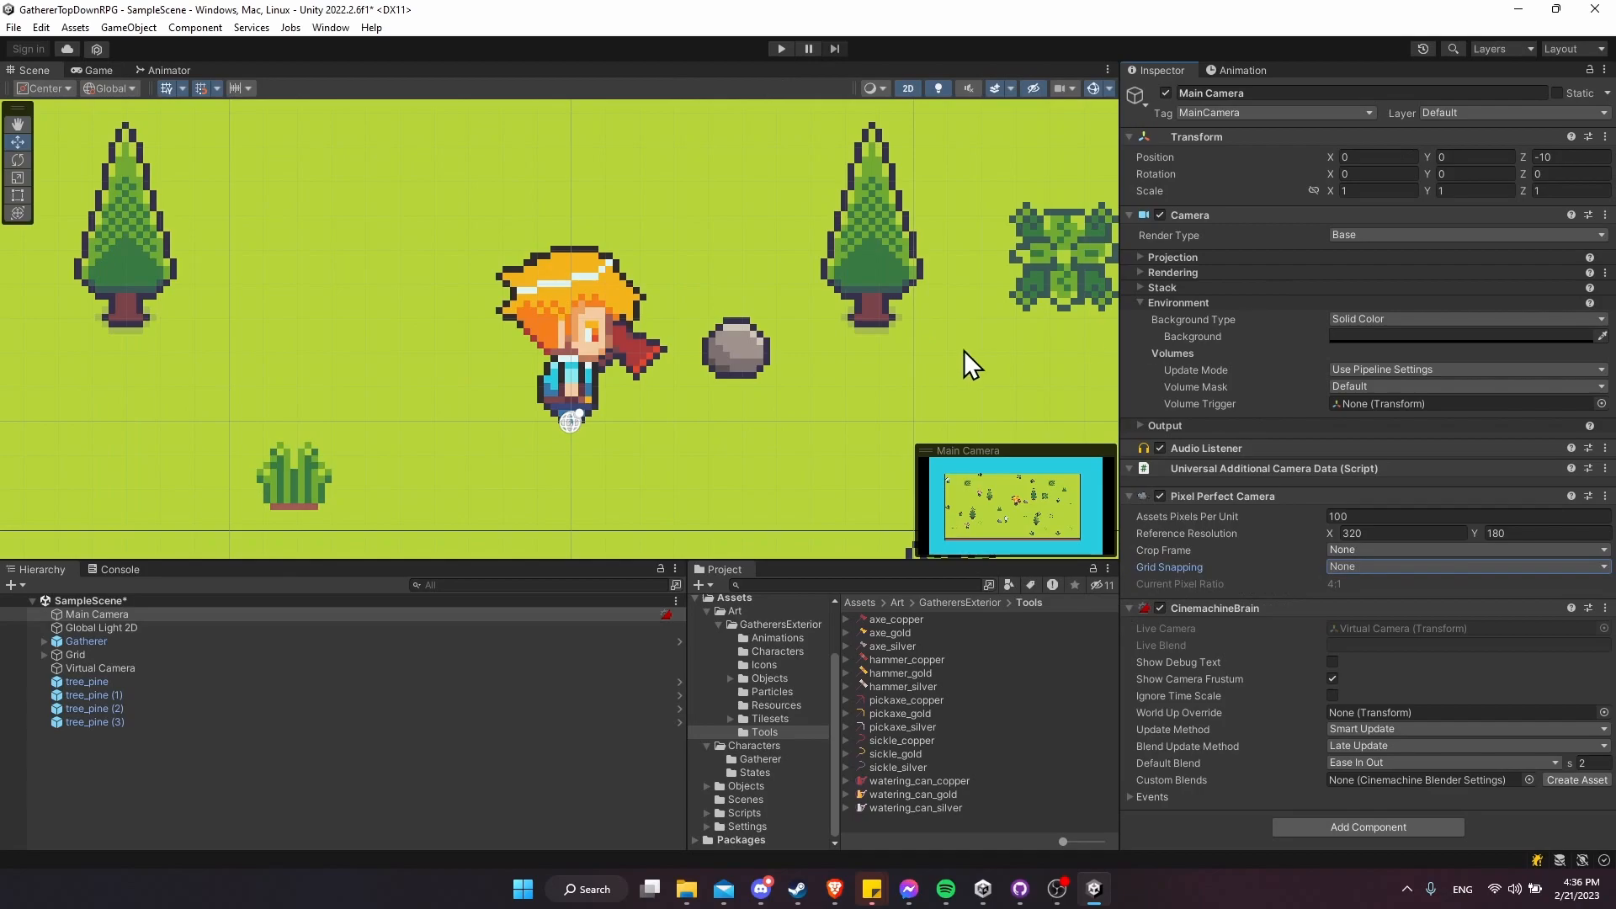
pyautogui.click(877, 438)
pyautogui.scroll(2, 615, 438)
pyautogui.click(588, 336)
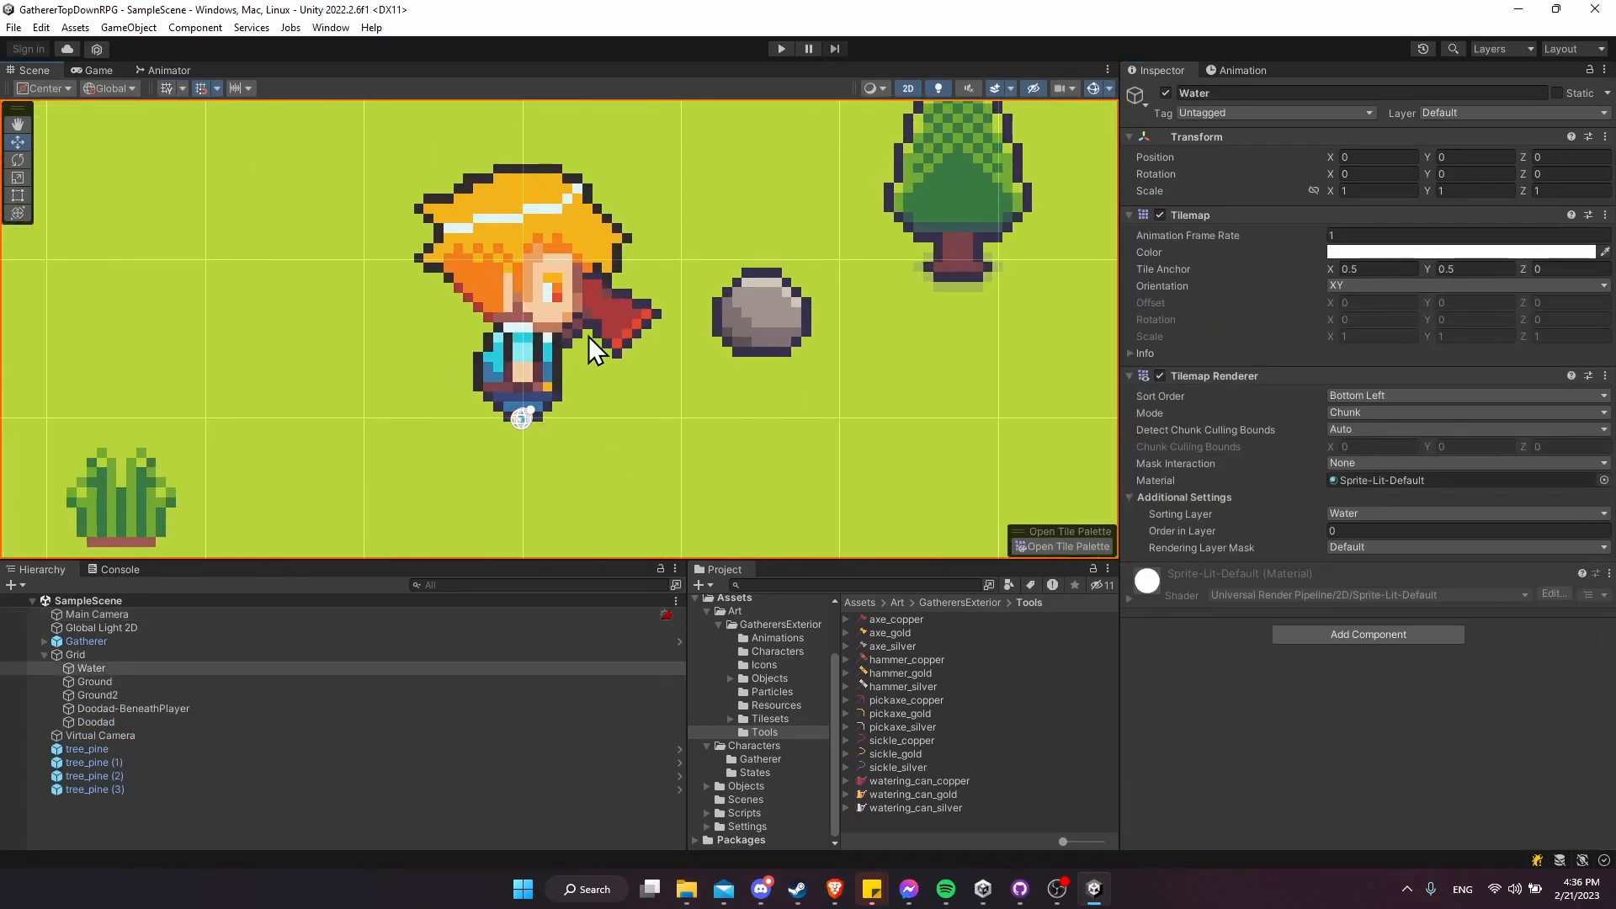
pyautogui.click(590, 327)
pyautogui.click(615, 378)
pyautogui.scroll(2, 615, 377)
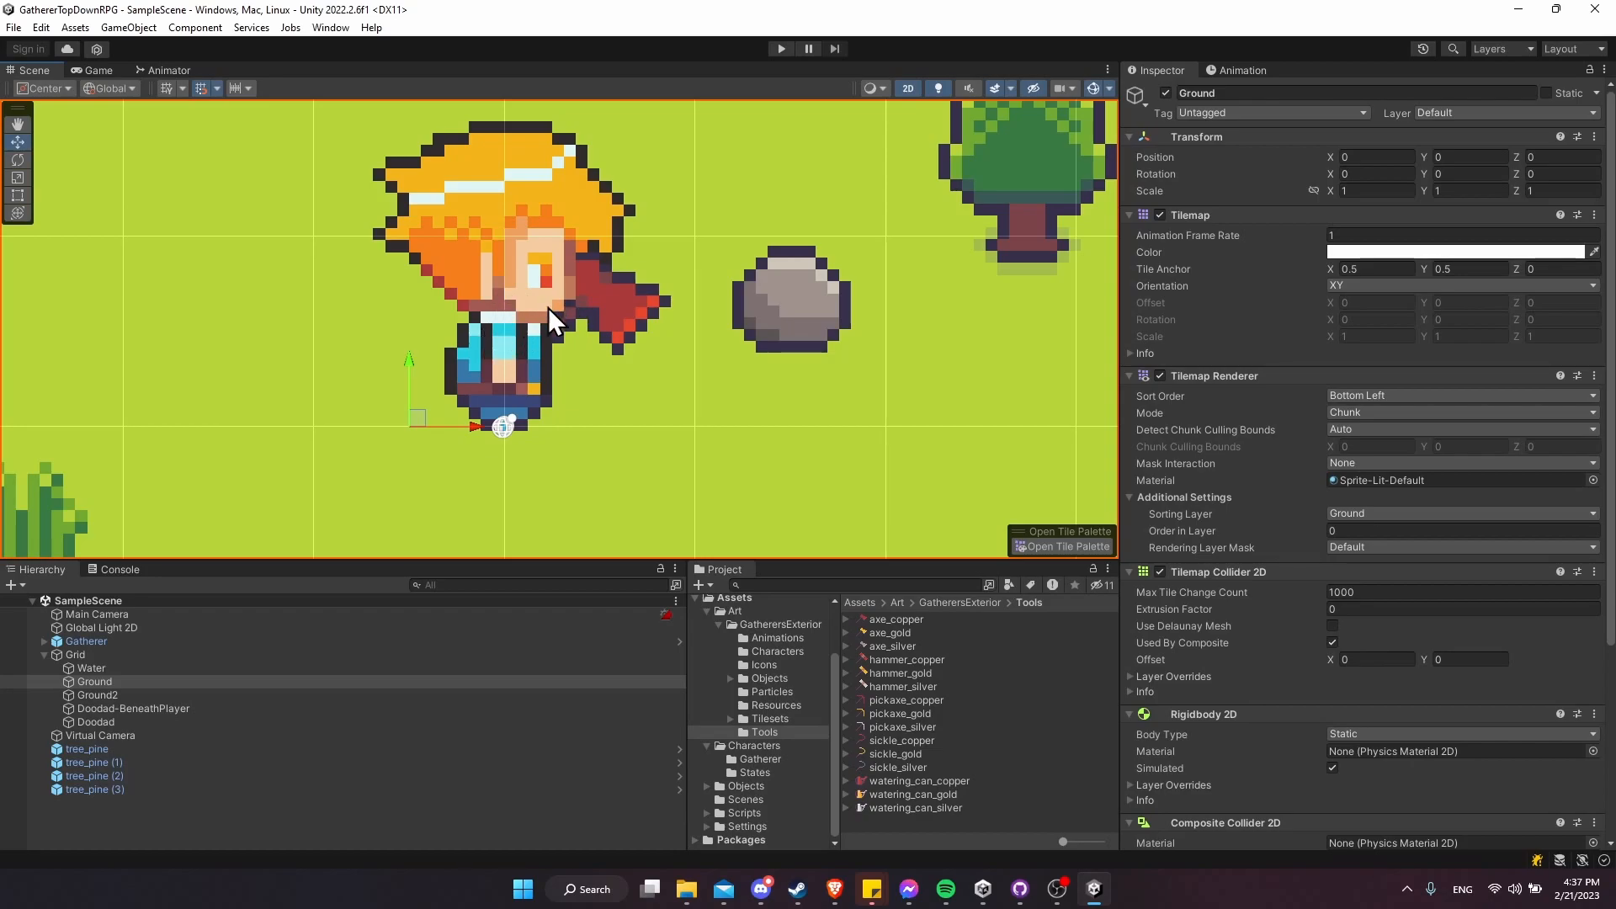
# - Open the axe_copper texture in the Sprite Editor, switch its pivot to Custom and place it below the handle at X 0.125, Y -0.125
pyautogui.click(880, 619)
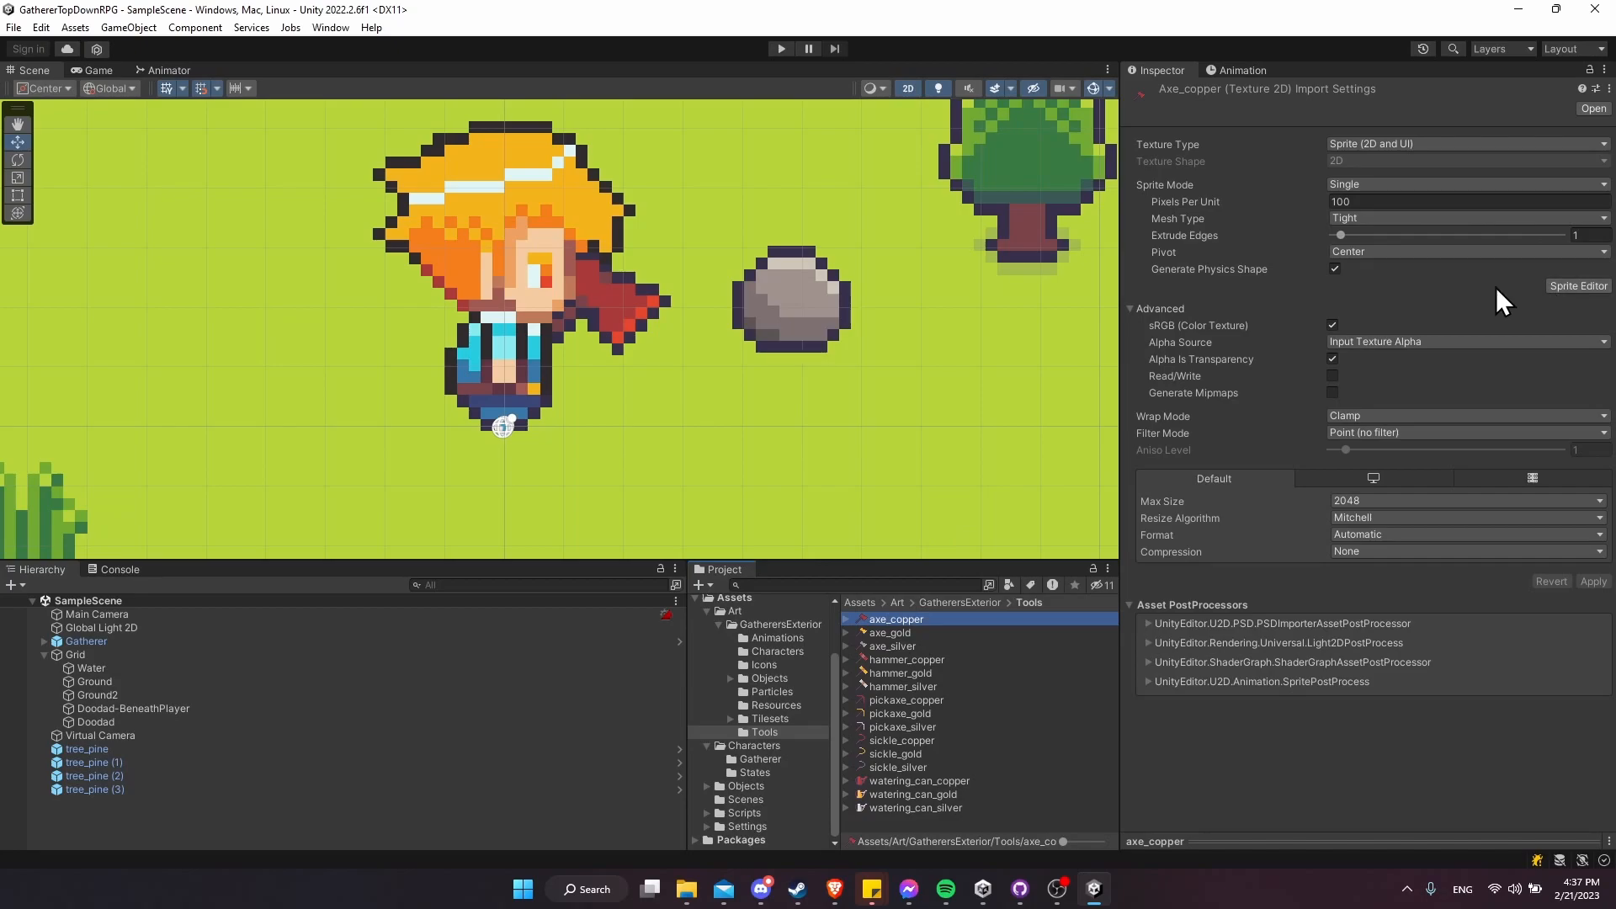
pyautogui.click(1570, 288)
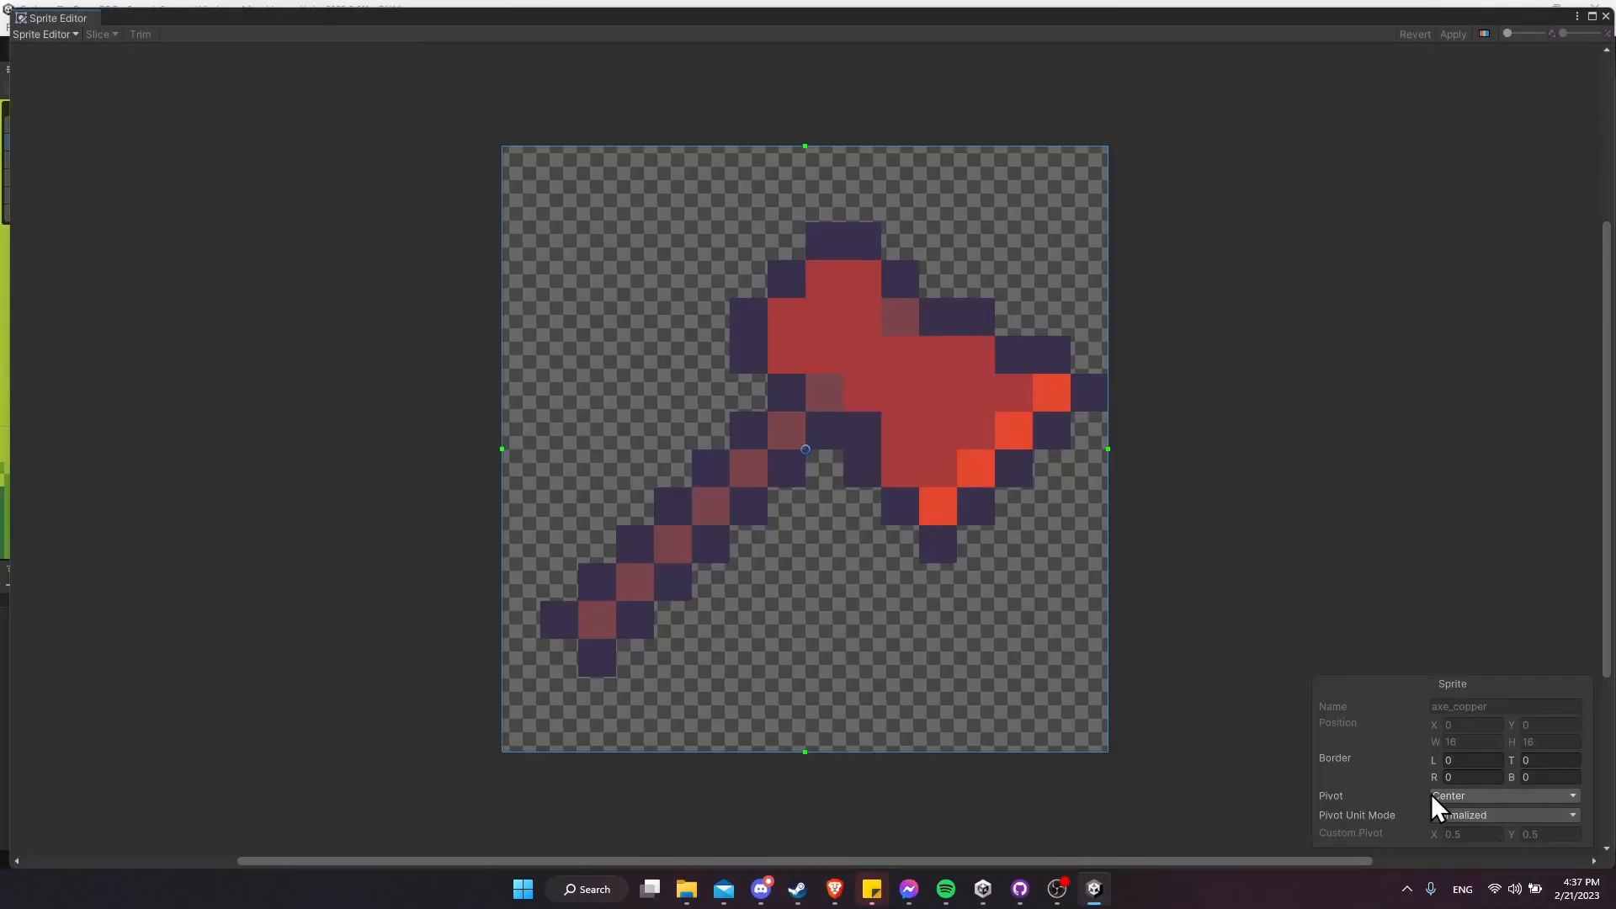
pyautogui.click(1458, 796)
pyautogui.click(1483, 790)
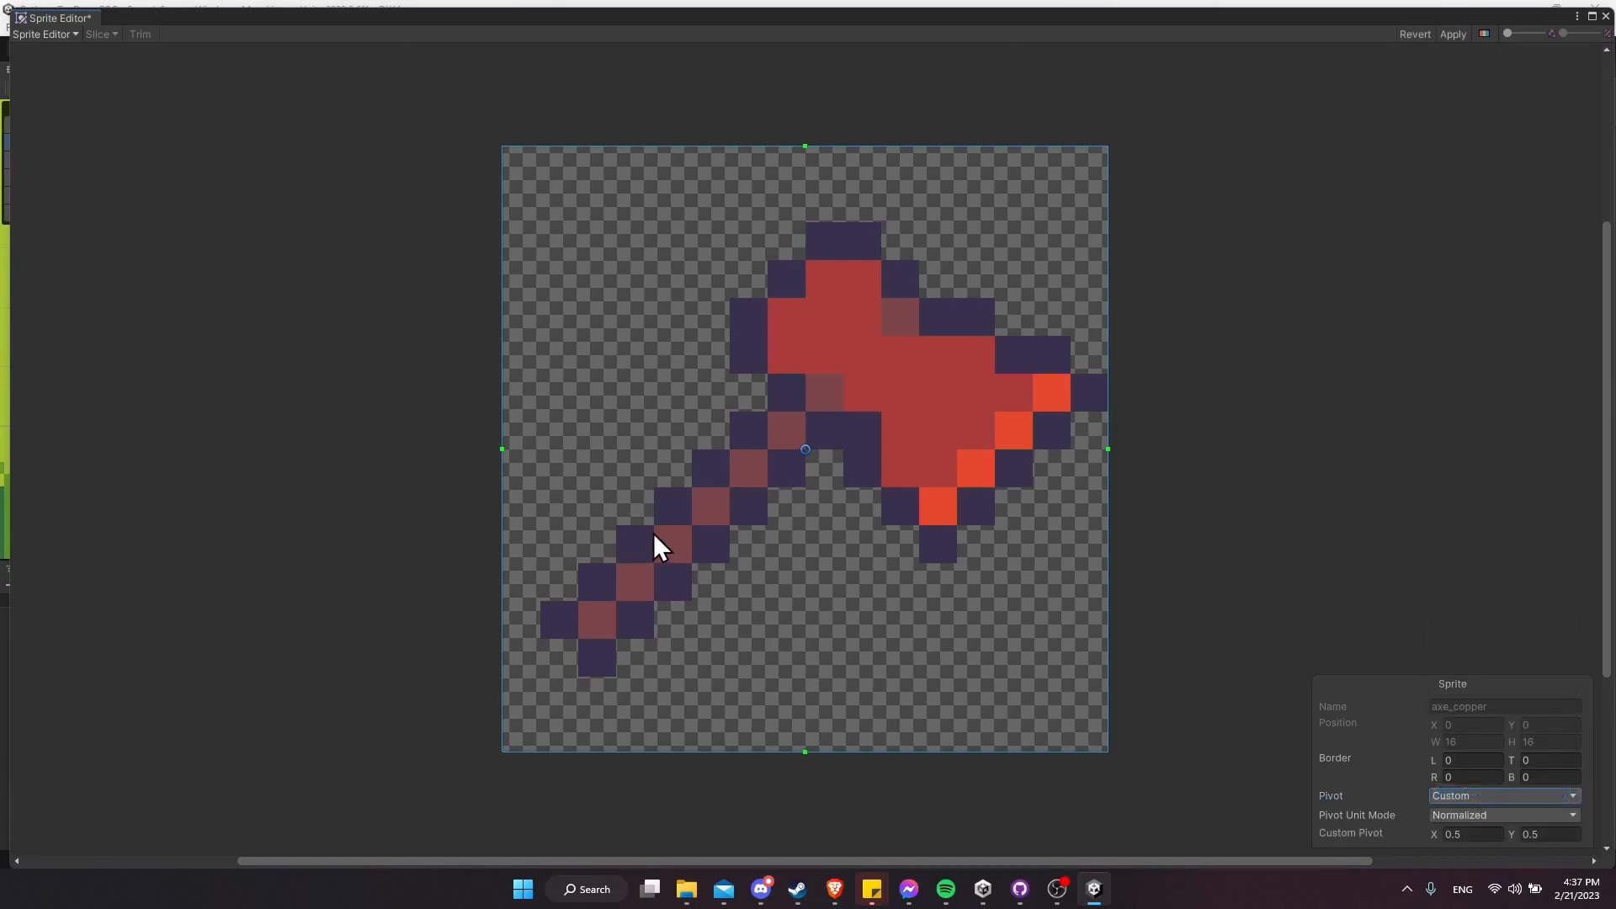
pyautogui.moveTo(804, 448); pyautogui.dragTo(578, 832)
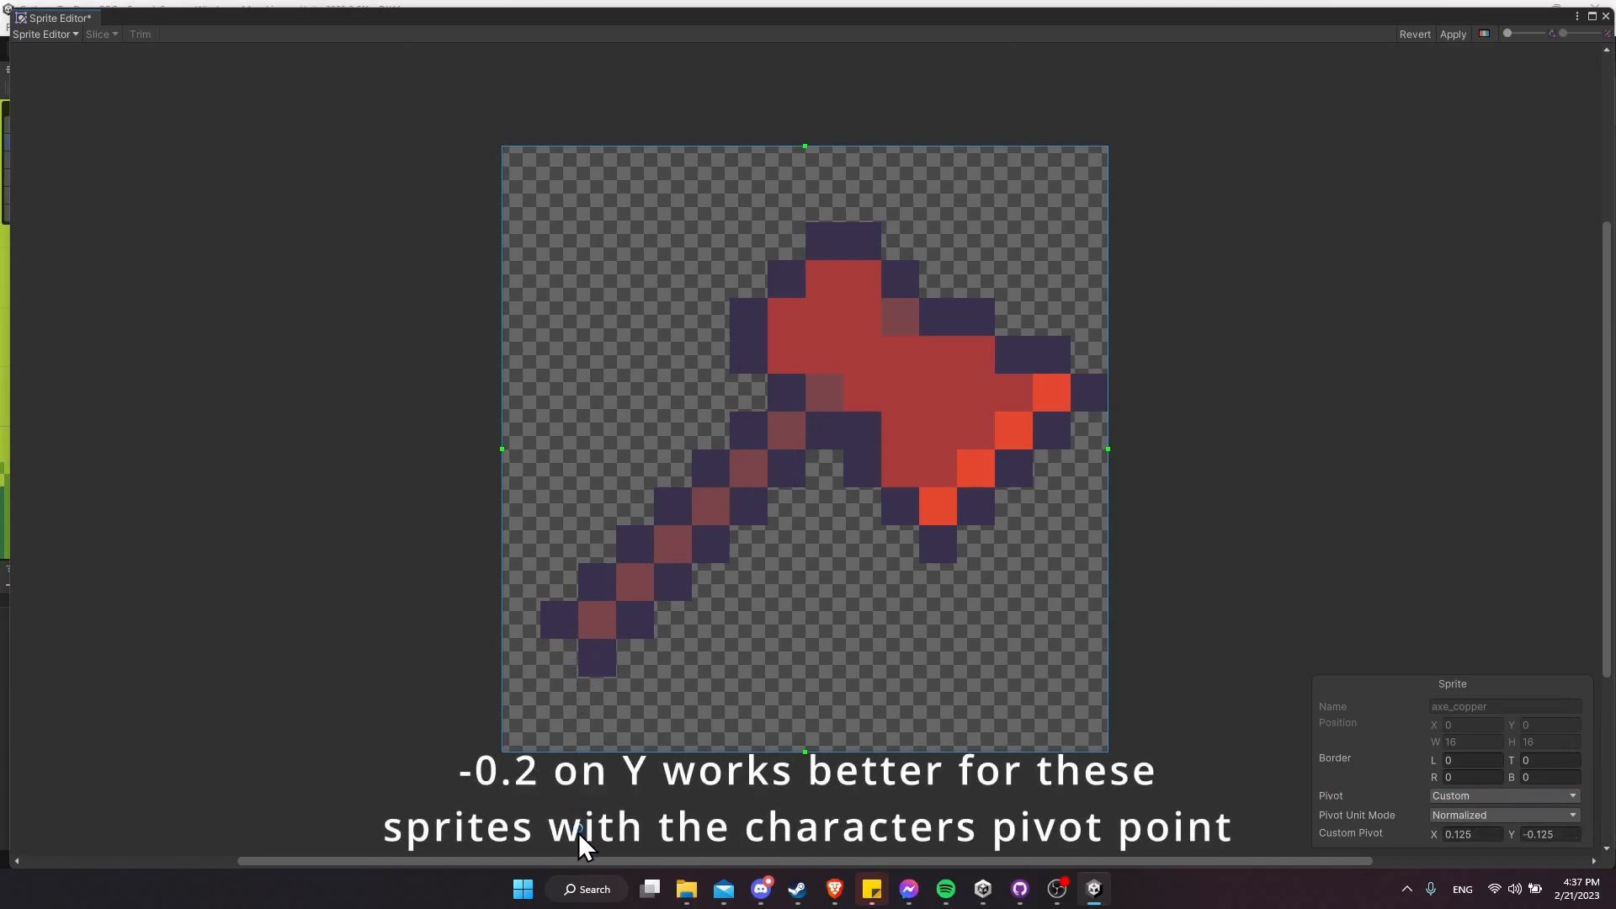
# - Set axe_copper's custom pivot Y to -0.15, apply it, close the Sprite Editor and save the texture's import settings
pyautogui.moveTo(1071, 712); pyautogui.dragTo(1070, 663, button='middle')
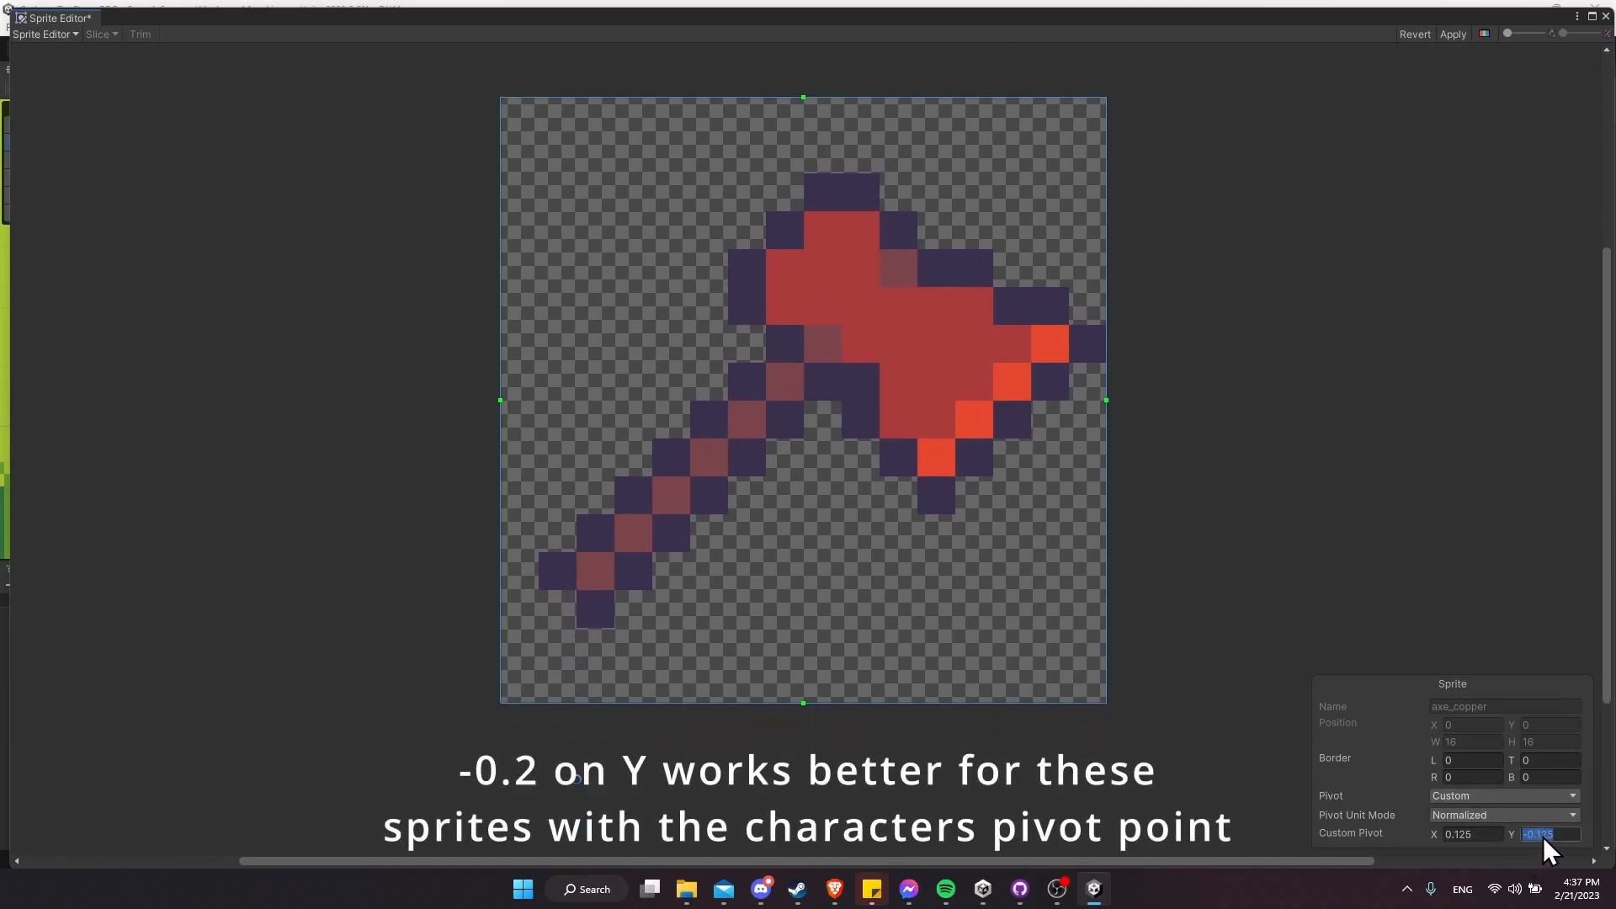
pyautogui.write('.15')
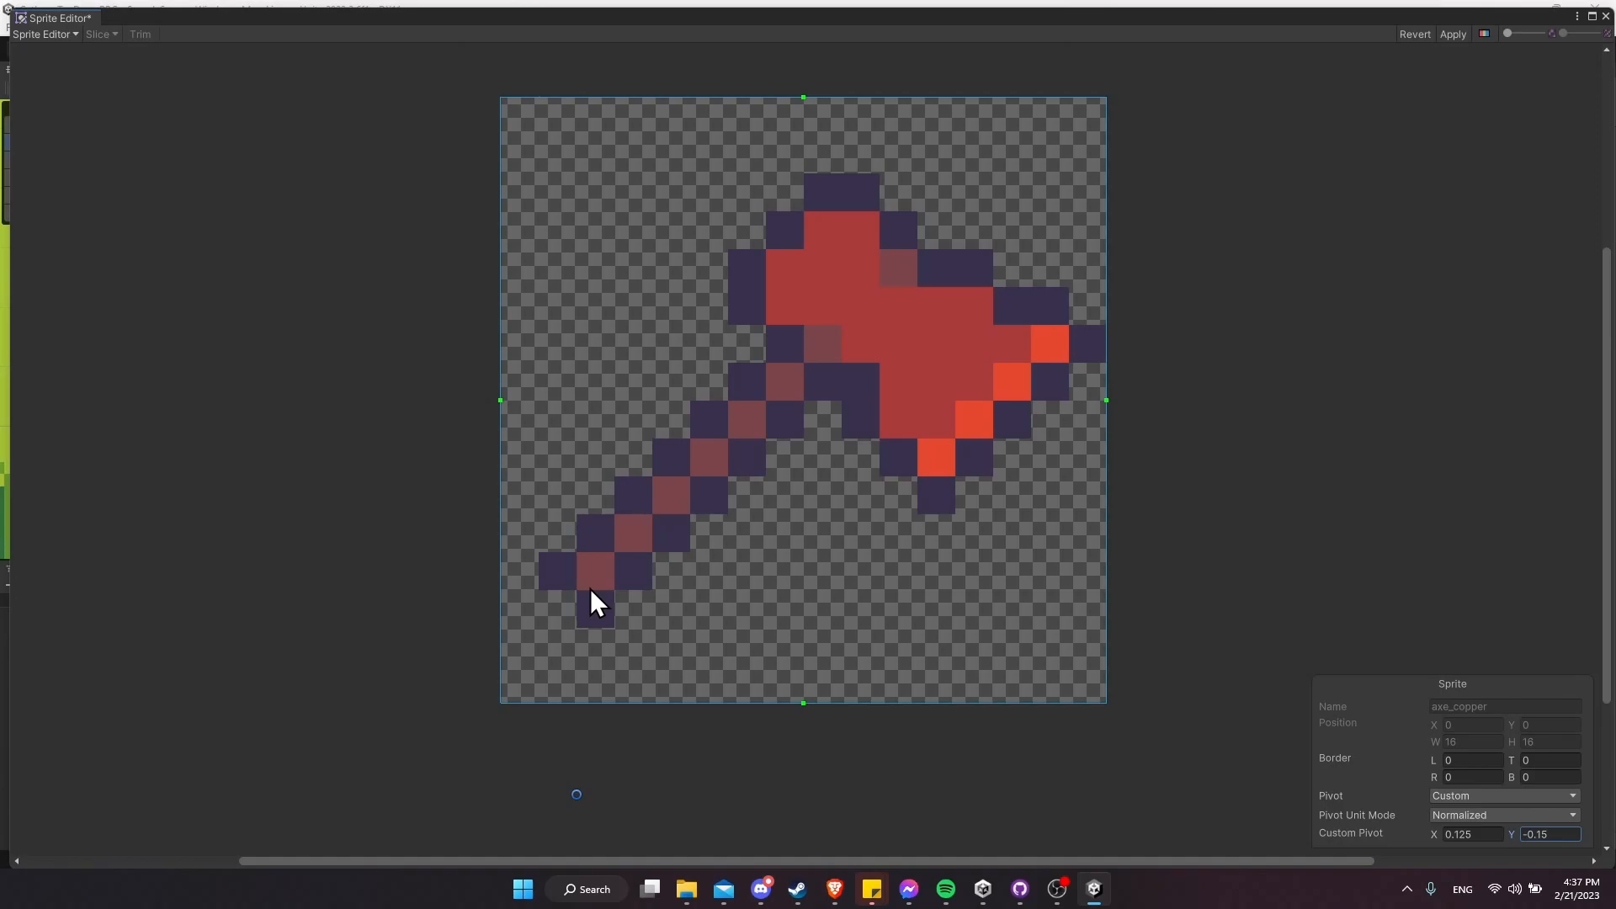
pyautogui.click(1446, 74)
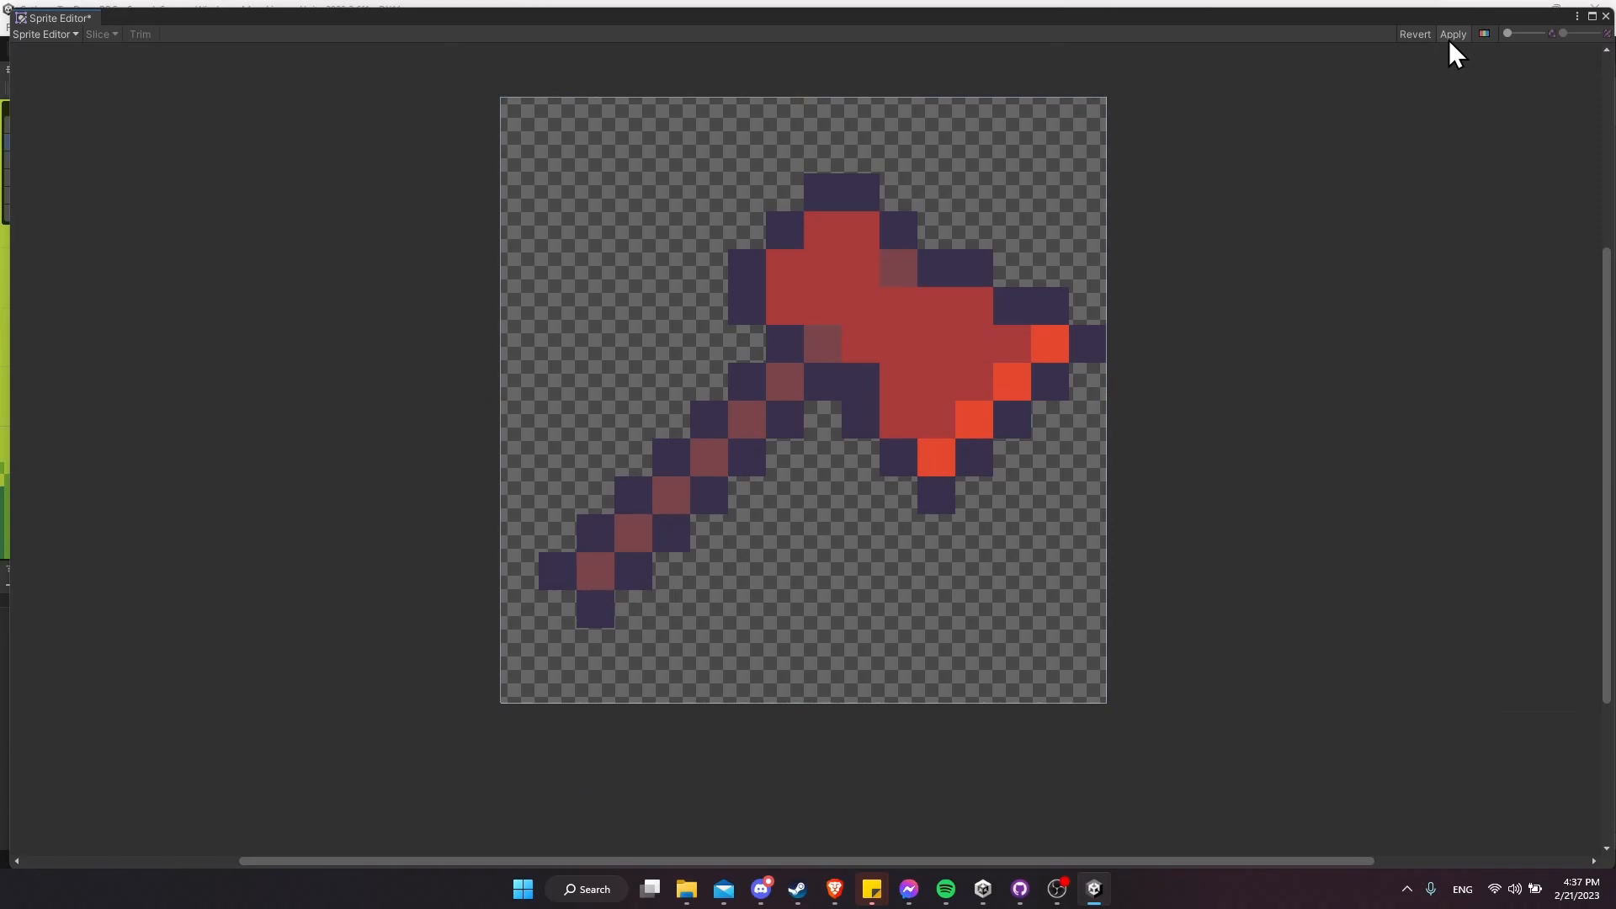
pyautogui.click(1449, 36)
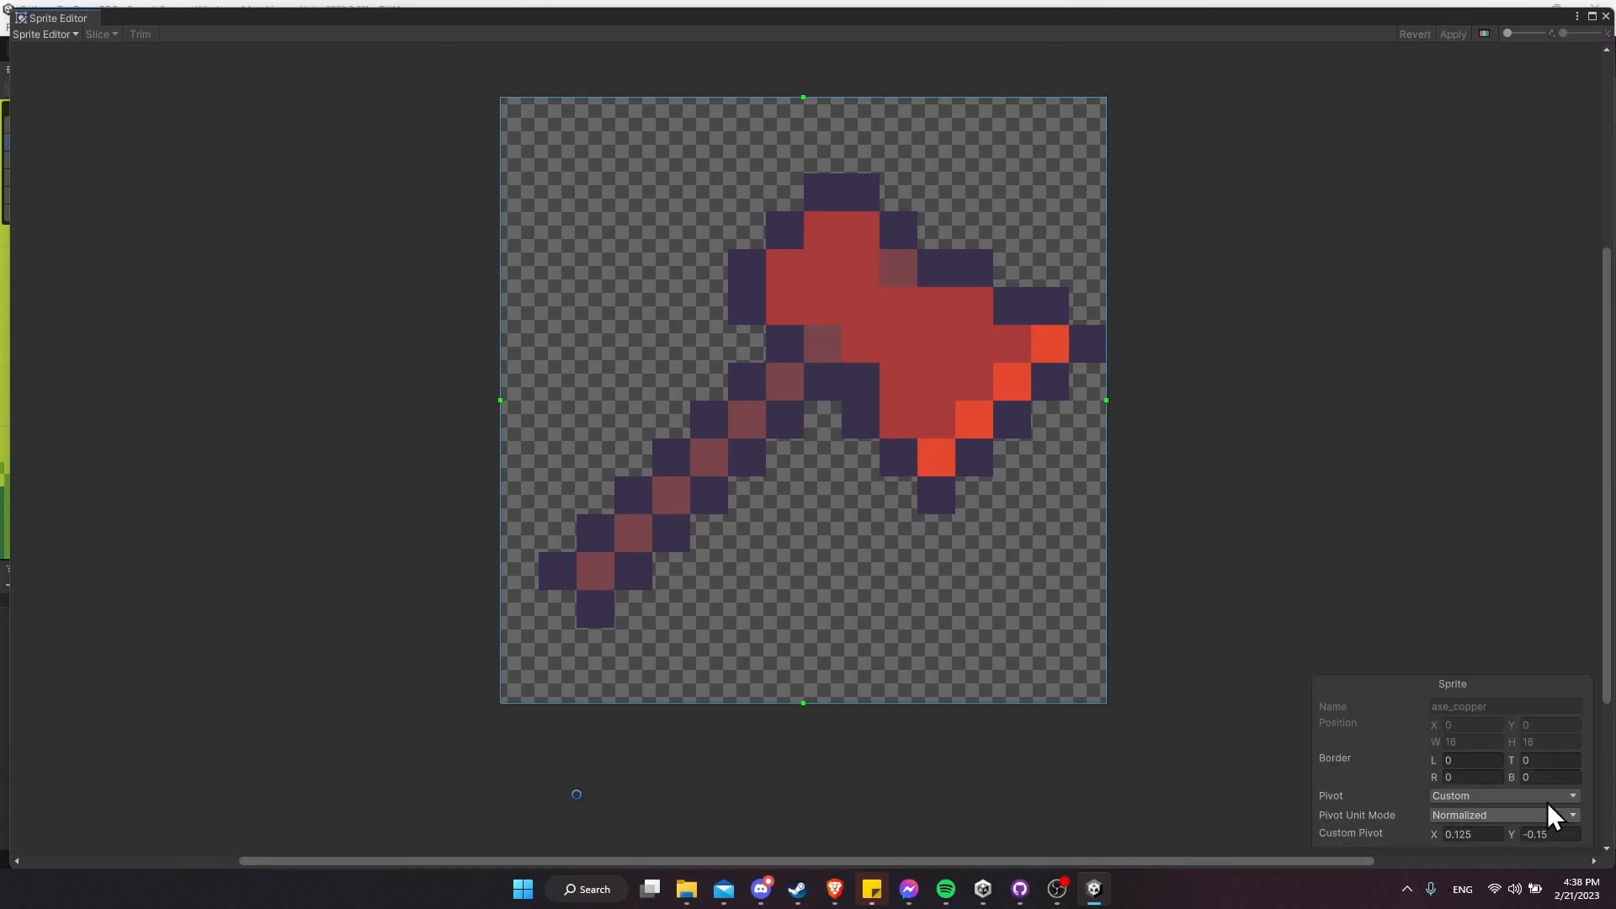
pyautogui.click(1606, 16)
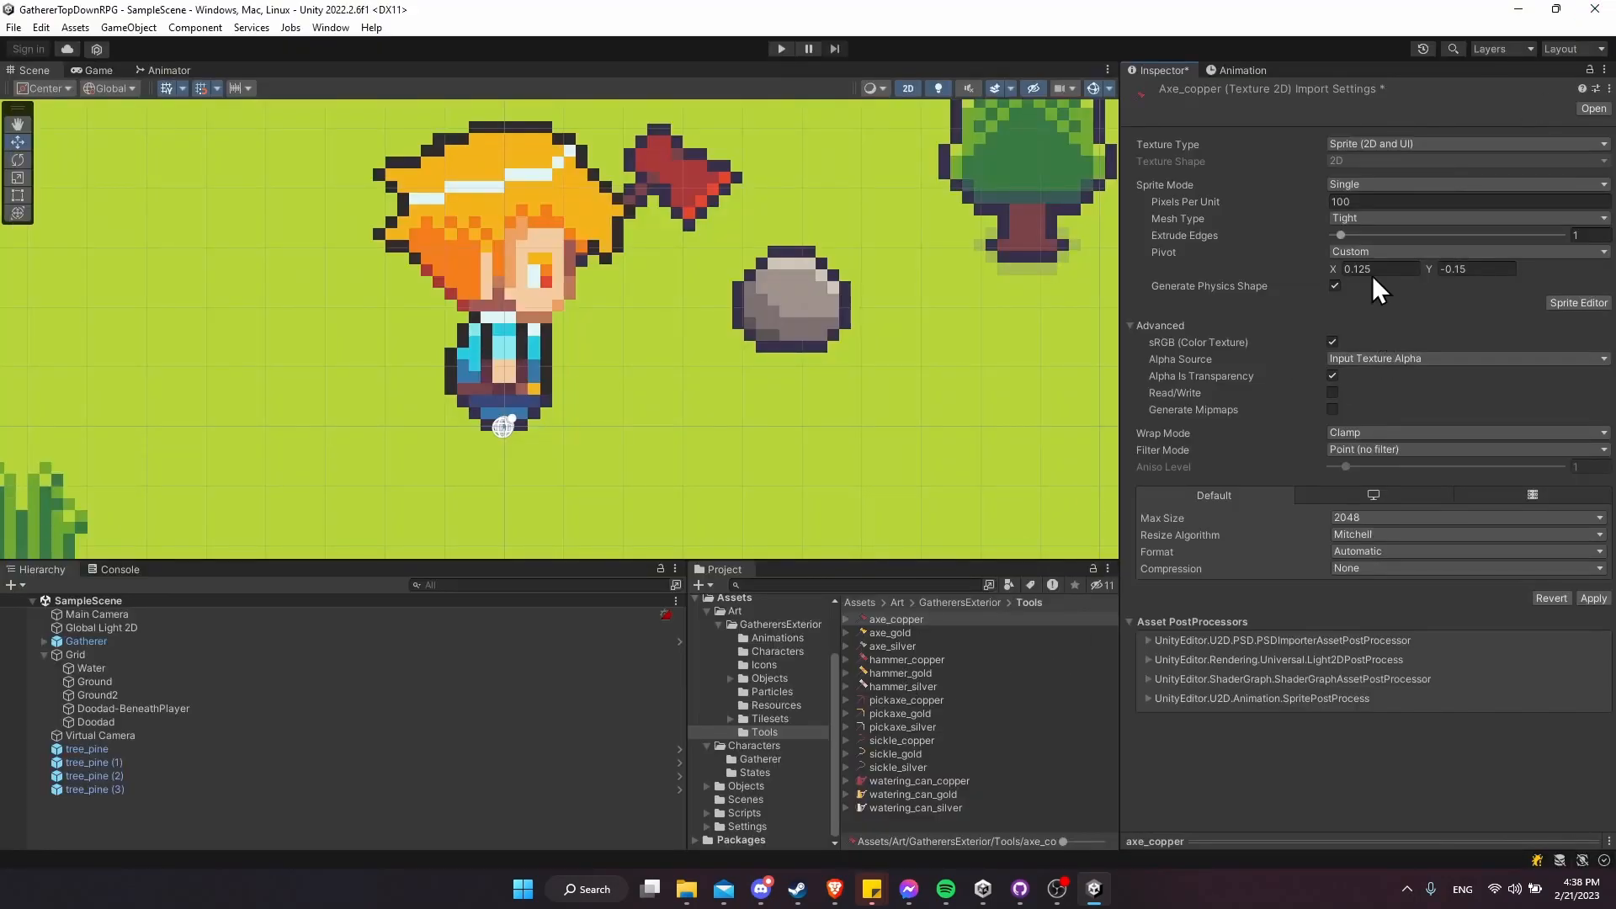
pyautogui.click(1449, 269)
pyautogui.click(919, 631)
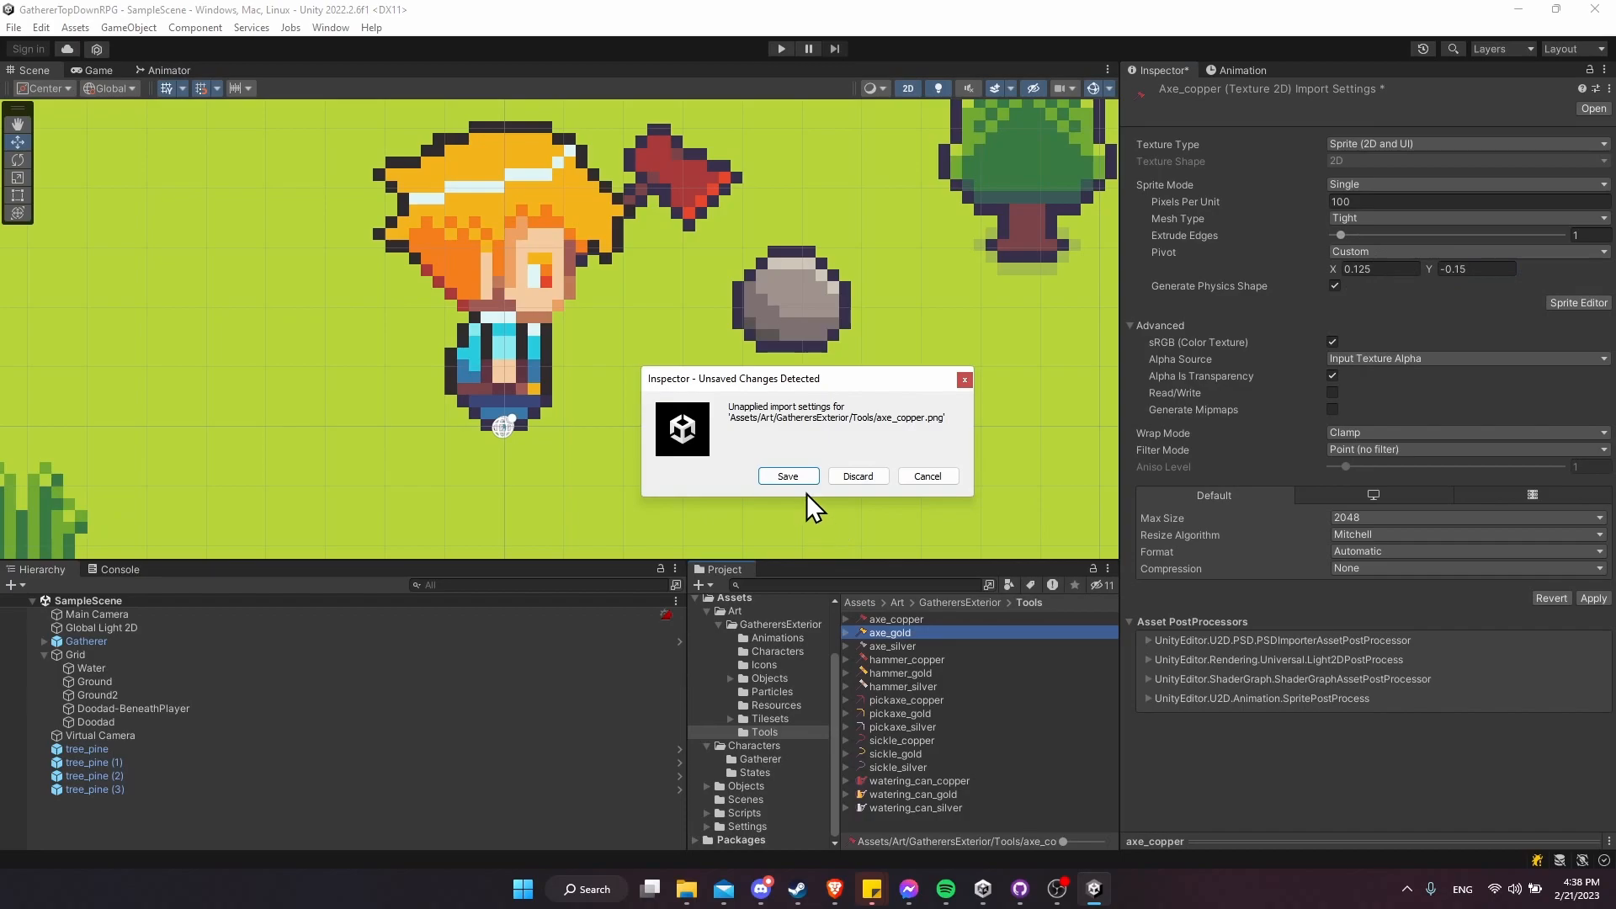
pyautogui.click(800, 480)
# - Set the pivot of all textures from axe_gold through watering_can_silver to Custom with X 0.125, Y -0.15, and apply
pyautogui.keyDown('shift'); pyautogui.click(916, 808); pyautogui.keyUp('shift')
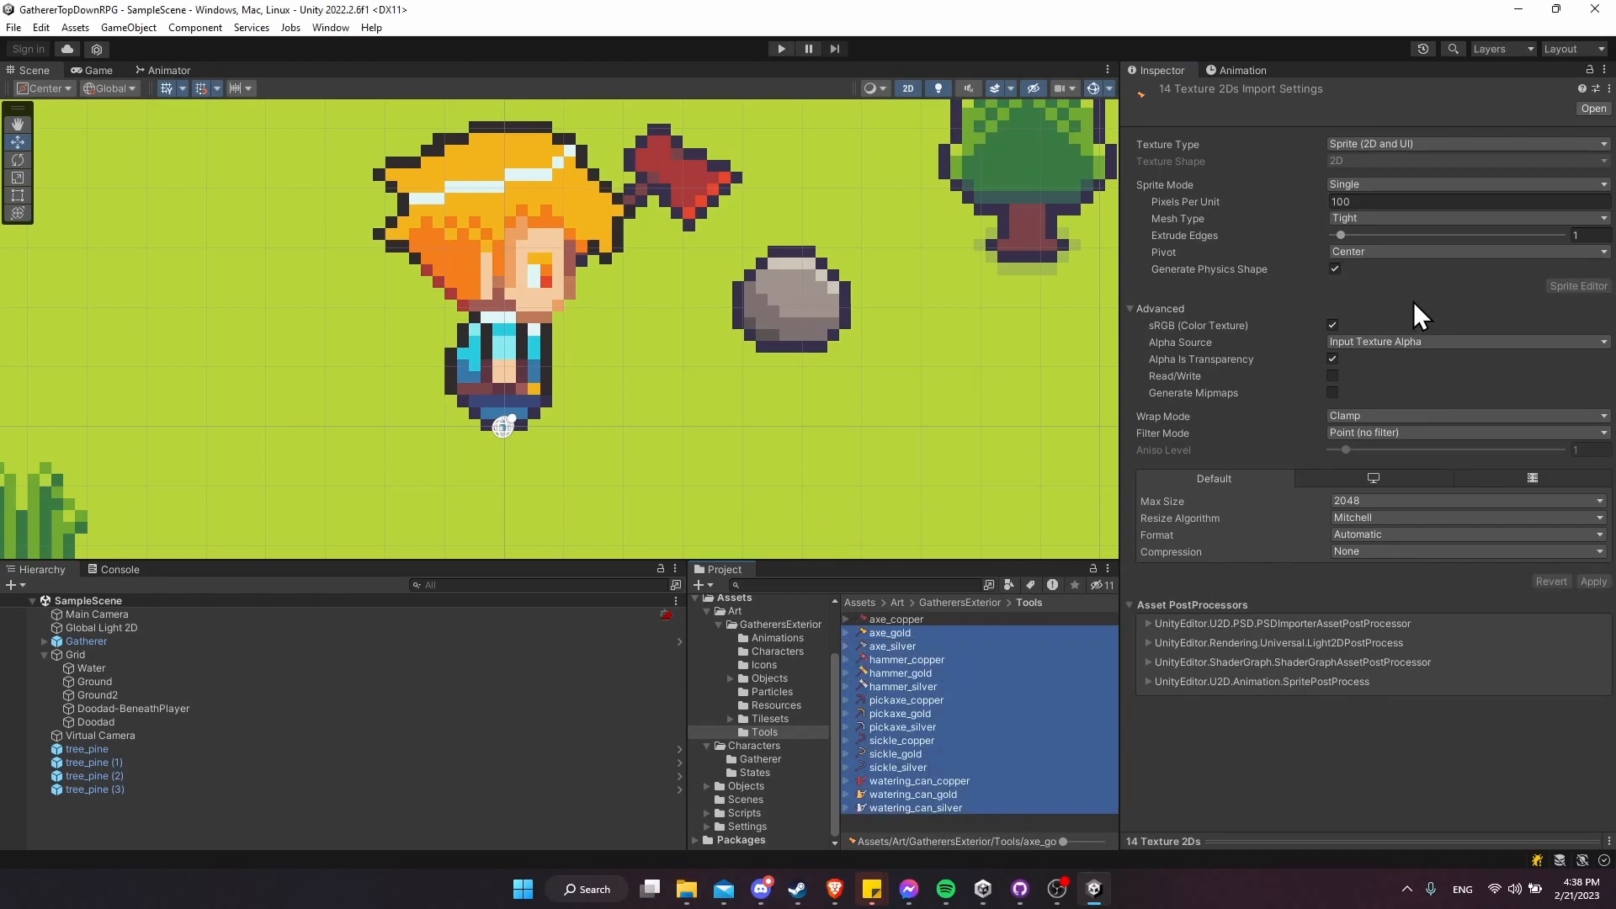
pyautogui.click(1421, 252)
pyautogui.click(1403, 433)
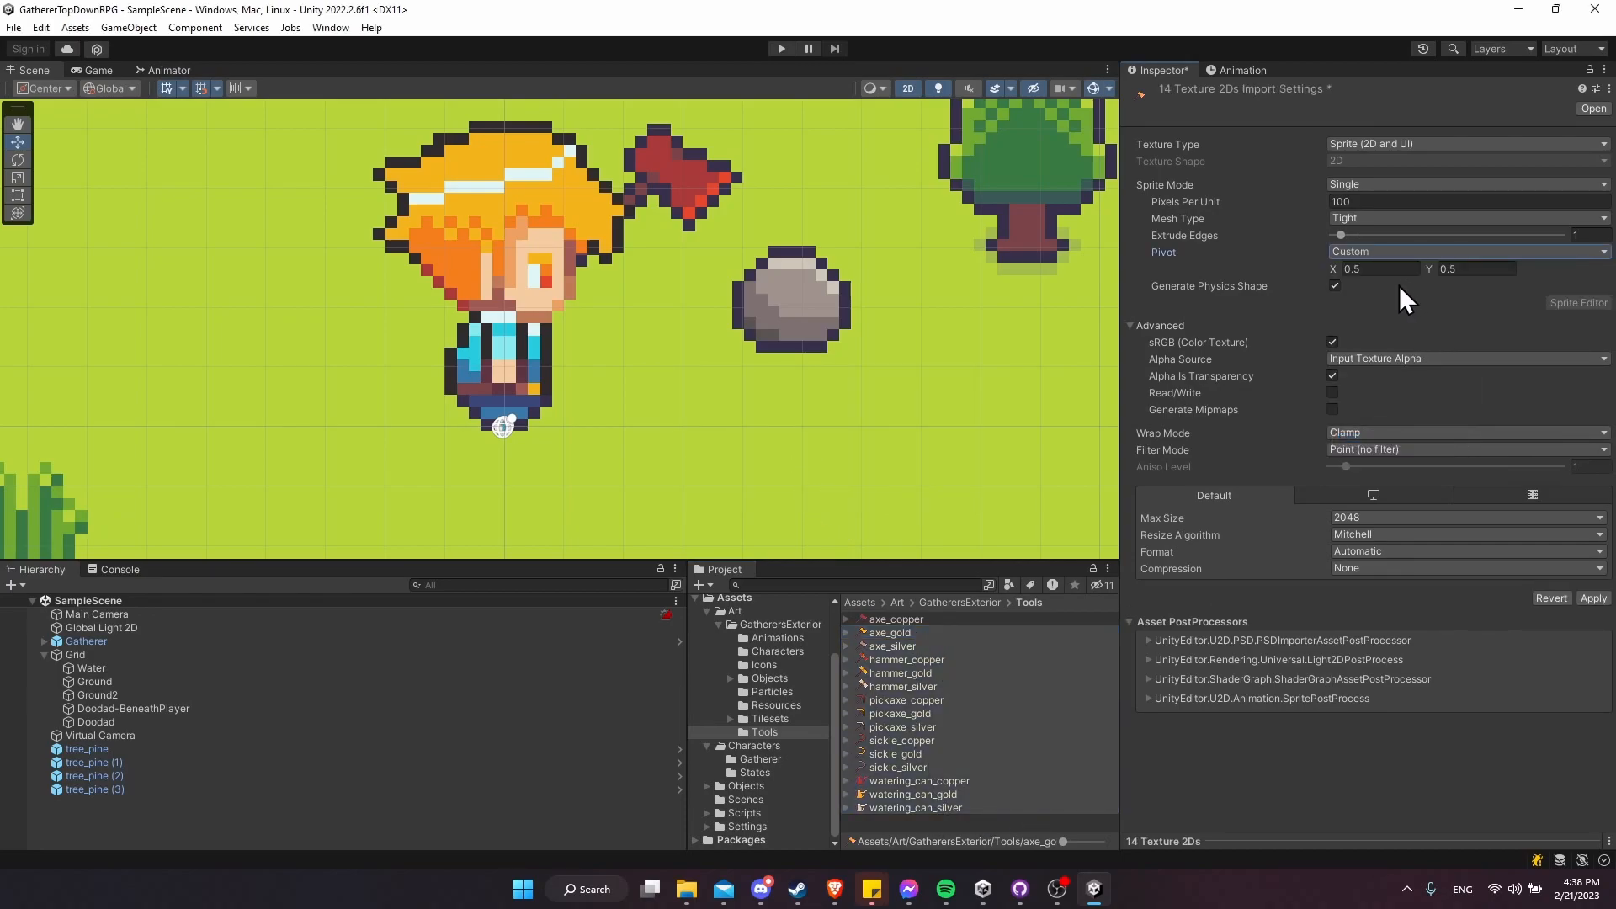
pyautogui.press('Tab')
pyautogui.write('-0.15')
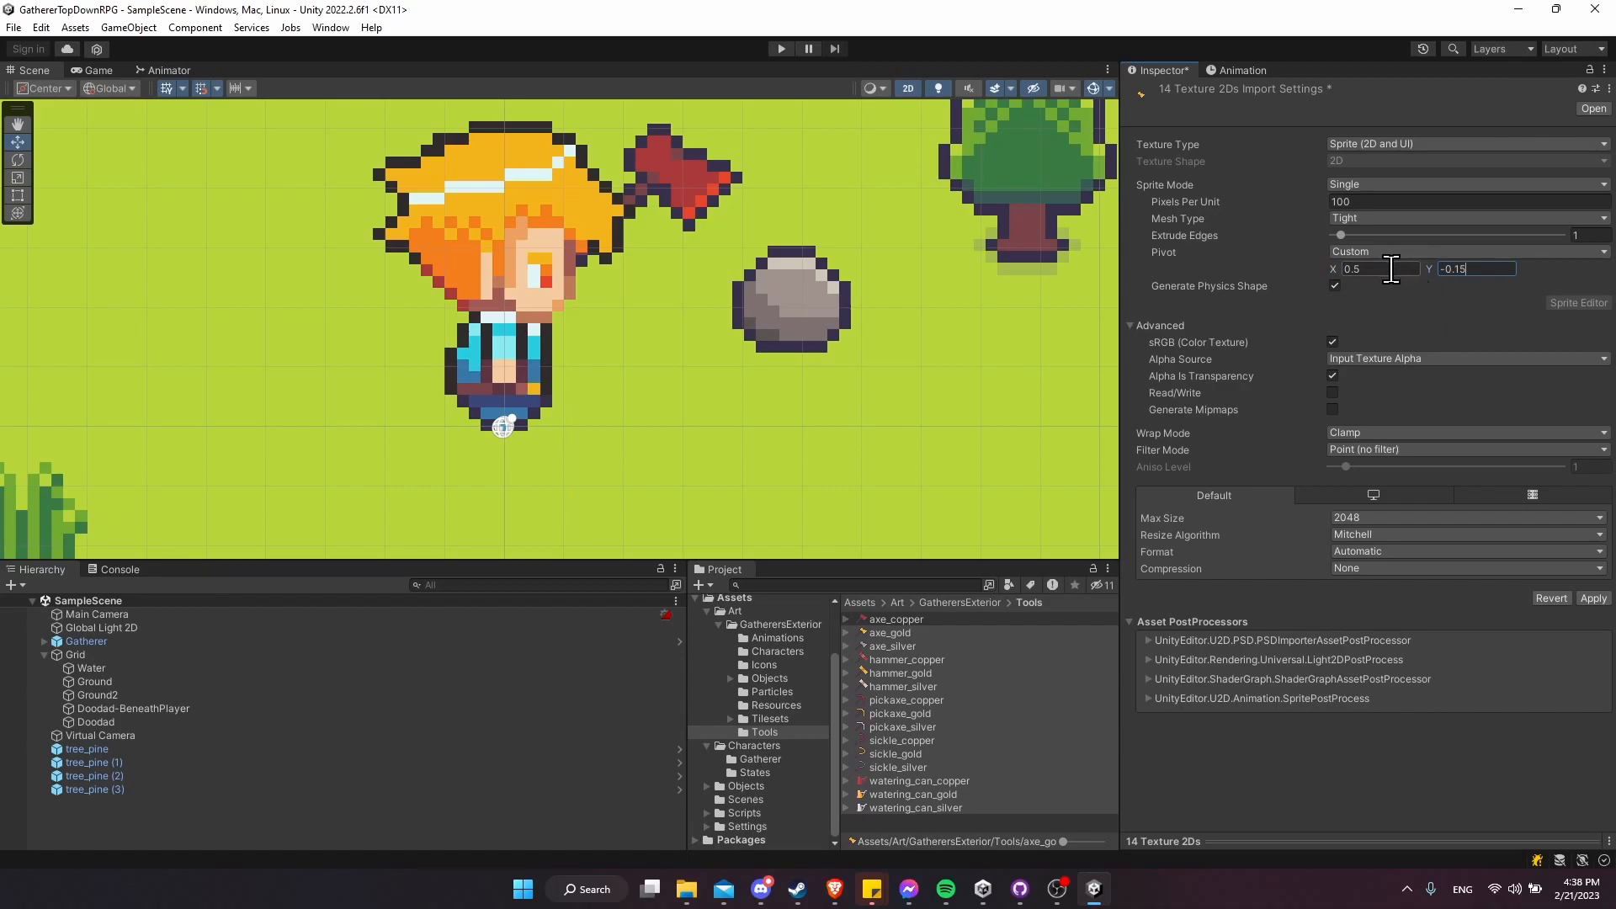
pyautogui.click(1404, 269)
pyautogui.write('0.125')
pyautogui.click(1594, 597)
# - Open the Gatherer prefab and move its Tool object down to the character's hands, at about X 0, Y -0.017
pyautogui.click(61, 642)
pyautogui.click(44, 642)
pyautogui.click(678, 642)
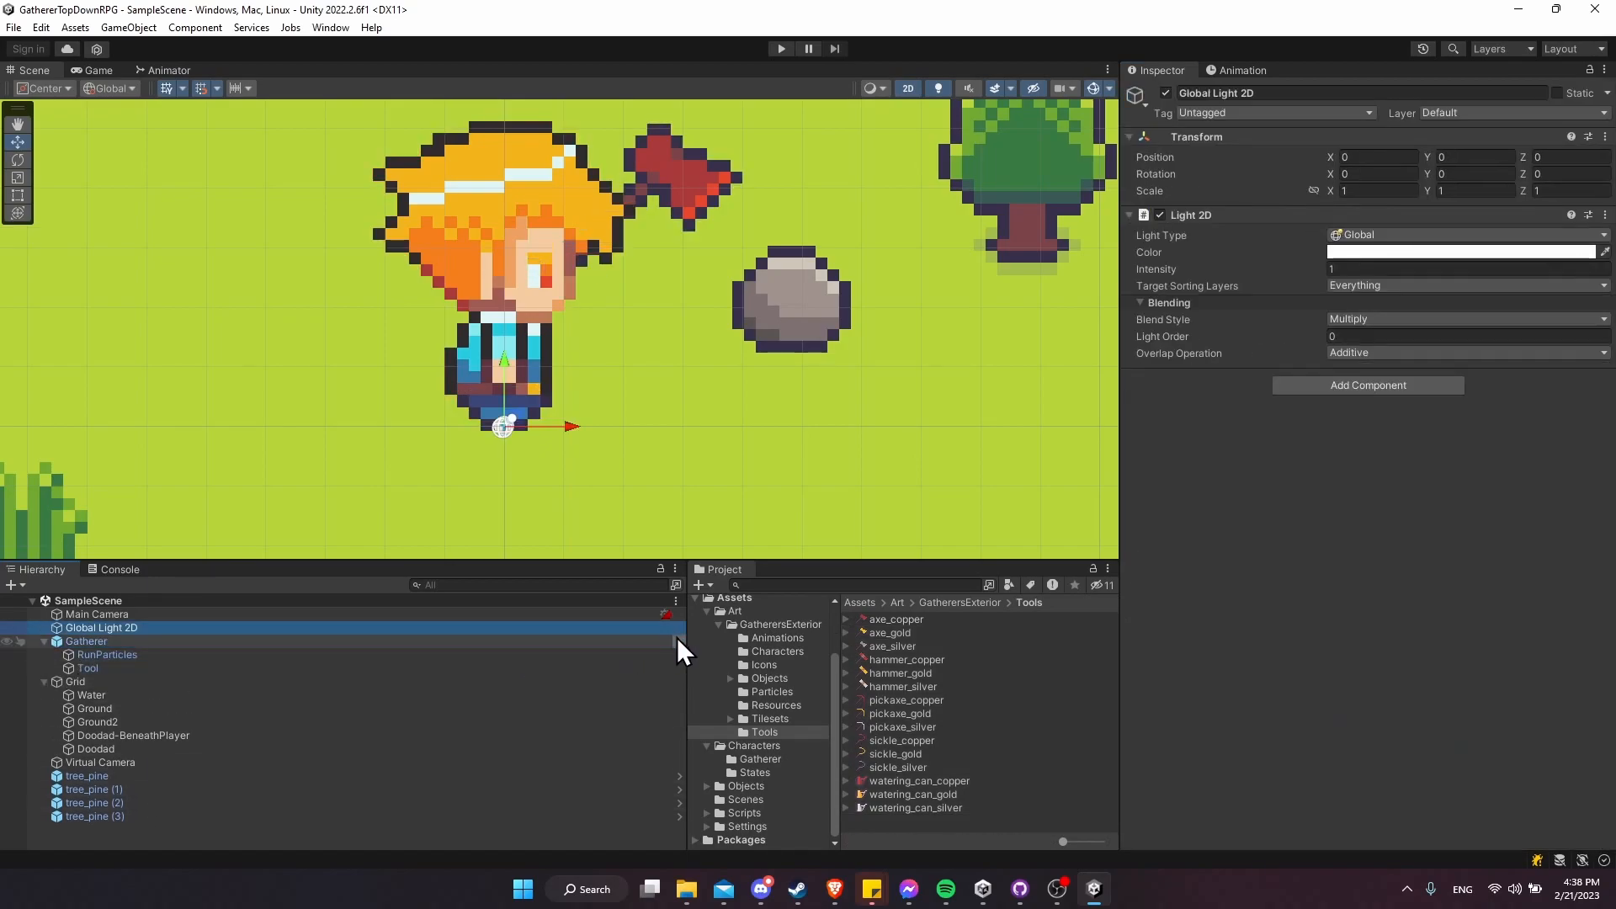
pyautogui.click(245, 649)
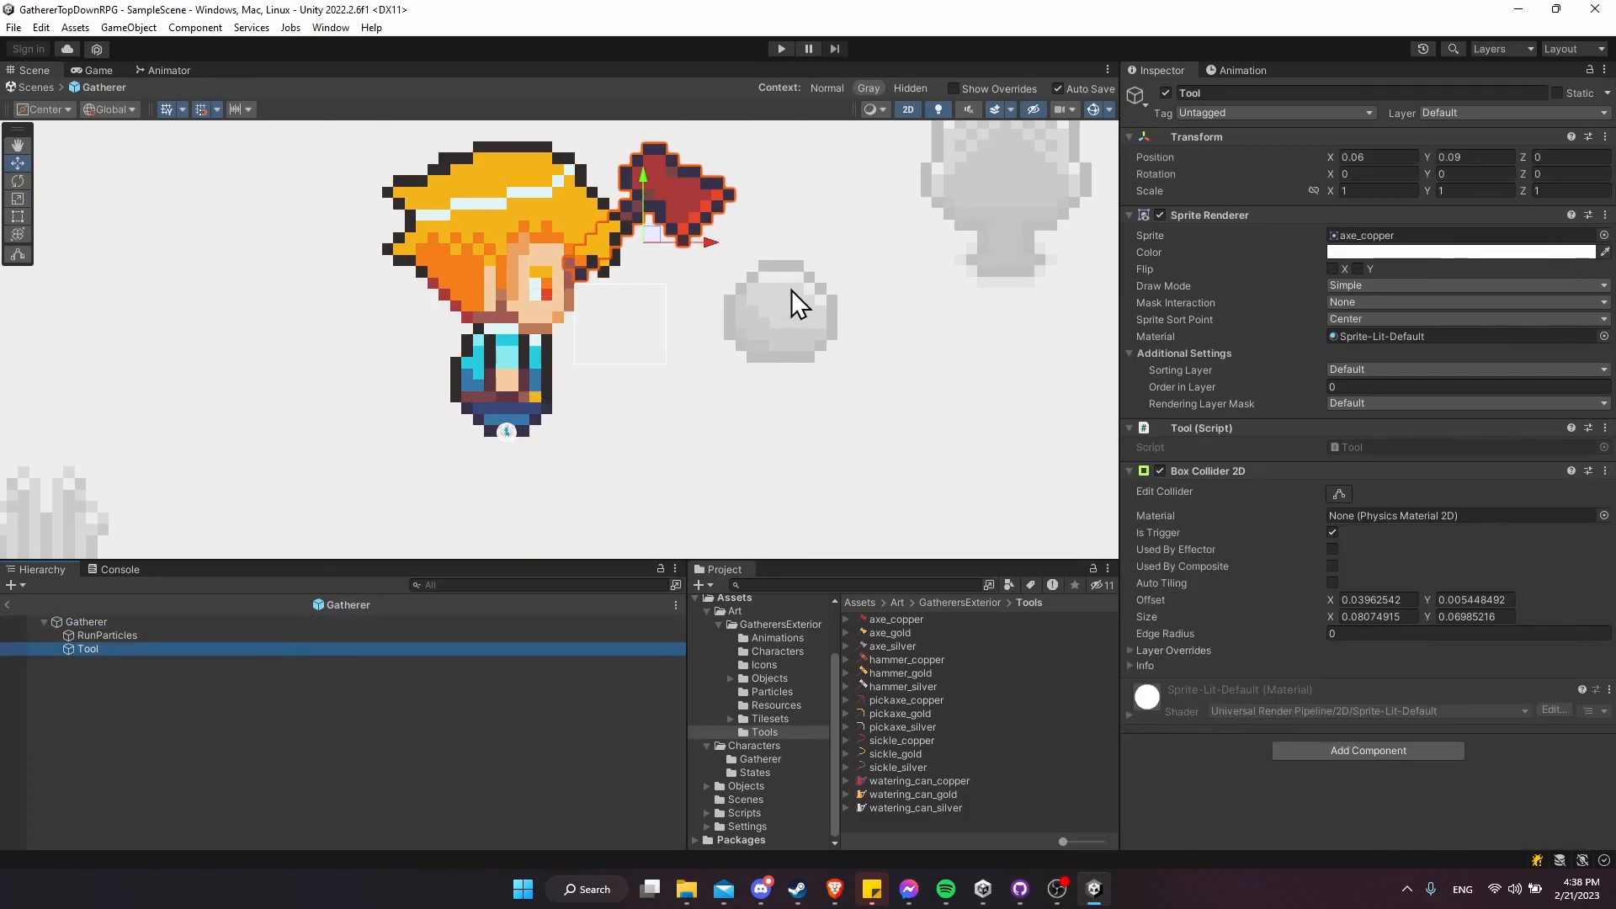
pyautogui.moveTo(704, 171); pyautogui.dragTo(680, 336)
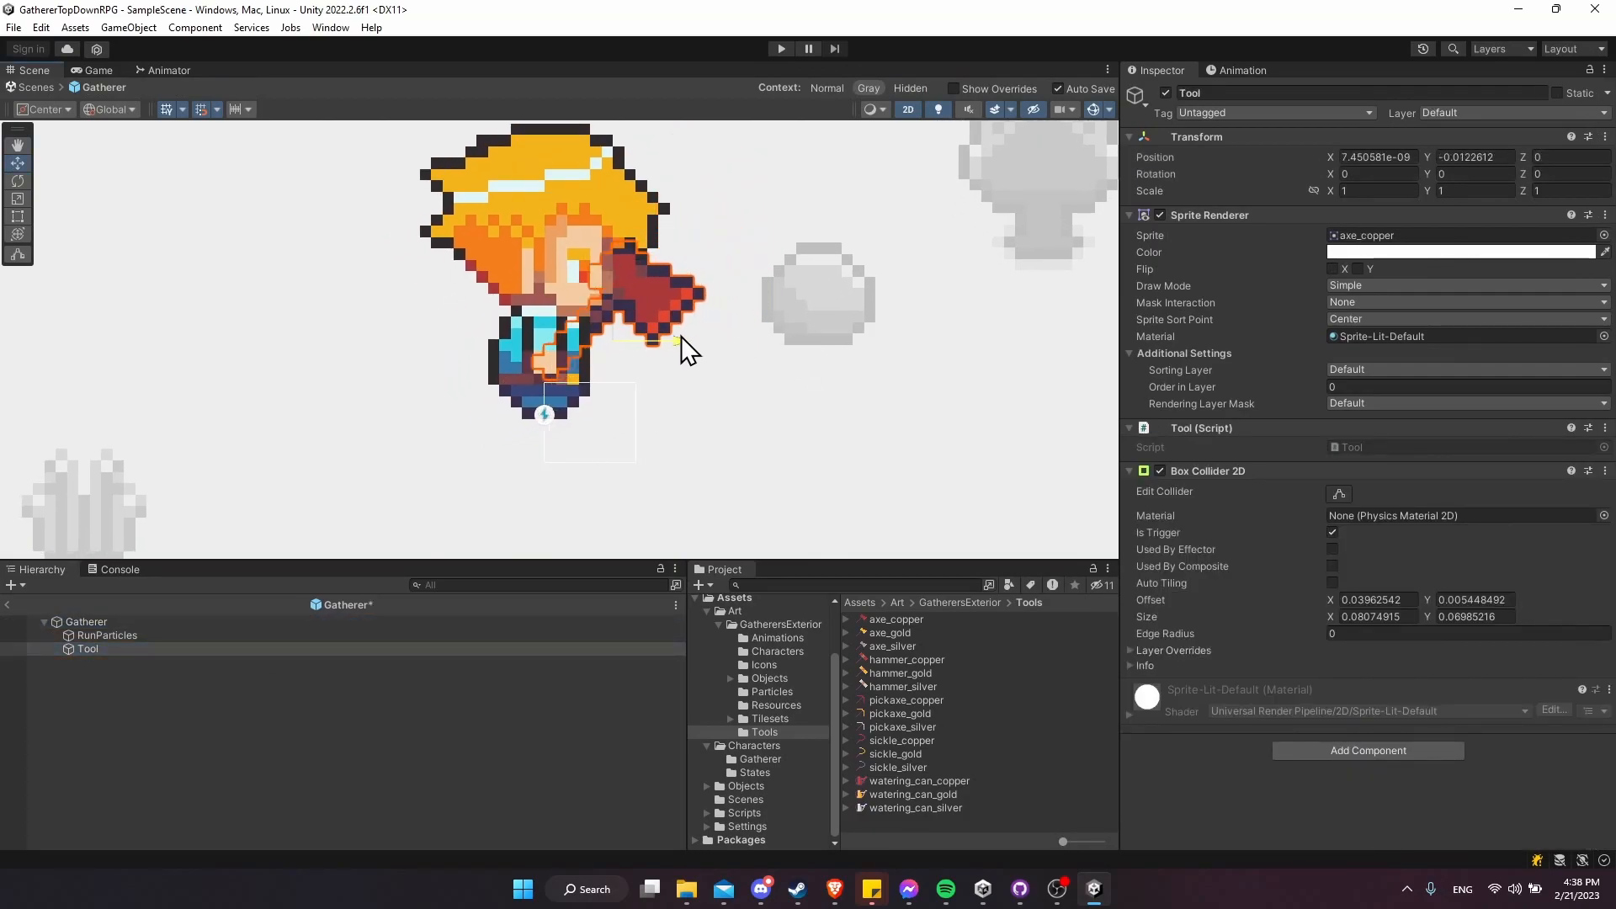
pyautogui.moveTo(620, 286)
pyautogui.mouseDown()
pyautogui.moveTo(620, 304)
pyautogui.moveTo(623, 292)
pyautogui.mouseUp()
pyautogui.moveTo(568, 361); pyautogui.dragTo(649, 387, button='middle')
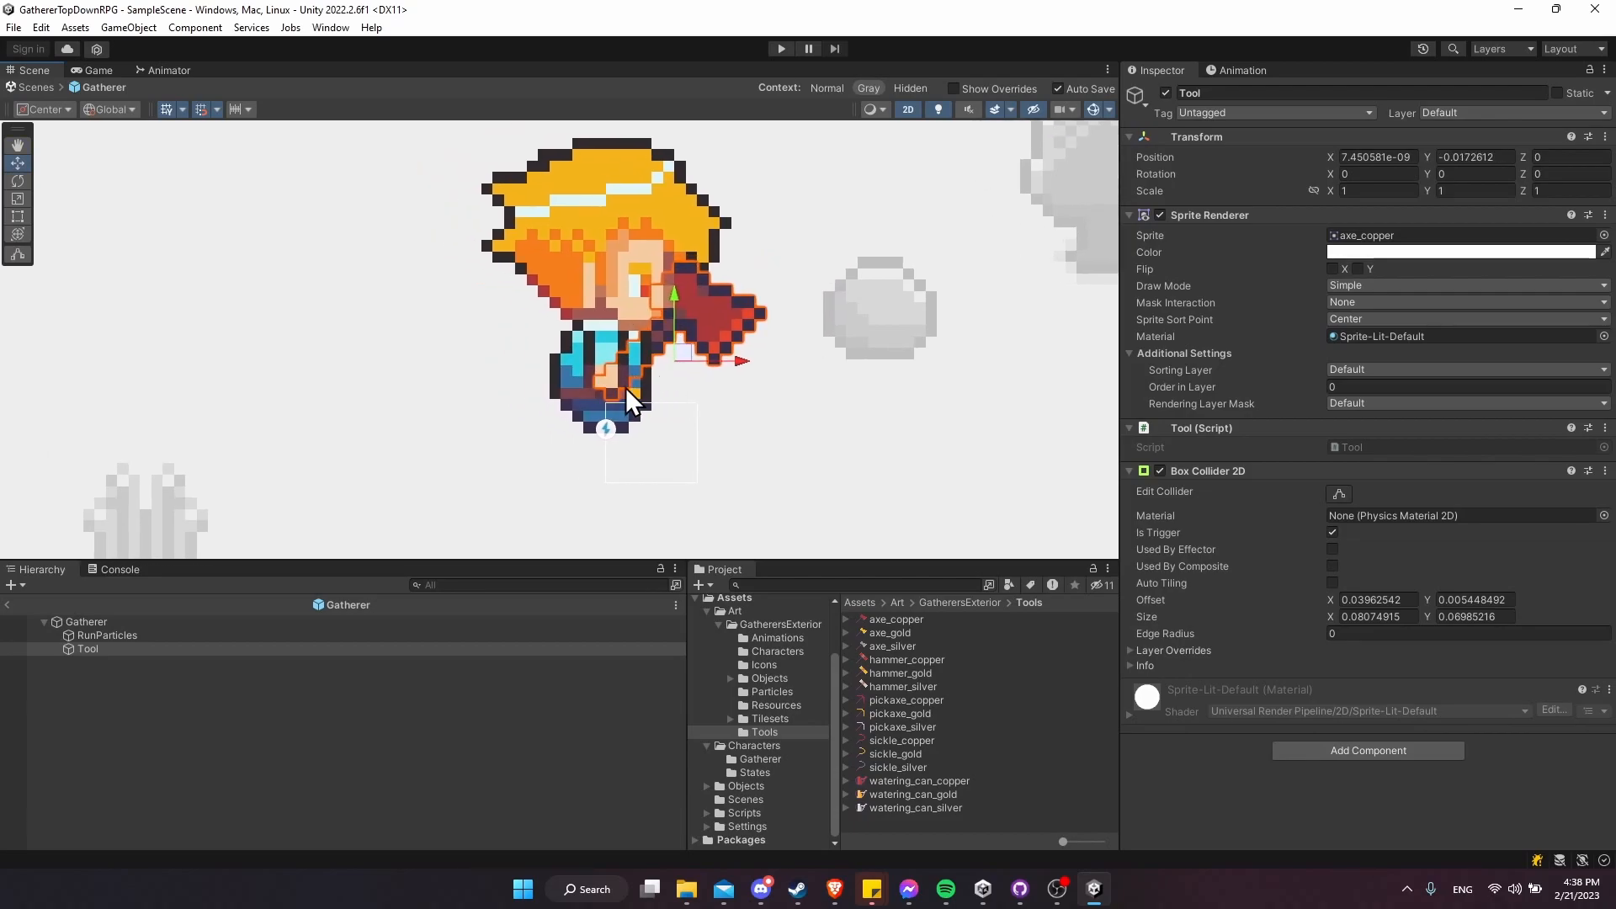
# - Set the Tool's Sprite Sort Point to Pivot and test its vertical placement, returning it to about Y -0.017
pyautogui.click(1360, 320)
pyautogui.click(1366, 354)
pyautogui.moveTo(673, 299); pyautogui.dragTo(665, 274)
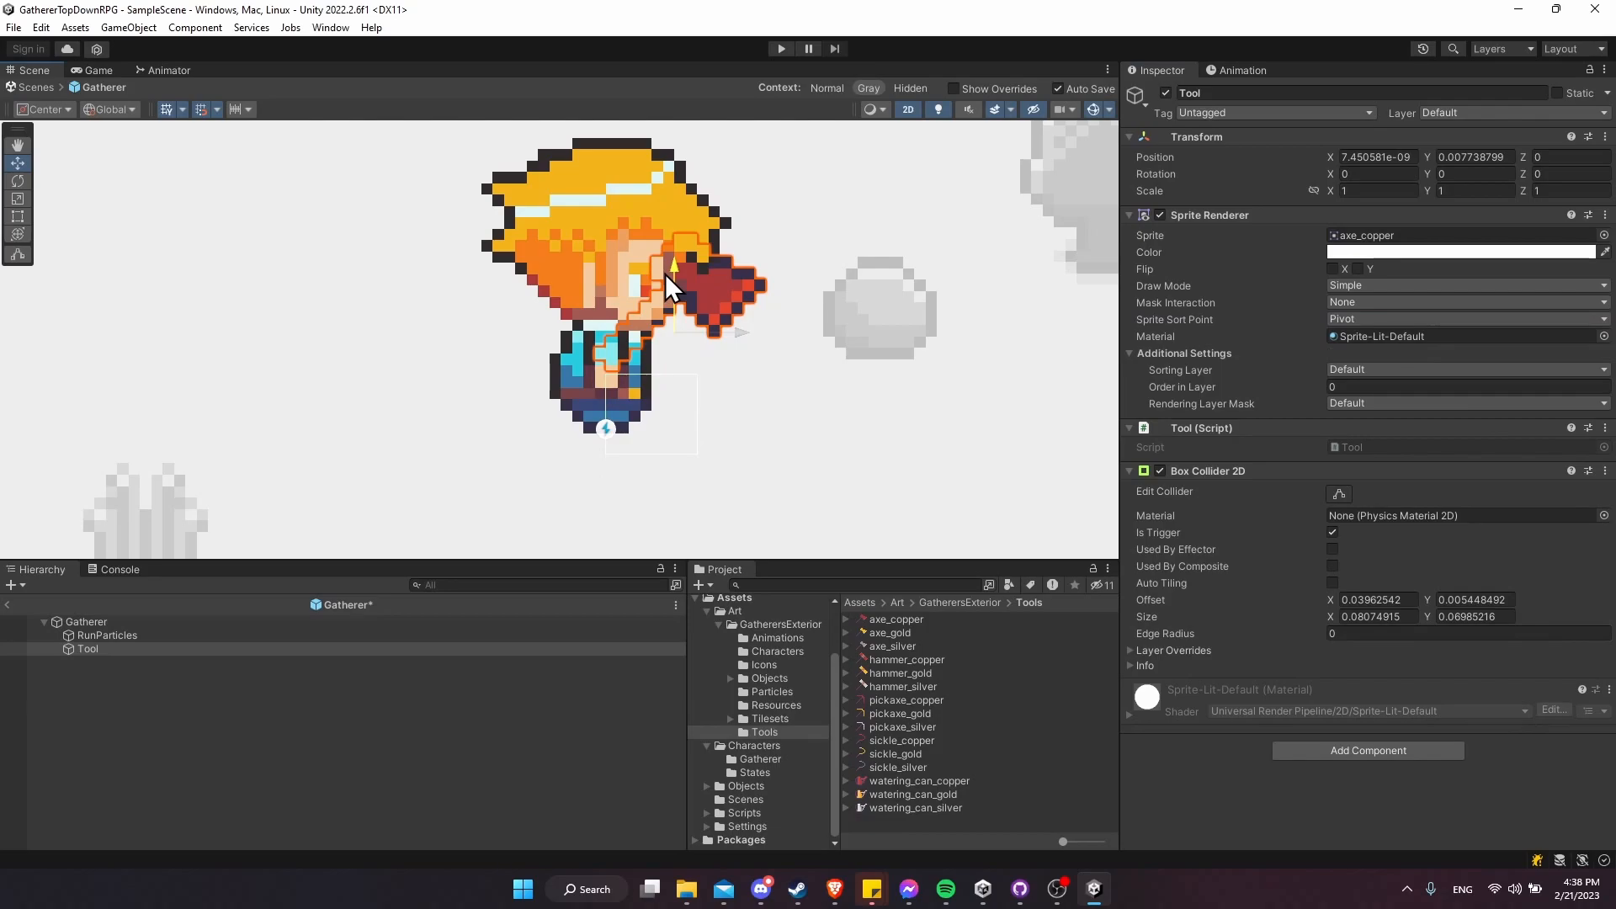
pyautogui.moveTo(665, 274); pyautogui.dragTo(668, 304)
pyautogui.moveTo(1011, 435); pyautogui.dragTo(988, 436, button='middle')
pyautogui.moveTo(711, 429); pyautogui.dragTo(826, 422, button='middle')
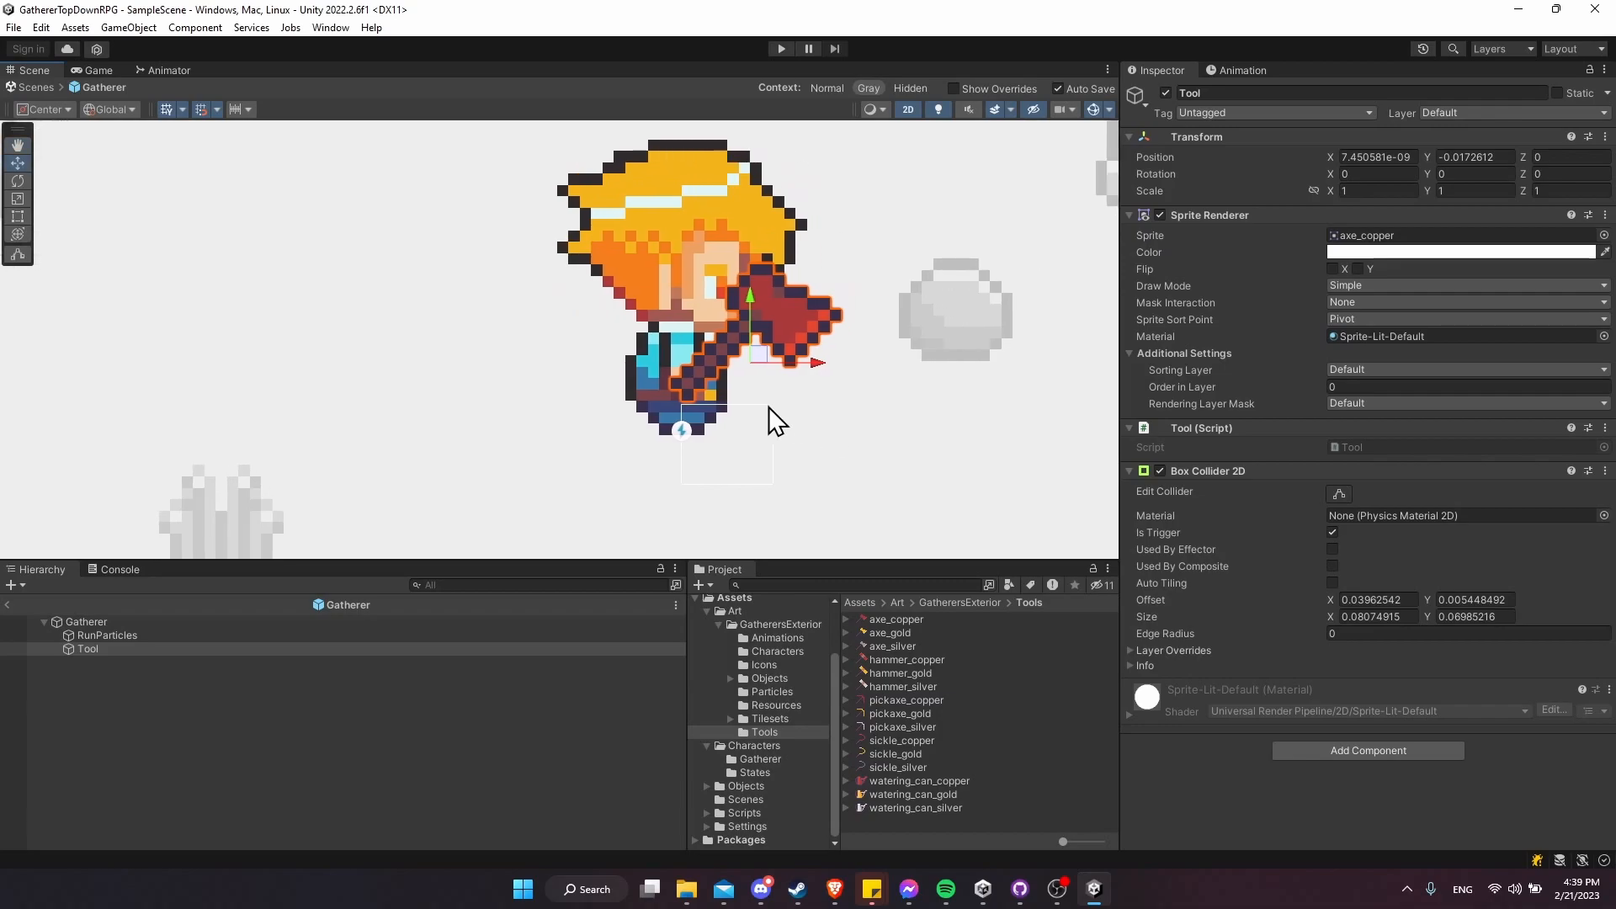
pyautogui.scroll(2, 822, 436)
pyautogui.scroll(1, 821, 436)
pyautogui.moveTo(696, 386); pyautogui.dragTo(663, 404, button='middle')
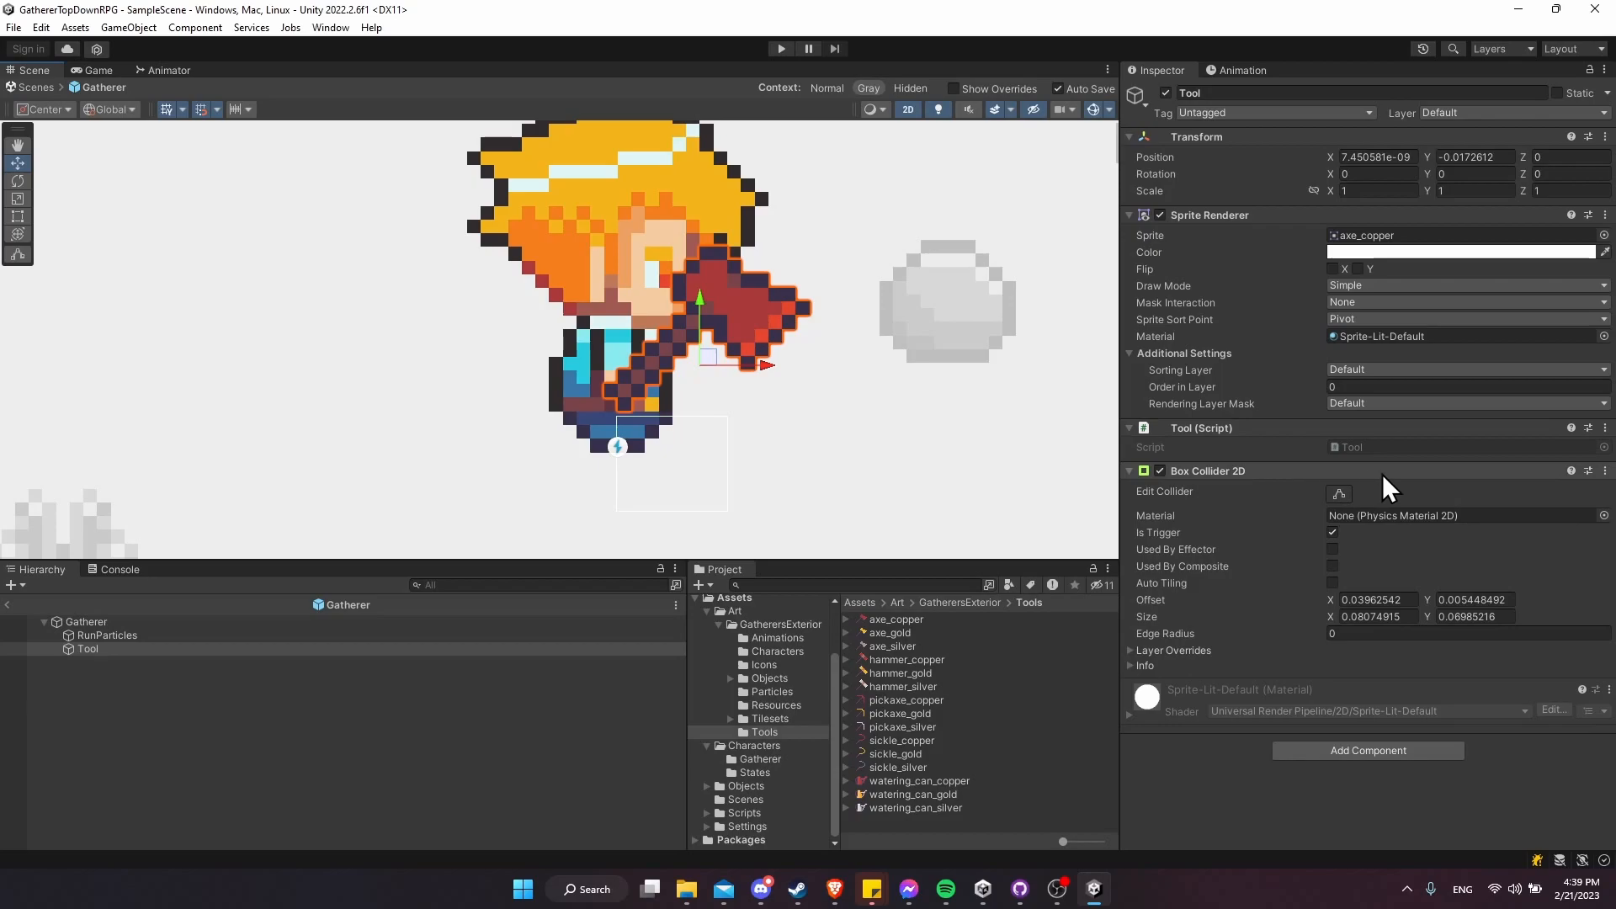
# - Replace the Tool's Box Collider 2D component with a Polygon Collider 2D
pyautogui.click(1606, 470)
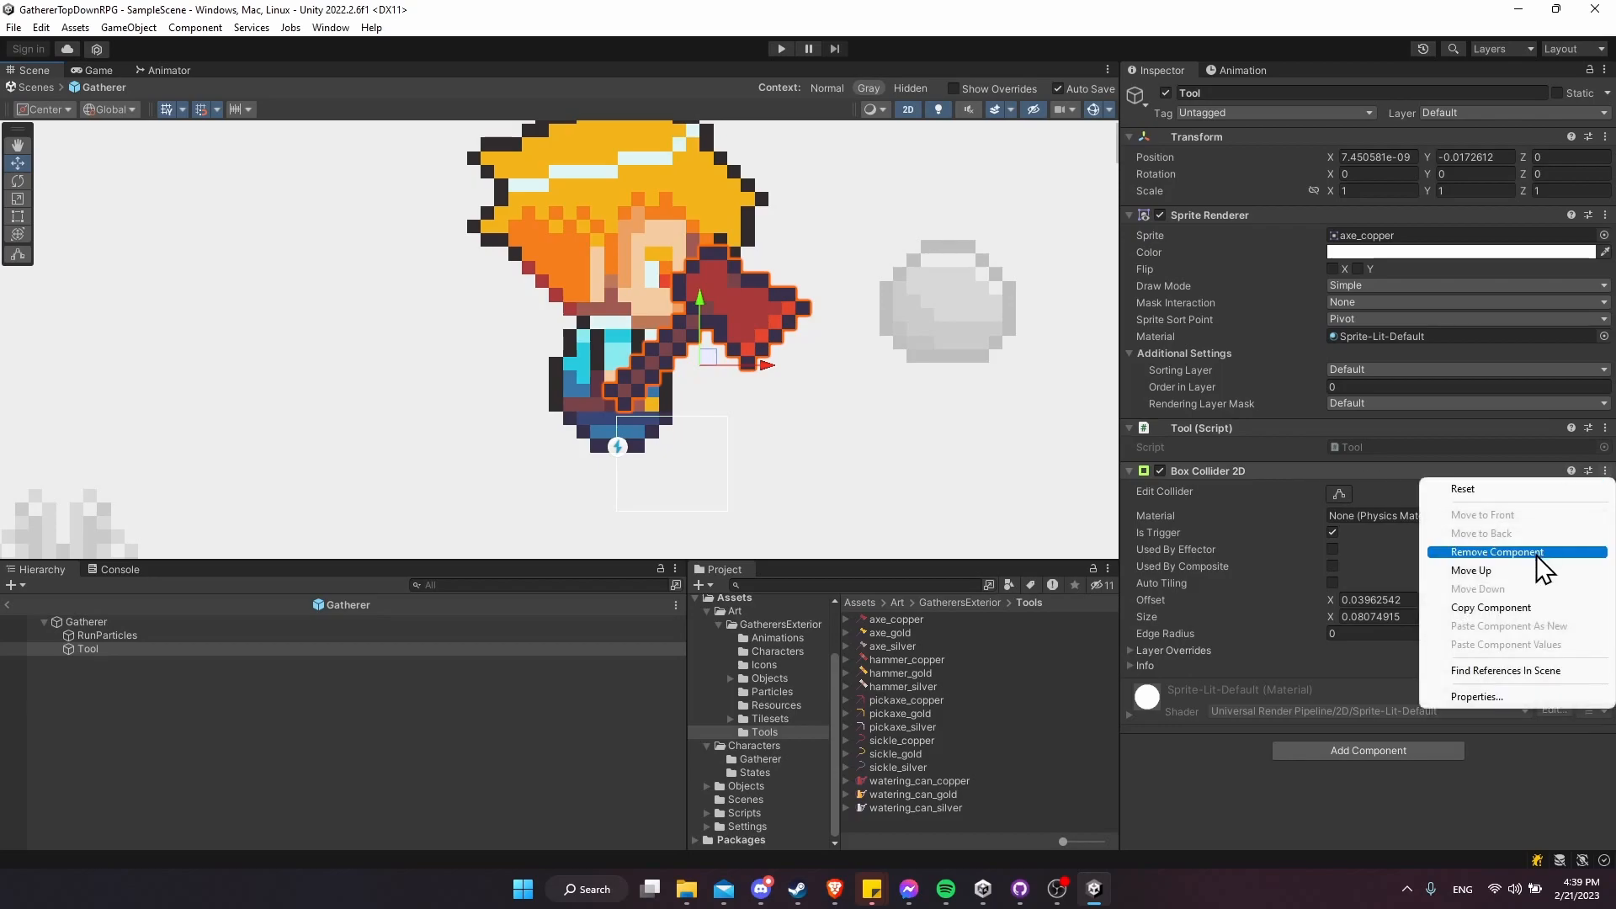
pyautogui.click(1538, 554)
pyautogui.click(1402, 539)
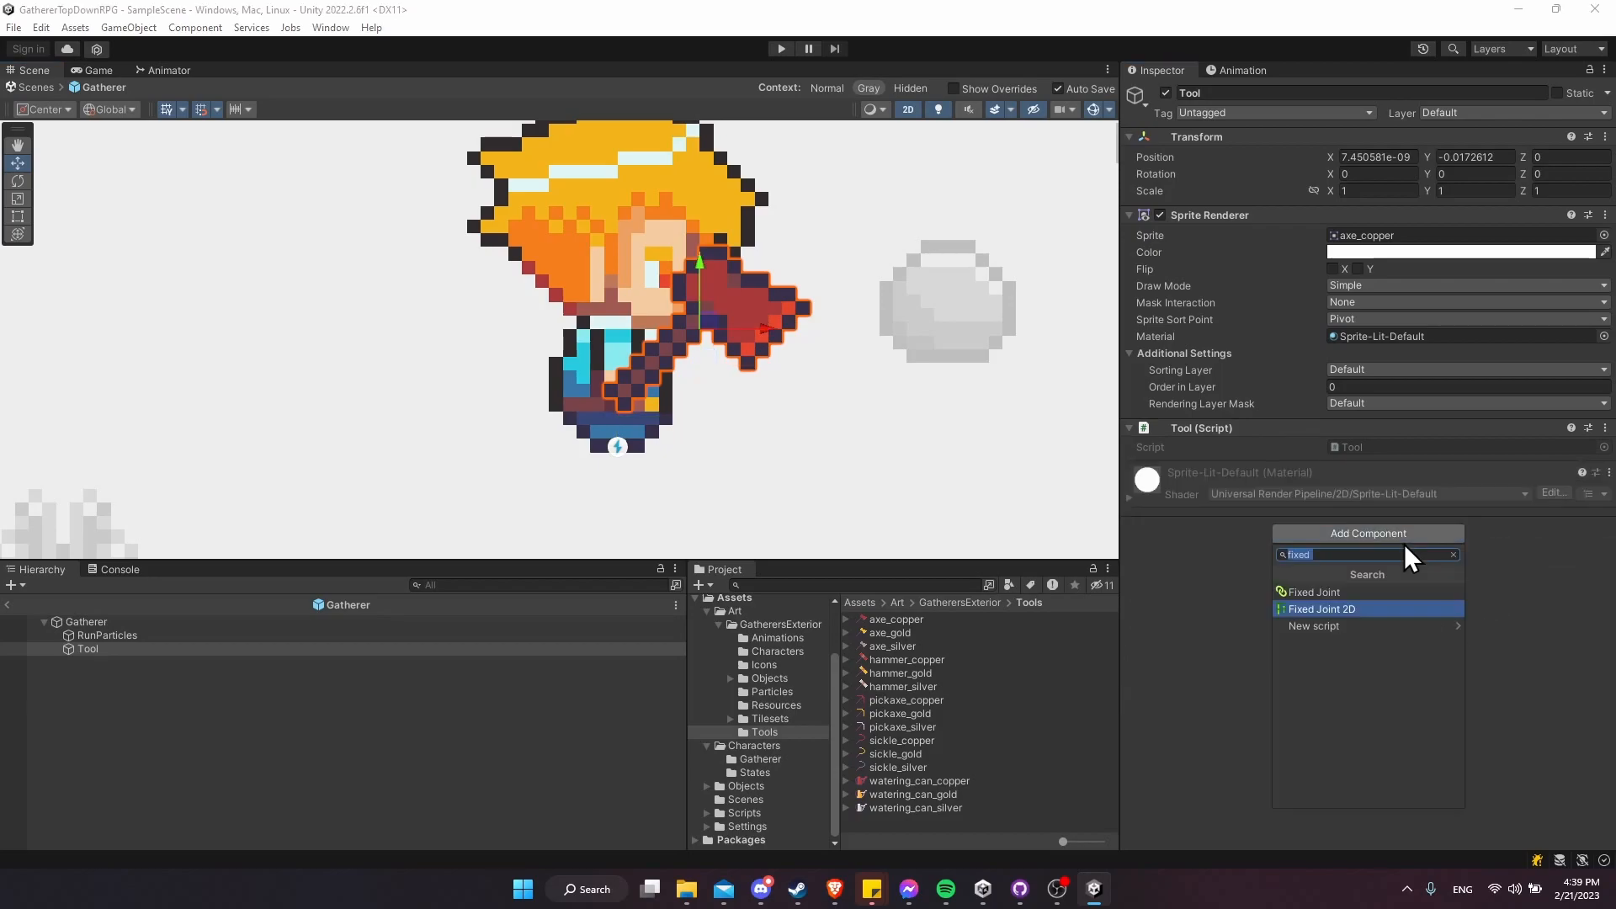
pyautogui.press('BackSpace')
pyautogui.write('poly')
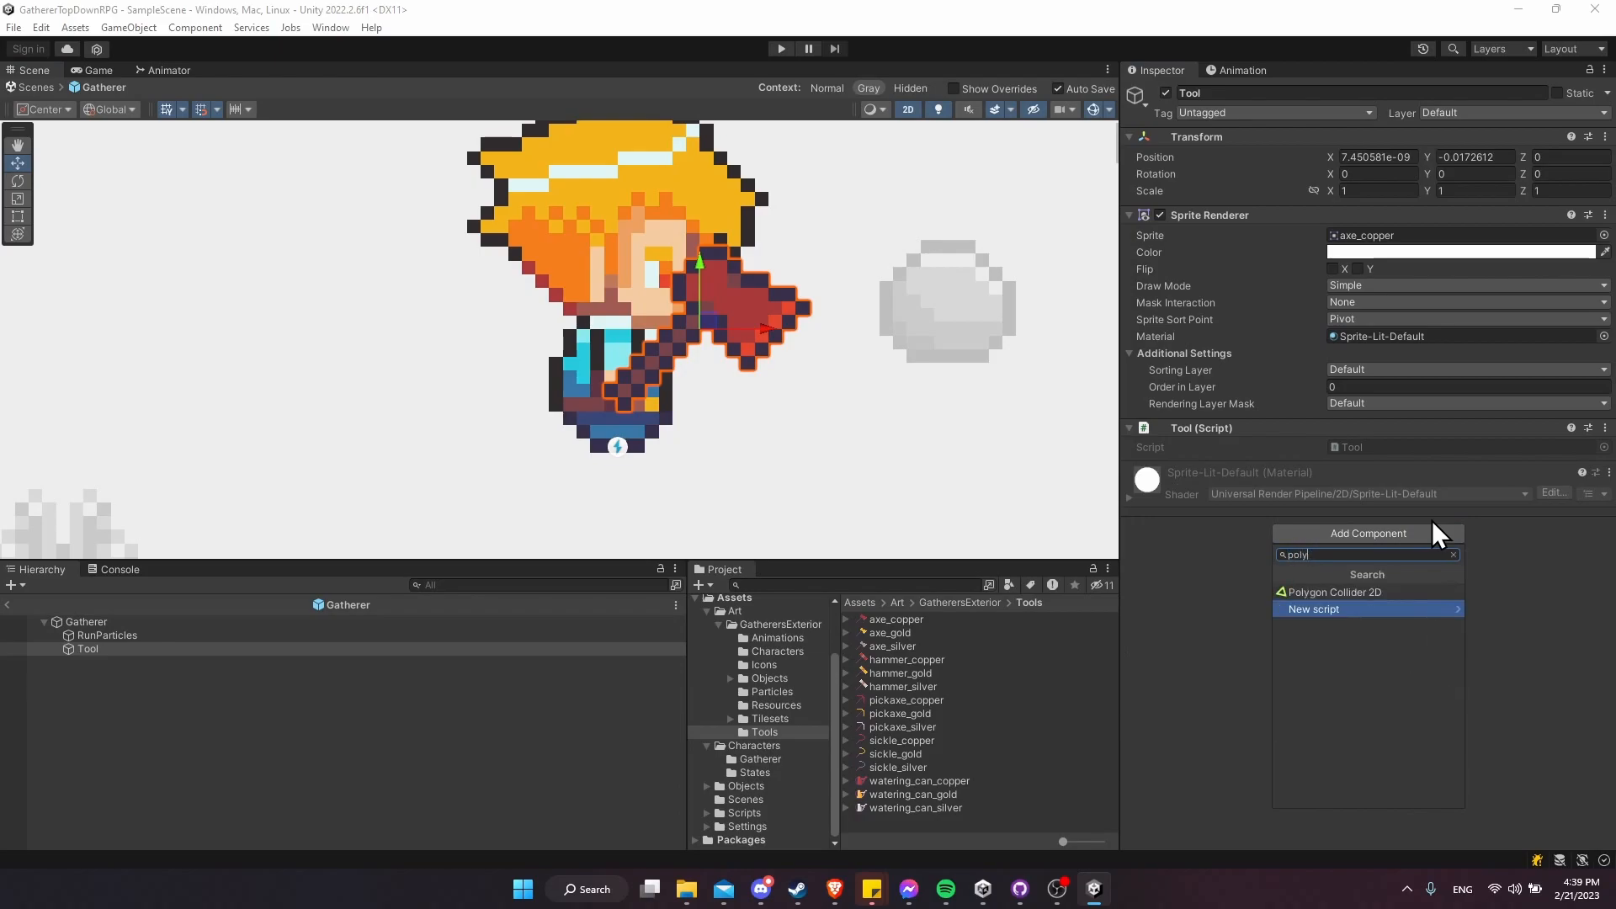
pyautogui.write('con')
pyautogui.press('Return')
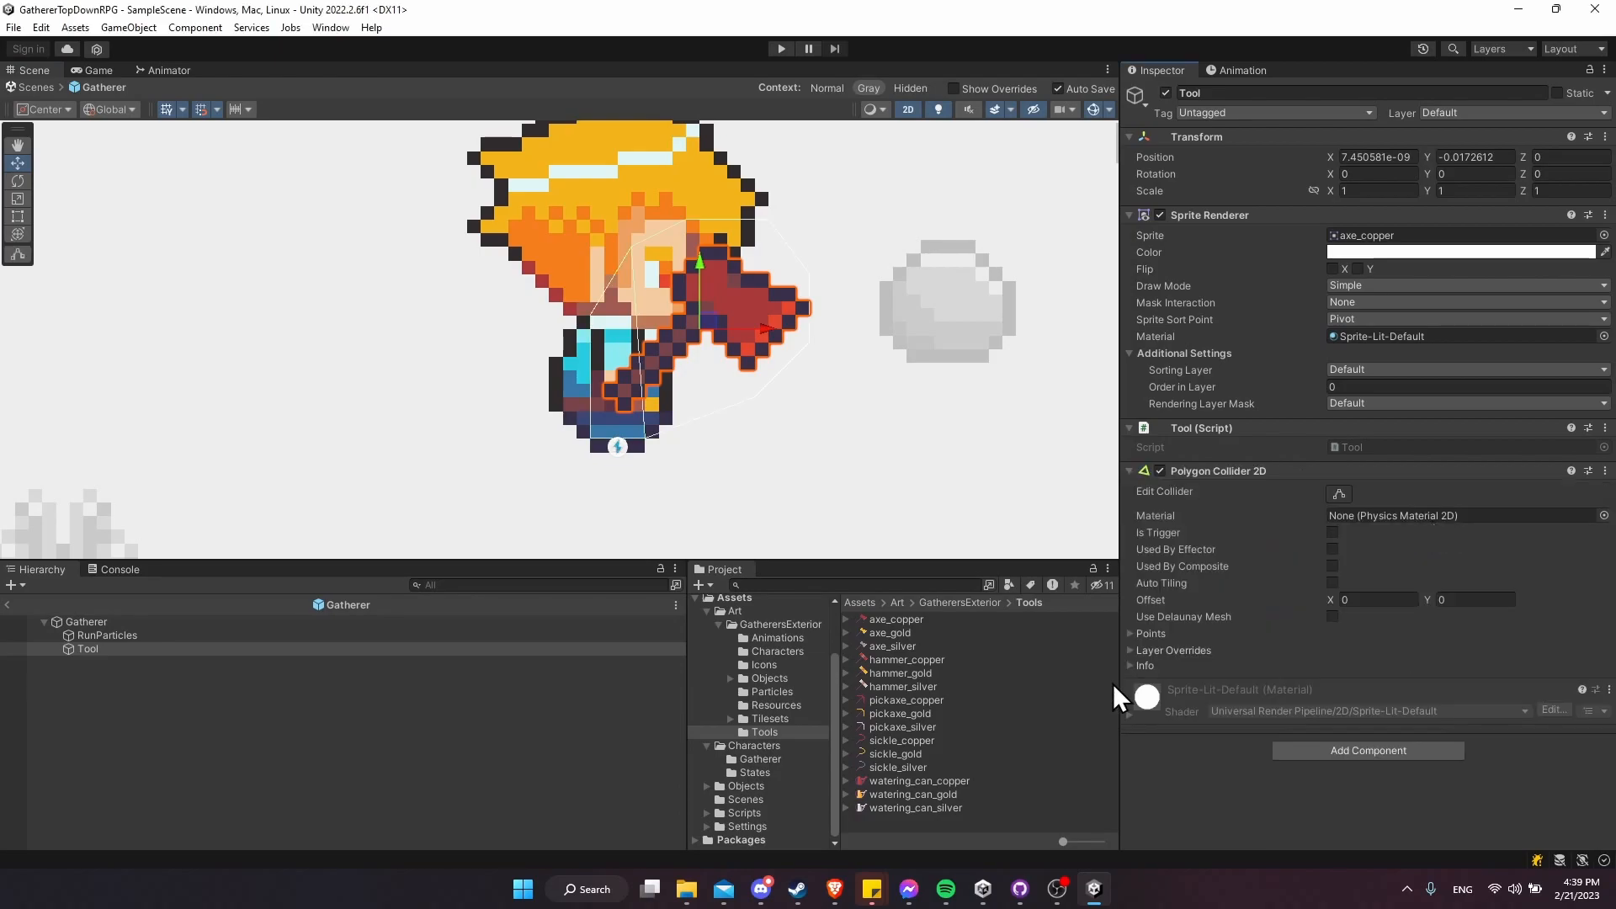
# - Delete elements from the end of the Tool's Polygon Collider 2D path until Elements 0 to 3 remain
pyautogui.click(1132, 633)
pyautogui.scroll(-3, 1174, 638)
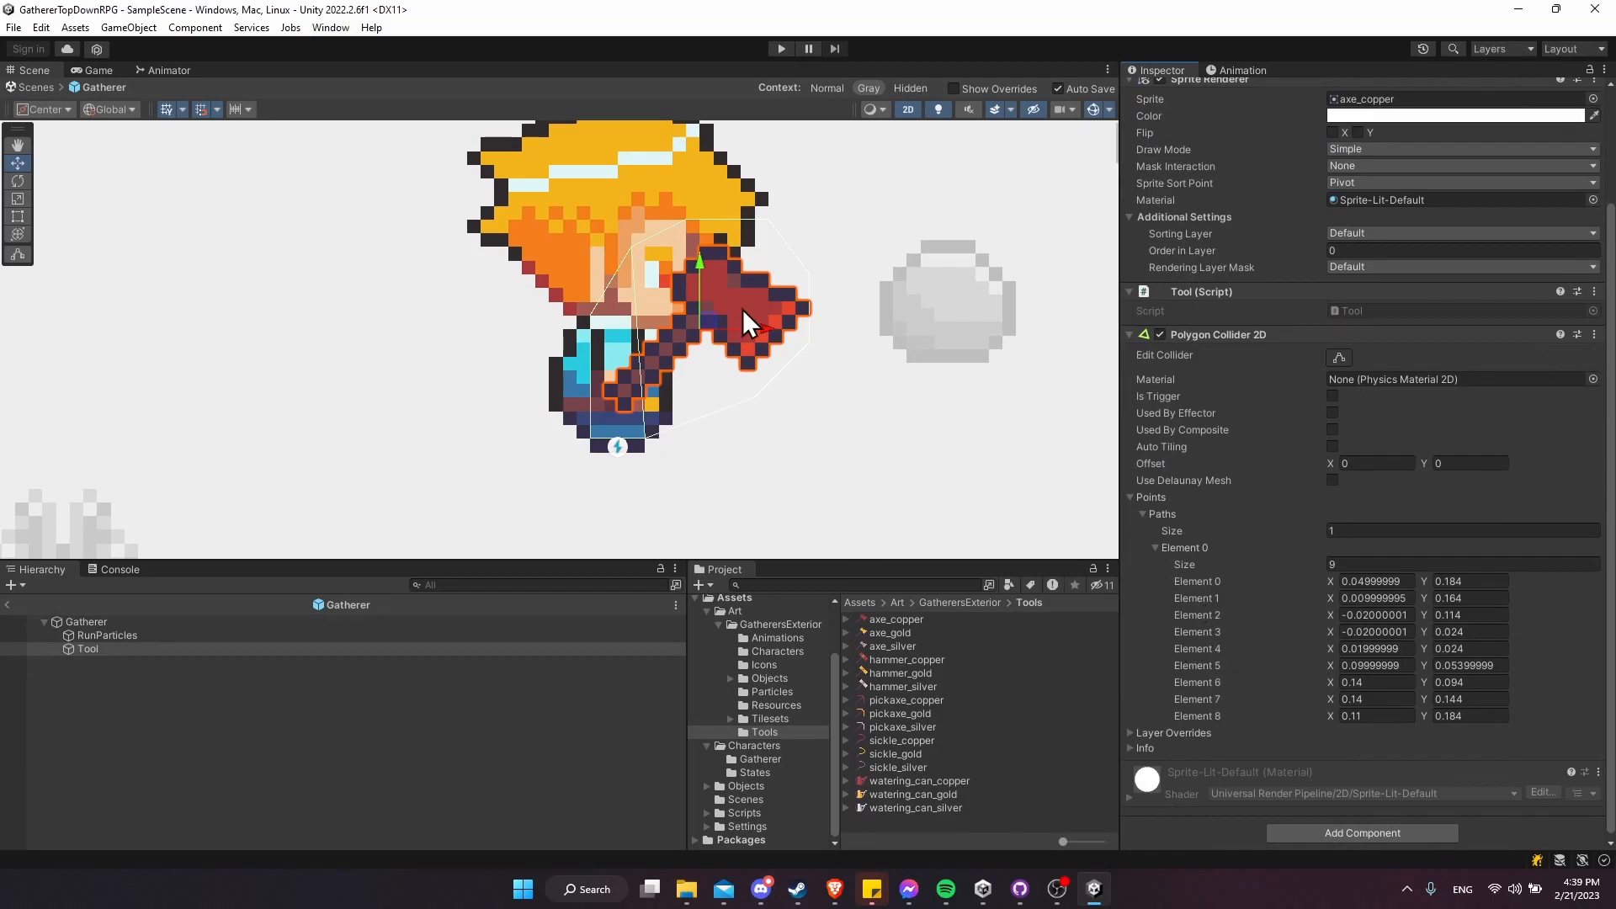
pyautogui.rightClick(1221, 717)
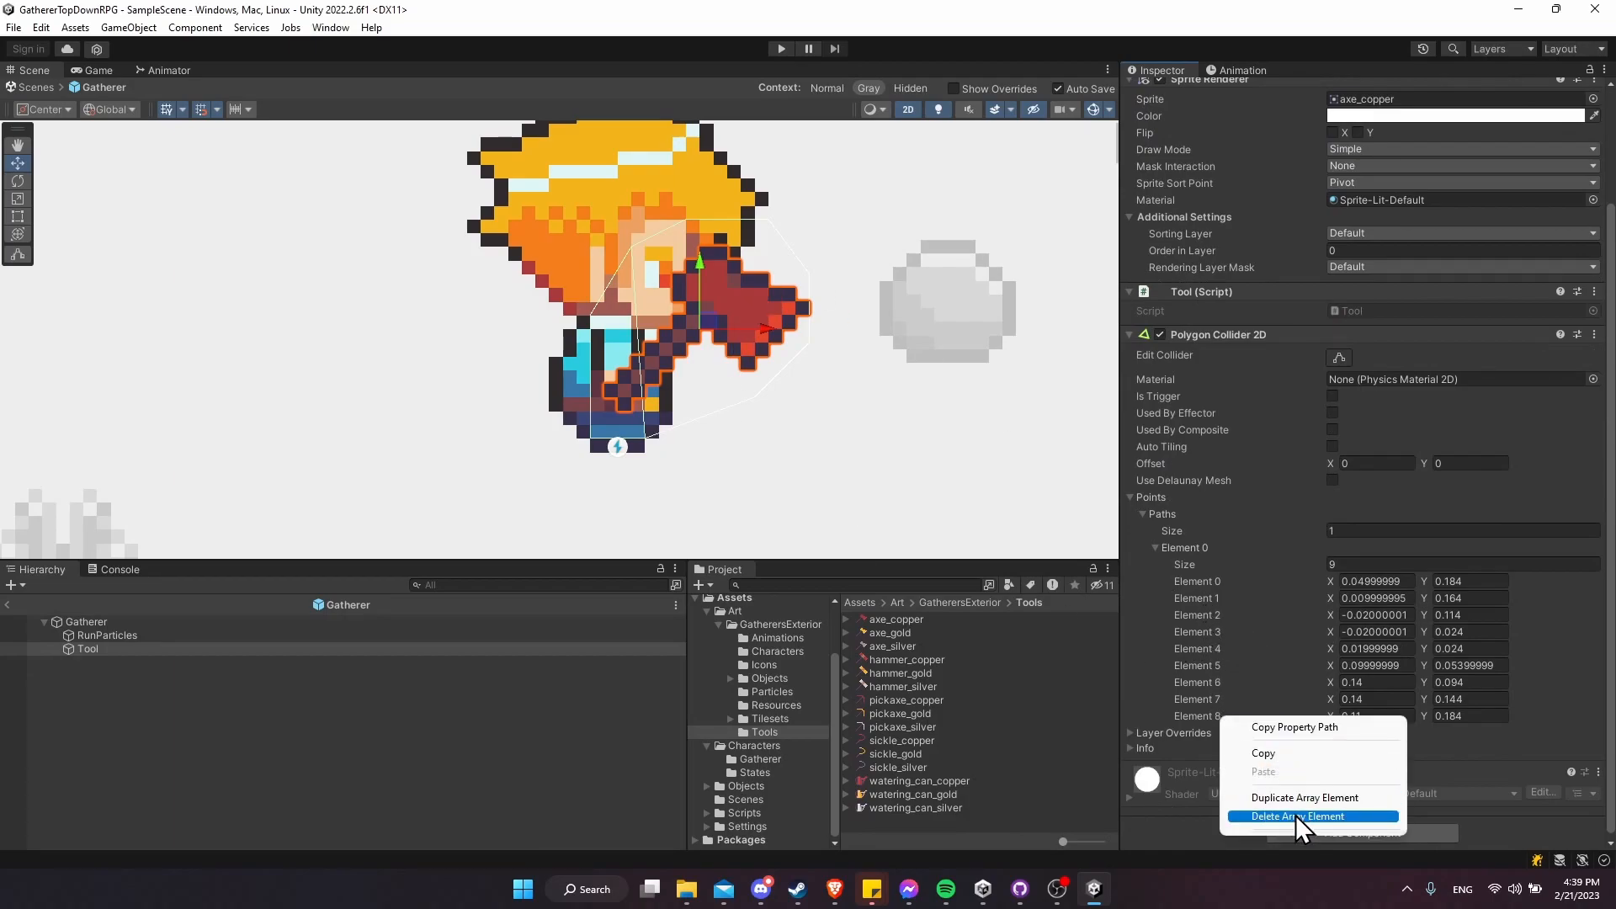
pyautogui.click(1296, 815)
pyautogui.rightClick(1256, 721)
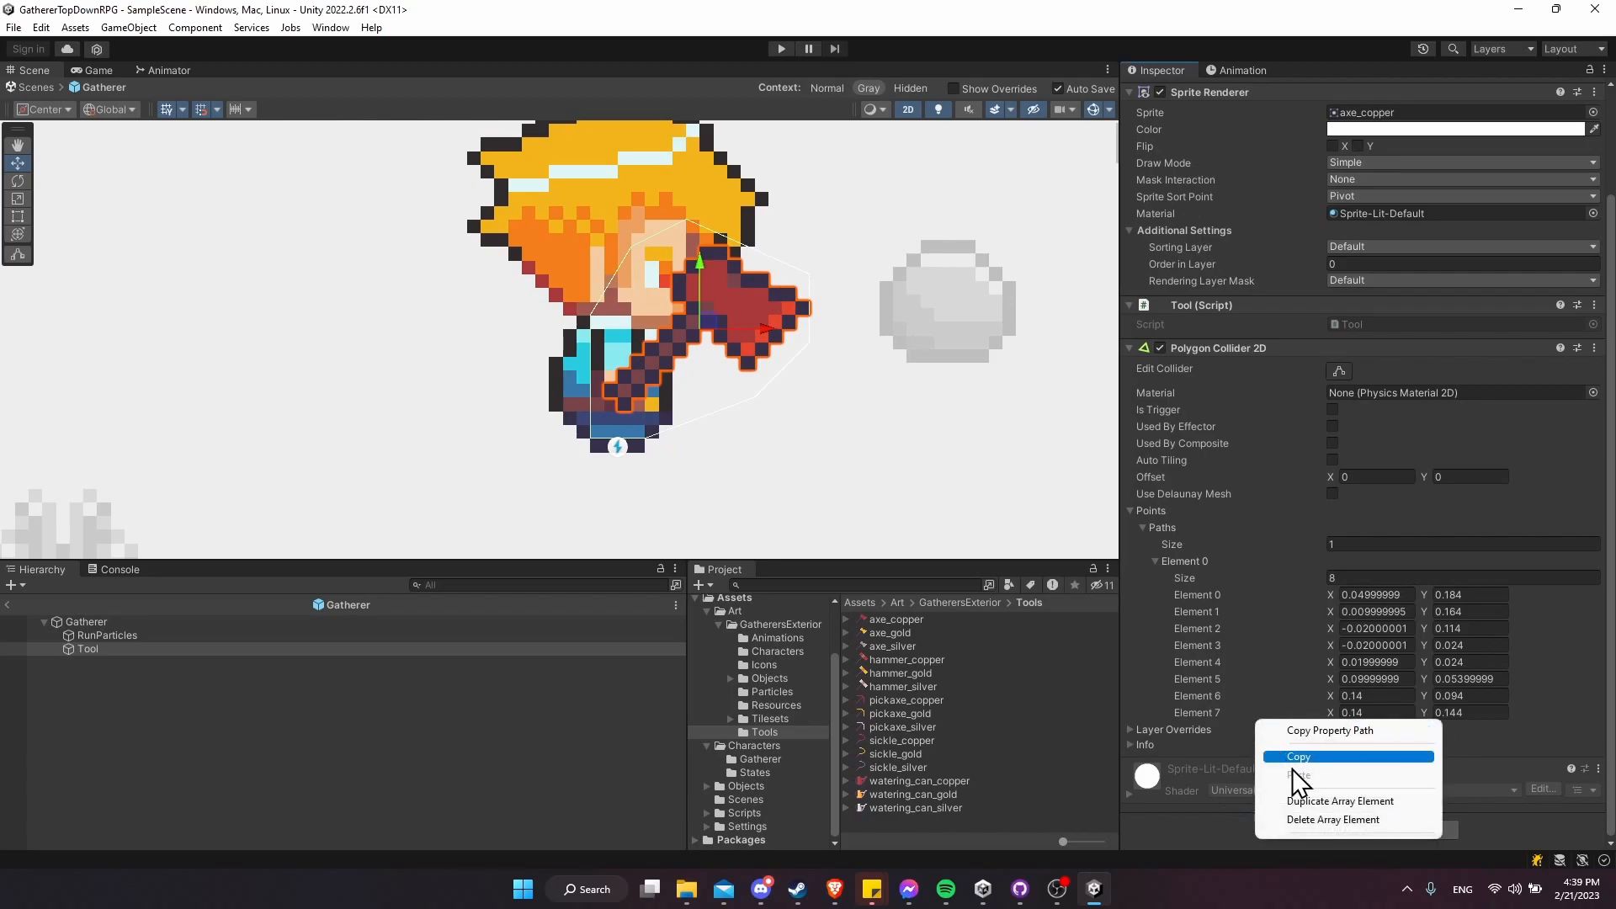
pyautogui.click(1305, 816)
pyautogui.rightClick(1240, 707)
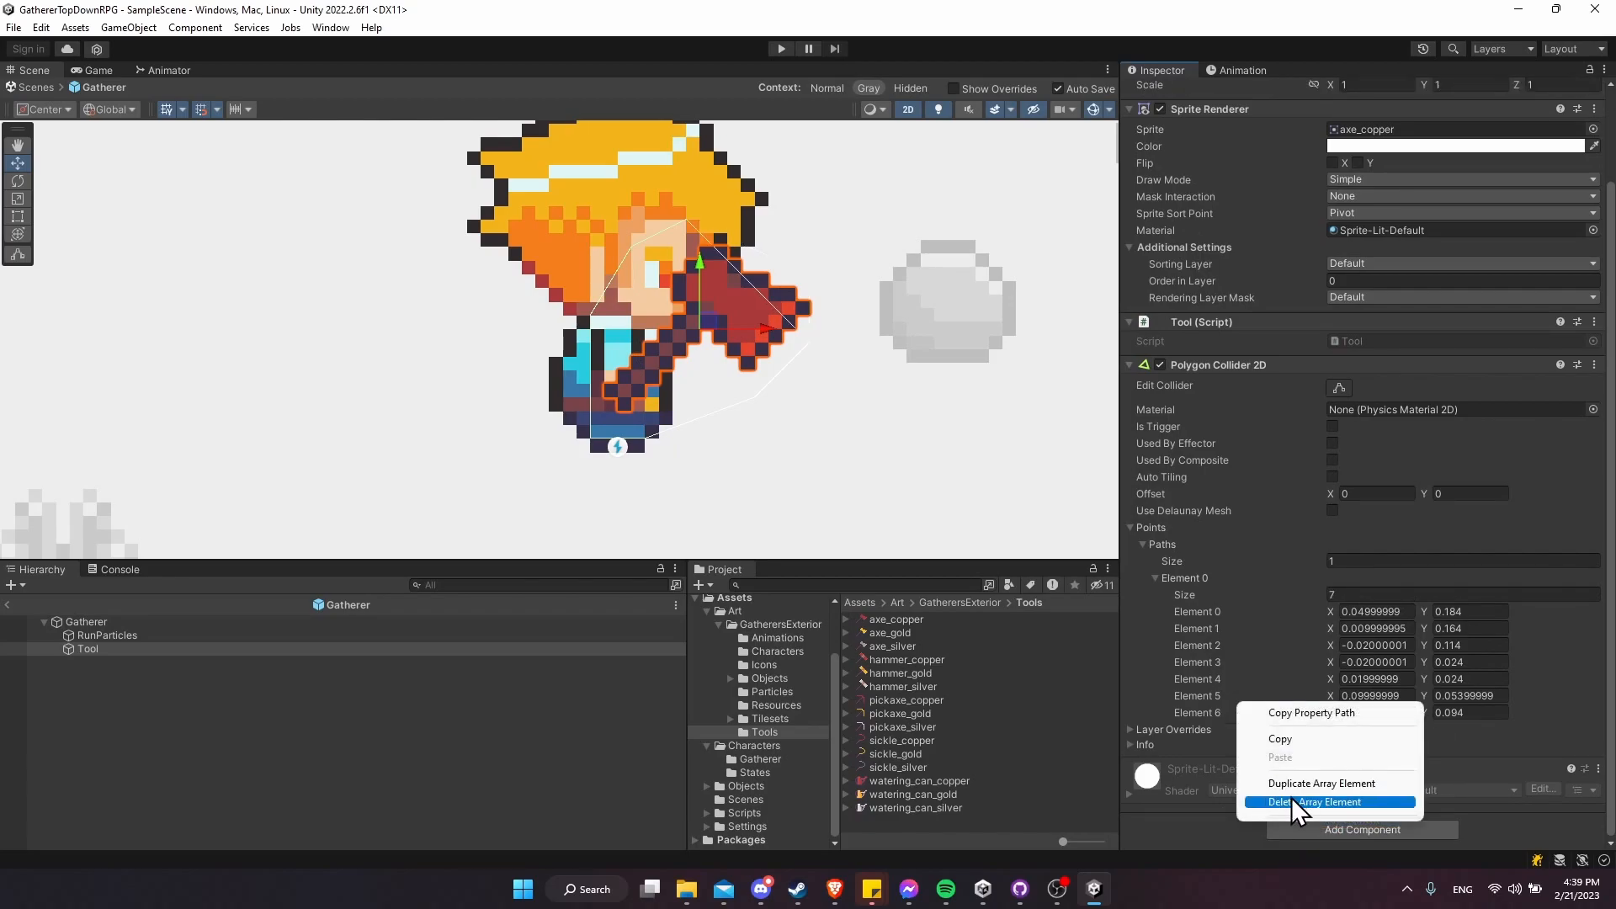
pyautogui.click(1301, 802)
pyautogui.rightClick(1224, 706)
pyautogui.click(1290, 810)
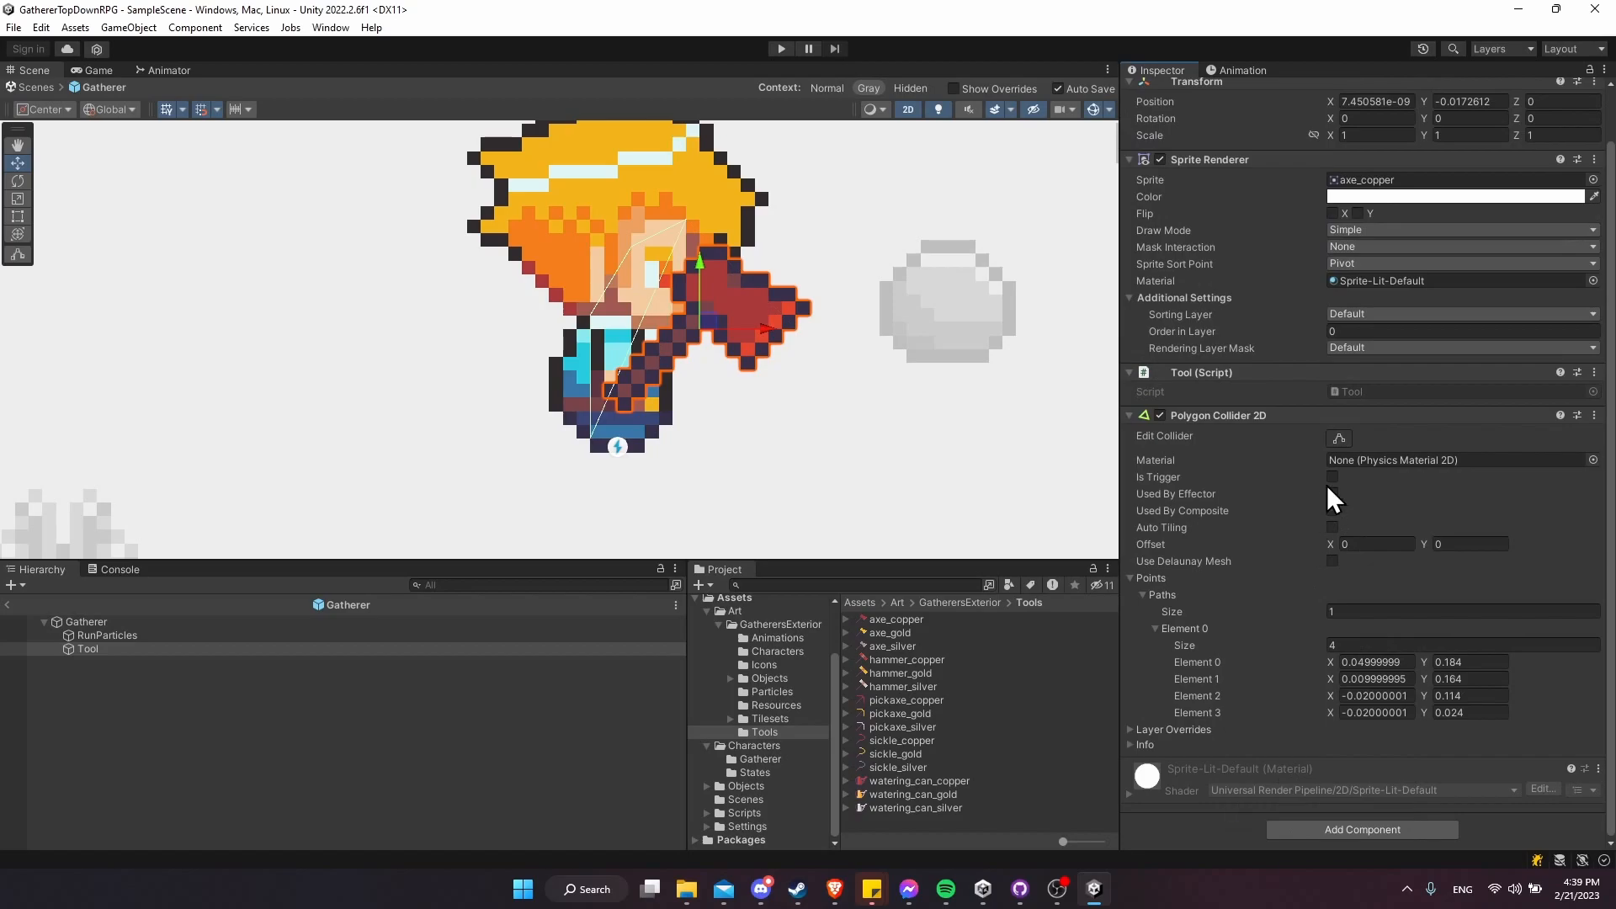
# - Edit the Tool's polygon collider and place its four points around the outer blade of the axe head
pyautogui.click(1339, 438)
pyautogui.moveTo(687, 220); pyautogui.dragTo(805, 307)
pyautogui.moveTo(643, 254); pyautogui.dragTo(749, 273)
pyautogui.moveTo(595, 317); pyautogui.dragTo(709, 328)
pyautogui.moveTo(593, 436); pyautogui.dragTo(750, 371)
pyautogui.moveTo(796, 308); pyautogui.dragTo(803, 305)
pyautogui.moveTo(749, 371); pyautogui.dragTo(703, 330)
pyautogui.moveTo(755, 270); pyautogui.dragTo(759, 269)
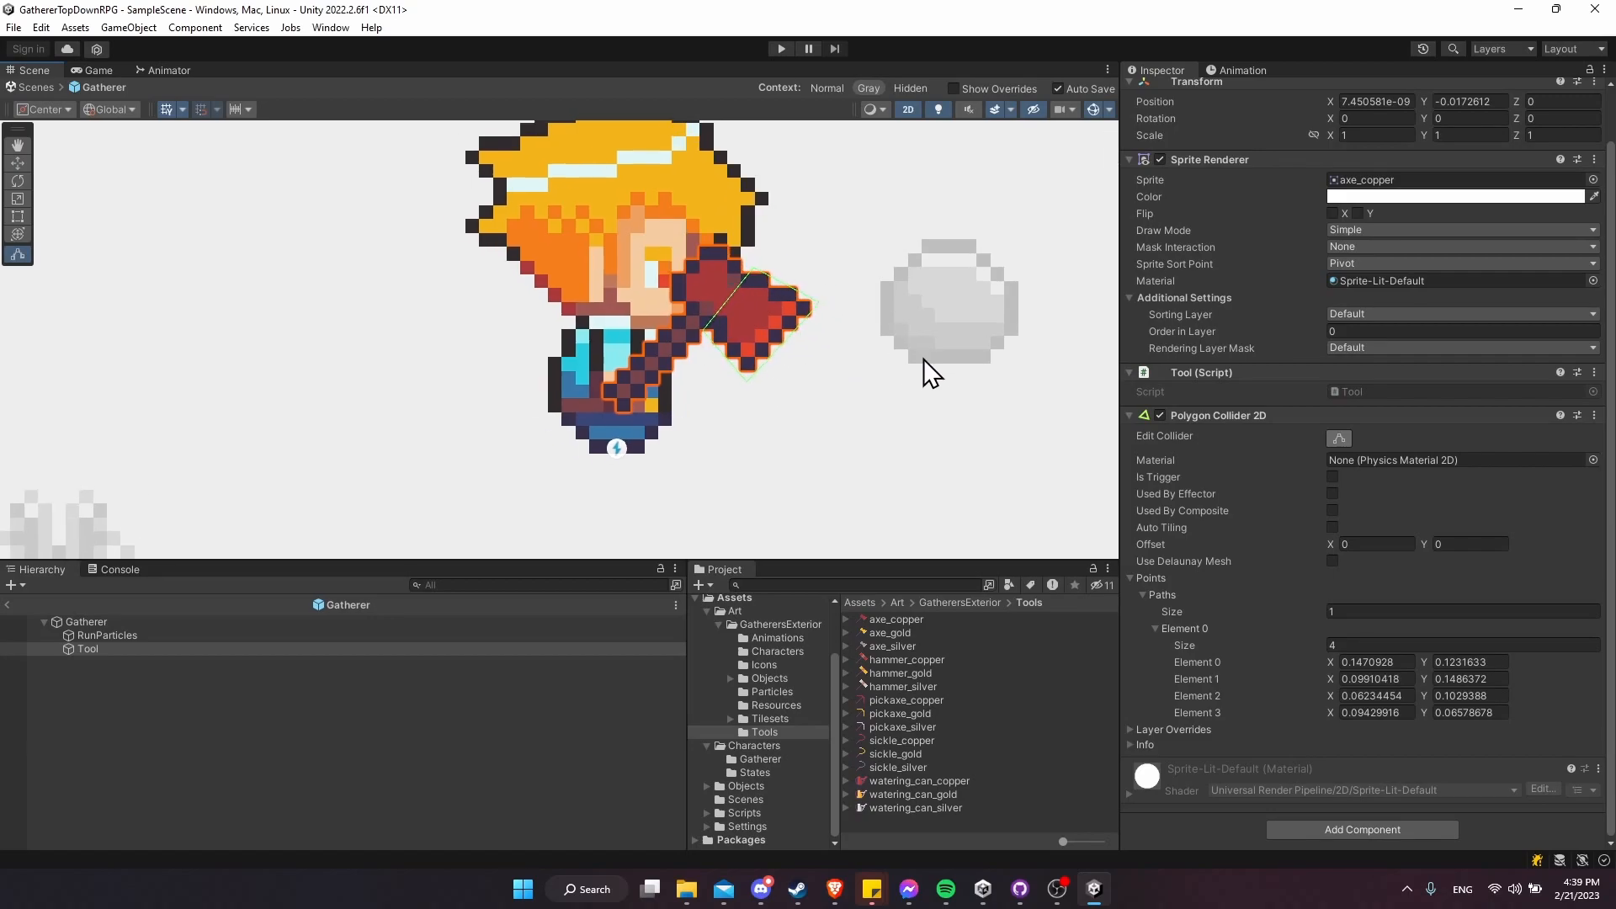
pyautogui.moveTo(923, 359); pyautogui.dragTo(924, 376, button='middle')
pyautogui.click(1131, 373)
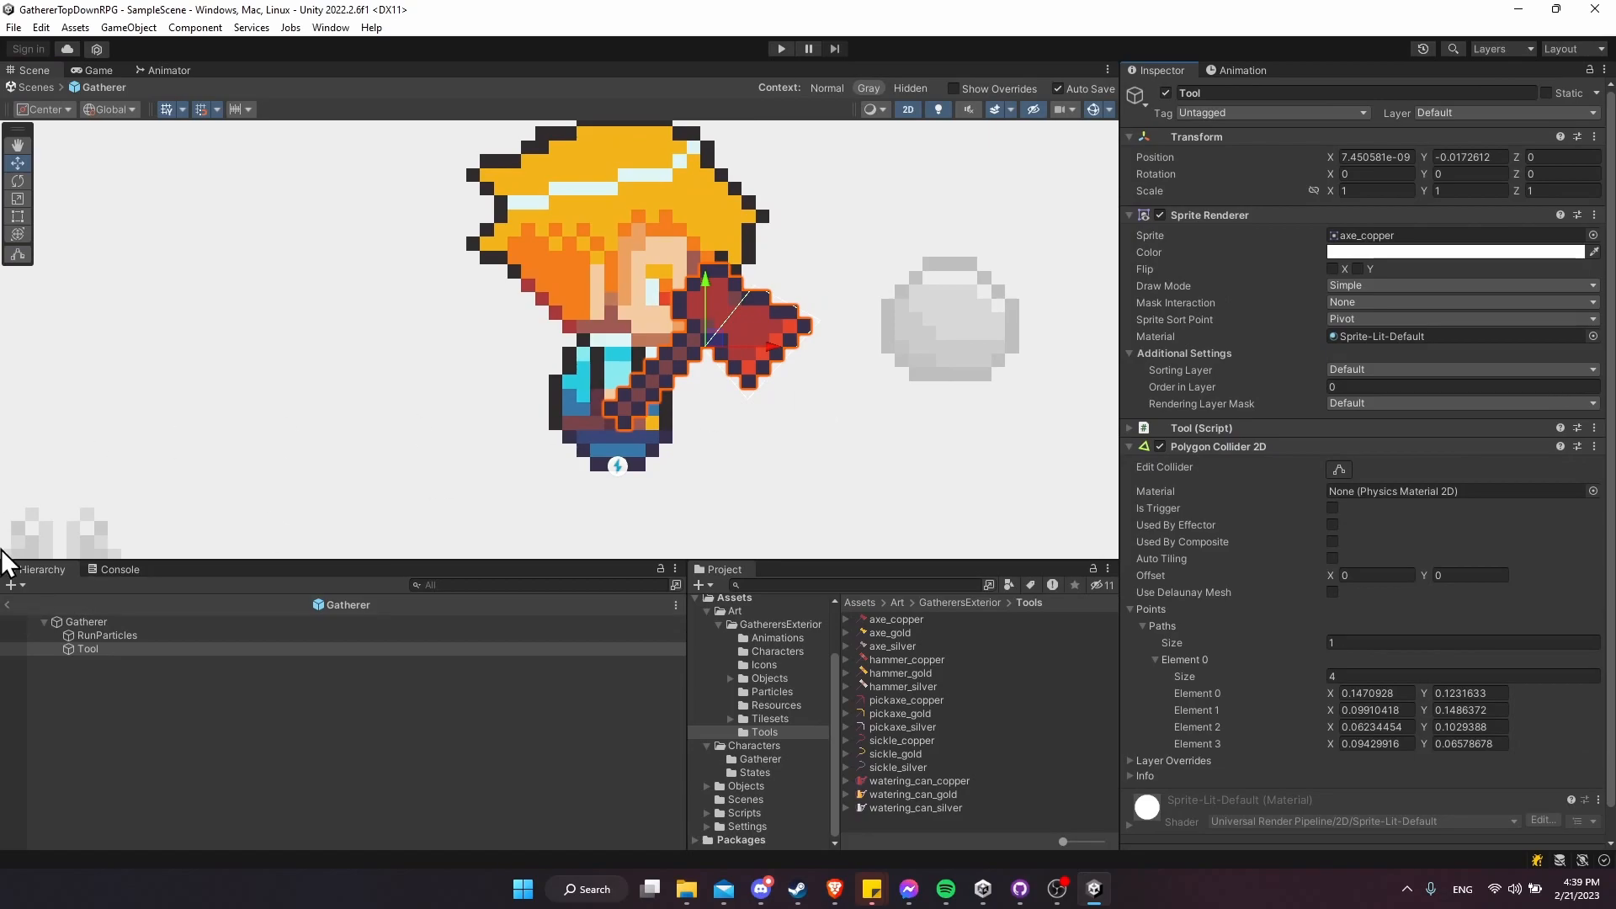
# - Return to SampleScene and show the Gatherer's gatherer_walk_left clip in a widened Animation window
pyautogui.click(7, 605)
pyautogui.scroll(-2, 859, 277)
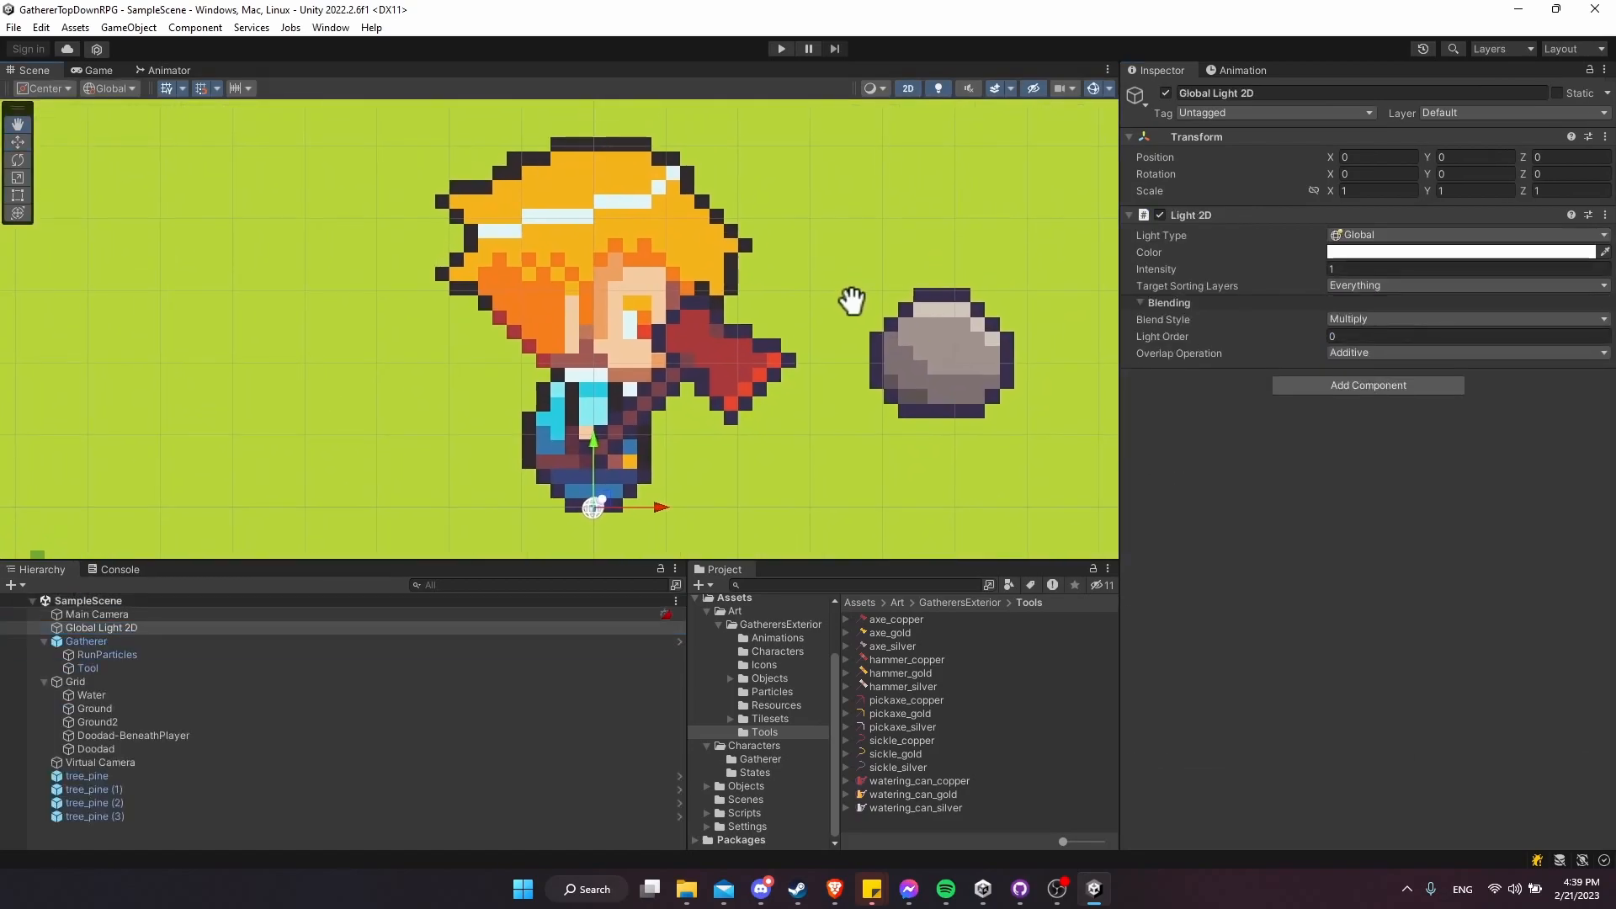
pyautogui.click(1238, 73)
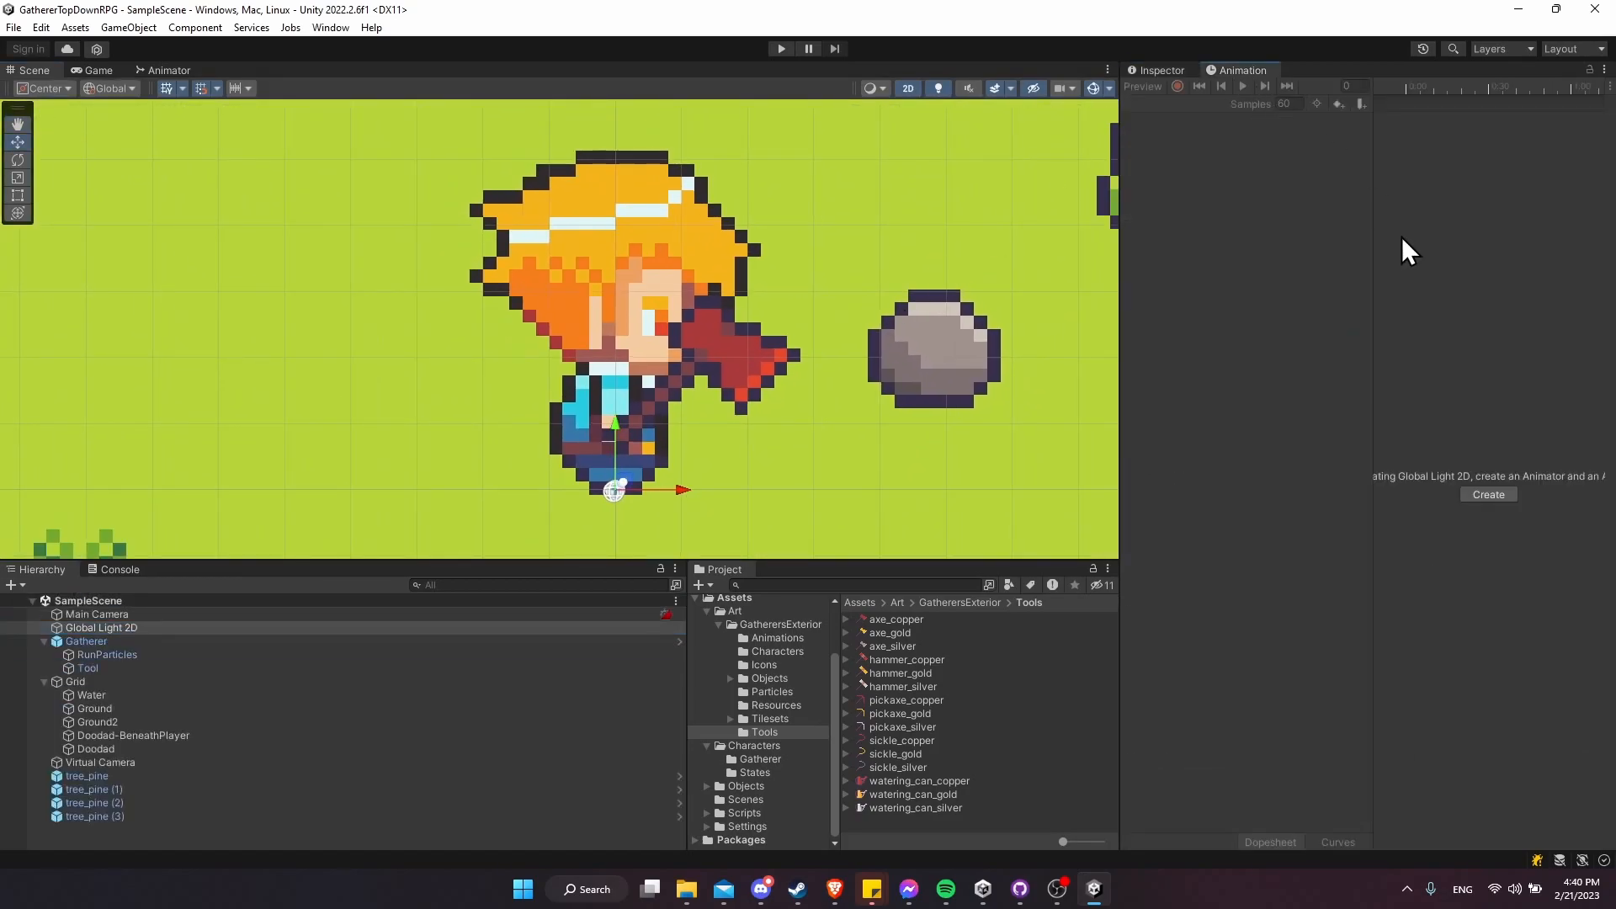
pyautogui.click(92, 642)
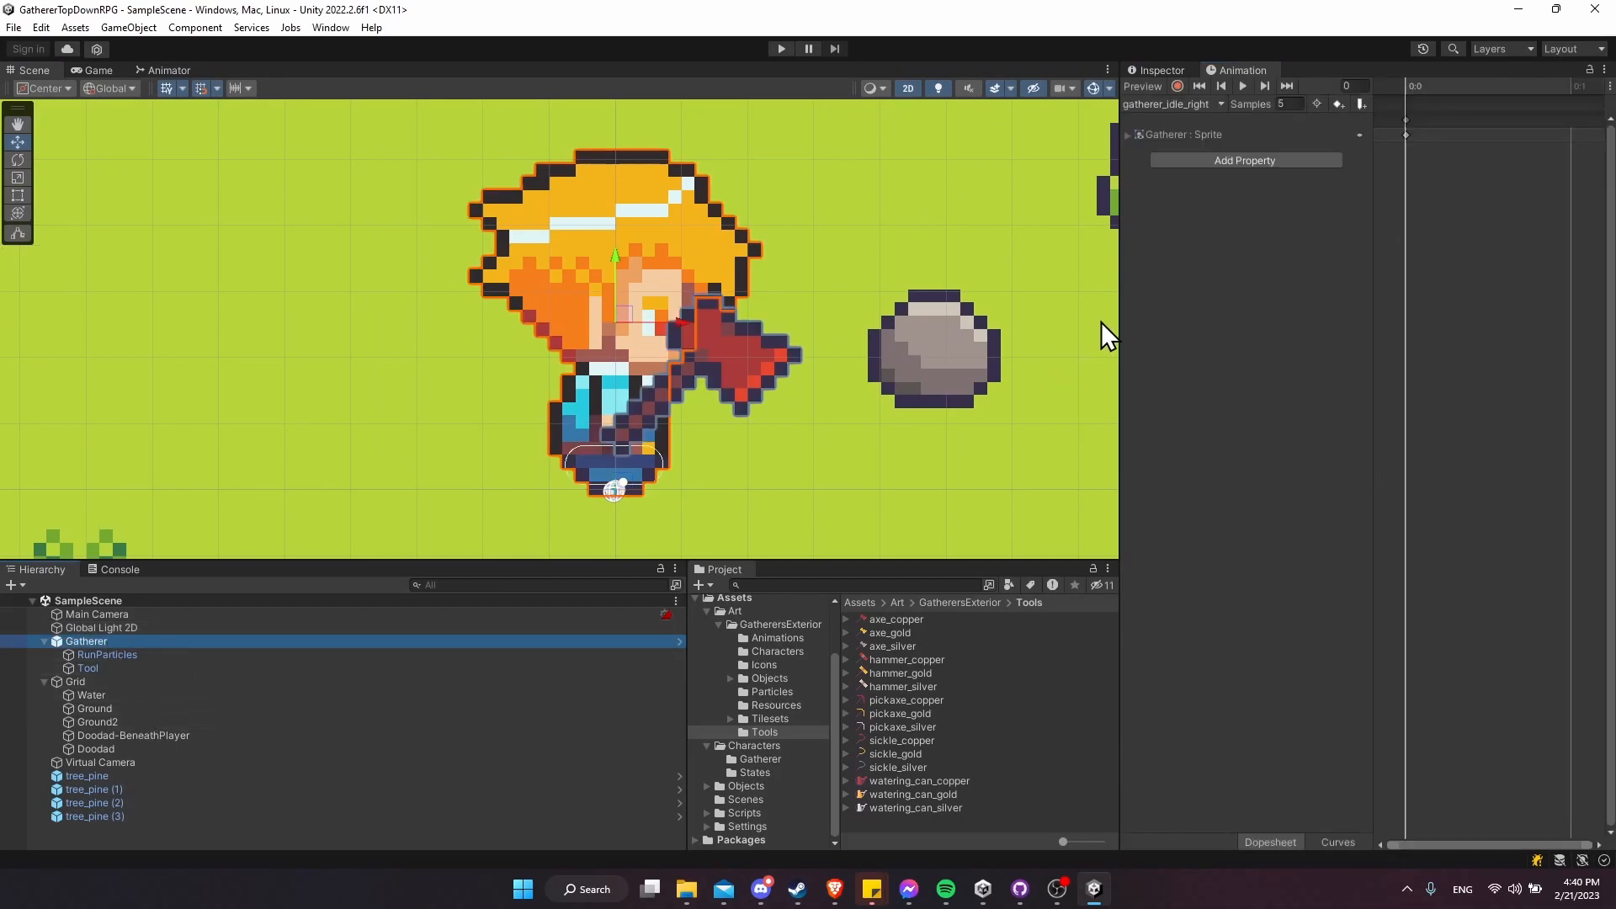
pyautogui.moveTo(1119, 332); pyautogui.dragTo(1038, 332)
pyautogui.moveTo(954, 369)
pyautogui.mouseDown()
pyautogui.moveTo(975, 329)
pyautogui.moveTo(954, 349)
pyautogui.mouseUp()
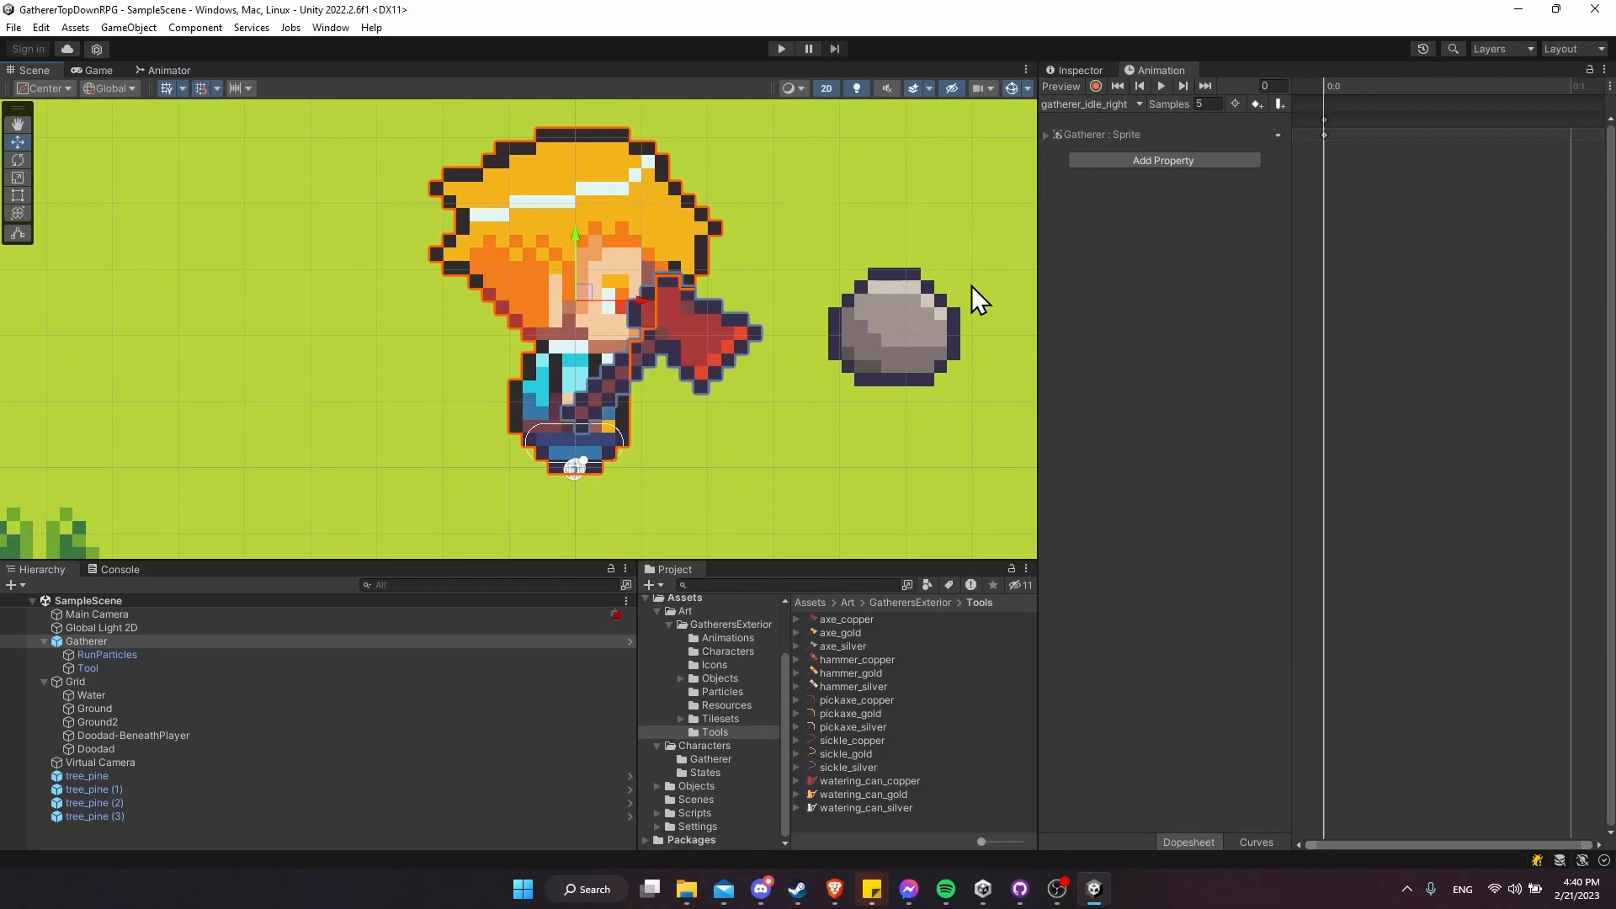
pyautogui.click(1104, 103)
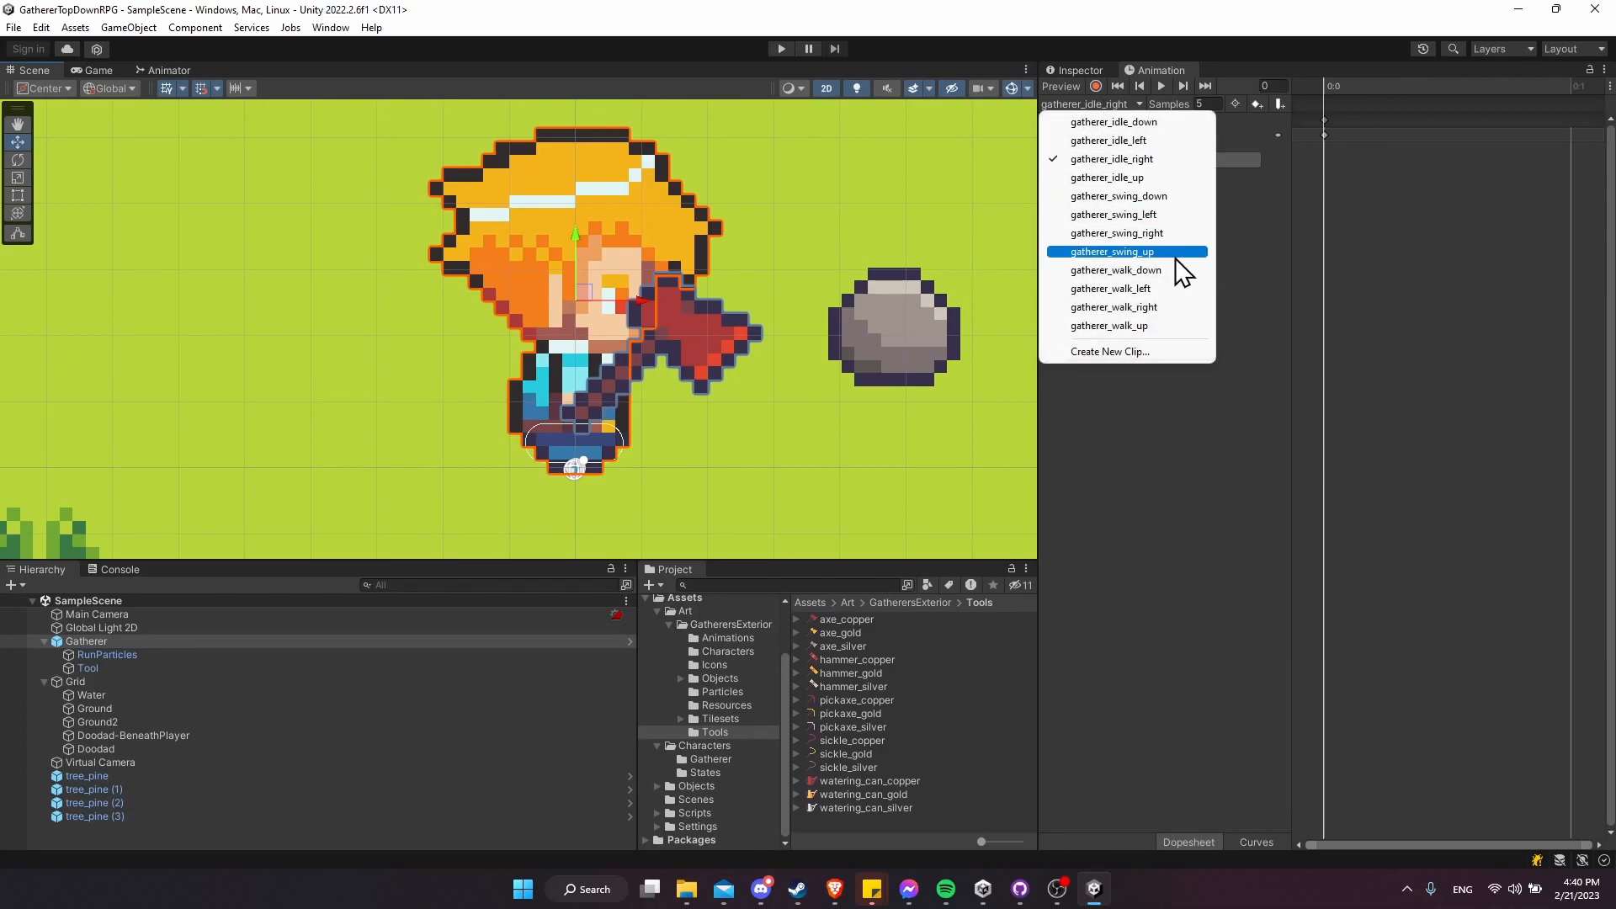
pyautogui.click(1204, 293)
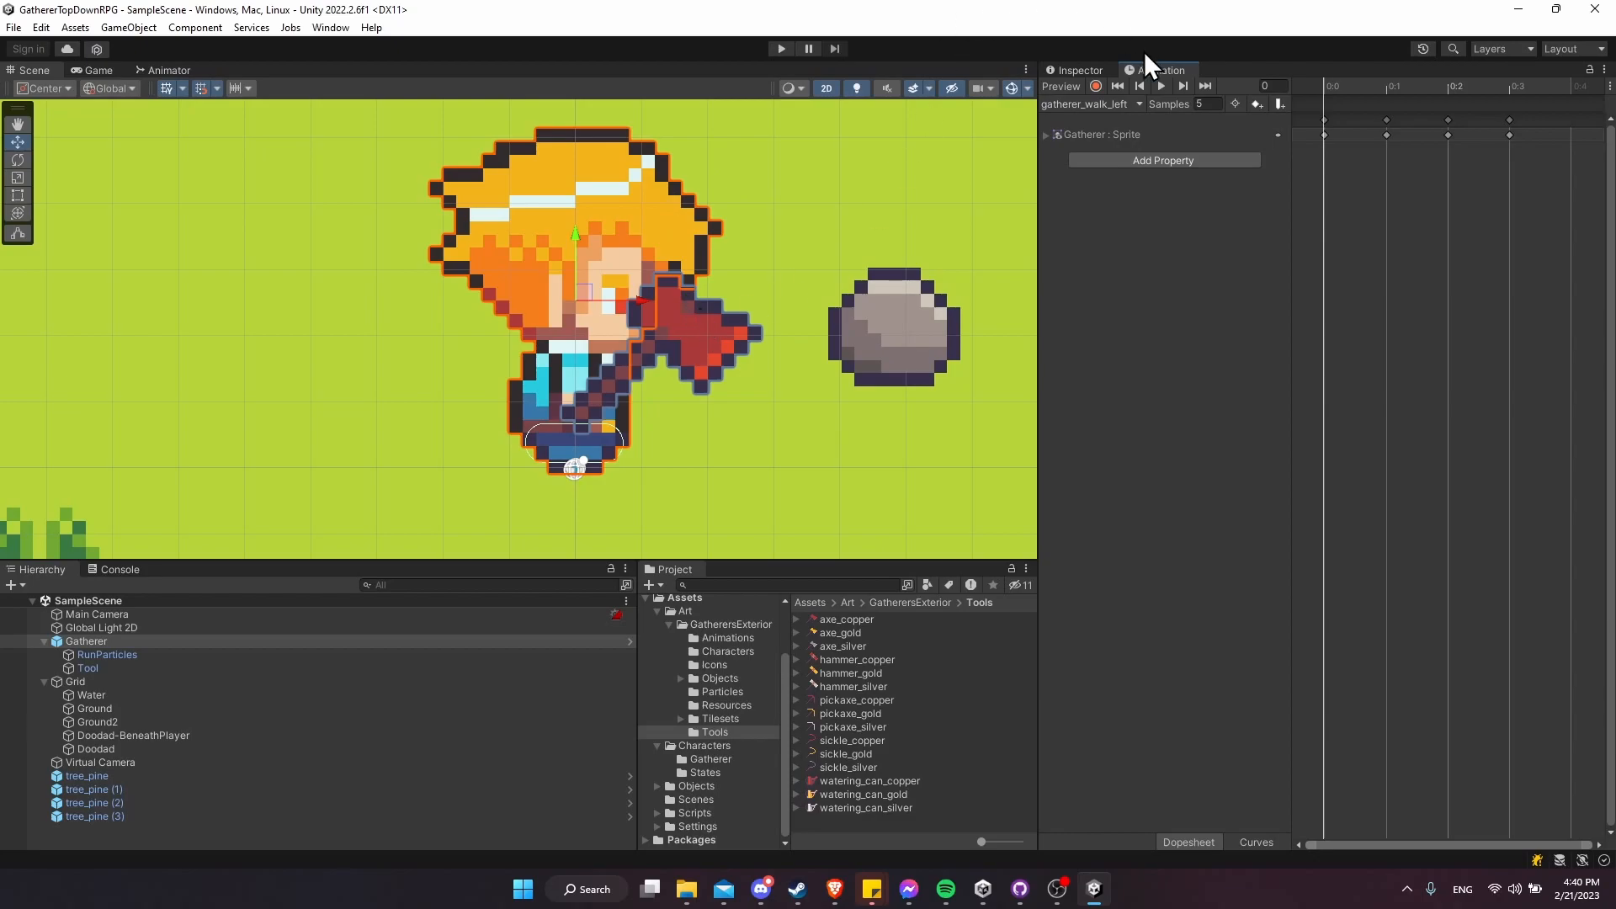
# - Start recording at frame 0 and raise the Tool to about Y 0.011, keying its position
pyautogui.click(1096, 85)
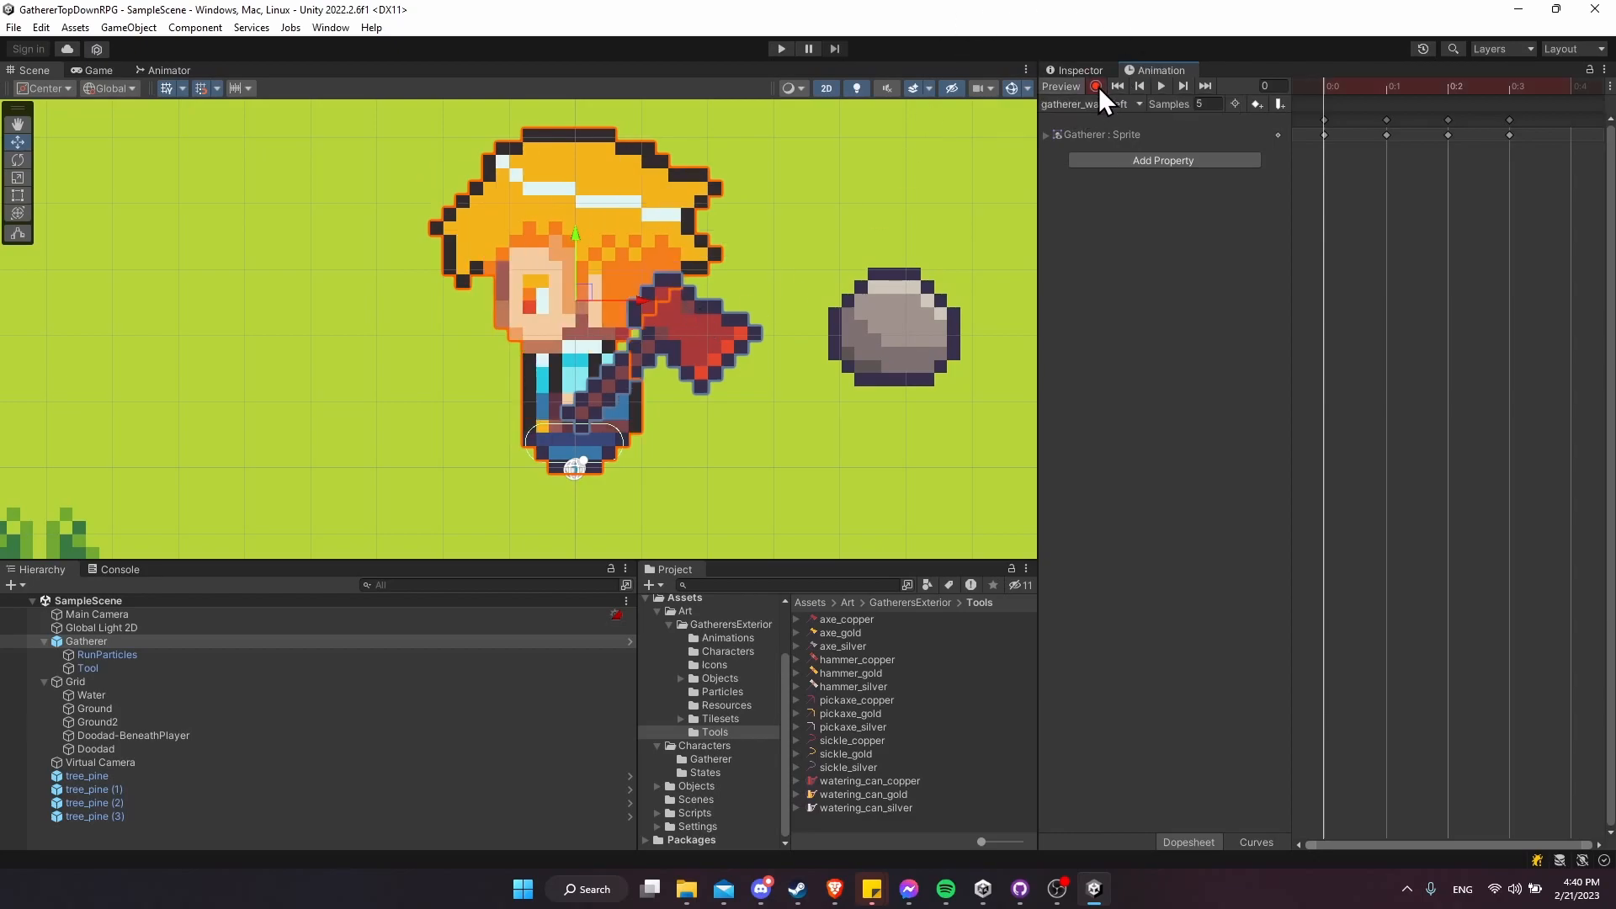
pyautogui.click(88, 670)
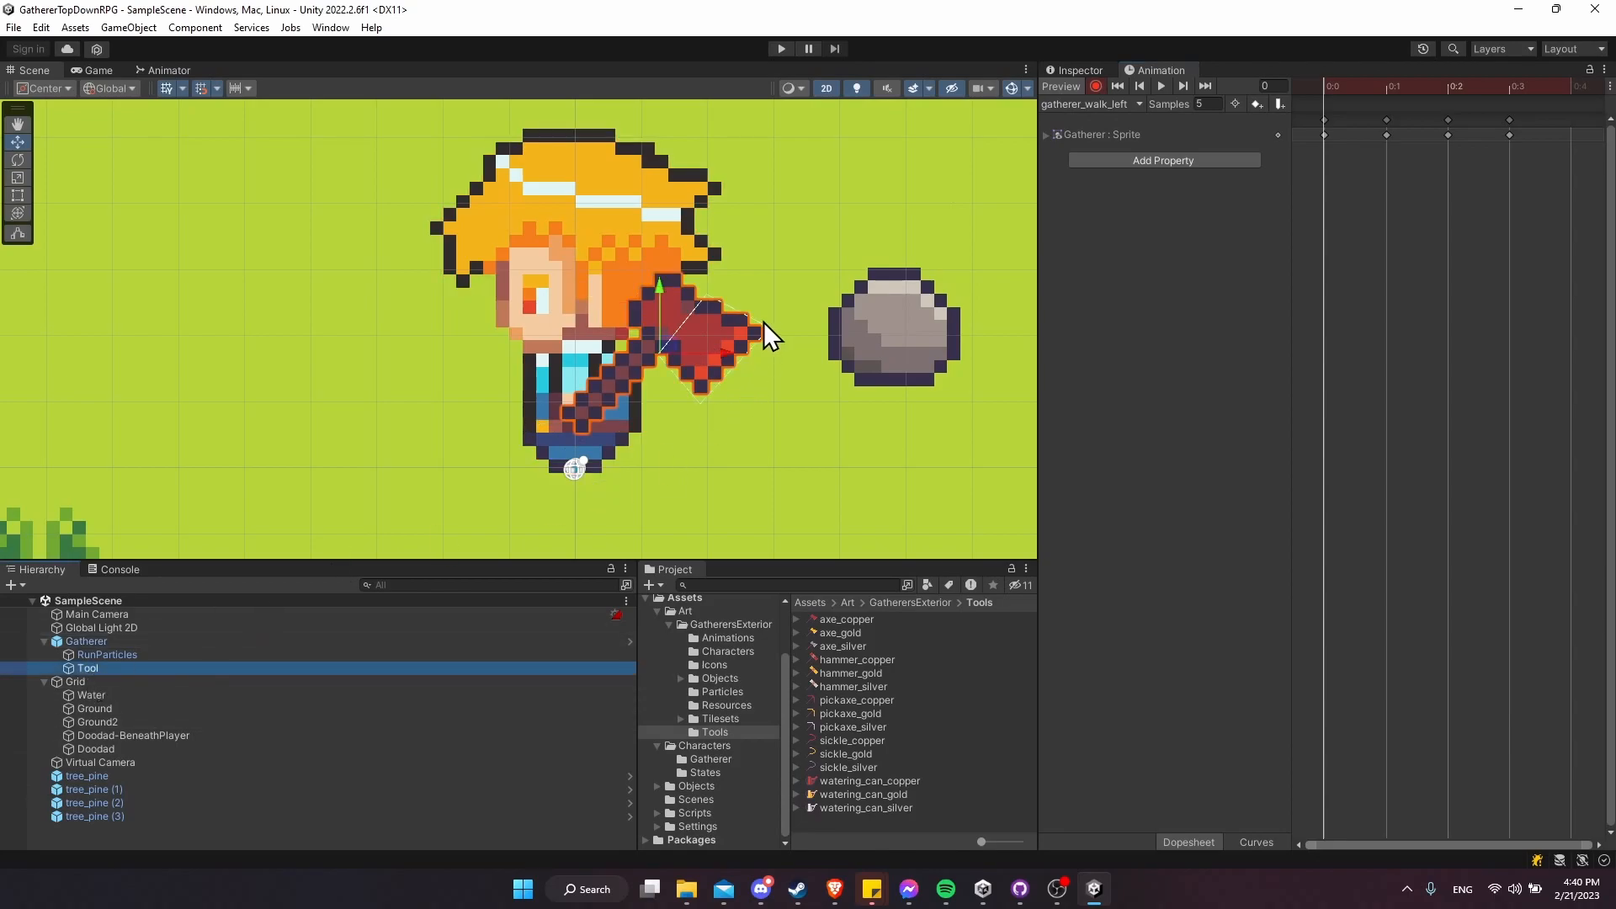
pyautogui.moveTo(750, 324); pyautogui.dragTo(826, 361, button='middle')
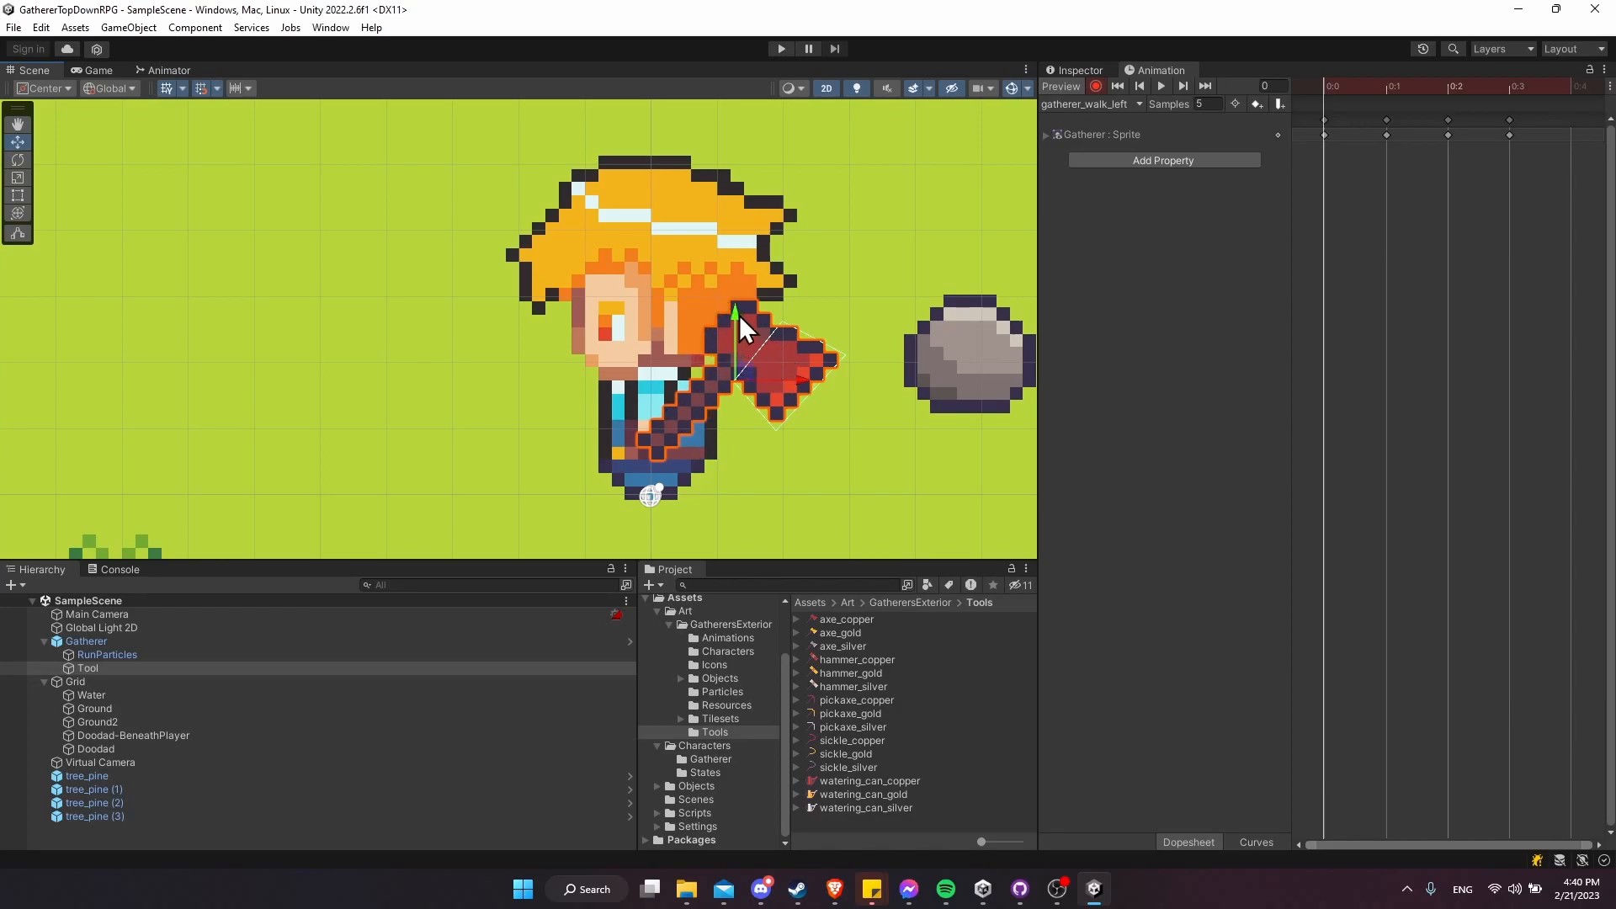
pyautogui.moveTo(738, 315); pyautogui.dragTo(736, 284)
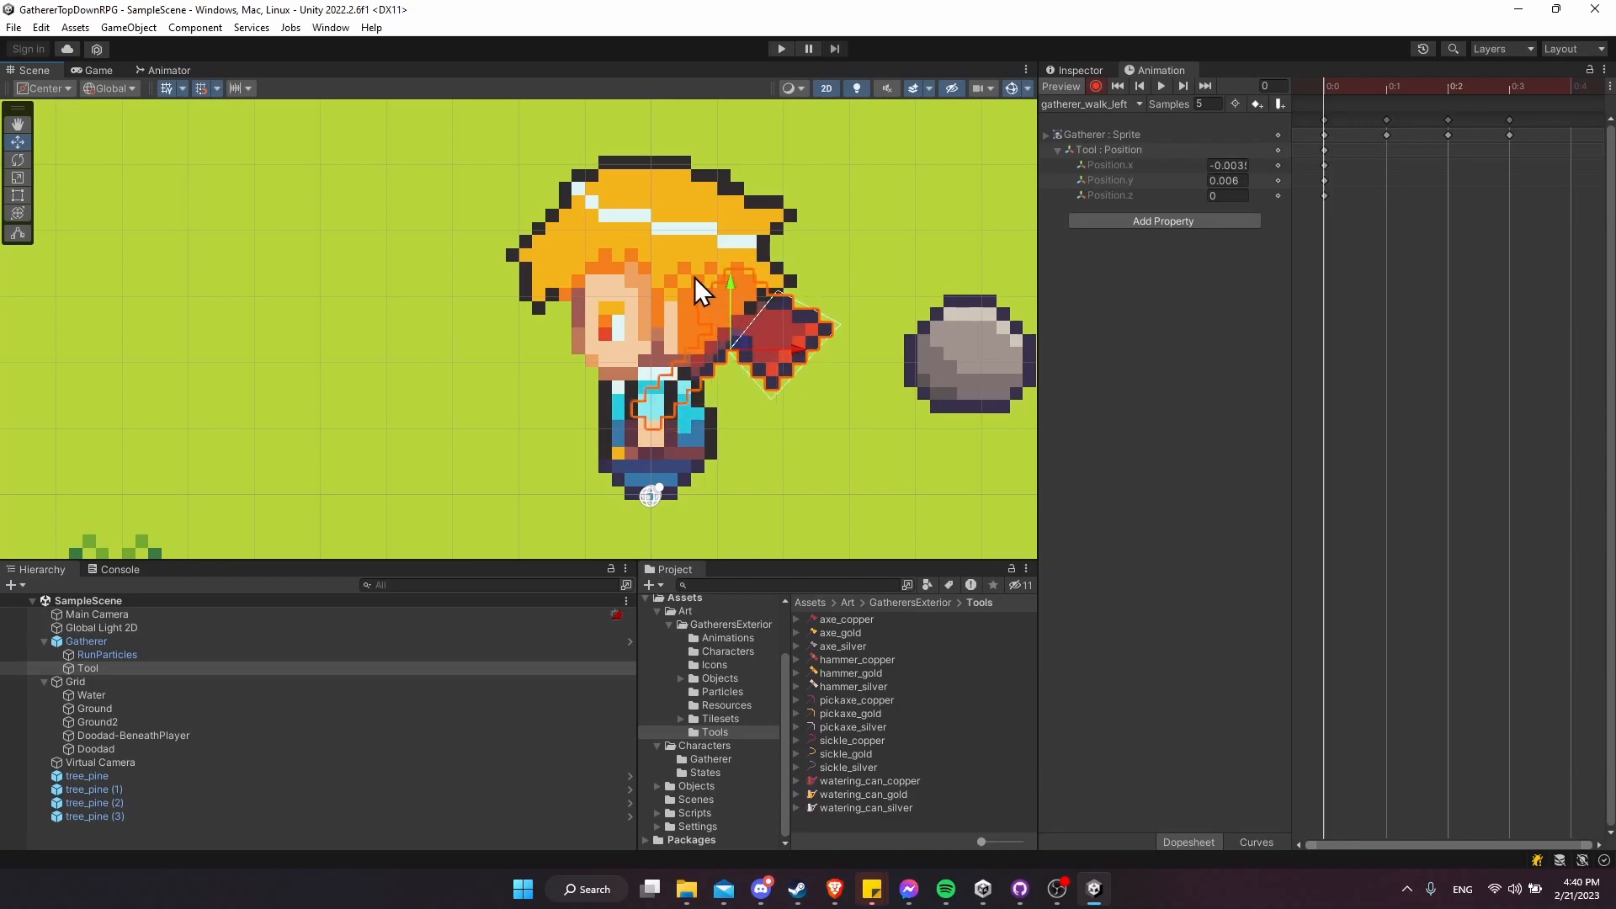
pyautogui.moveTo(734, 287); pyautogui.dragTo(729, 278)
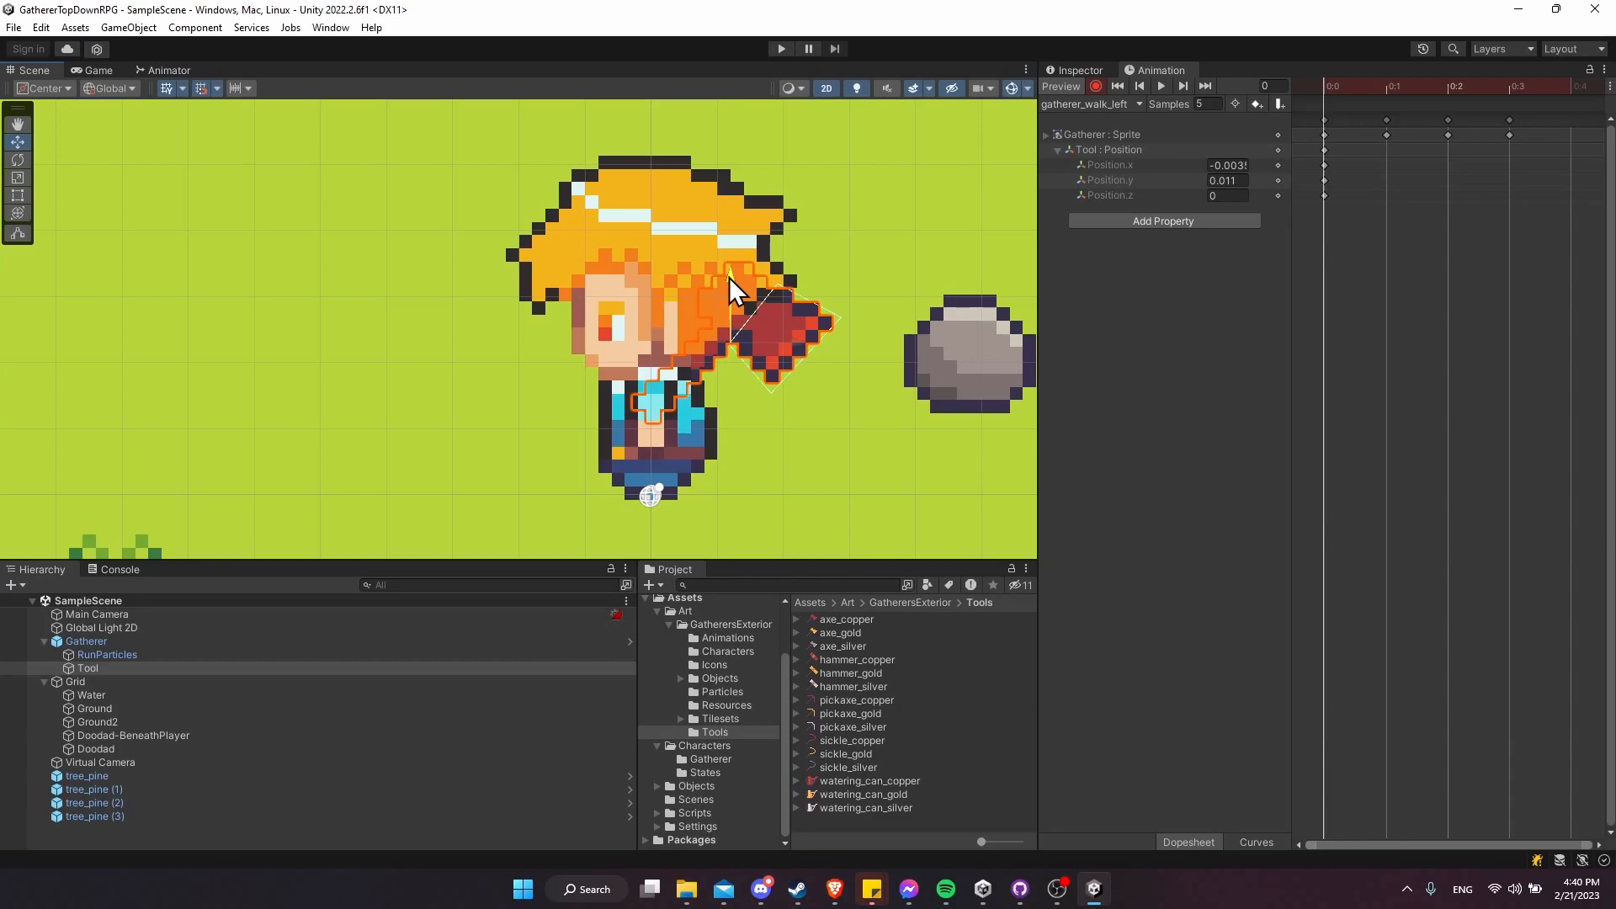
# - Key the Tool's rotation at frame 0 and set its Y rotation to 180 to mirror the axe
pyautogui.moveTo(763, 363); pyautogui.dragTo(840, 390, button='middle')
pyautogui.press('e')
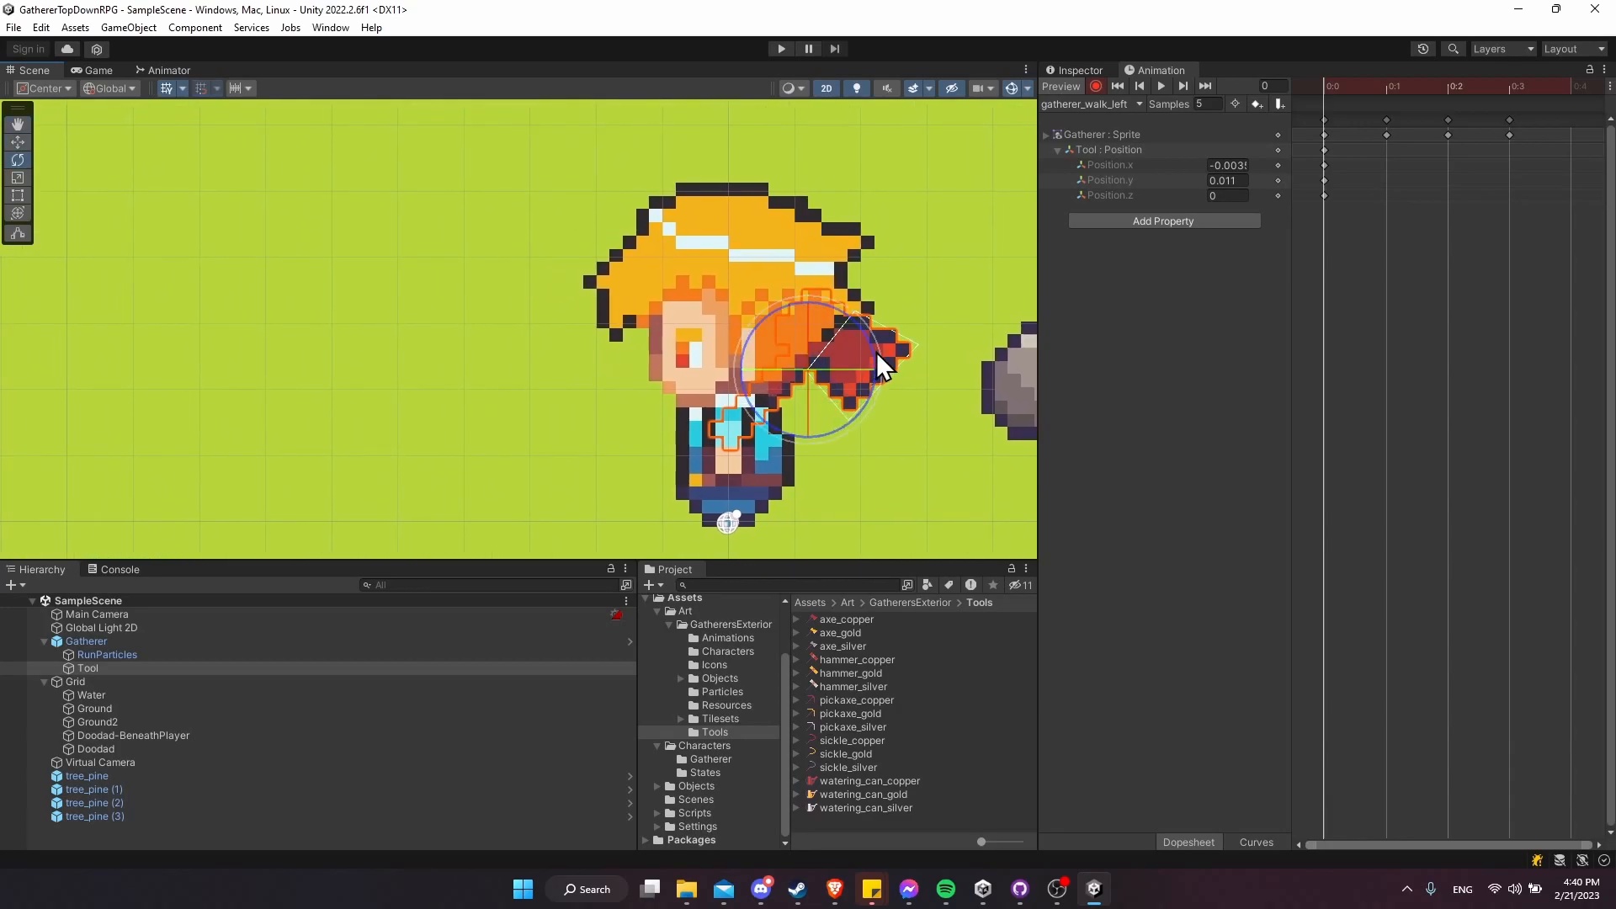
pyautogui.moveTo(874, 352); pyautogui.dragTo(876, 349)
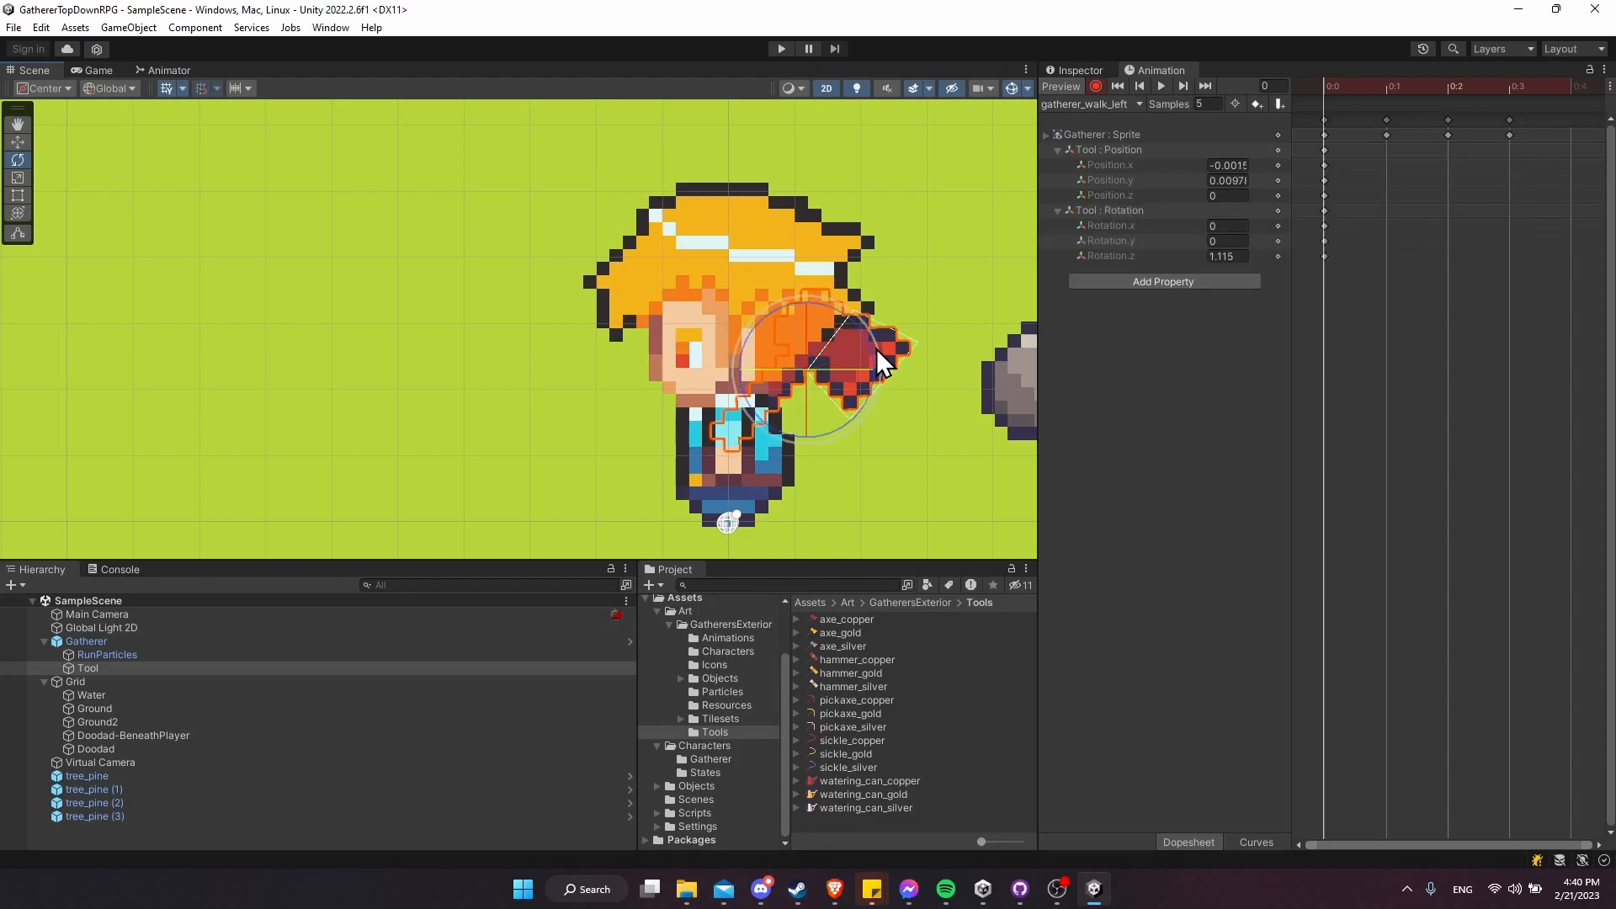
pyautogui.click(1241, 242)
pyautogui.write('180')
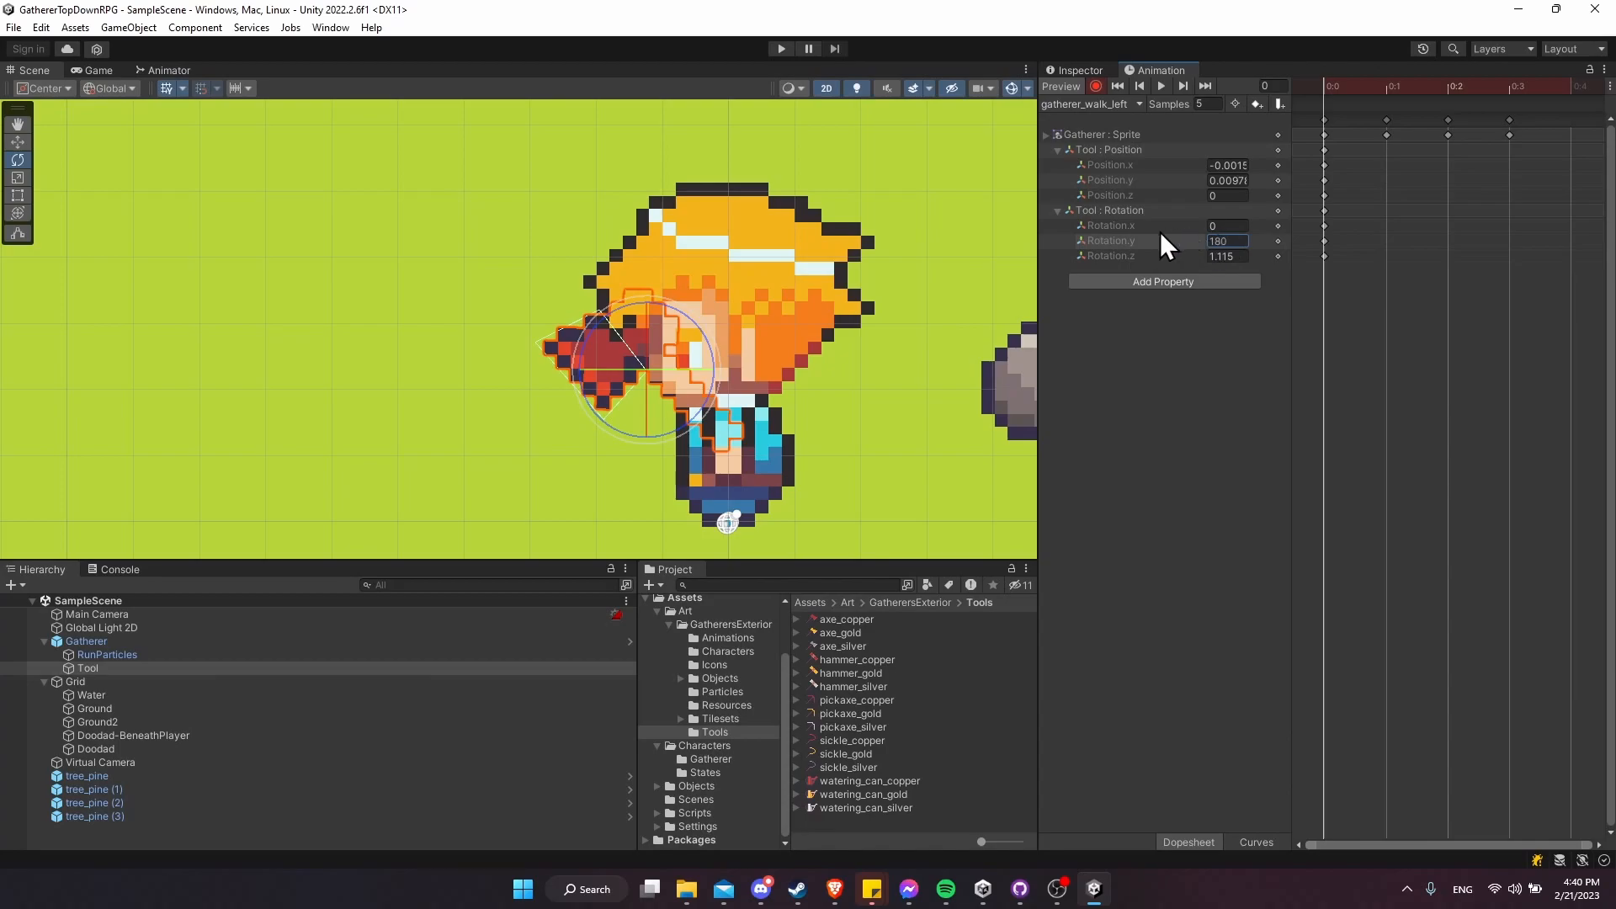
# - Move the mirrored Tool to about X 0.0005, Y 0.0149 and set its Z rotation to 0
pyautogui.write('w')
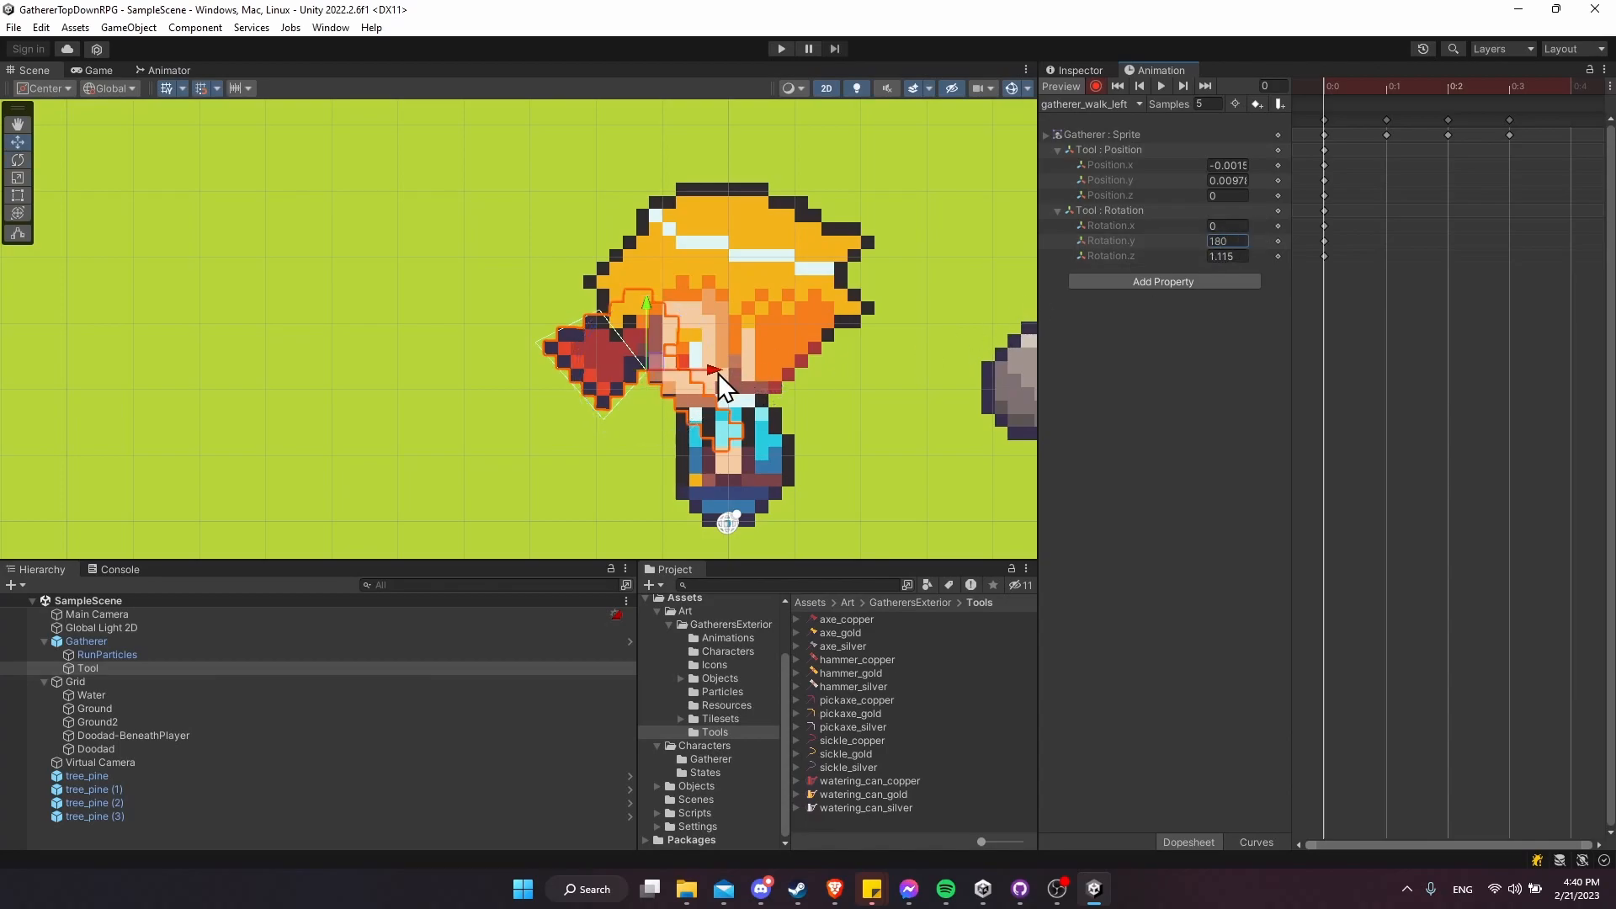
pyautogui.moveTo(716, 373); pyautogui.dragTo(652, 307)
pyautogui.scroll(-1, 815, 377)
pyautogui.moveTo(819, 383); pyautogui.dragTo(780, 437, button='middle')
pyautogui.moveTo(656, 457); pyautogui.dragTo(676, 429, button='middle')
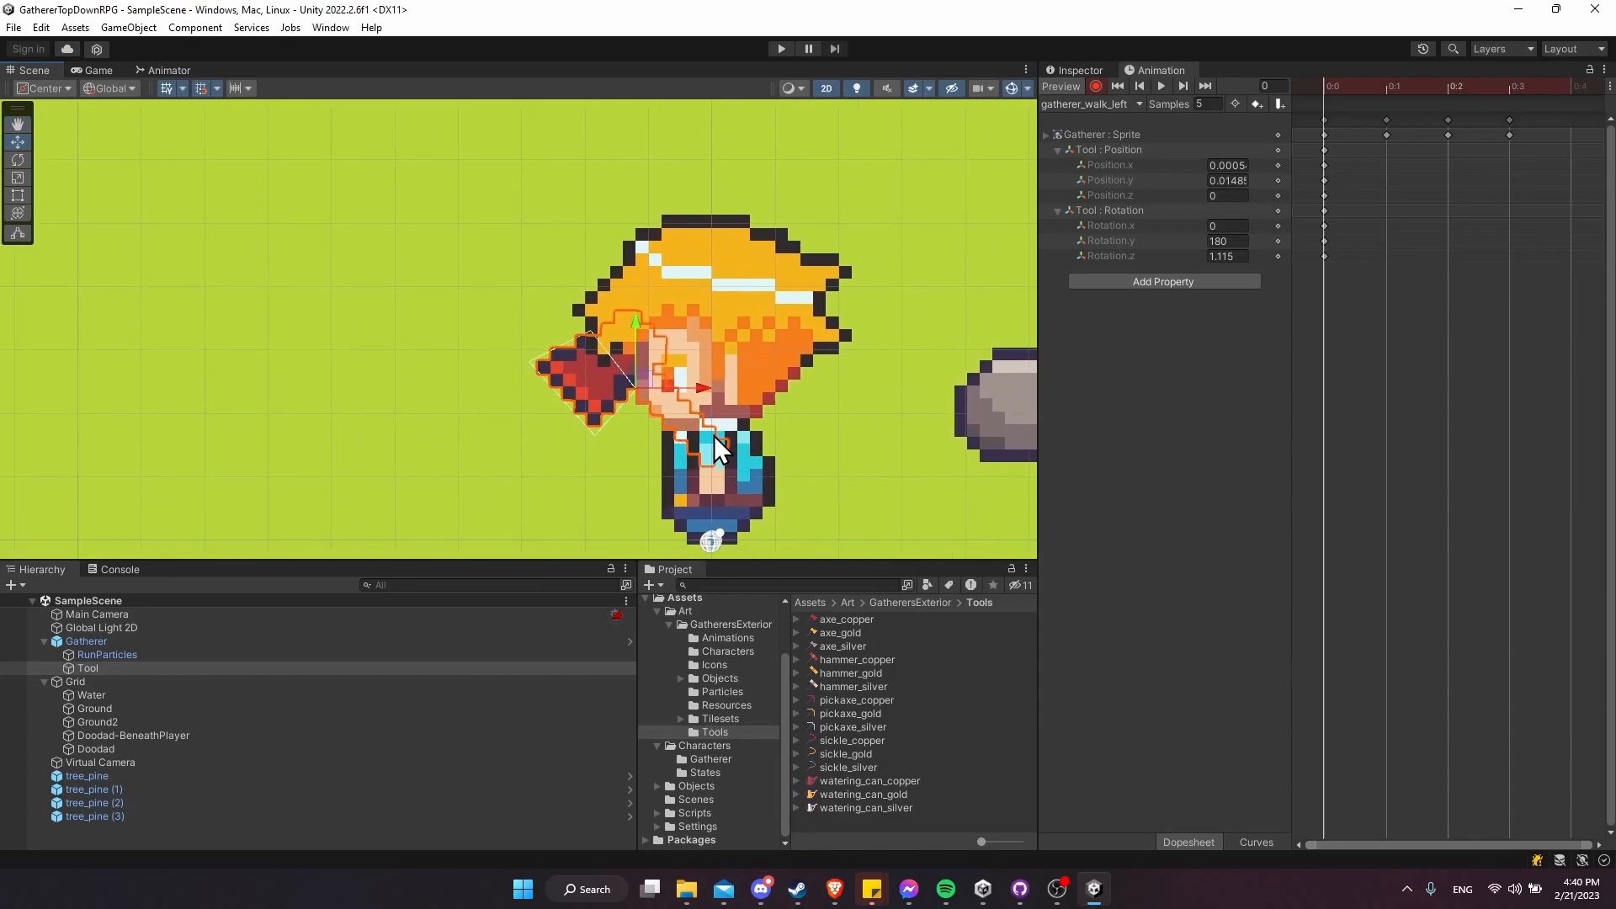
pyautogui.moveTo(730, 357); pyautogui.dragTo(734, 346, button='middle')
pyautogui.click(1220, 256)
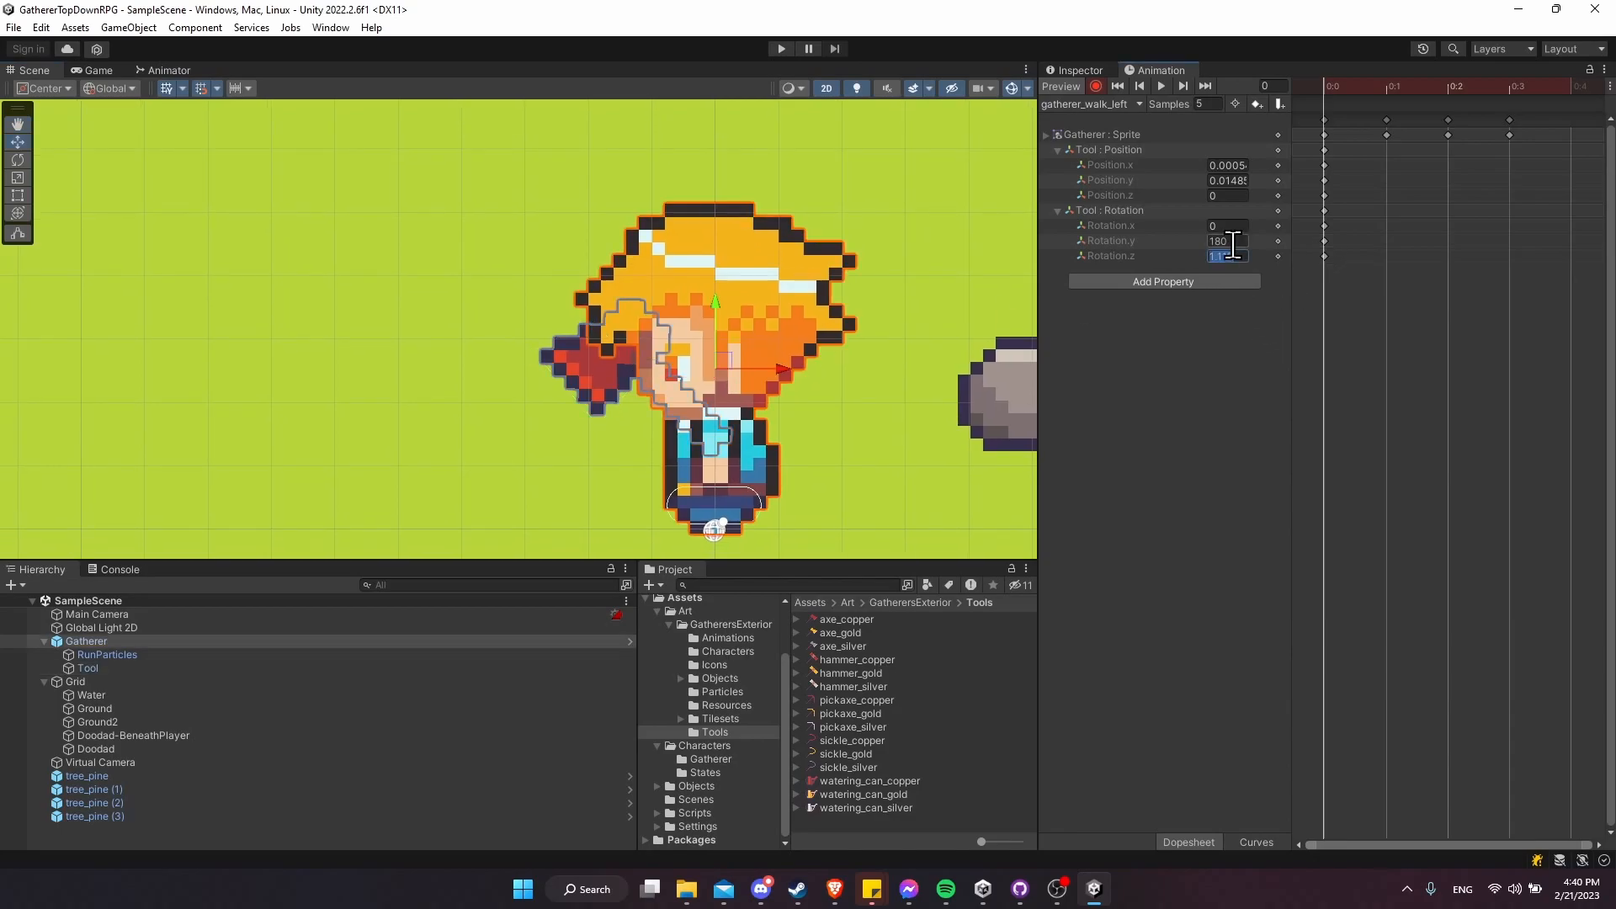
pyautogui.write('0')
pyautogui.press('Return')
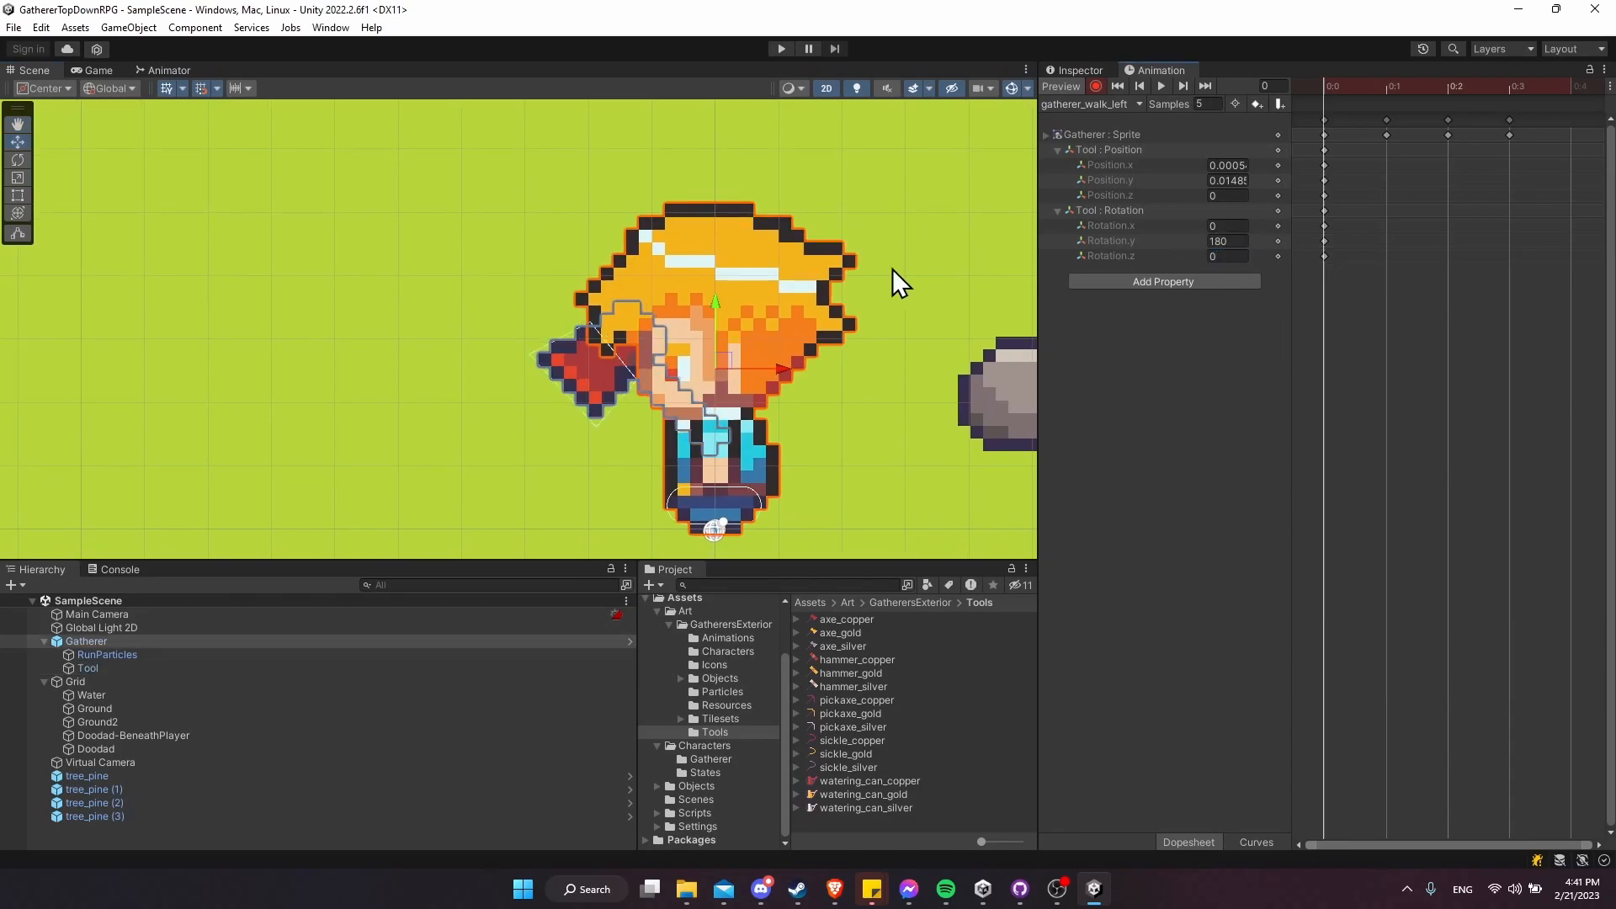
pyautogui.scroll(-3, 881, 265)
pyautogui.press('e')
pyautogui.moveTo(788, 282); pyautogui.dragTo(792, 261)
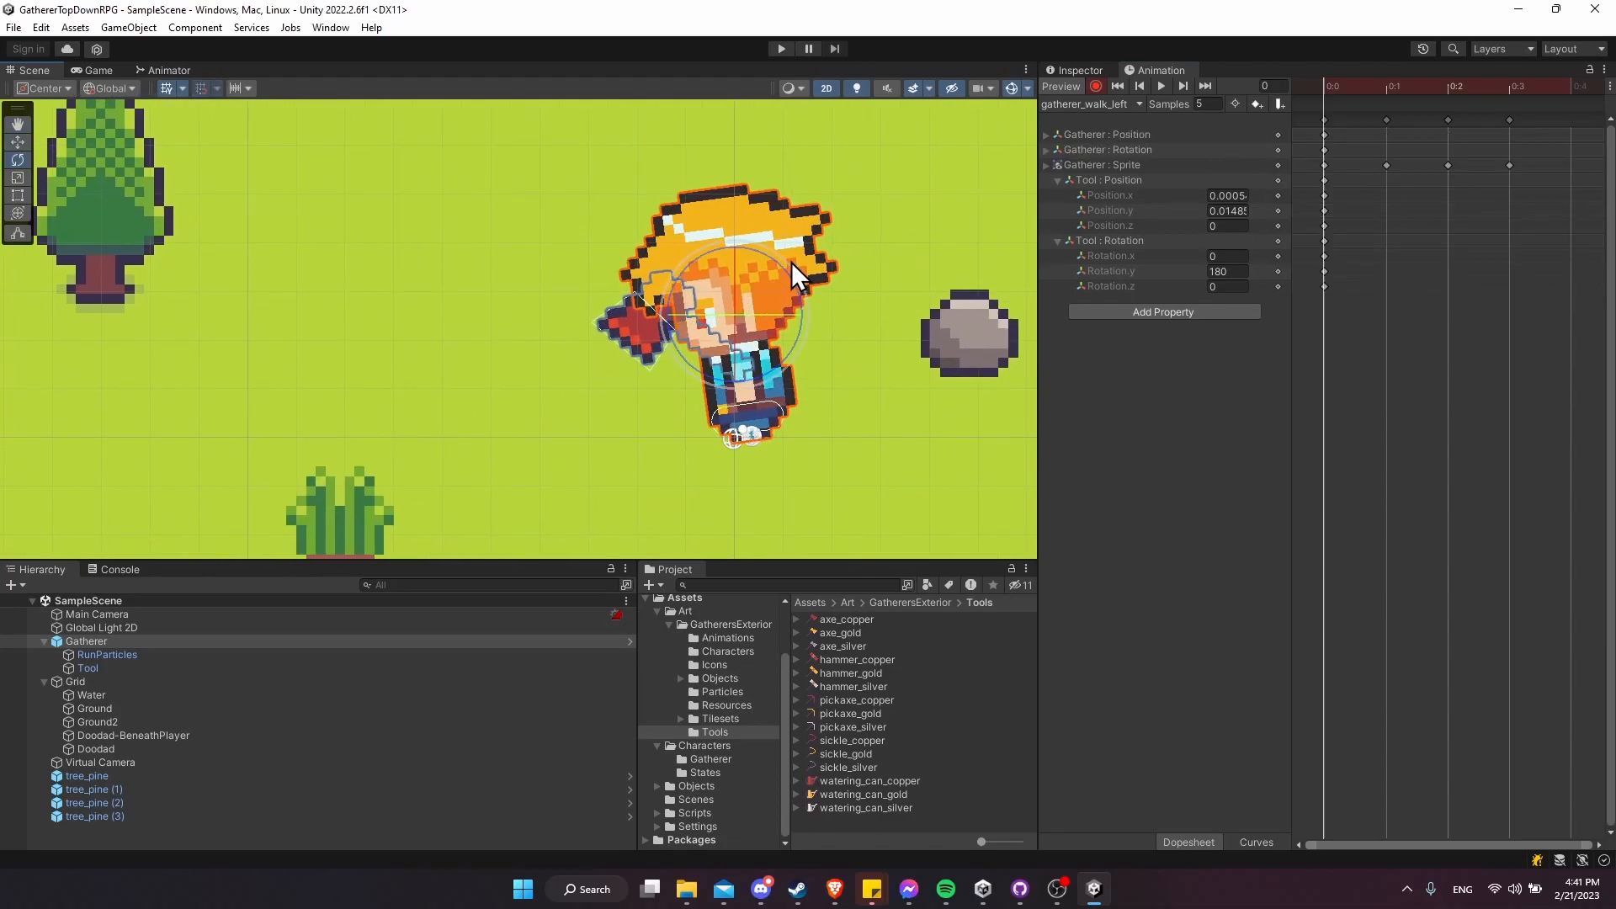
pyautogui.hotkey('ctrl', 'z')
# - Rotate the Tool at frame 0 to about -18.4 on Z and place it at about X 0.0198, Y 0.0203
pyautogui.click(120, 668)
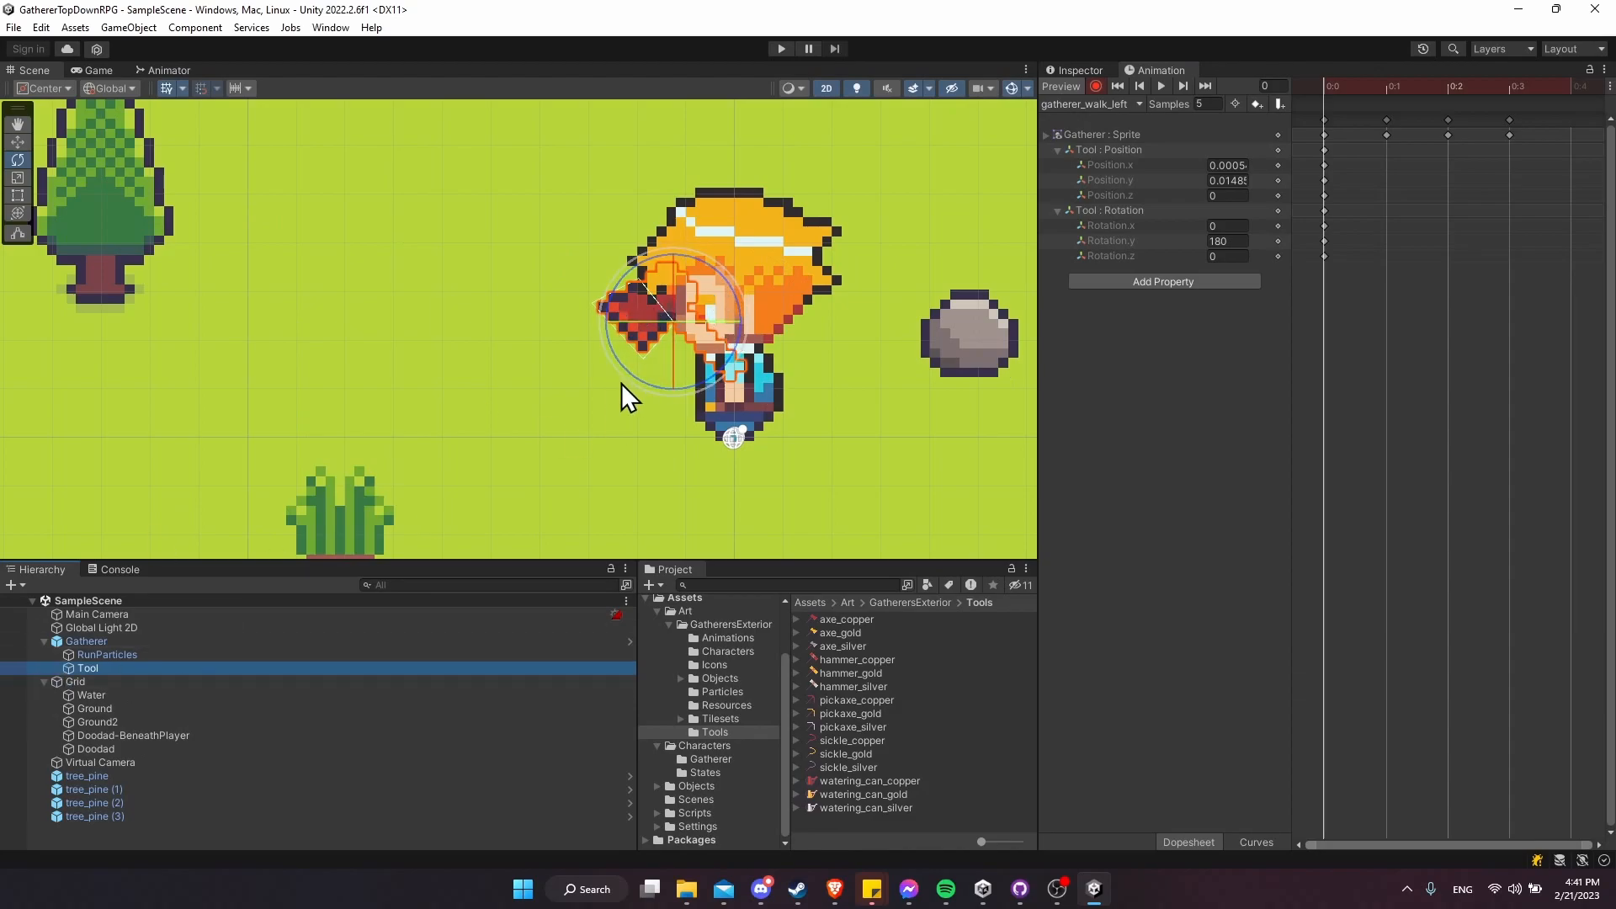
pyautogui.moveTo(725, 286); pyautogui.dragTo(716, 243)
pyautogui.press('w')
pyautogui.moveTo(845, 355)
pyautogui.mouseDown(button='middle')
pyautogui.moveTo(932, 354)
pyautogui.moveTo(840, 355)
pyautogui.mouseUp(button='middle')
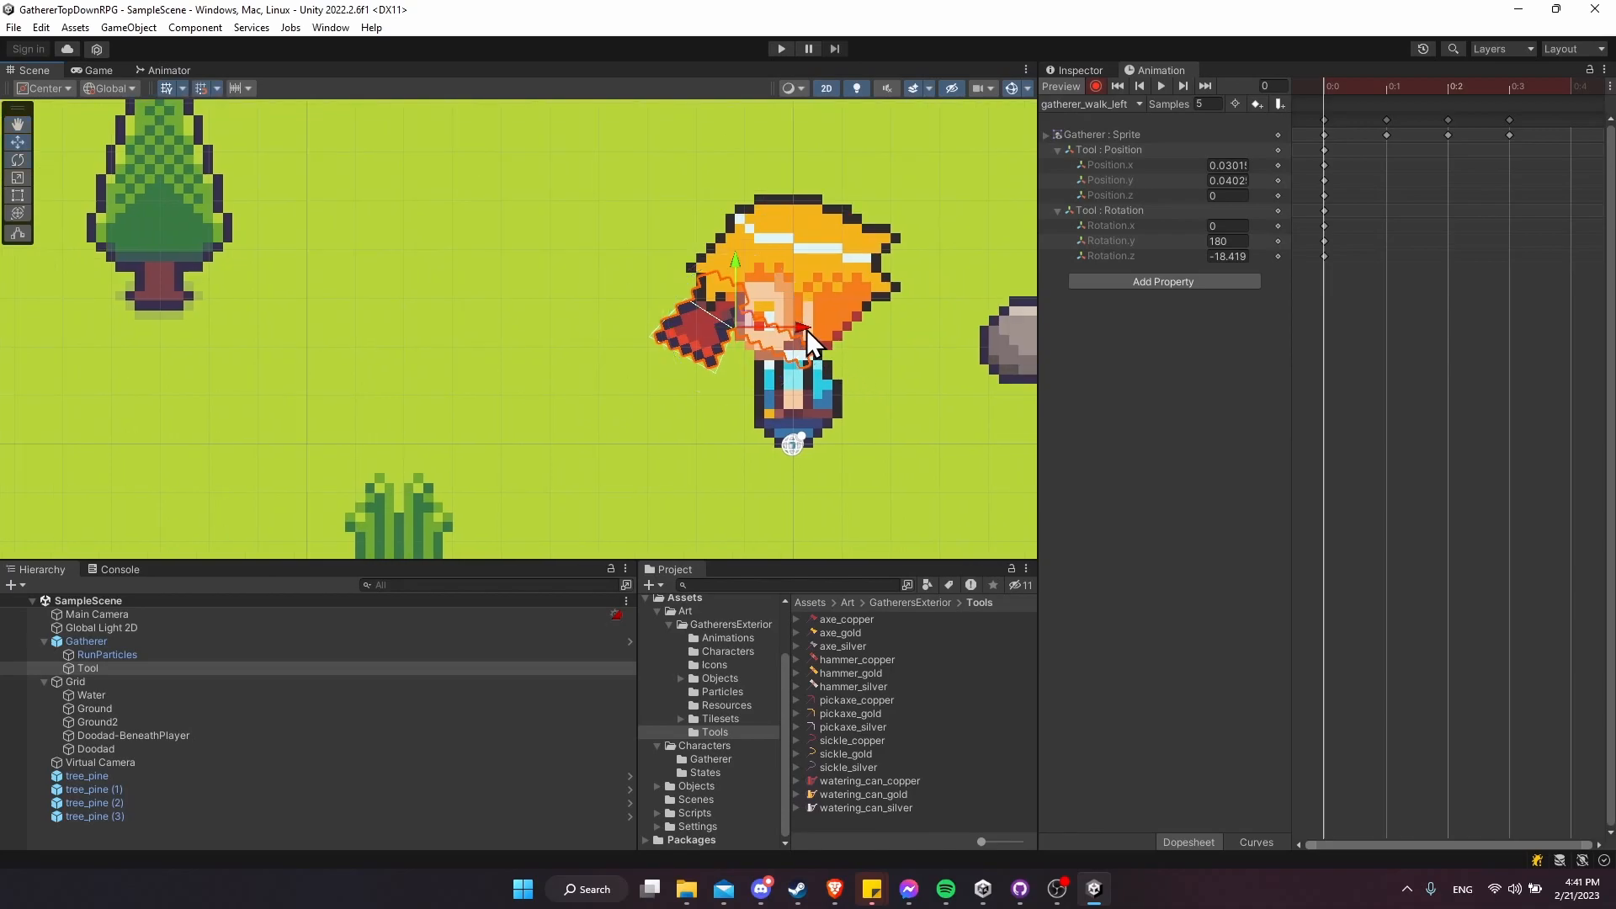
pyautogui.moveTo(807, 330); pyautogui.dragTo(797, 327)
pyautogui.moveTo(732, 261)
pyautogui.mouseDown()
pyautogui.moveTo(751, 318)
pyautogui.moveTo(754, 286)
pyautogui.moveTo(726, 286)
pyautogui.mouseUp()
pyautogui.hotkey('ctrl', 'z')
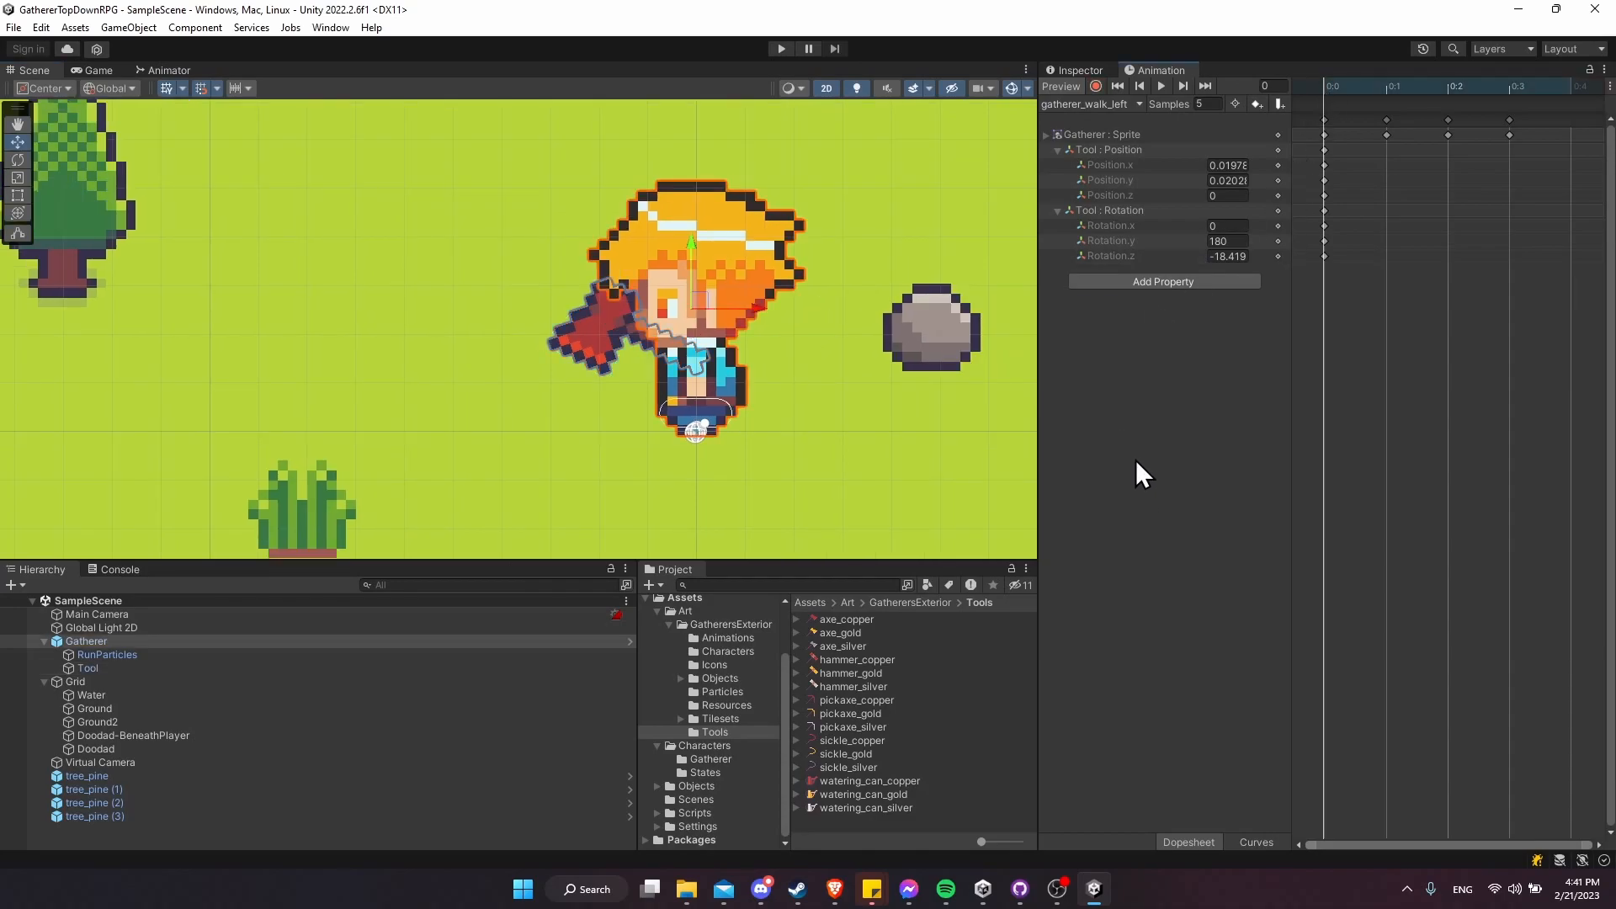
# - At frame 1 of gatherer_walk_left, shift the Tool slightly up and right against the character's body
pyautogui.click(1408, 88)
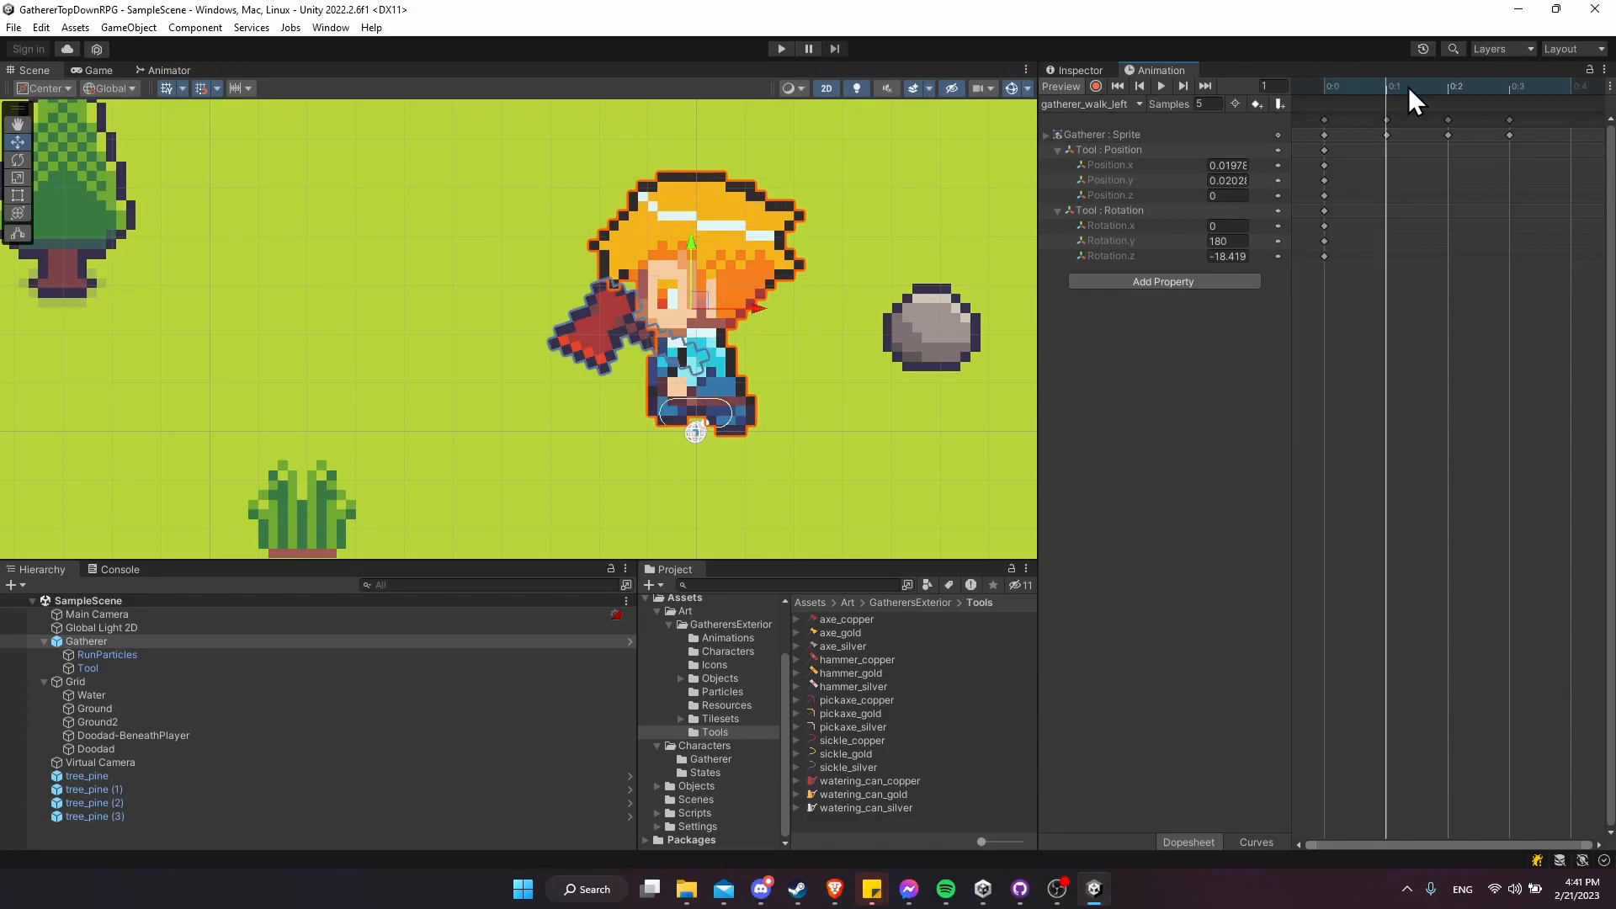
pyautogui.moveTo(695, 411); pyautogui.dragTo(705, 401, button='middle')
pyautogui.moveTo(804, 374); pyautogui.dragTo(770, 410, button='middle')
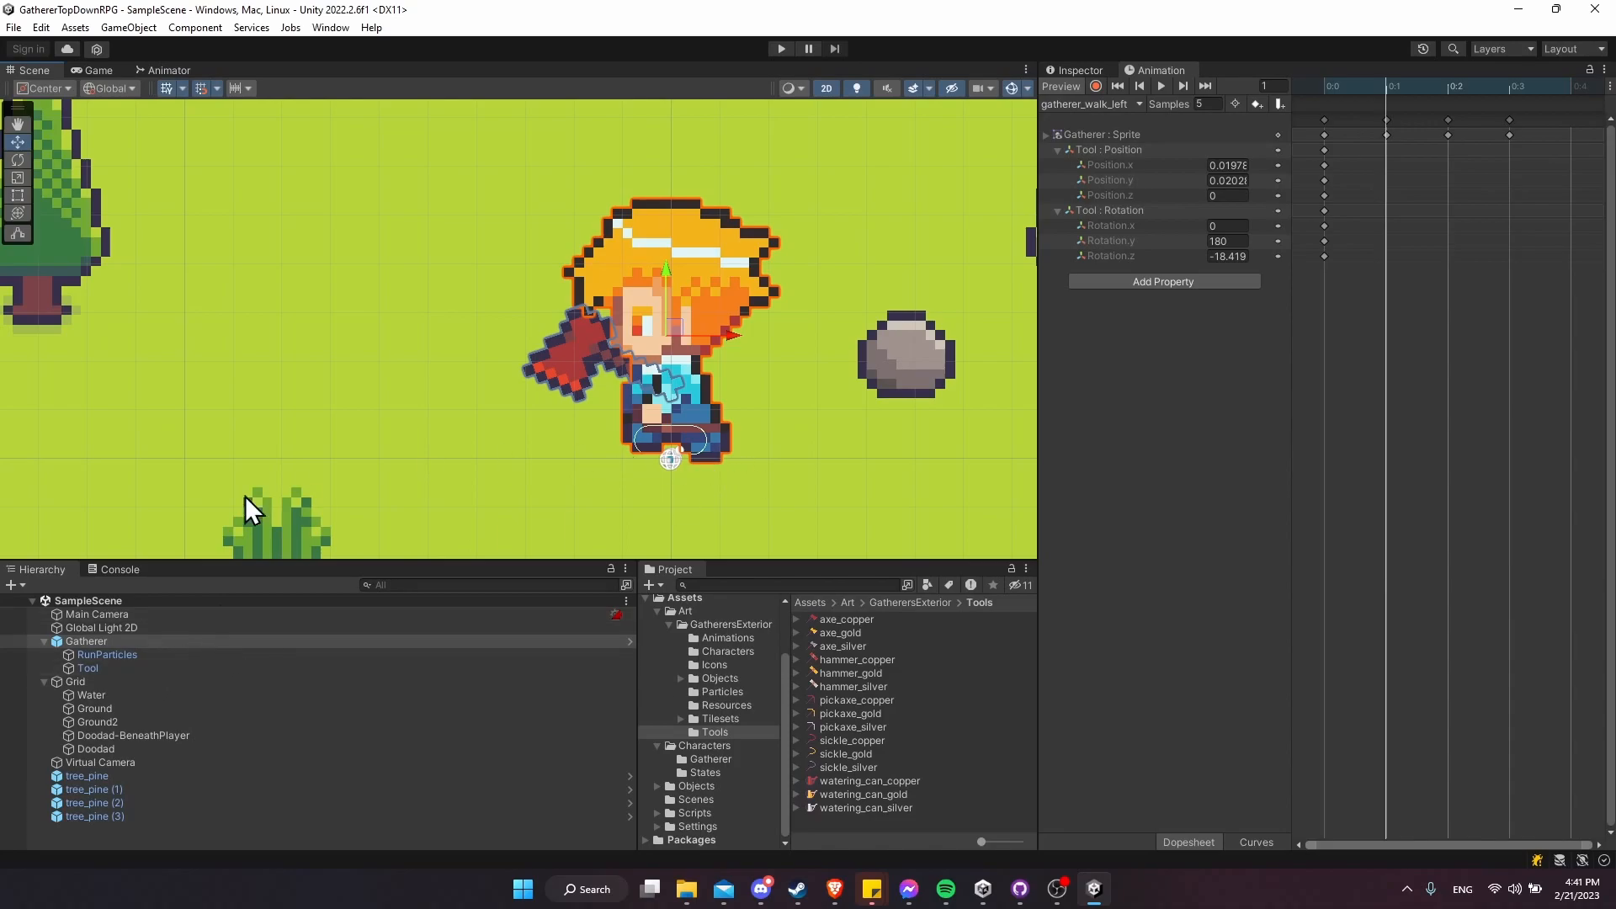
pyautogui.click(123, 667)
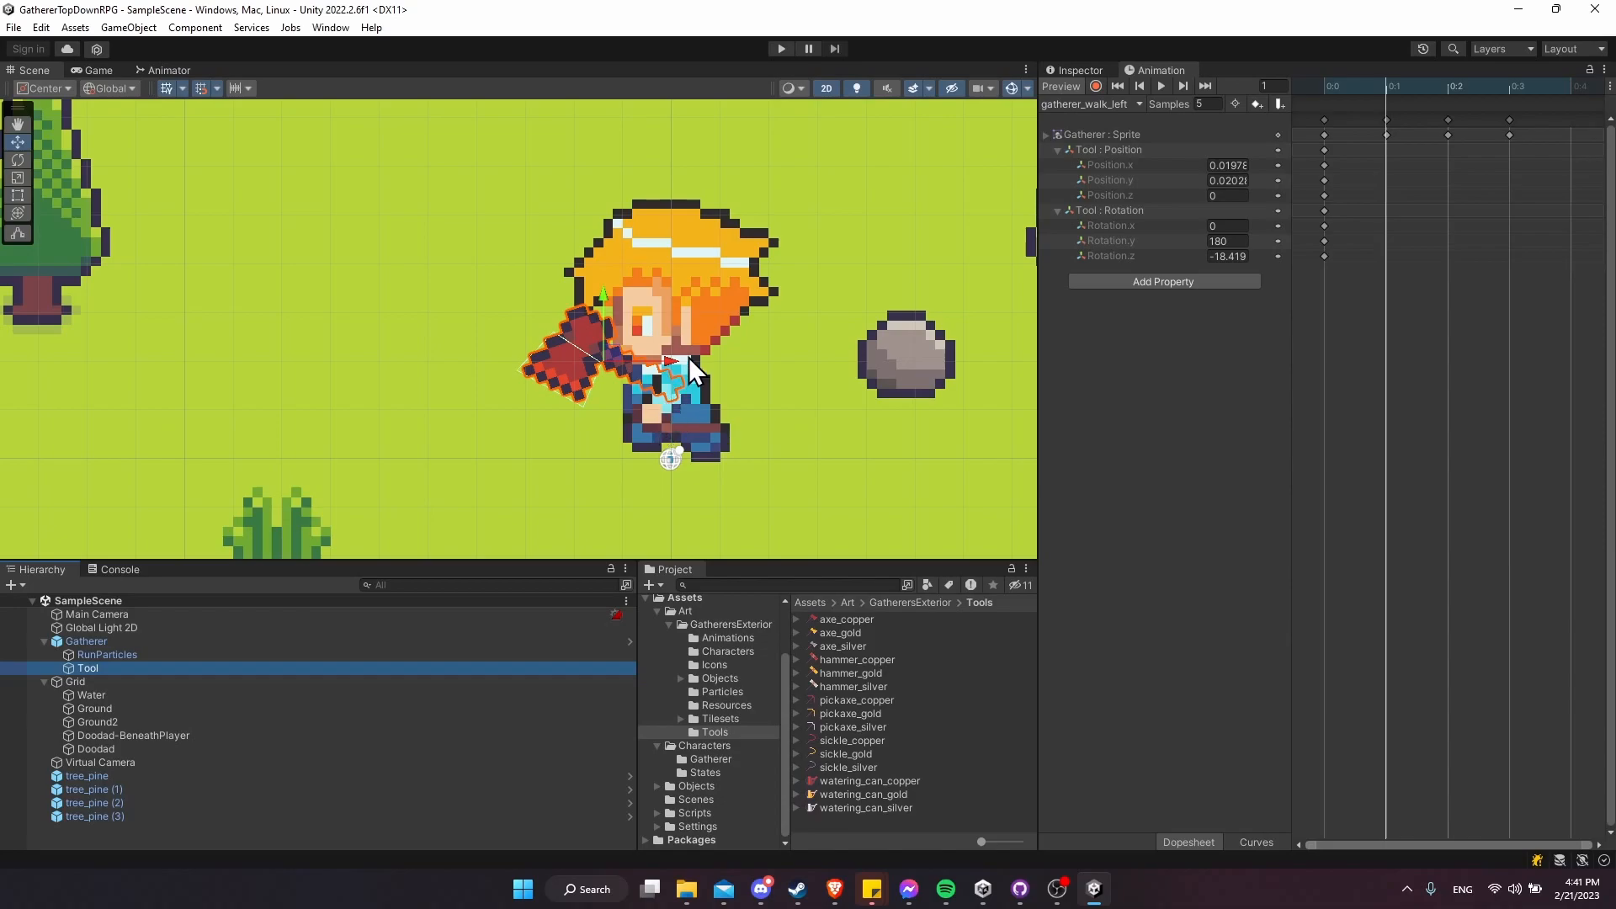
pyautogui.moveTo(669, 356); pyautogui.dragTo(685, 357)
pyautogui.moveTo(620, 301); pyautogui.dragTo(623, 289)
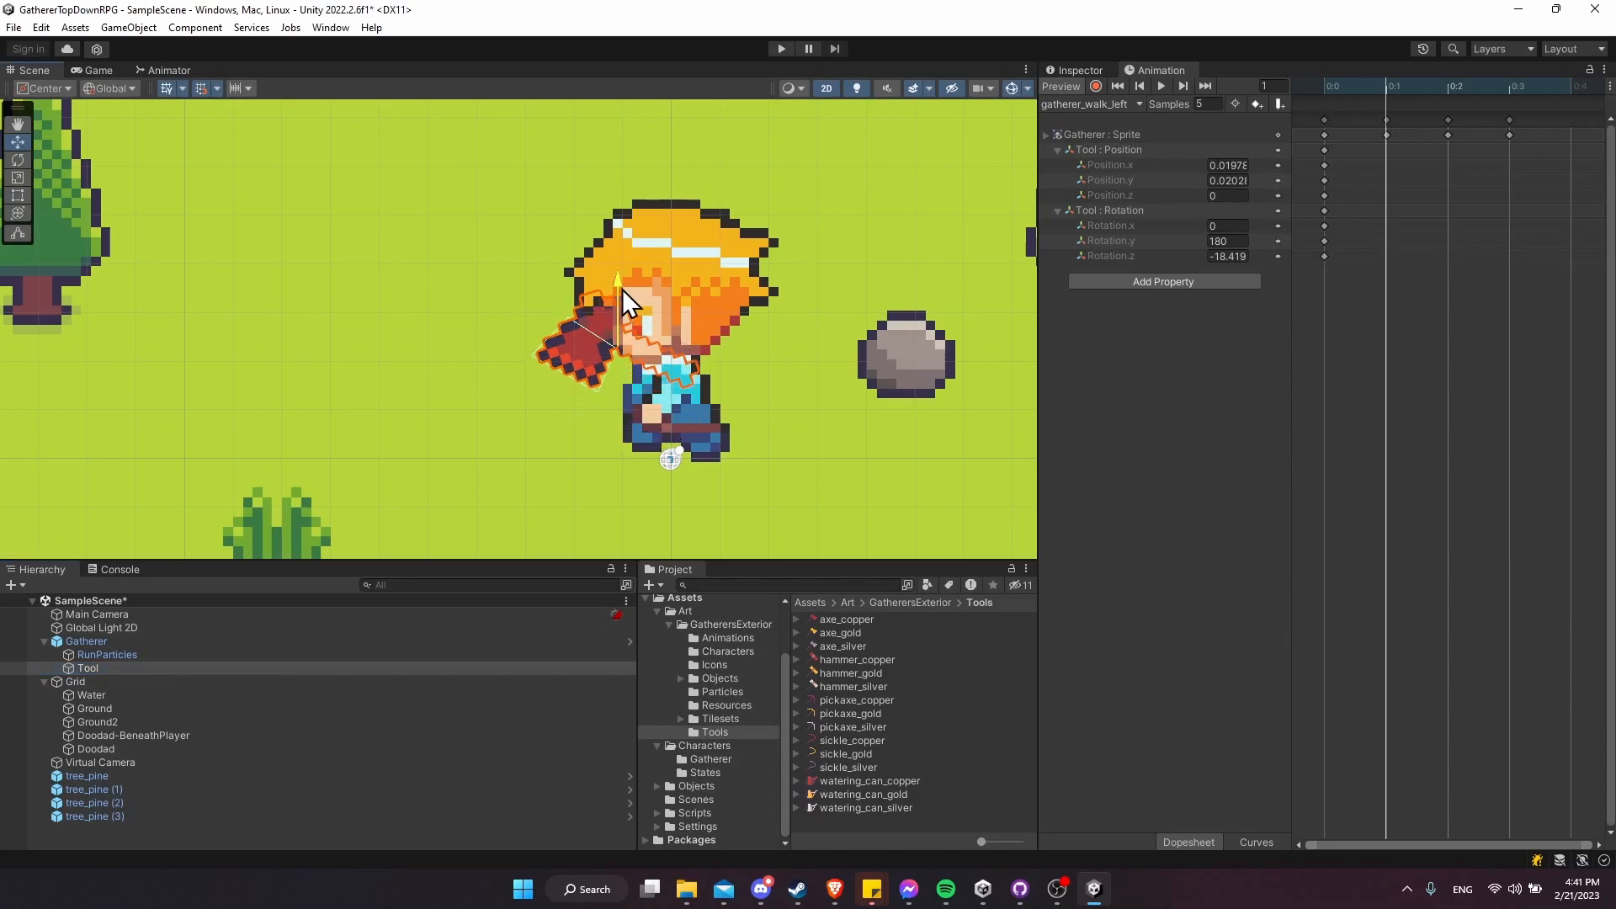
pyautogui.moveTo(688, 344); pyautogui.dragTo(692, 346)
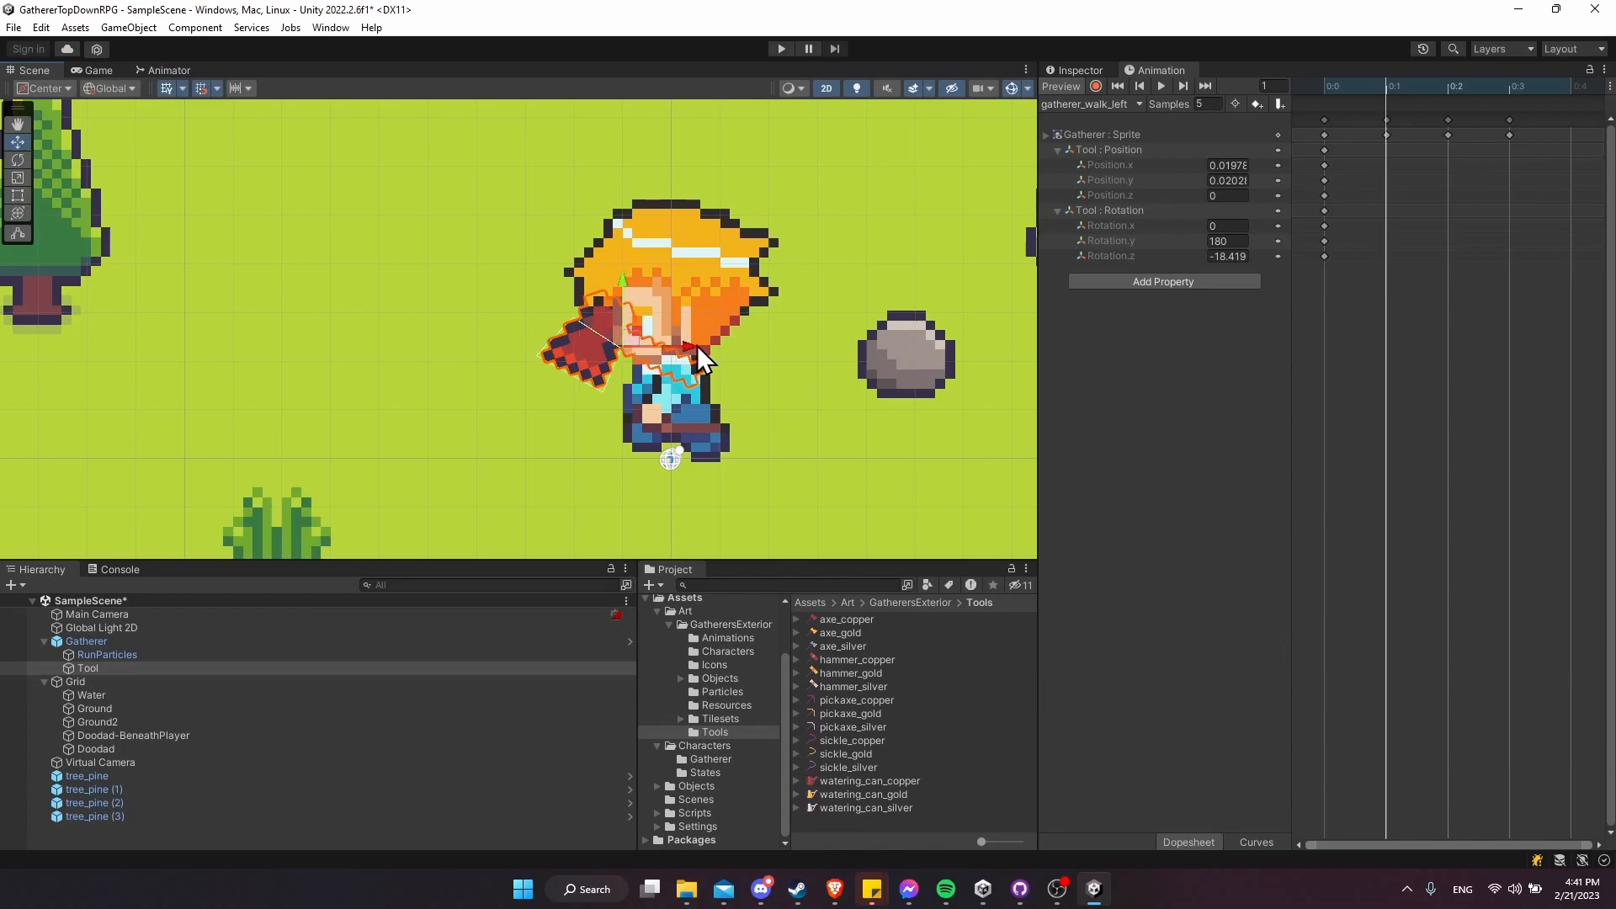
# - At frame 1, rotate the Tool to about -26.3 on Z, place it at about X 0.0448, Y 0.0383, and key this pose
pyautogui.press('e')
pyautogui.moveTo(684, 317); pyautogui.dragTo(629, 292)
pyautogui.press('w')
pyautogui.moveTo(690, 354); pyautogui.dragTo(681, 353)
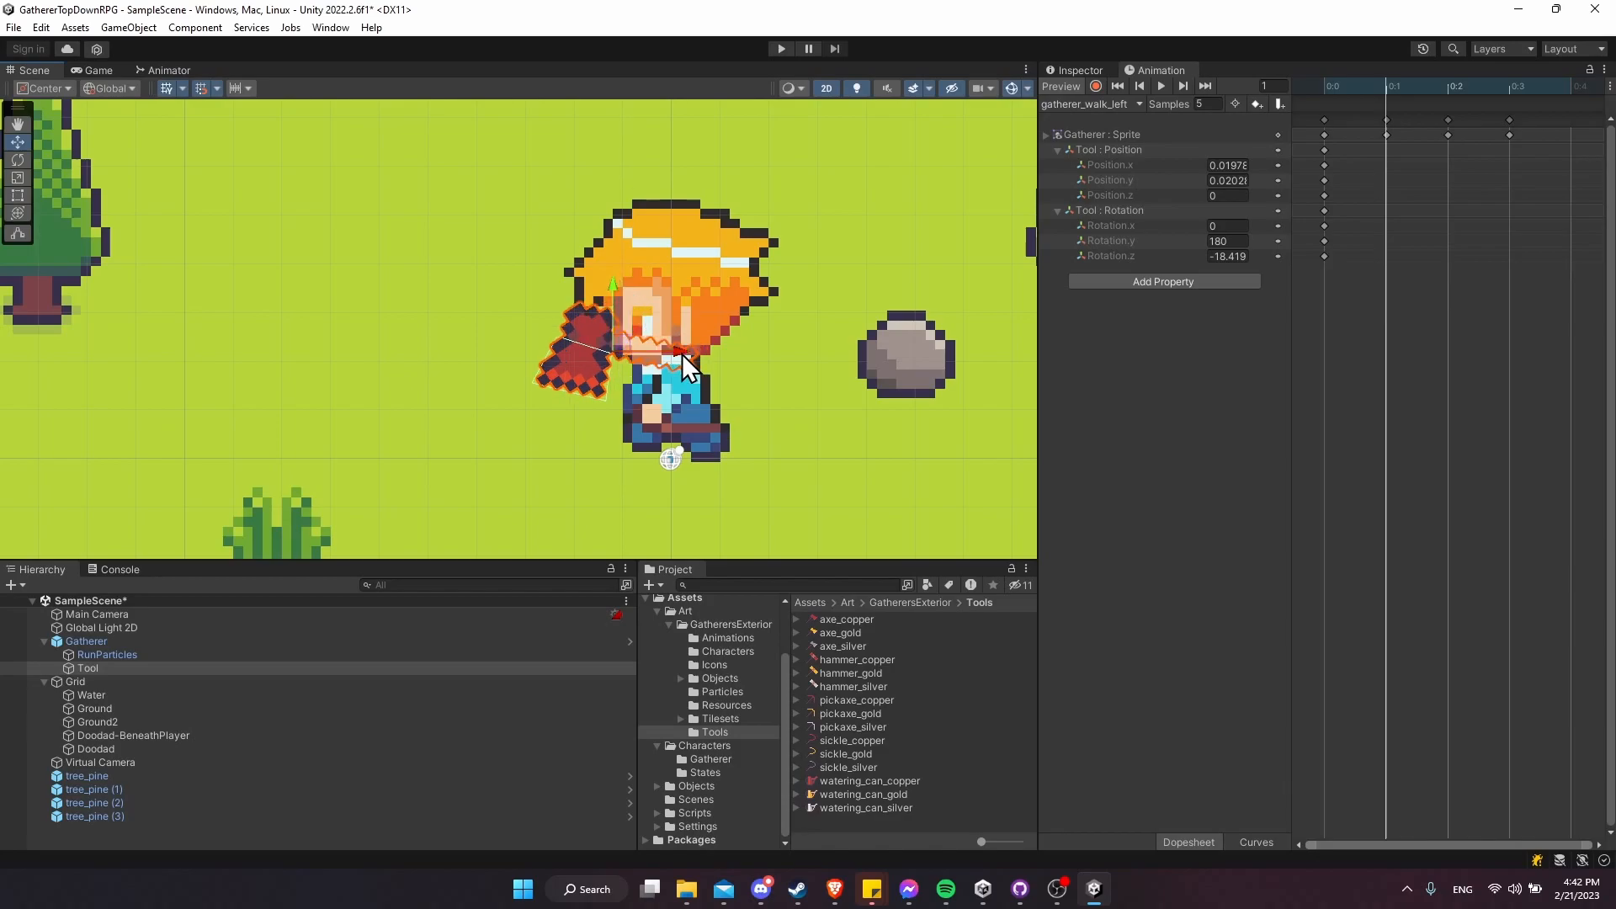
pyautogui.moveTo(617, 288); pyautogui.dragTo(682, 357)
pyautogui.press('e')
pyautogui.press('w')
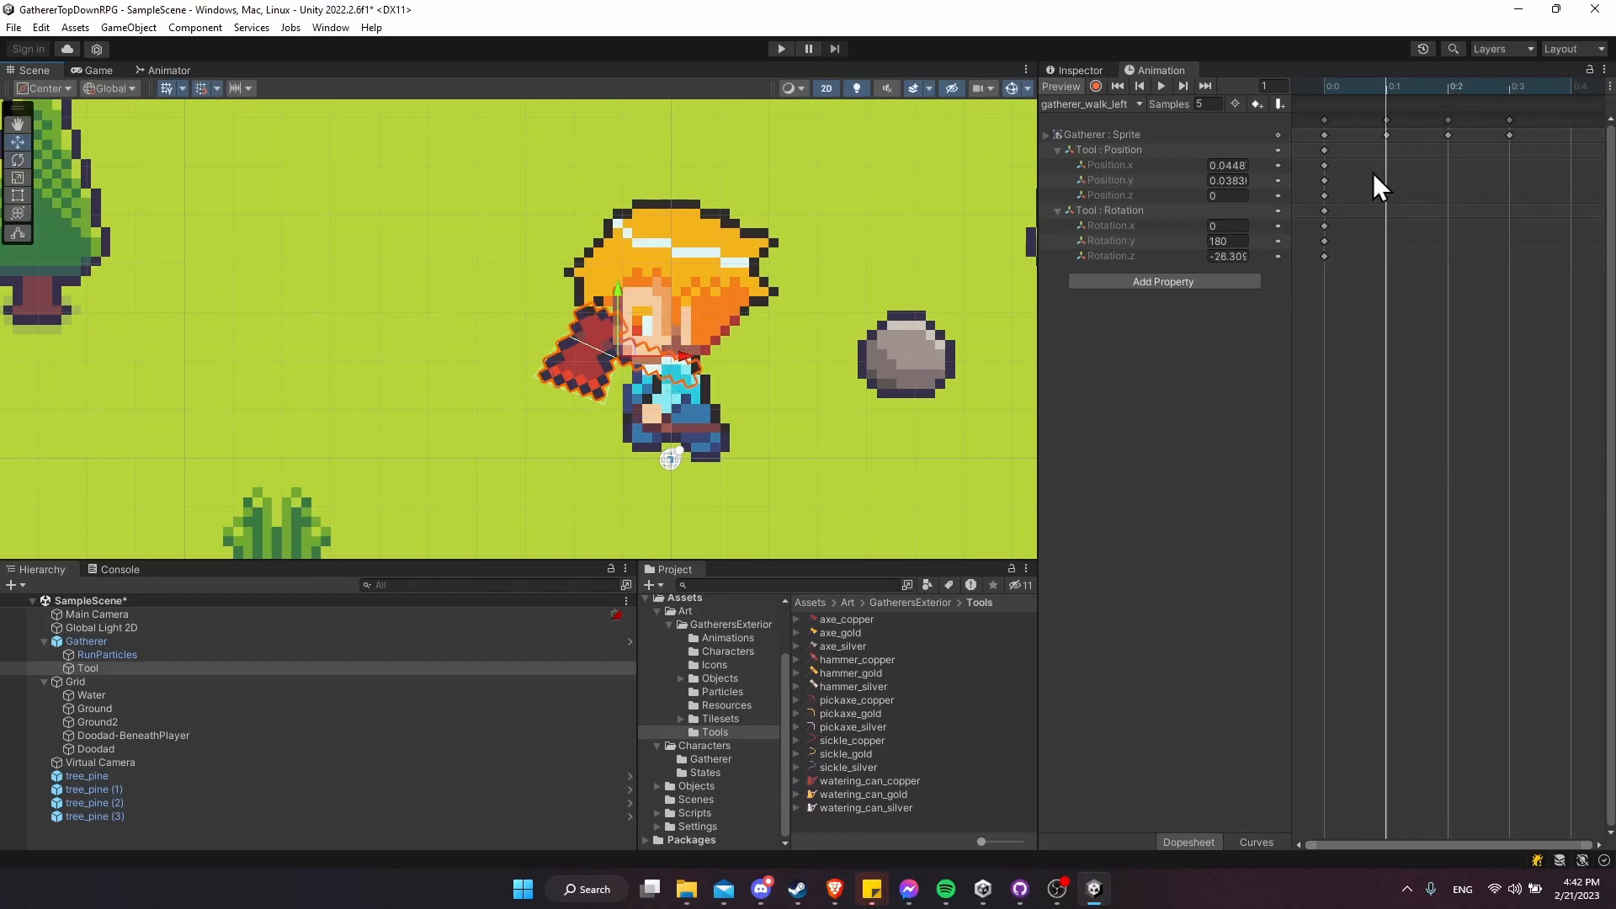
pyautogui.click(1257, 104)
# - Turn on keyframe recording and copy the Tool's position and rotation keys from frame 0 to frame 2
pyautogui.click(1465, 87)
pyautogui.click(1096, 87)
pyautogui.moveTo(1390, 84); pyautogui.dragTo(1315, 86)
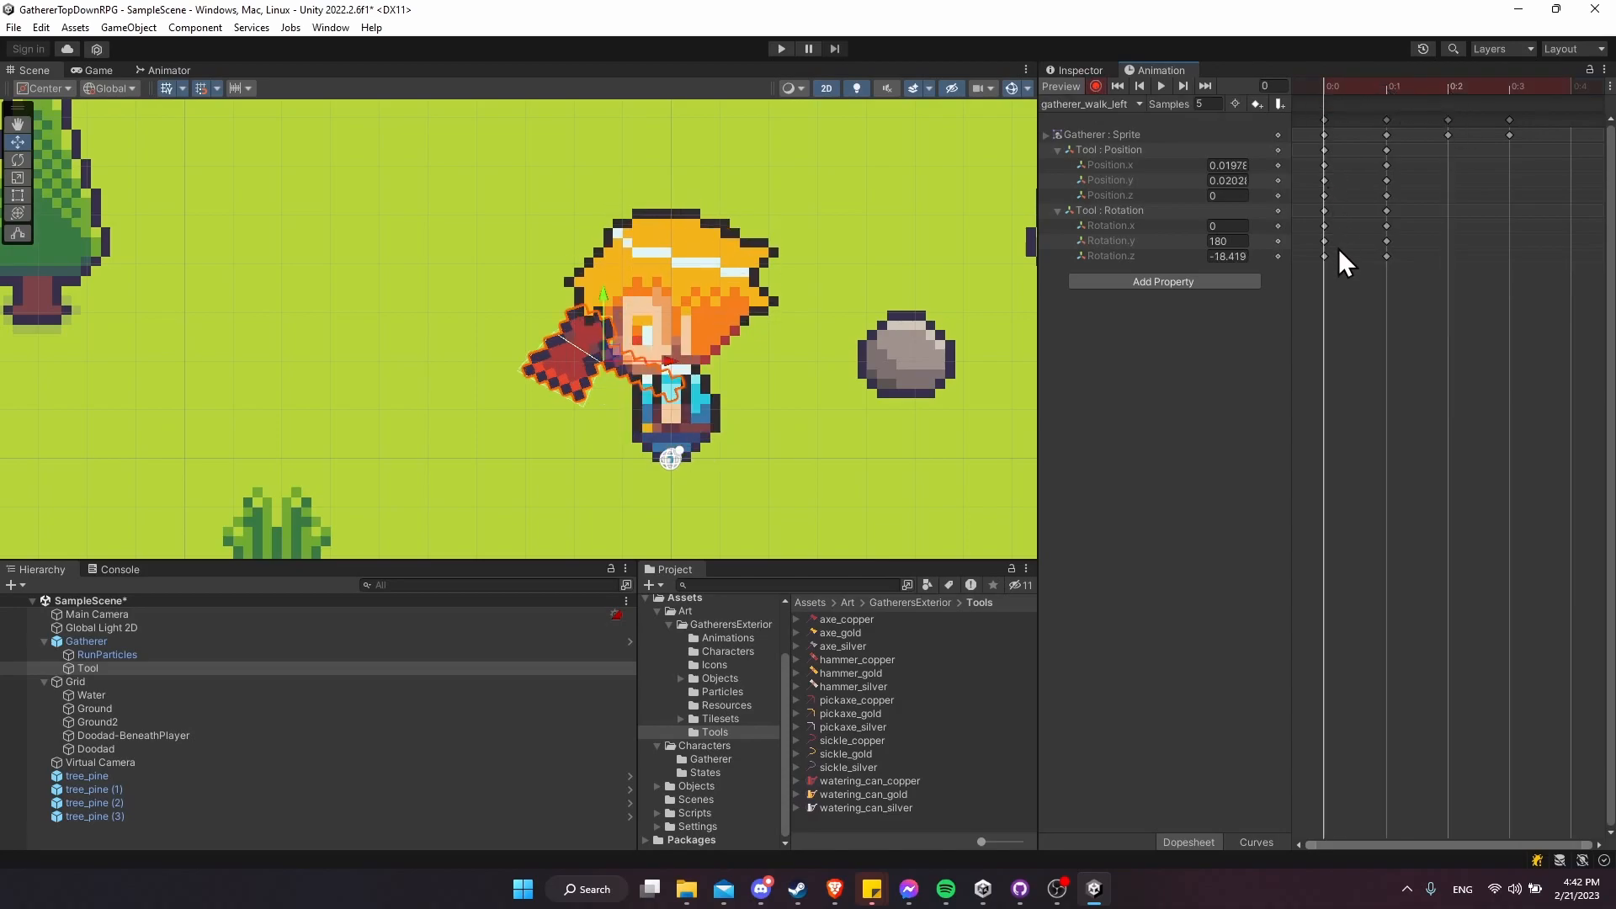
pyautogui.moveTo(1327, 279); pyautogui.dragTo(1305, 153)
pyautogui.click(1448, 87)
pyautogui.hotkey('ctrl', 'v')
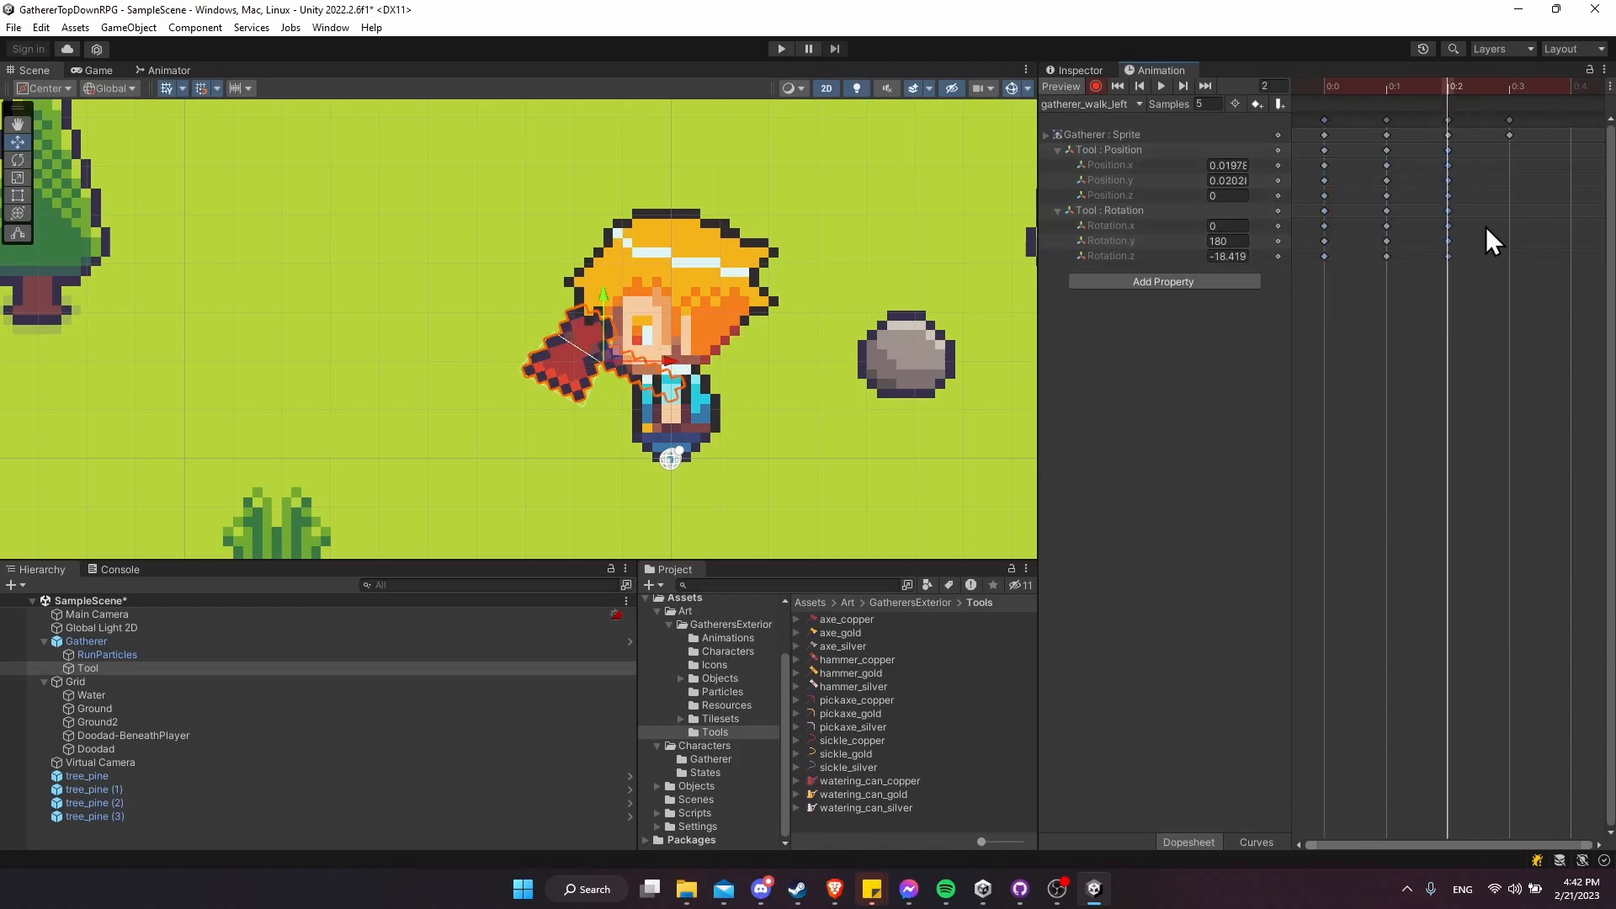
# - At frame 3 of gatherer_walk_left, shift the Tool forward to the left and rotate it to about -22.4 on Z
pyautogui.click(1509, 84)
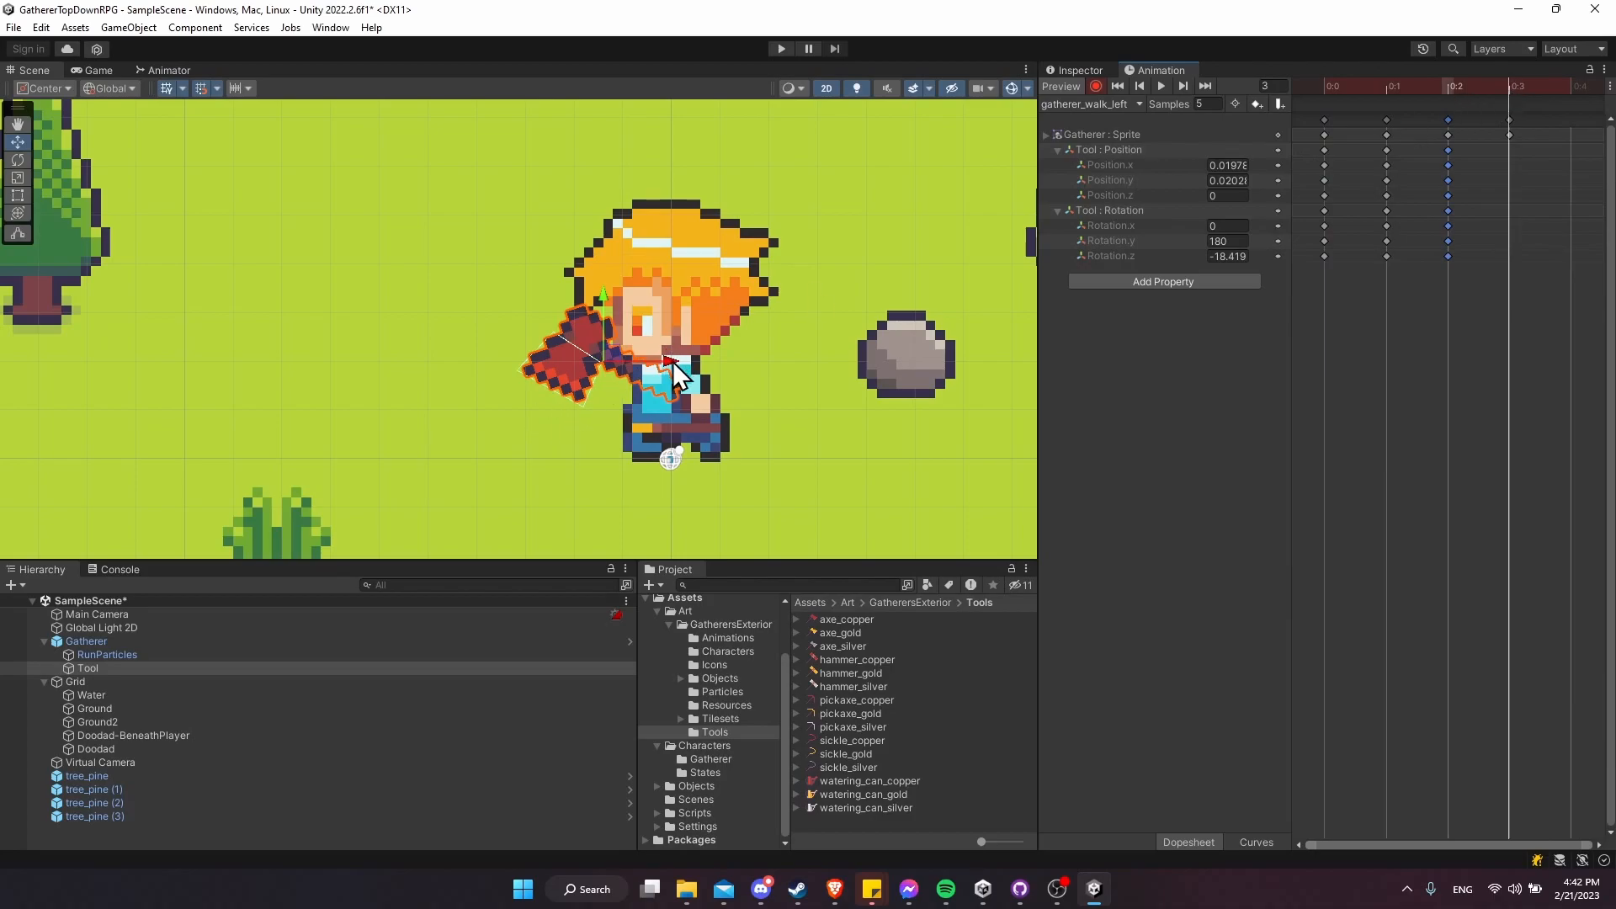
pyautogui.moveTo(675, 361); pyautogui.dragTo(648, 362)
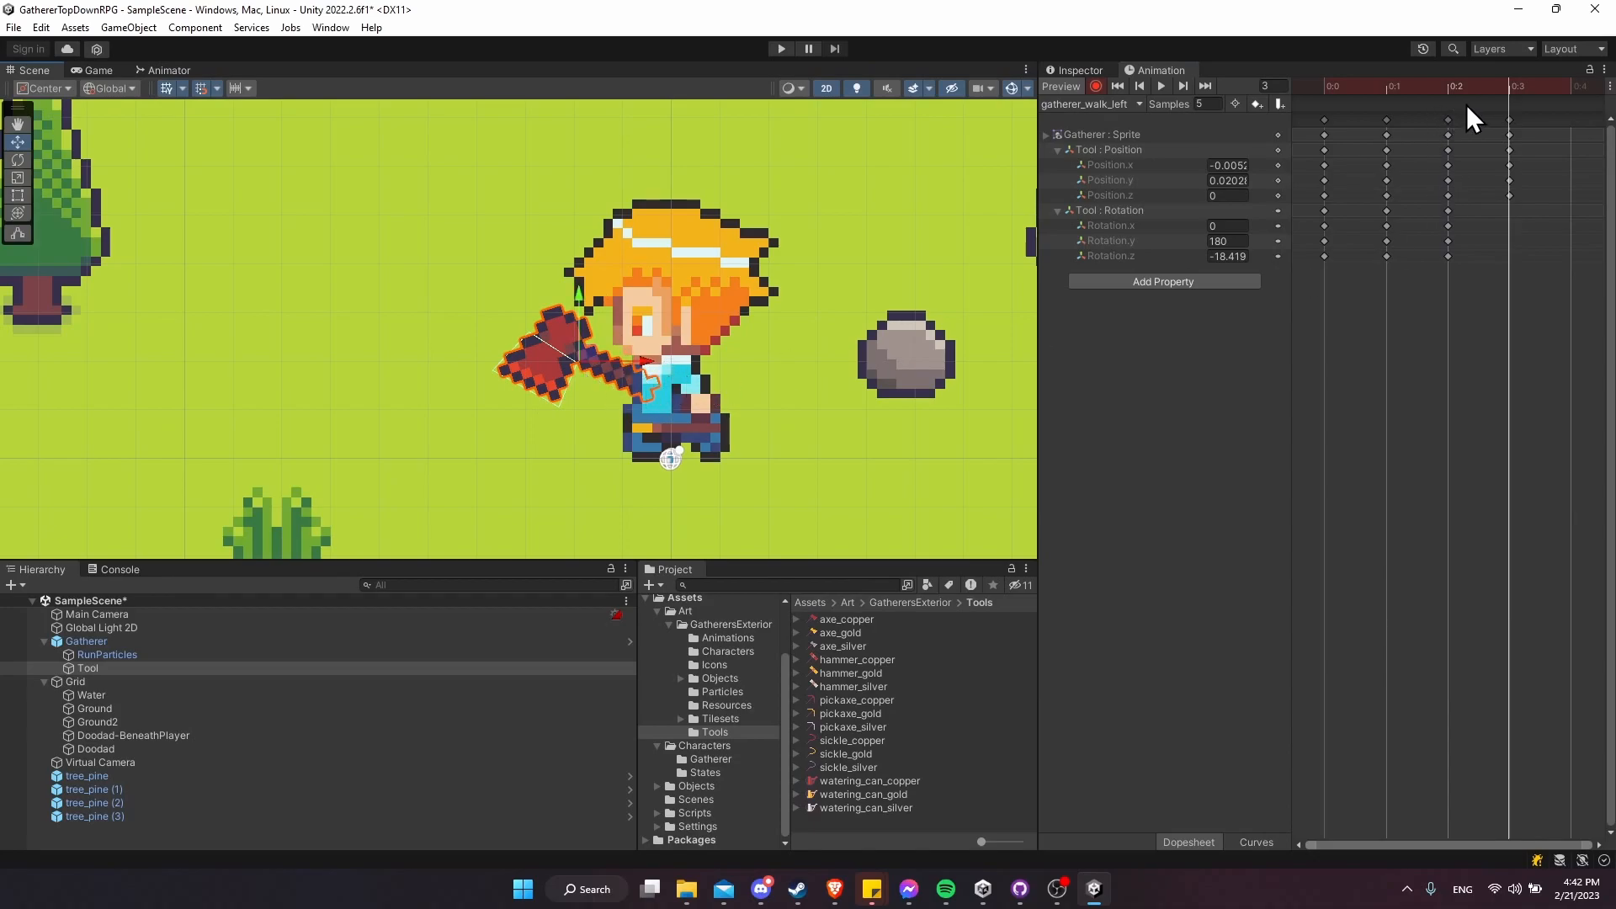
pyautogui.press('e')
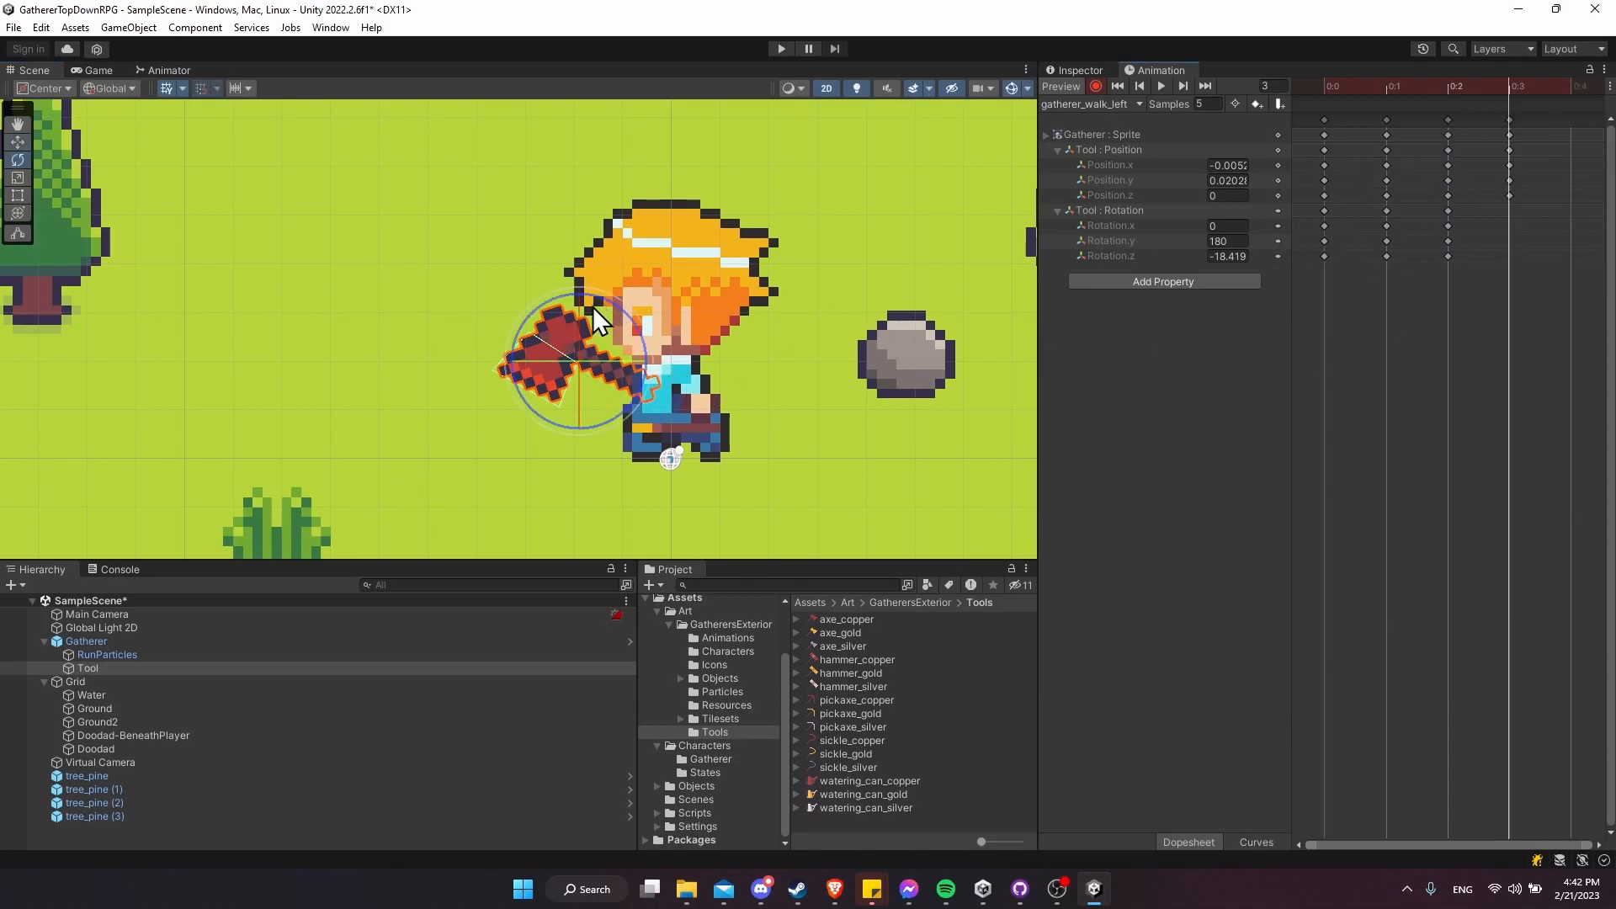
pyautogui.moveTo(623, 310); pyautogui.dragTo(623, 296)
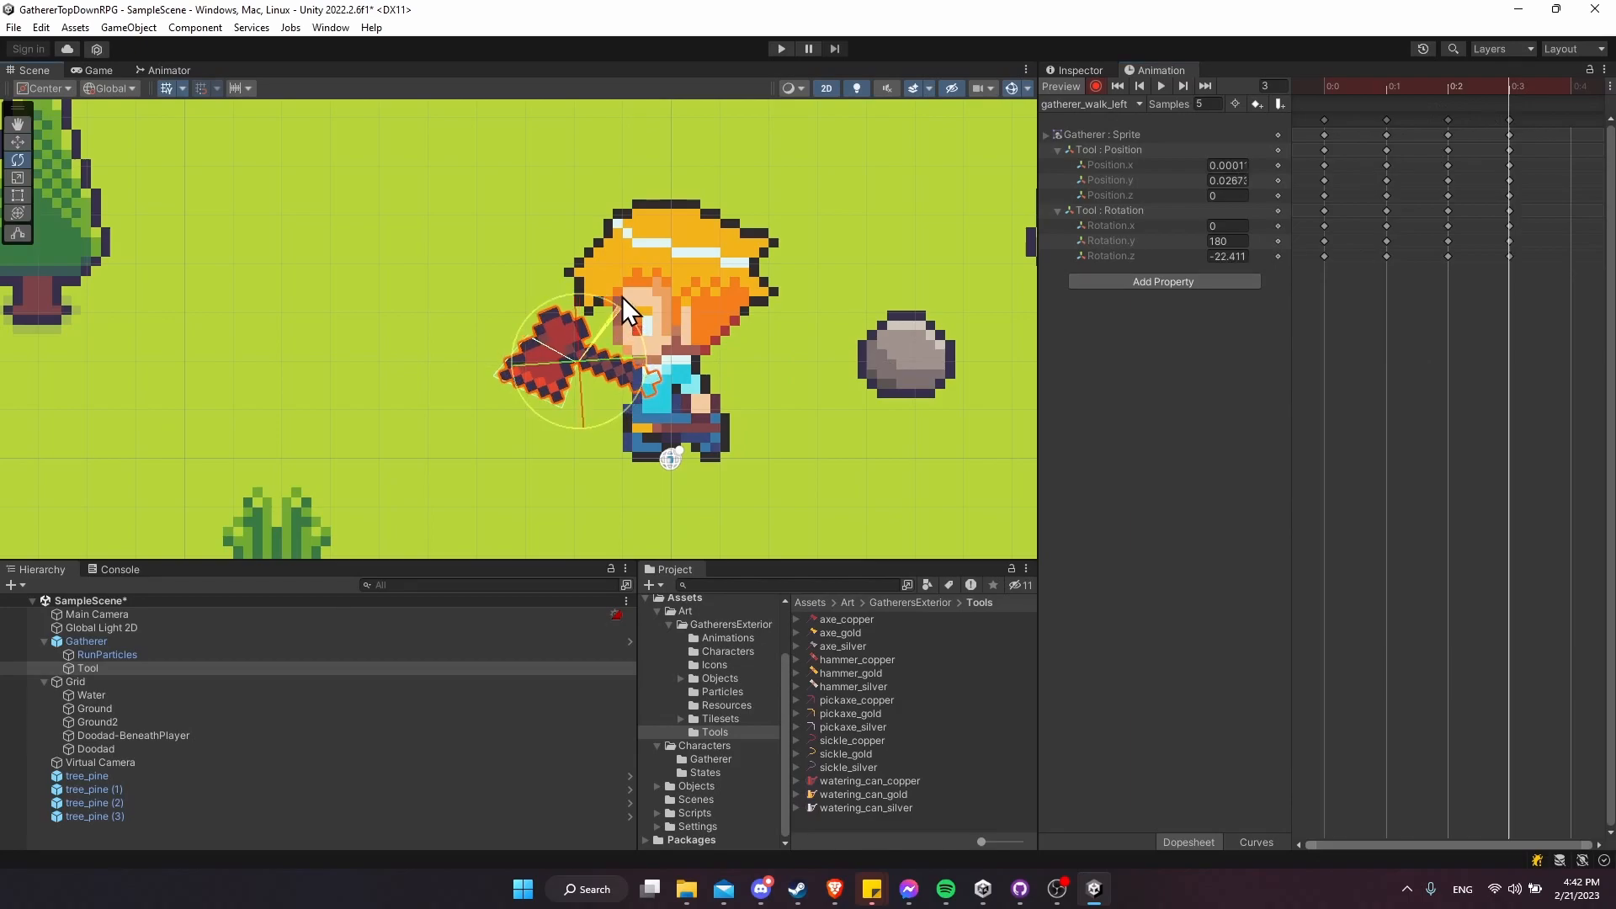
pyautogui.press('w')
# - Play the gatherer_walk_left clip to check how the axe moves with the character
pyautogui.moveTo(781, 299); pyautogui.dragTo(759, 317, button='middle')
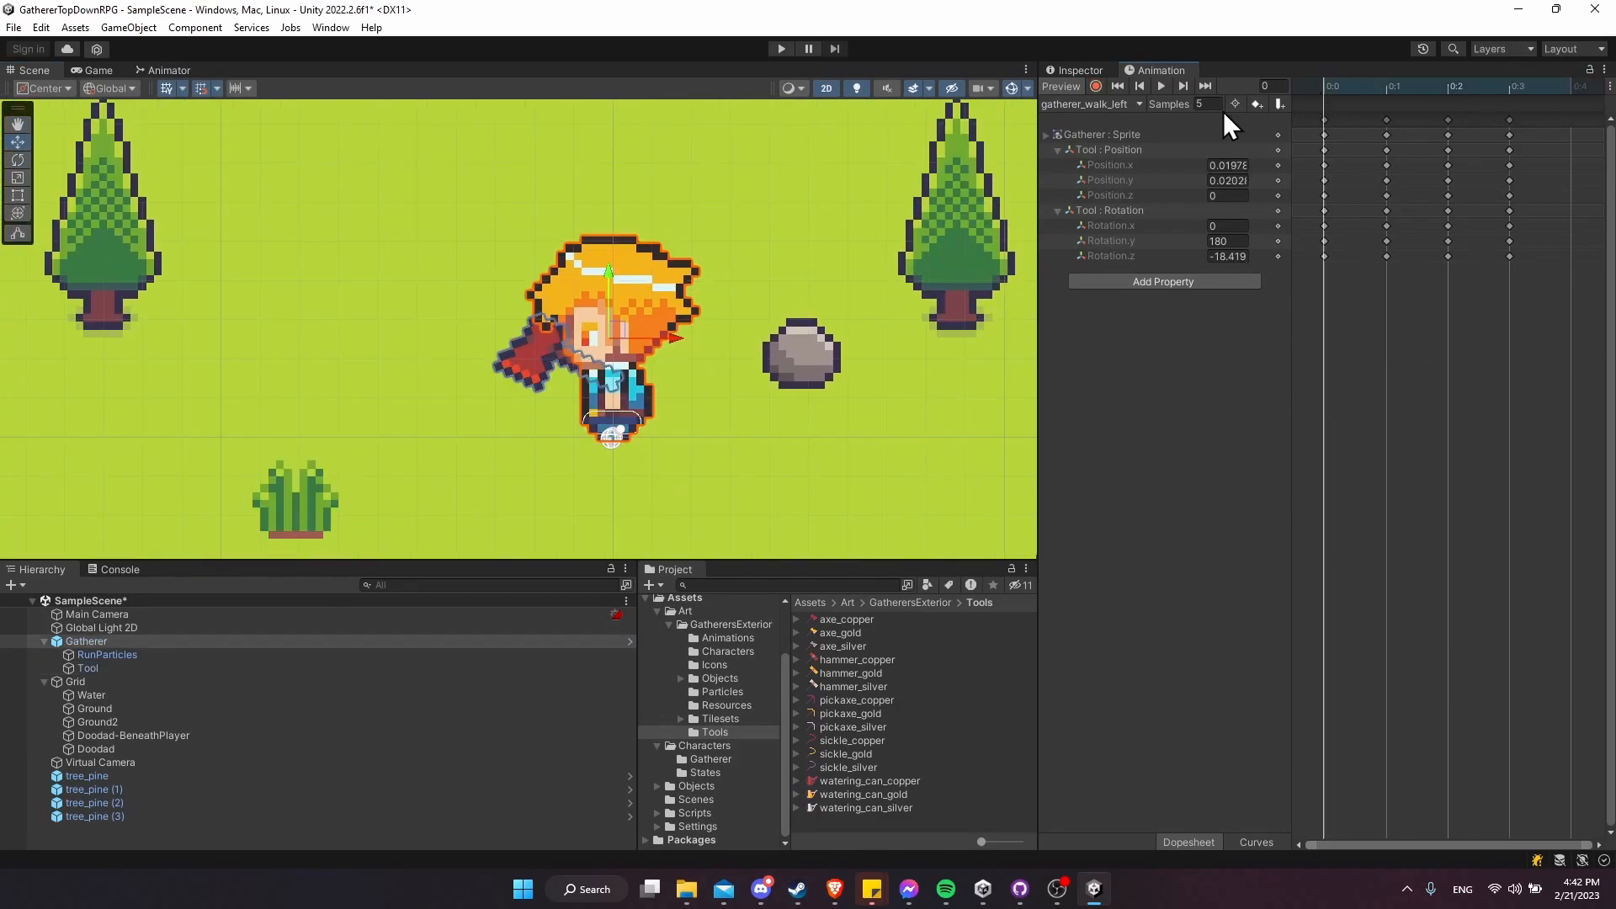
pyautogui.click(1159, 91)
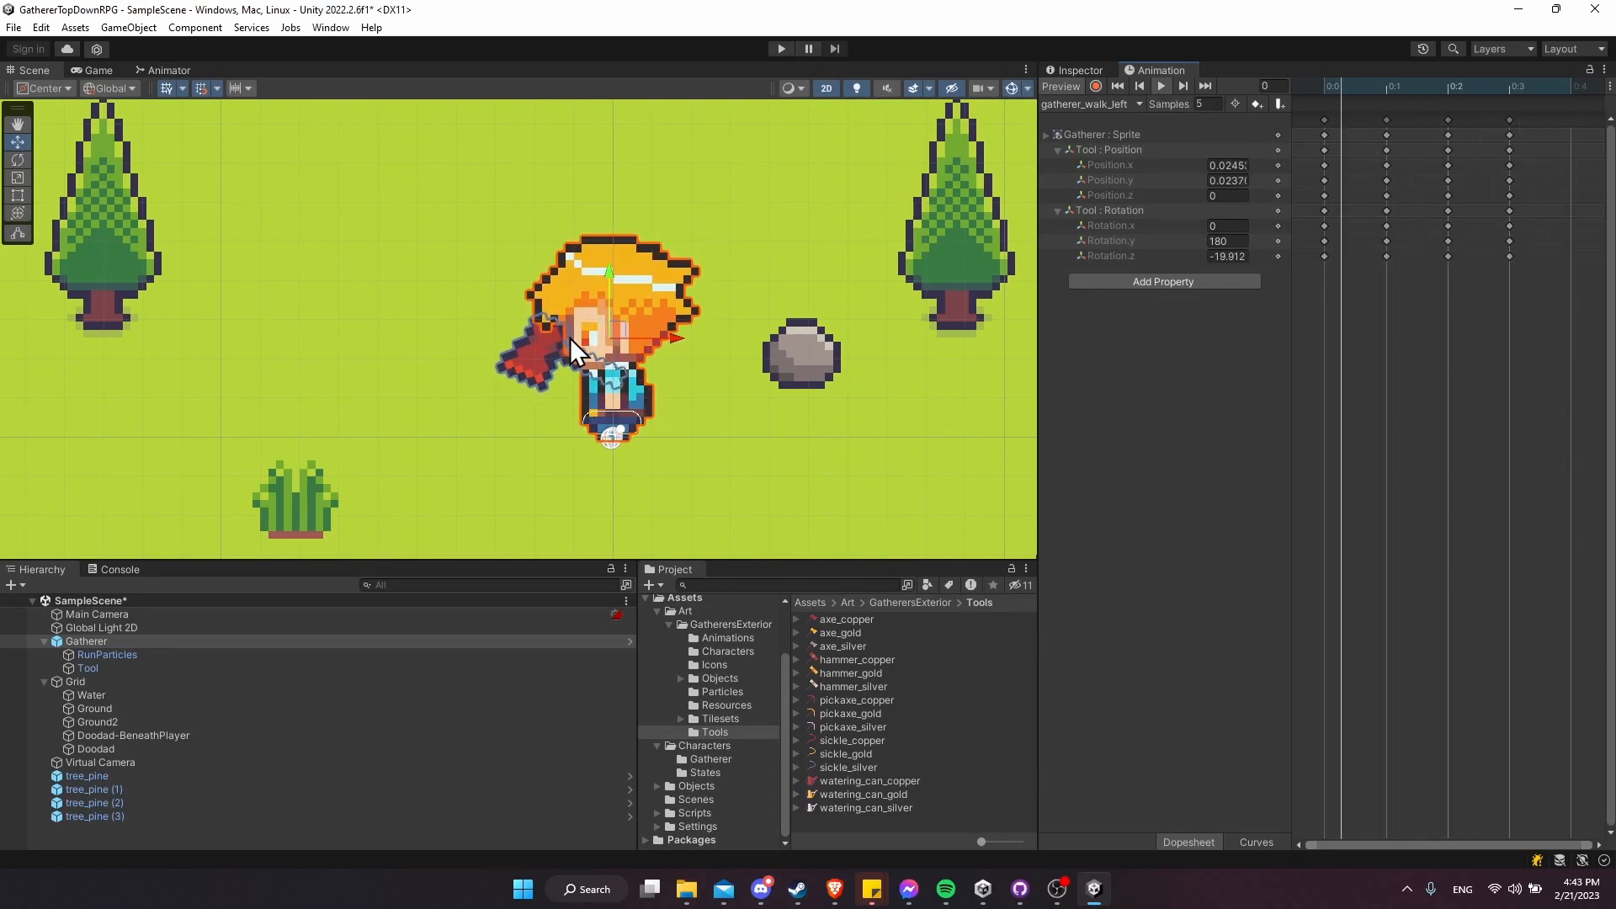
pyautogui.moveTo(795, 363); pyautogui.dragTo(781, 364, button='middle')
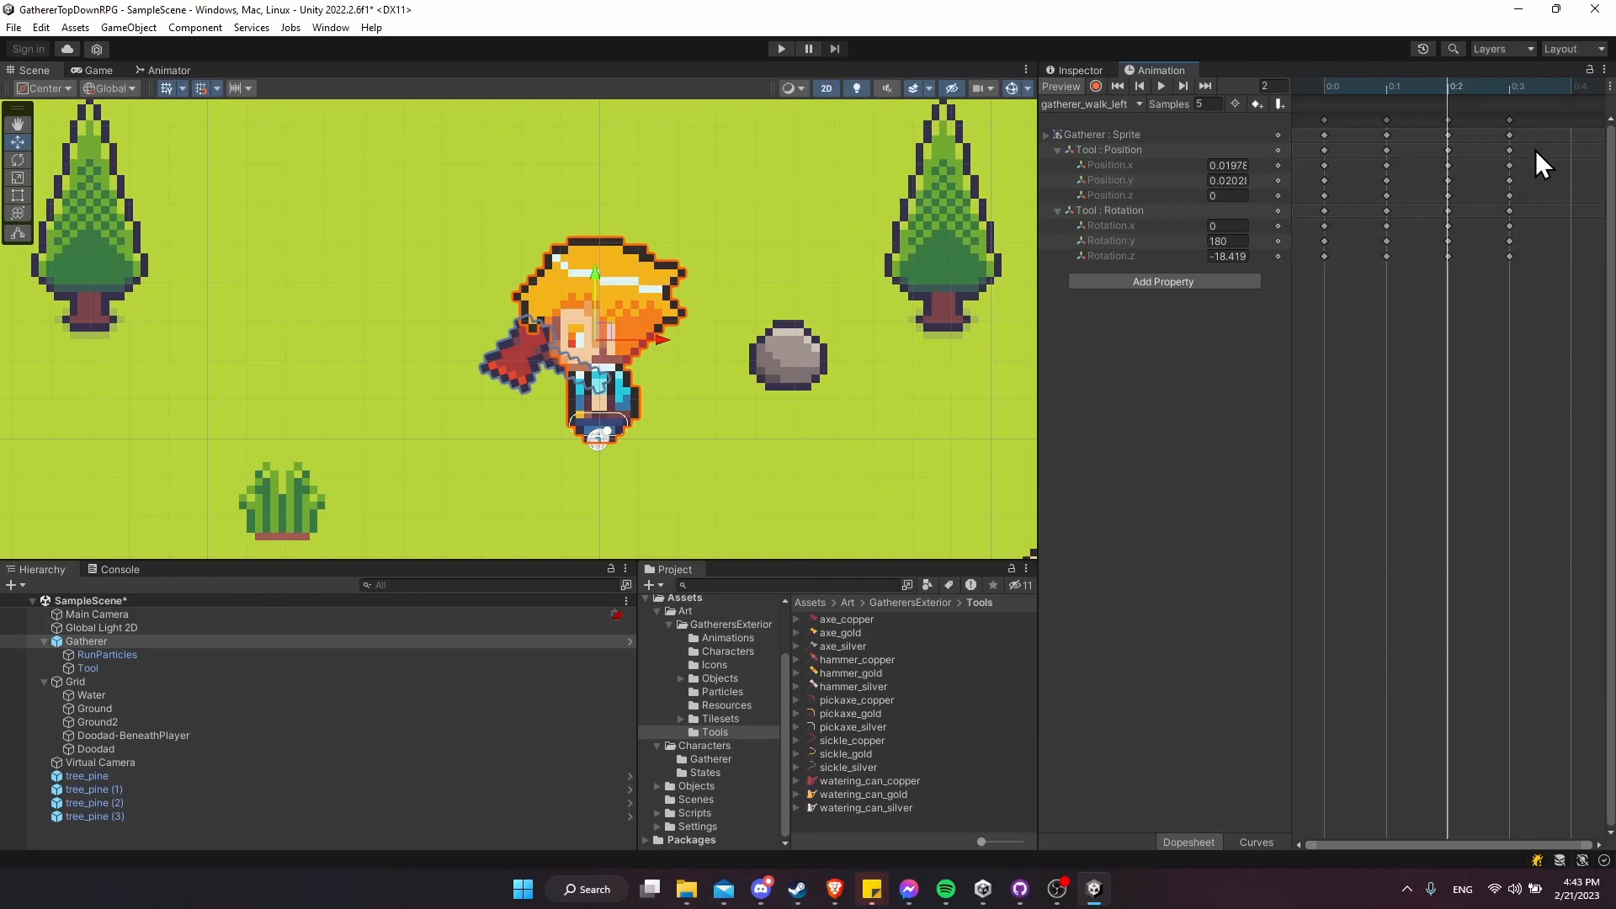
# - Set both tangents of all the Tool's position and rotation keys to Constant and replay the clip
pyautogui.moveTo(1538, 150); pyautogui.dragTo(1224, 266)
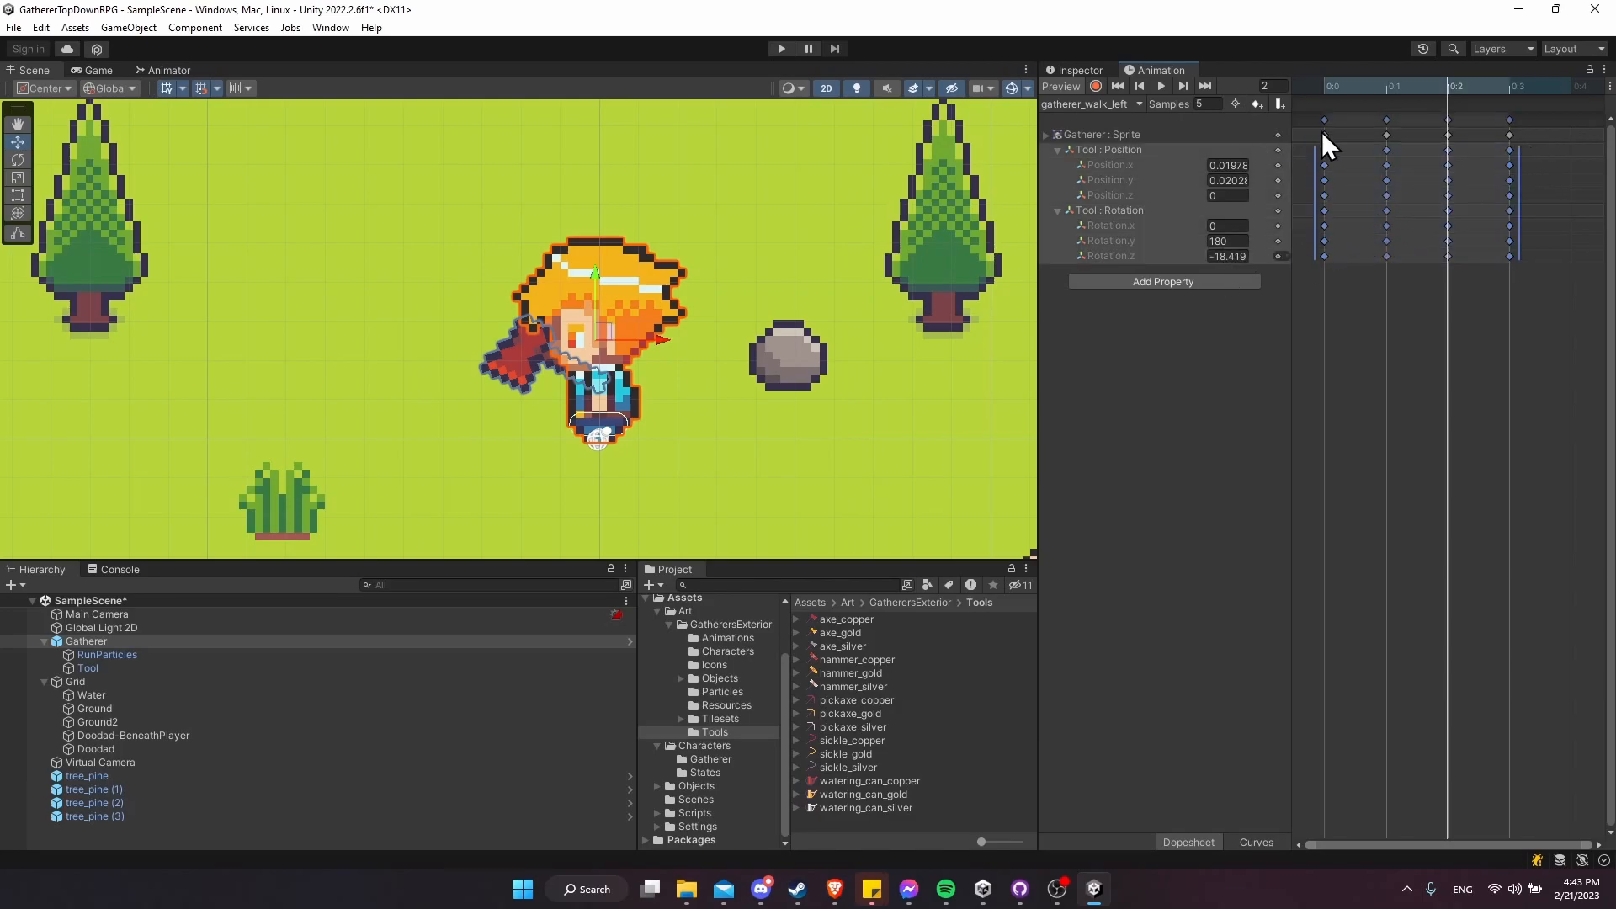
pyautogui.rightClick(1329, 155)
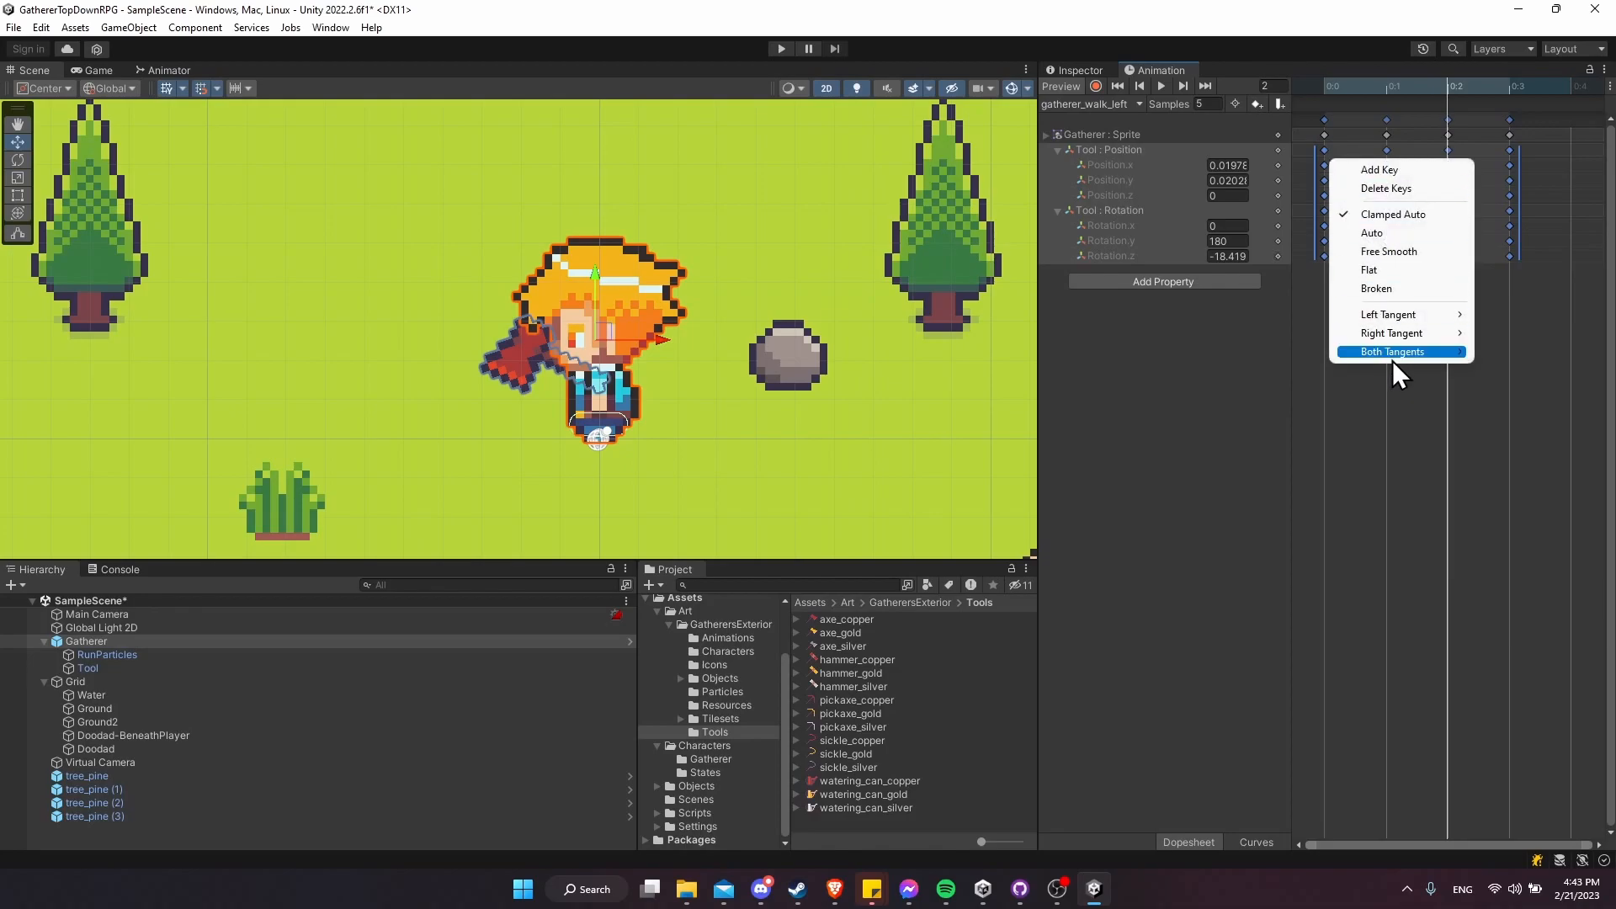
pyautogui.moveTo(1394, 357)
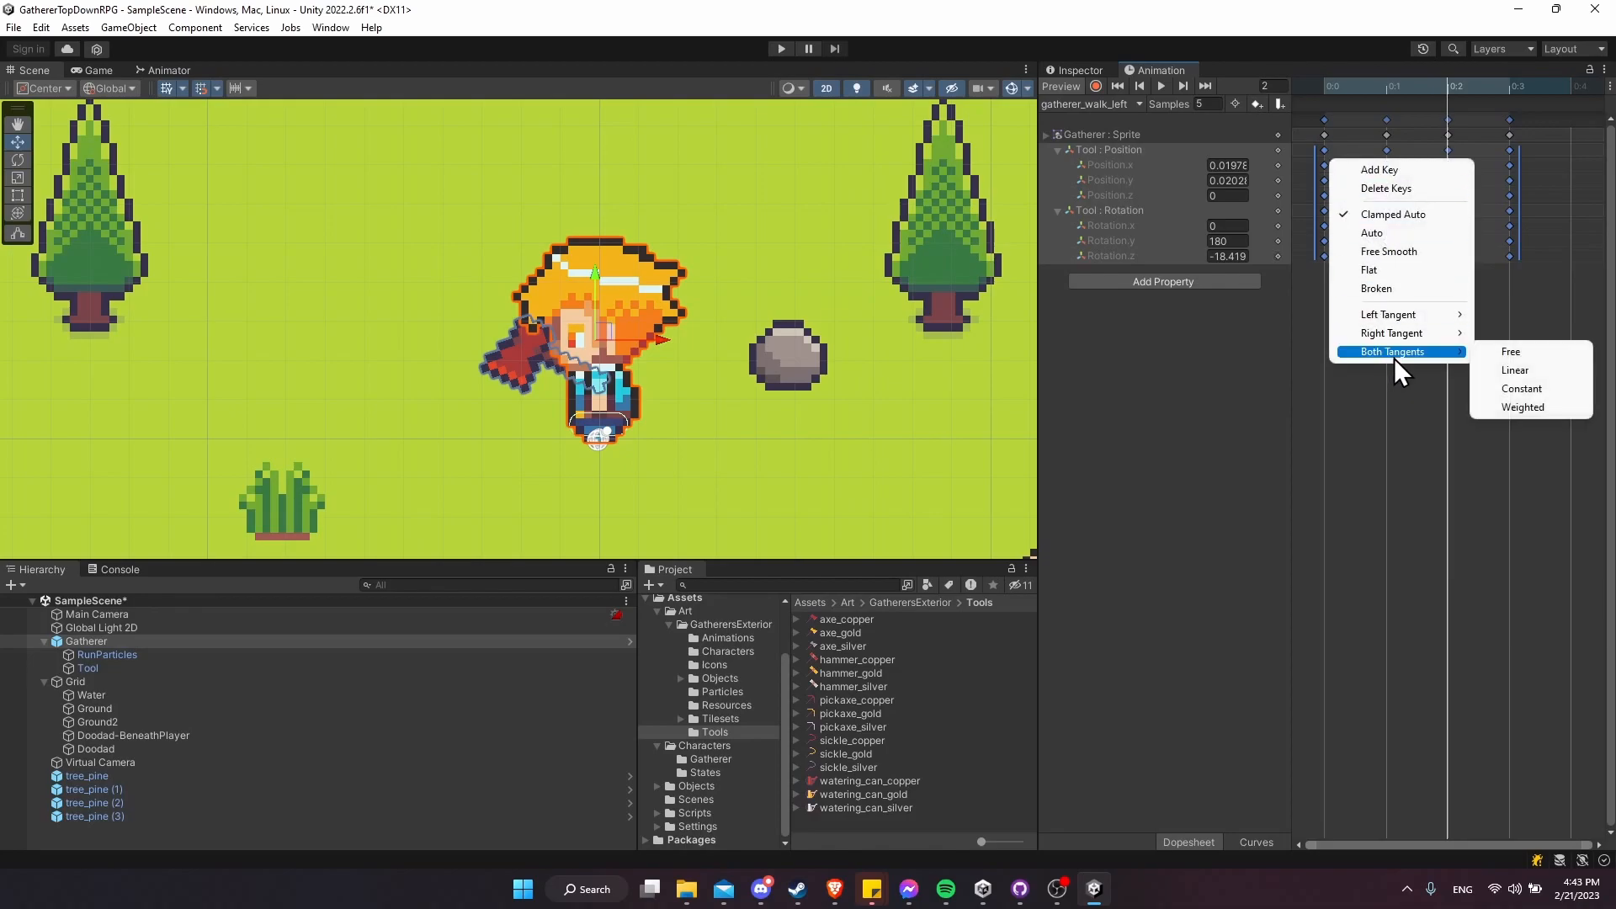
pyautogui.click(1554, 391)
pyautogui.click(1160, 86)
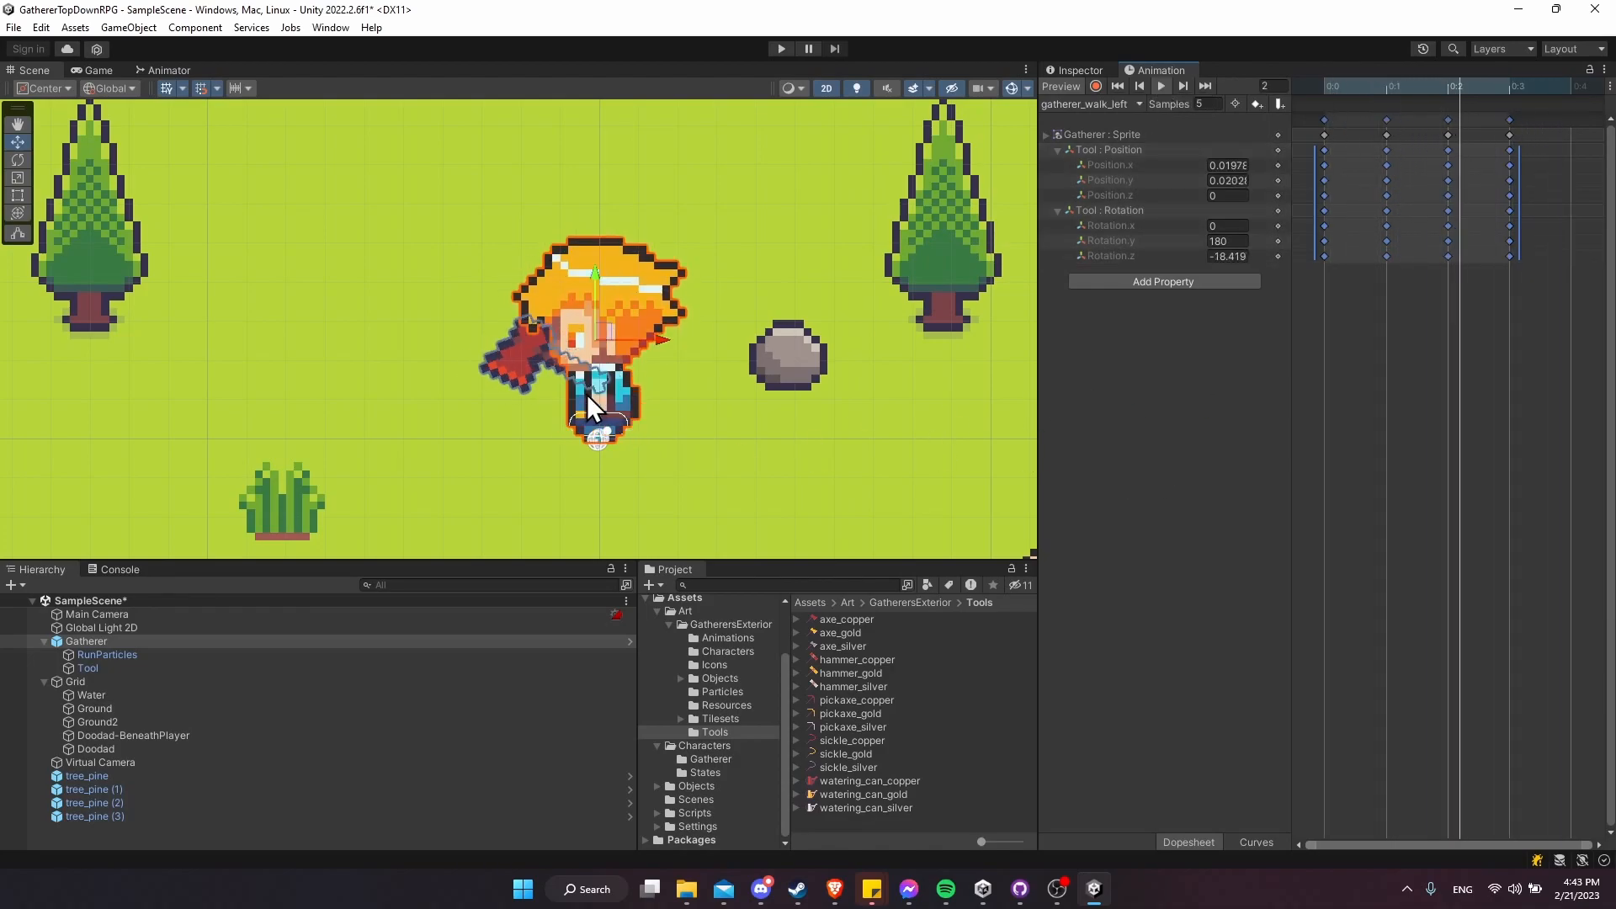
pyautogui.scroll(-4, 780, 380)
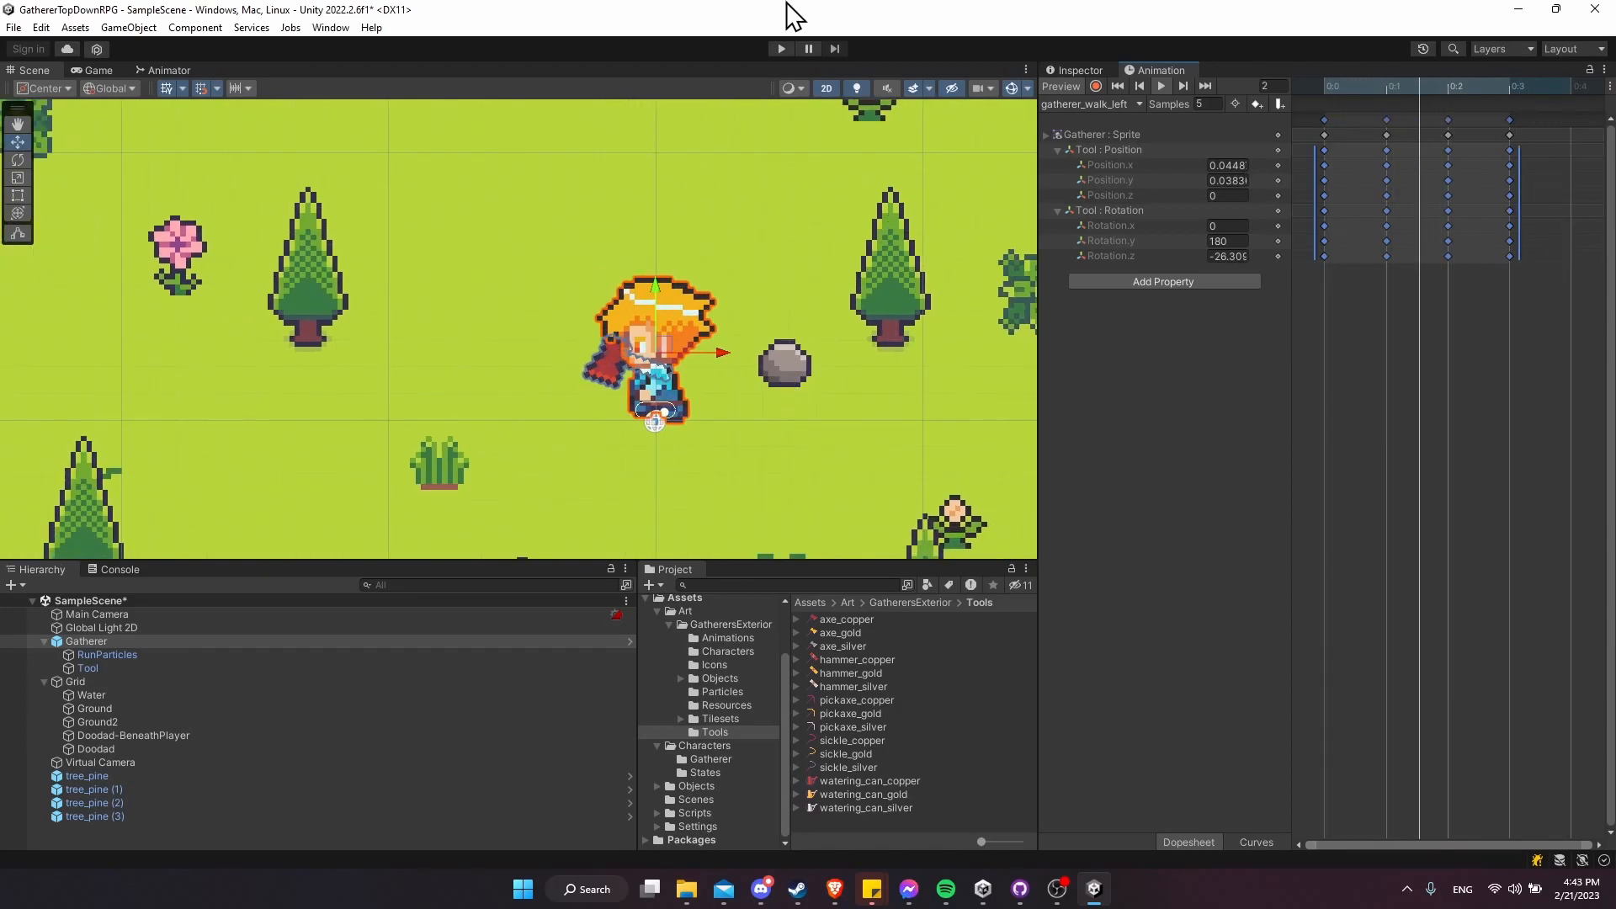
# - Run the game, walk the character left and right to test the tool animation, and stop it
pyautogui.click(783, 49)
pyautogui.press('a')
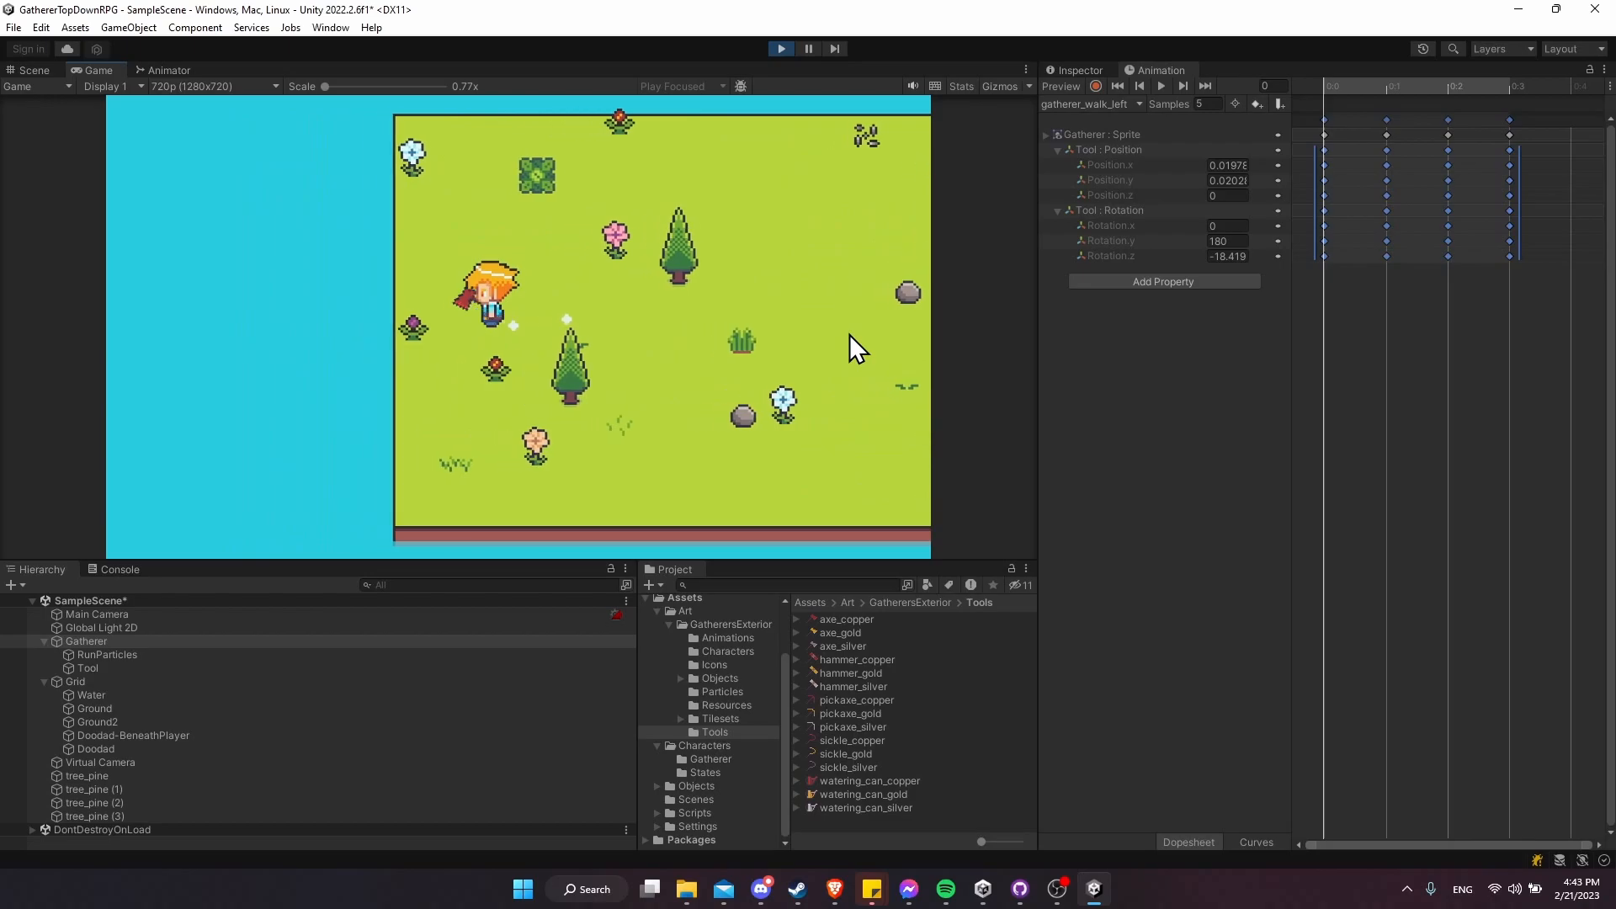
pyautogui.press('d')
pyautogui.press('a')
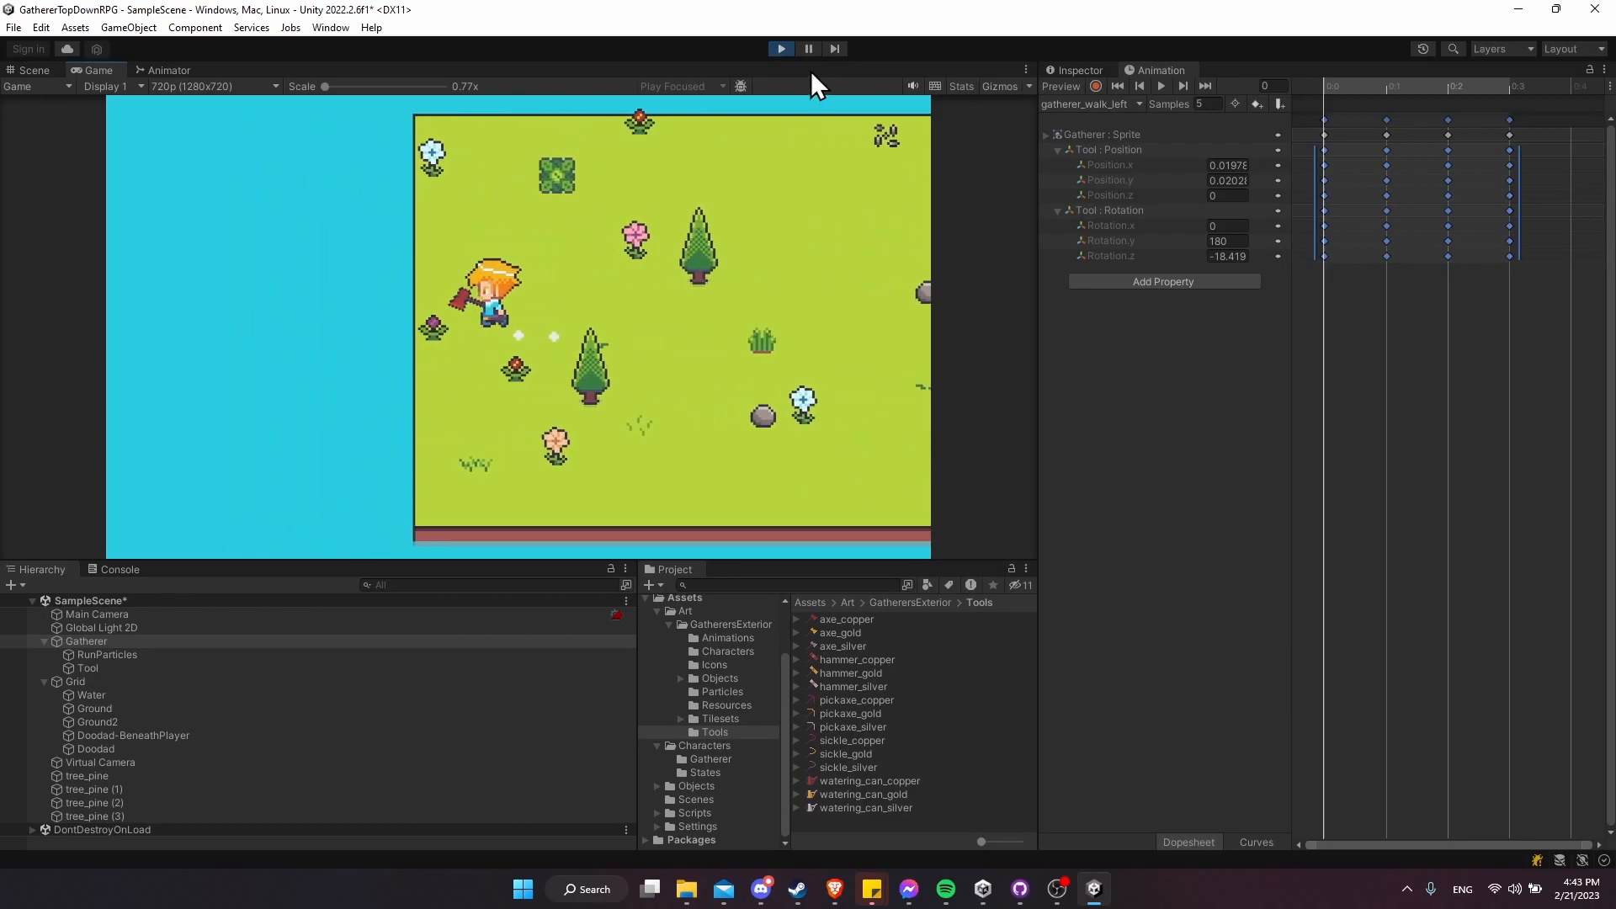
pyautogui.press('d')
pyautogui.click(781, 49)
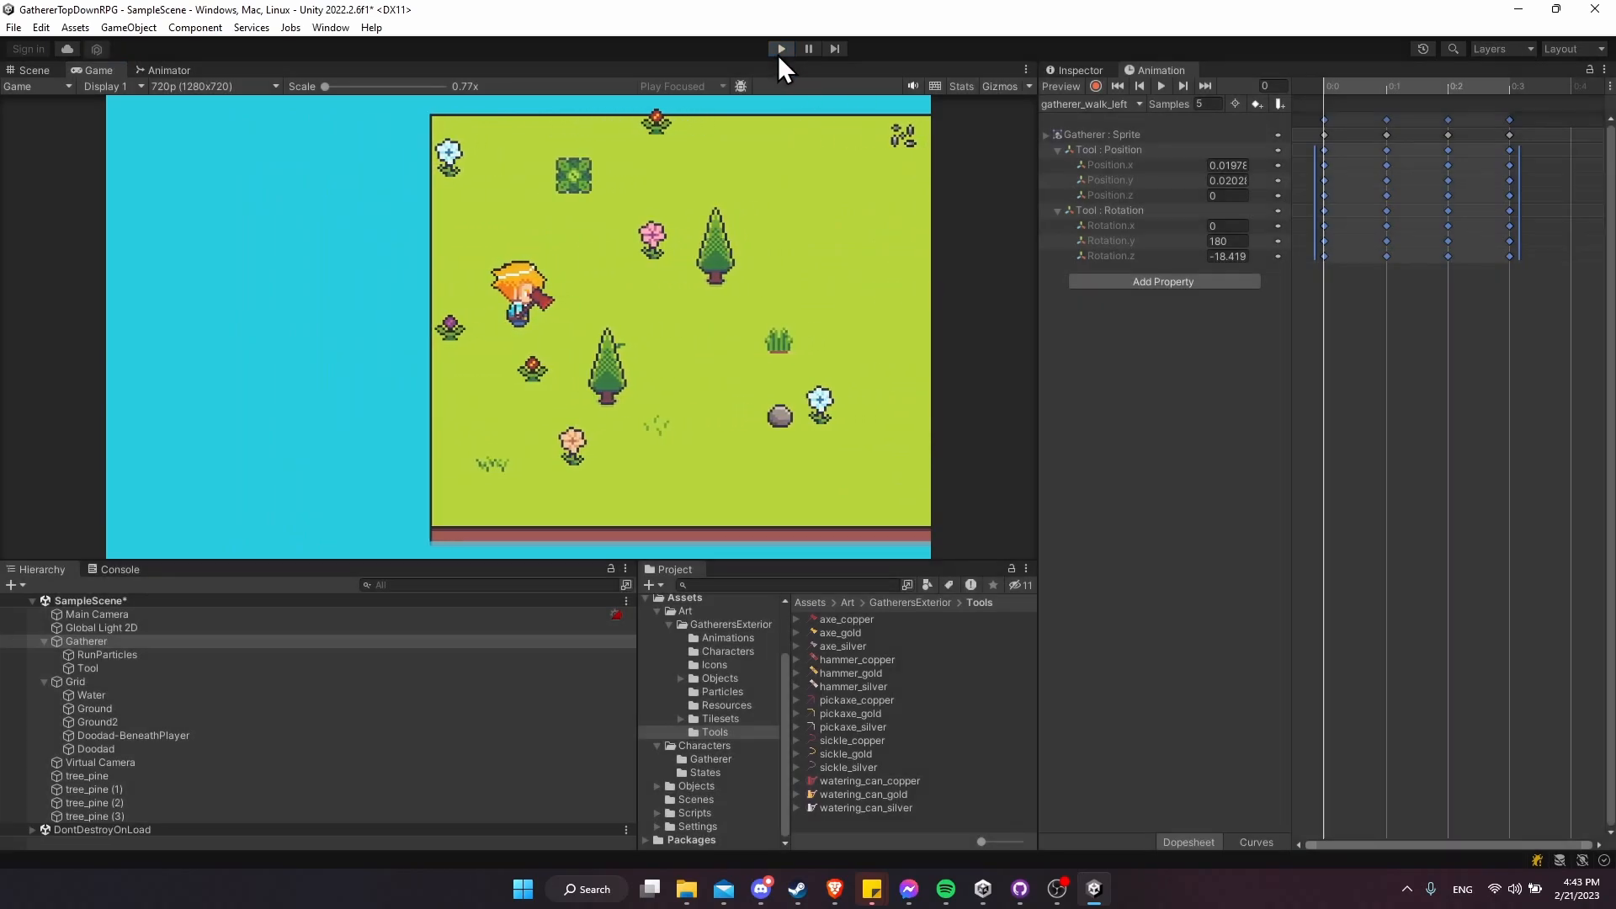
# - Scrub gatherer_walk_left back to frame 0 and clear the keyframe selection
pyautogui.moveTo(1396, 88)
pyautogui.mouseDown()
pyautogui.moveTo(1485, 72)
pyautogui.moveTo(1386, 81)
pyautogui.mouseUp()
pyautogui.moveTo(1385, 74); pyautogui.dragTo(1286, 98)
pyautogui.click(1404, 452)
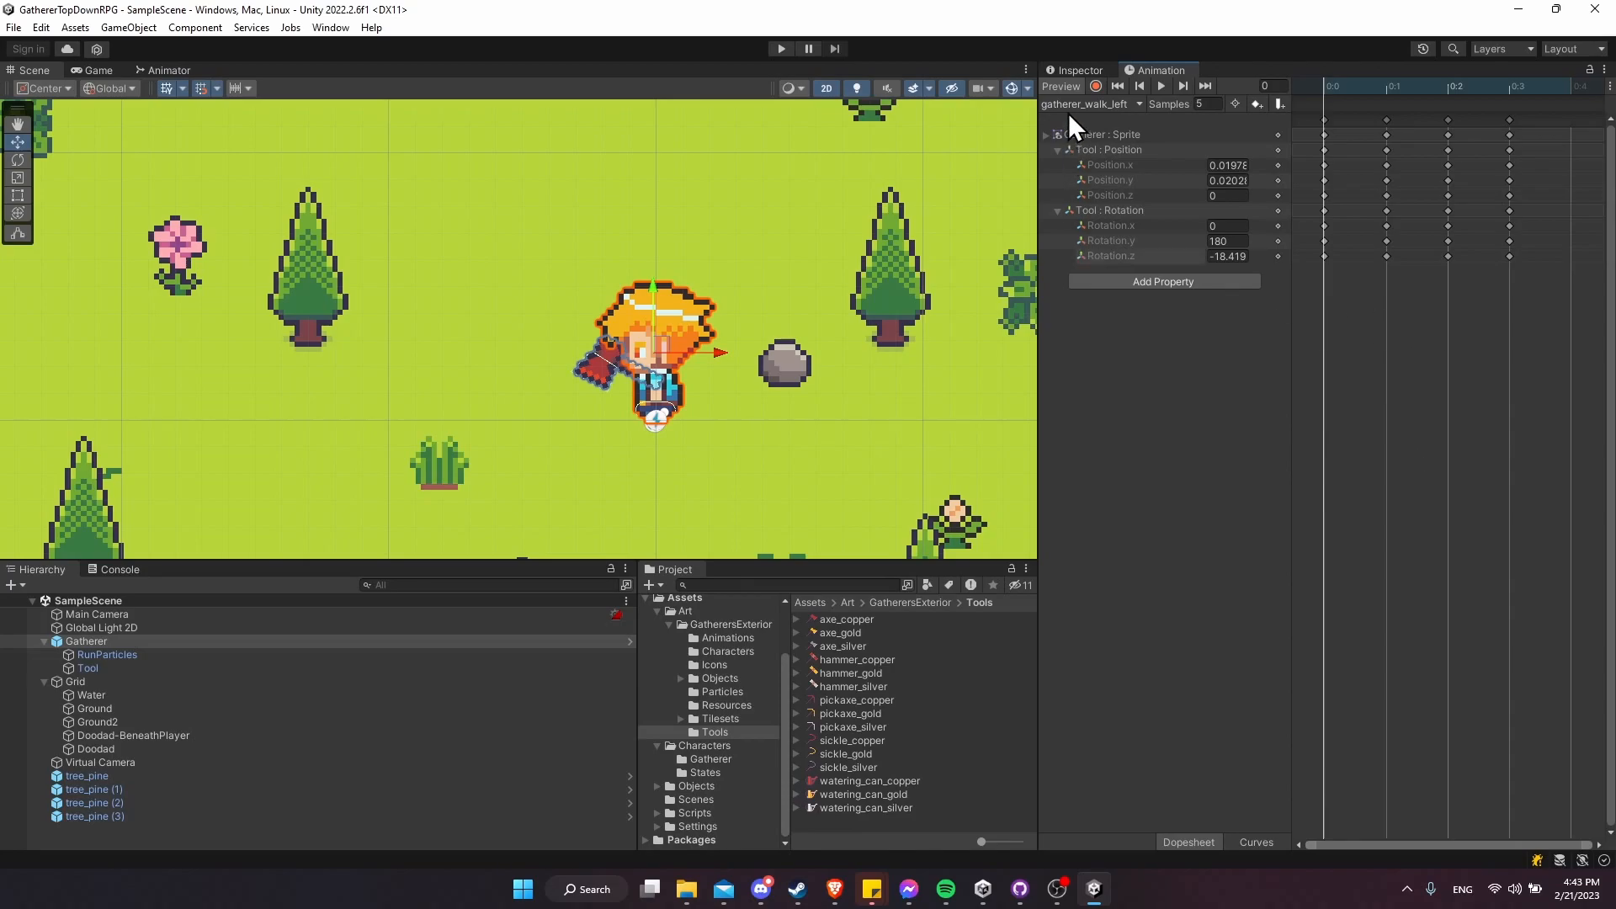
# - Switch to the gatherer_swing_left clip and scrub through its opening frames, ending at frame 0
pyautogui.click(1099, 105)
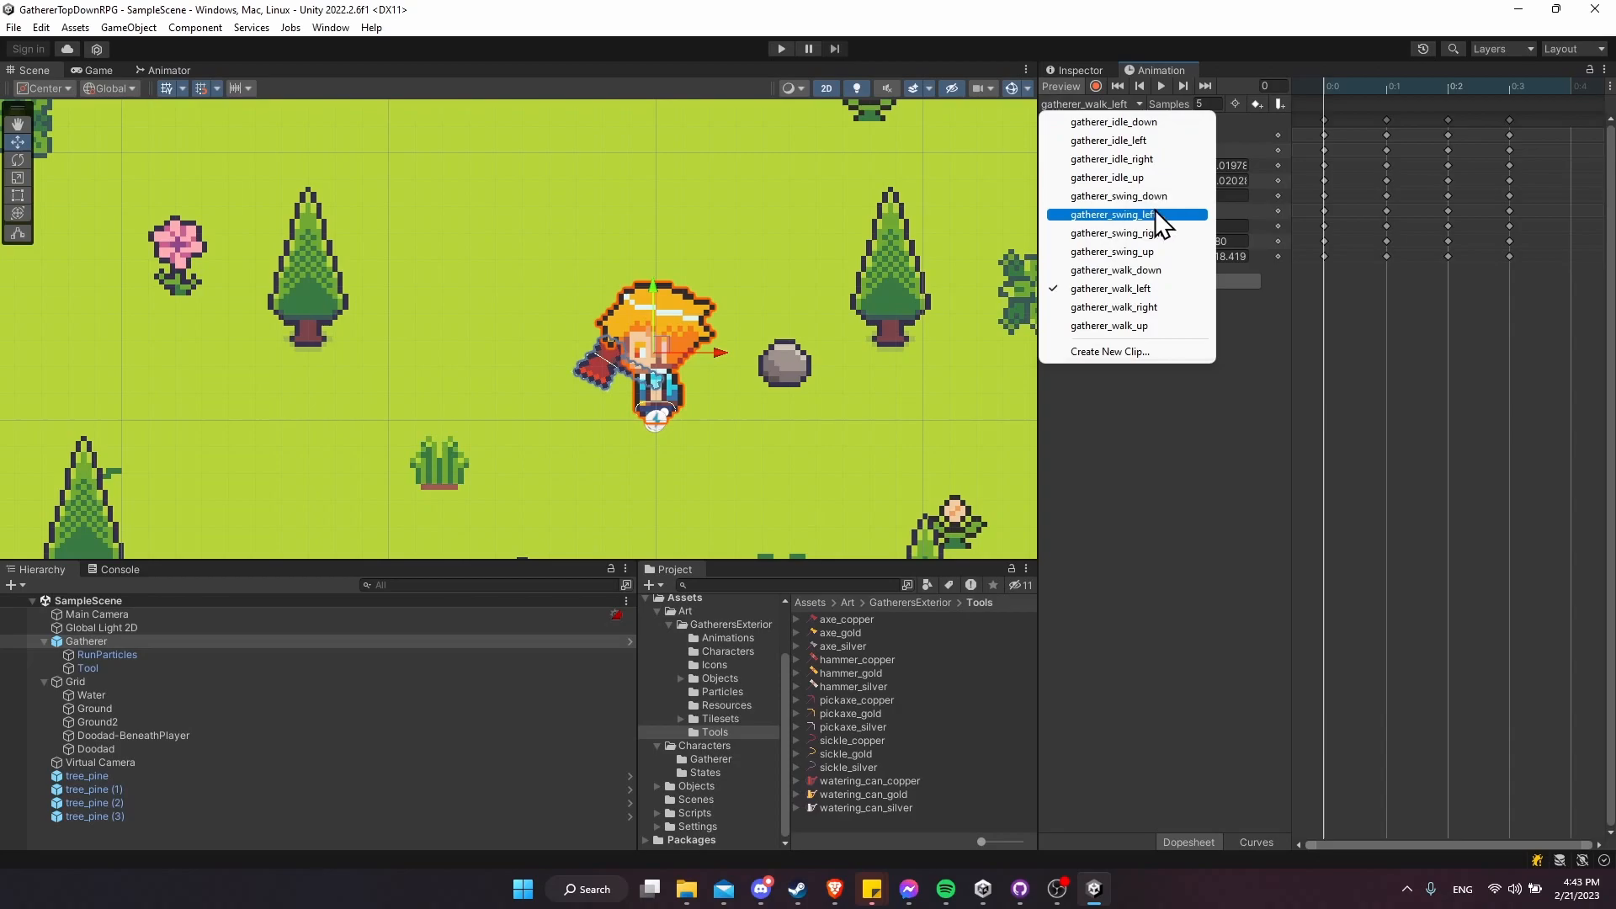
pyautogui.click(1120, 214)
pyautogui.scroll(5, 700, 364)
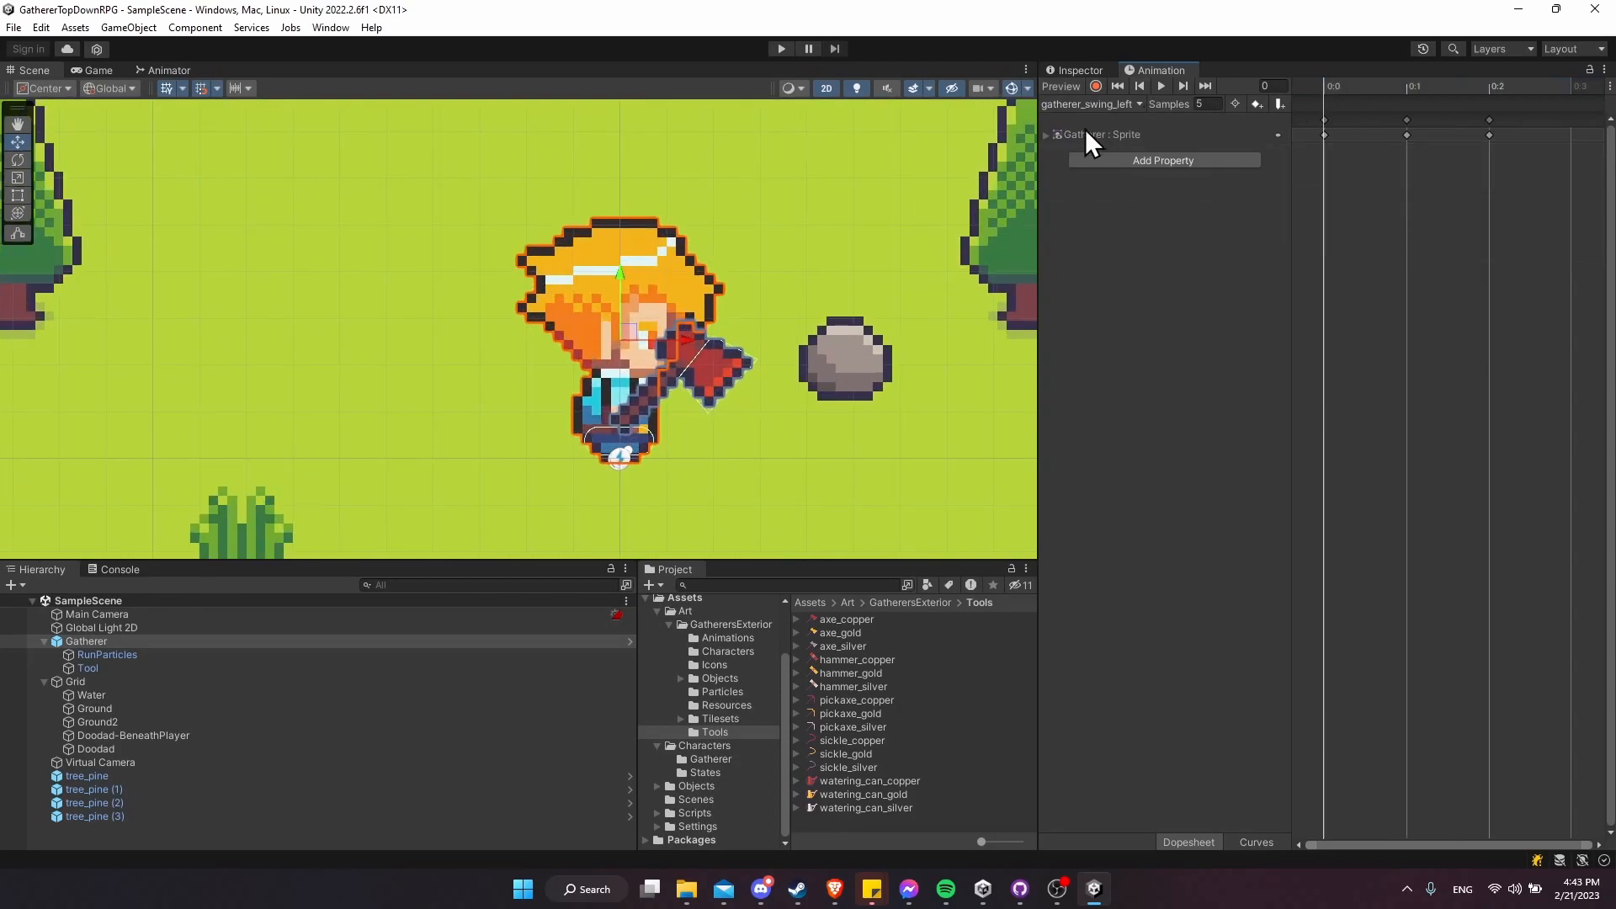
pyautogui.click(1324, 86)
pyautogui.moveTo(1354, 84)
pyautogui.mouseDown()
pyautogui.moveTo(1386, 83)
pyautogui.moveTo(1336, 83)
pyautogui.moveTo(1388, 74)
pyautogui.moveTo(1330, 86)
pyautogui.mouseUp()
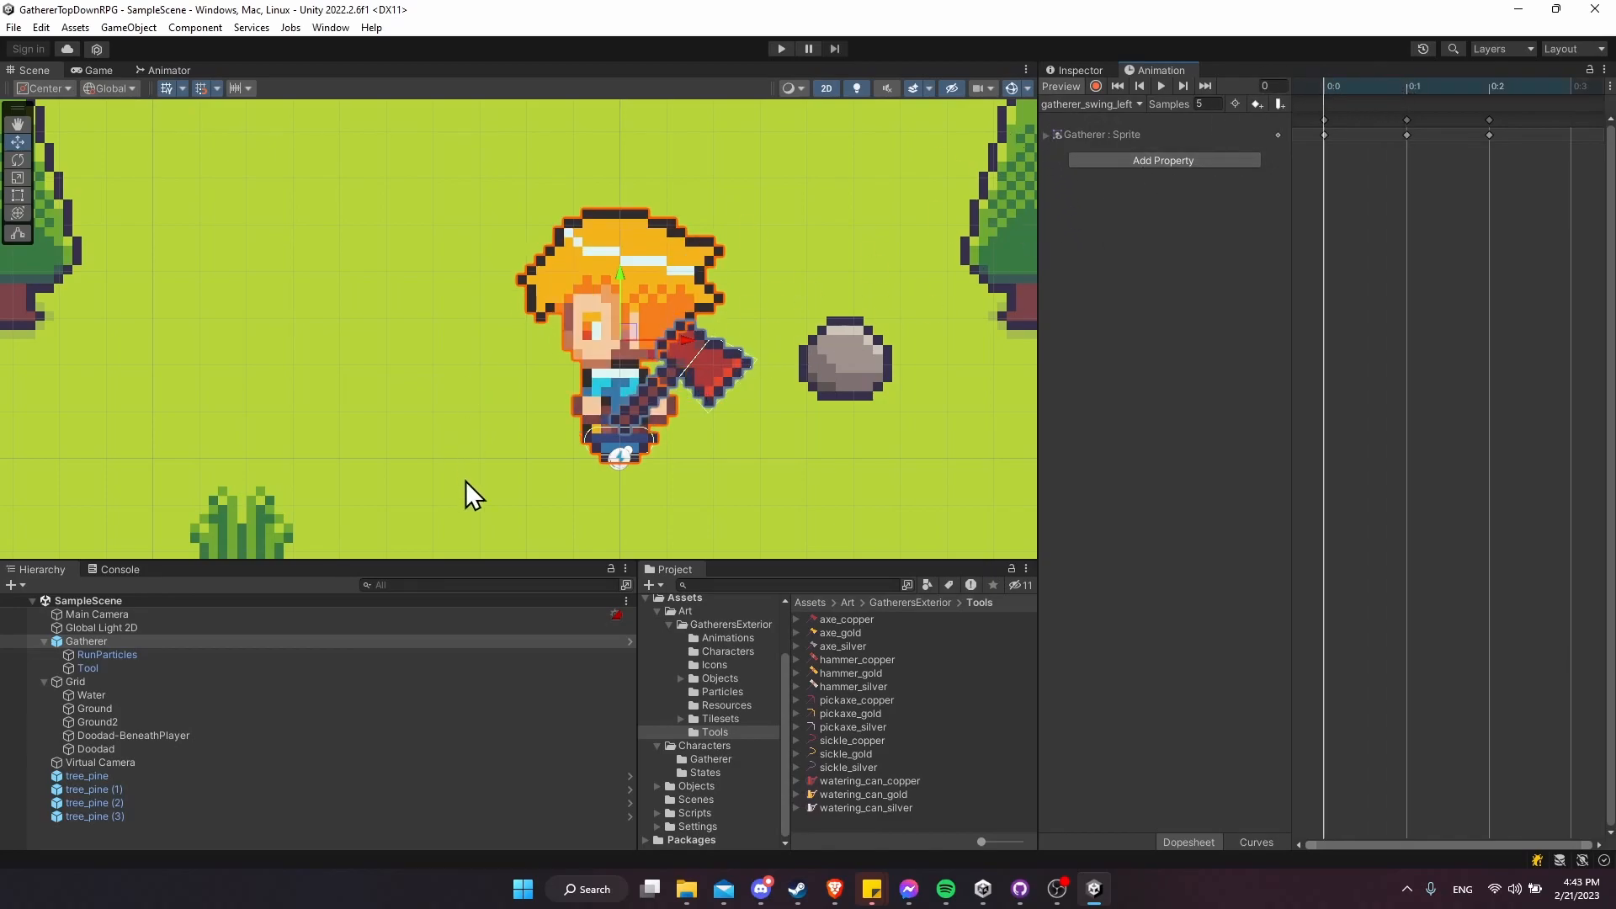
# - Record the Tool at frame 0 of gatherer_swing_left, moving it behind the character and setting its Y rotation to 180
pyautogui.click(101, 667)
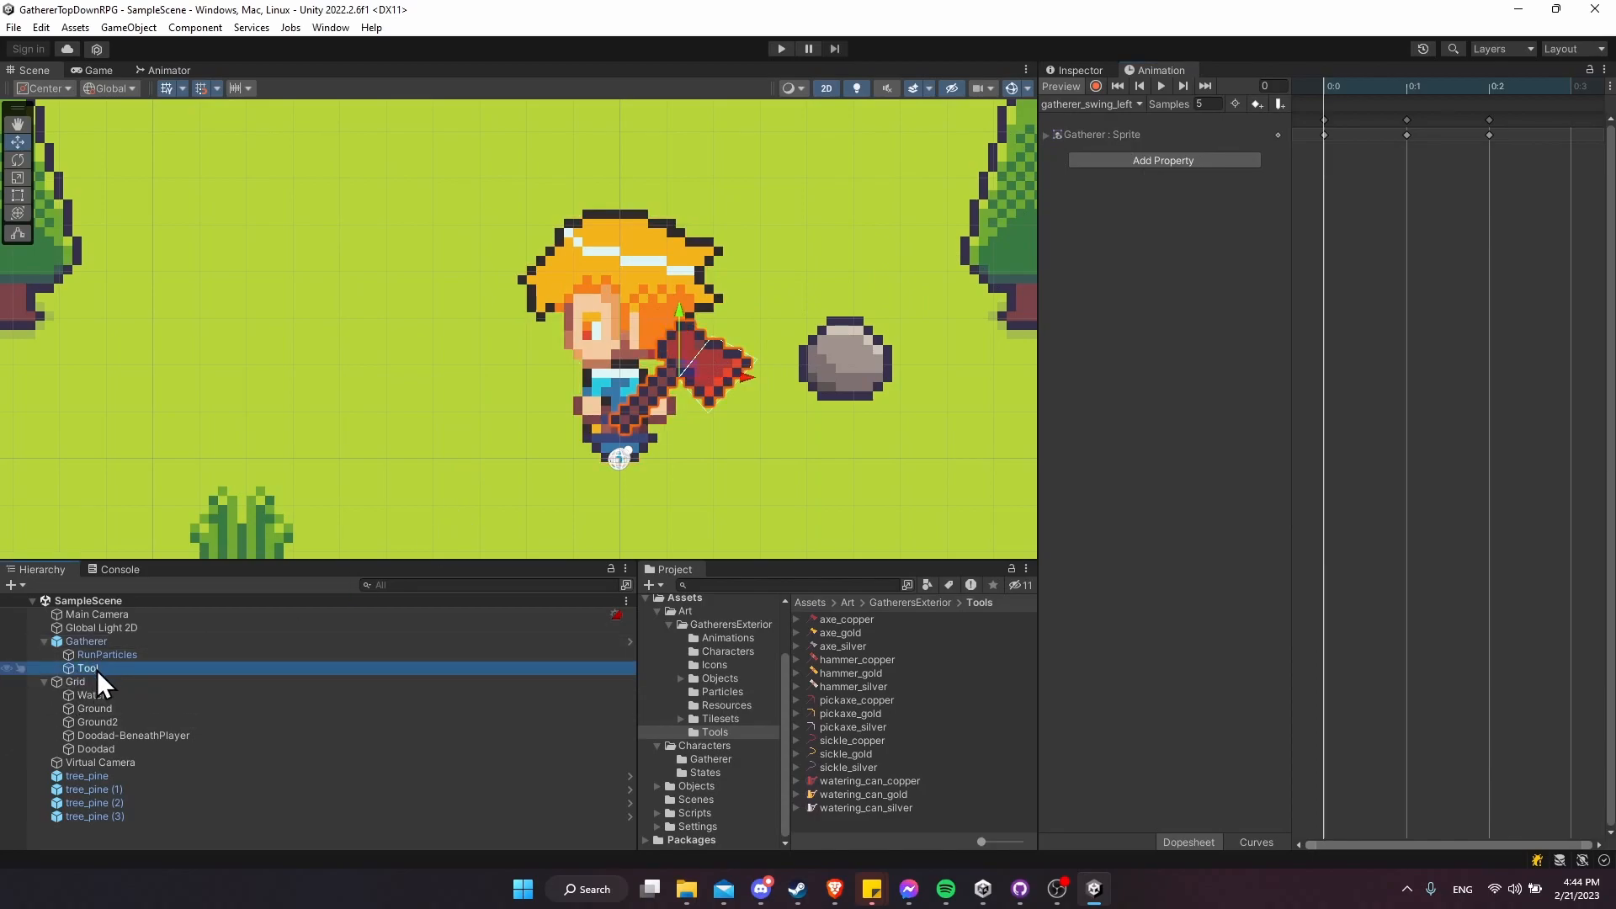
pyautogui.click(1096, 87)
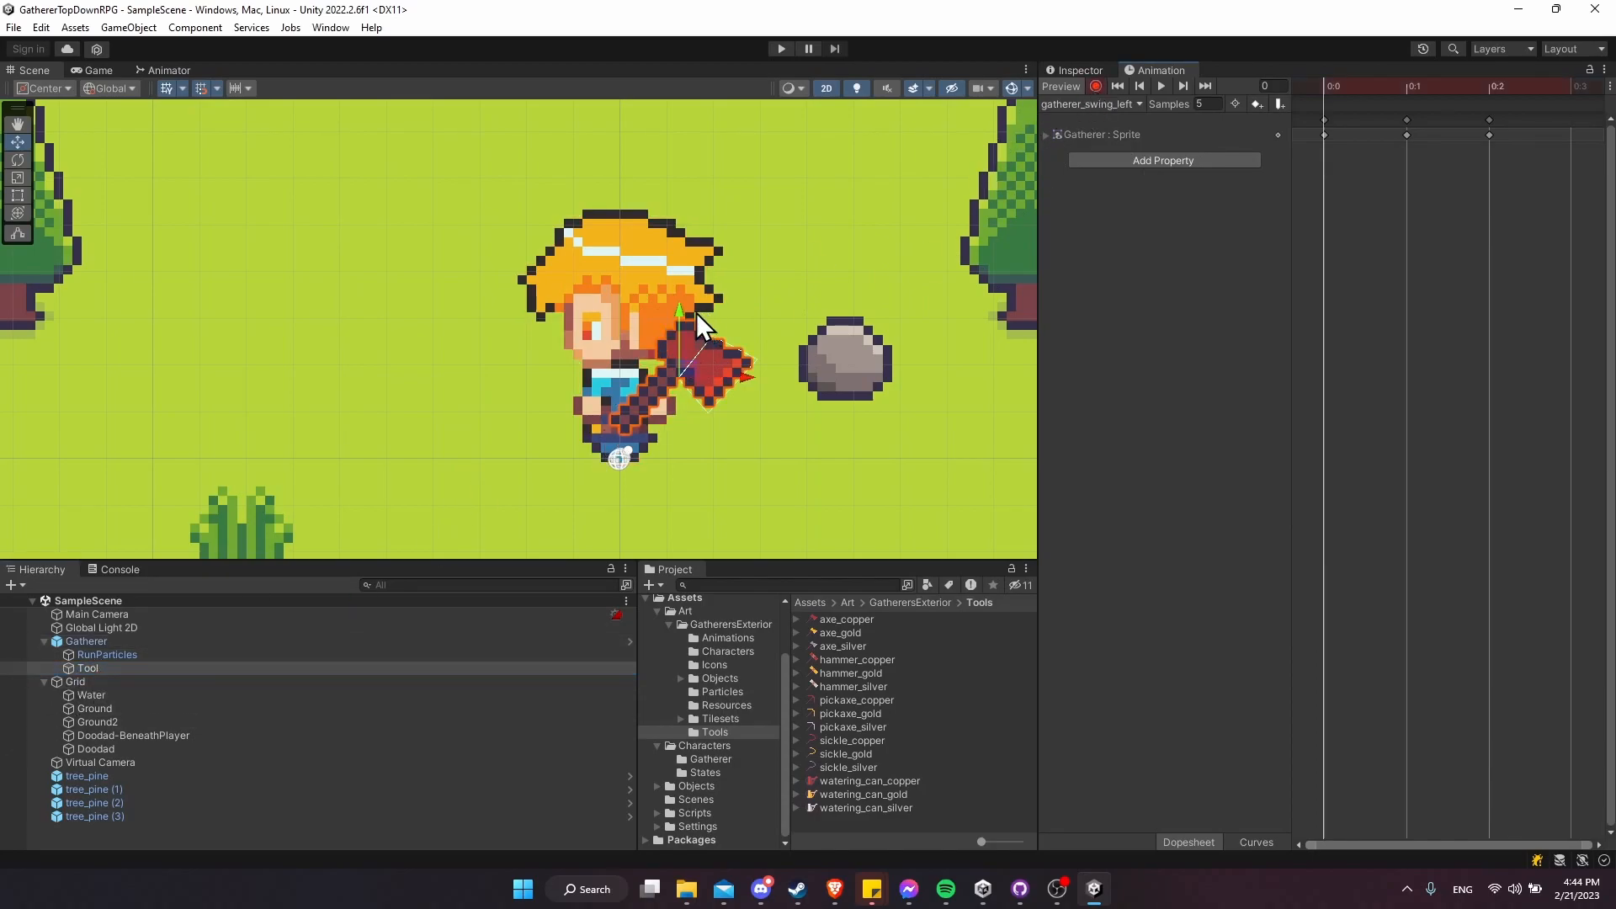
pyautogui.moveTo(680, 315); pyautogui.dragTo(684, 298)
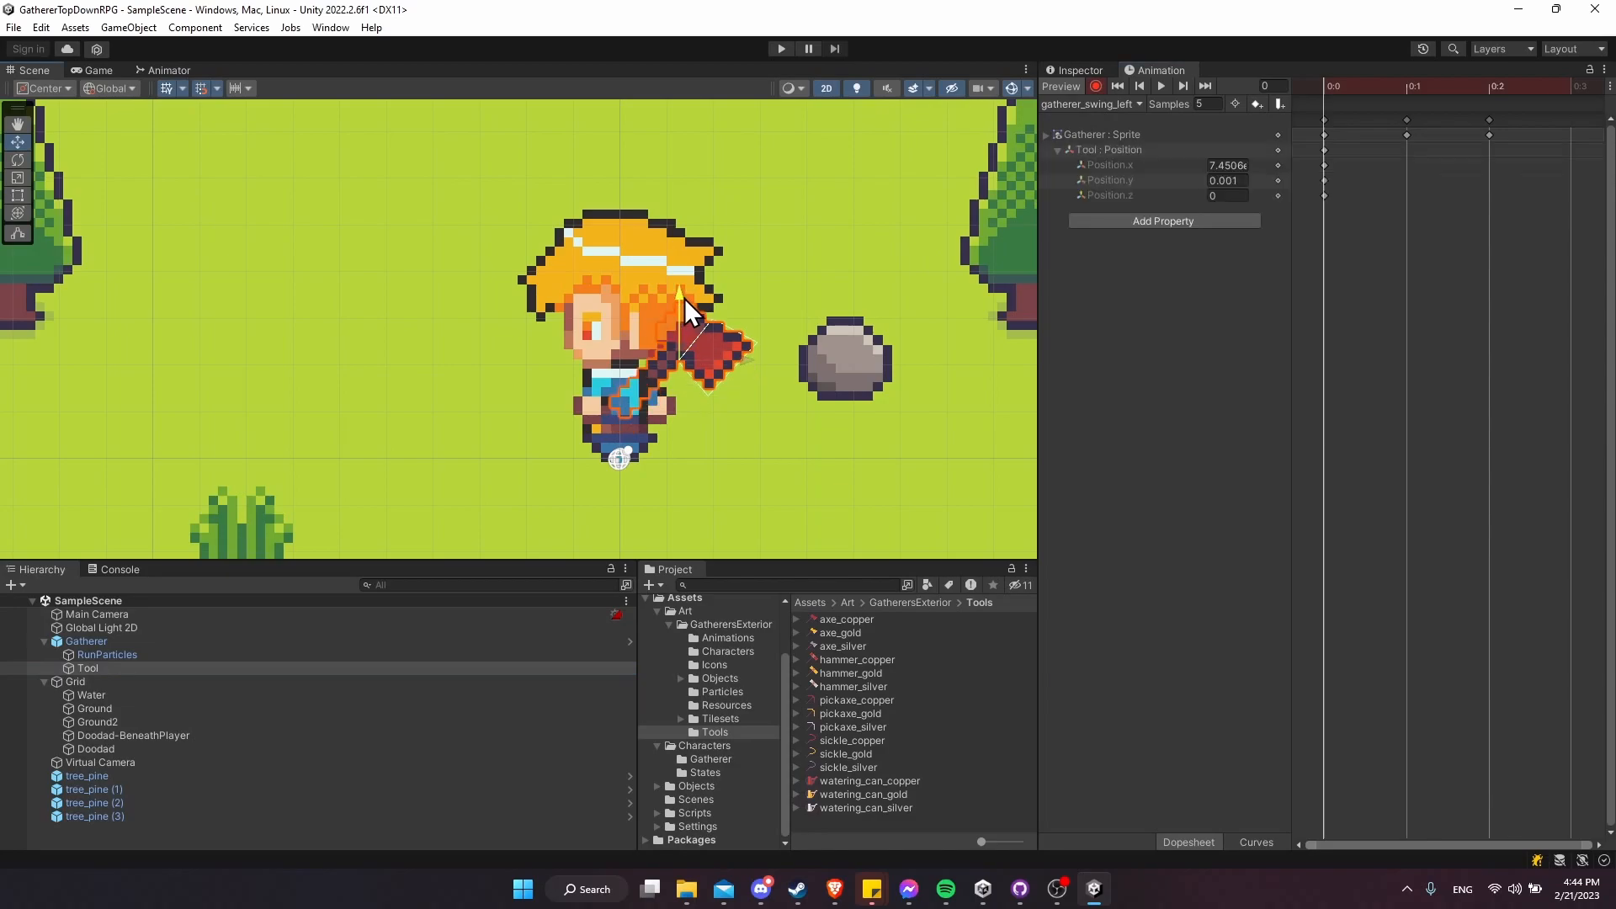
pyautogui.moveTo(733, 350); pyautogui.dragTo(786, 335)
pyautogui.press('e')
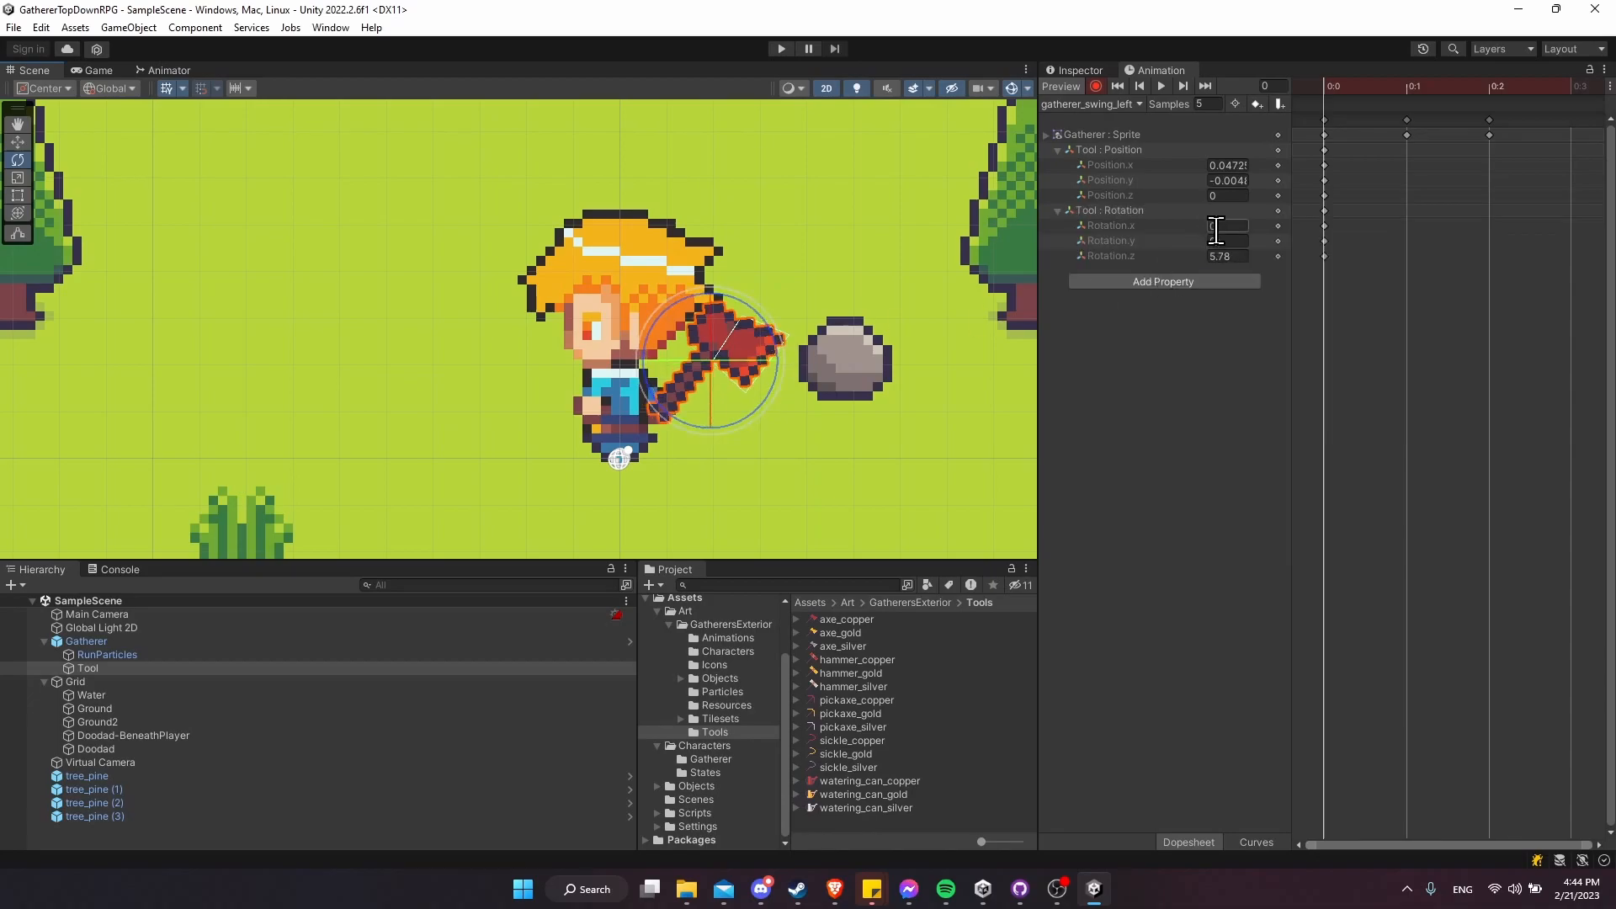
pyautogui.press('Tab')
pyautogui.write('180')
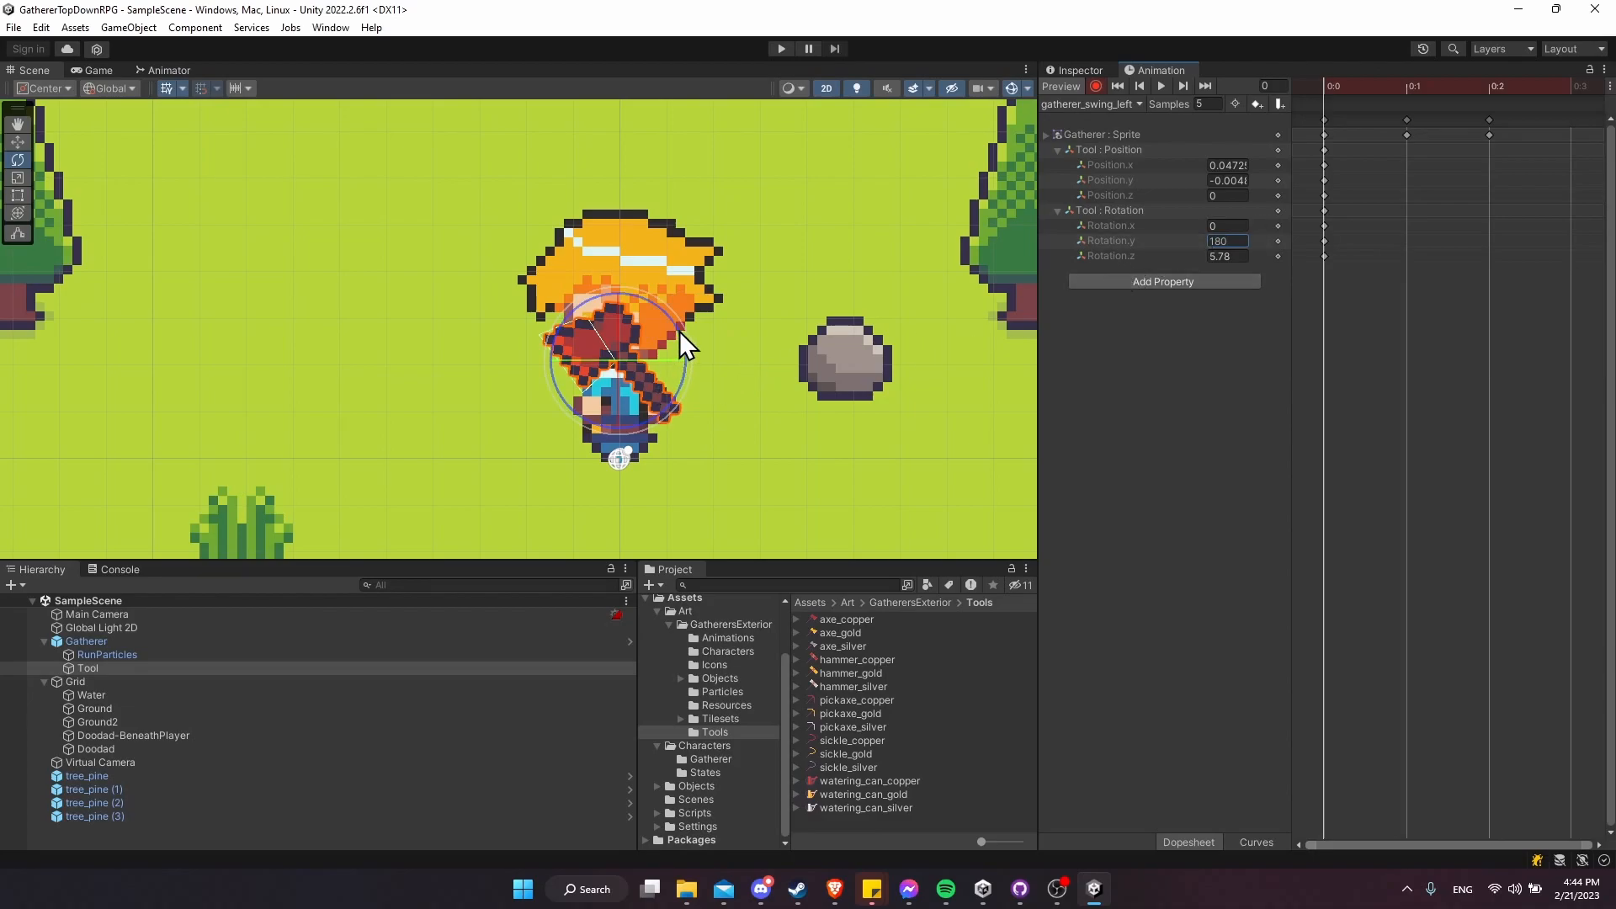
# - Rotate the mirrored Tool at frame 0 to about 99.2 on Z and place it at about X -0.0175, Y 0.062
pyautogui.moveTo(680, 331); pyautogui.dragTo(608, 583)
pyautogui.press('w')
pyautogui.moveTo(684, 361); pyautogui.dragTo(778, 357)
pyautogui.press('e')
# - At frame 1 of gatherer_swing_left, rotate the Tool to about 133.65 on Z and place it at about X 0.0133, Y 0.1234
pyautogui.click(1396, 85)
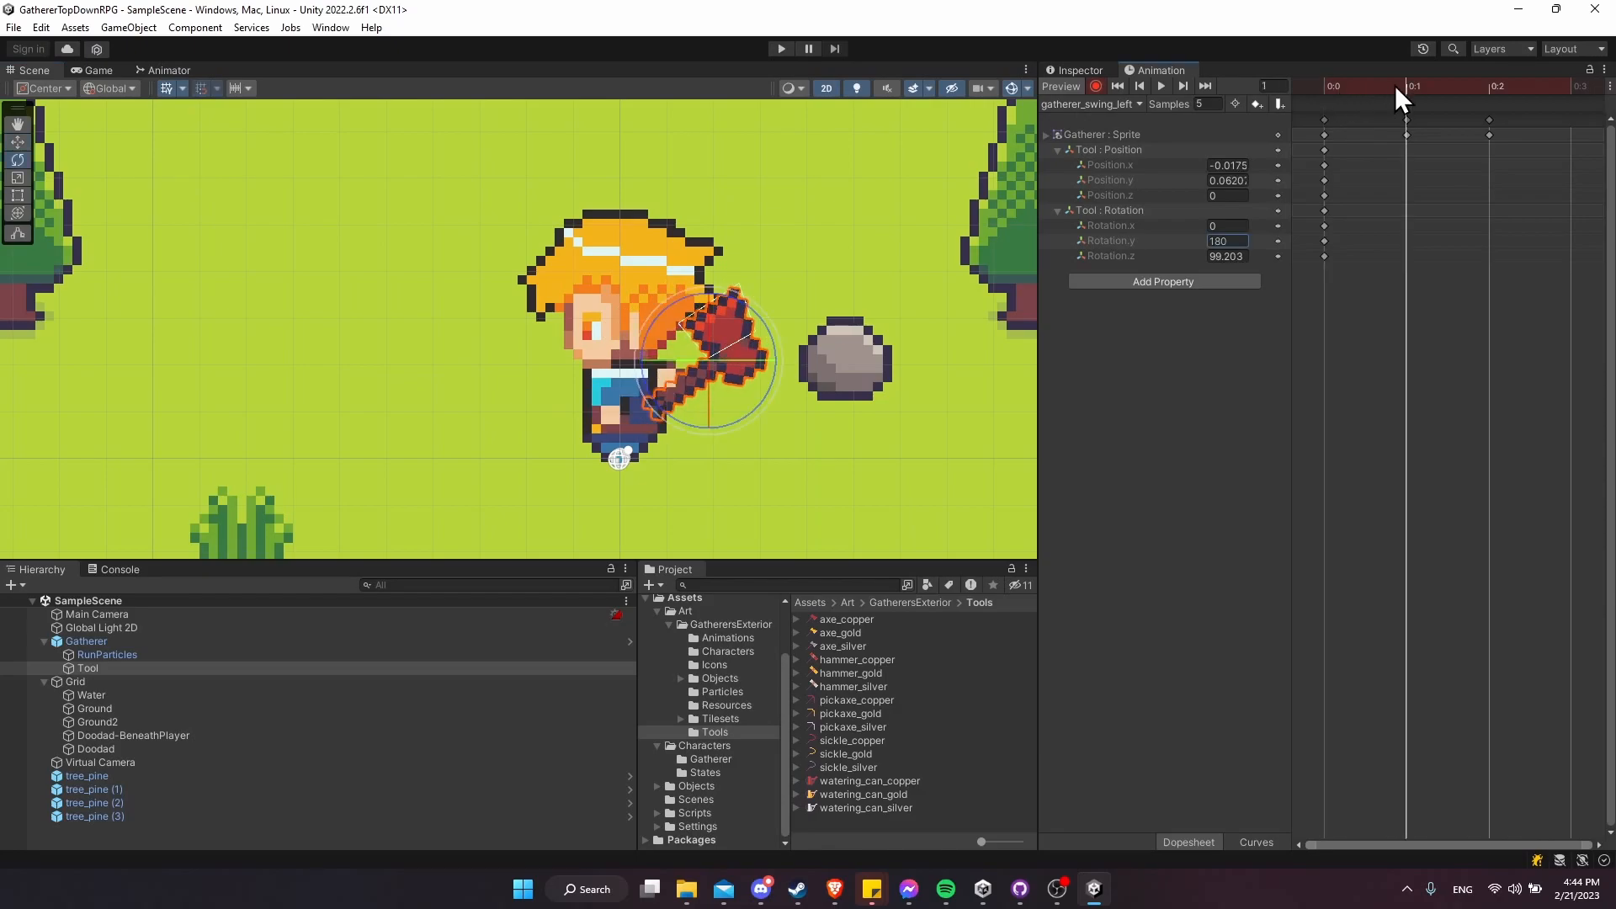
pyautogui.click(1478, 85)
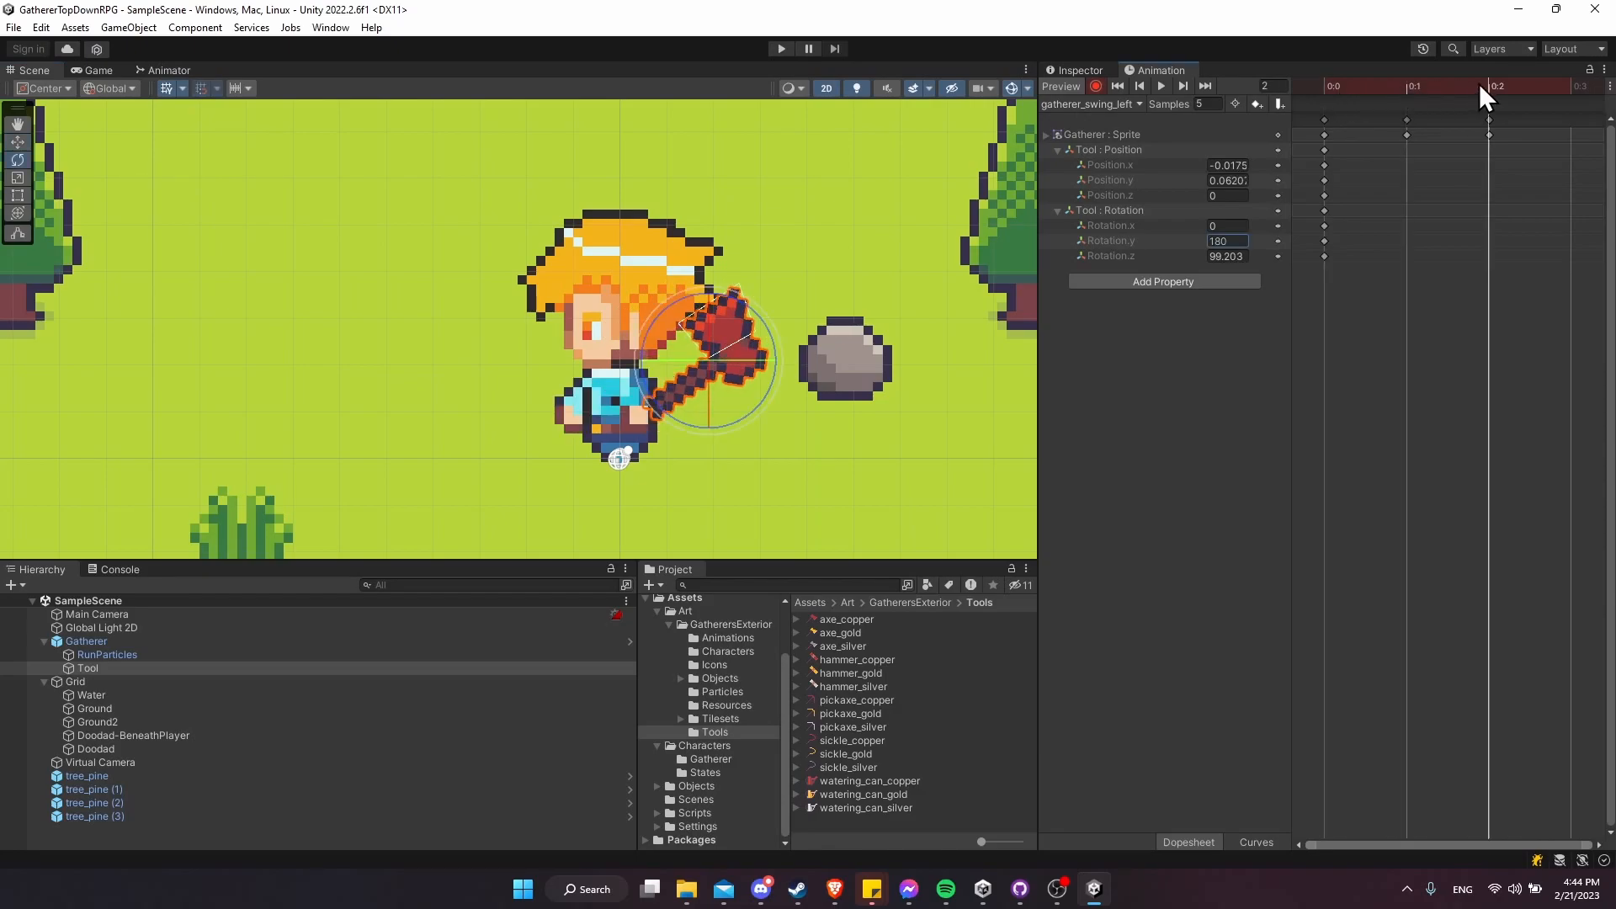
pyautogui.click(1326, 91)
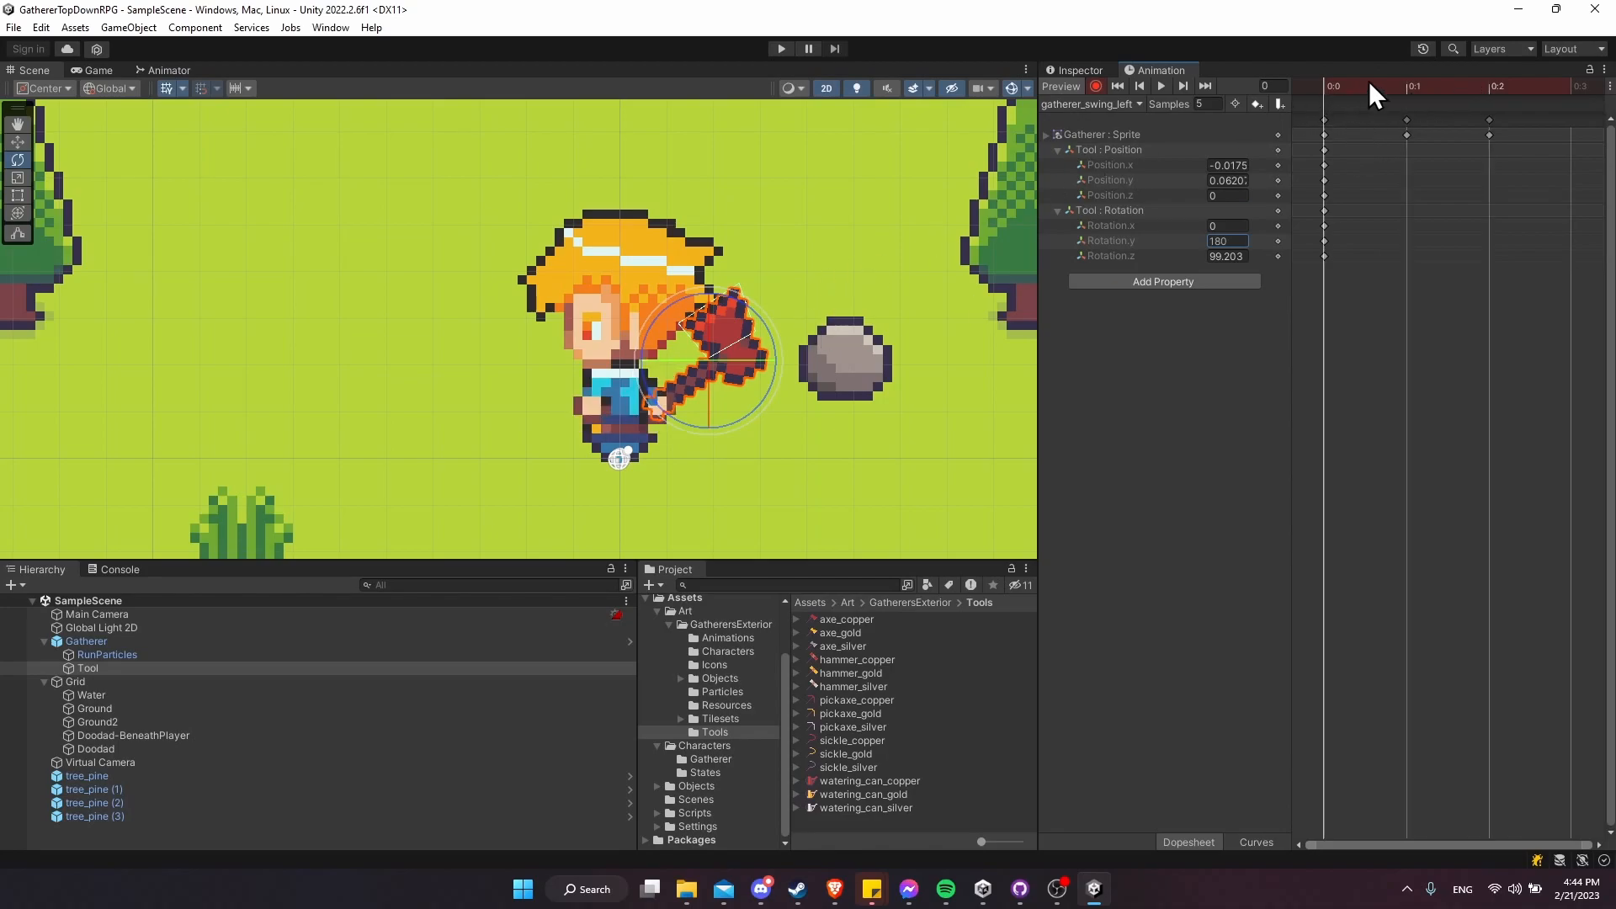
pyautogui.click(1406, 84)
pyautogui.press('w')
pyautogui.moveTo(711, 301); pyautogui.dragTo(809, 337)
pyautogui.press('e')
pyautogui.press('w')
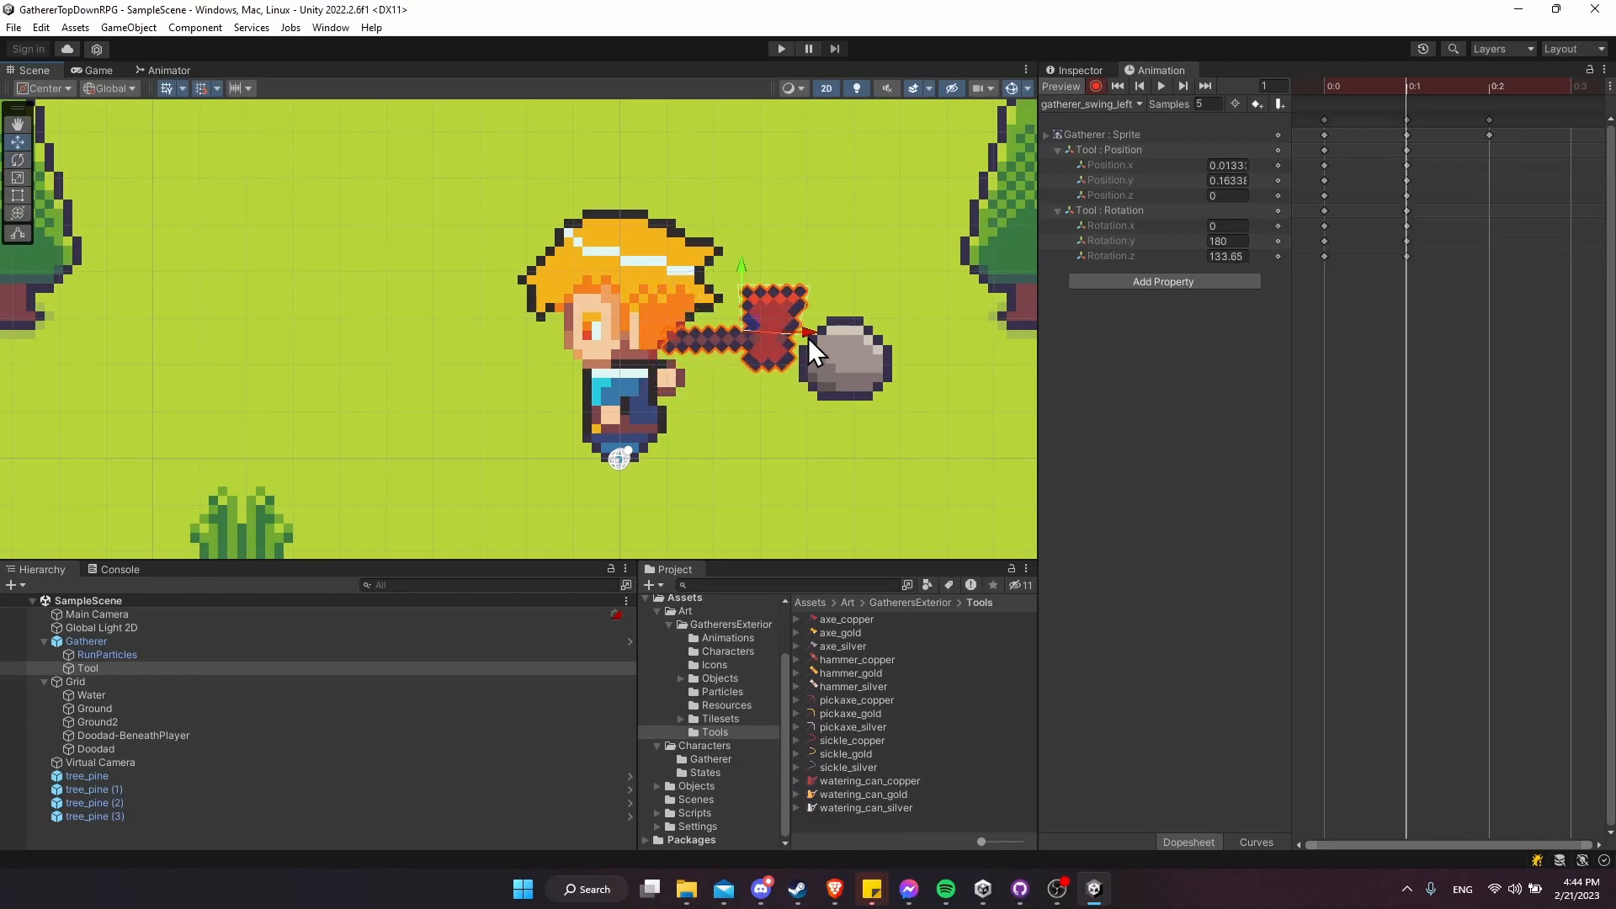
pyautogui.moveTo(742, 263); pyautogui.dragTo(743, 300)
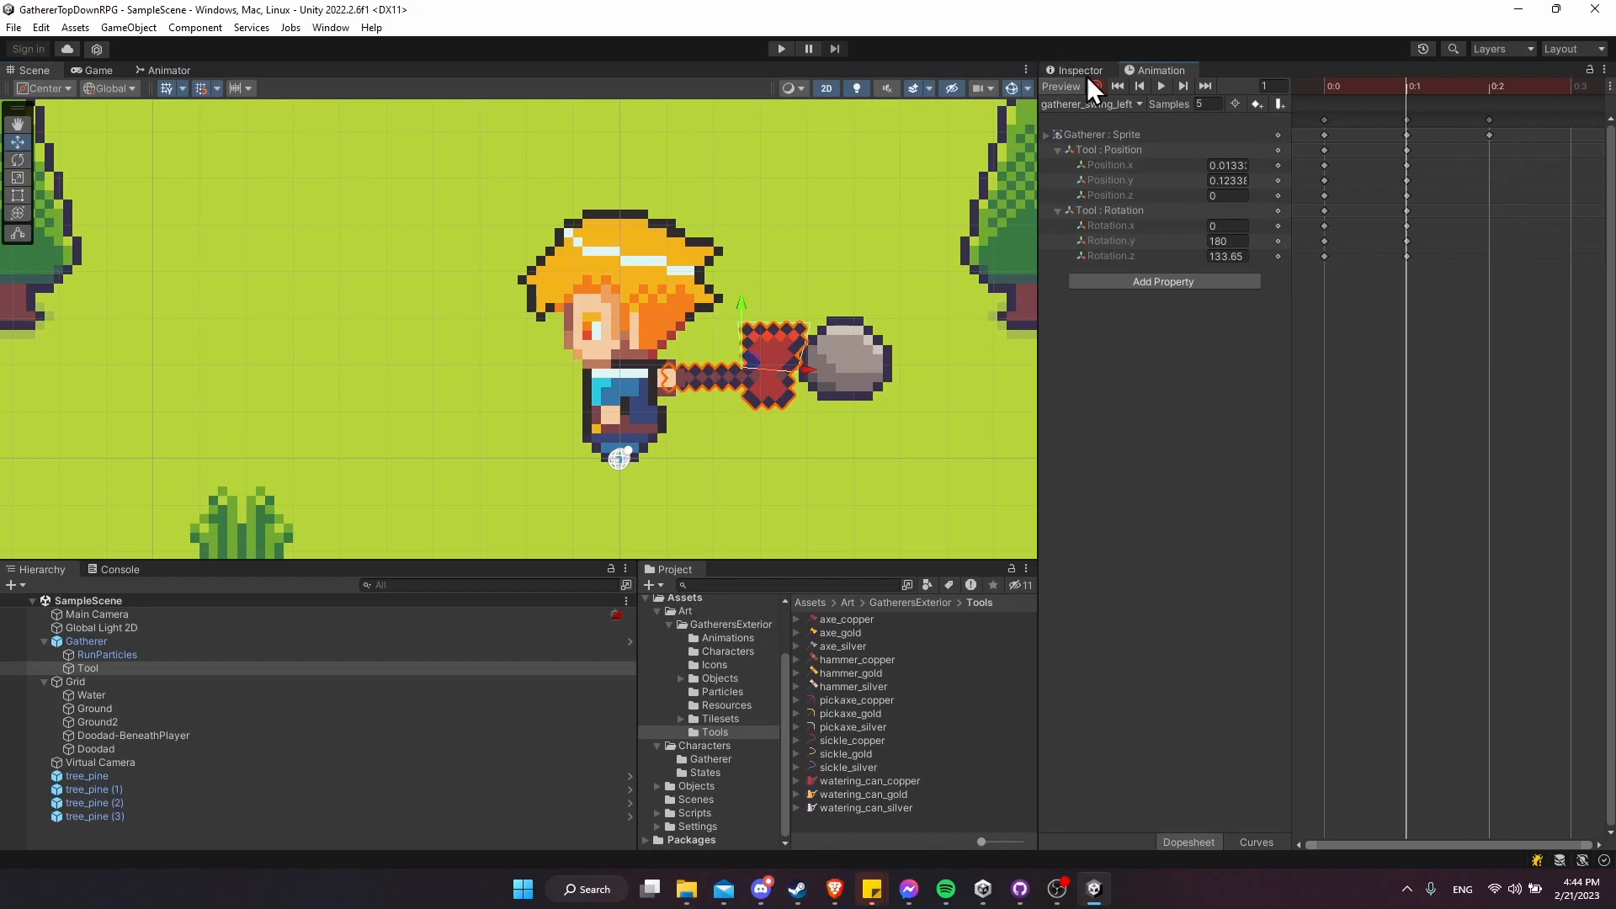
# - At frame 2, move the Tool in front of the character, rotate it to about -6.6 on Z, and fit its handle to the hand
pyautogui.click(1492, 86)
pyautogui.moveTo(804, 367); pyautogui.dragTo(215, 144)
pyautogui.press('e')
pyautogui.press('w')
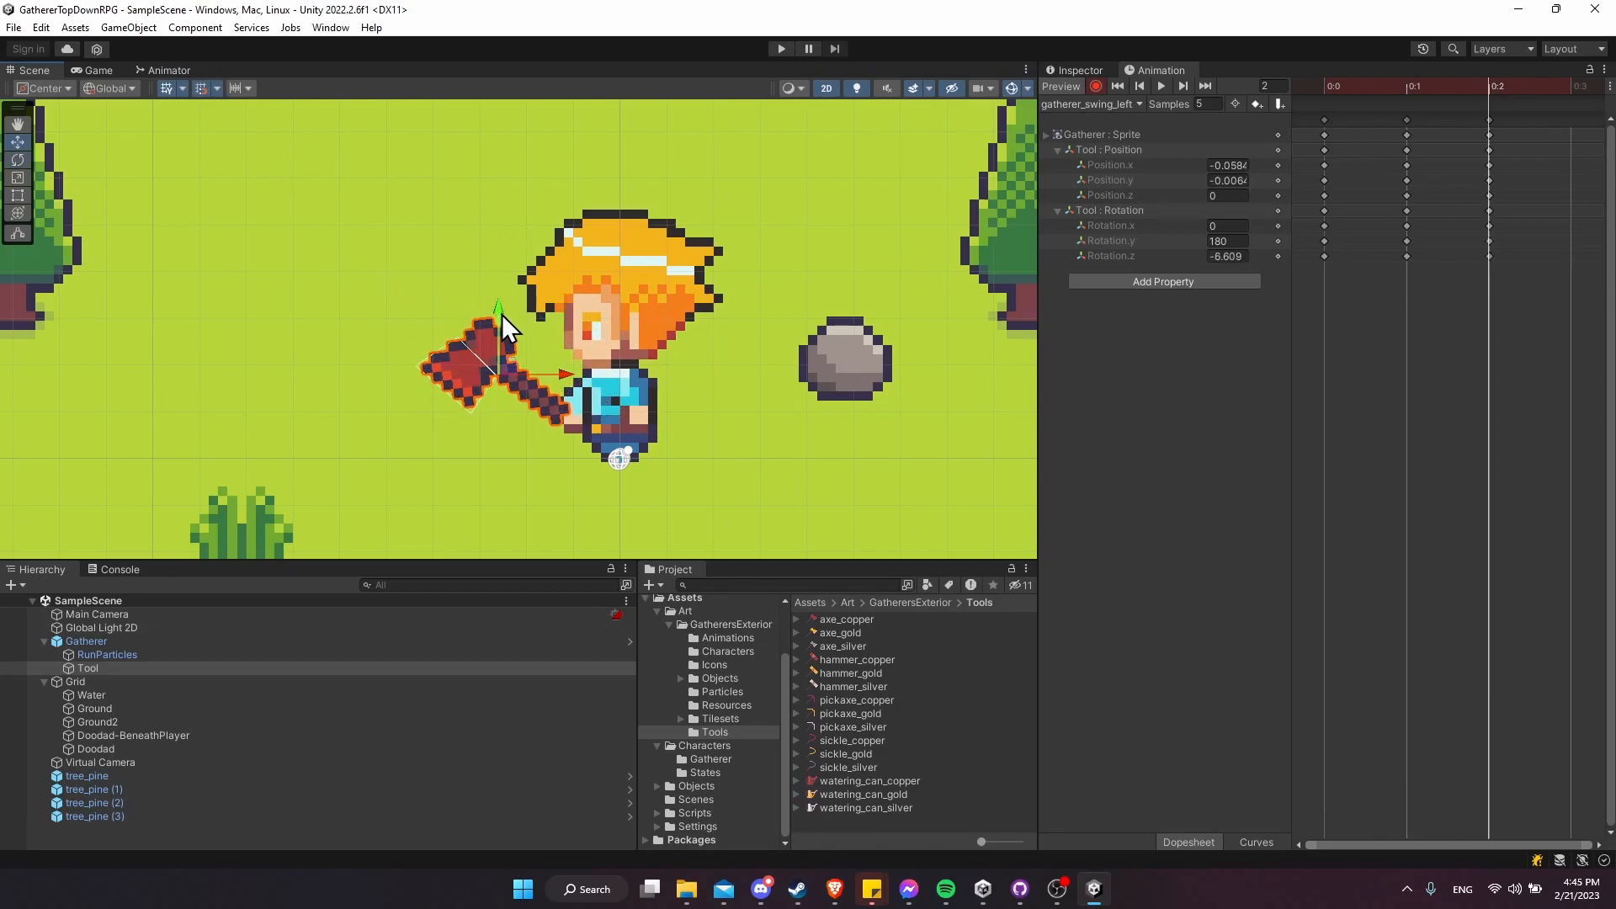
pyautogui.moveTo(568, 375); pyautogui.dragTo(582, 375)
pyautogui.moveTo(511, 307); pyautogui.dragTo(513, 316)
pyautogui.click(1334, 84)
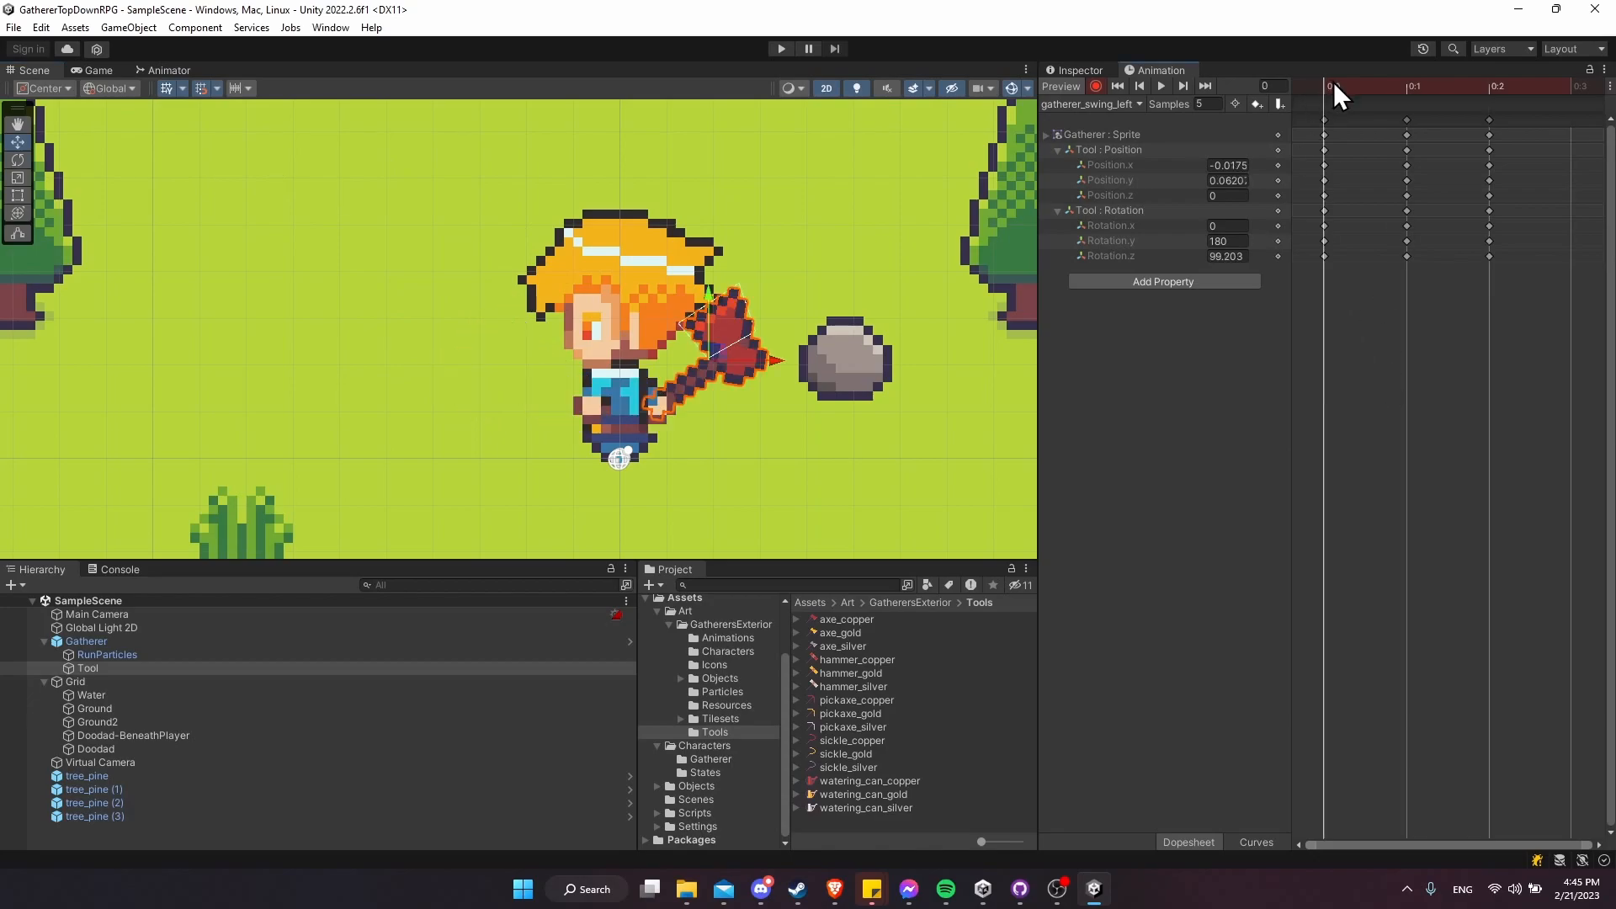
# - Set both tangents of all Tool position and rotation keys in gatherer_swing_left to Constant and play the clip to check the change
pyautogui.click(1159, 88)
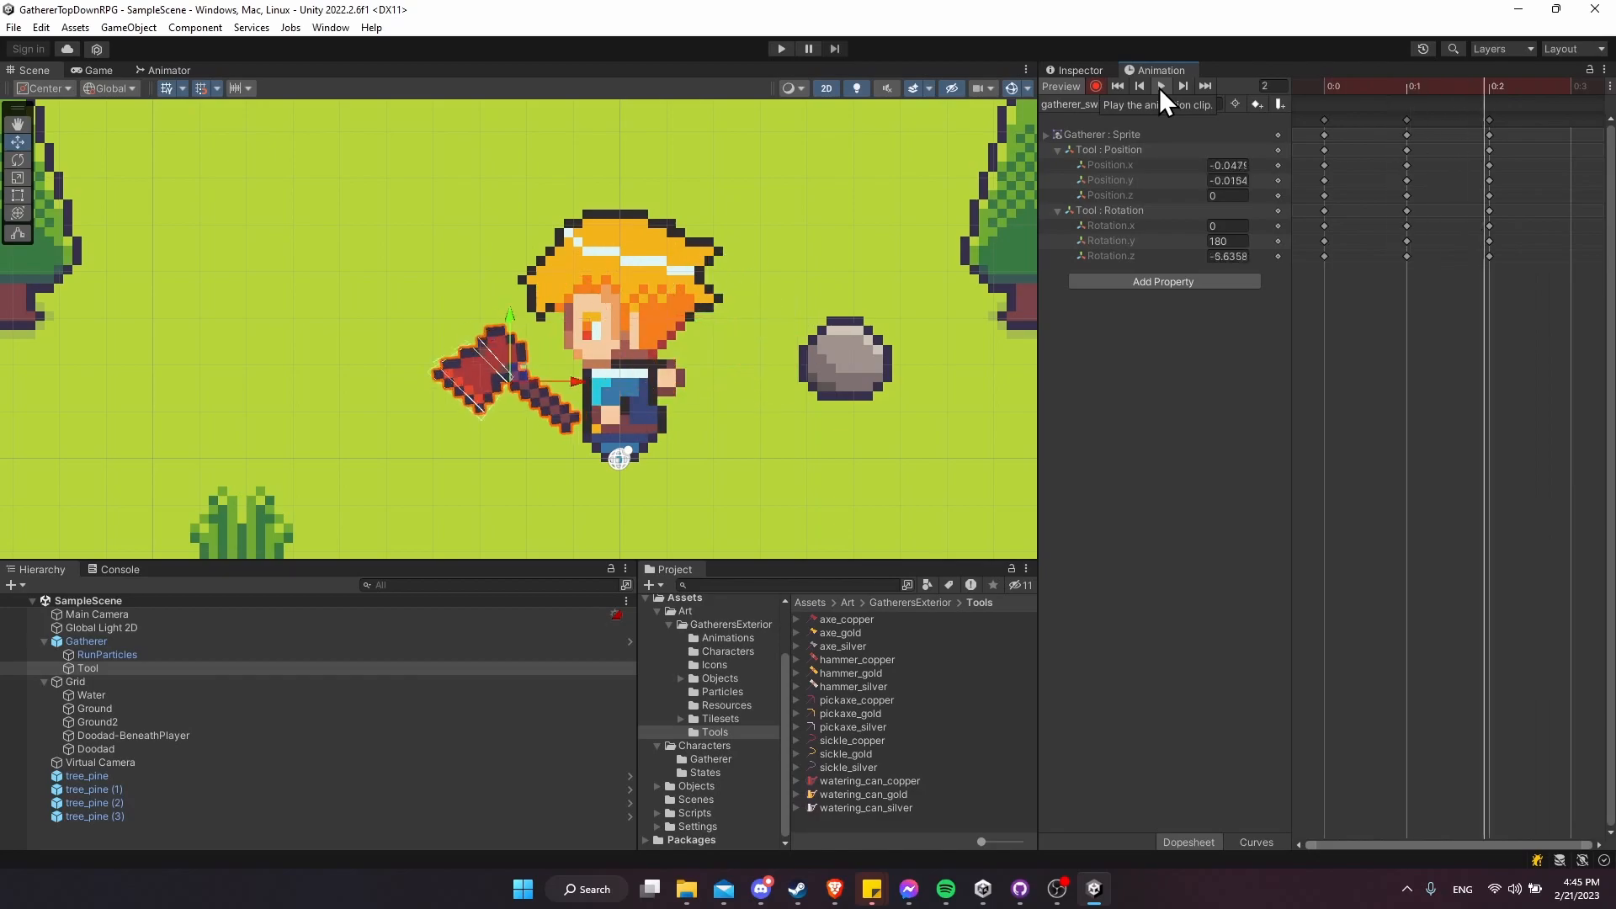
pyautogui.scroll(-2, 576, 362)
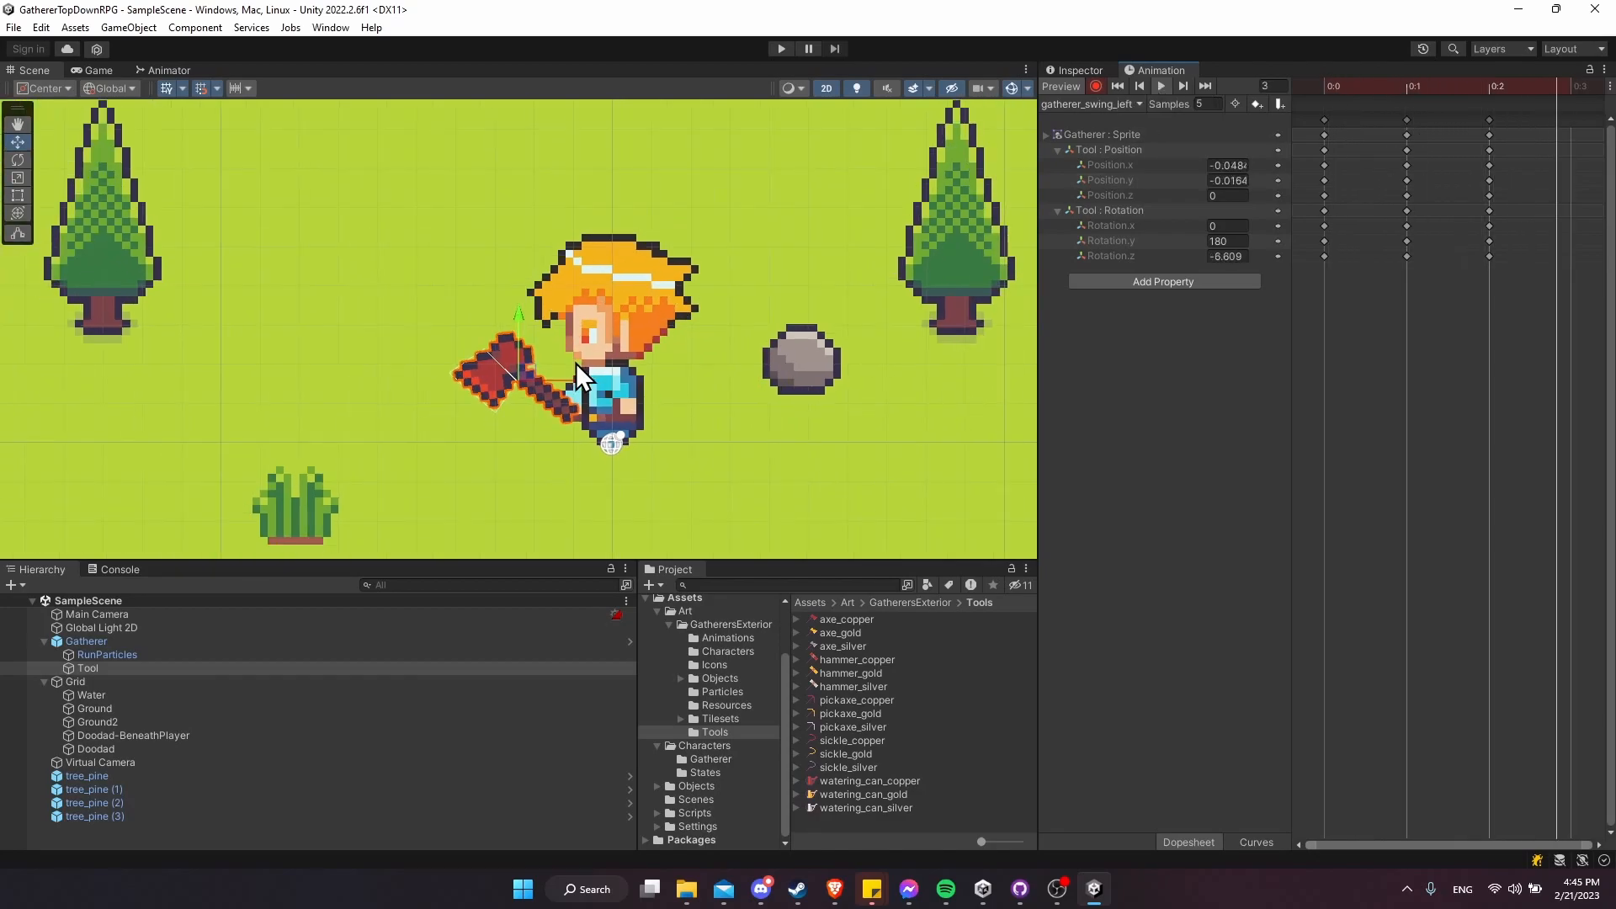
pyautogui.click(1159, 87)
pyautogui.moveTo(1553, 279); pyautogui.dragTo(1319, 152)
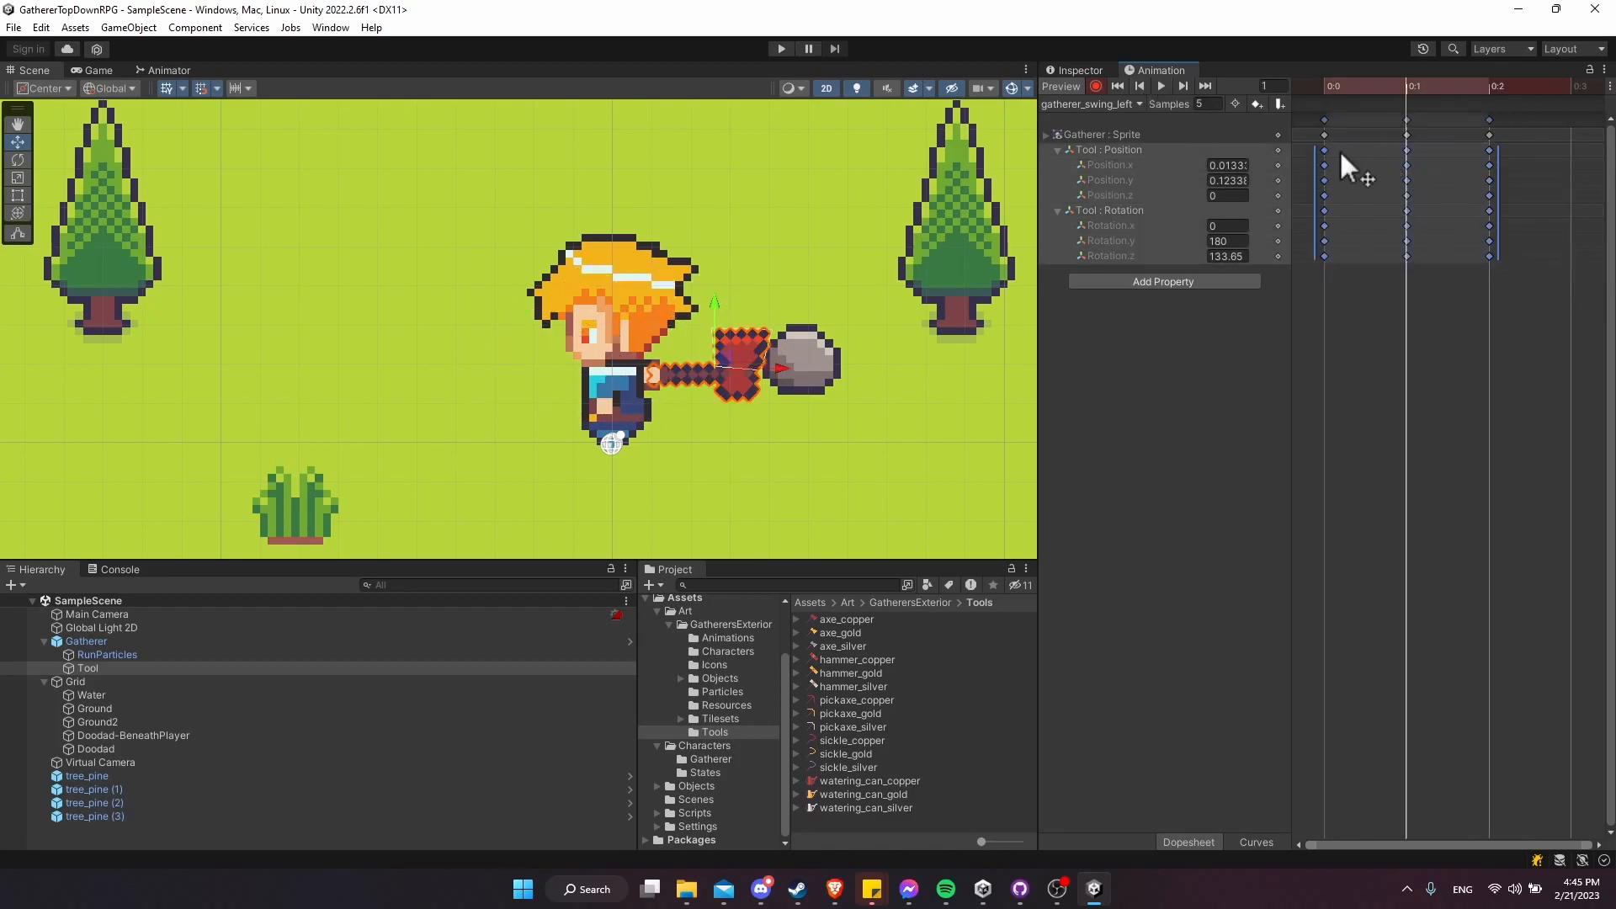
pyautogui.rightClick(1327, 165)
pyautogui.moveTo(1412, 364)
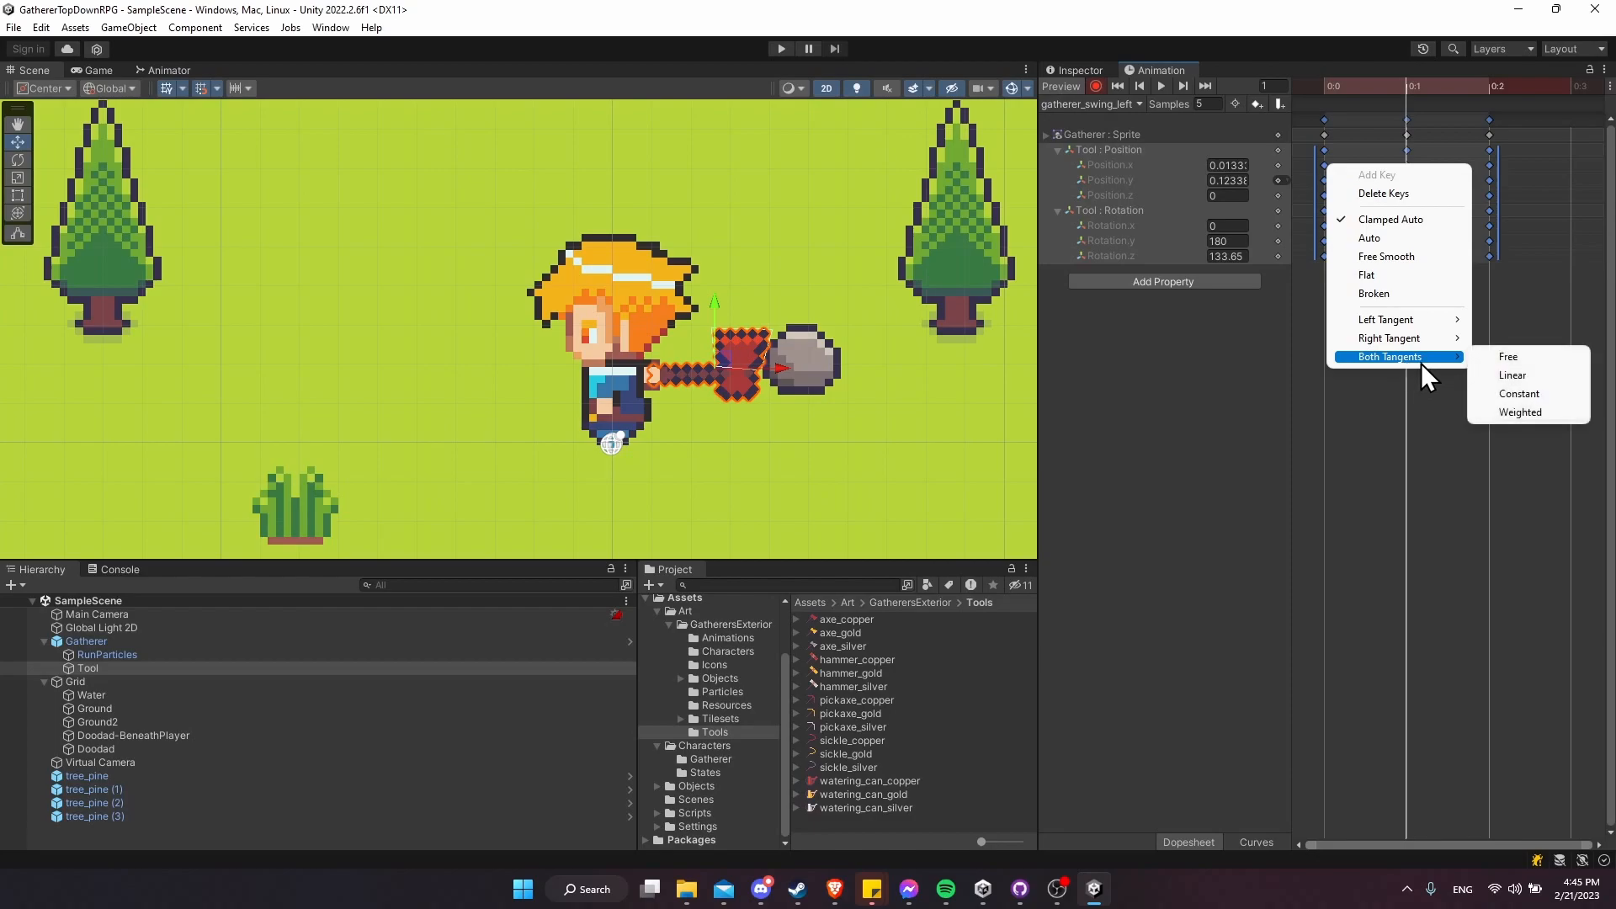
pyautogui.click(1508, 393)
pyautogui.click(1438, 376)
pyautogui.click(1163, 86)
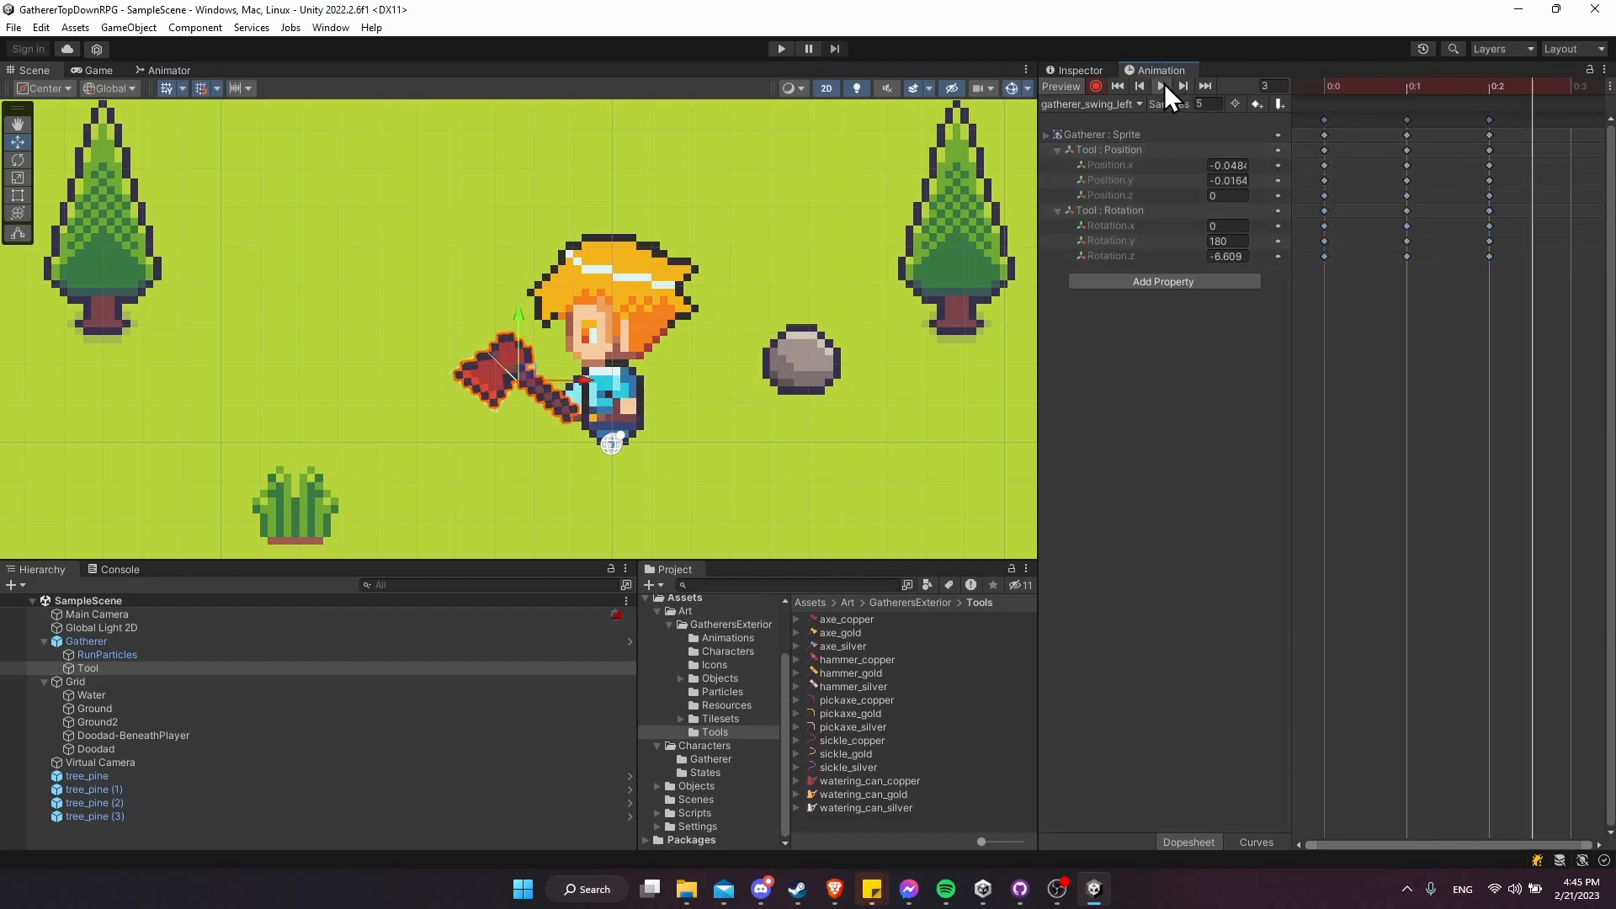
pyautogui.scroll(-2, 916, 278)
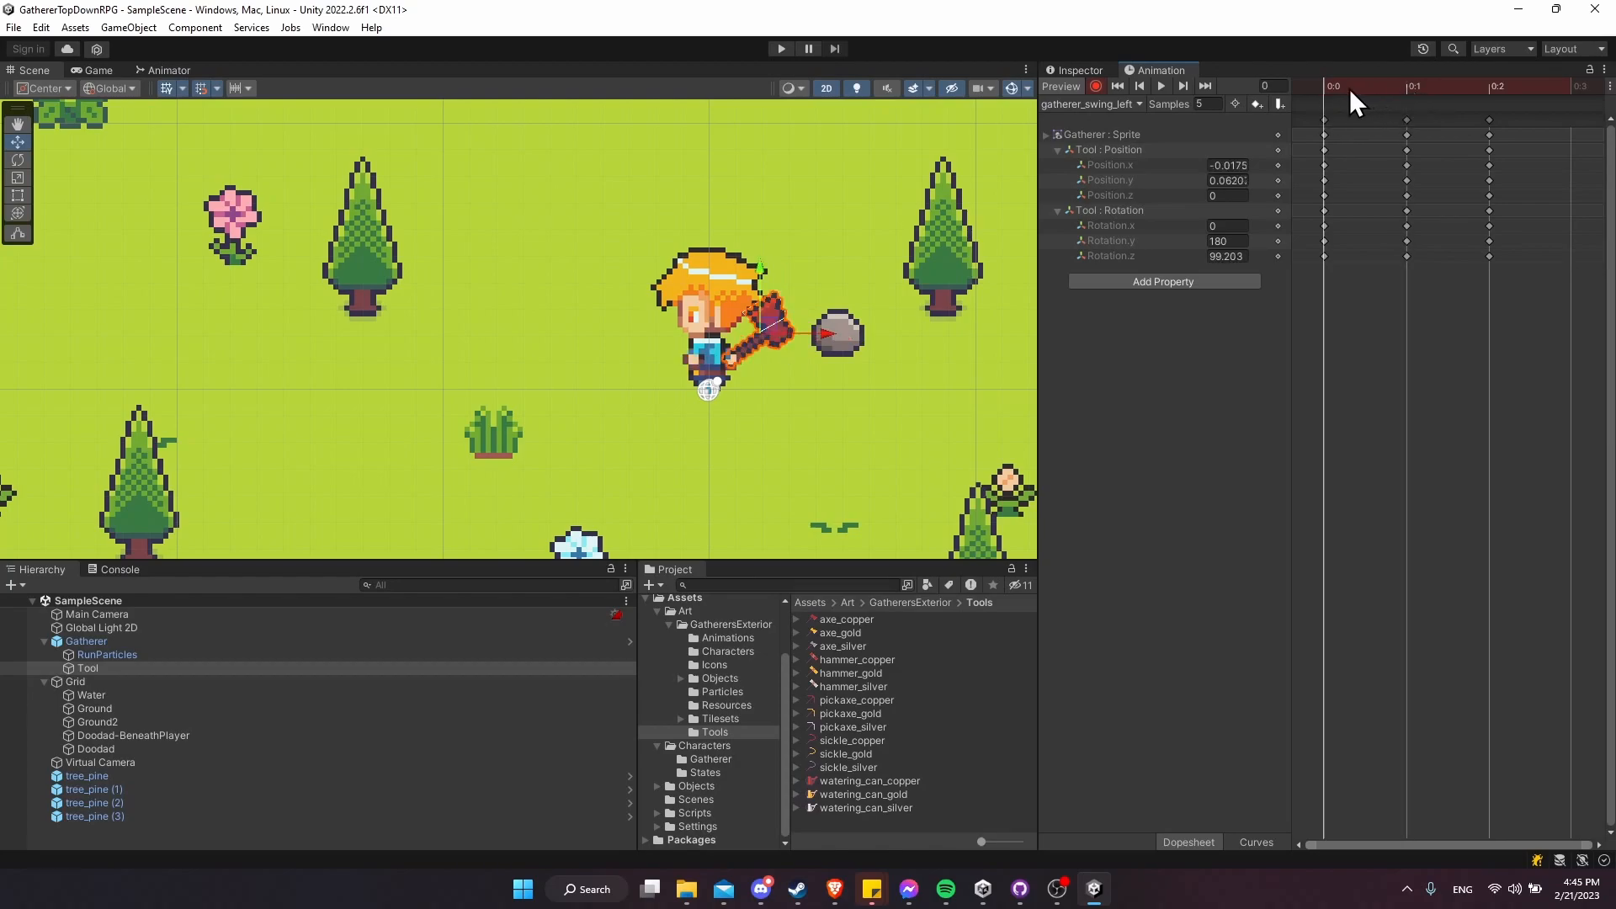
# - At frame 0 of gatherer_swing_left, rotate the Tool to about 54.2 on Z and place it at about X -0.004, Y 0.0155
pyautogui.scroll(5, 724, 326)
pyautogui.press('e')
pyautogui.press('w')
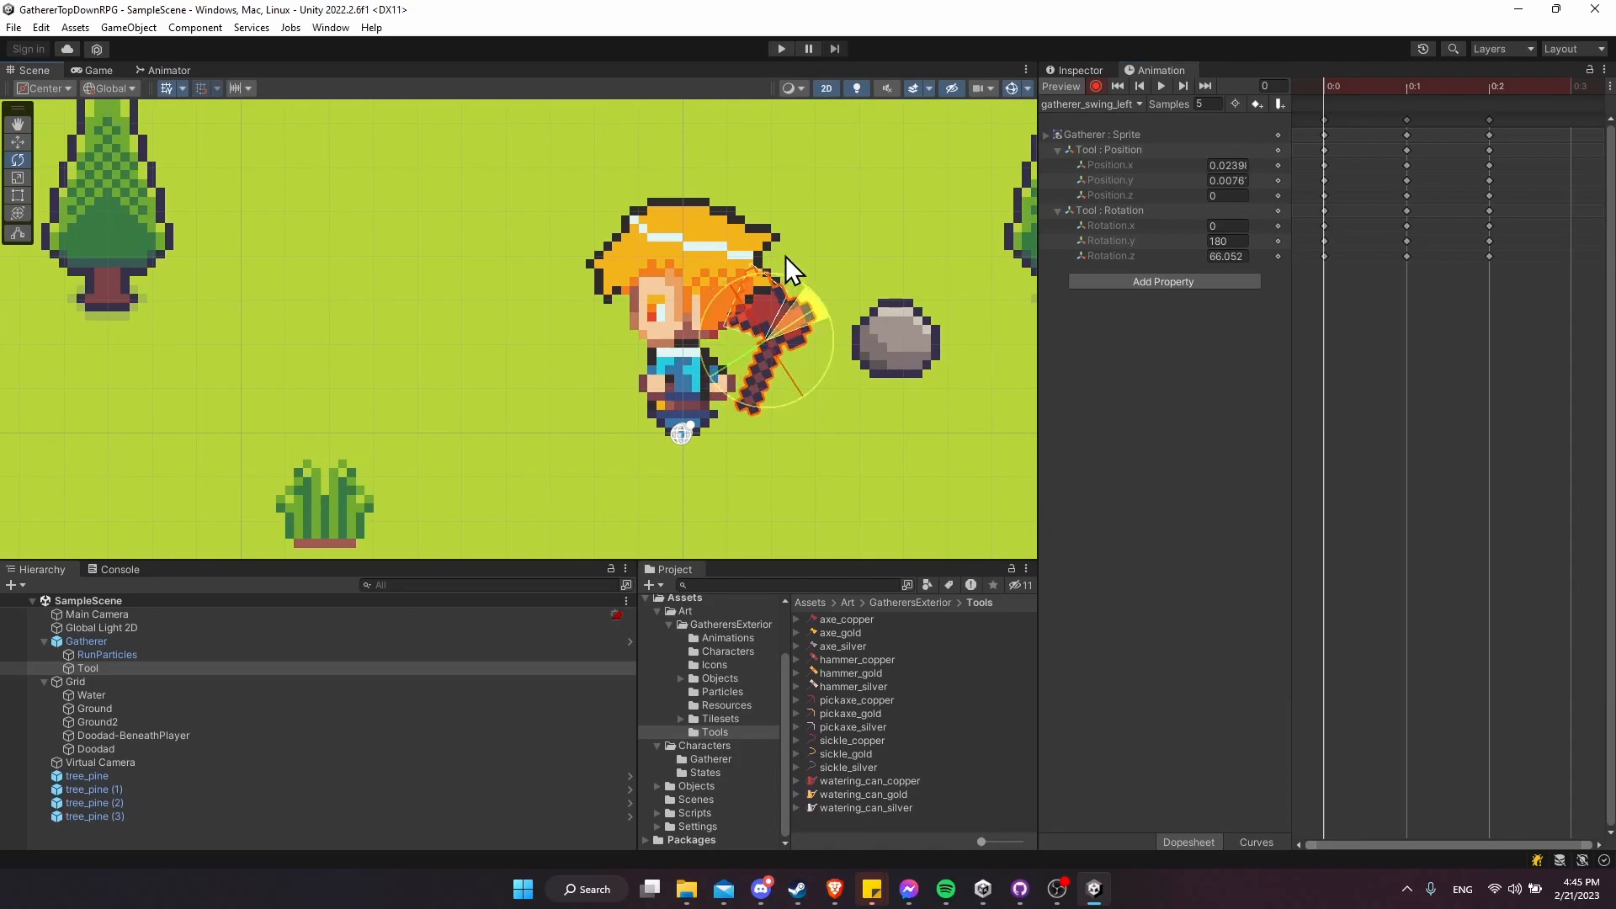
pyautogui.moveTo(829, 323); pyautogui.dragTo(802, 323)
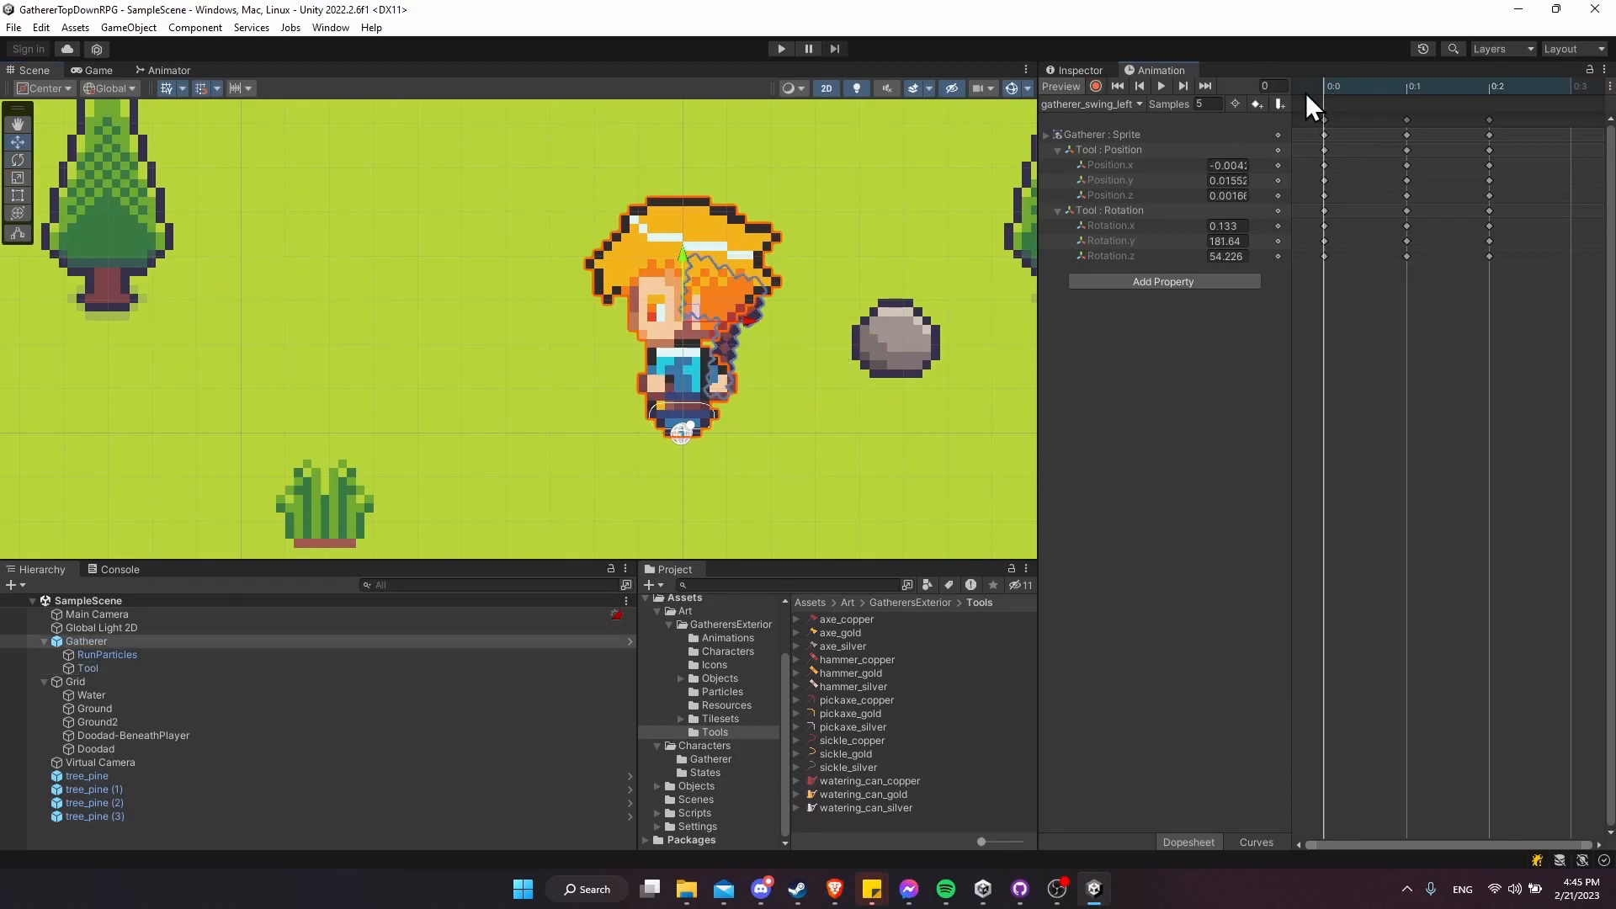
# - Play gatherer_swing_left and examine the Tool's motion and hand alignment around the character
pyautogui.scroll(-2, 712, 333)
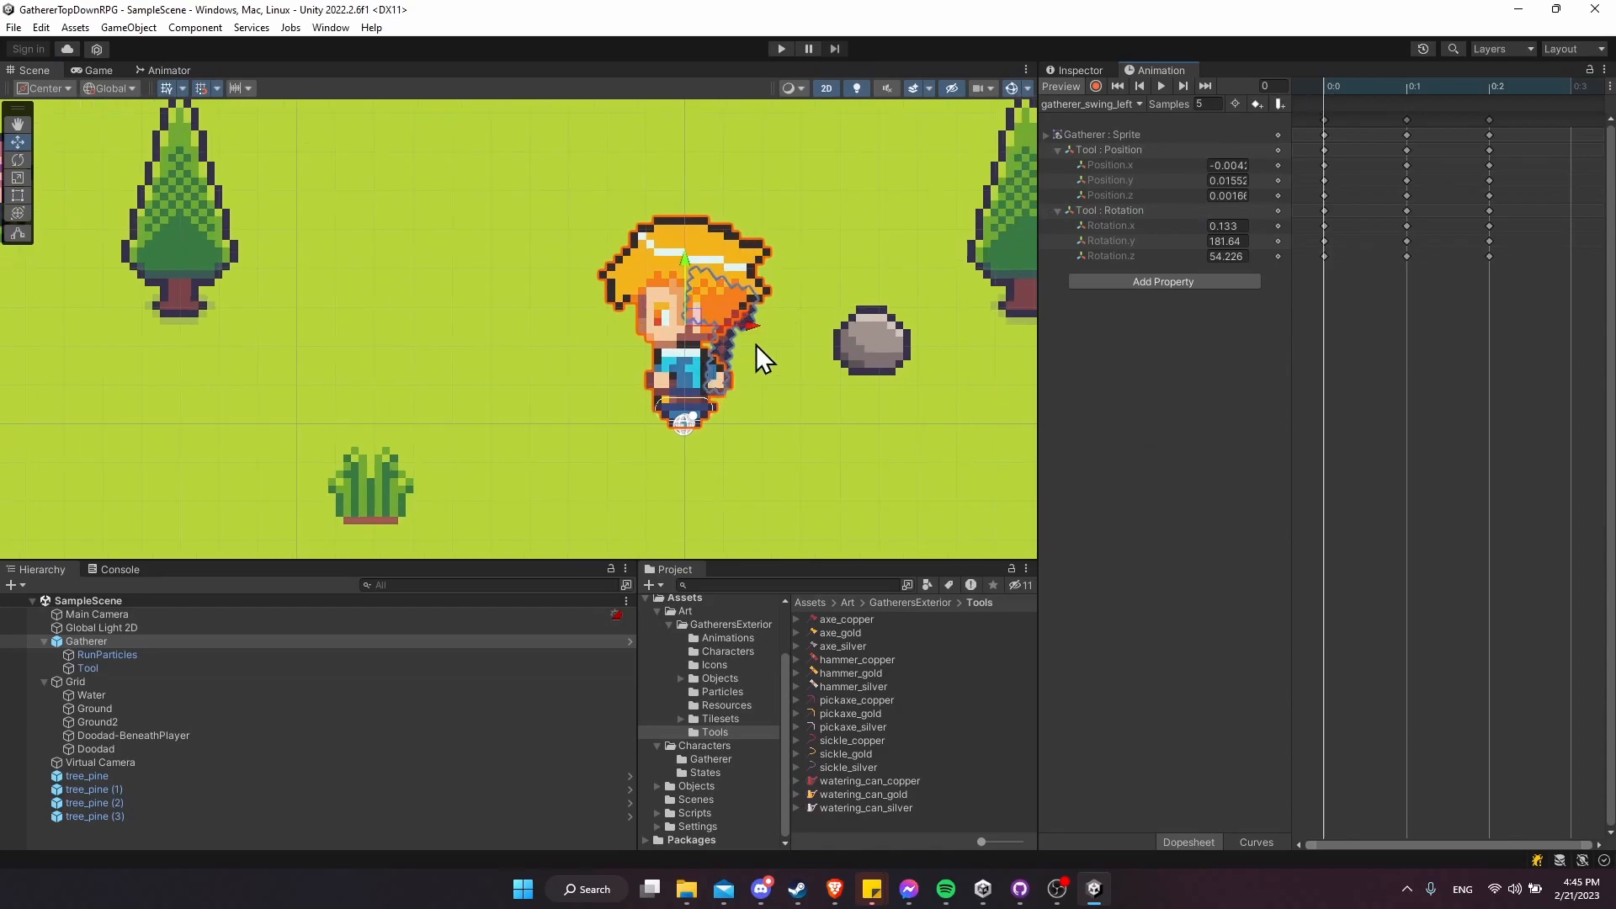
pyautogui.scroll(-1, 750, 354)
pyautogui.click(1160, 87)
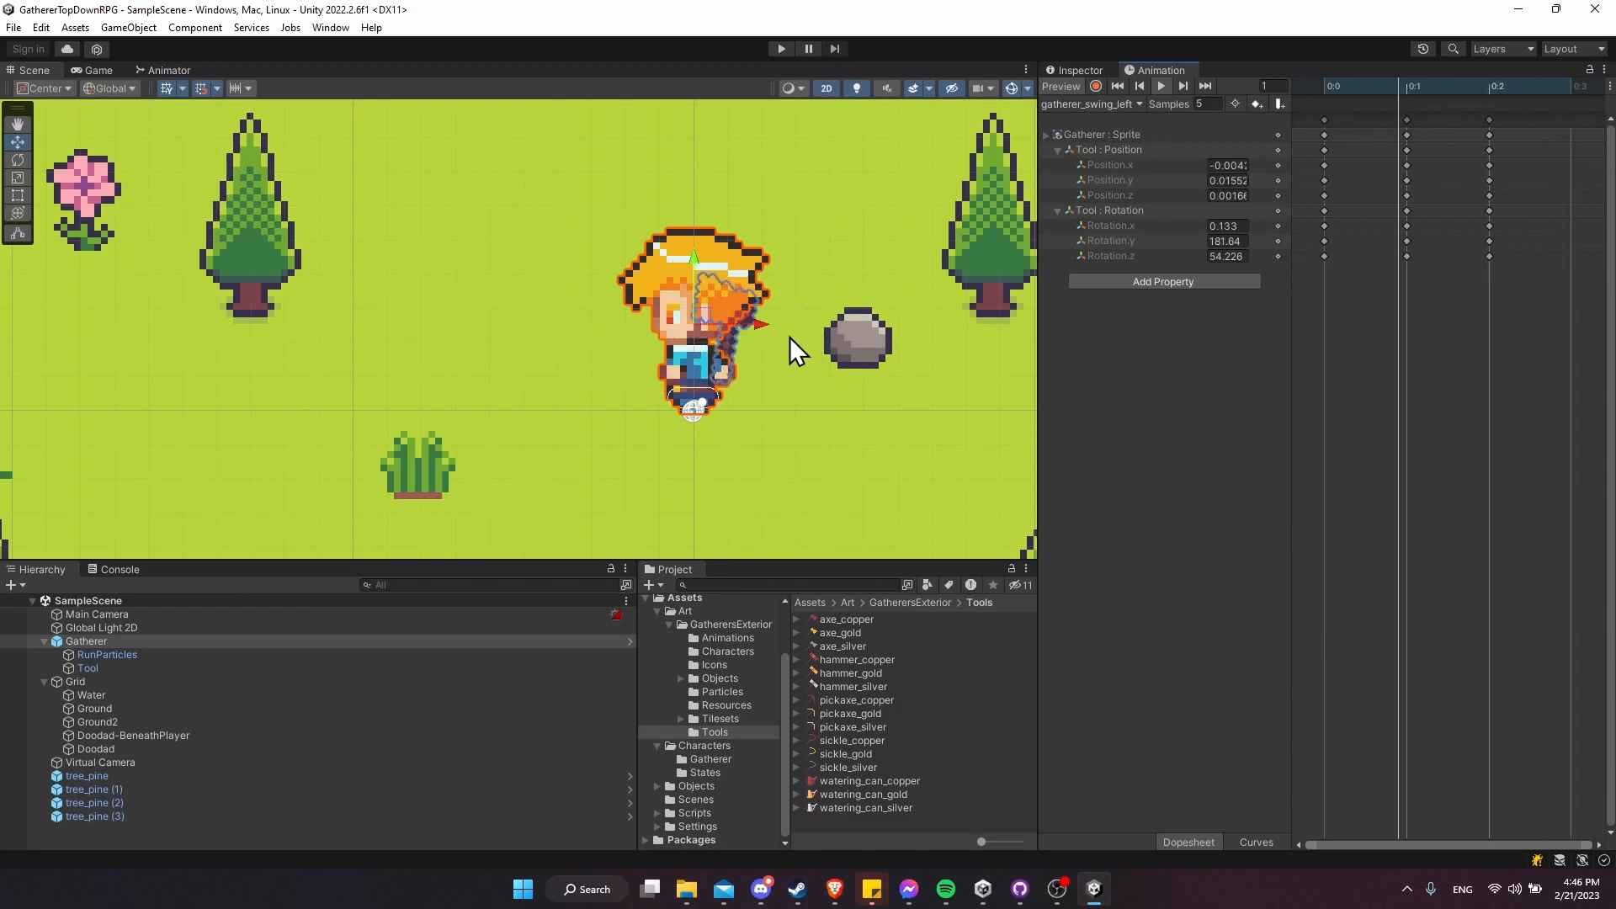
pyautogui.scroll(-2, 791, 337)
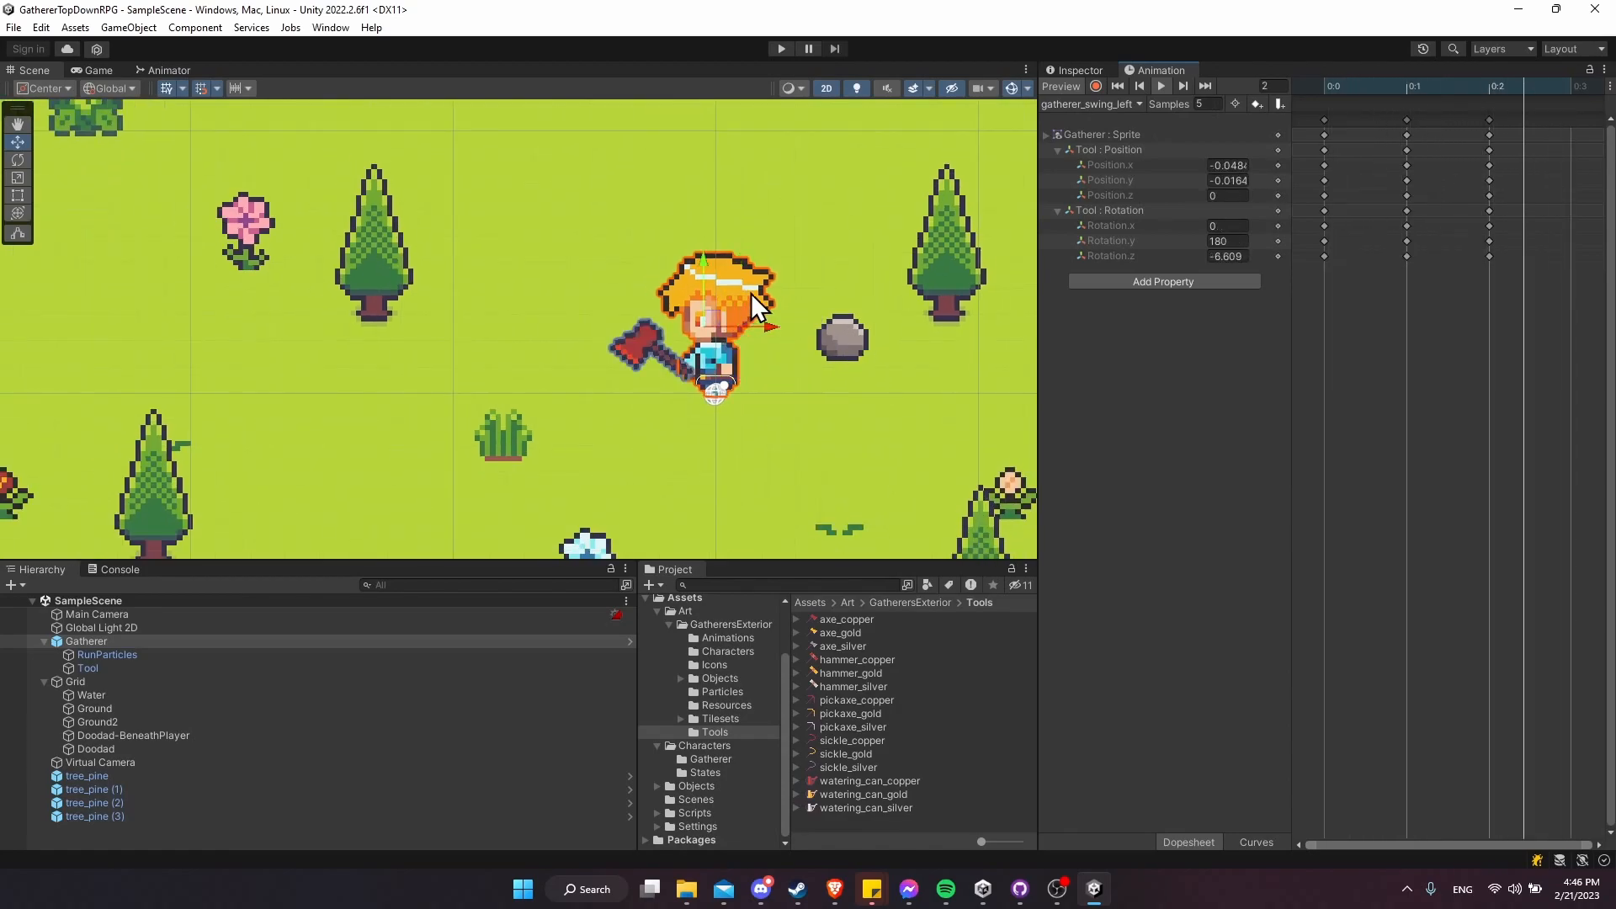
pyautogui.scroll(-2, 785, 360)
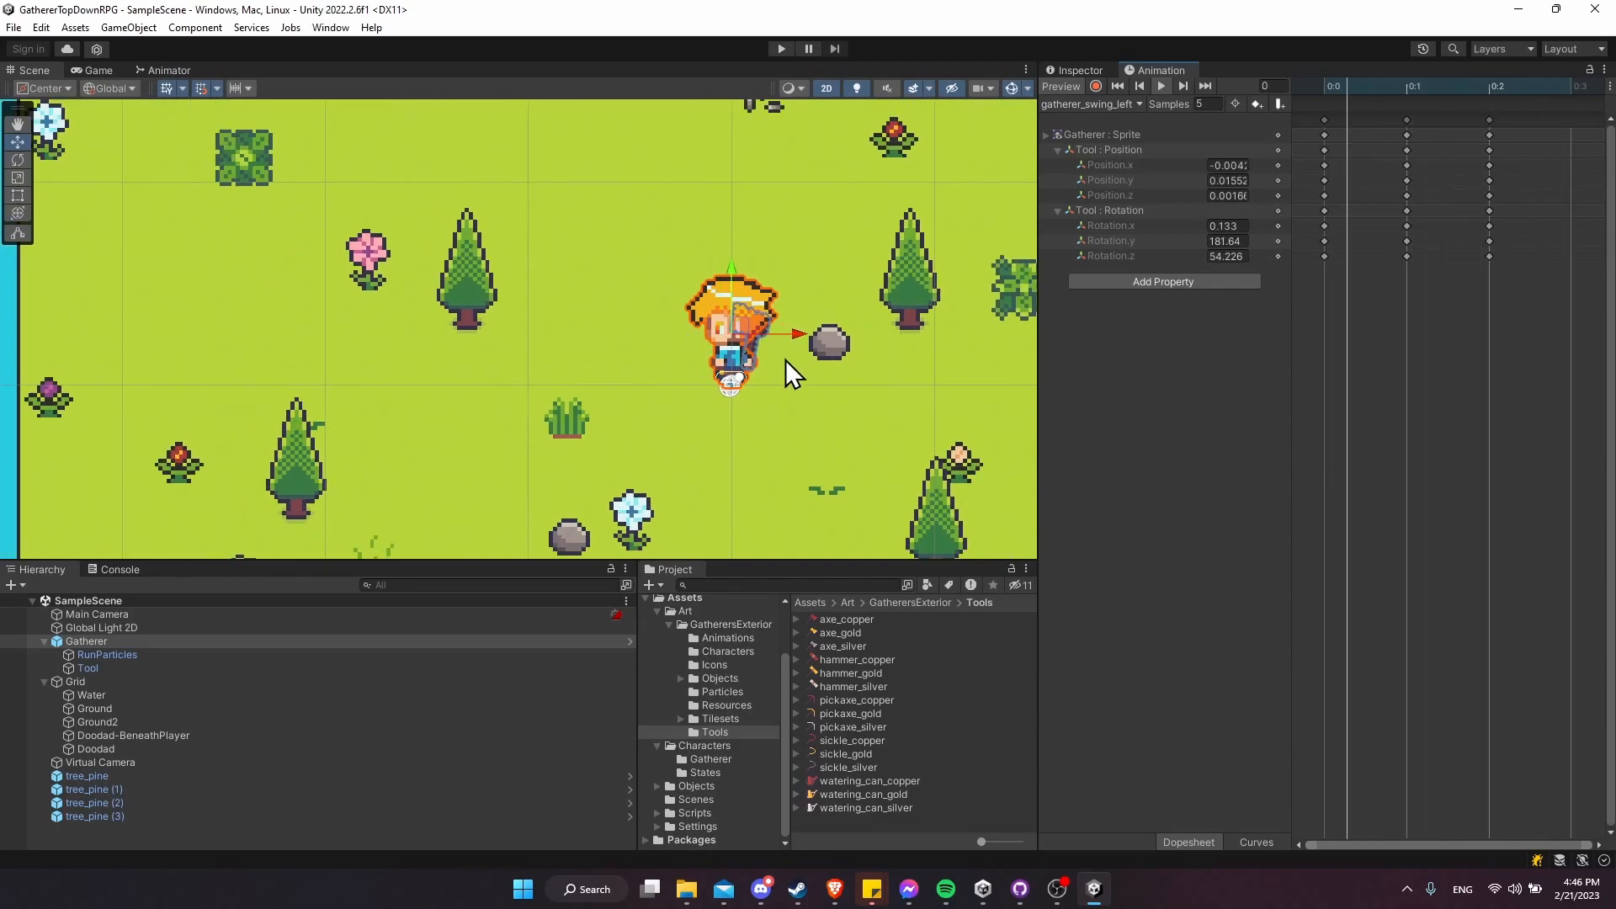
pyautogui.moveTo(785, 360); pyautogui.dragTo(685, 354, button='middle')
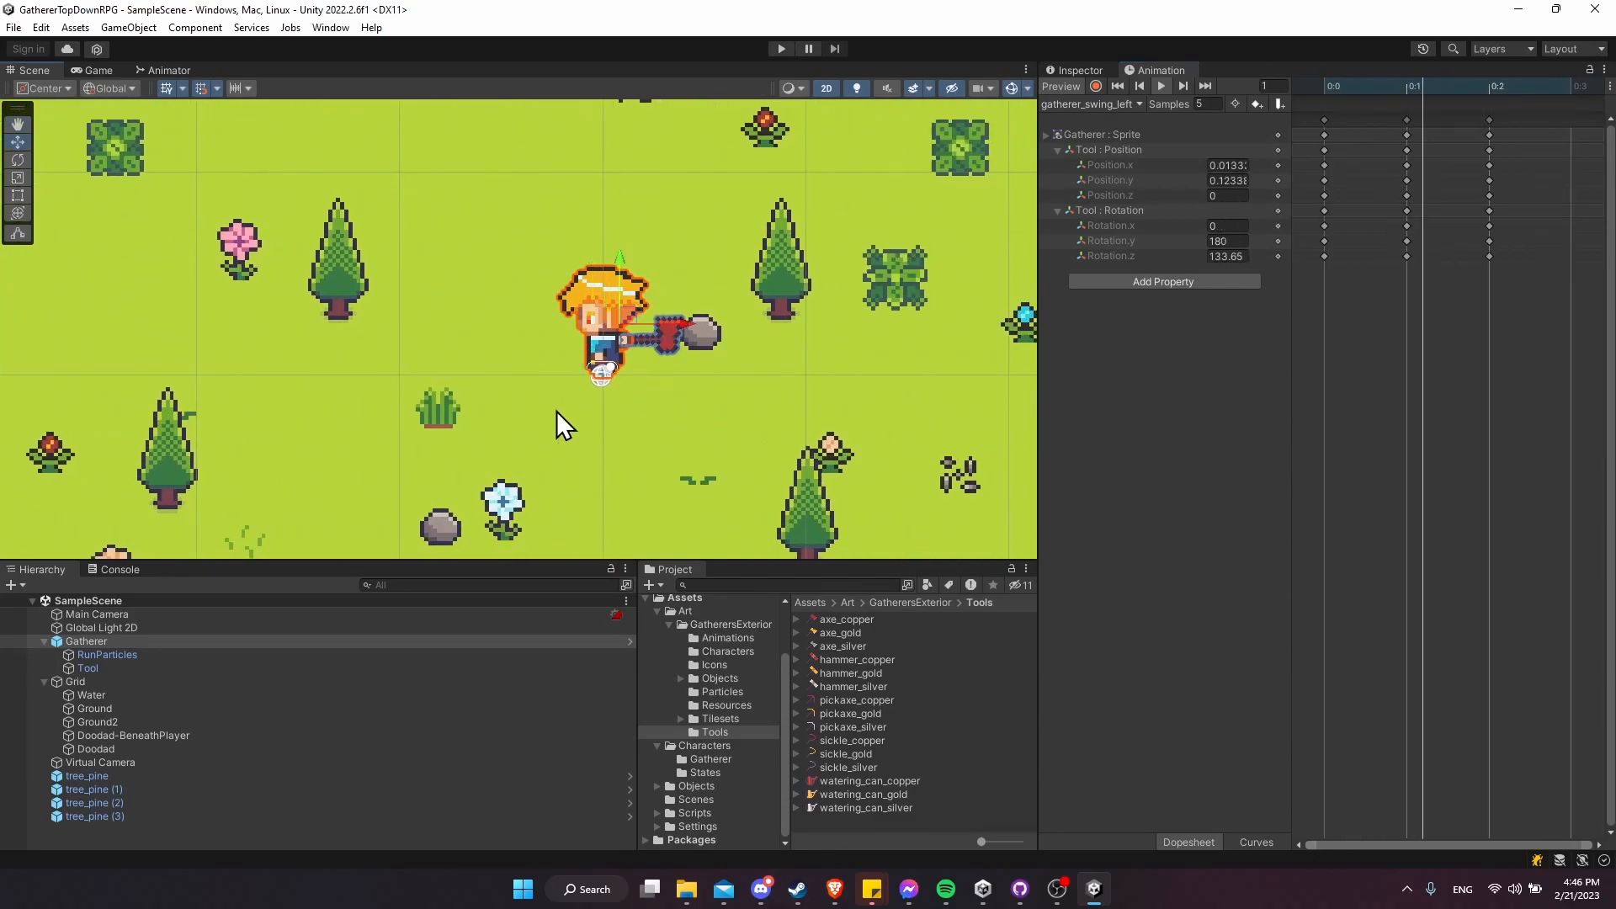
pyautogui.scroll(2, 645, 367)
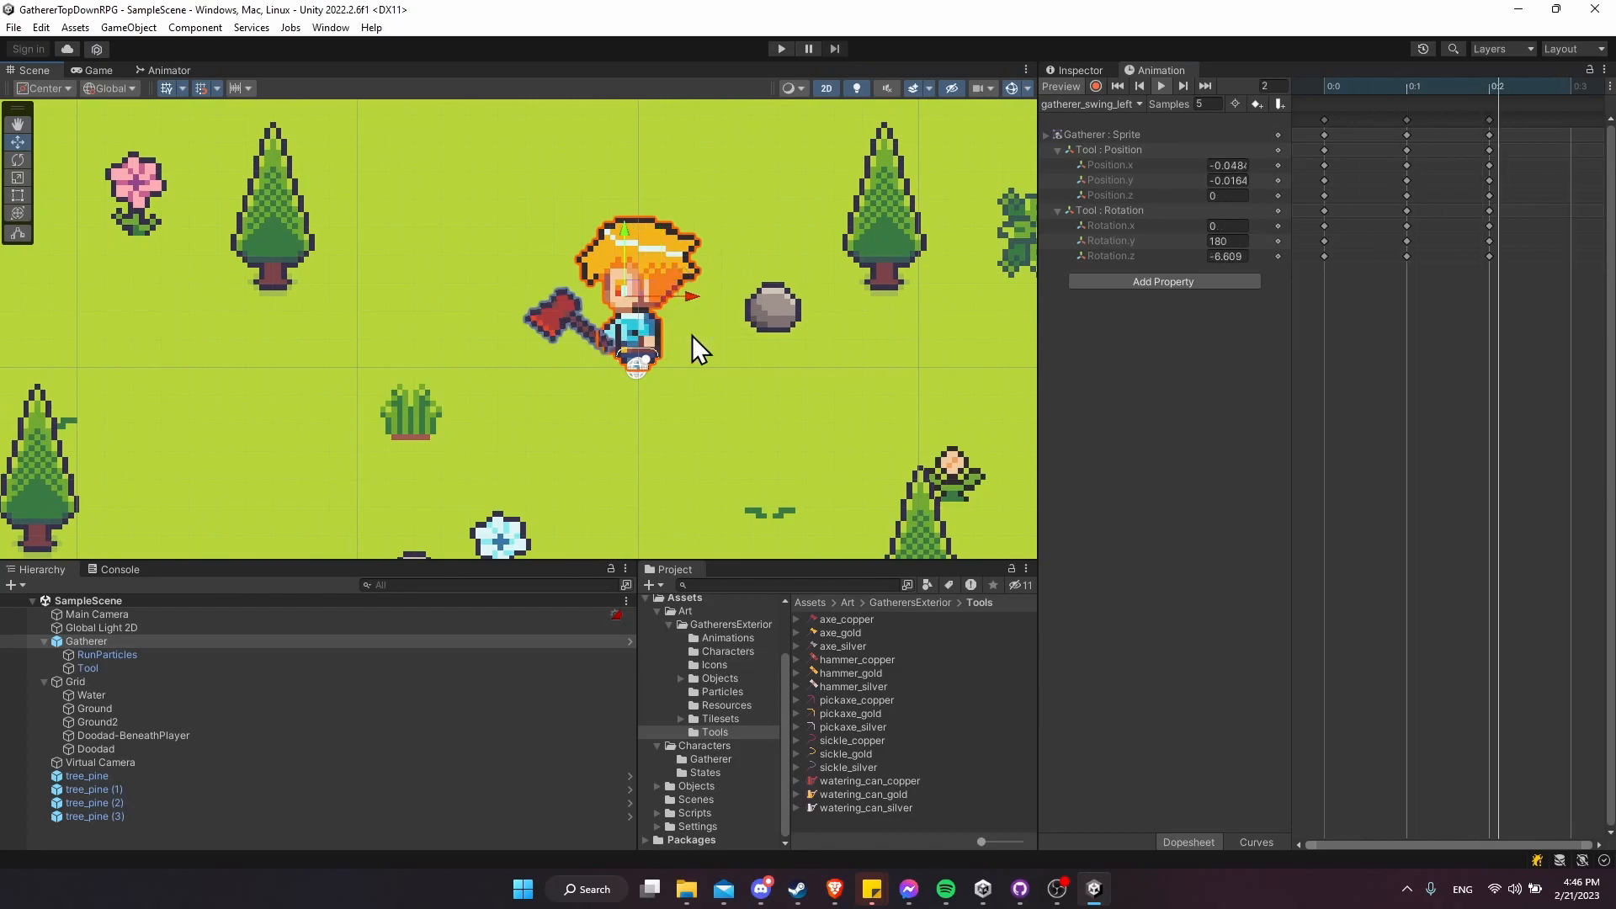
pyautogui.moveTo(659, 303); pyautogui.dragTo(718, 349, button='middle')
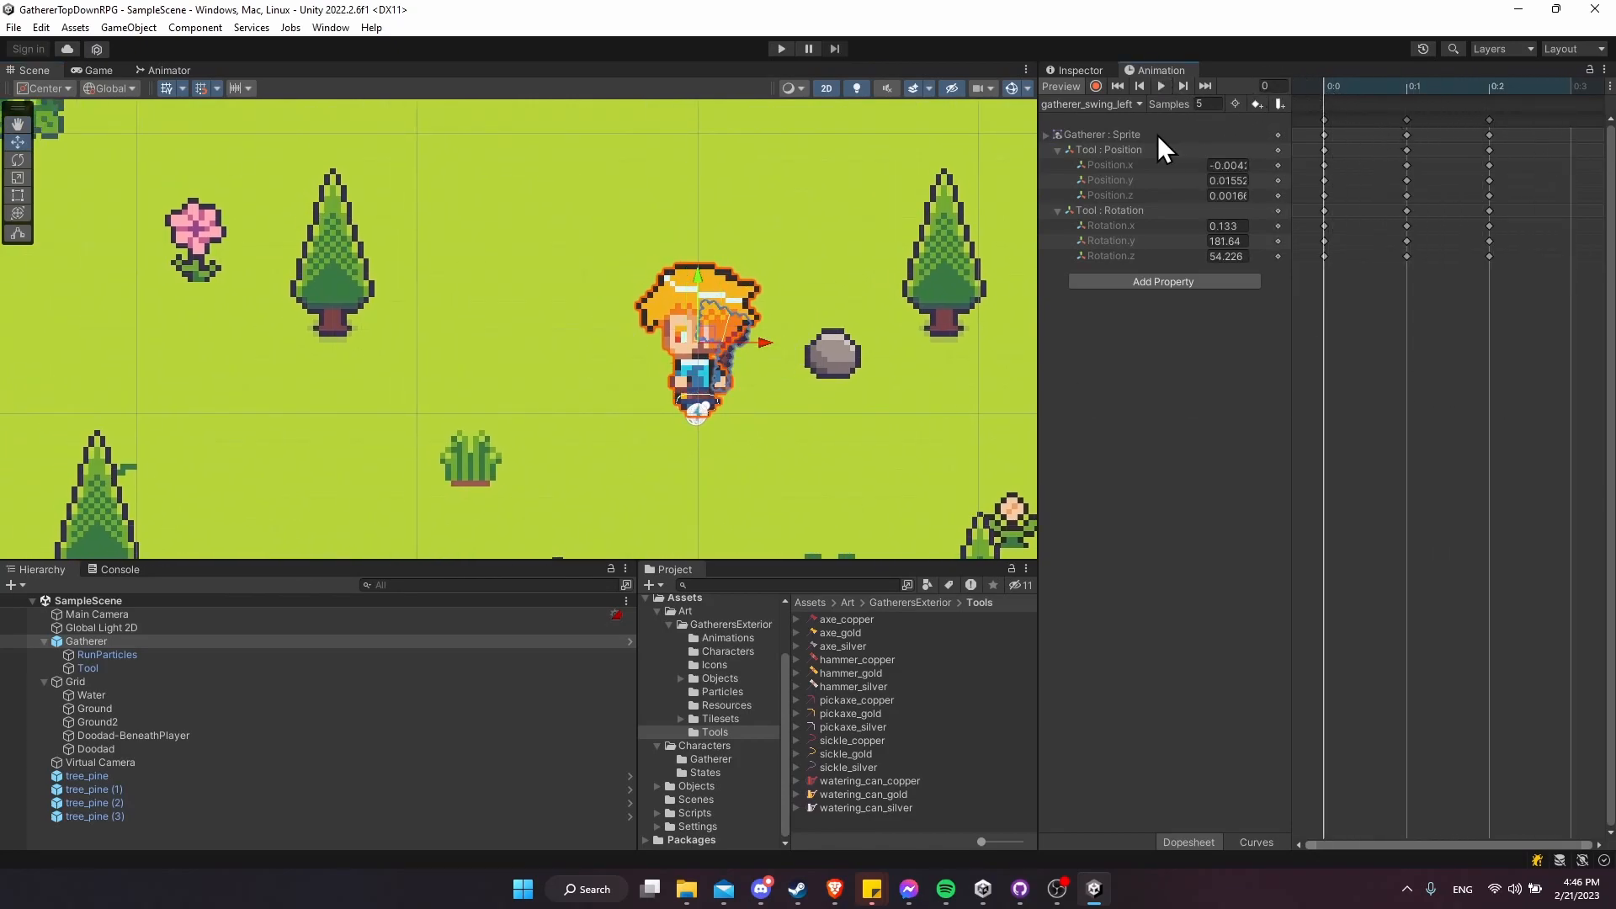
# - Record the Tool at frame 0 of gatherer_walk_right, rotating it to about -22.98 on Z and placing it at about X -0.0258, Y -0.0073
pyautogui.click(1120, 104)
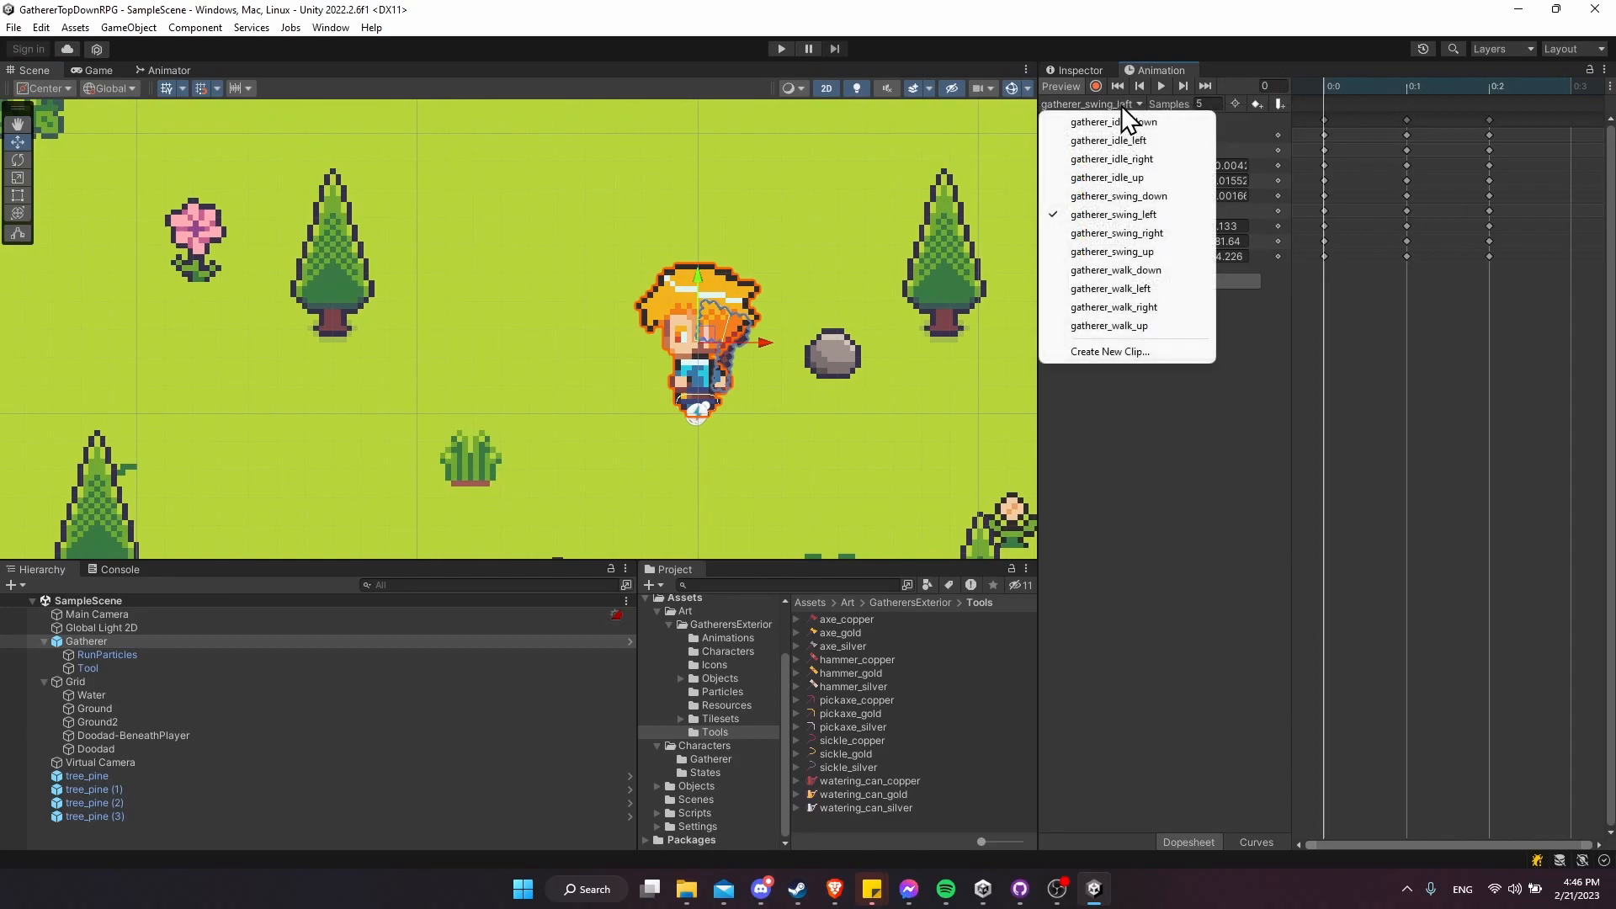
pyautogui.click(1177, 306)
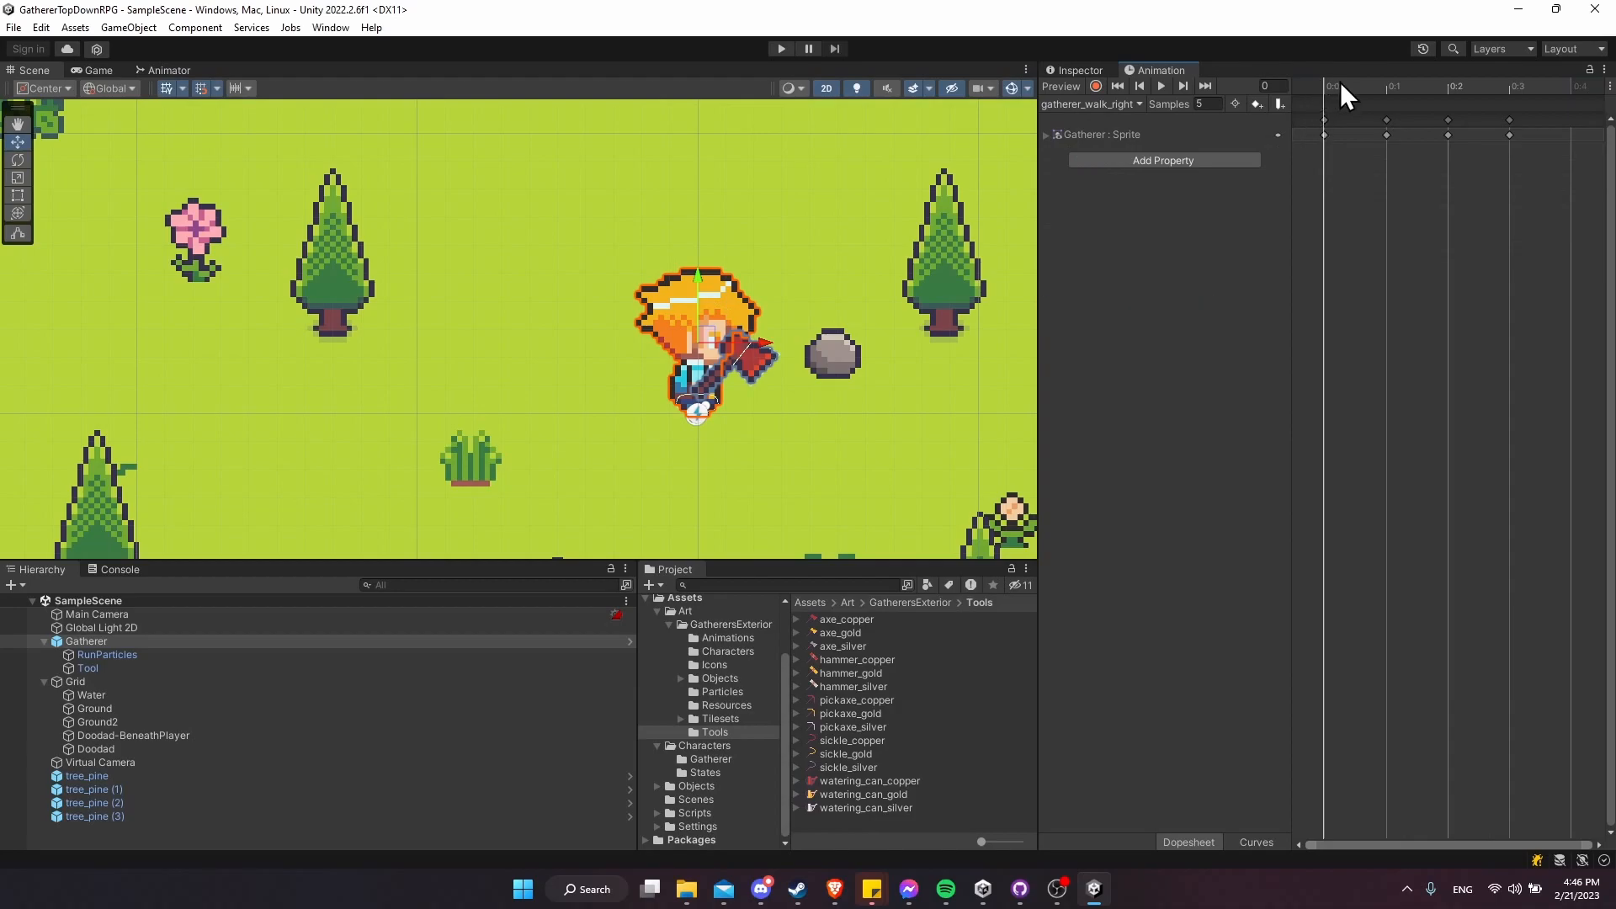
pyautogui.scroll(2, 653, 478)
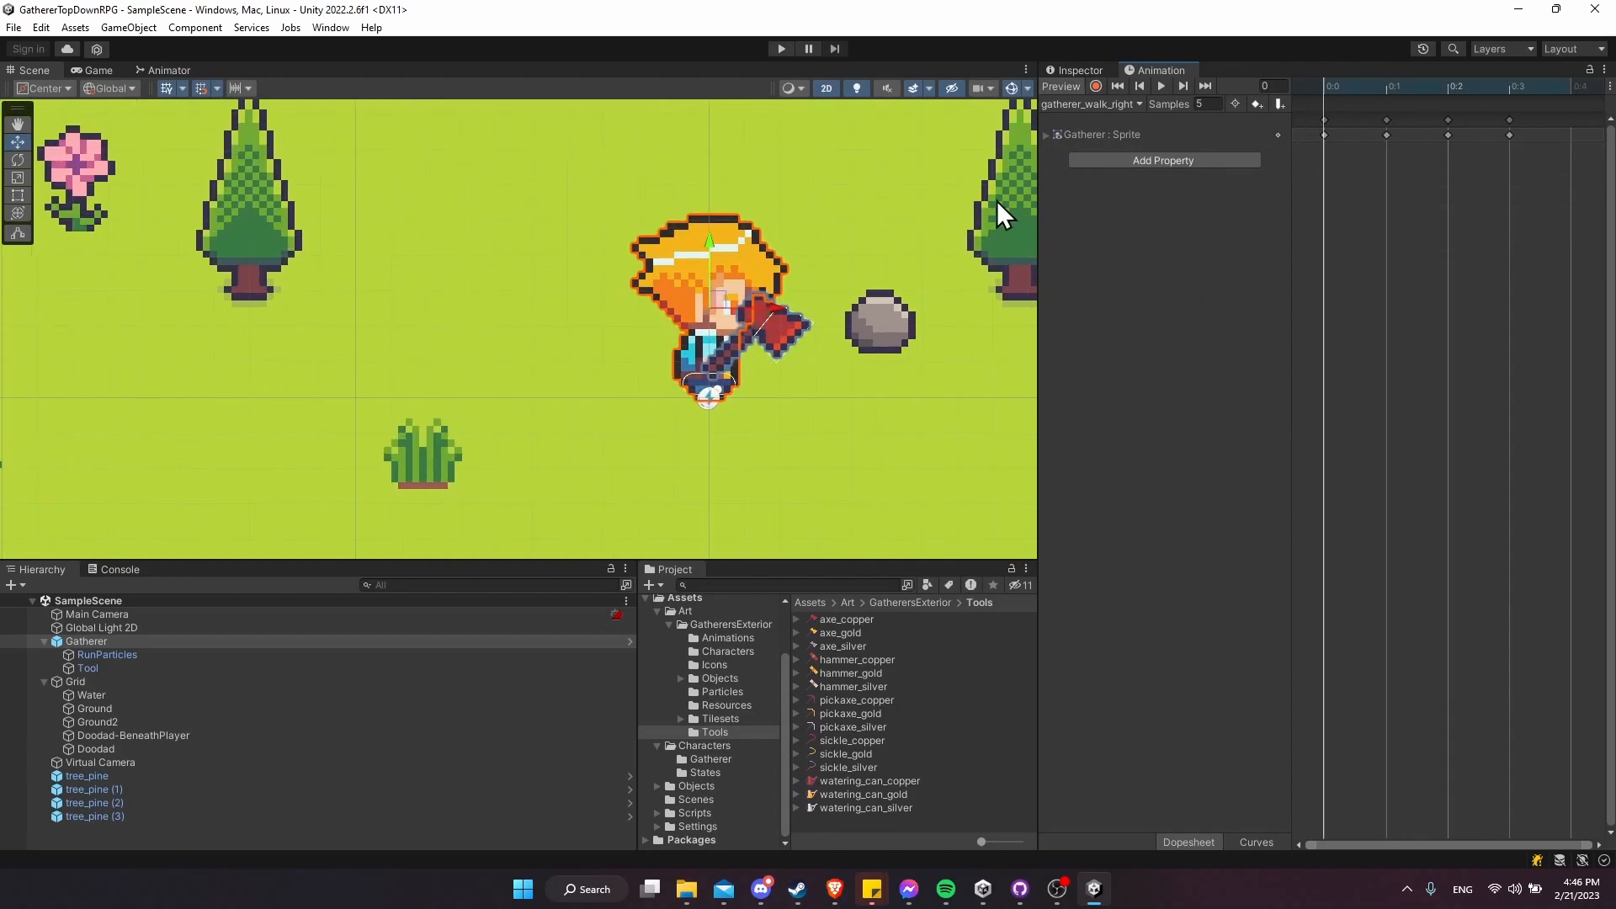
pyautogui.click(1095, 86)
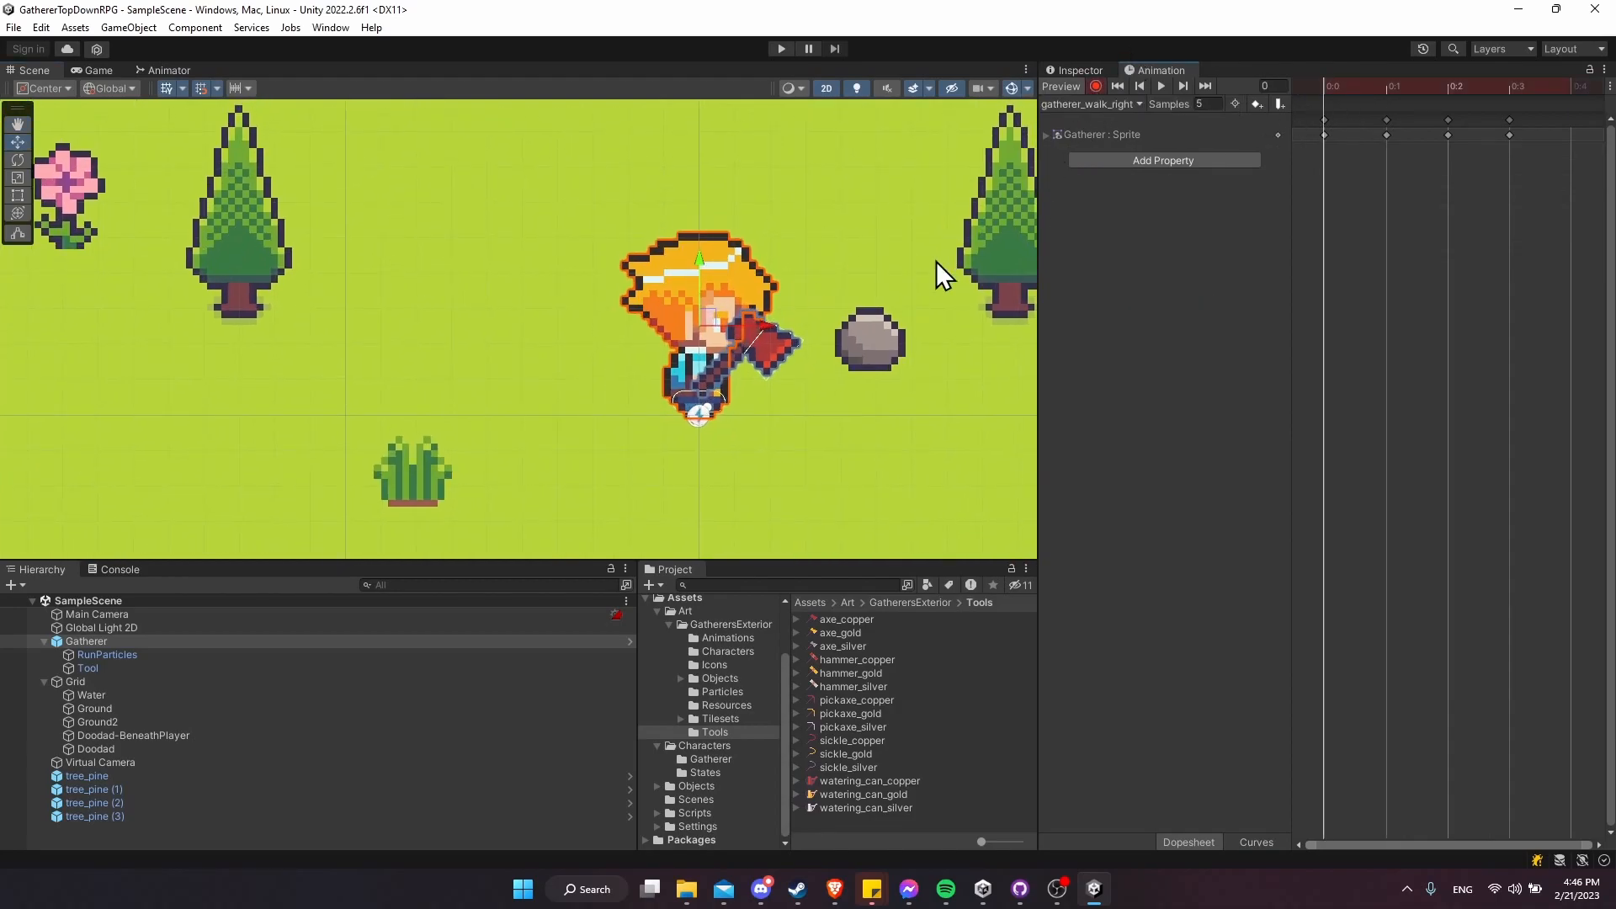
pyautogui.scroll(2, 679, 451)
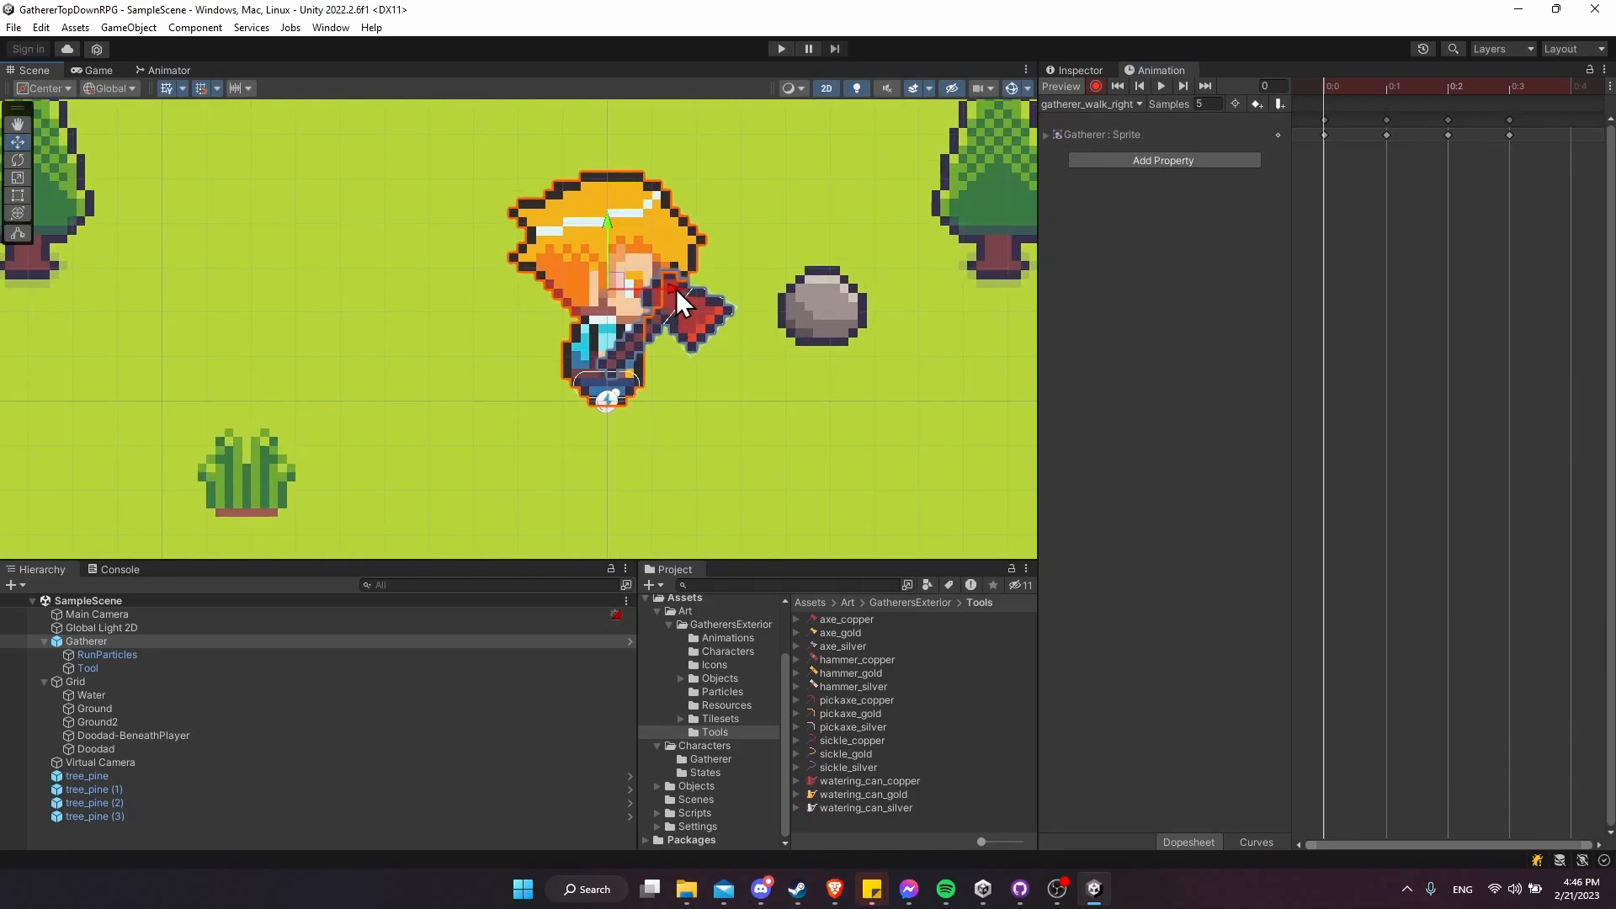
pyautogui.click(196, 669)
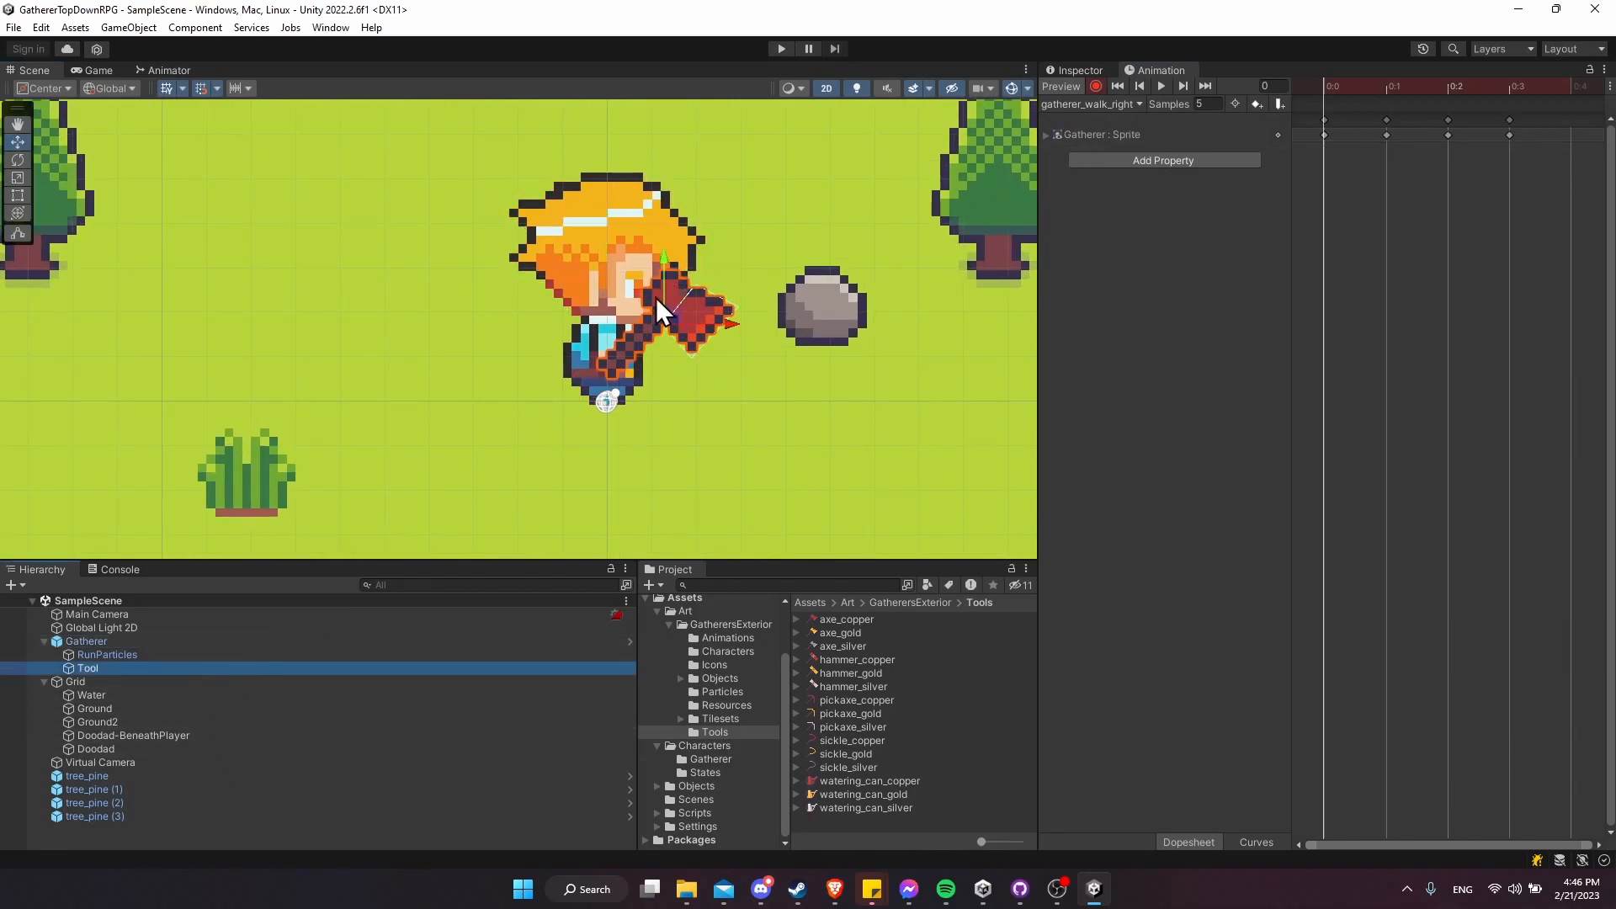
pyautogui.moveTo(665, 267); pyautogui.dragTo(709, 320)
pyautogui.press('e')
pyautogui.press('w')
pyautogui.moveTo(664, 268); pyautogui.dragTo(734, 345)
# - Set both tangents of the Tool's position and rotation keys at frame 0 of gatherer_walk_right to Constant
pyautogui.moveTo(1360, 149); pyautogui.dragTo(1296, 278)
pyautogui.rightClick(1323, 228)
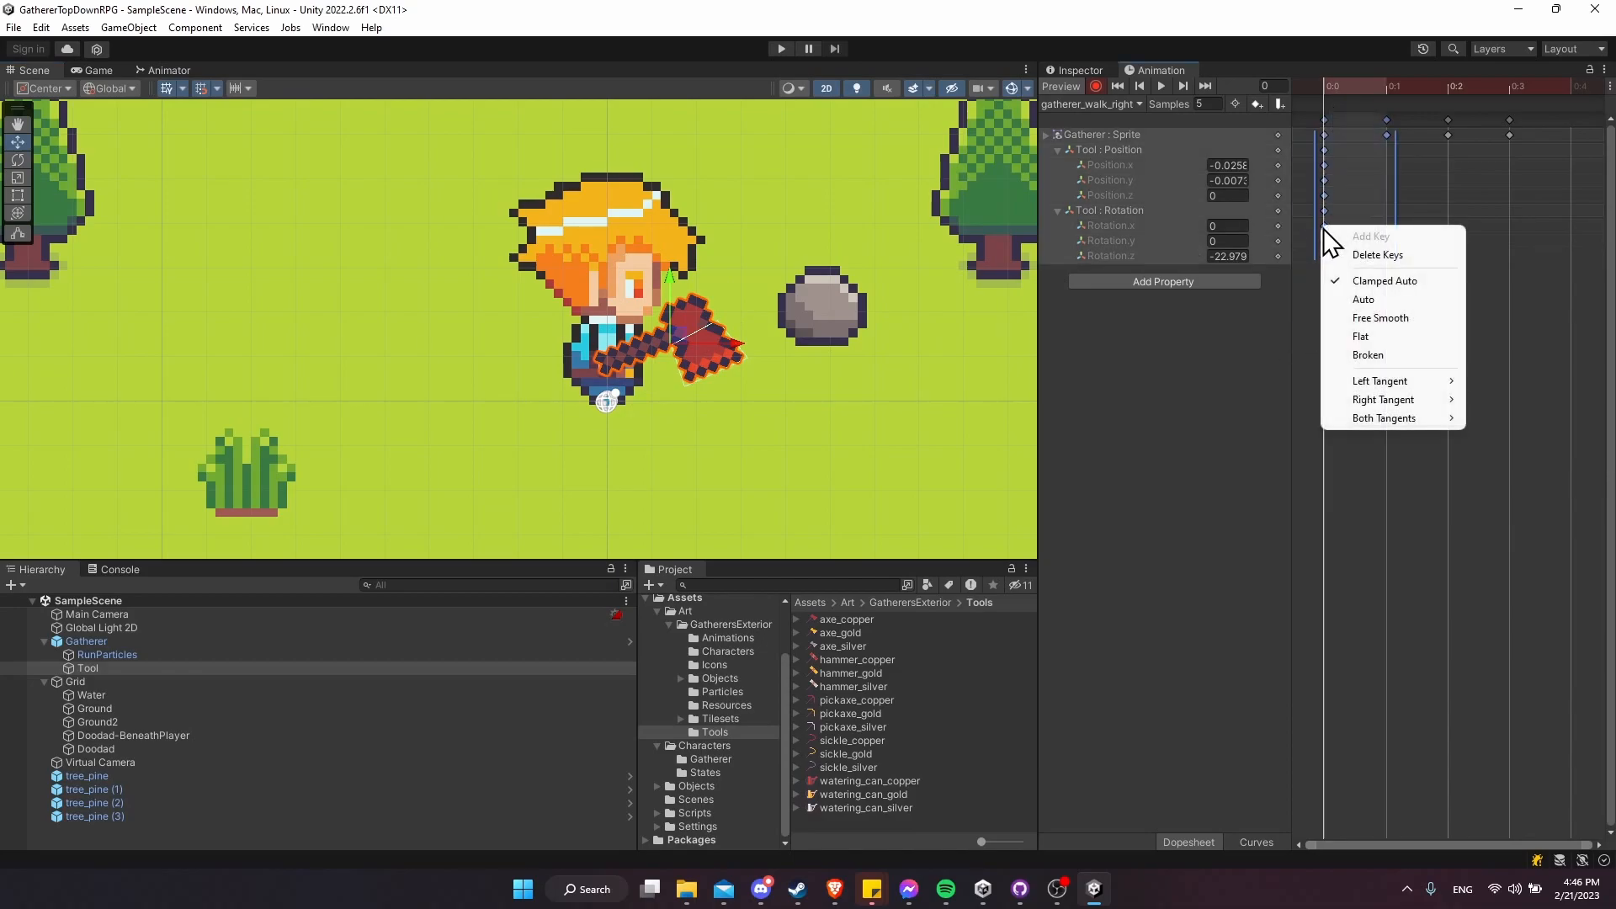
pyautogui.moveTo(1378, 421)
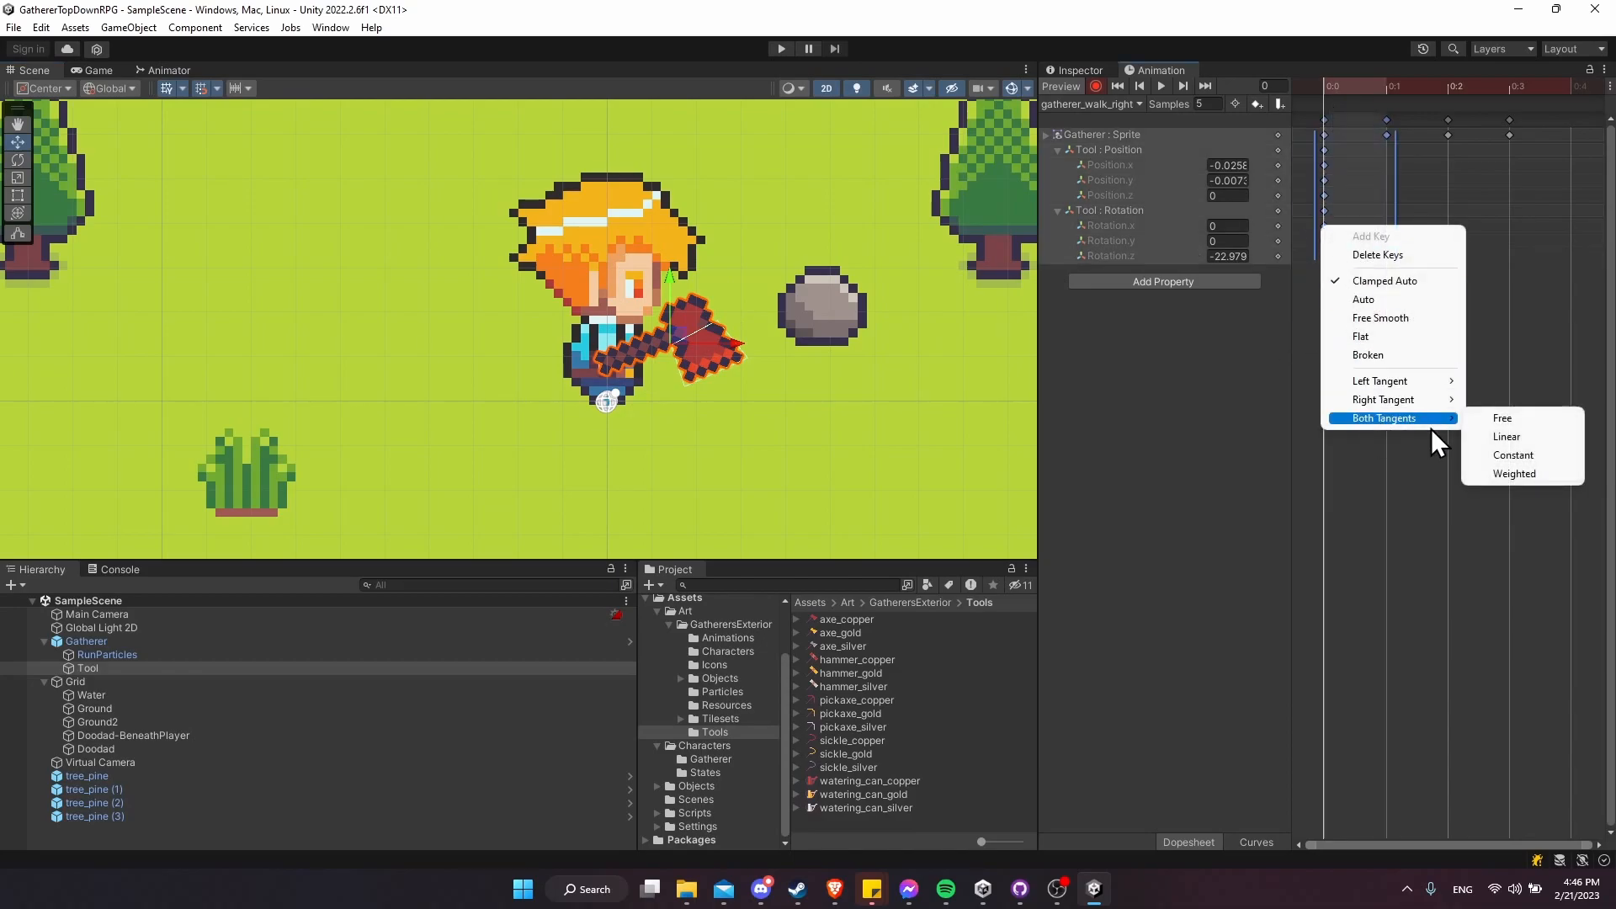
pyautogui.click(1503, 456)
pyautogui.click(1401, 180)
# - At frame 1 of gatherer_walk_right, rotate the Tool to about -13.99 on Z and place it at about X 0.0116, Y -0.0114
pyautogui.click(1385, 87)
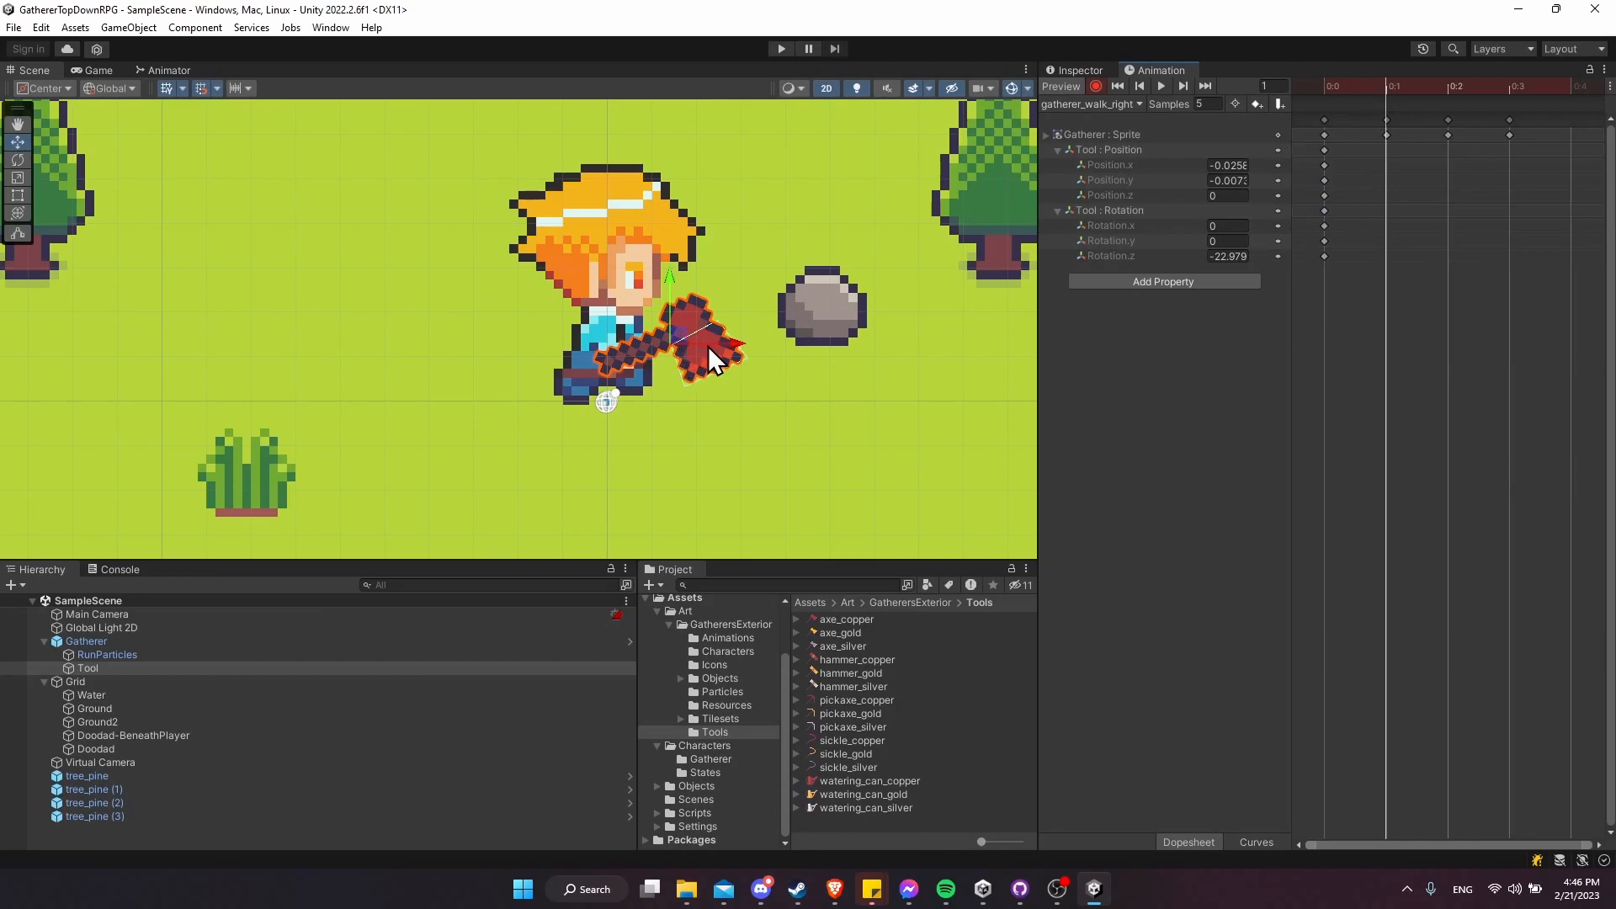
pyautogui.moveTo(730, 347); pyautogui.dragTo(694, 273)
pyautogui.press('e')
pyautogui.press('w')
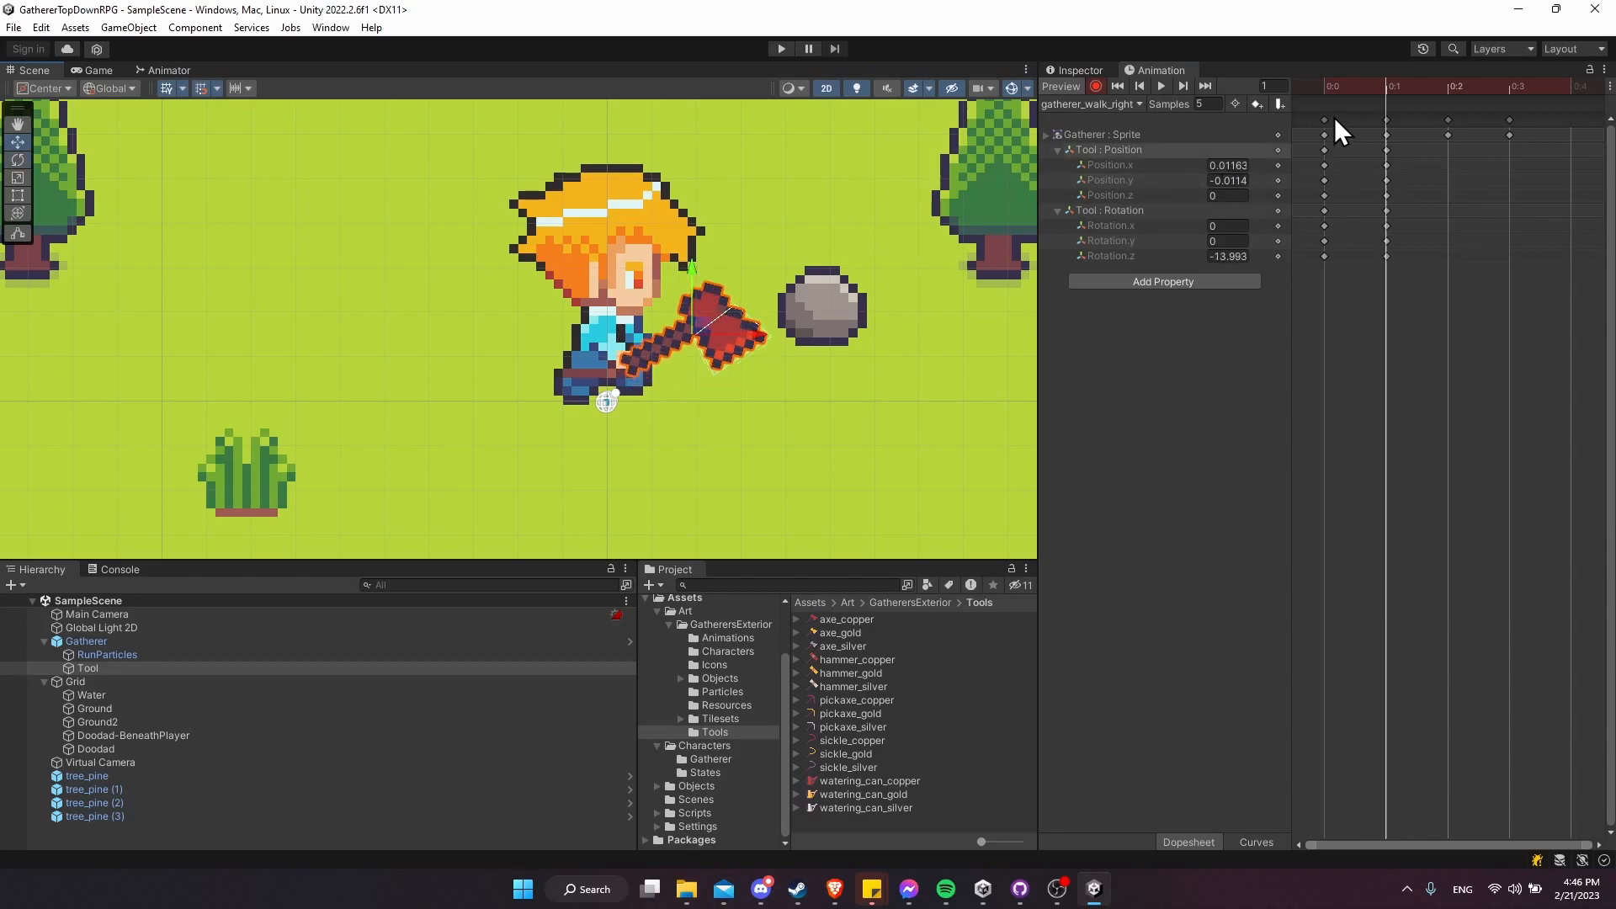
# - Copy the Tool's position and rotation keys from frame 0 of gatherer_walk_right to frame 2
pyautogui.click(1459, 88)
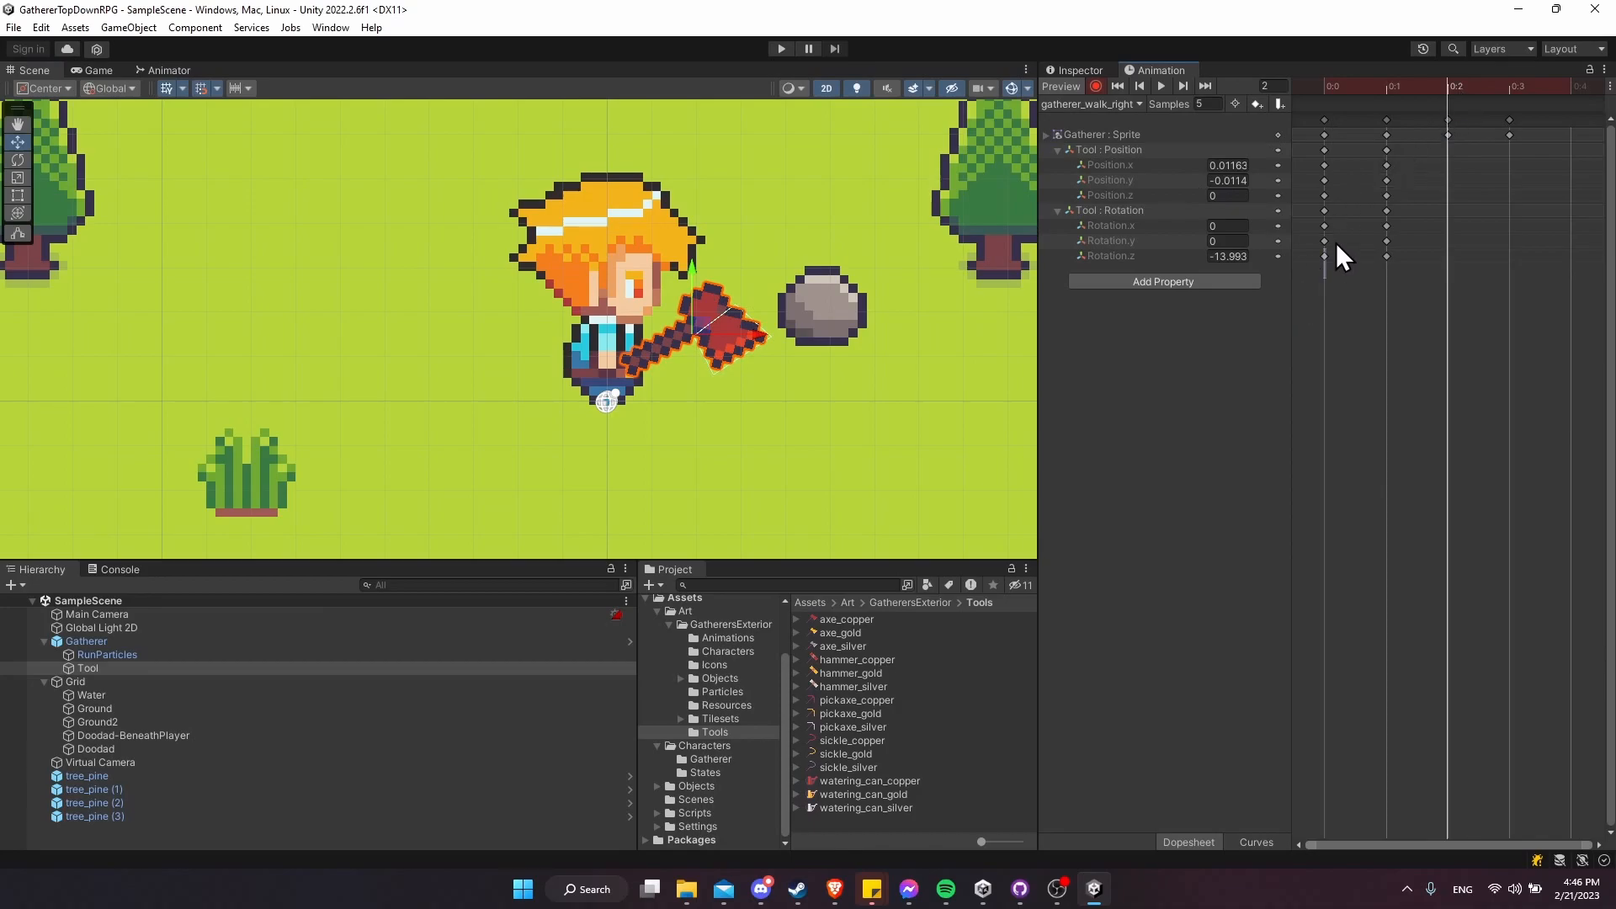
pyautogui.click(1316, 146)
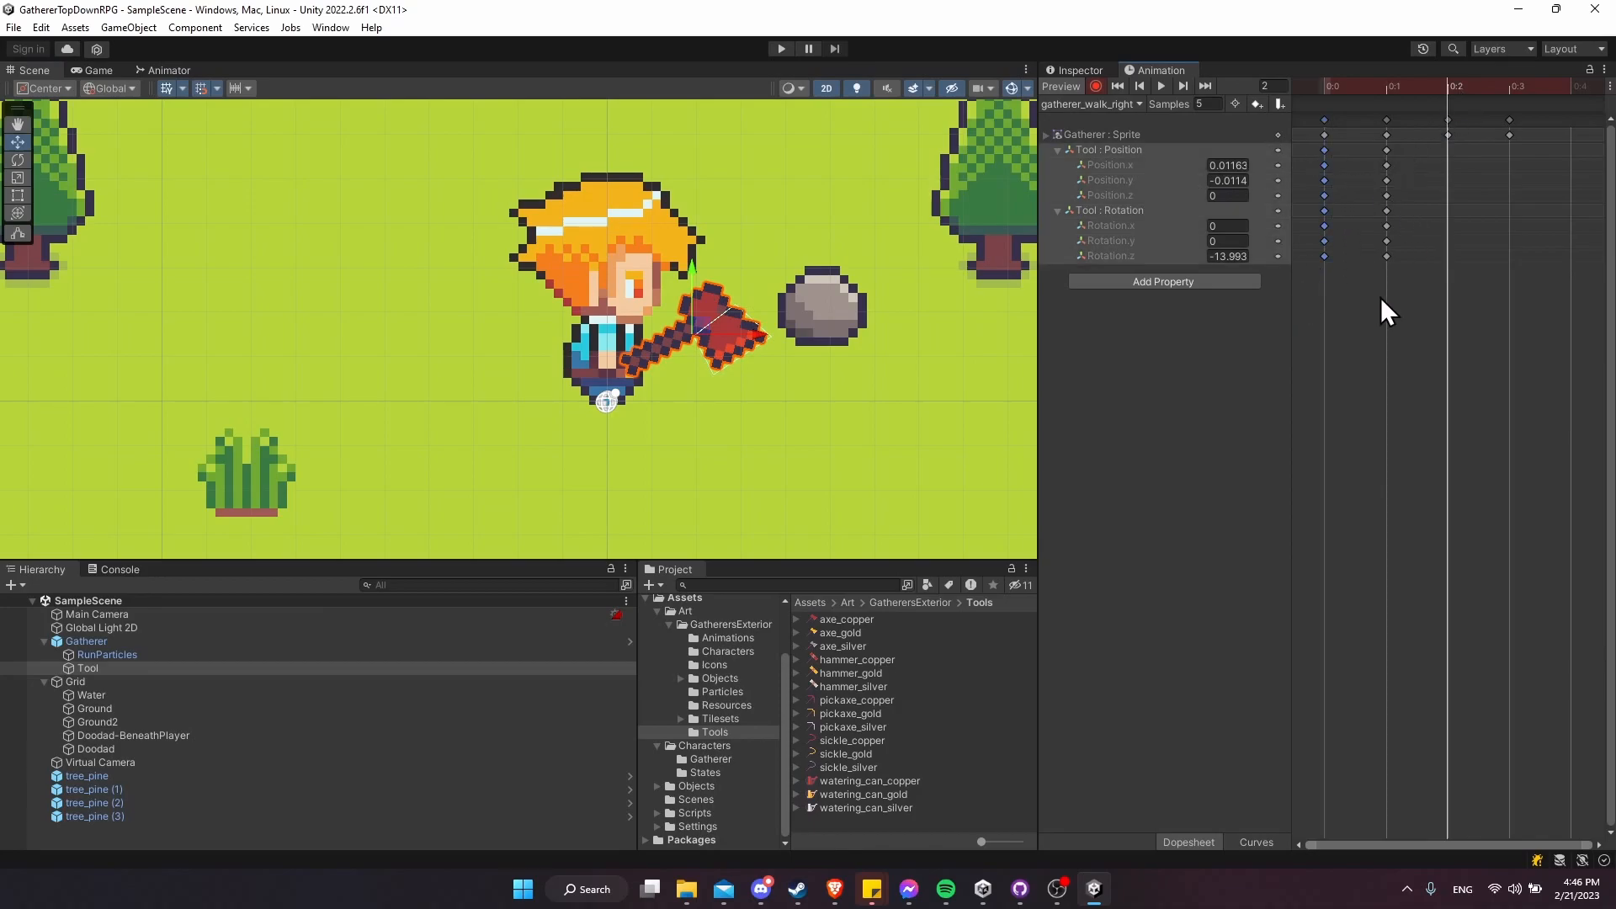
pyautogui.click(1326, 88)
pyautogui.click(1428, 89)
pyautogui.hotkey('ctrl', 'v')
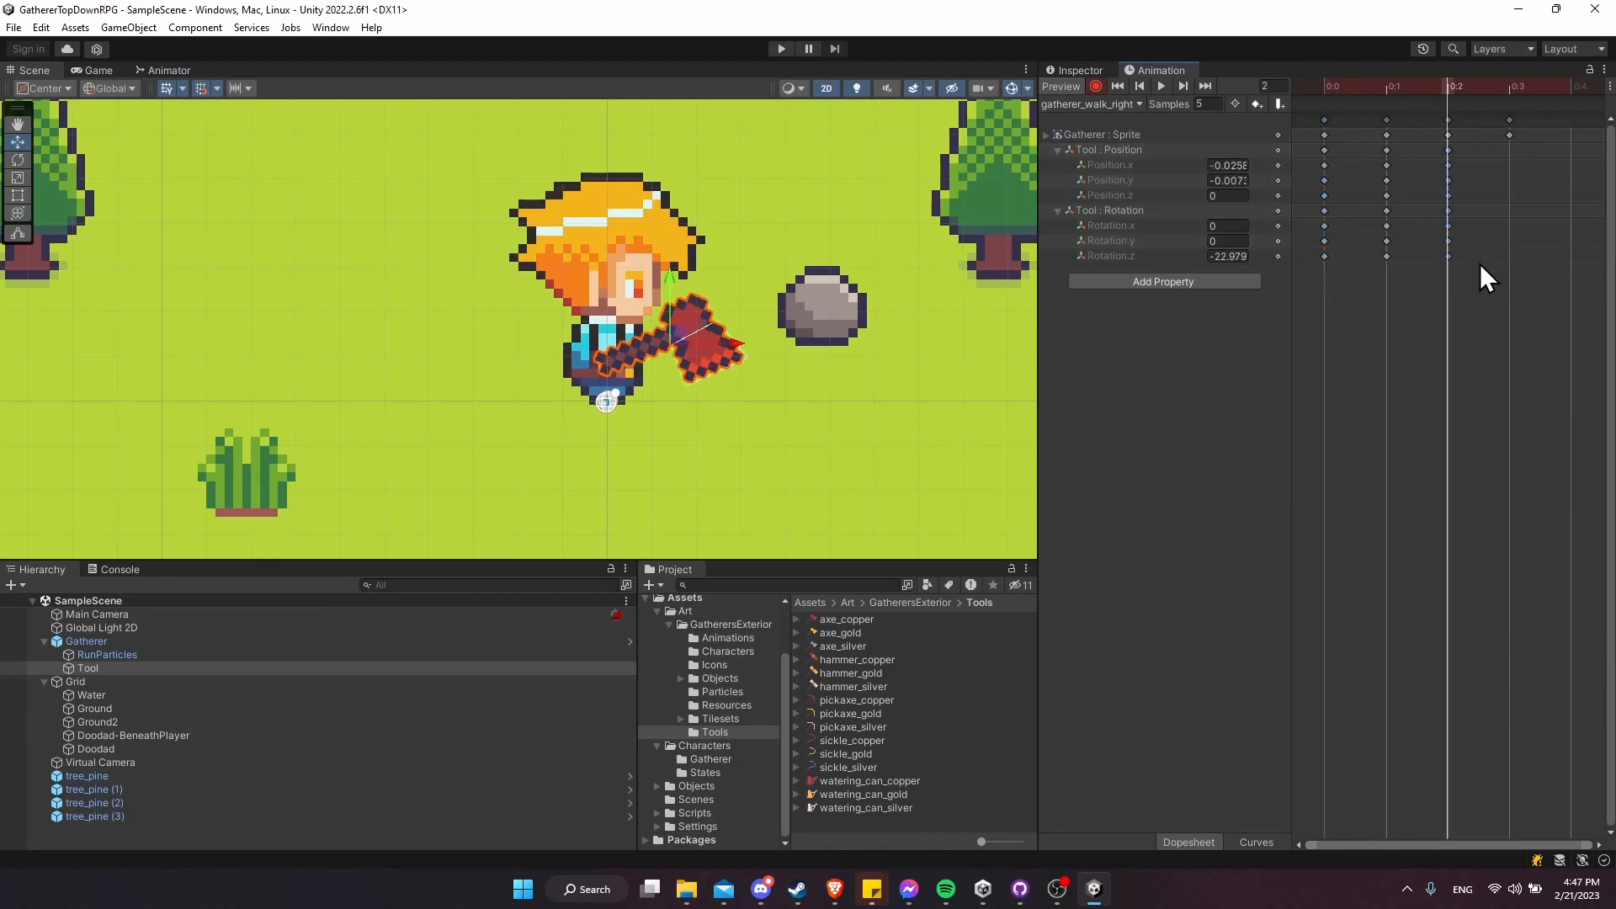
# - At frame 3 of gatherer_walk_right, rotate the Tool to about -50.3 on Z and place it at about X -0.078, Y -0.0002
pyautogui.click(1509, 89)
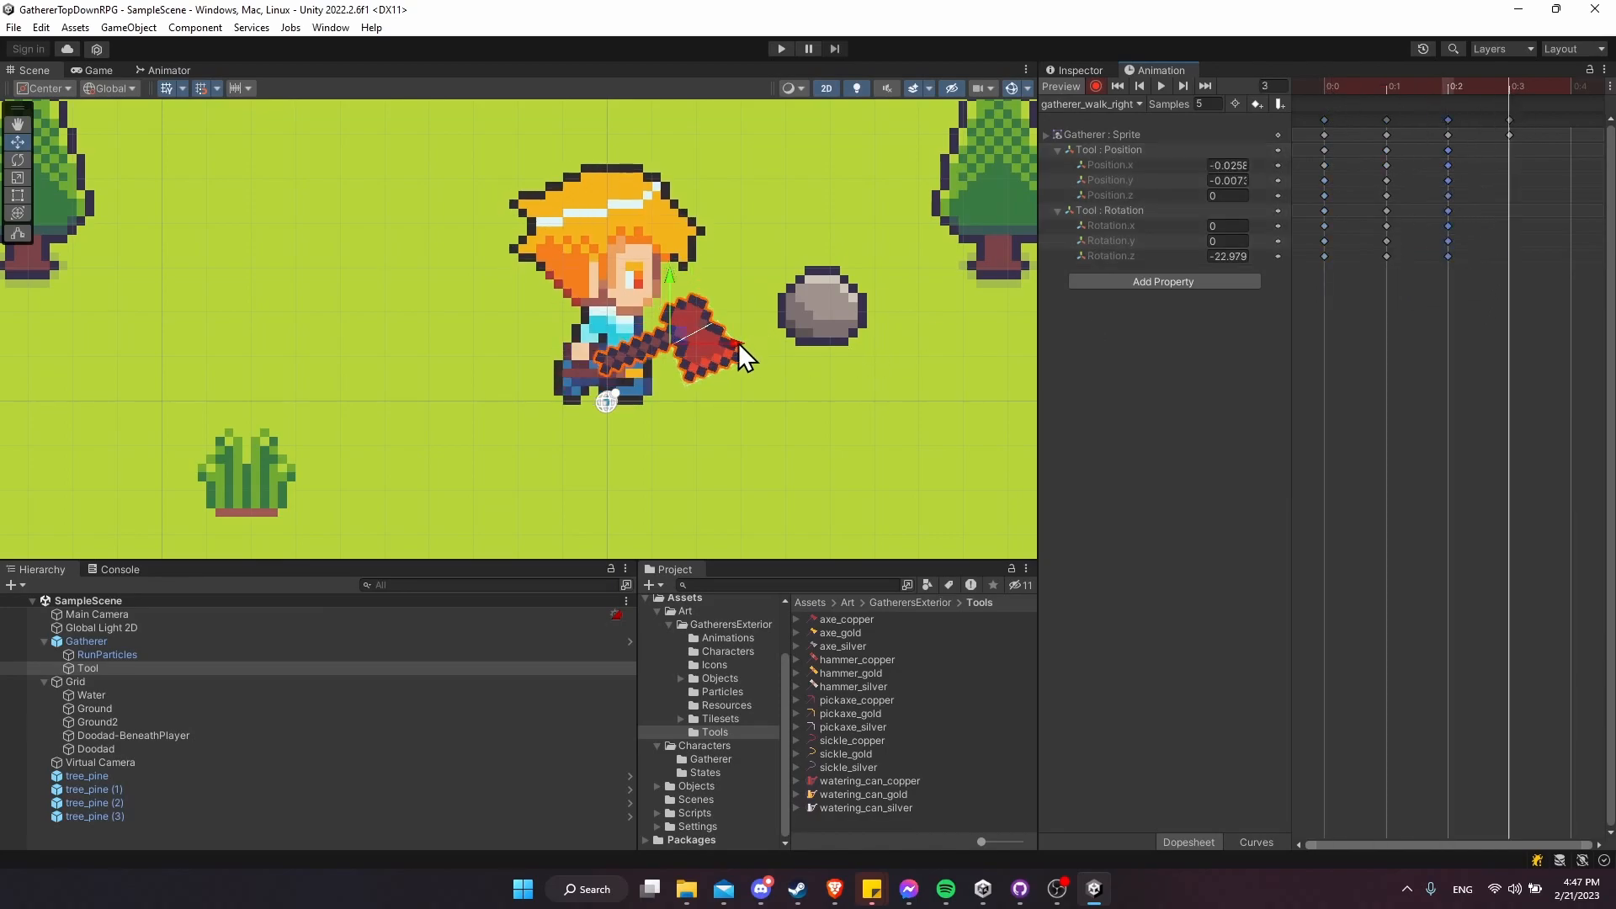
pyautogui.moveTo(732, 345); pyautogui.dragTo(705, 346)
pyautogui.moveTo(645, 285); pyautogui.dragTo(714, 343)
pyautogui.press('e')
pyautogui.press('w')
pyautogui.moveTo(647, 277); pyautogui.dragTo(649, 315)
pyautogui.press('e')
pyautogui.moveTo(709, 381); pyautogui.dragTo(707, 392)
pyautogui.press('w')
pyautogui.moveTo(639, 317); pyautogui.dragTo(644, 325)
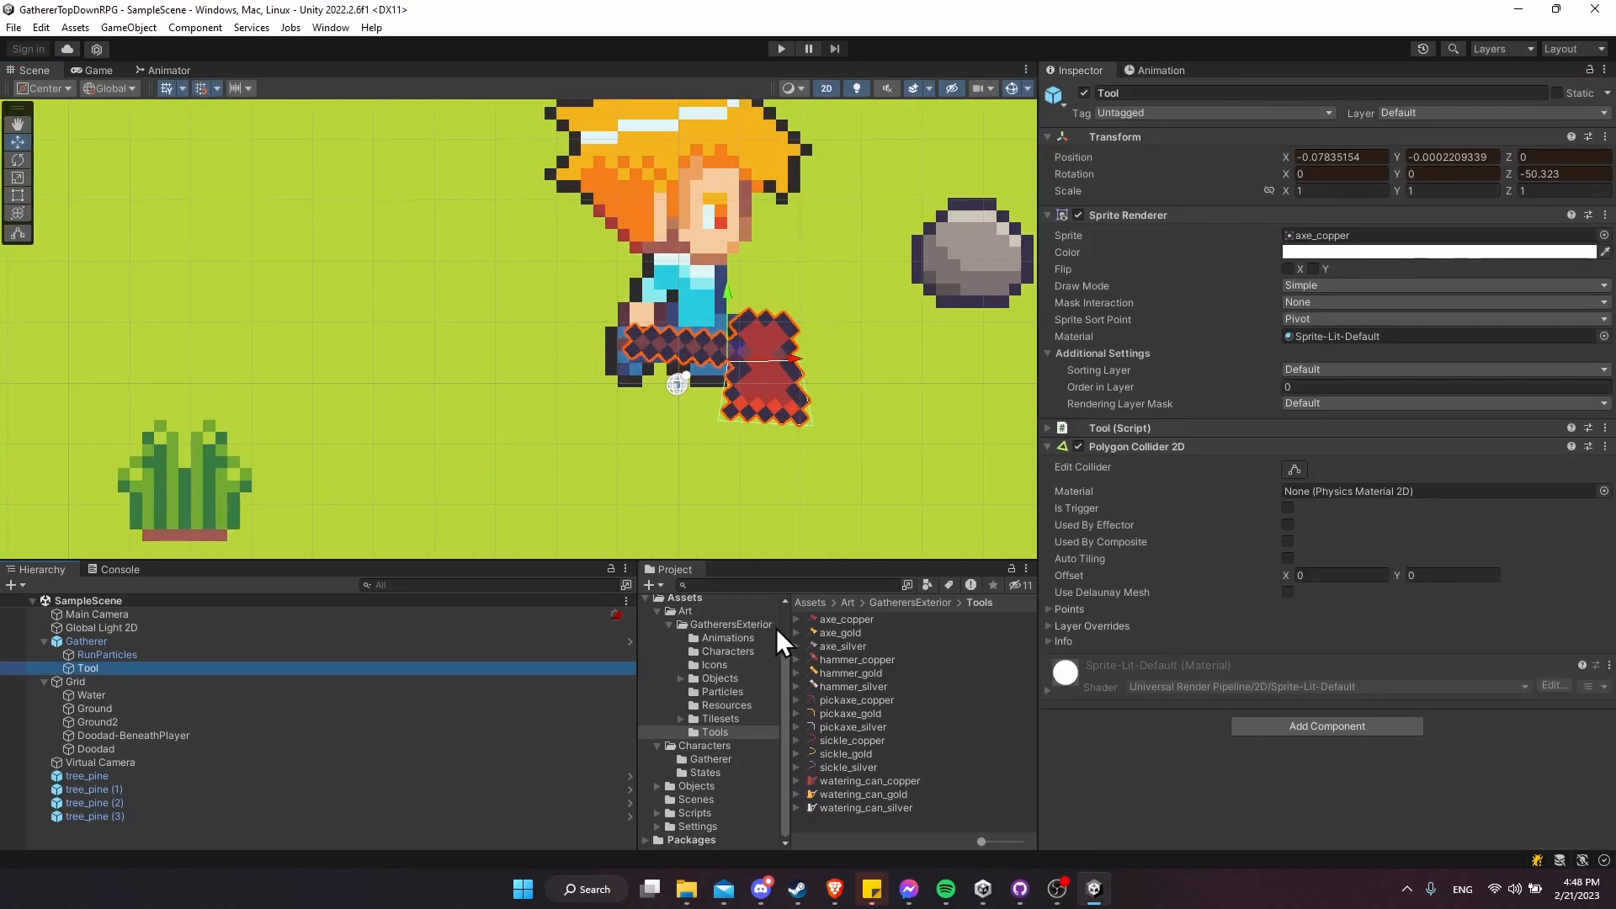
# - Set the axe_copper sprite's custom pivot Y to -0.2 and apply the import settings
pyautogui.click(846, 620)
pyautogui.moveTo(680, 325); pyautogui.dragTo(631, 356, button='middle')
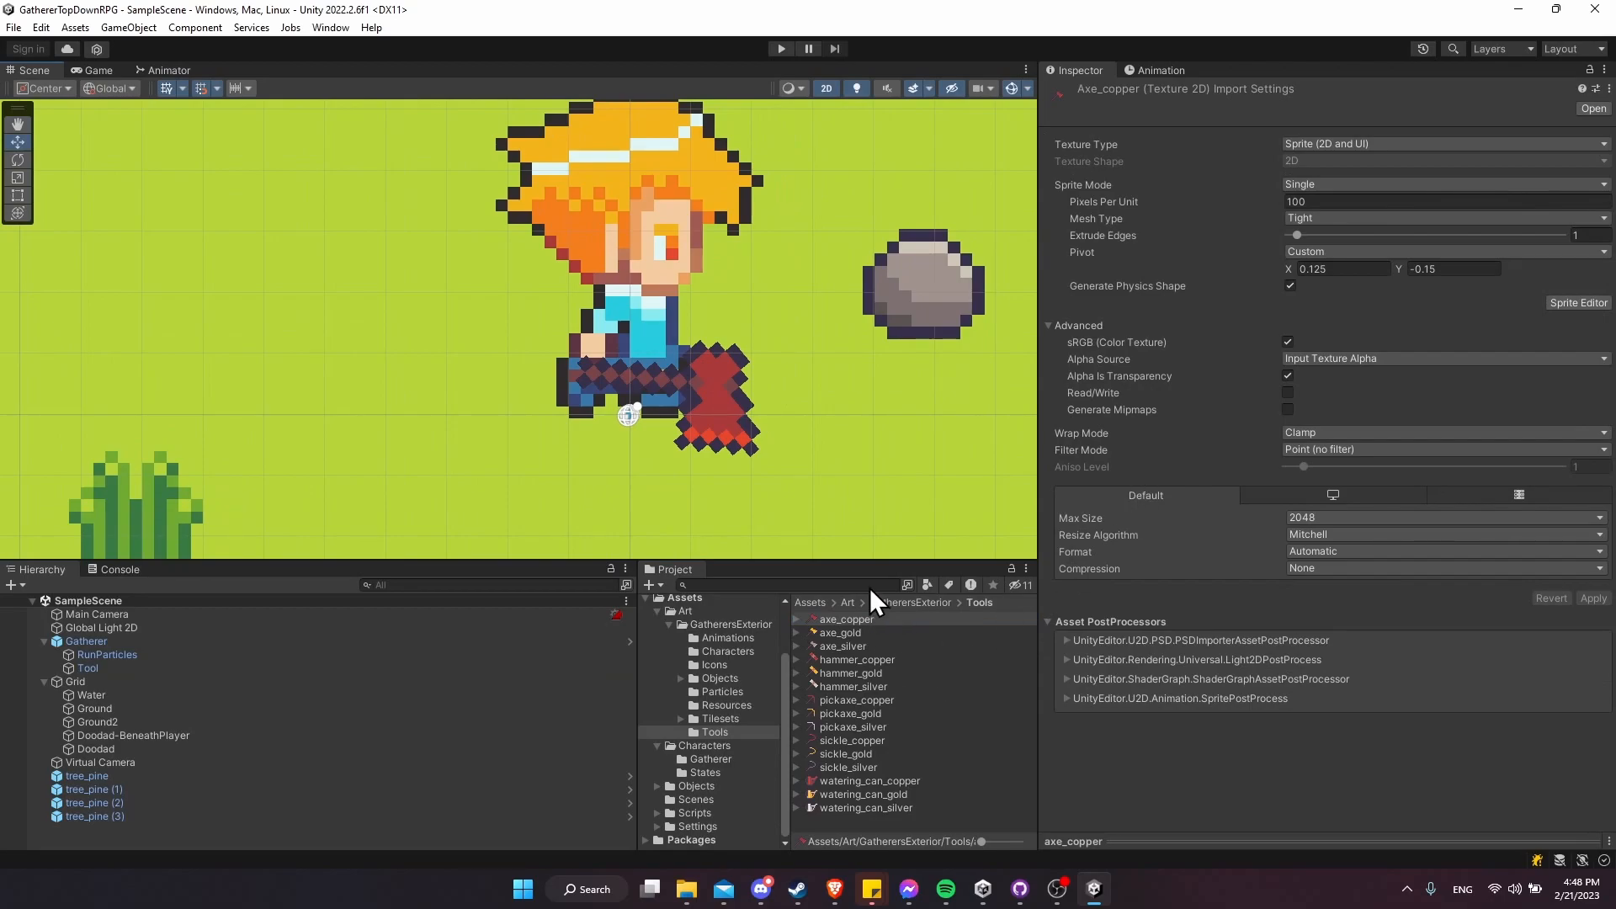
pyautogui.click(1490, 267)
pyautogui.write('-0.2')
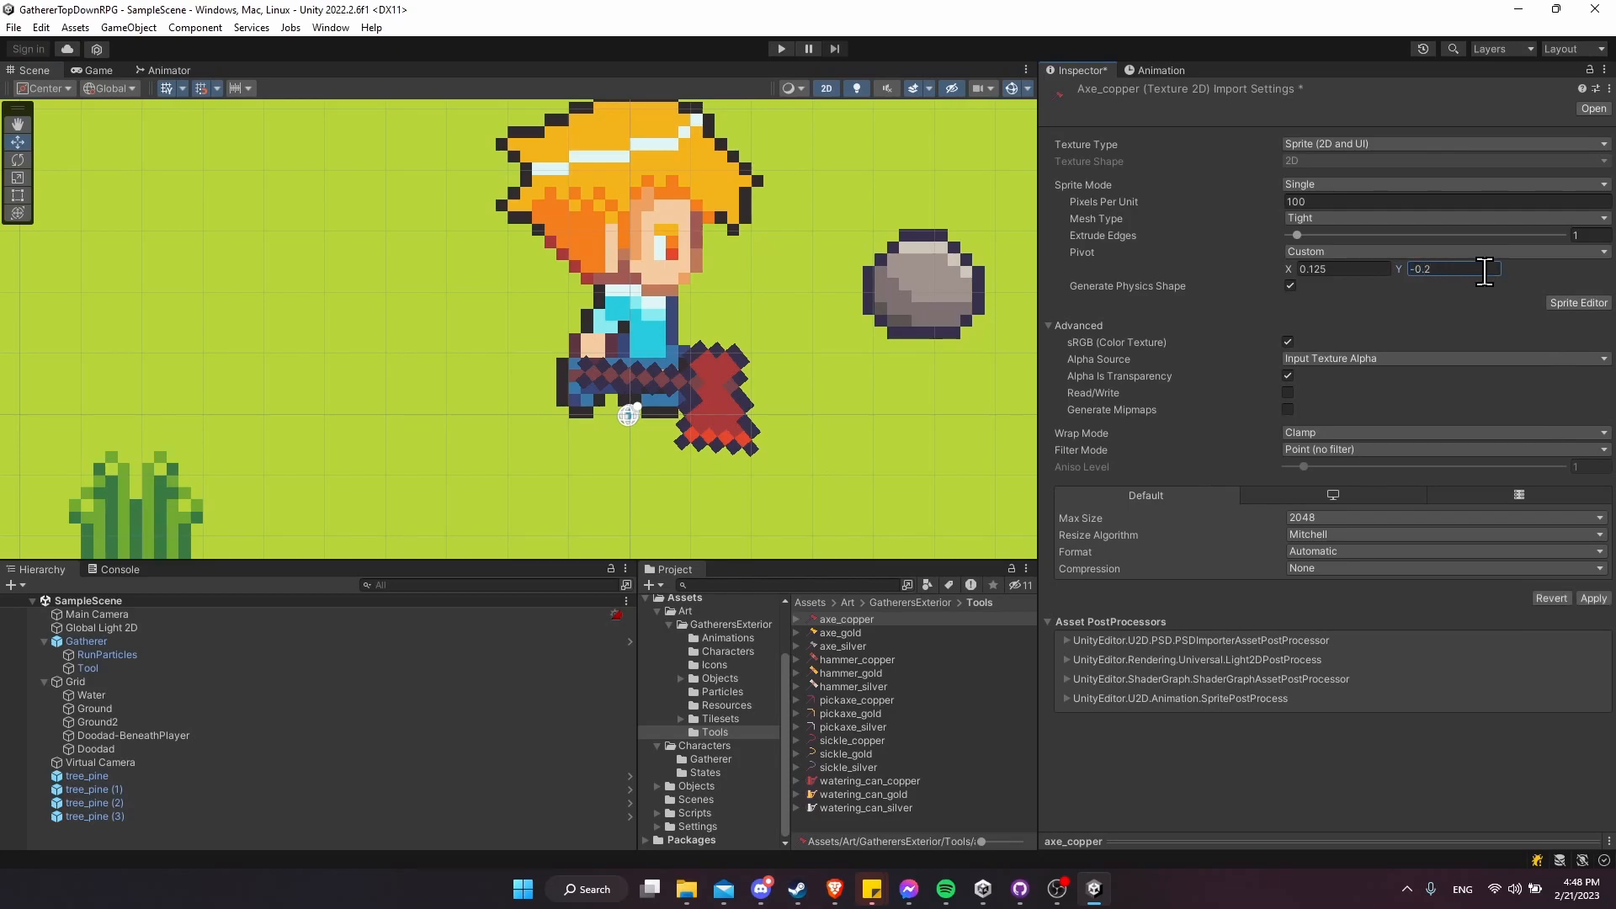
pyautogui.click(1593, 599)
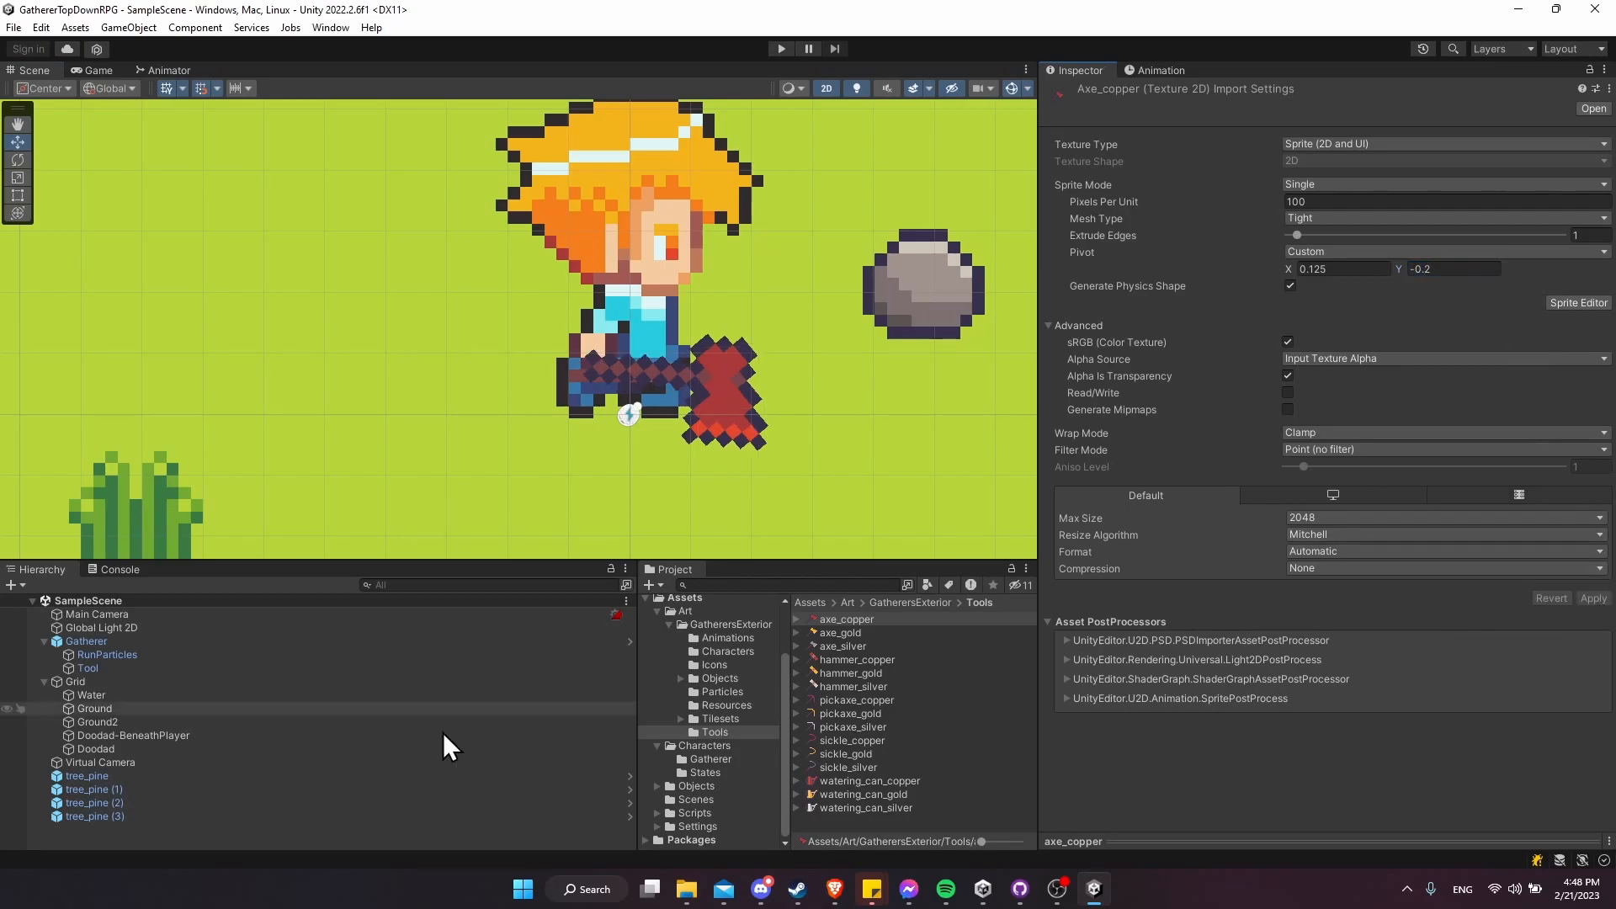
# - Realign the Tool with the hand at frame 3, placing it at about X -0.0845, Y -0.0003, and save the scene
pyautogui.click(178, 670)
pyautogui.moveTo(692, 312); pyautogui.dragTo(736, 383)
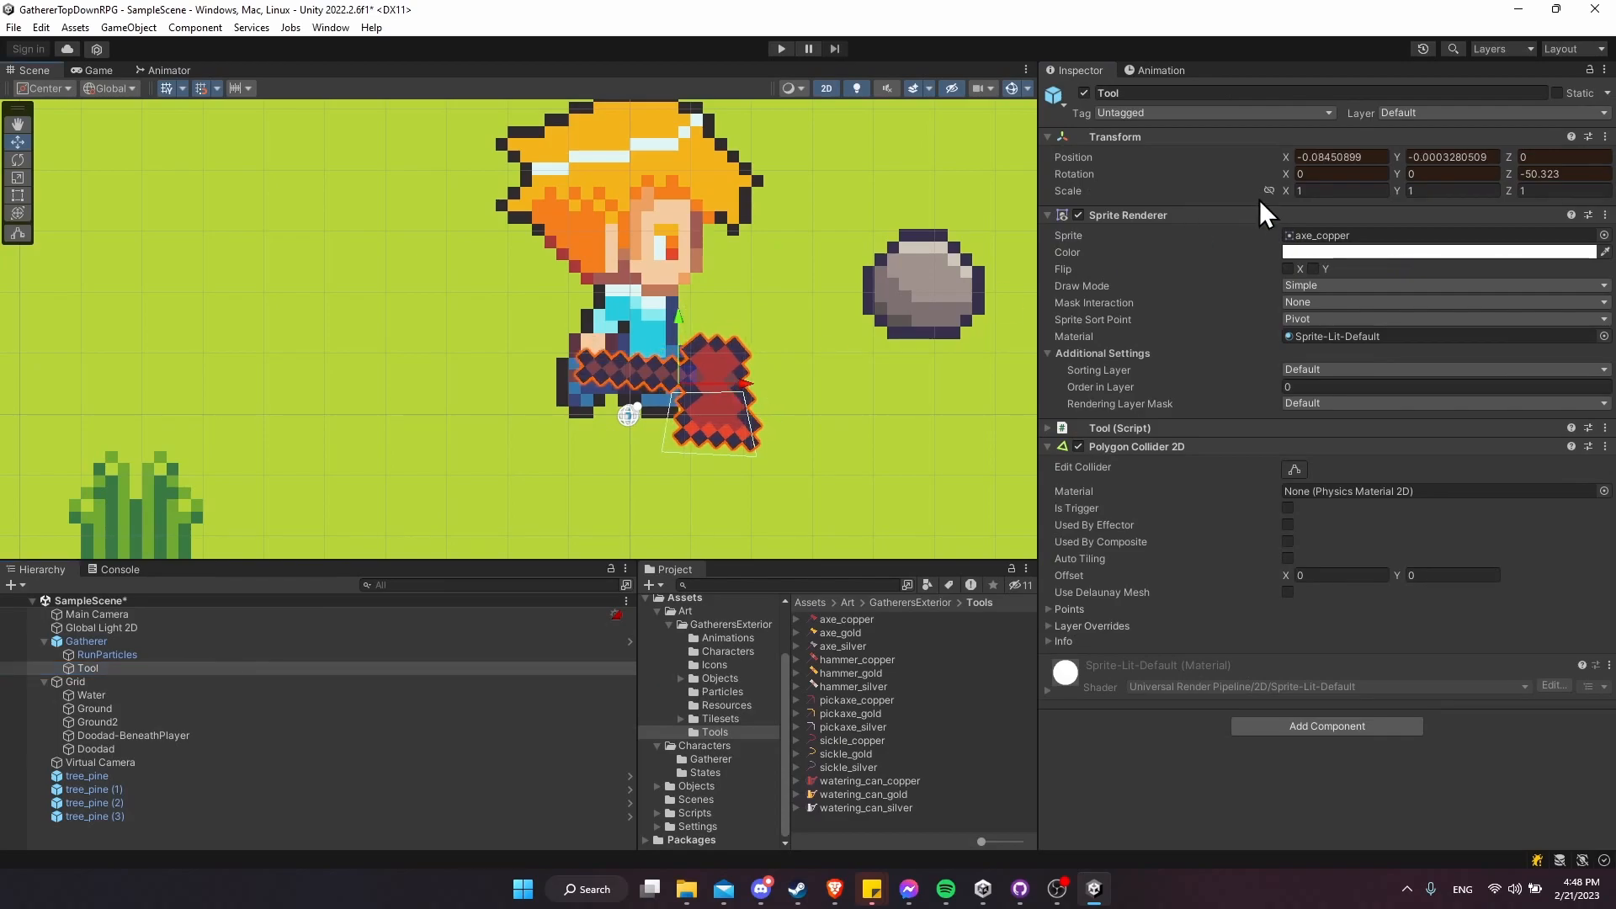
pyautogui.hotkey('ctrl', 's')
# - Review the Tool's placement at frames 0 and 1 of gatherer_walk_right in the animation timeline
pyautogui.click(1160, 70)
pyautogui.click(1328, 86)
pyautogui.click(1377, 86)
pyautogui.moveTo(1376, 85)
pyautogui.mouseDown()
pyautogui.moveTo(1472, 83)
pyautogui.moveTo(1341, 98)
pyautogui.moveTo(1377, 94)
pyautogui.mouseUp()
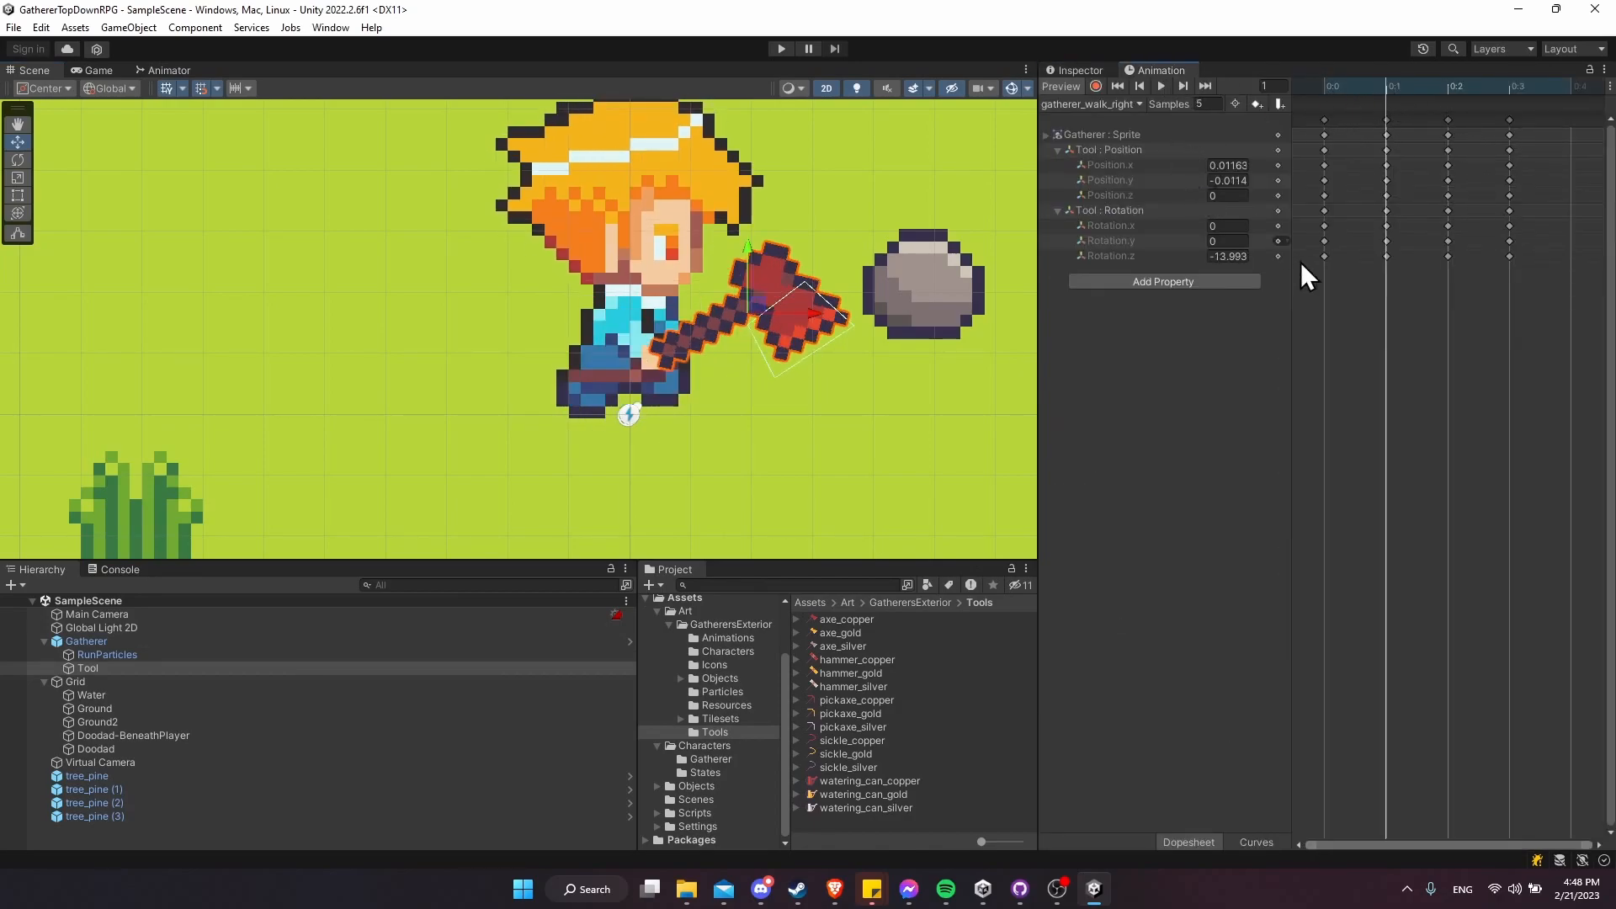
# - At frame 1 of gatherer_walk_right, try repositioning the Tool to about X 0.0047, Y -0.0241, and save the scene
pyautogui.moveTo(830, 315); pyautogui.dragTo(795, 310)
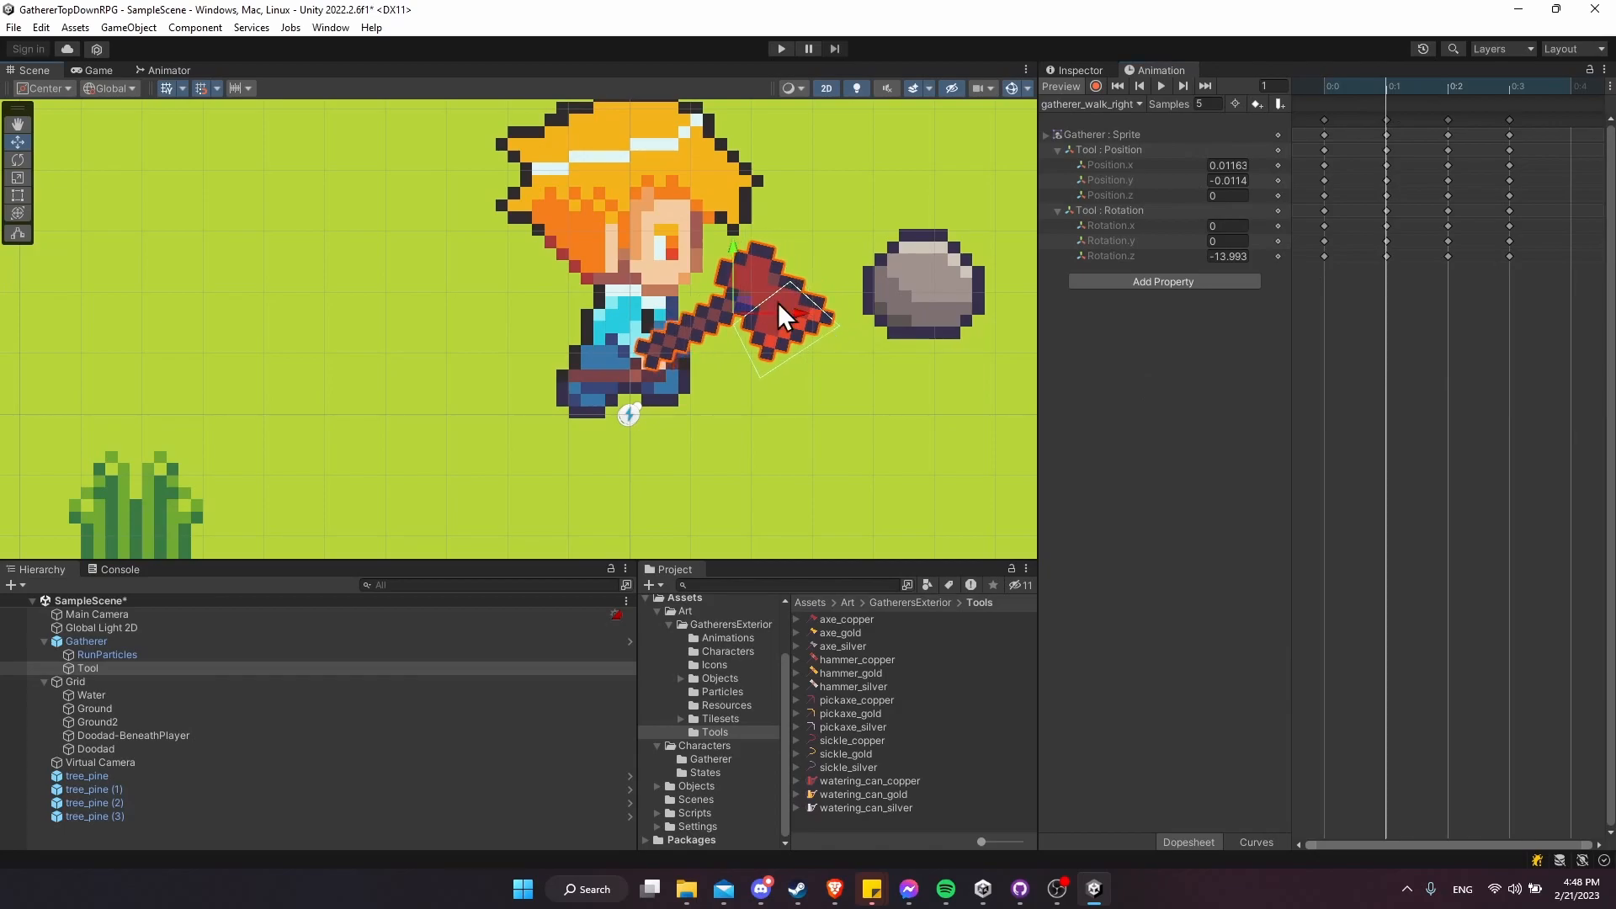
pyautogui.moveTo(739, 250); pyautogui.dragTo(741, 263)
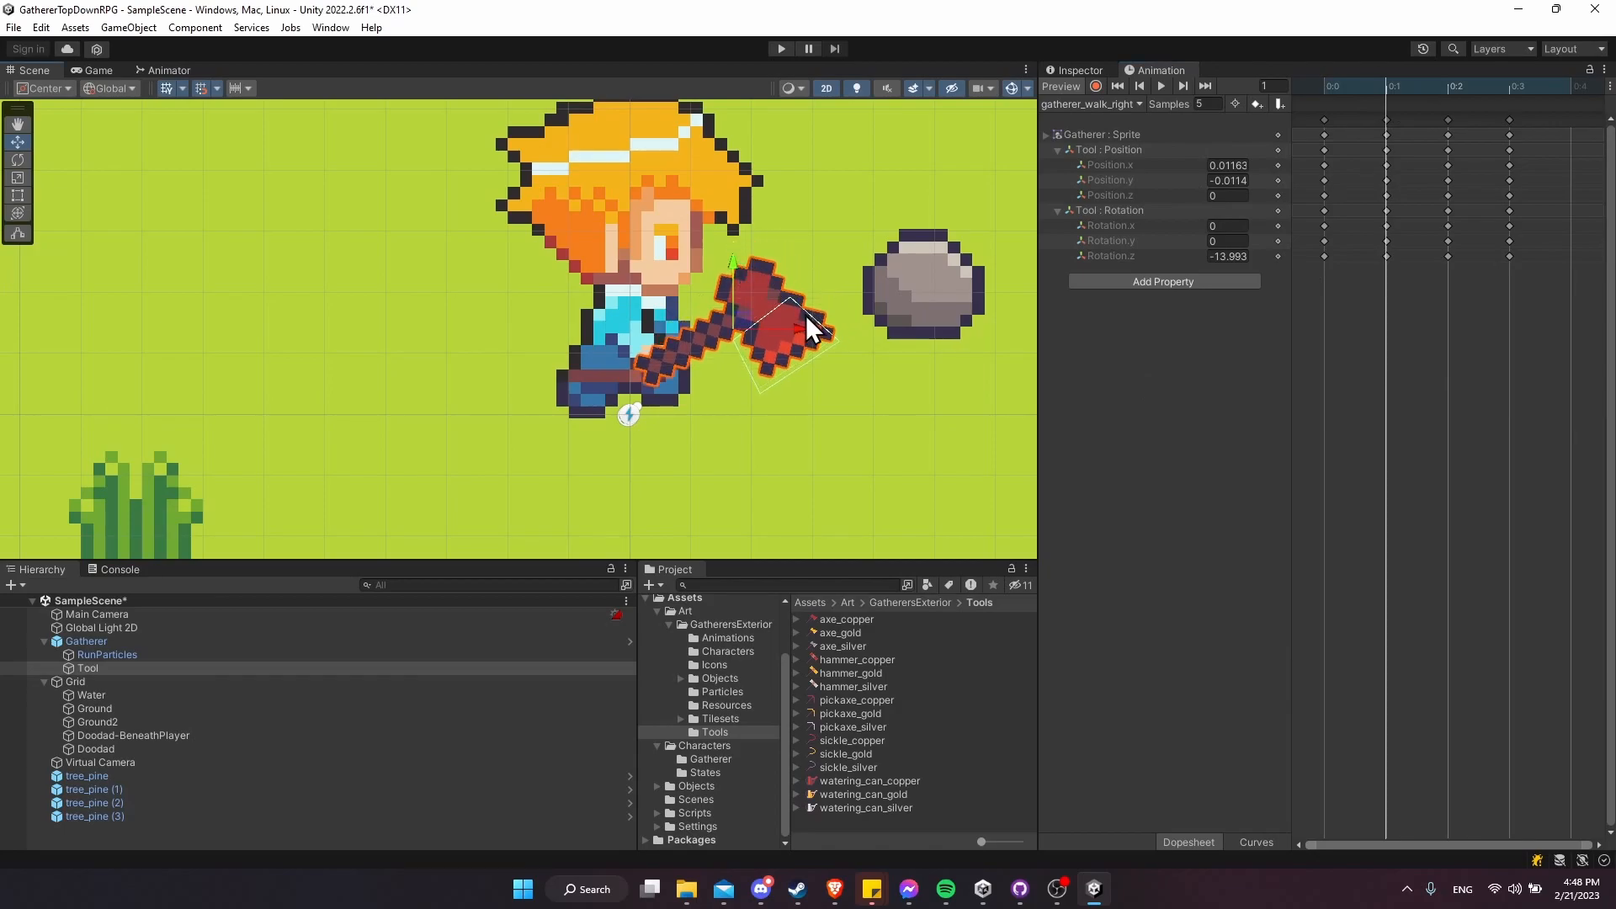
pyautogui.moveTo(805, 330); pyautogui.dragTo(811, 326)
pyautogui.hotkey('ctrl', 's')
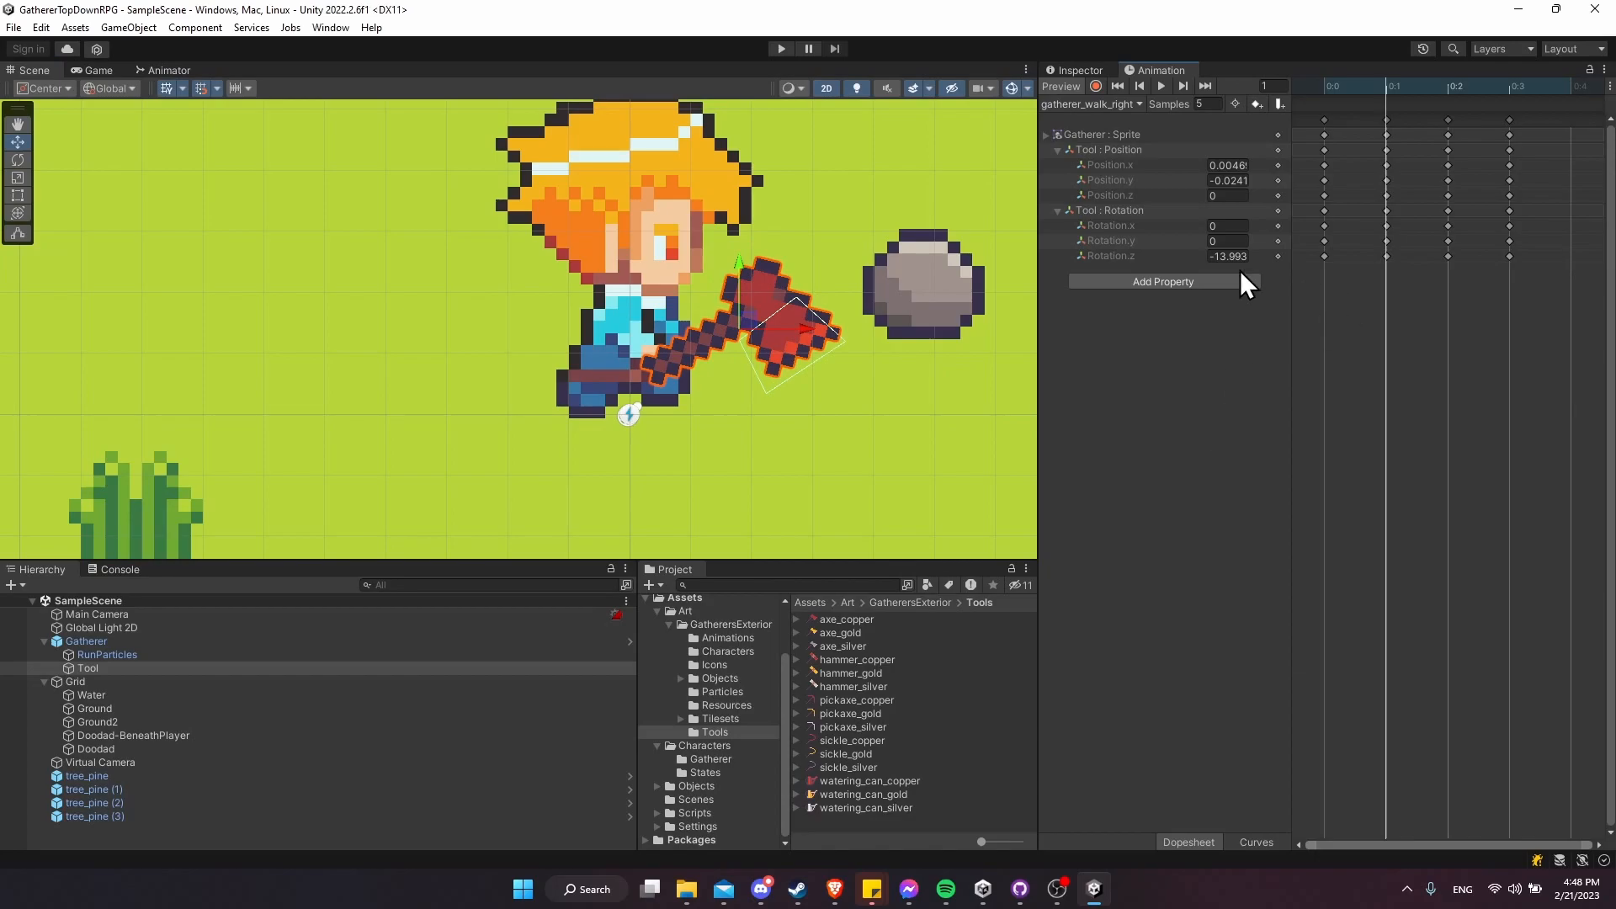
# - Try lowering the Tool to about Y -0.015 in the standing pose of gatherer_walk_right, and save the scene
pyautogui.moveTo(1418, 83)
pyautogui.mouseDown()
pyautogui.moveTo(1451, 83)
pyautogui.moveTo(1303, 86)
pyautogui.moveTo(1442, 79)
pyautogui.mouseUp()
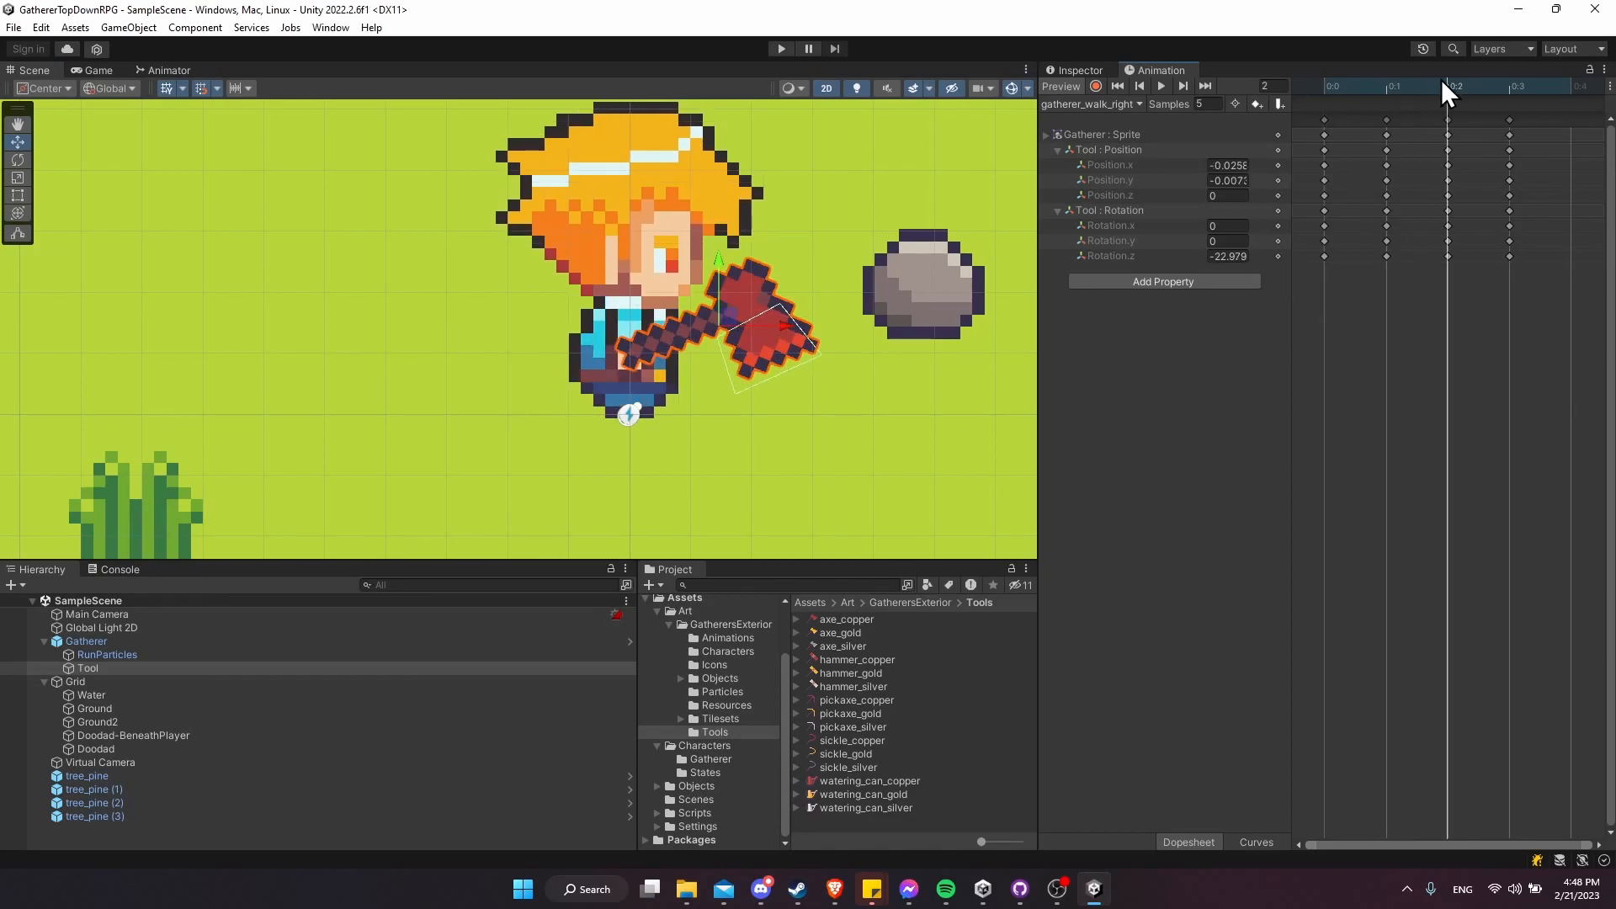
pyautogui.moveTo(719, 270); pyautogui.dragTo(722, 279)
pyautogui.click(1330, 85)
pyautogui.hotkey('ctrl', 's')
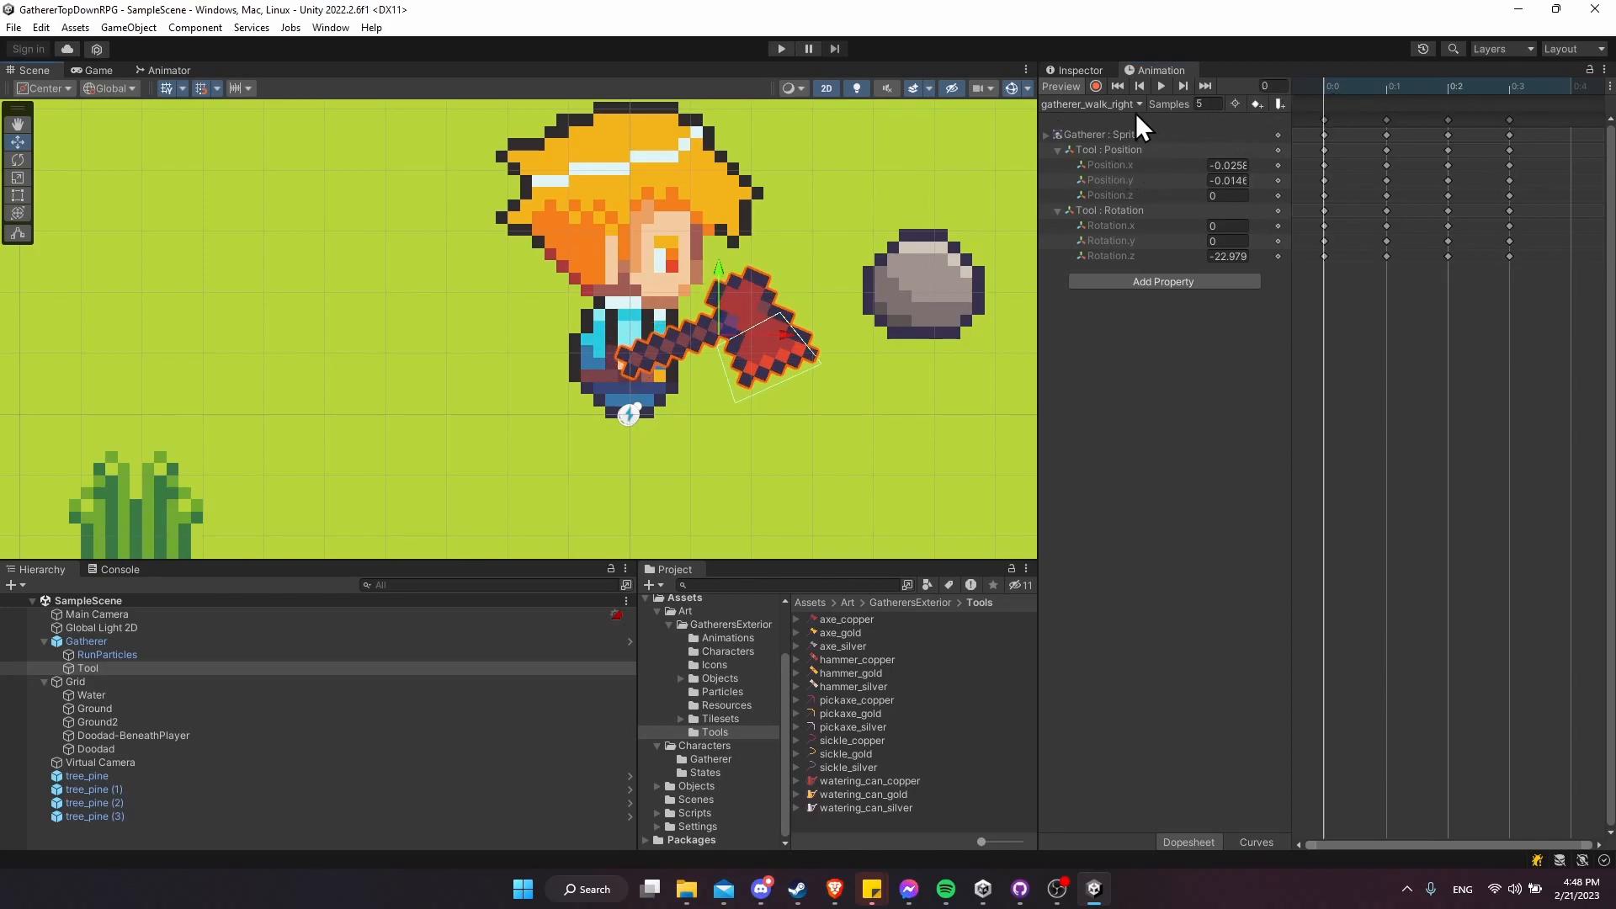
# - Try rotating the Tool at frame 0 of gatherer_walk_left, then check it at the neighbouring frame
pyautogui.click(1136, 105)
pyautogui.click(1150, 288)
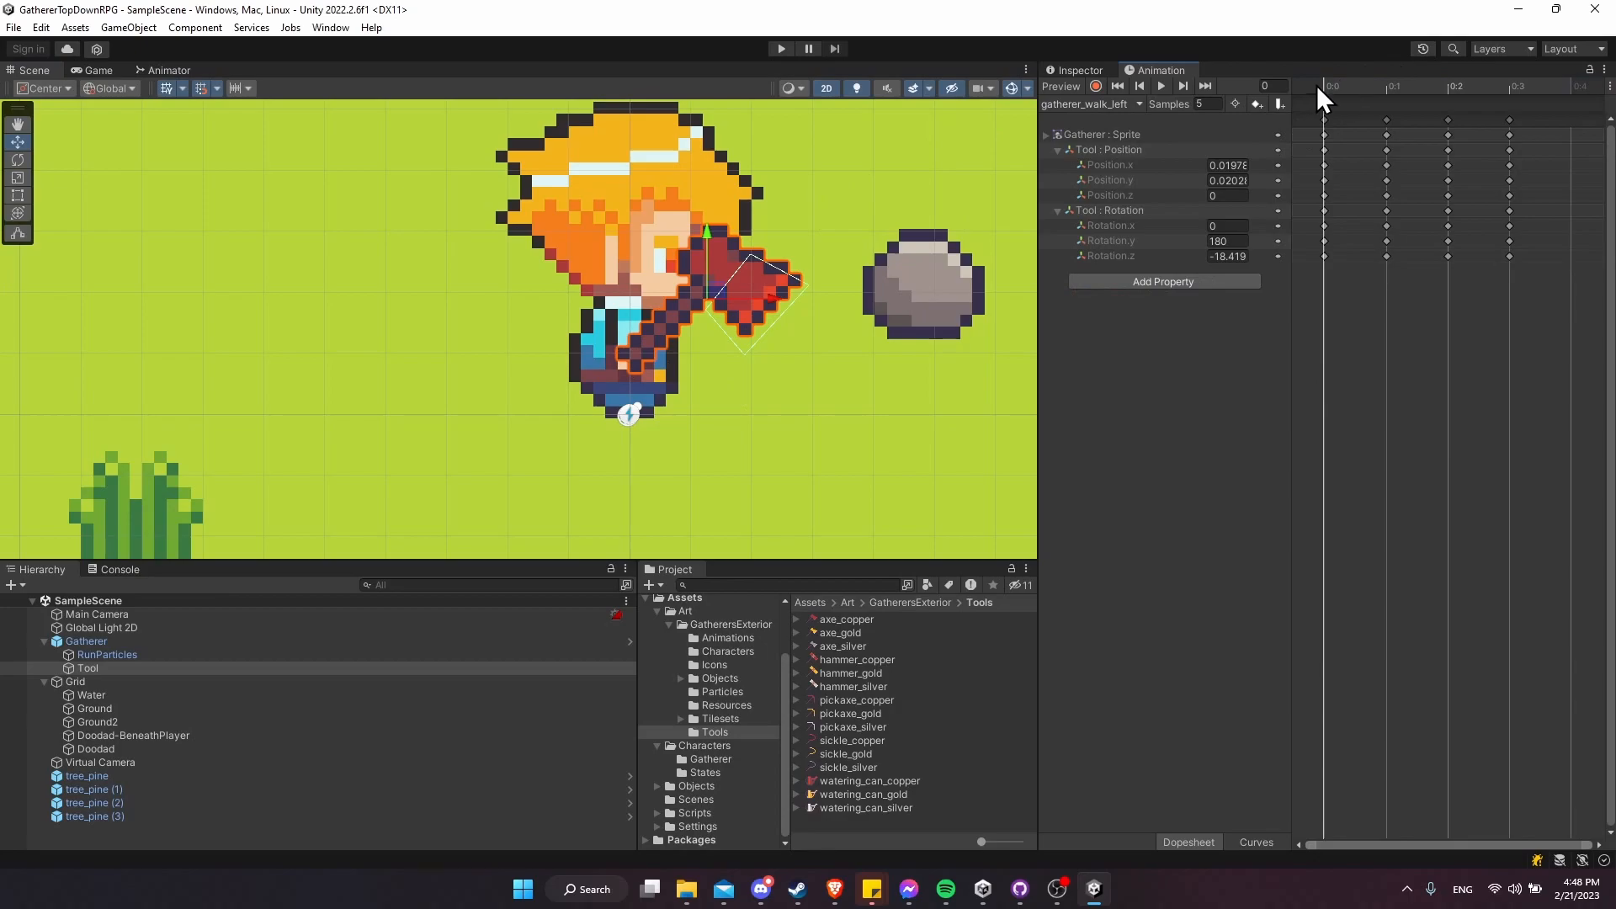
pyautogui.press('e')
pyautogui.moveTo(772, 288)
pyautogui.mouseDown()
pyautogui.moveTo(773, 310)
pyautogui.moveTo(755, 315)
pyautogui.moveTo(771, 305)
pyautogui.mouseUp()
pyautogui.press('w')
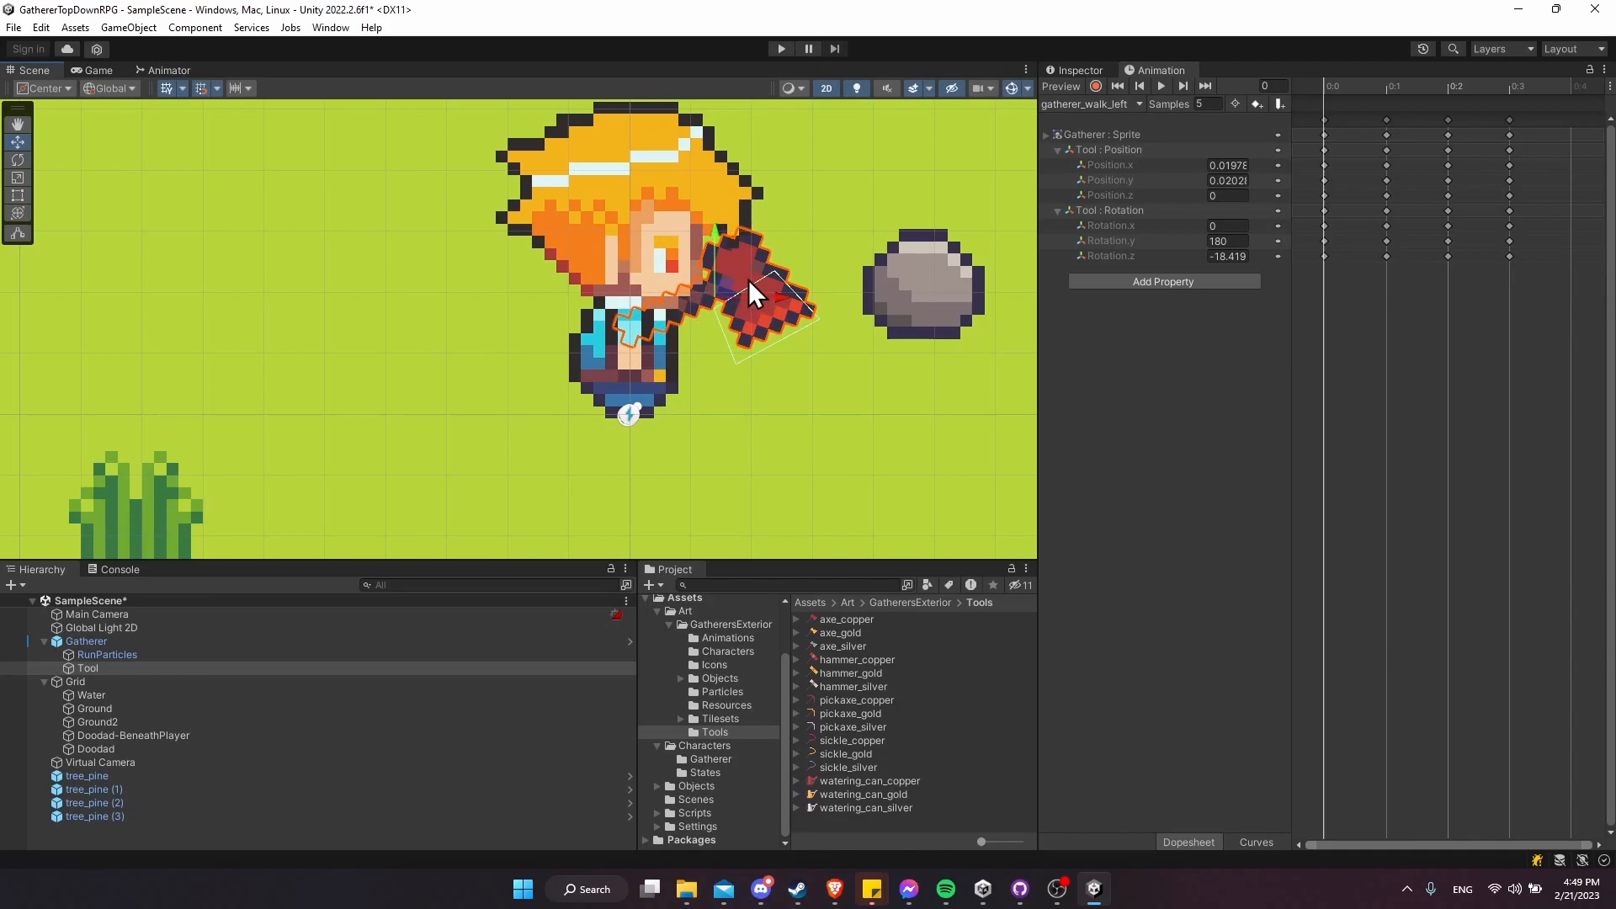
pyautogui.click(1406, 91)
pyautogui.click(1325, 88)
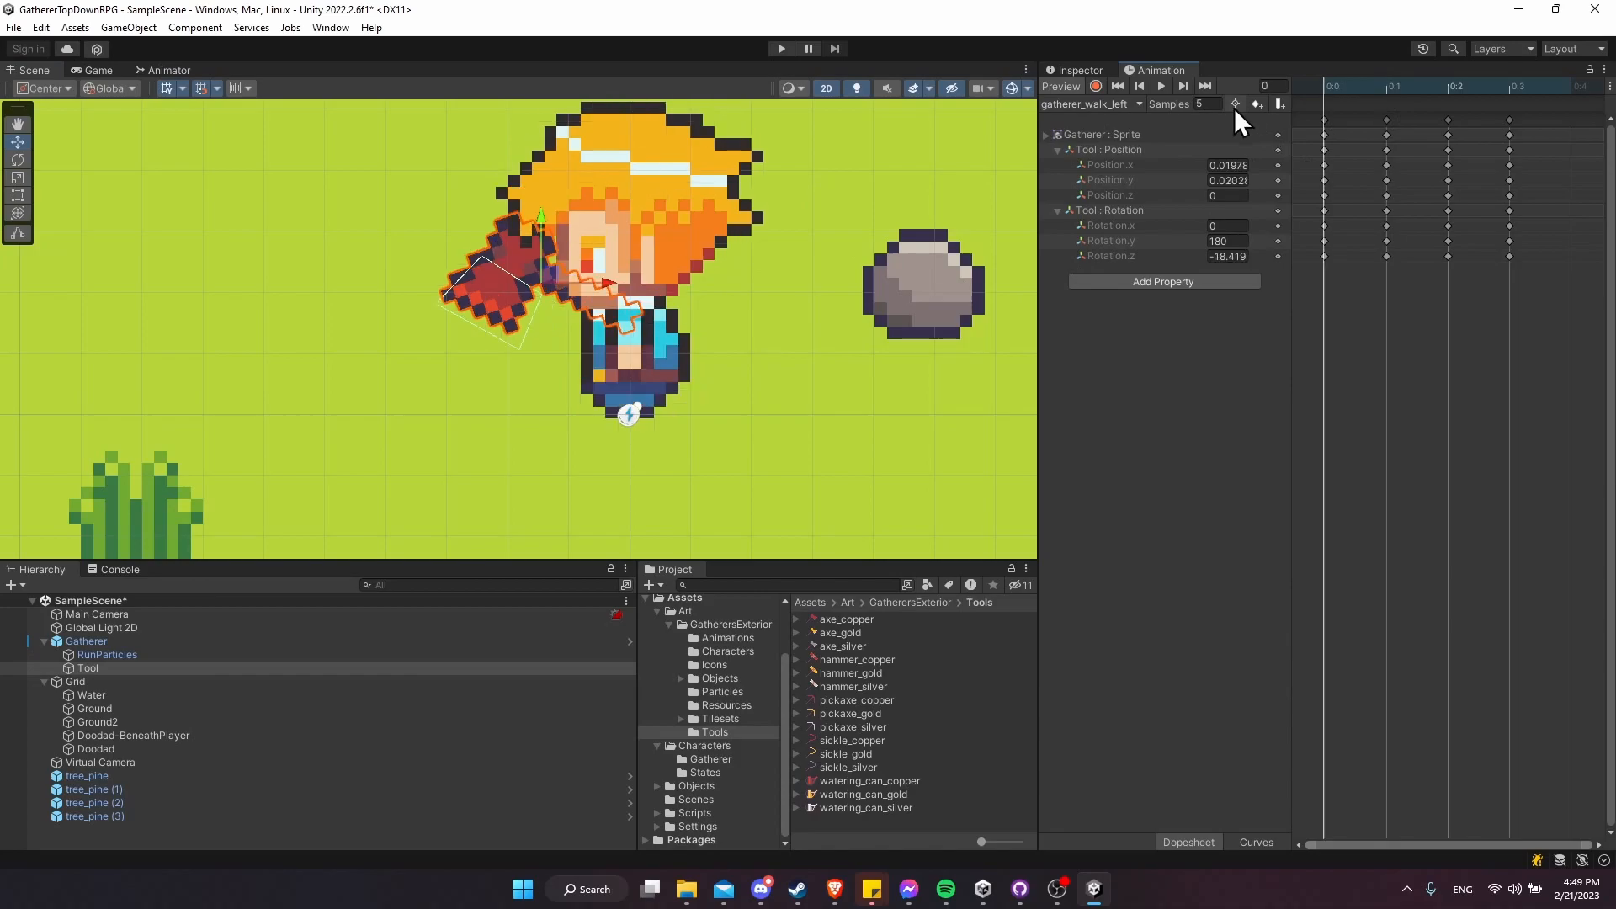
# - Preview the Tool's motion by playing the gatherer_walk_left and gatherer_swing_left clips
pyautogui.click(1161, 86)
pyautogui.scroll(-2, 685, 292)
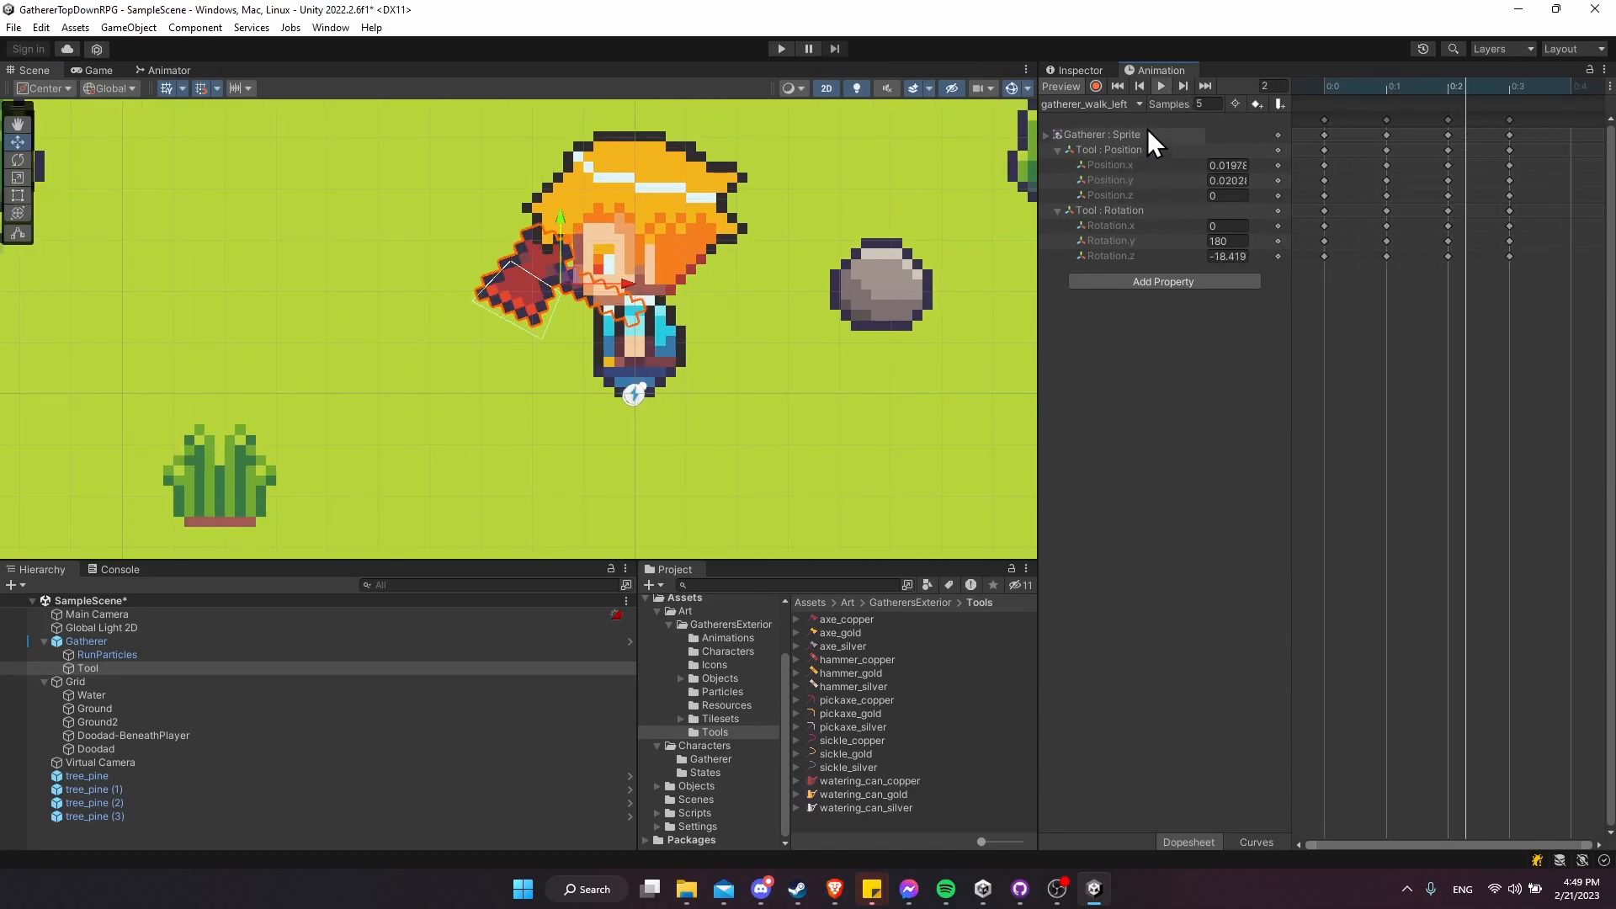
pyautogui.click(1113, 100)
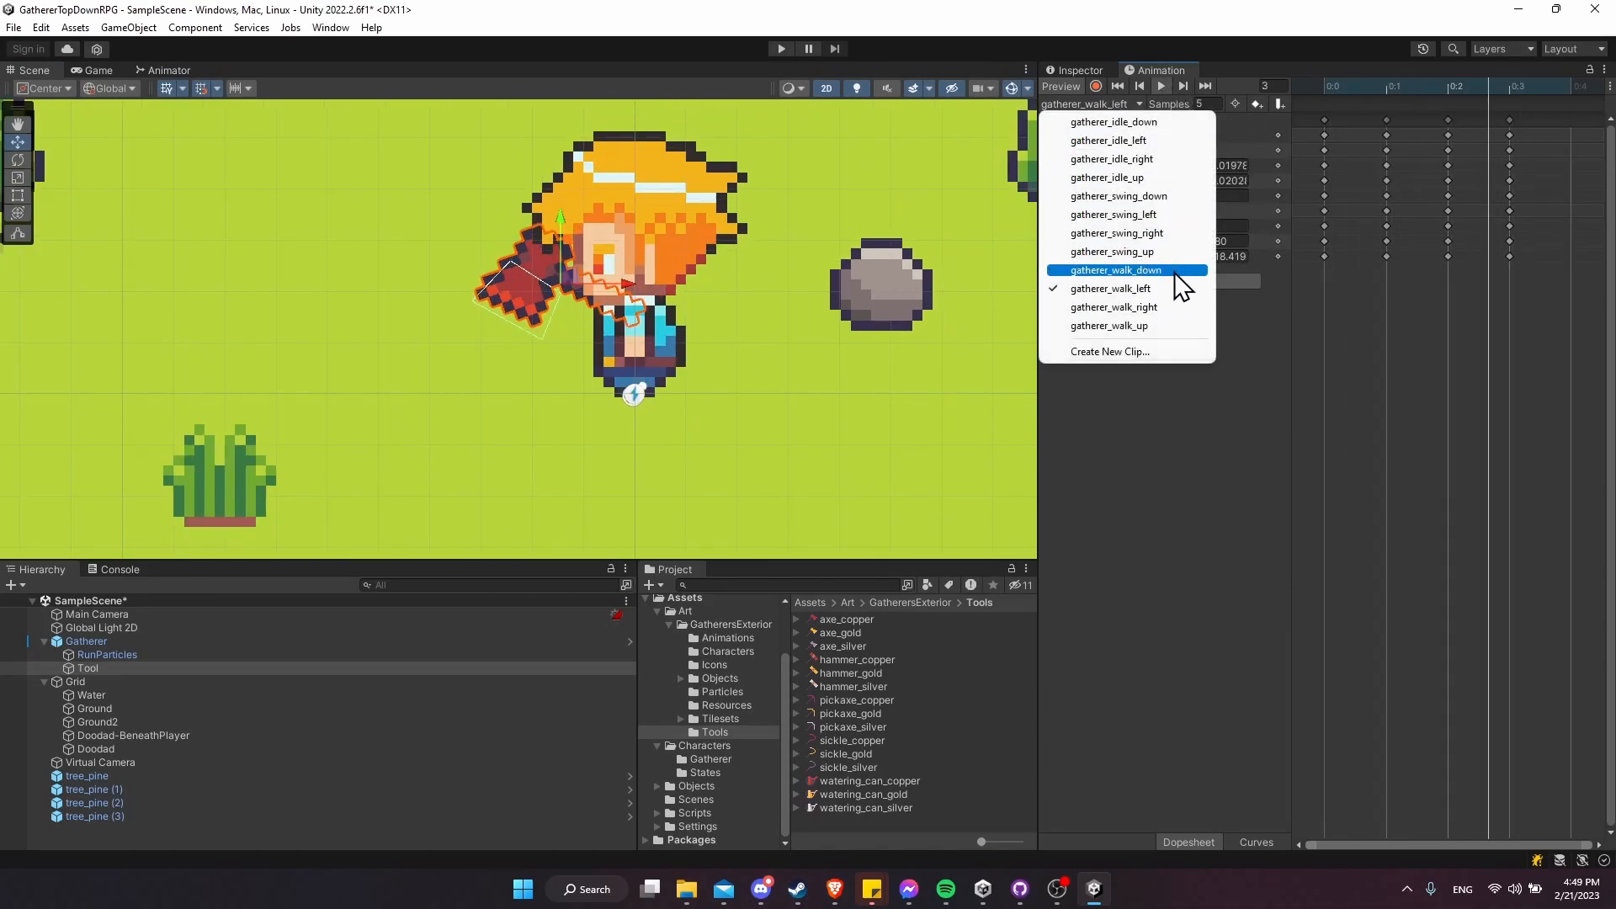
pyautogui.click(1180, 232)
pyautogui.click(1132, 103)
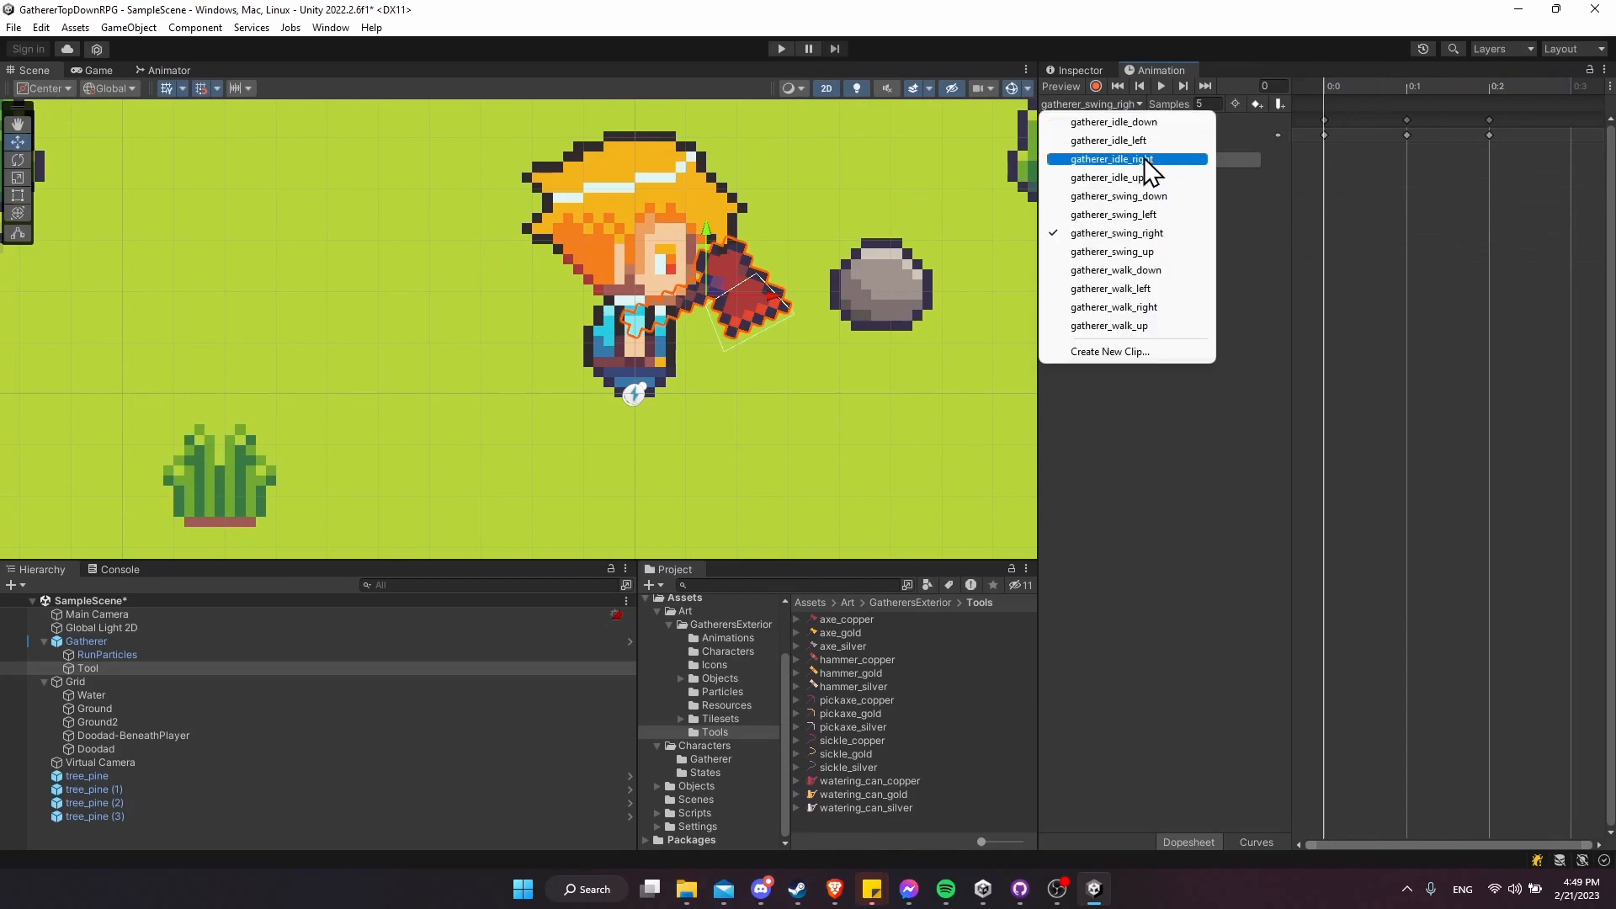
pyautogui.click(1158, 216)
pyautogui.click(1162, 87)
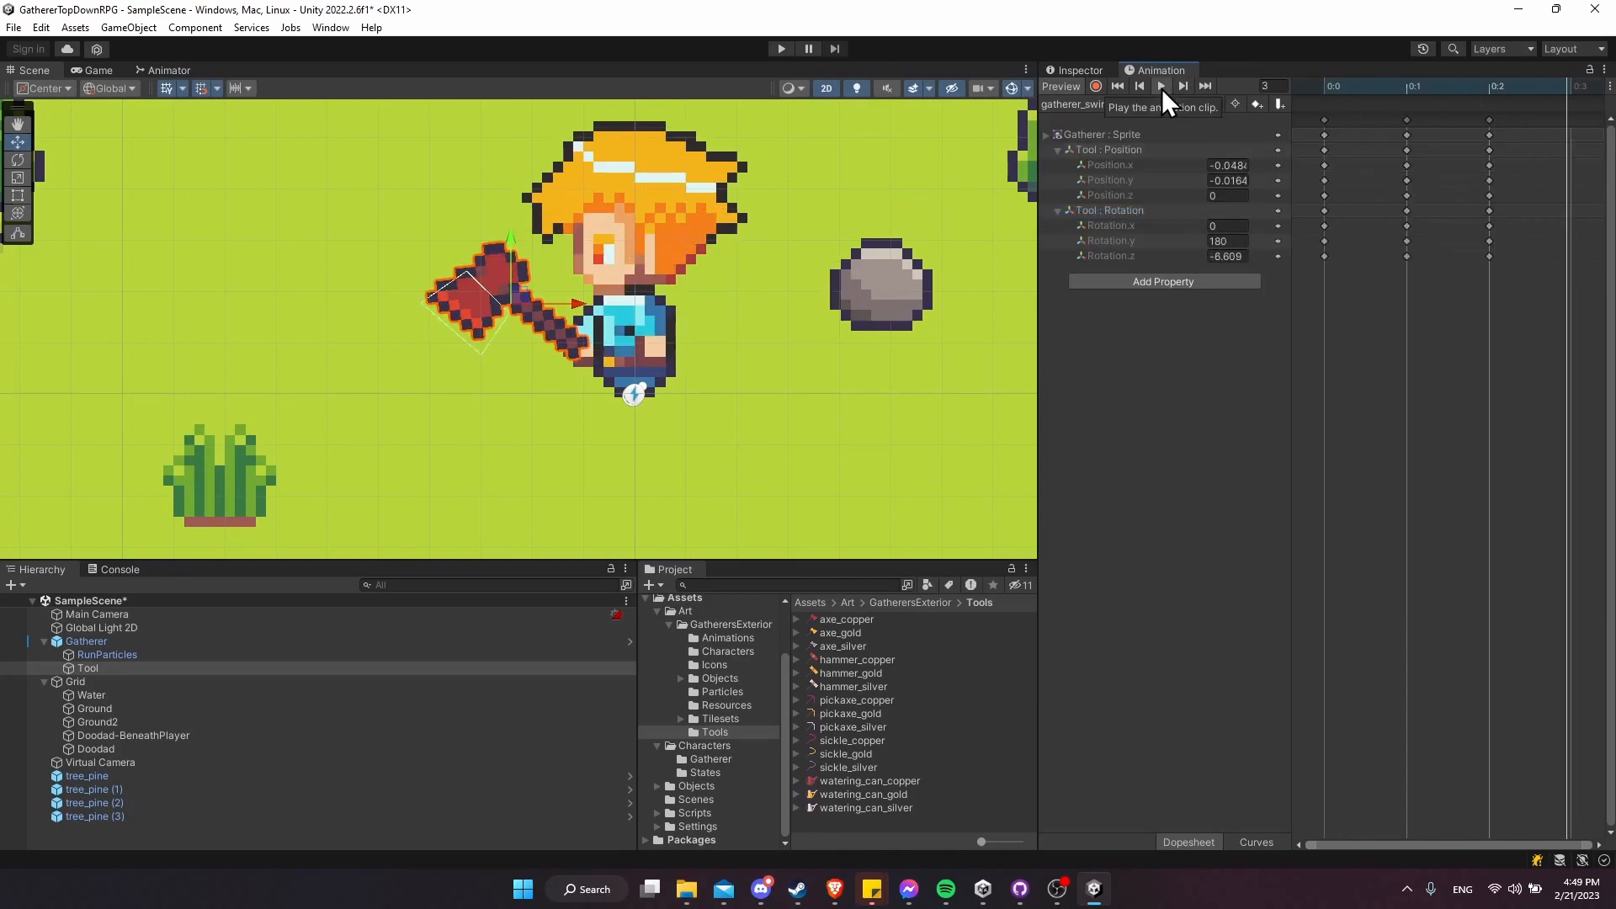
pyautogui.scroll(-3, 783, 277)
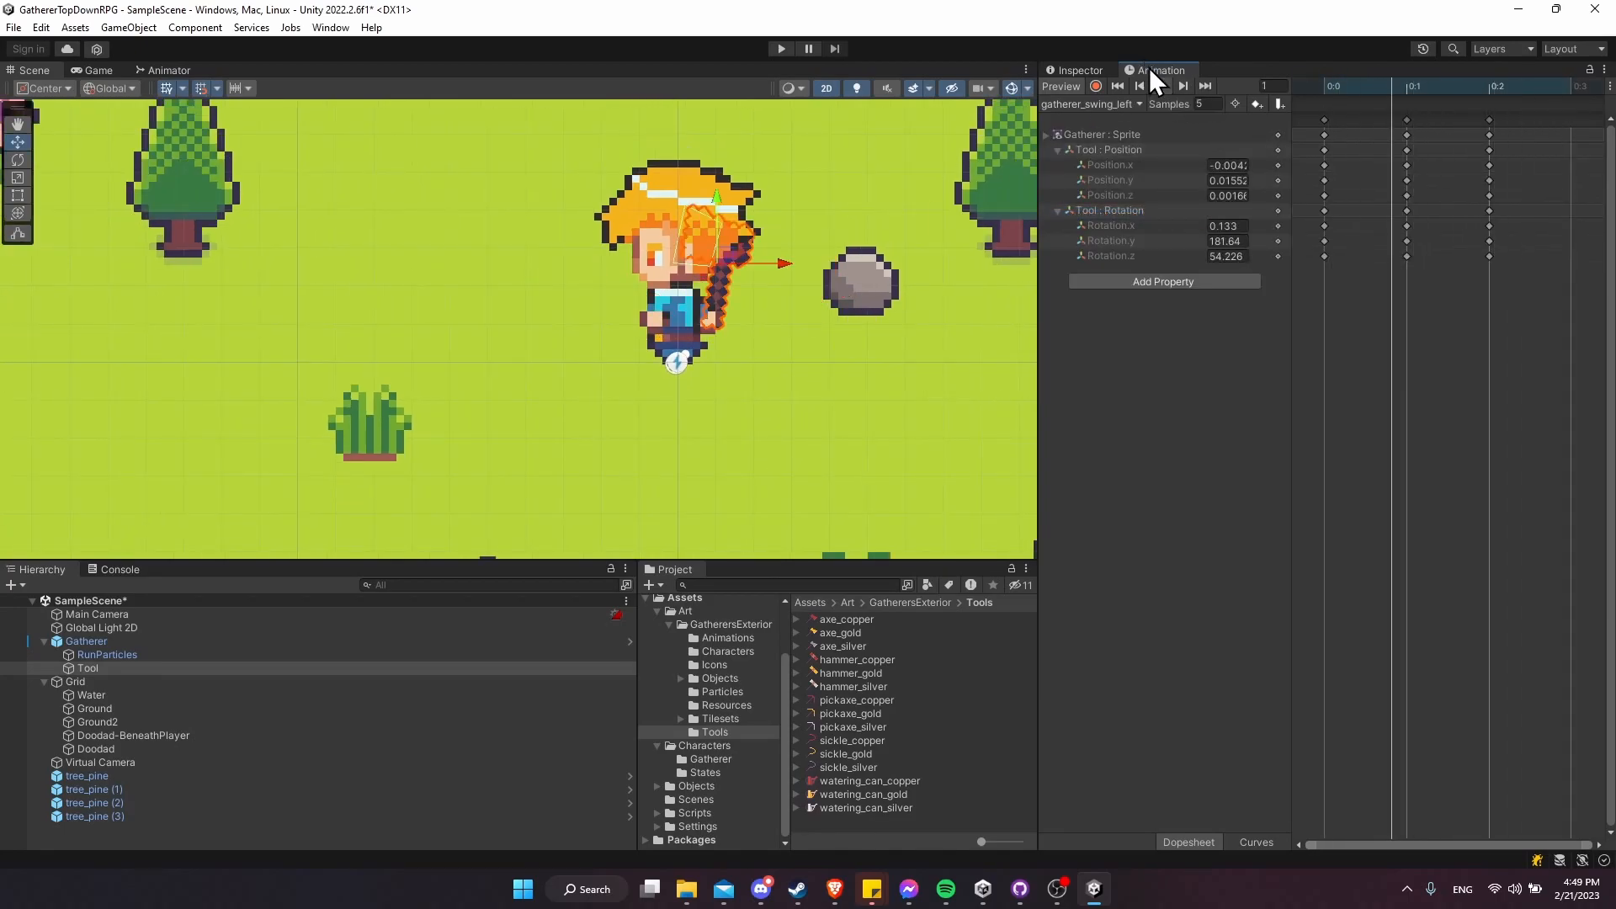
# - At frame 0 of gatherer_swing_left, rotate the Tool slightly clockwise around the hand
pyautogui.click(1344, 89)
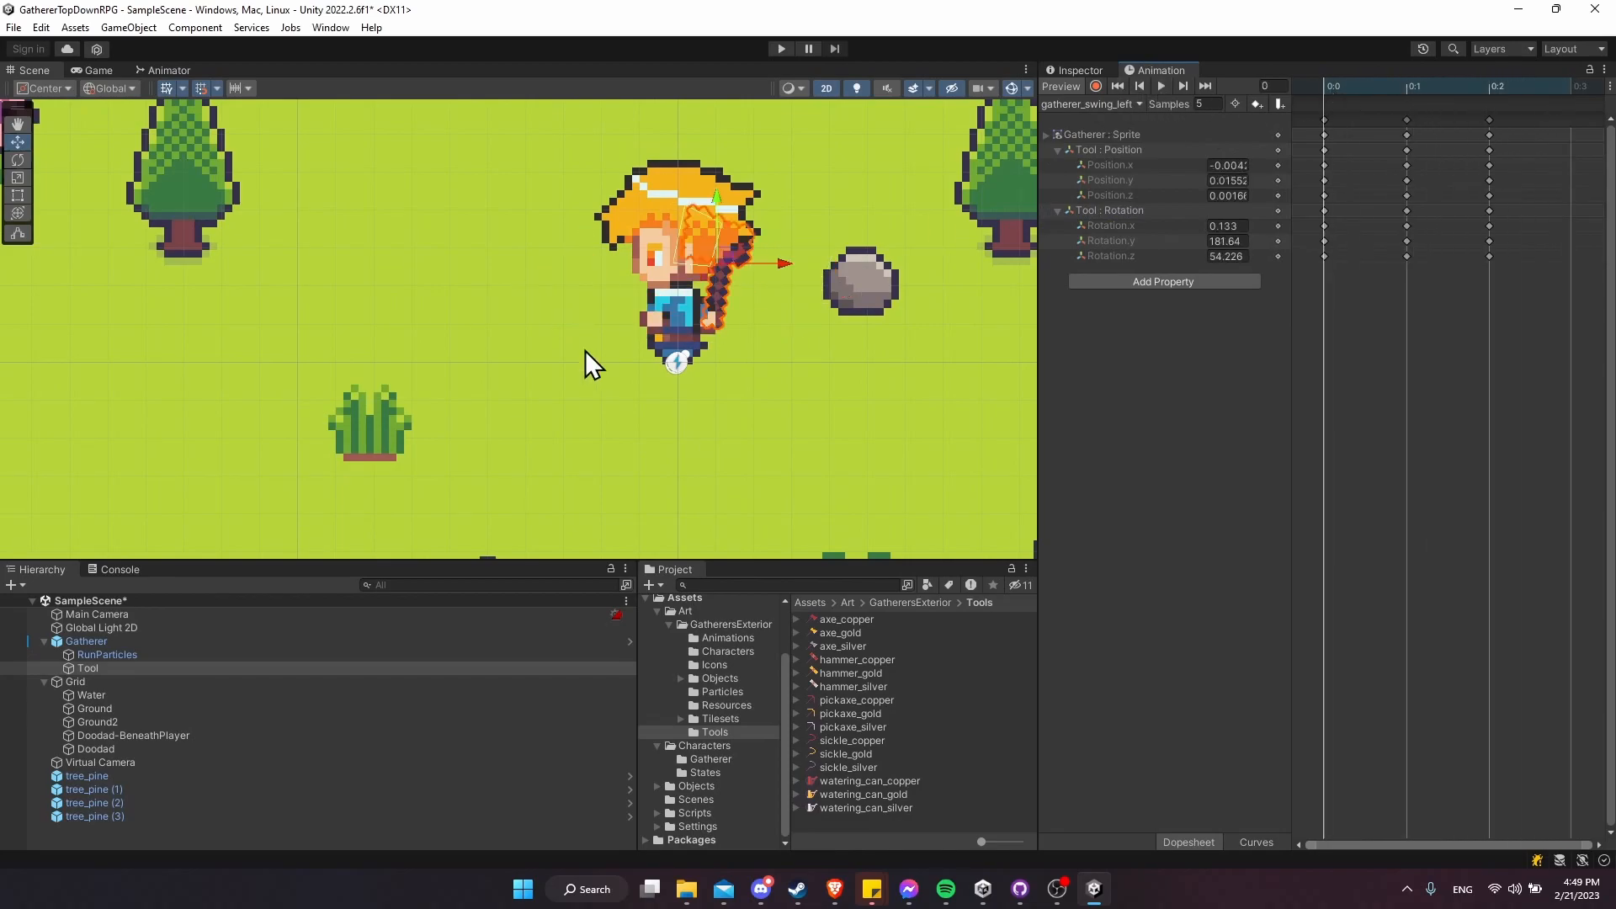
pyautogui.scroll(1, 755, 300)
pyautogui.scroll(2, 756, 299)
pyautogui.press('e')
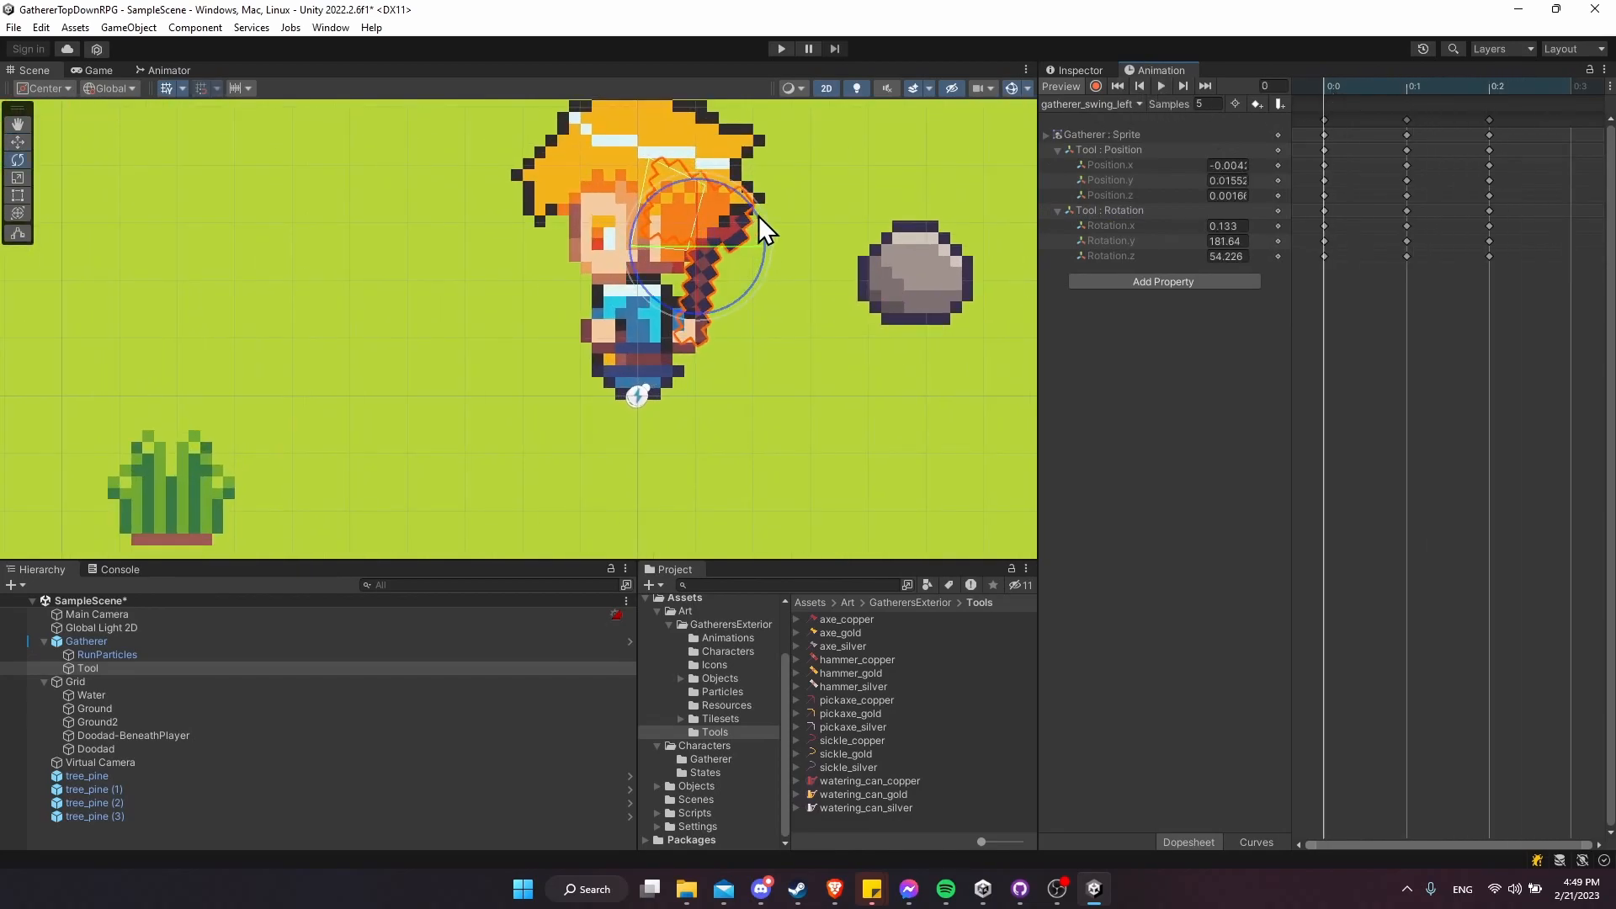
pyautogui.moveTo(760, 221); pyautogui.dragTo(776, 246)
pyautogui.press('w')
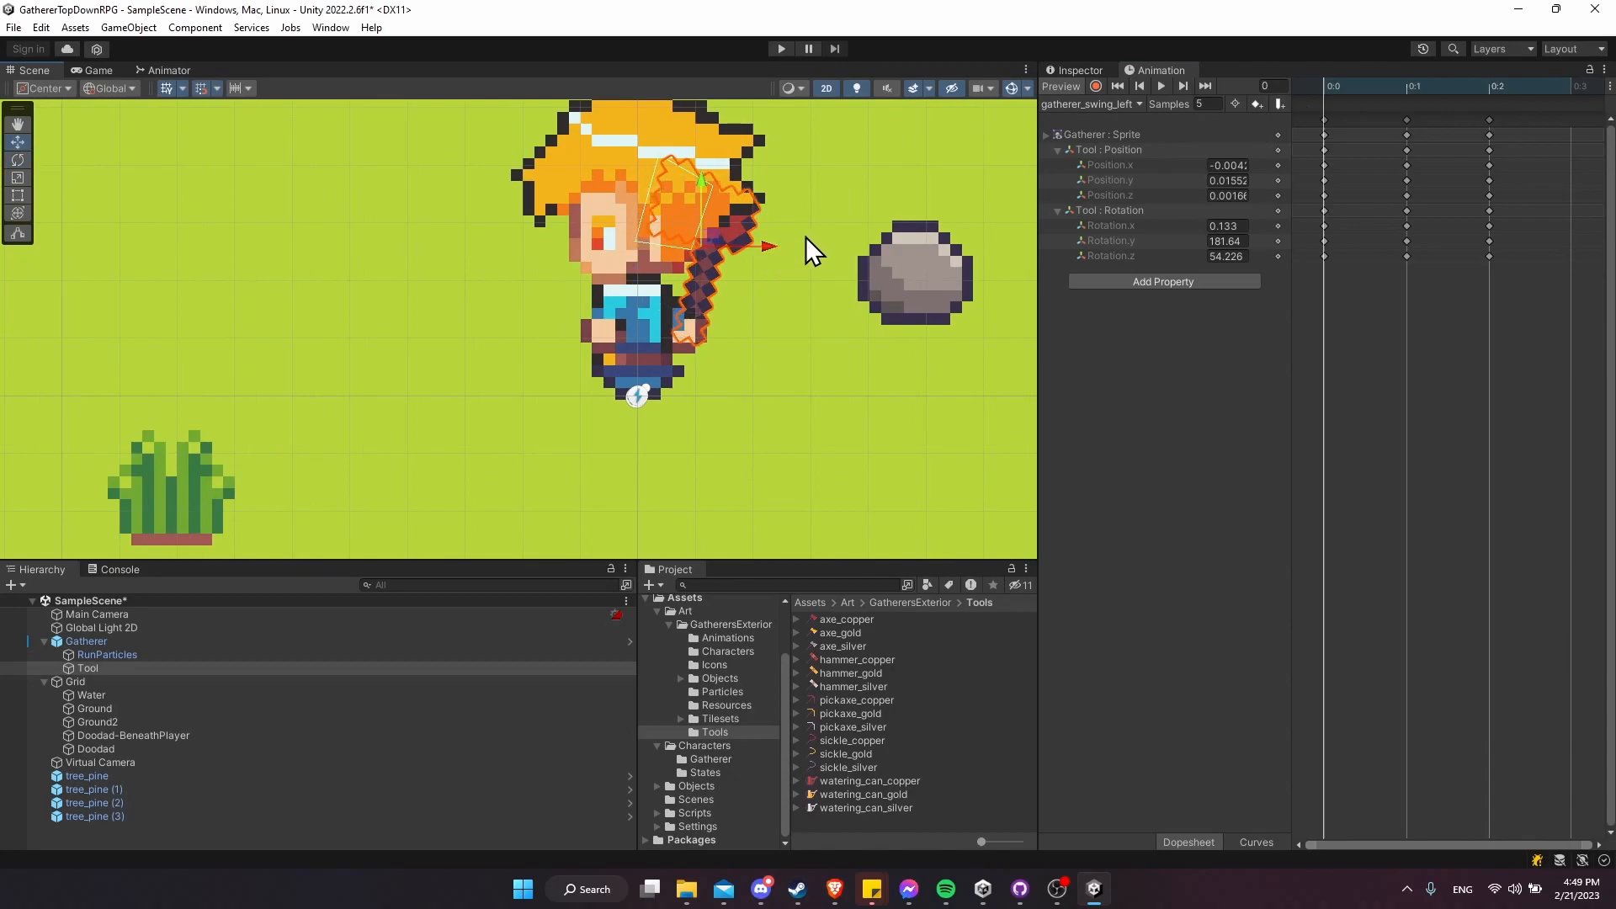
# - At frame 2 of gatherer_swing_left, lower the Tool to about Y -0.0193 to meet the hand, and save the scene
pyautogui.click(1420, 89)
pyautogui.moveTo(857, 293); pyautogui.dragTo(856, 295)
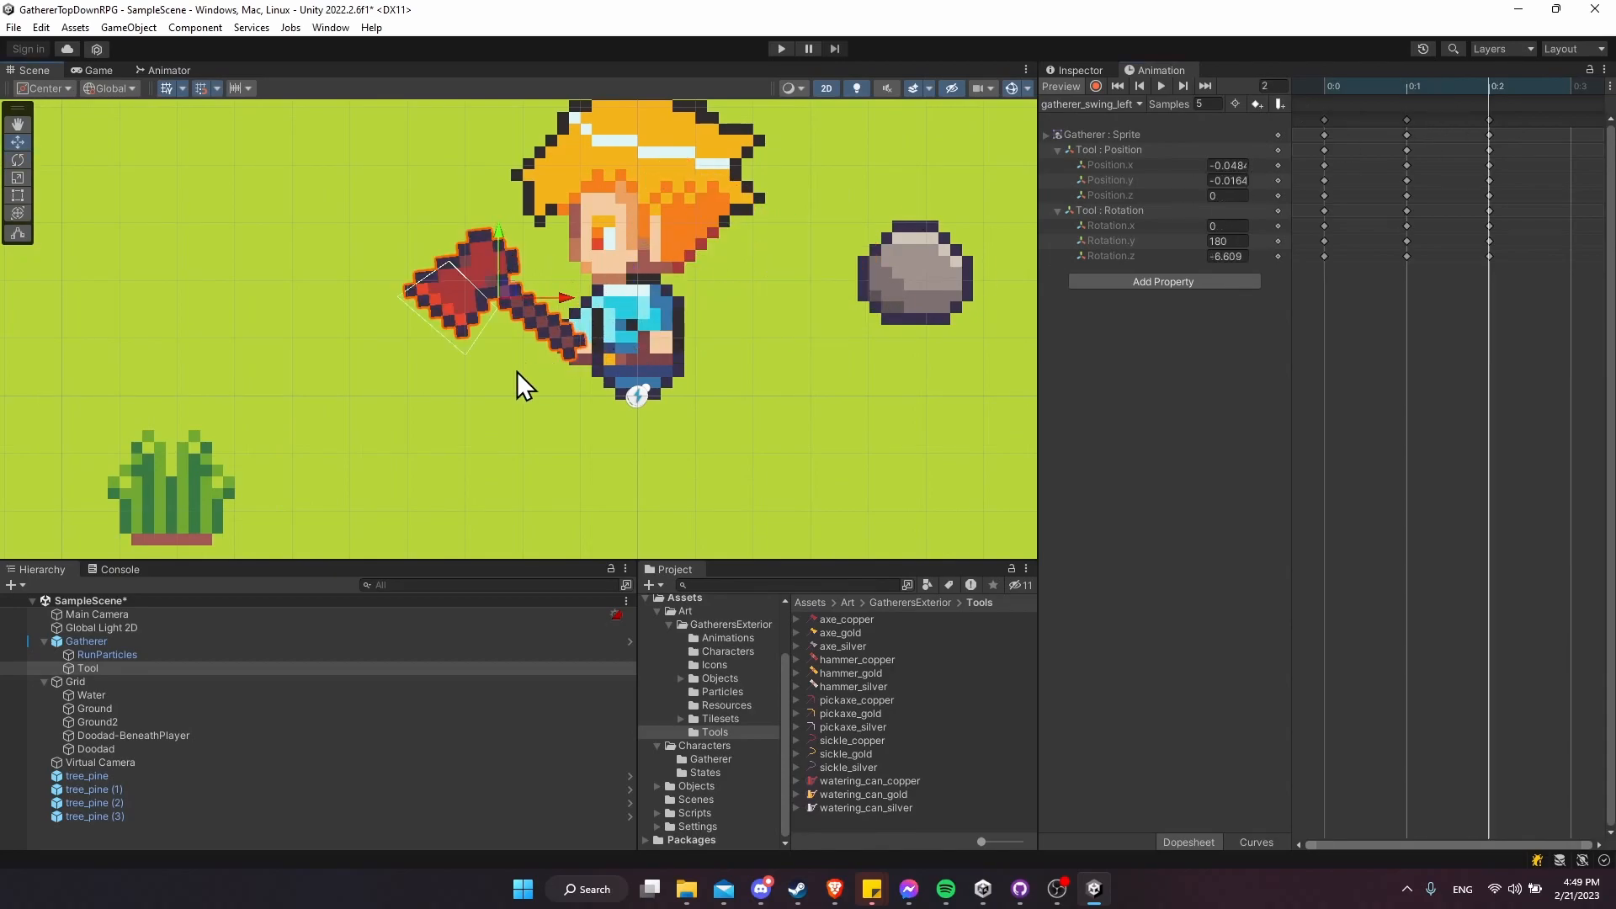
pyautogui.moveTo(581, 328); pyautogui.dragTo(540, 350, button='middle')
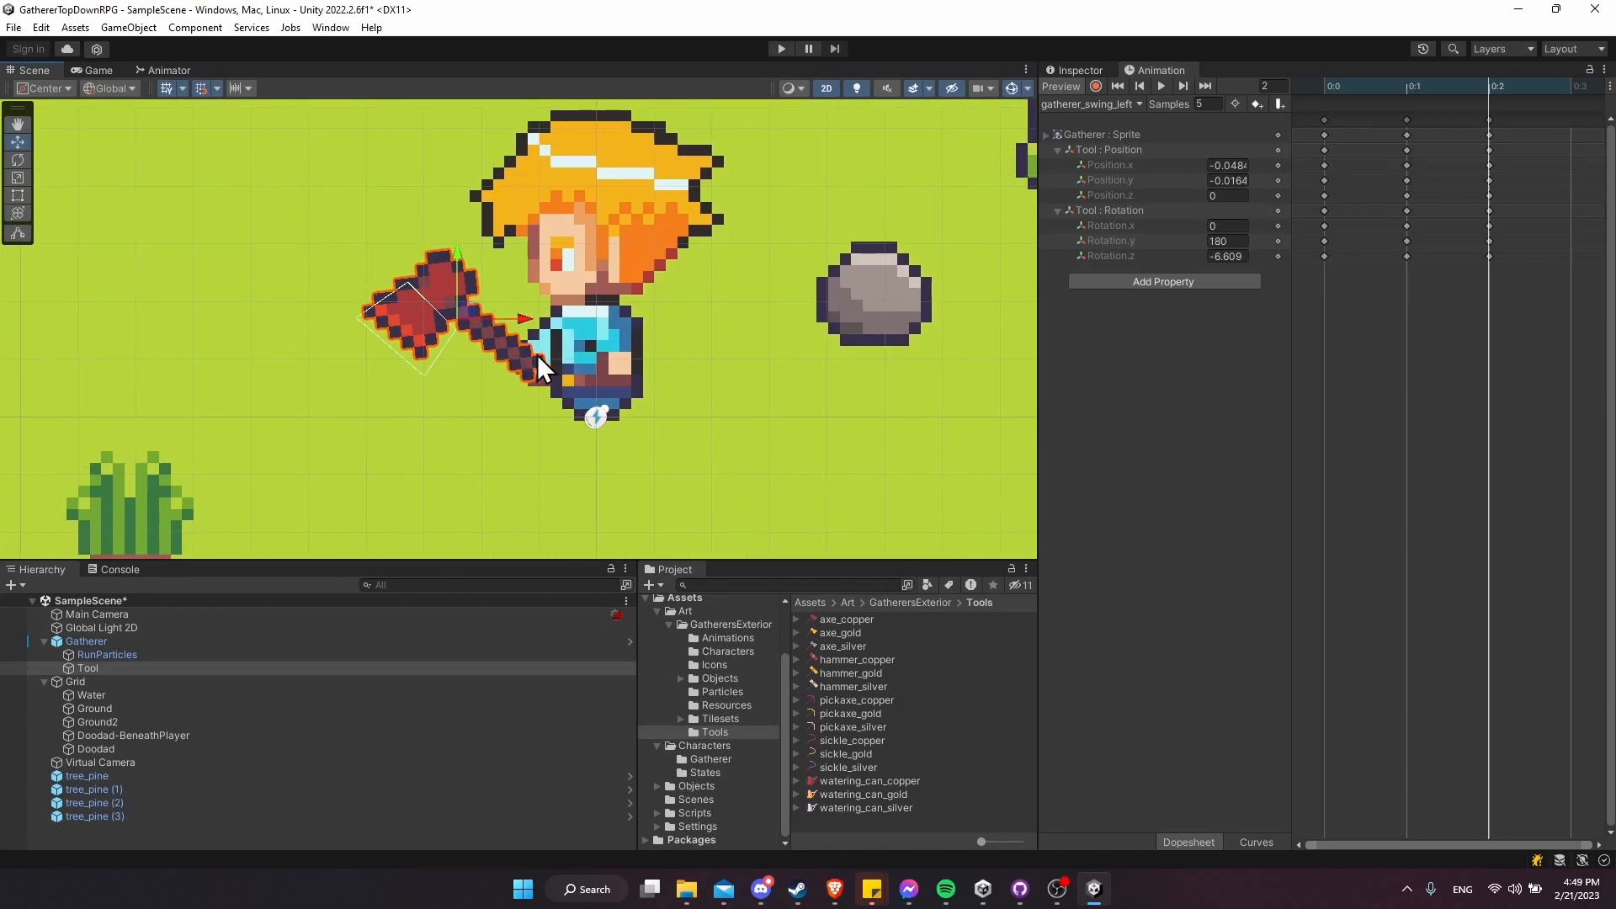
pyautogui.hotkey('ctrl', 's')
pyautogui.scroll(-1, 505, 364)
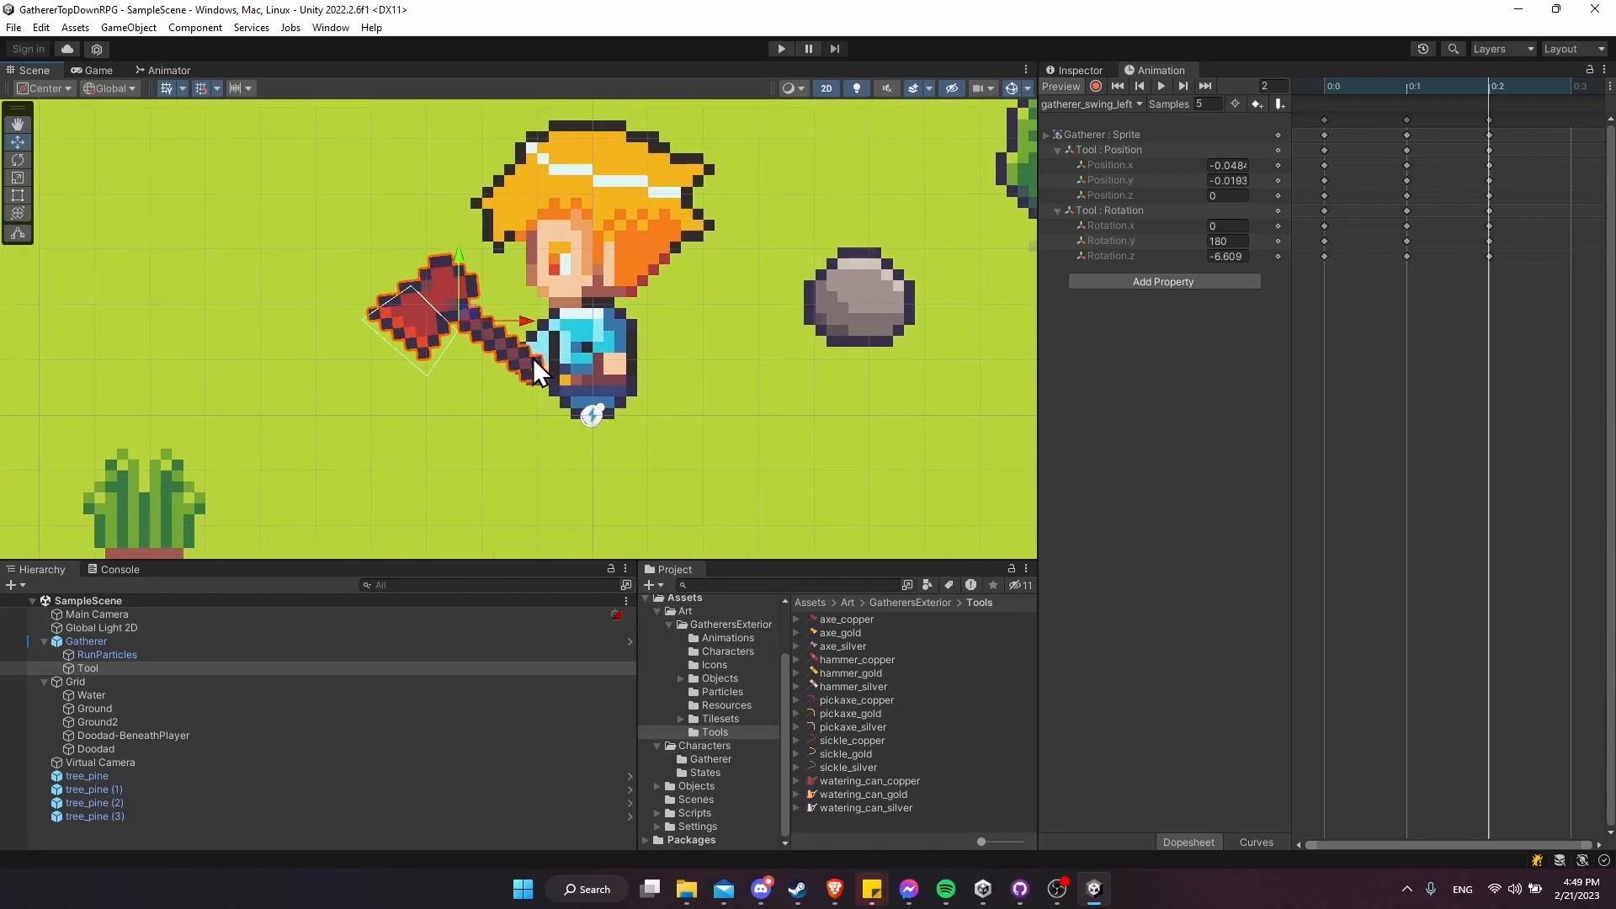
# - Preview gatherer_walk_right and adjust the Tool at frame 3 to about -50 on Z, X -0.078, Y -0.0008
pyautogui.click(1137, 103)
pyautogui.click(1156, 306)
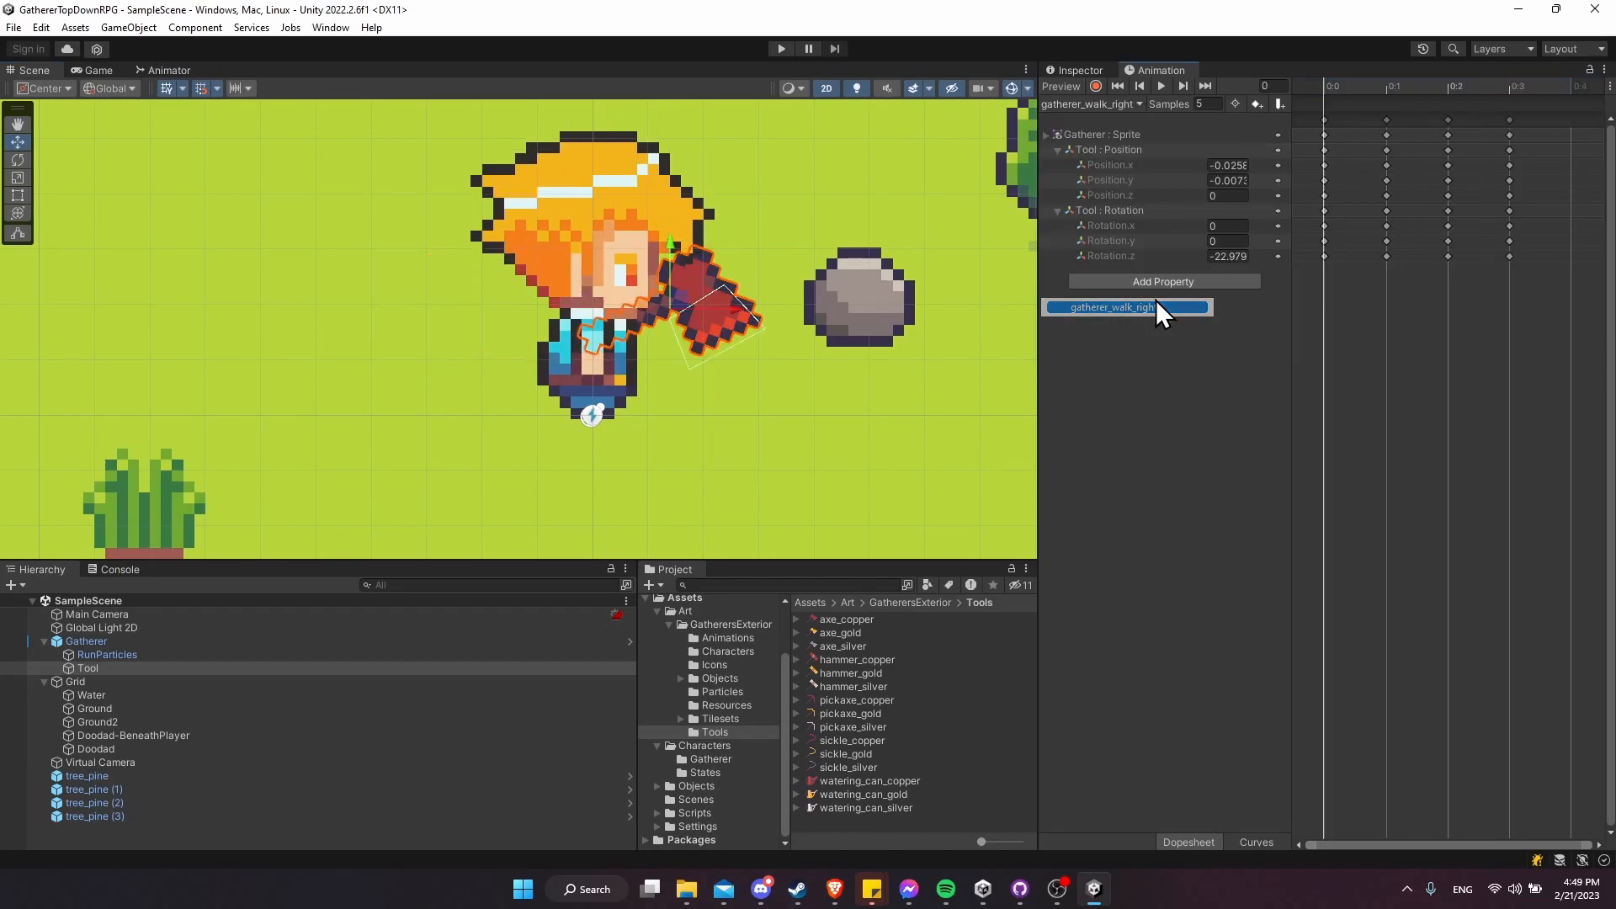
pyautogui.click(1158, 88)
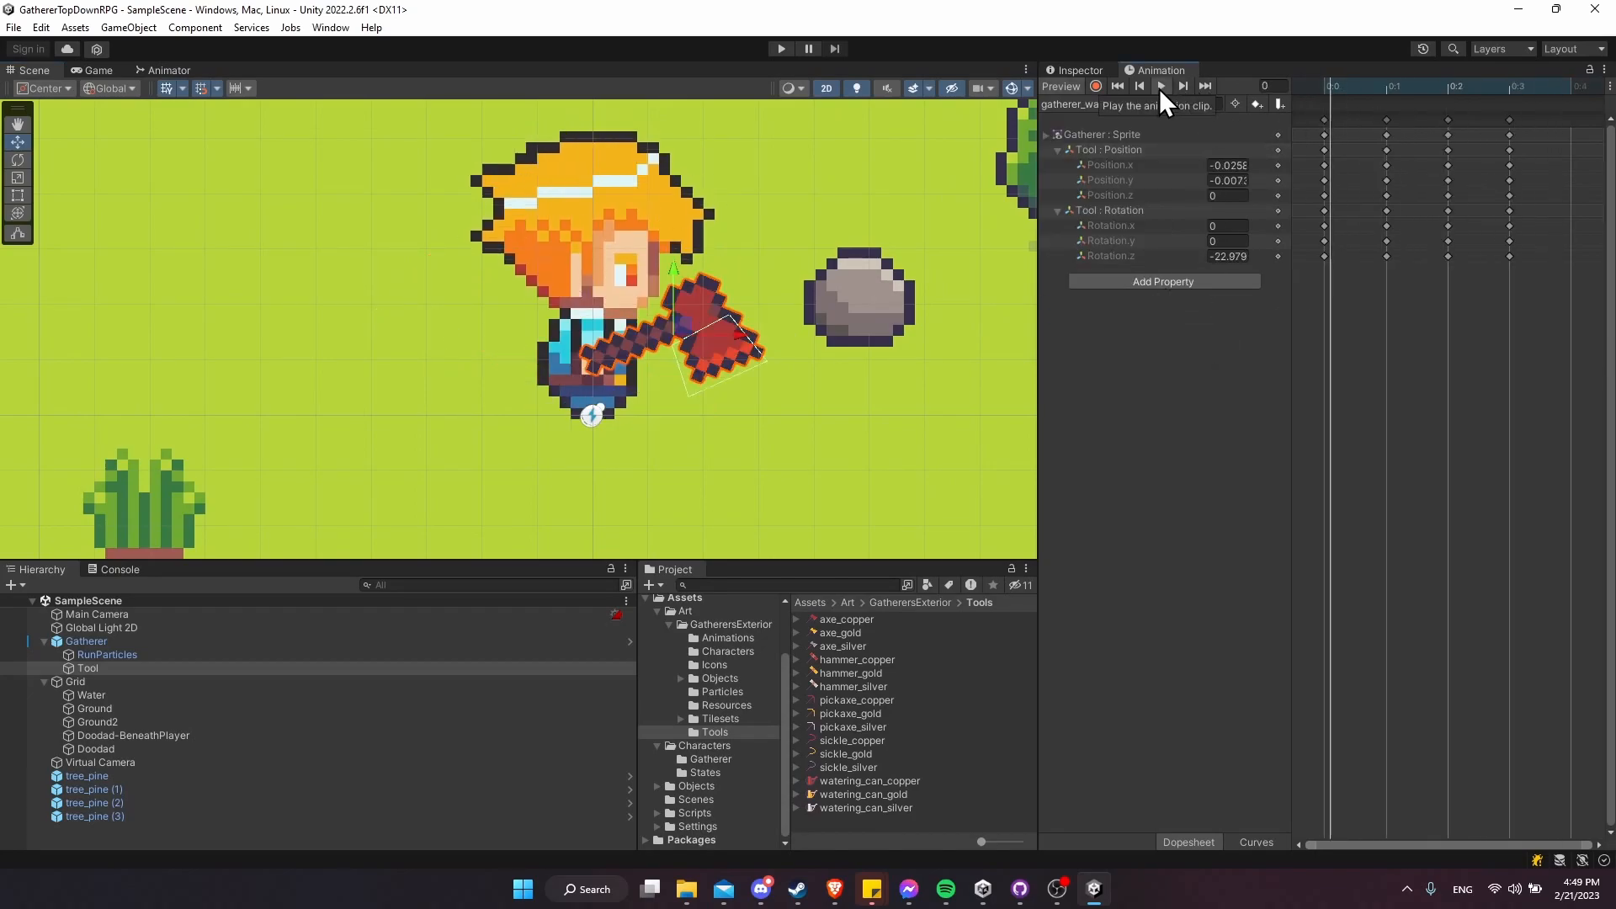
pyautogui.click(1506, 87)
pyautogui.press('e')
pyautogui.moveTo(709, 384); pyautogui.dragTo(643, 306)
pyautogui.press('w')
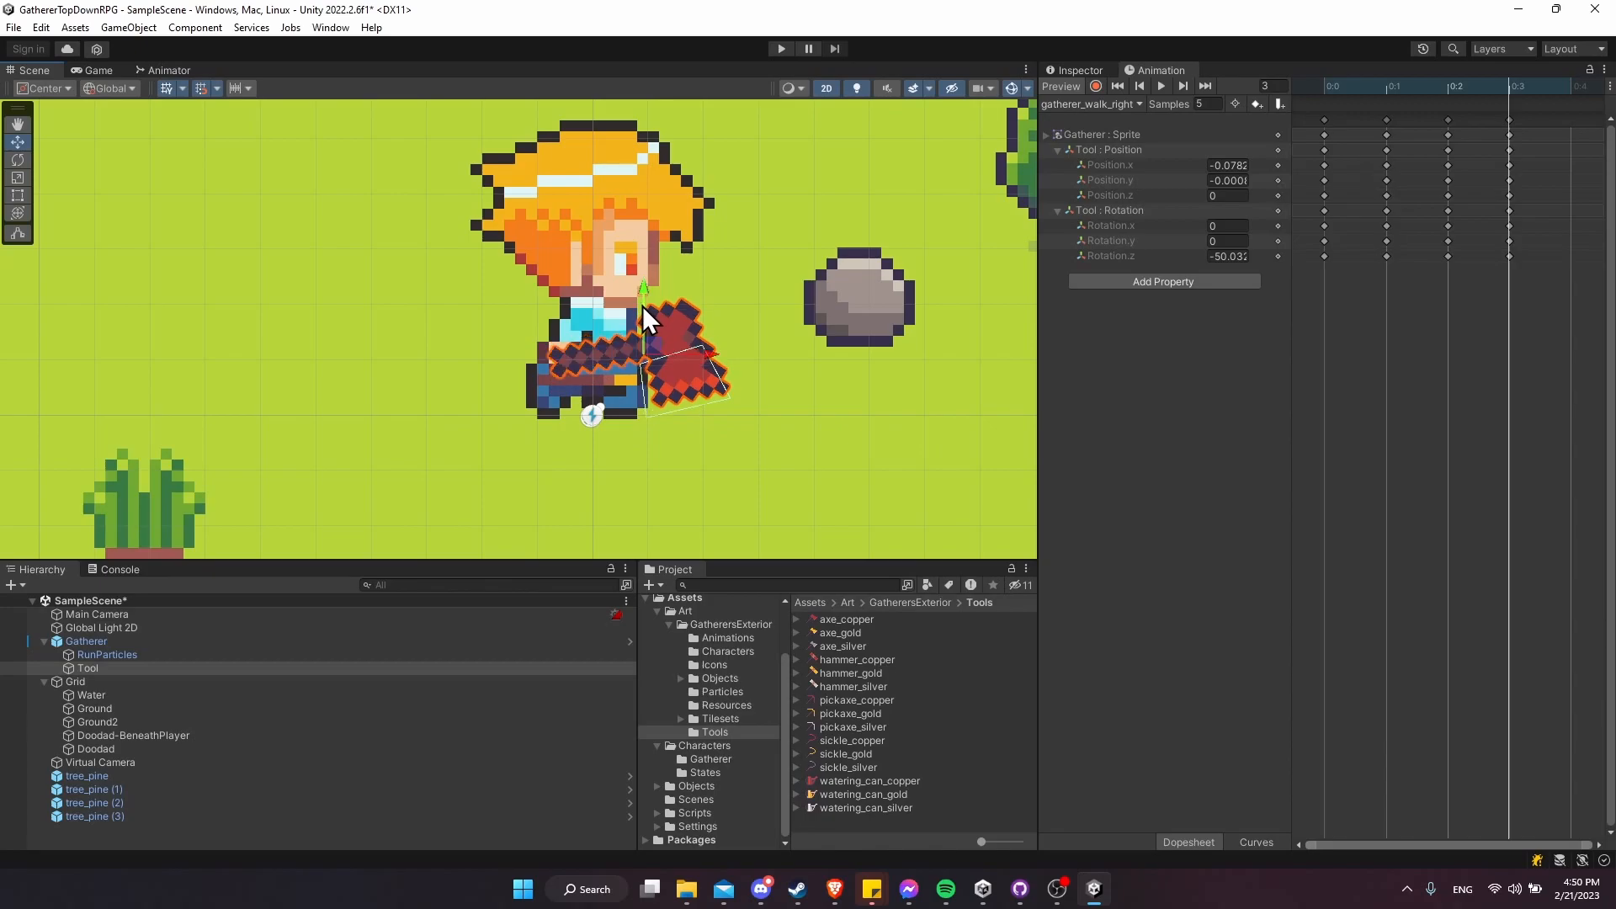
# - Try lowering the Tool to about Y -0.0196 at frame 2 of gatherer_walk_right, and compare it with frame 0
pyautogui.moveTo(1449, 85)
pyautogui.mouseDown()
pyautogui.moveTo(1403, 86)
pyautogui.moveTo(1446, 86)
pyautogui.mouseUp()
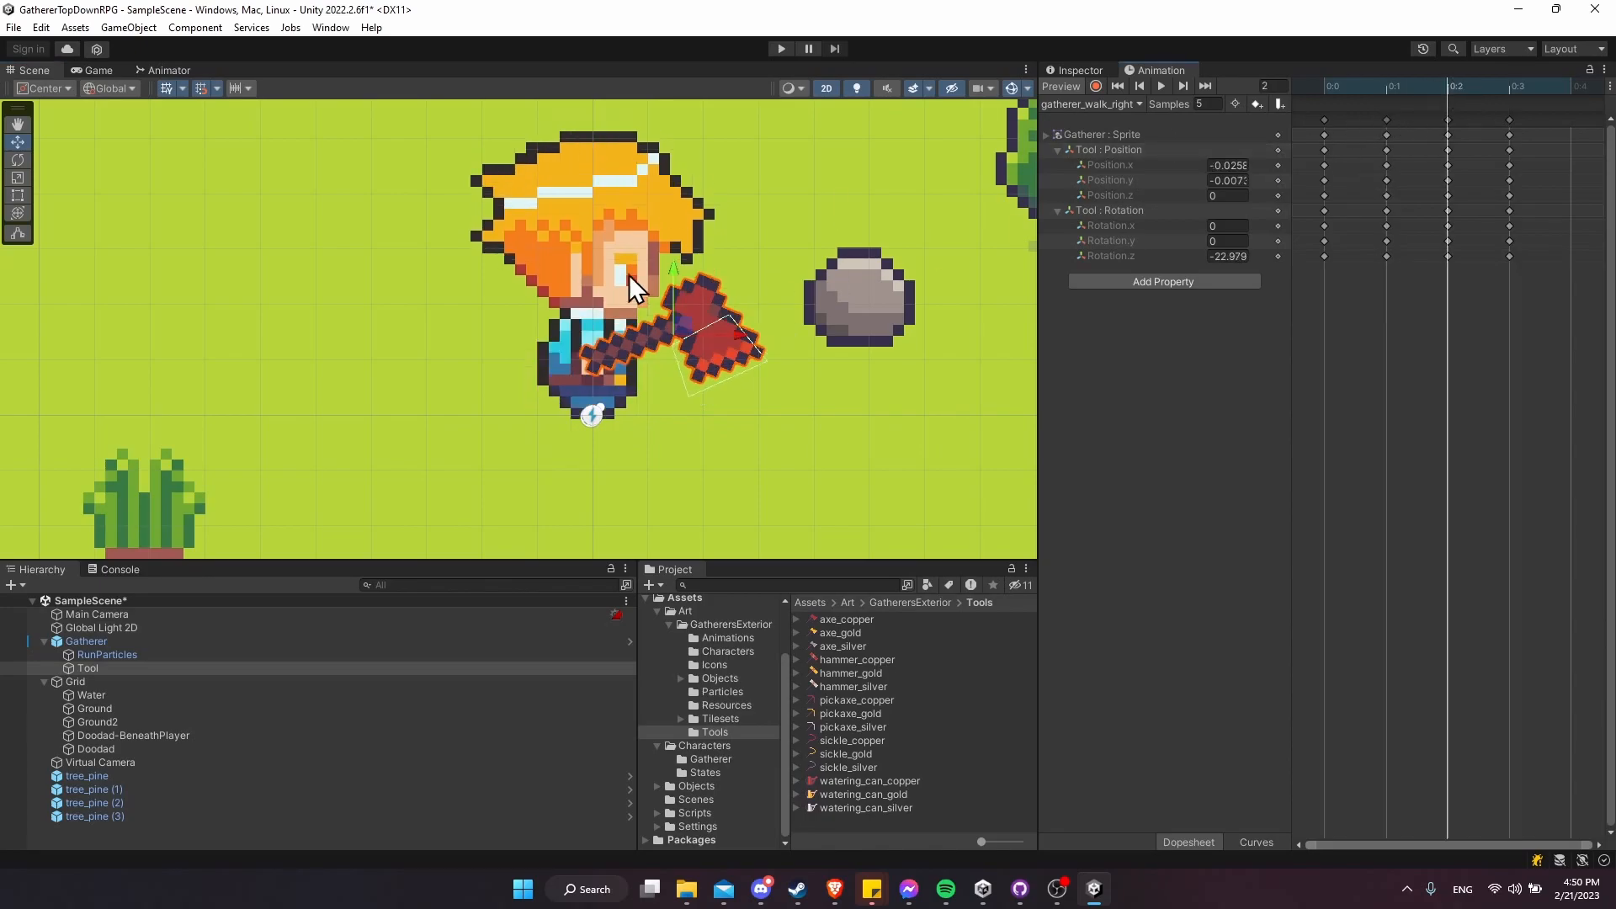
pyautogui.moveTo(682, 276); pyautogui.dragTo(680, 290)
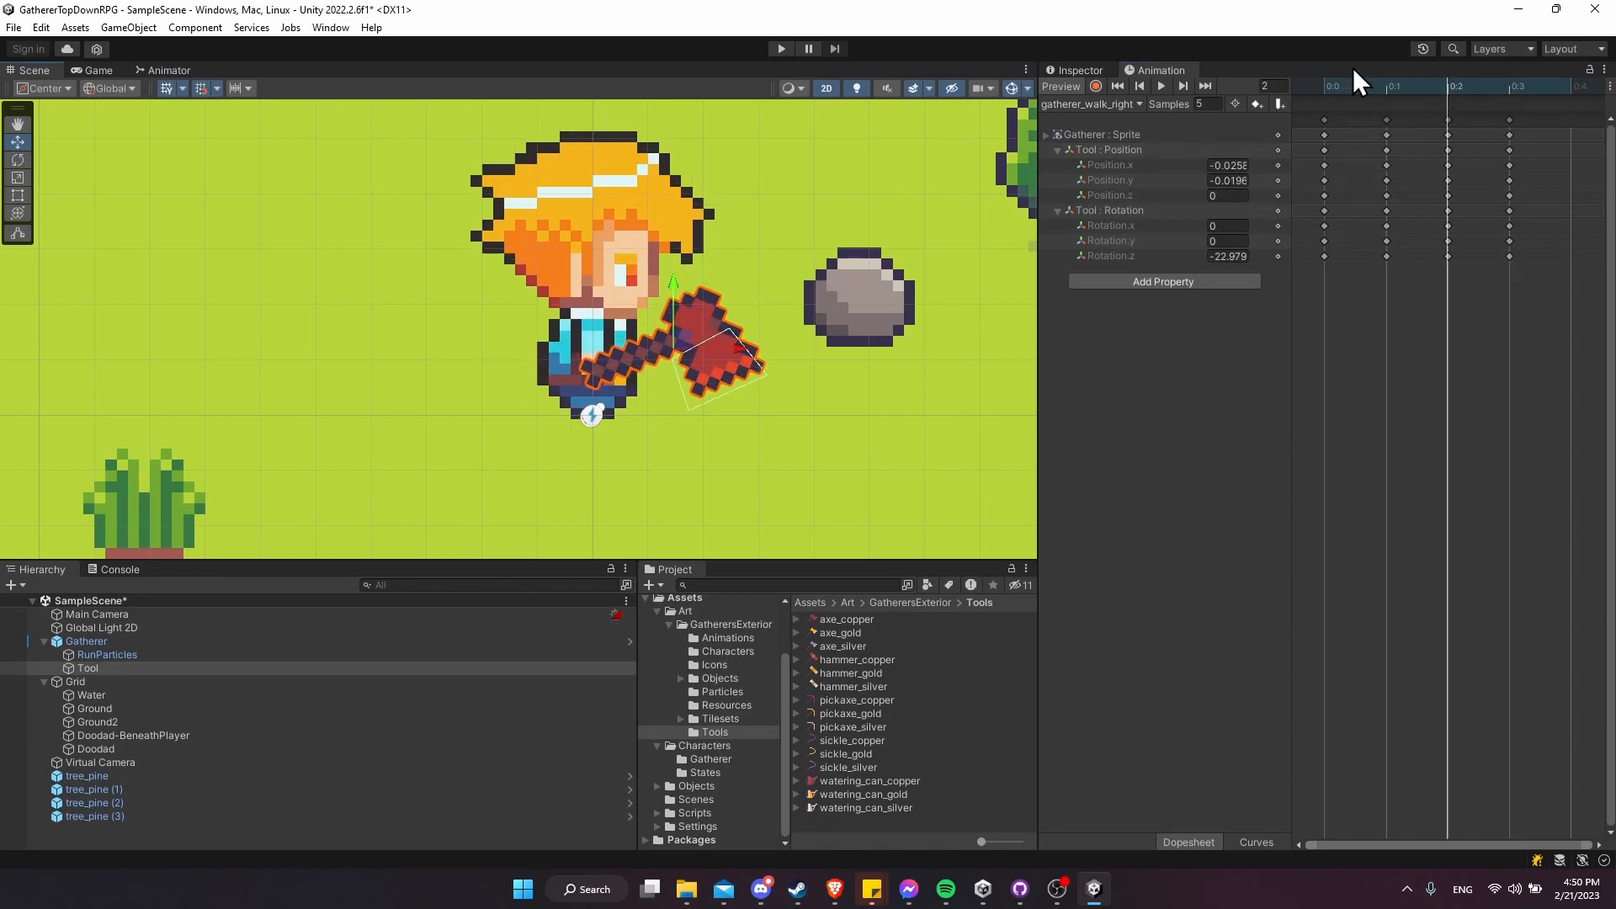
pyautogui.click(1436, 140)
pyautogui.click(1335, 88)
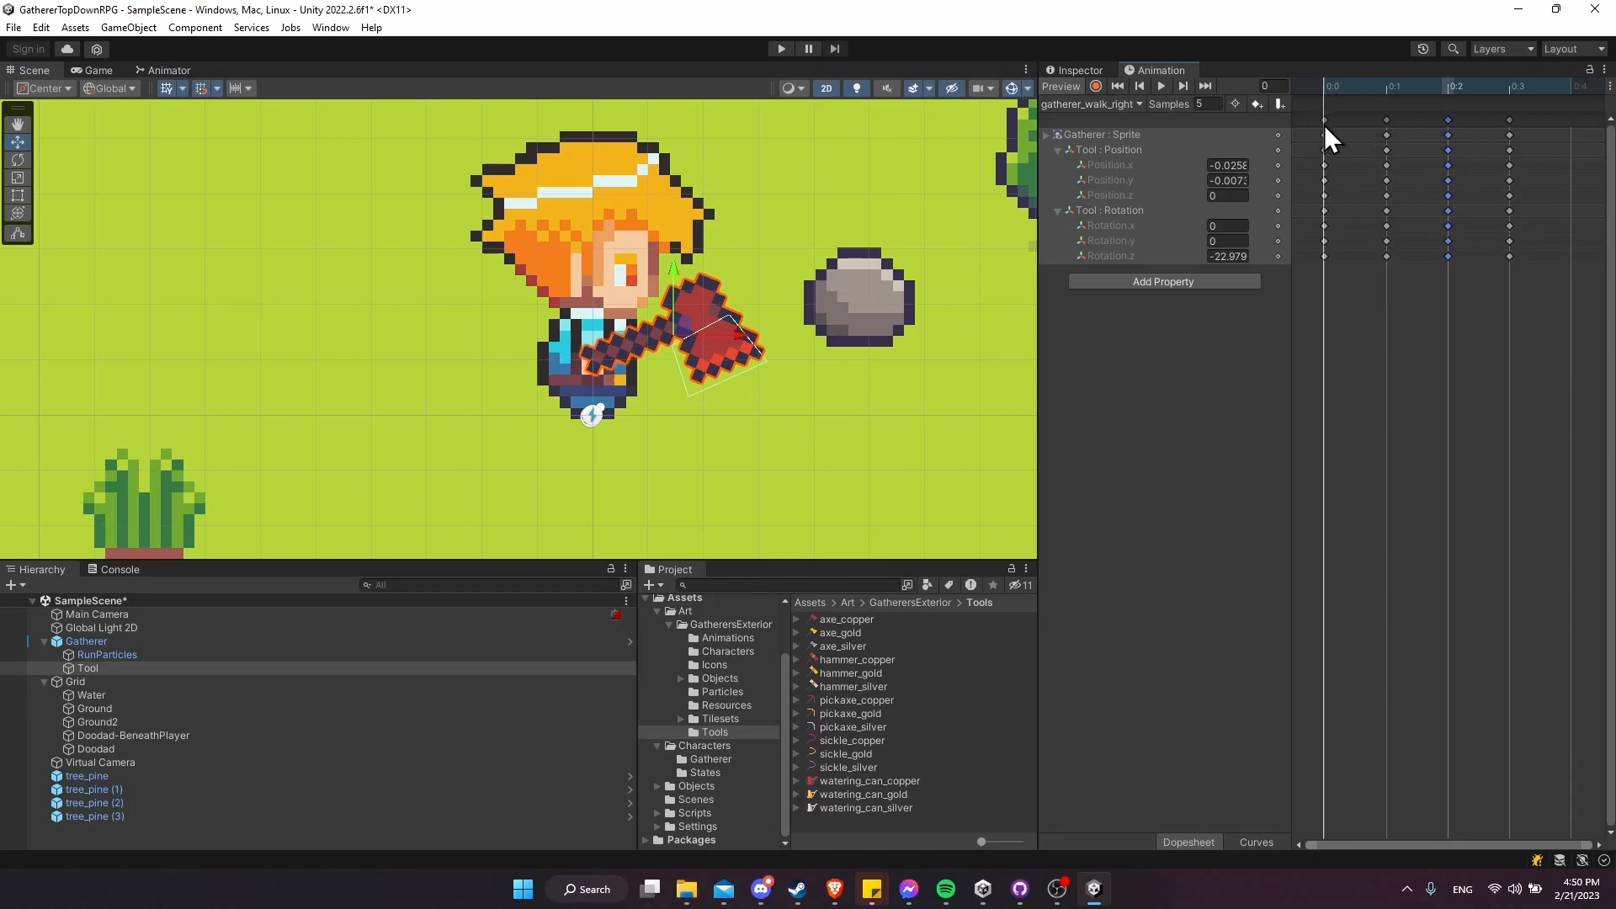
# - Try nudging the Tool slightly left and down toward the hand at frame 1 of gatherer_walk_right
pyautogui.click(1394, 88)
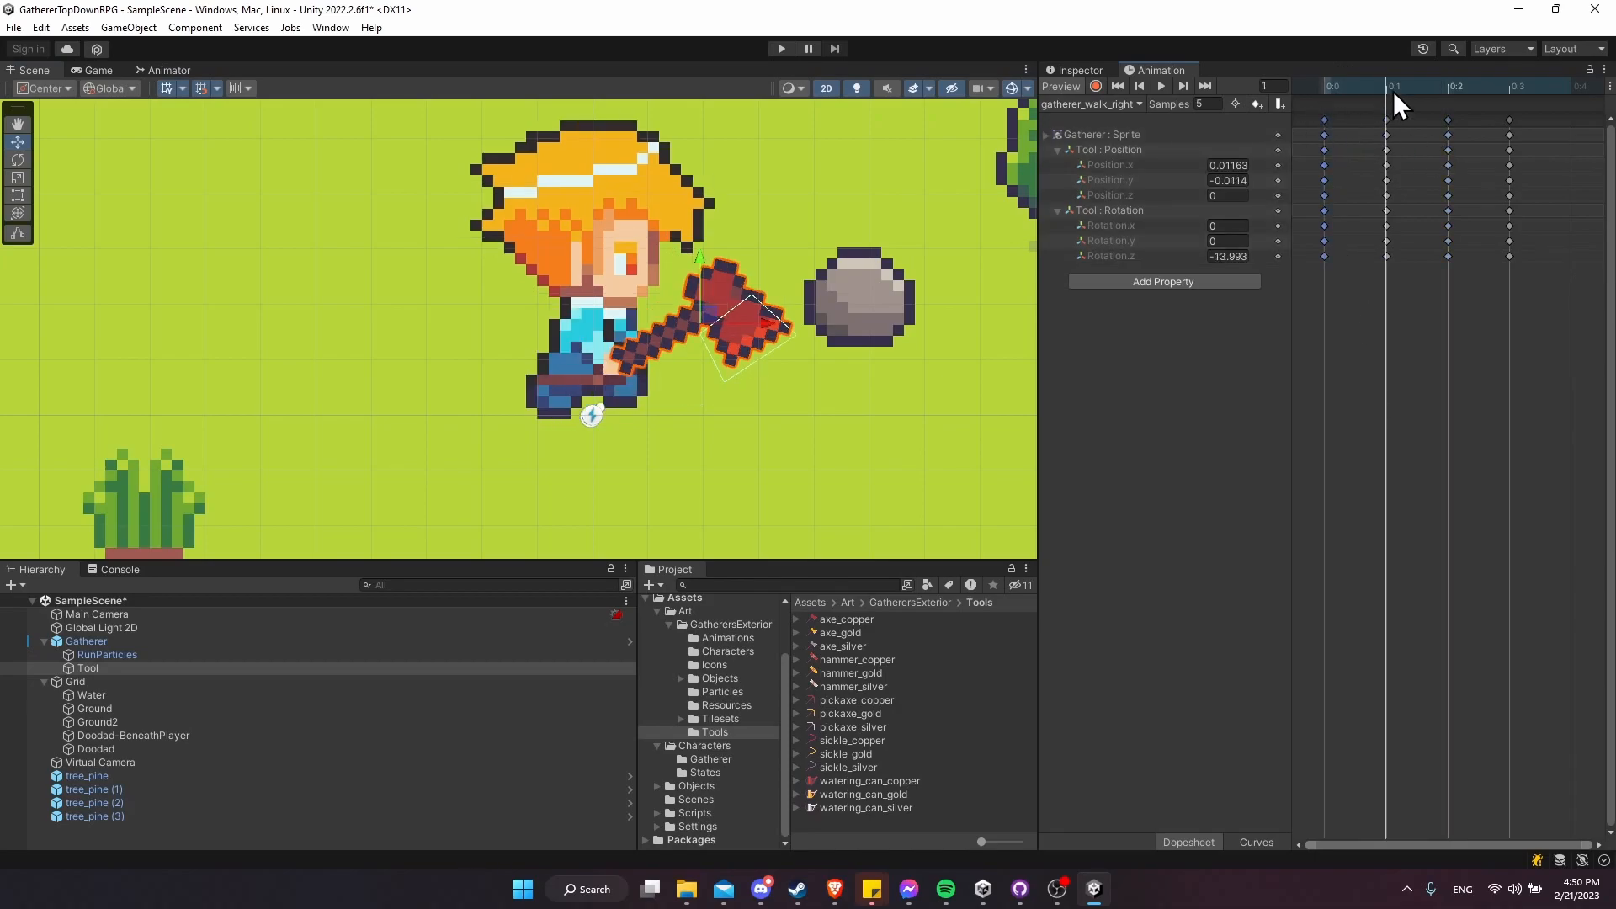
pyautogui.moveTo(767, 325); pyautogui.dragTo(761, 325)
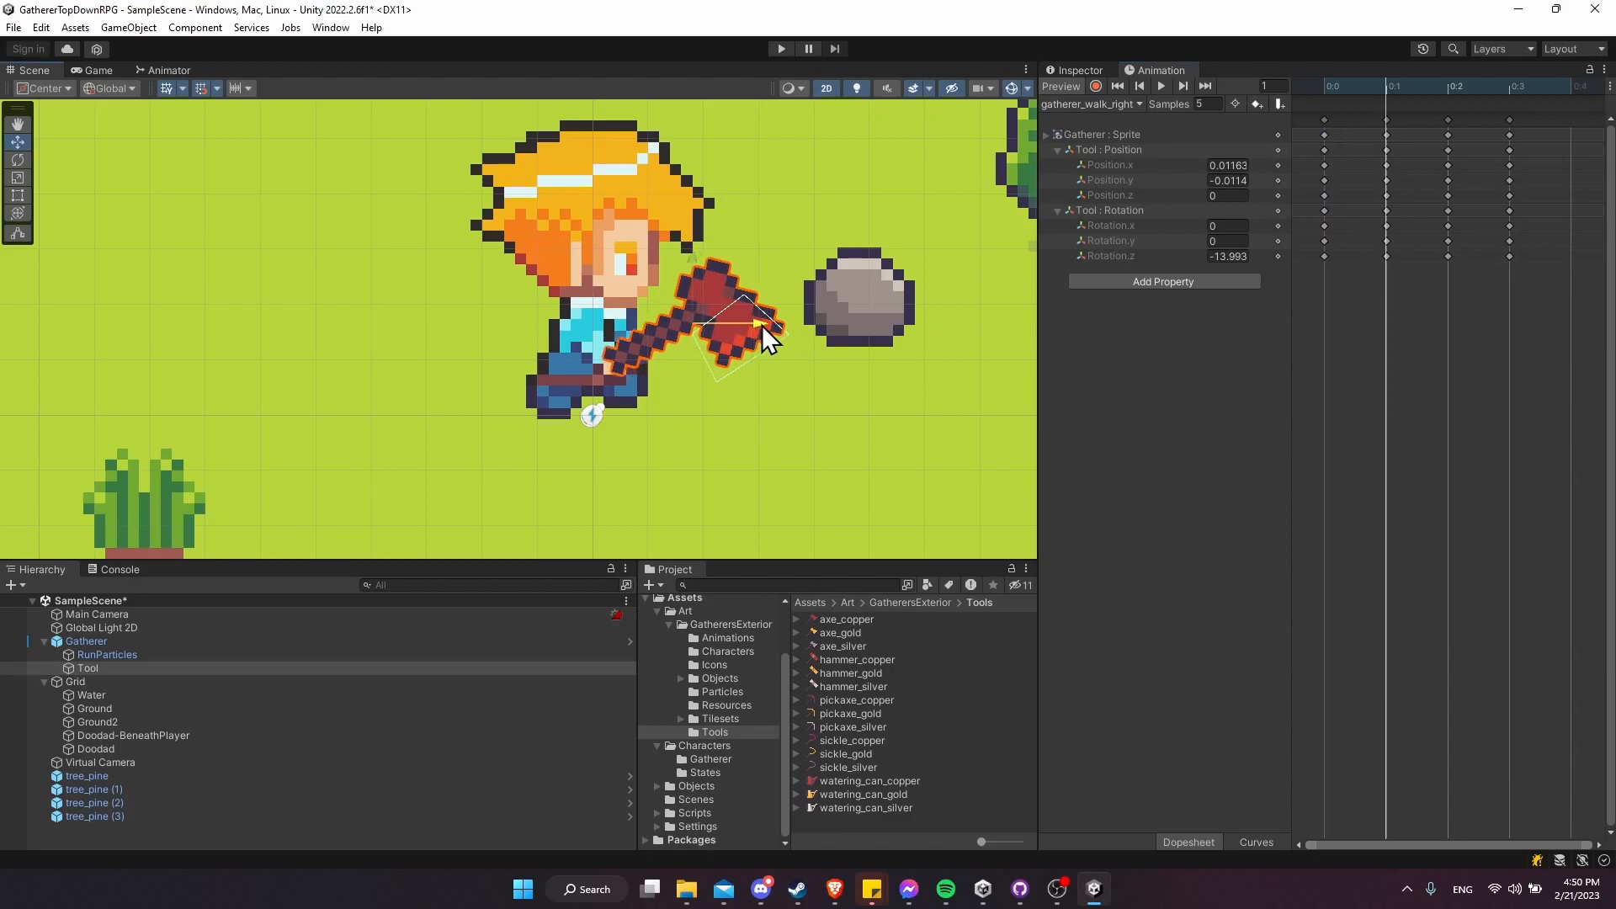
pyautogui.moveTo(694, 258); pyautogui.dragTo(695, 266)
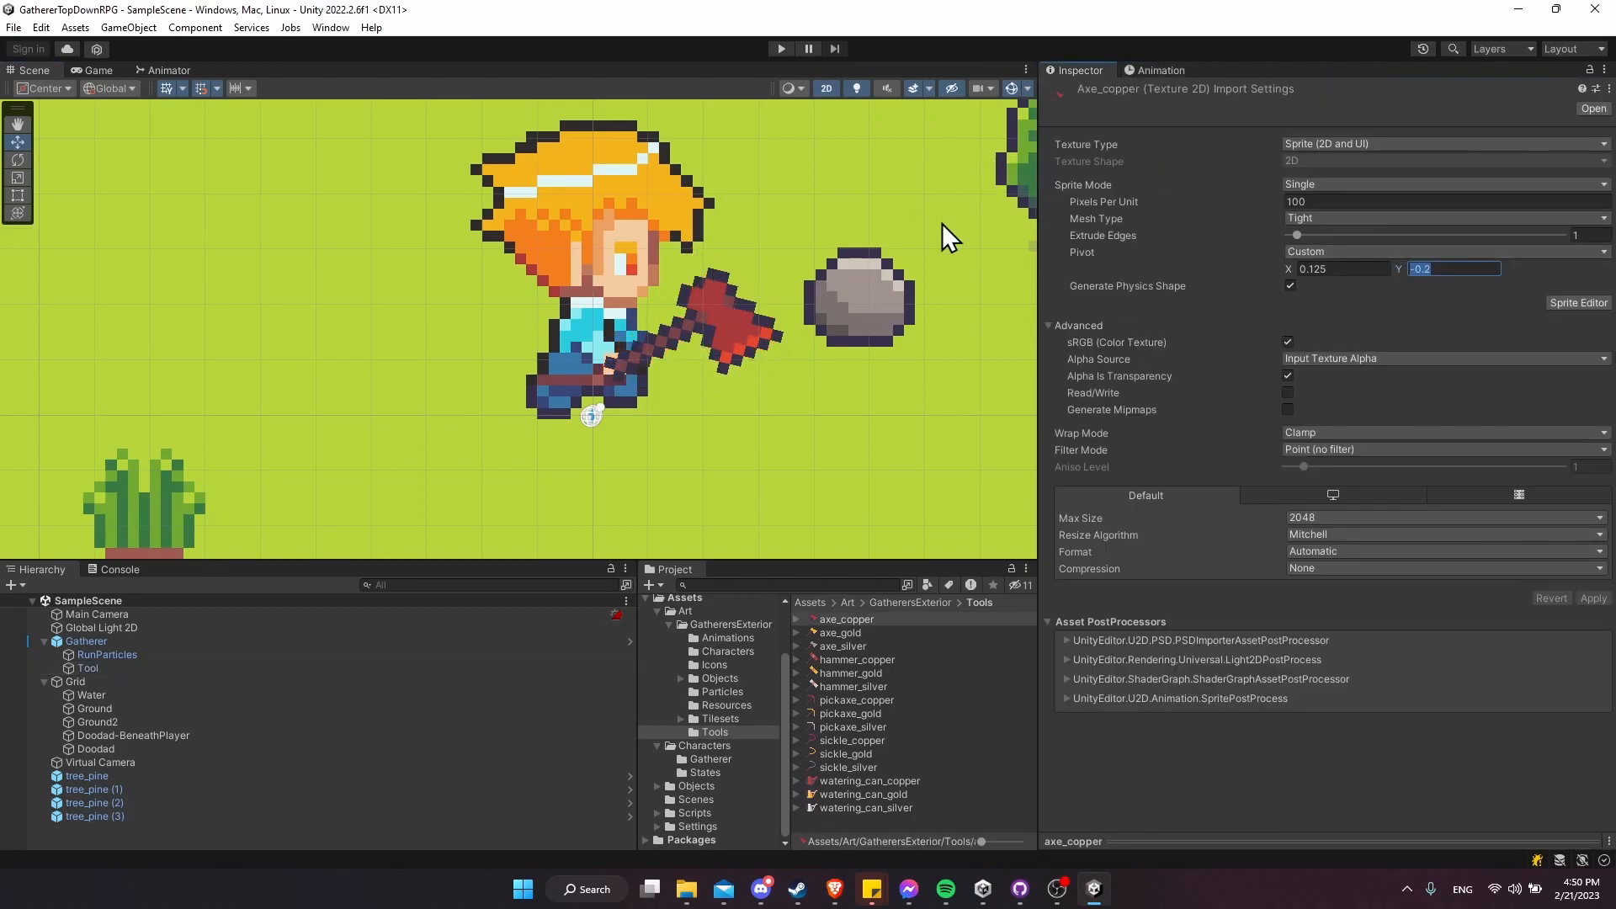
# - Set the custom pivot Y to -0.2 for all tool sprites from axe_gold to watering_can_silver and apply the import settings
pyautogui.click(1113, 245)
pyautogui.click(1465, 268)
pyautogui.click(855, 632)
pyautogui.keyDown('shift'); pyautogui.click(867, 807); pyautogui.keyUp('shift')
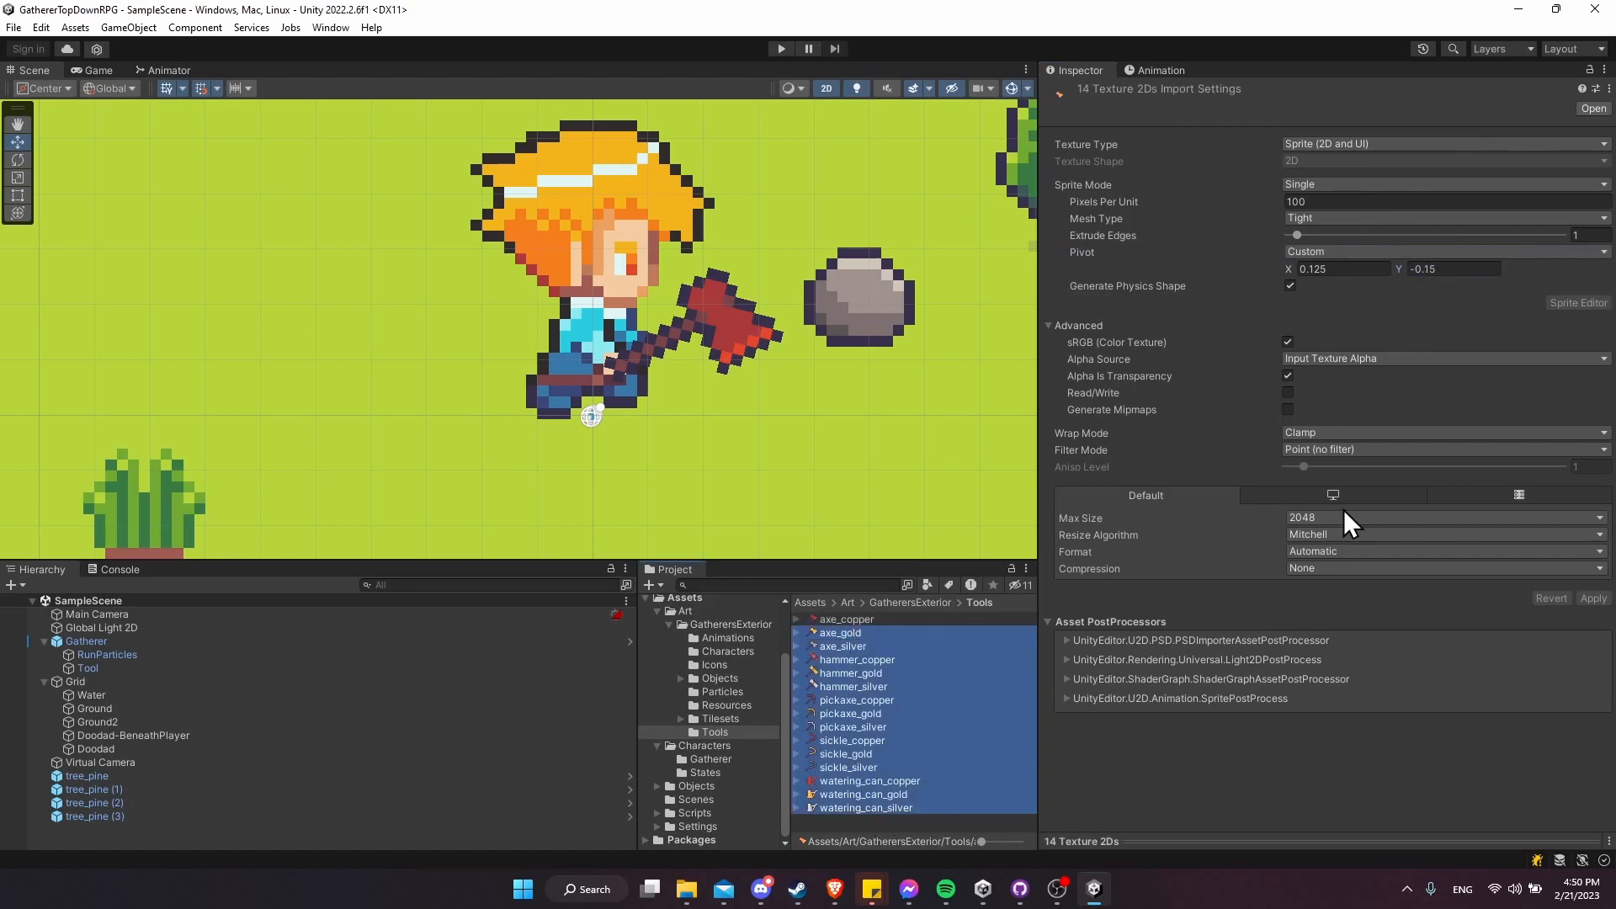
pyautogui.click(1489, 270)
pyautogui.write('-0.2')
pyautogui.click(1594, 597)
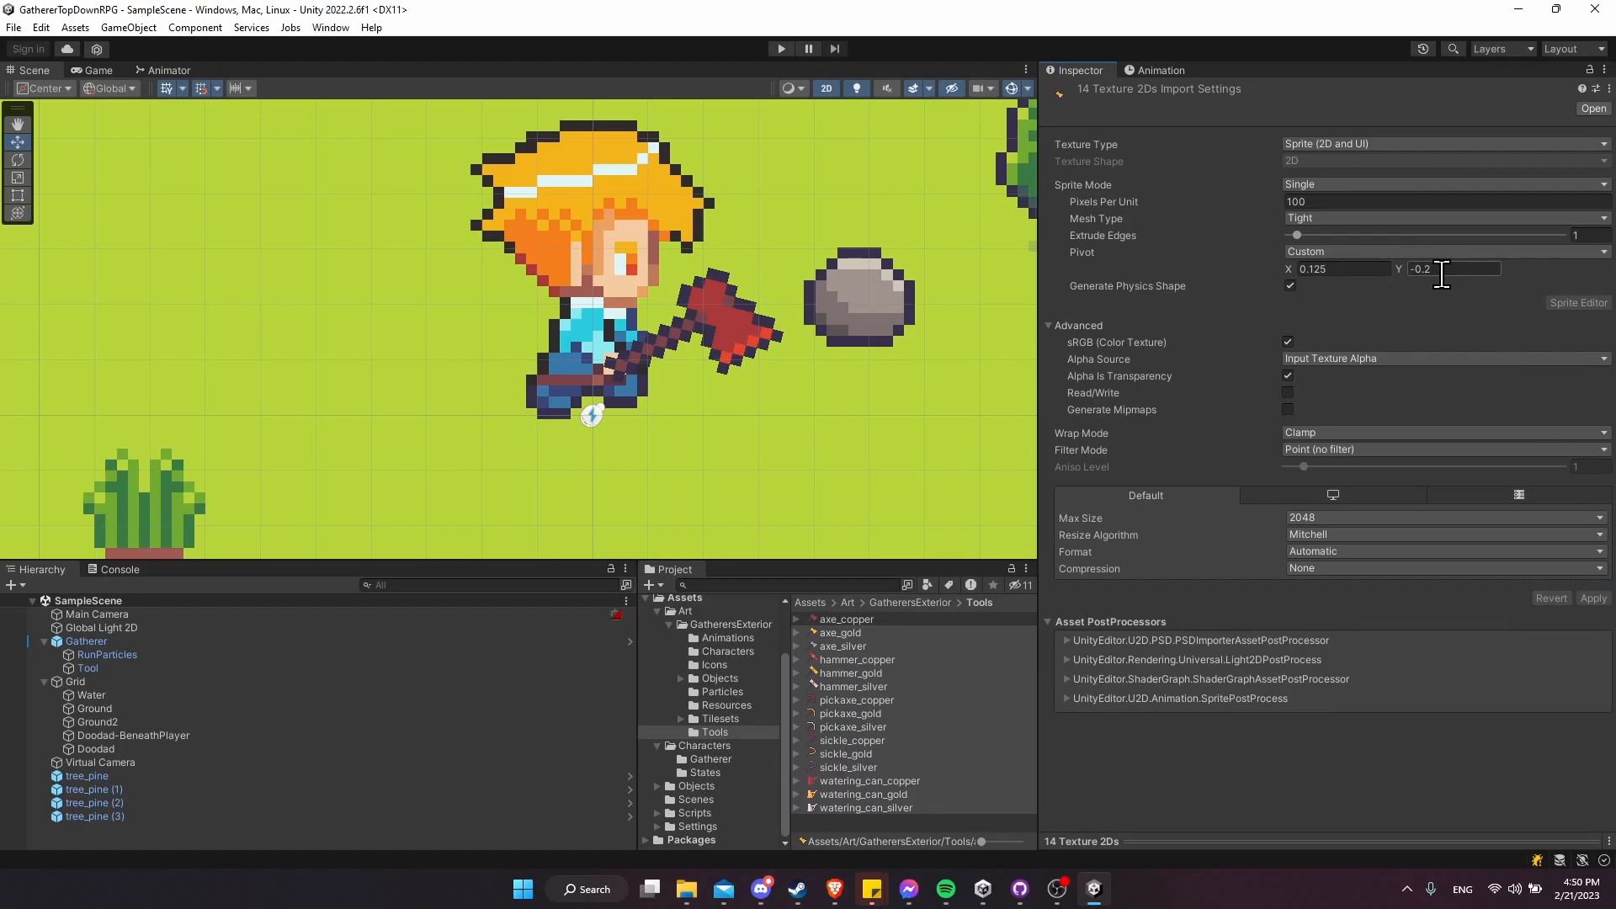
# - Select the Tool again and play the gatherer_walk_right clip to check its placement
pyautogui.moveTo(880, 662); pyautogui.dragTo(87, 673)
pyautogui.moveTo(893, 280); pyautogui.dragTo(837, 310, button='middle')
pyautogui.click(1156, 70)
pyautogui.click(1162, 85)
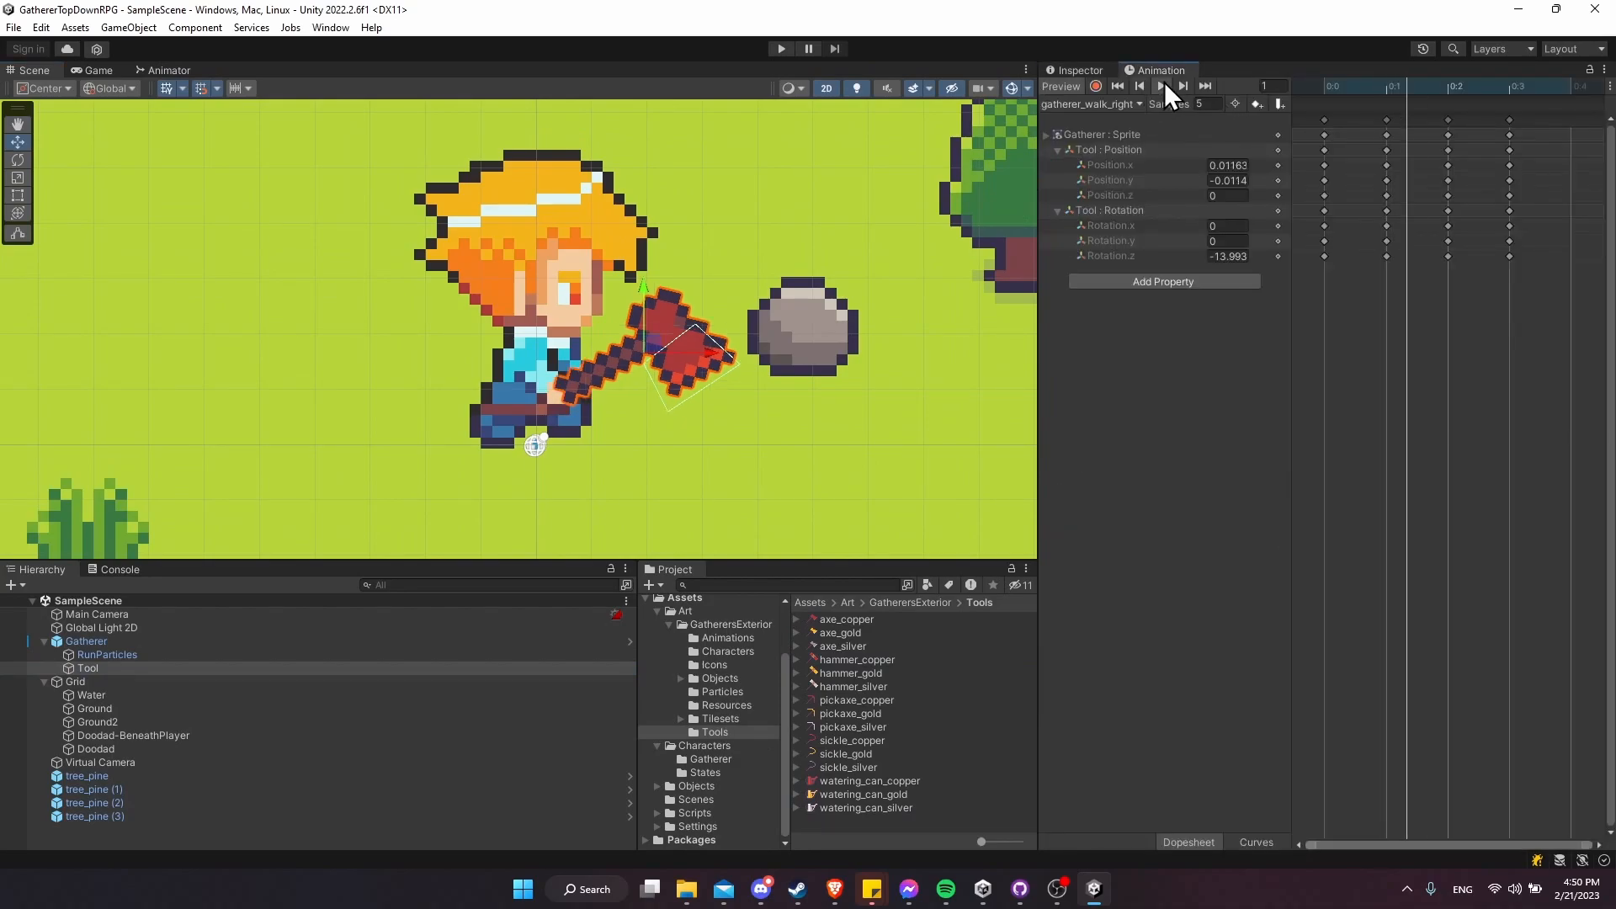
# - Enter Play mode and walk the Gatherer left and right to check how the axe follows the hand
pyautogui.click(782, 48)
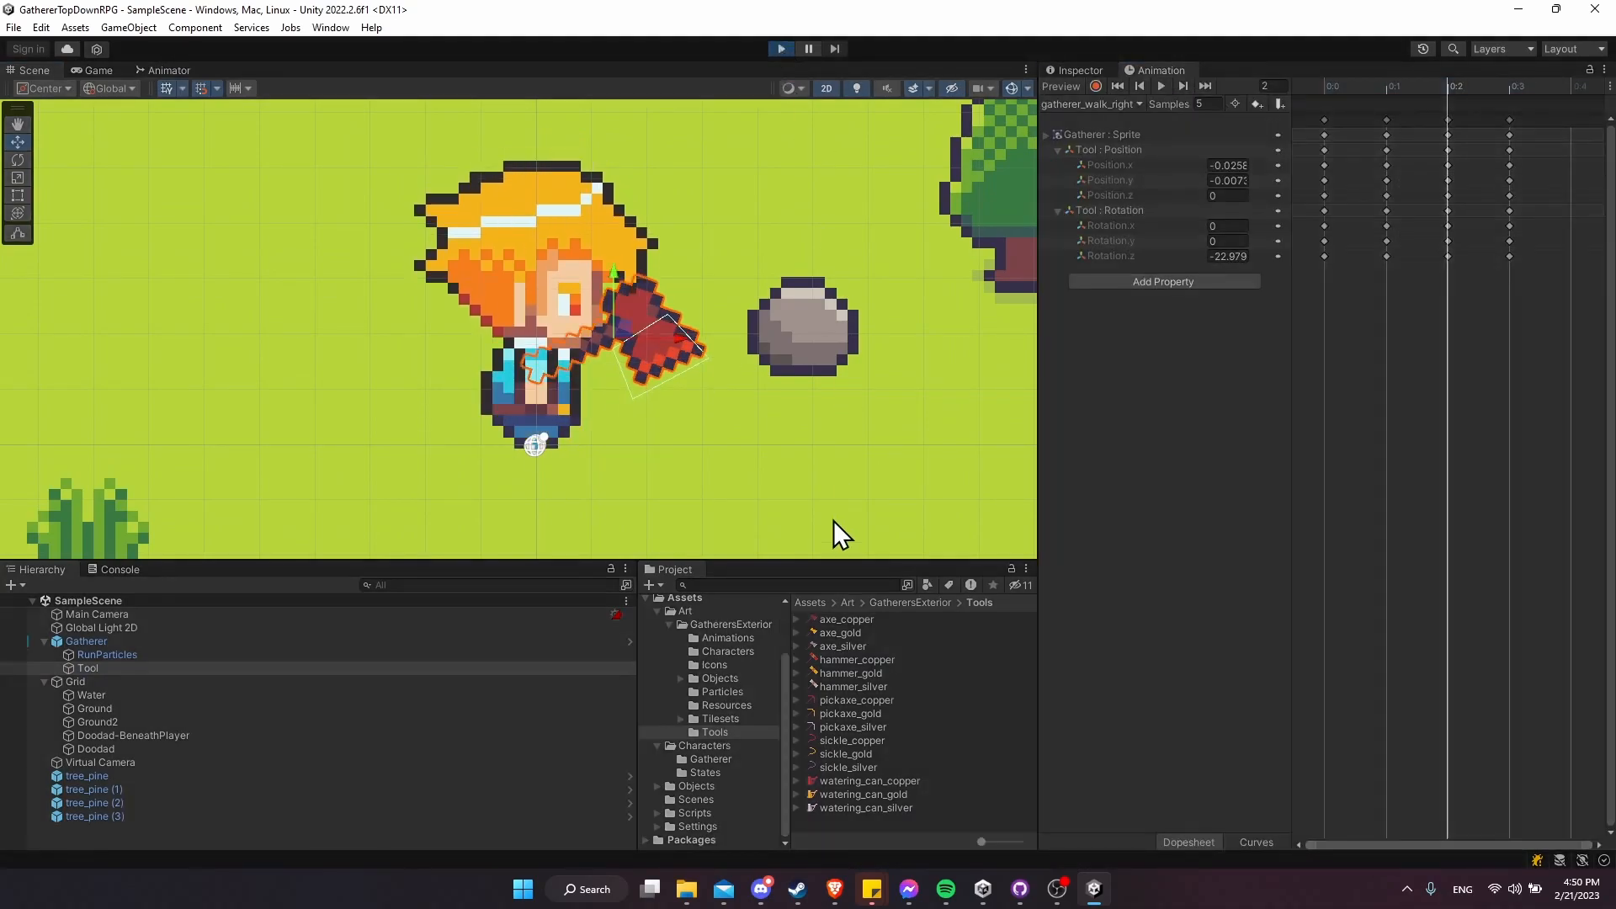
pyautogui.press('a')
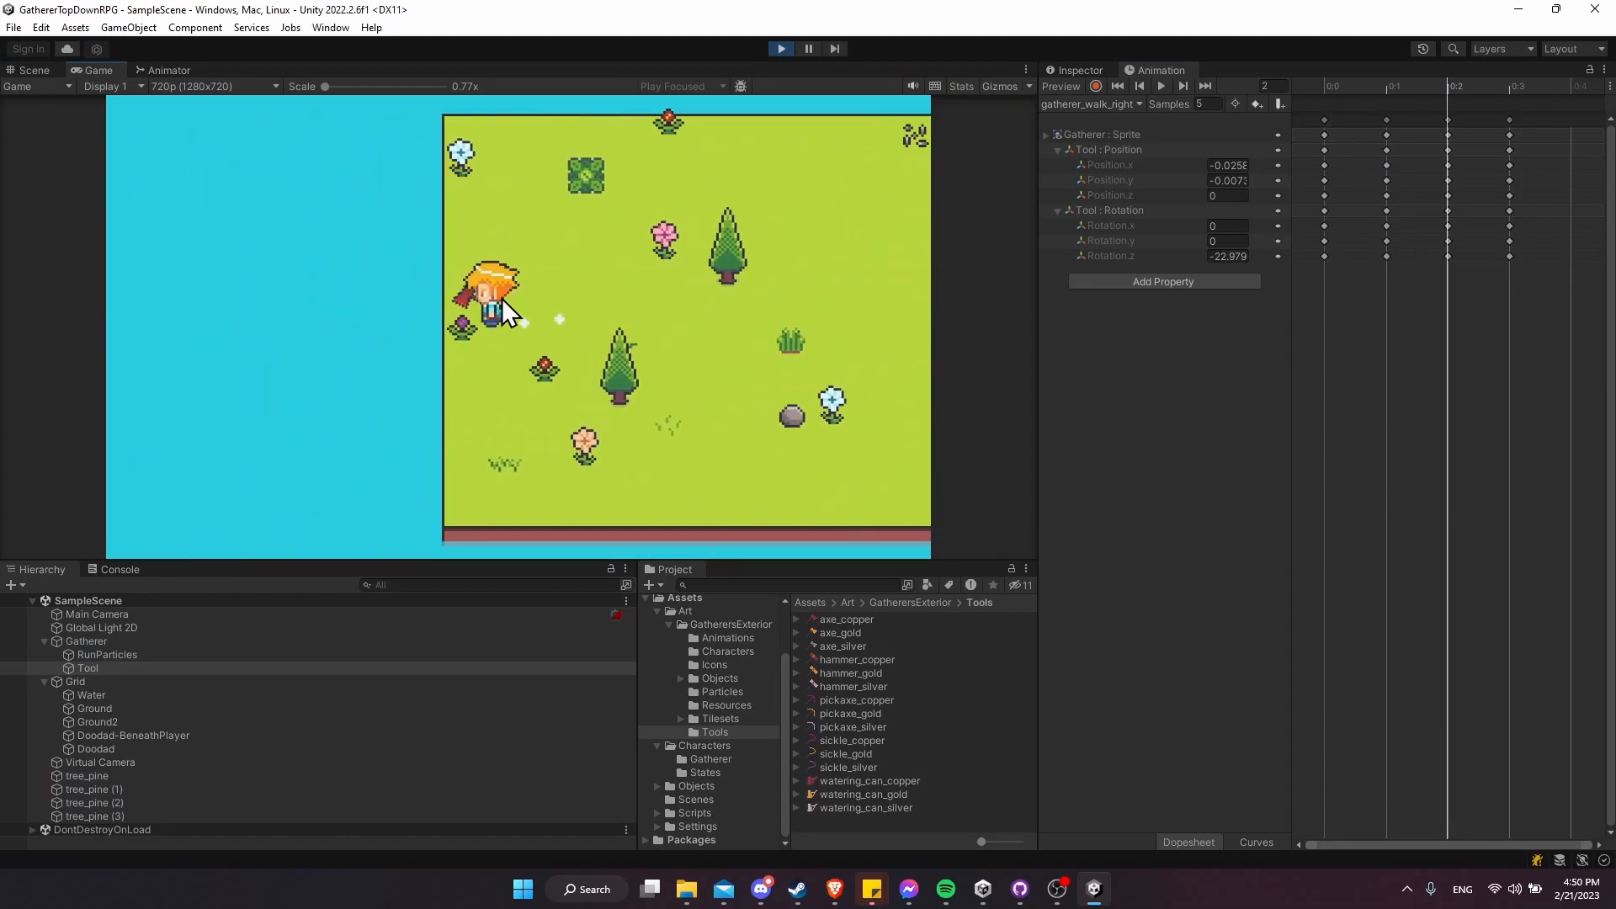
pyautogui.press('d')
pyautogui.press('d')
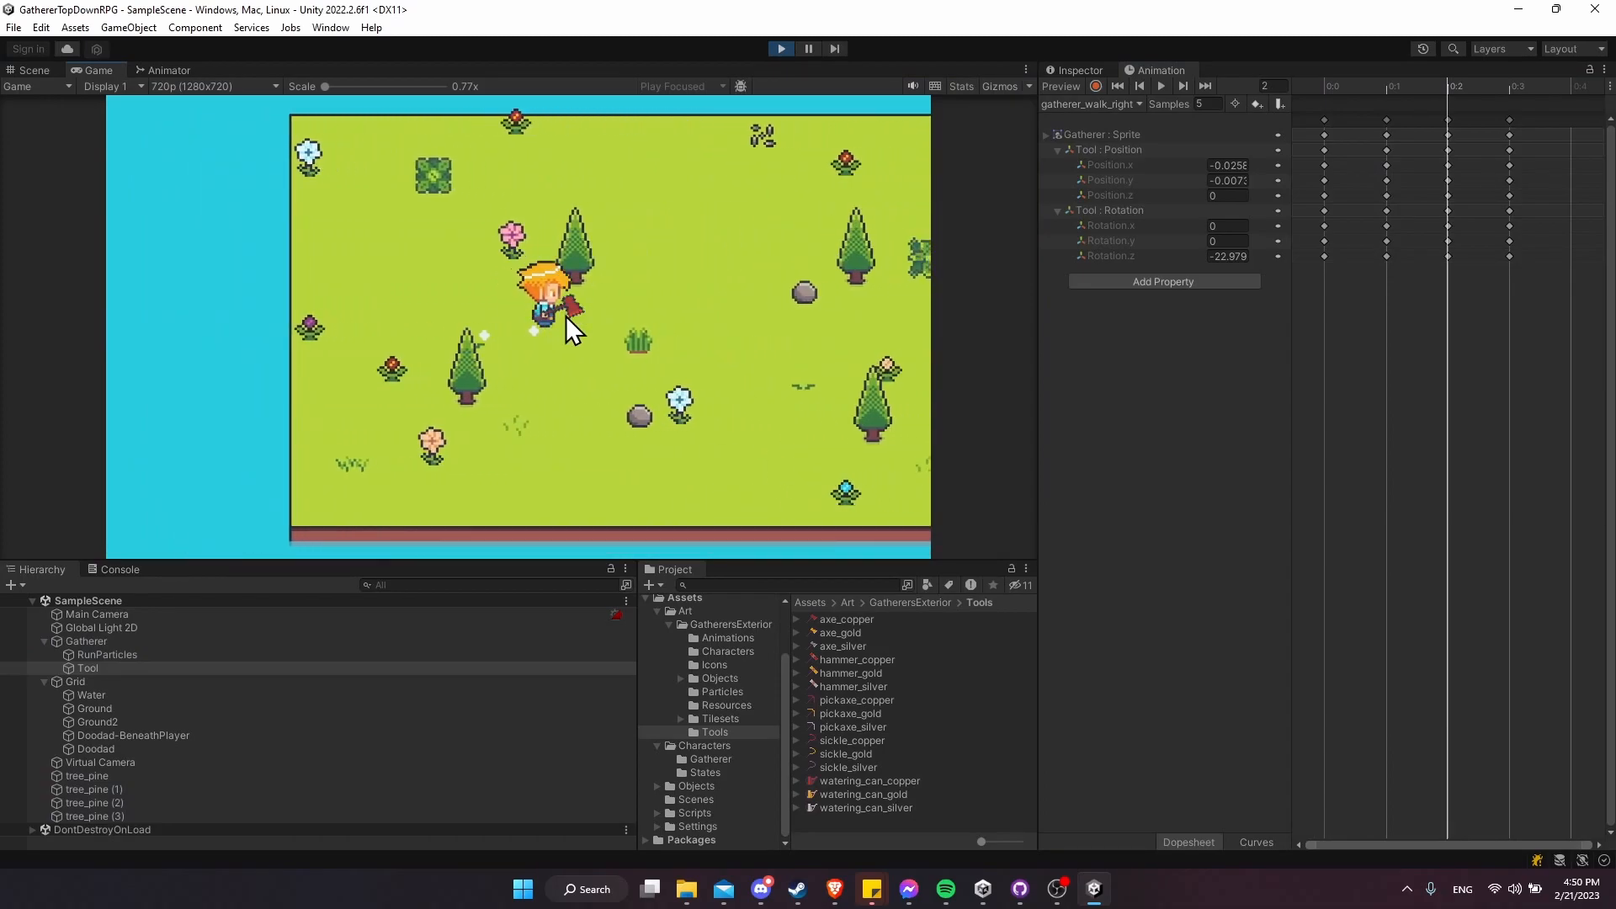
pyautogui.press('d')
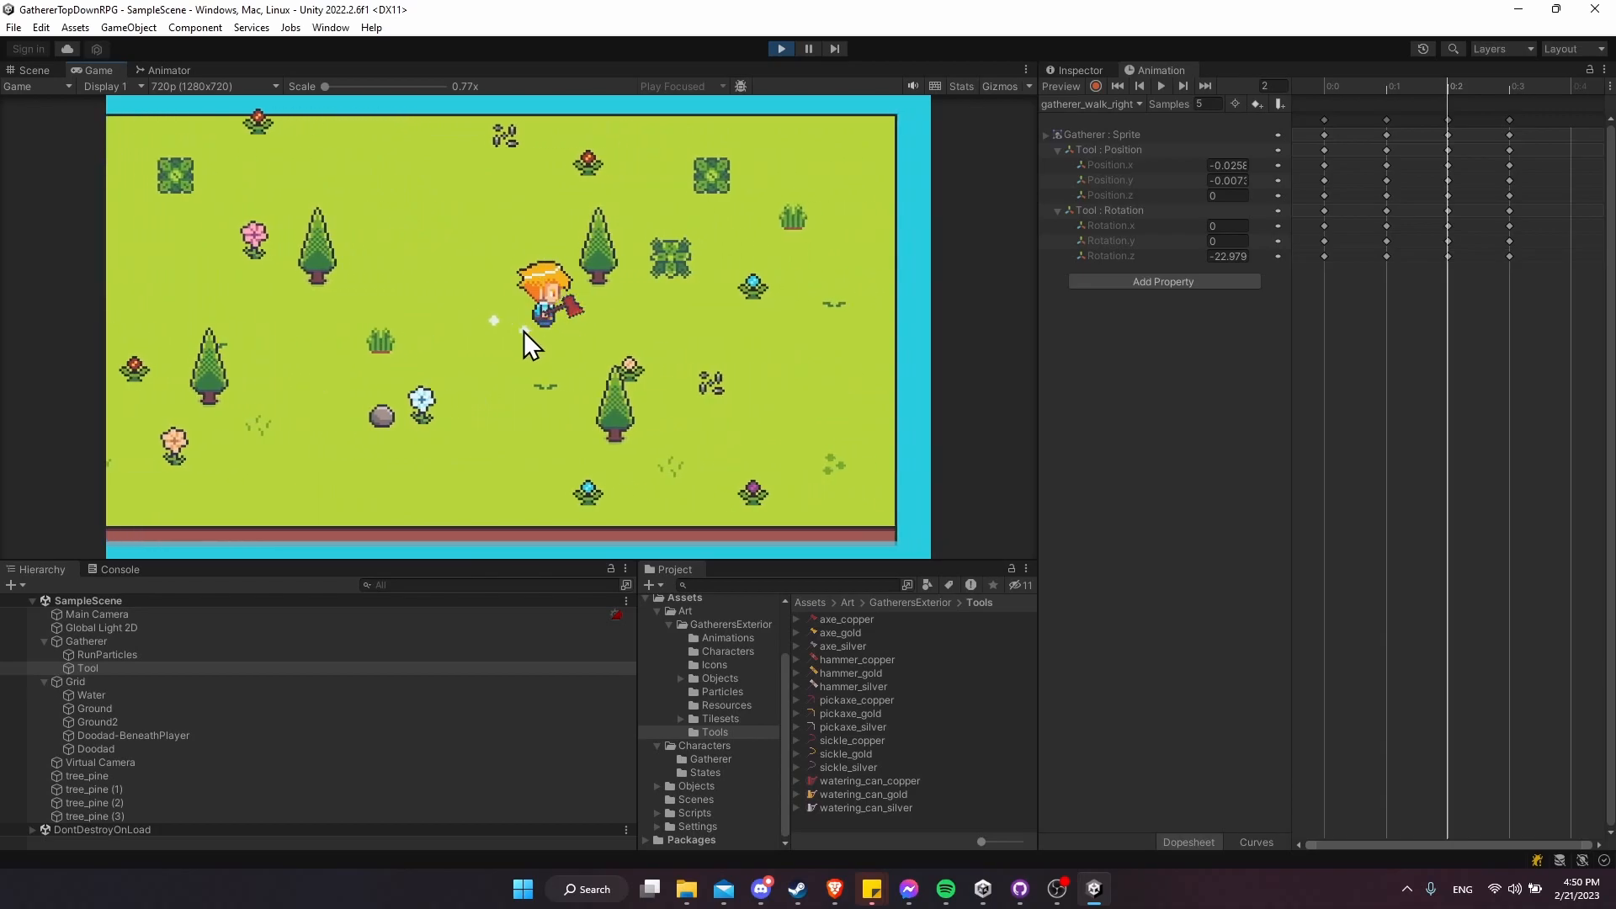
# - Walk the Gatherer right to check the axe, exit Play mode and save the scene
pyautogui.press('d')
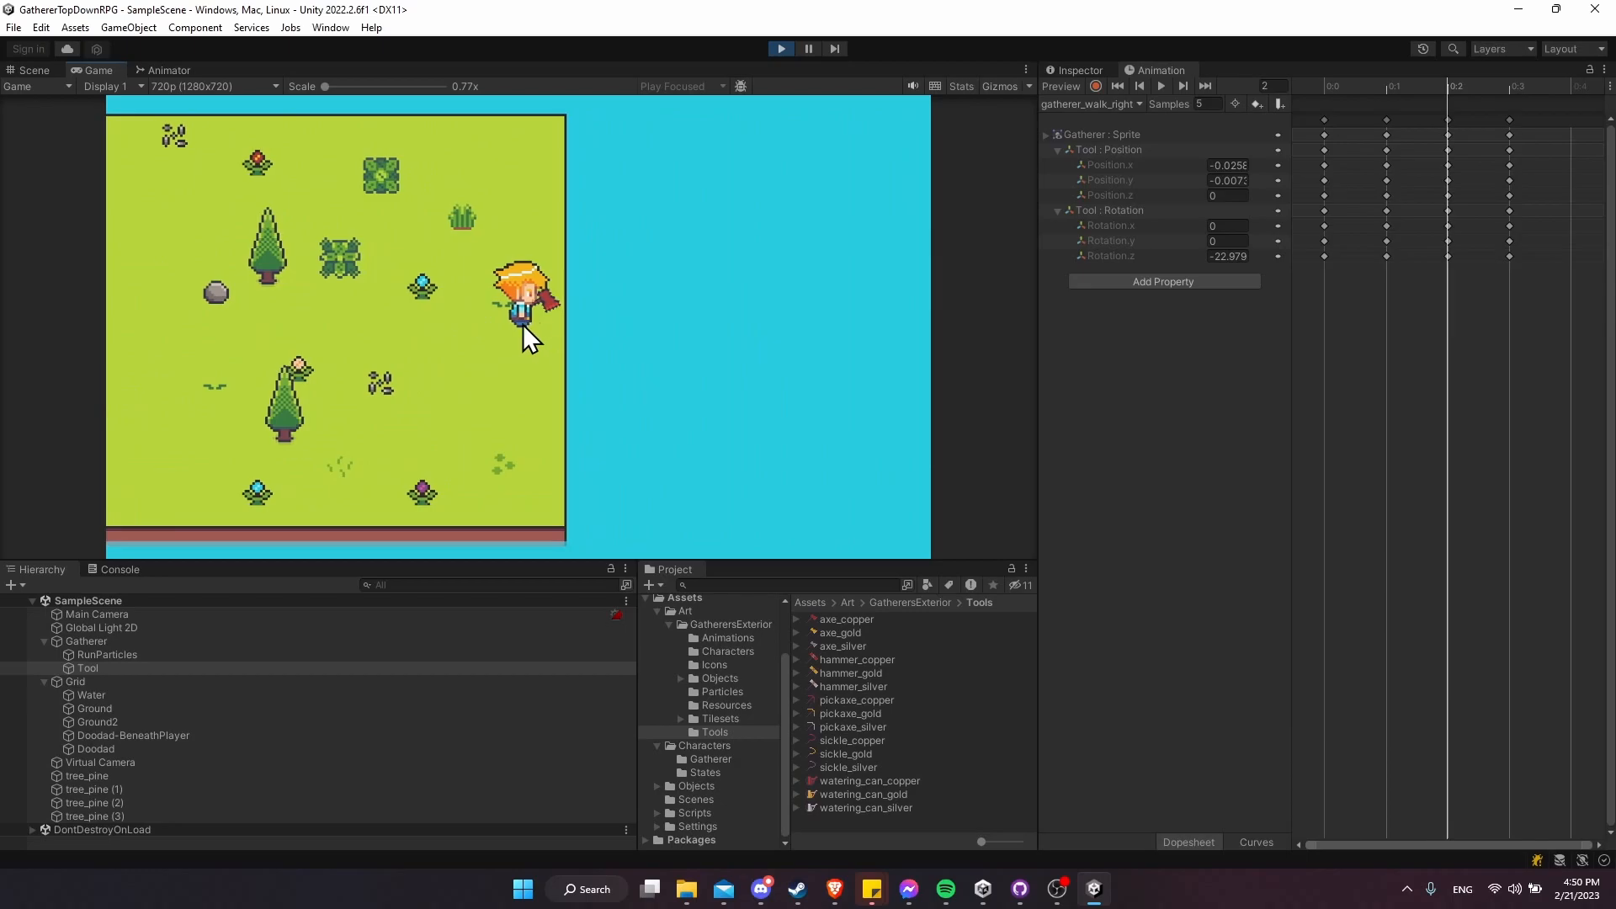
pyautogui.click(781, 49)
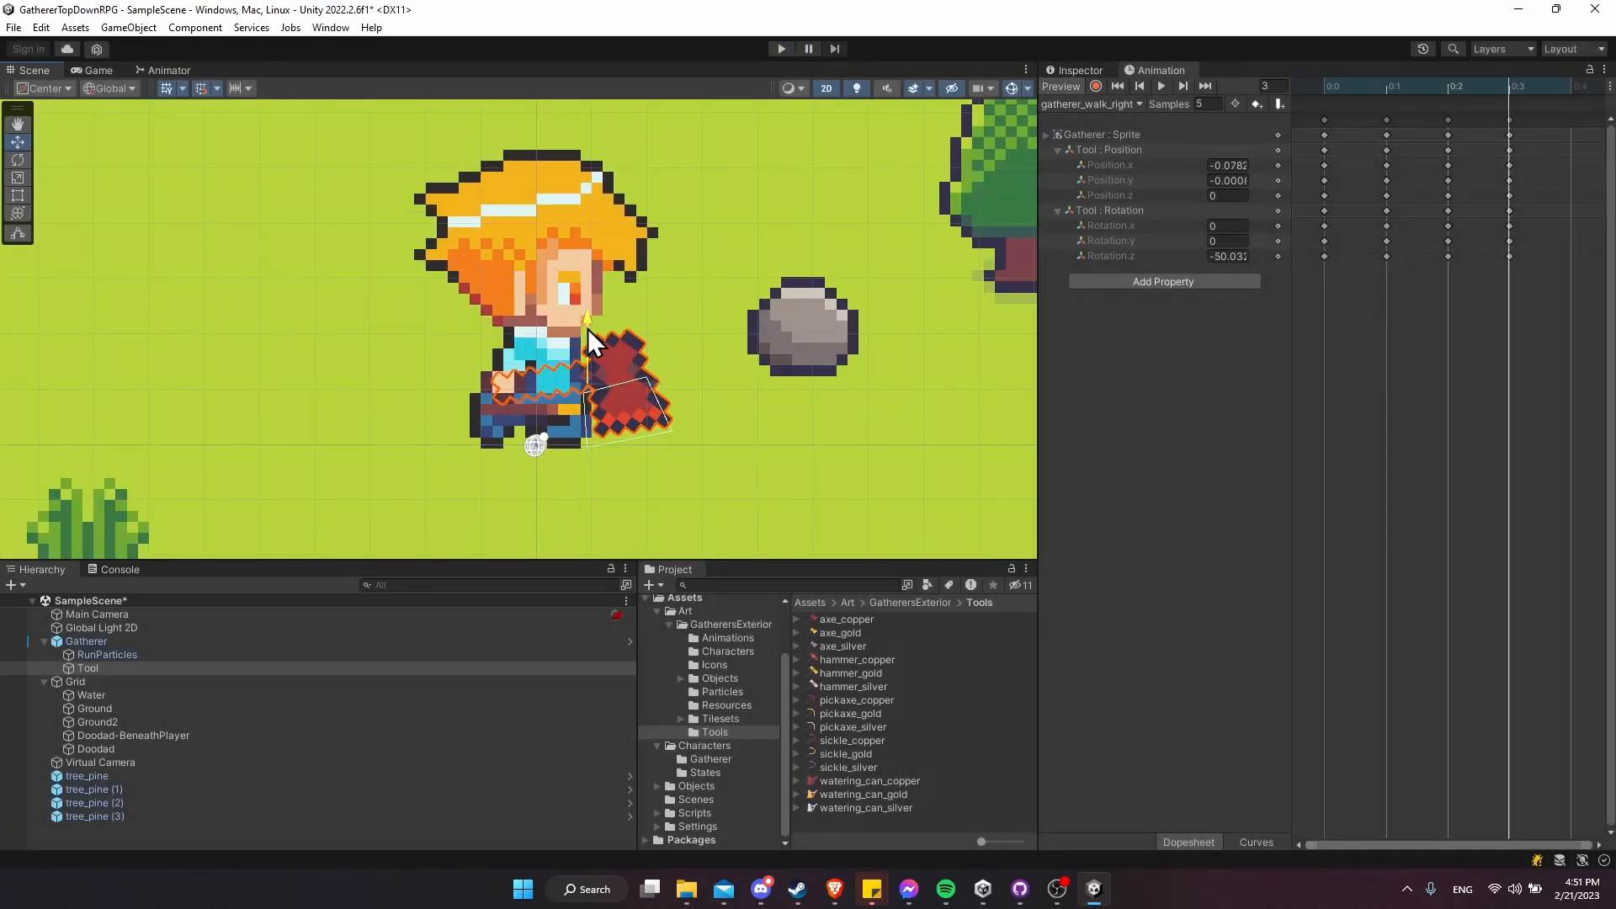
pyautogui.click(665, 355)
pyautogui.hotkey('ctrl', 's')
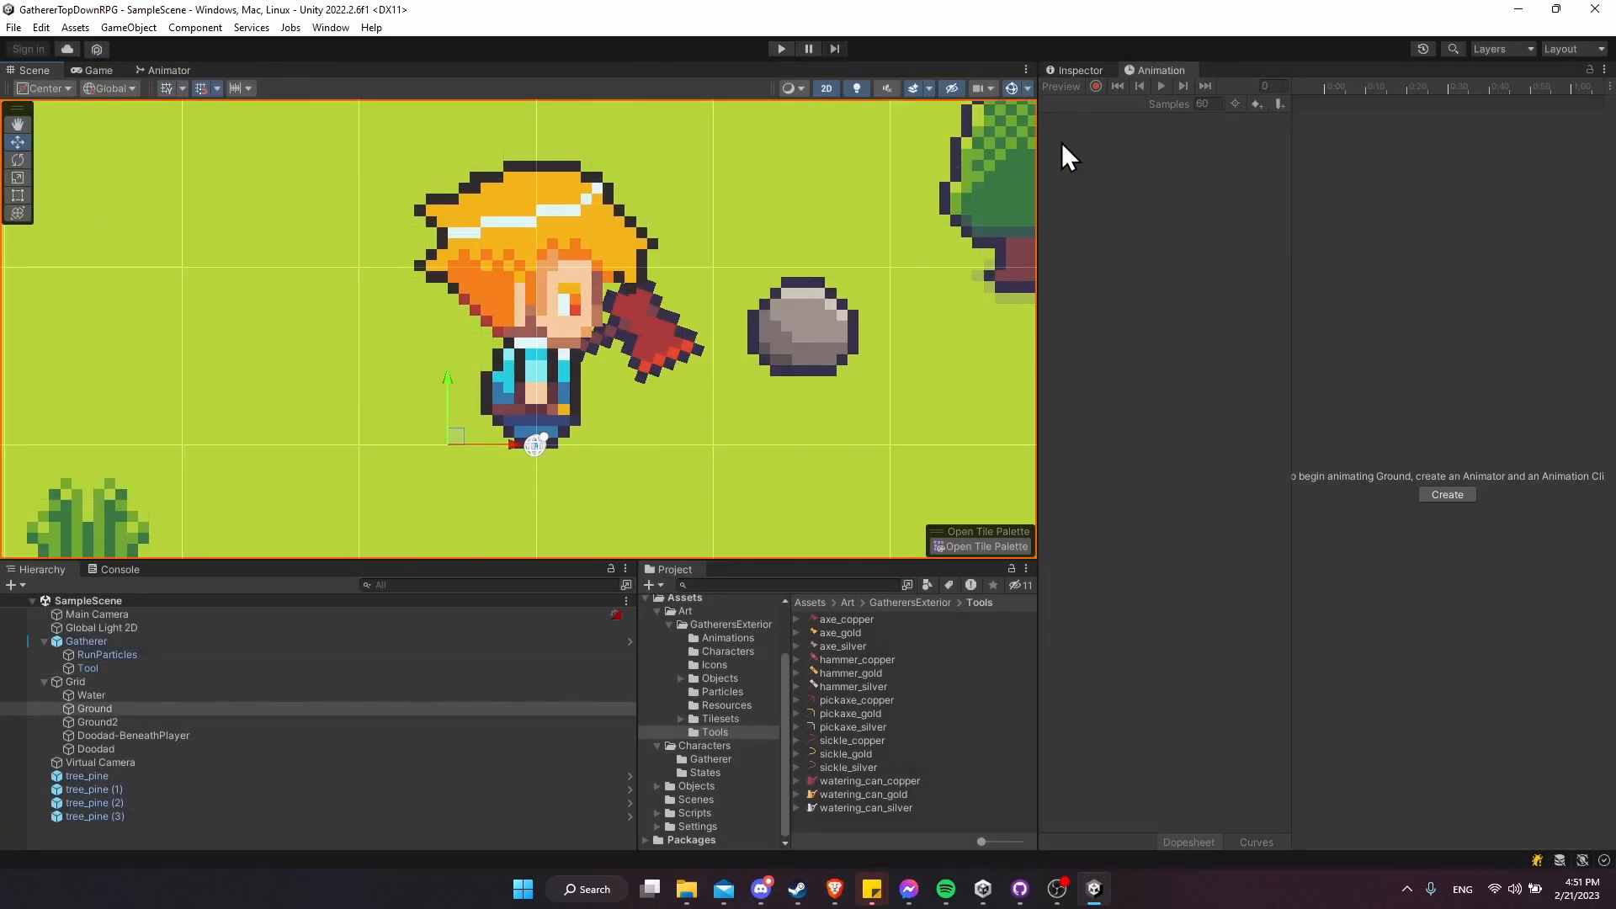
# - Run the game once more and walk the Gatherer right to recheck the axe placement
pyautogui.click(781, 48)
pyautogui.press('d')
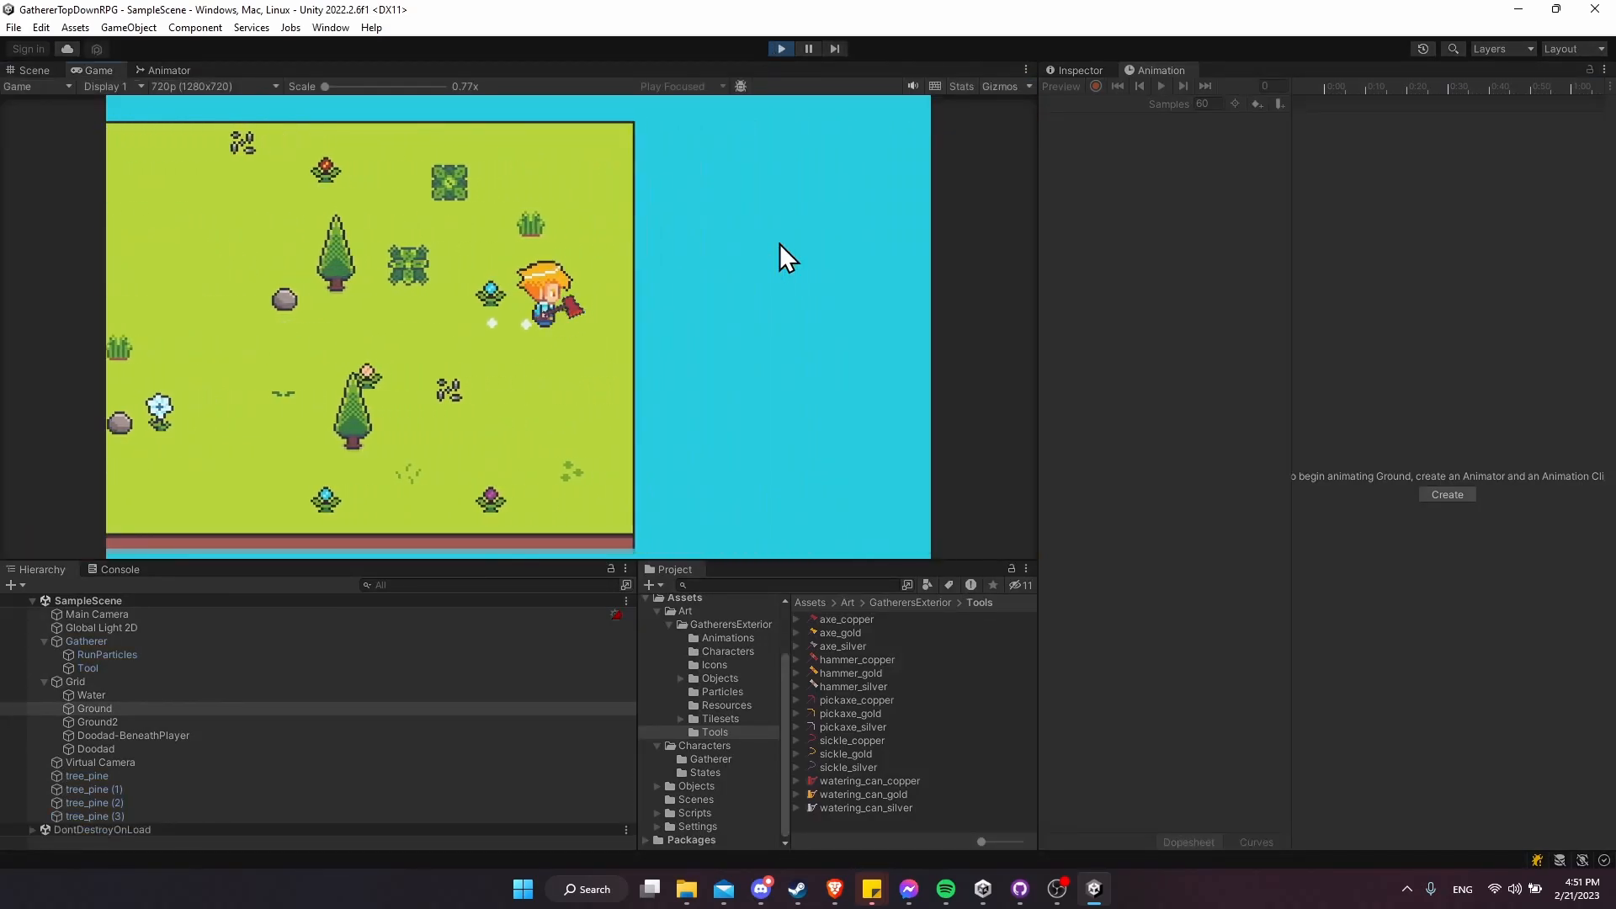
pyautogui.hotkey('ctrl', 'p')
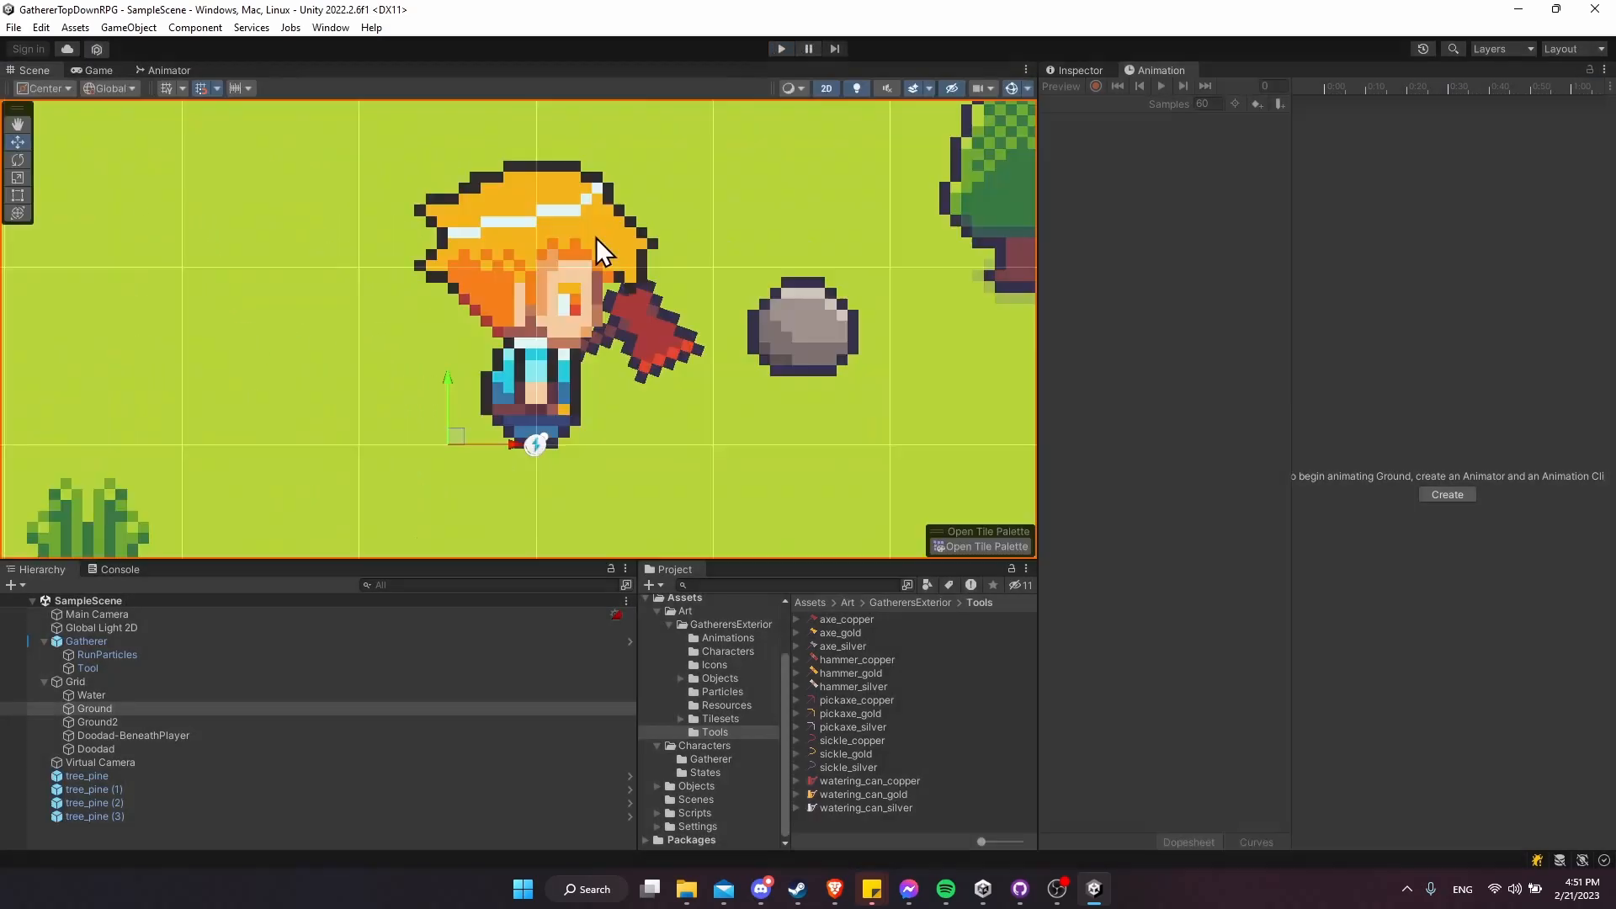
# - Record Tool keys at frame 0 of gatherer_swing_up, moving the axe to the hand and setting its Y rotation to 180
pyautogui.click(244, 668)
pyautogui.click(1125, 106)
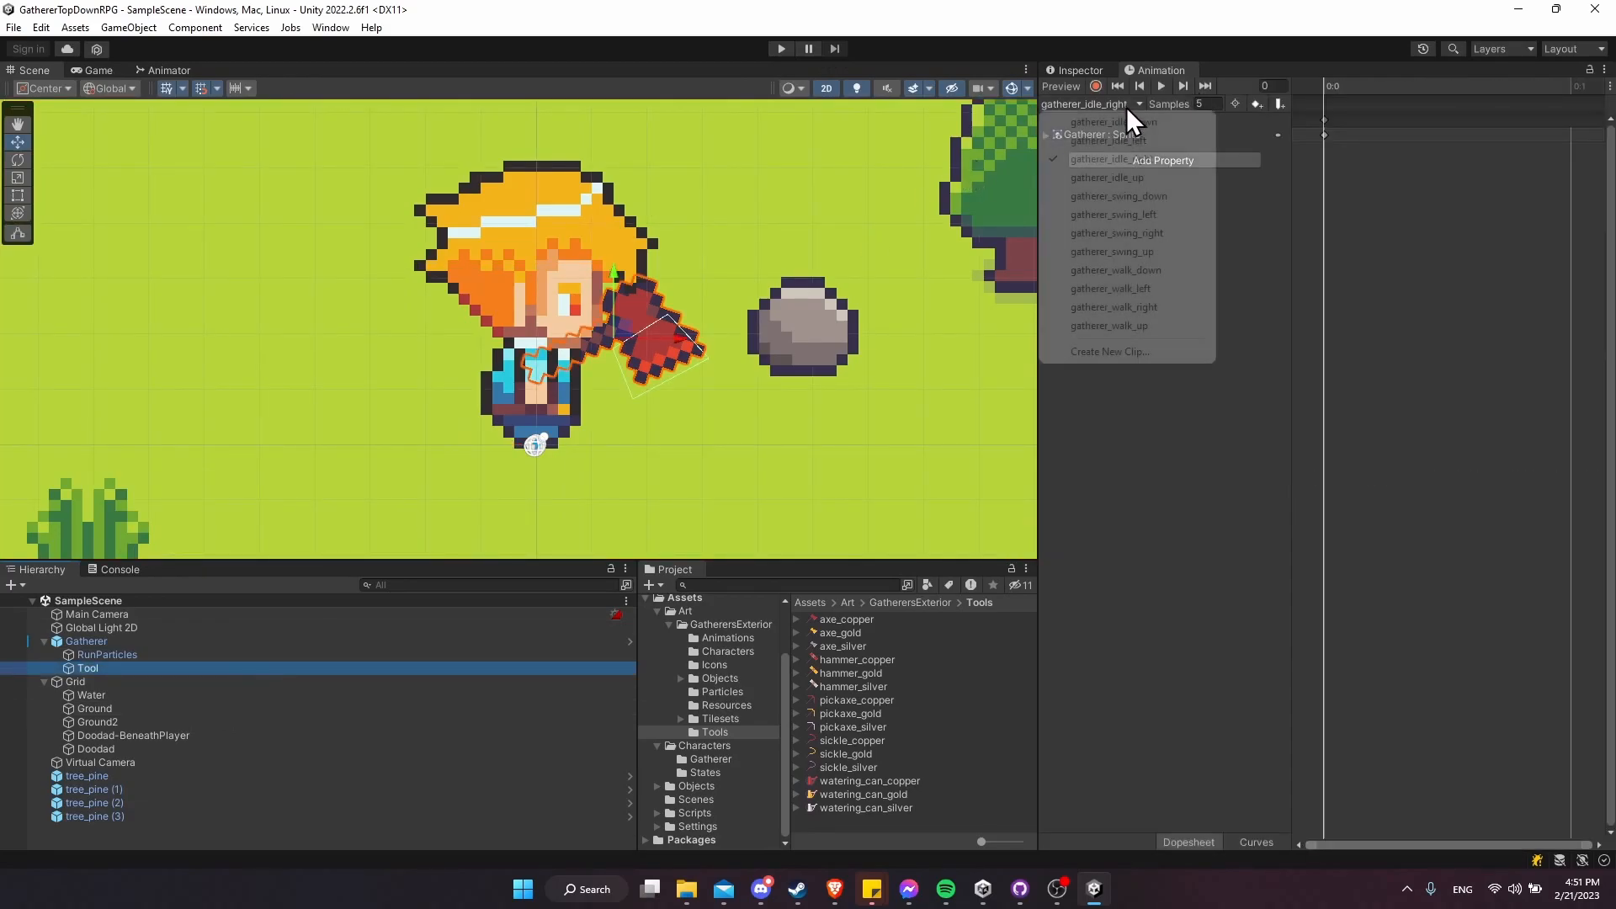
pyautogui.click(1177, 251)
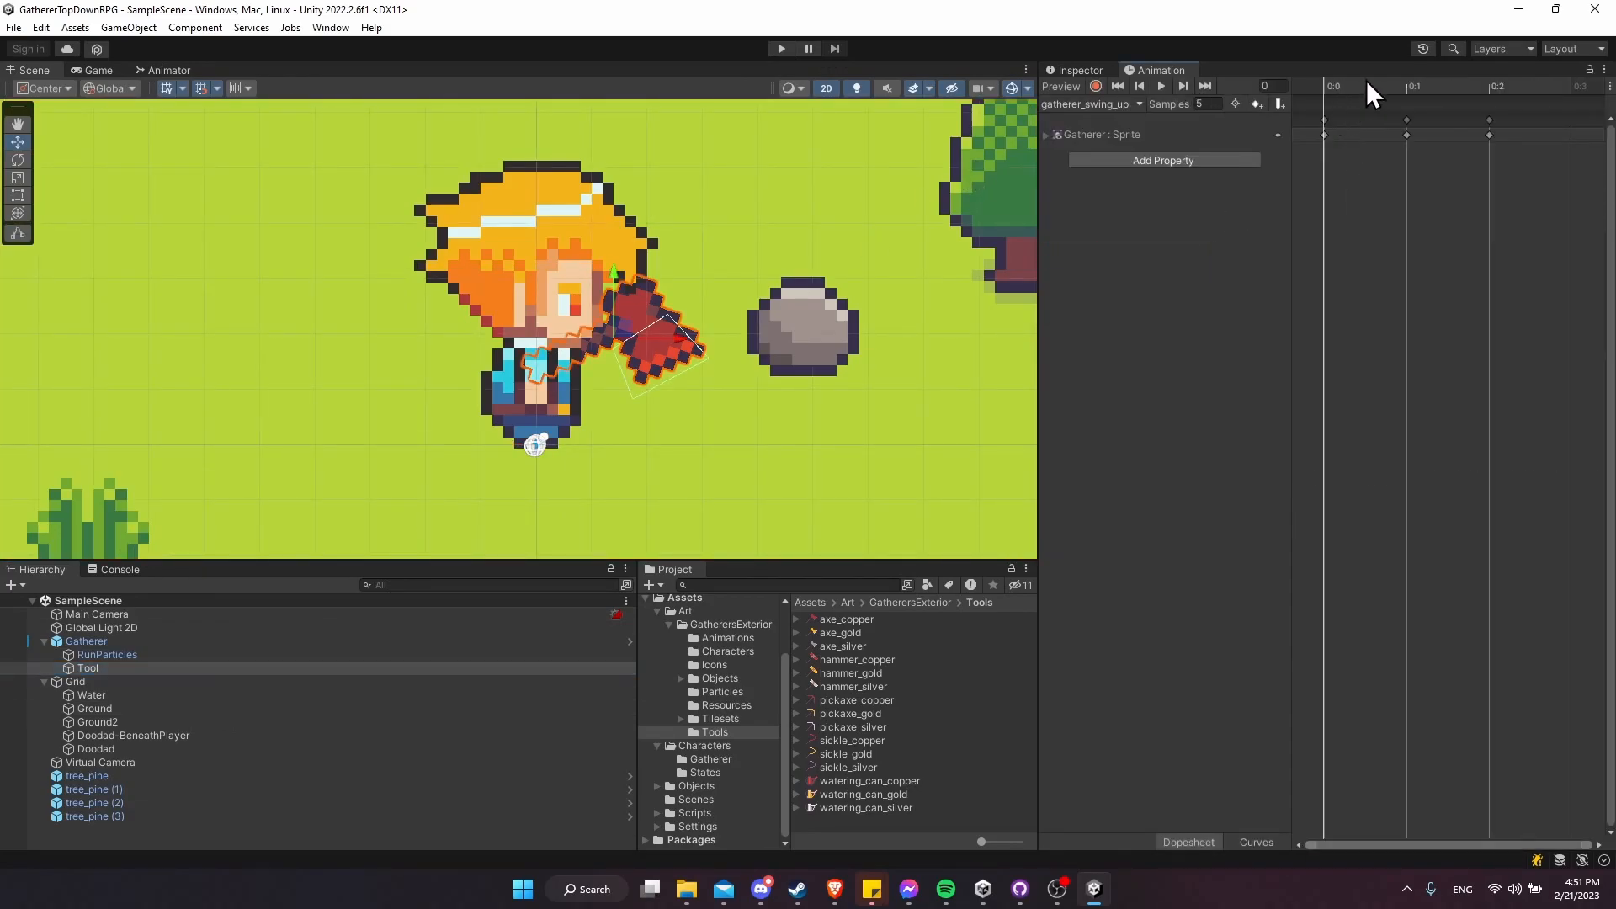
pyautogui.click(1328, 90)
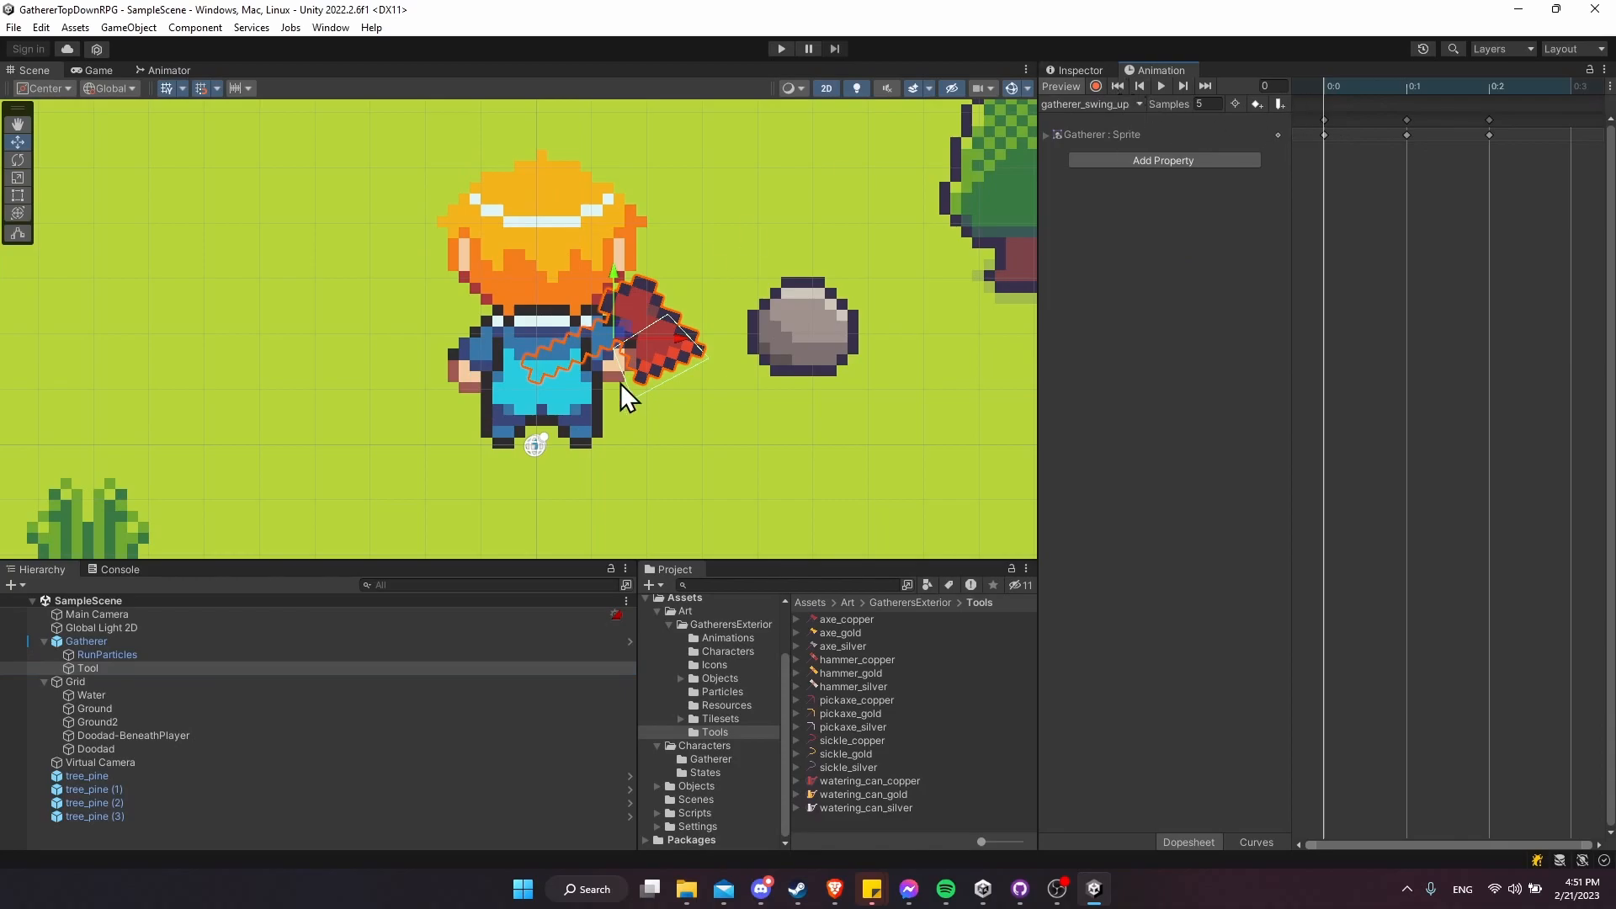
pyautogui.click(1099, 87)
pyautogui.moveTo(680, 337); pyautogui.dragTo(710, 285)
pyautogui.press('e')
pyautogui.press('w')
pyautogui.click(1221, 242)
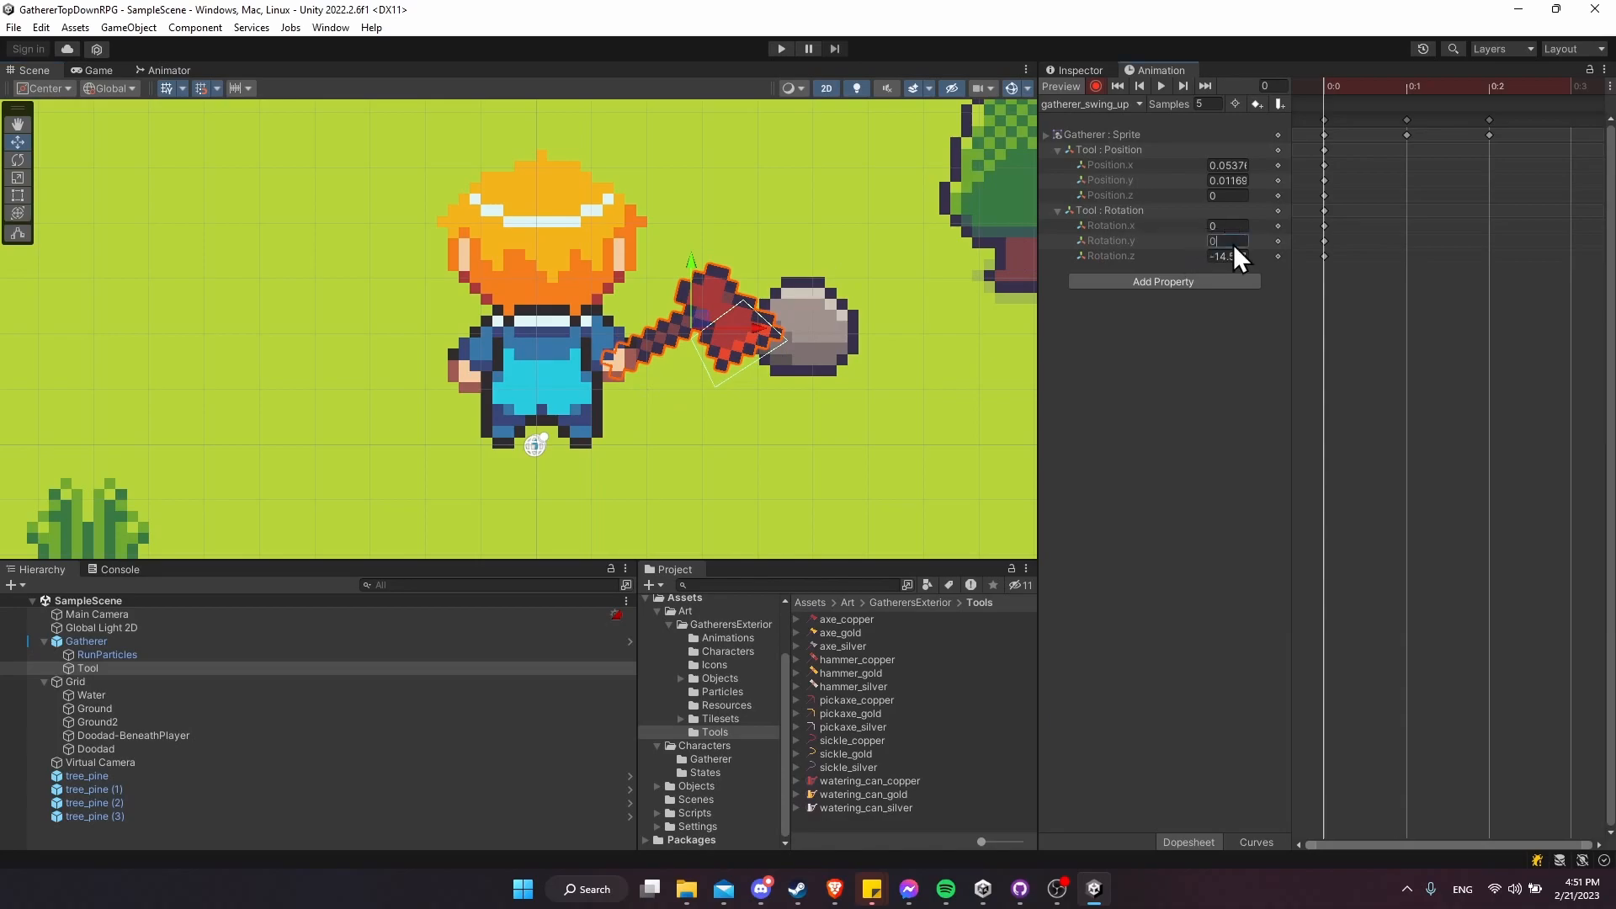
pyautogui.write('180')
pyautogui.press('Return')
# - Rotate the Tool to about 85 degrees on Z at frame 0 and align its handle with the character's right hand
pyautogui.press('e')
pyautogui.moveTo(559, 295); pyautogui.dragTo(729, 340)
pyautogui.press('w')
pyautogui.moveTo(662, 268); pyautogui.dragTo(725, 294)
pyautogui.press('e')
pyautogui.press('w')
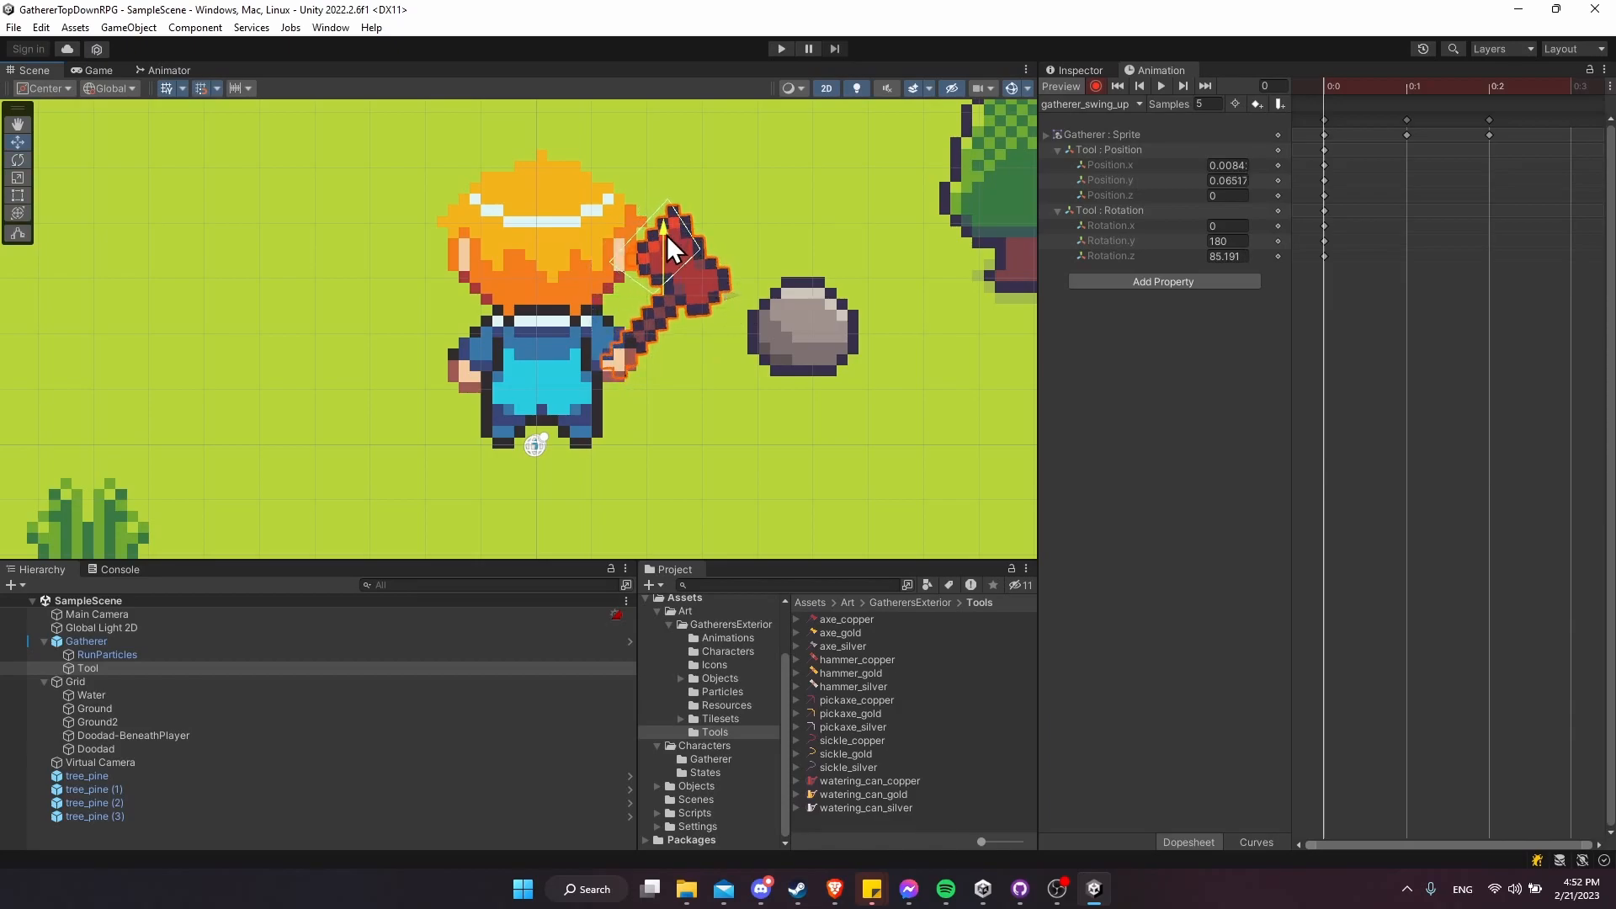
# - At frame 1 of gatherer_swing_up, rotate the Tool to about 168 degrees on Z and place its handle in the outstretched hand
pyautogui.click(1407, 86)
pyautogui.moveTo(665, 236); pyautogui.dragTo(785, 447)
pyautogui.press('e')
pyautogui.press('w')
pyautogui.moveTo(743, 288); pyautogui.dragTo(781, 300)
pyautogui.moveTo(714, 240); pyautogui.dragTo(724, 320)
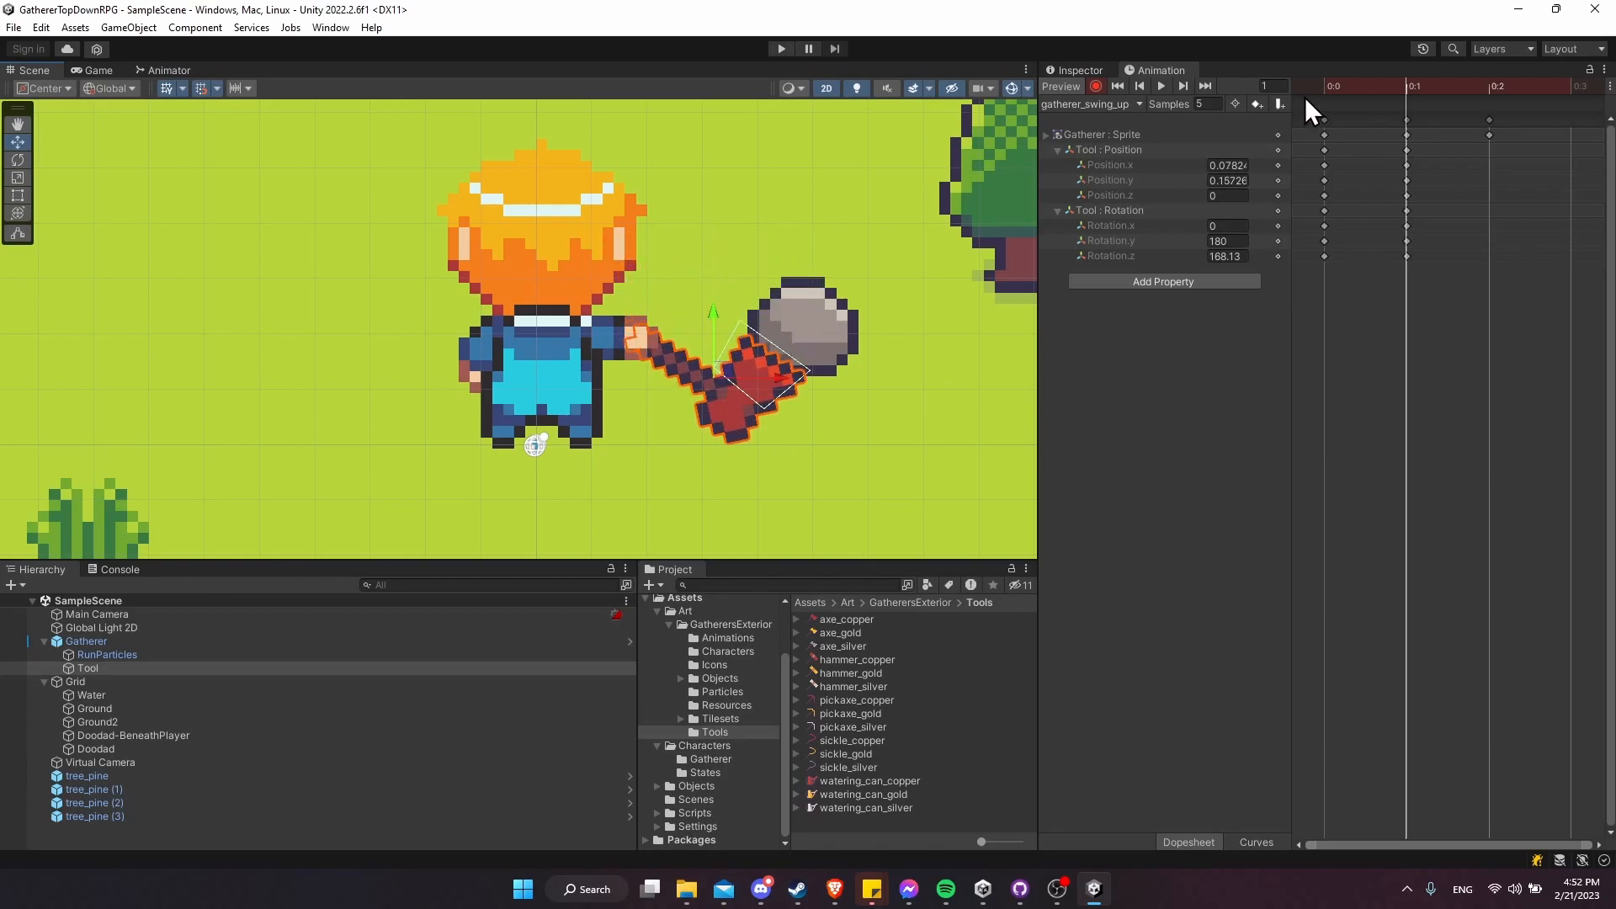
# - At frame 2 of gatherer_swing_up, rotate the Tool to about 38 degrees on Z and move it behind the character's head
pyautogui.click(1478, 87)
pyautogui.press('e')
pyautogui.moveTo(784, 363); pyautogui.dragTo(679, 101)
pyautogui.press('w')
pyautogui.moveTo(719, 318); pyautogui.dragTo(731, 169)
pyautogui.moveTo(779, 217); pyautogui.dragTo(628, 218)
pyautogui.moveTo(561, 155); pyautogui.dragTo(561, 150)
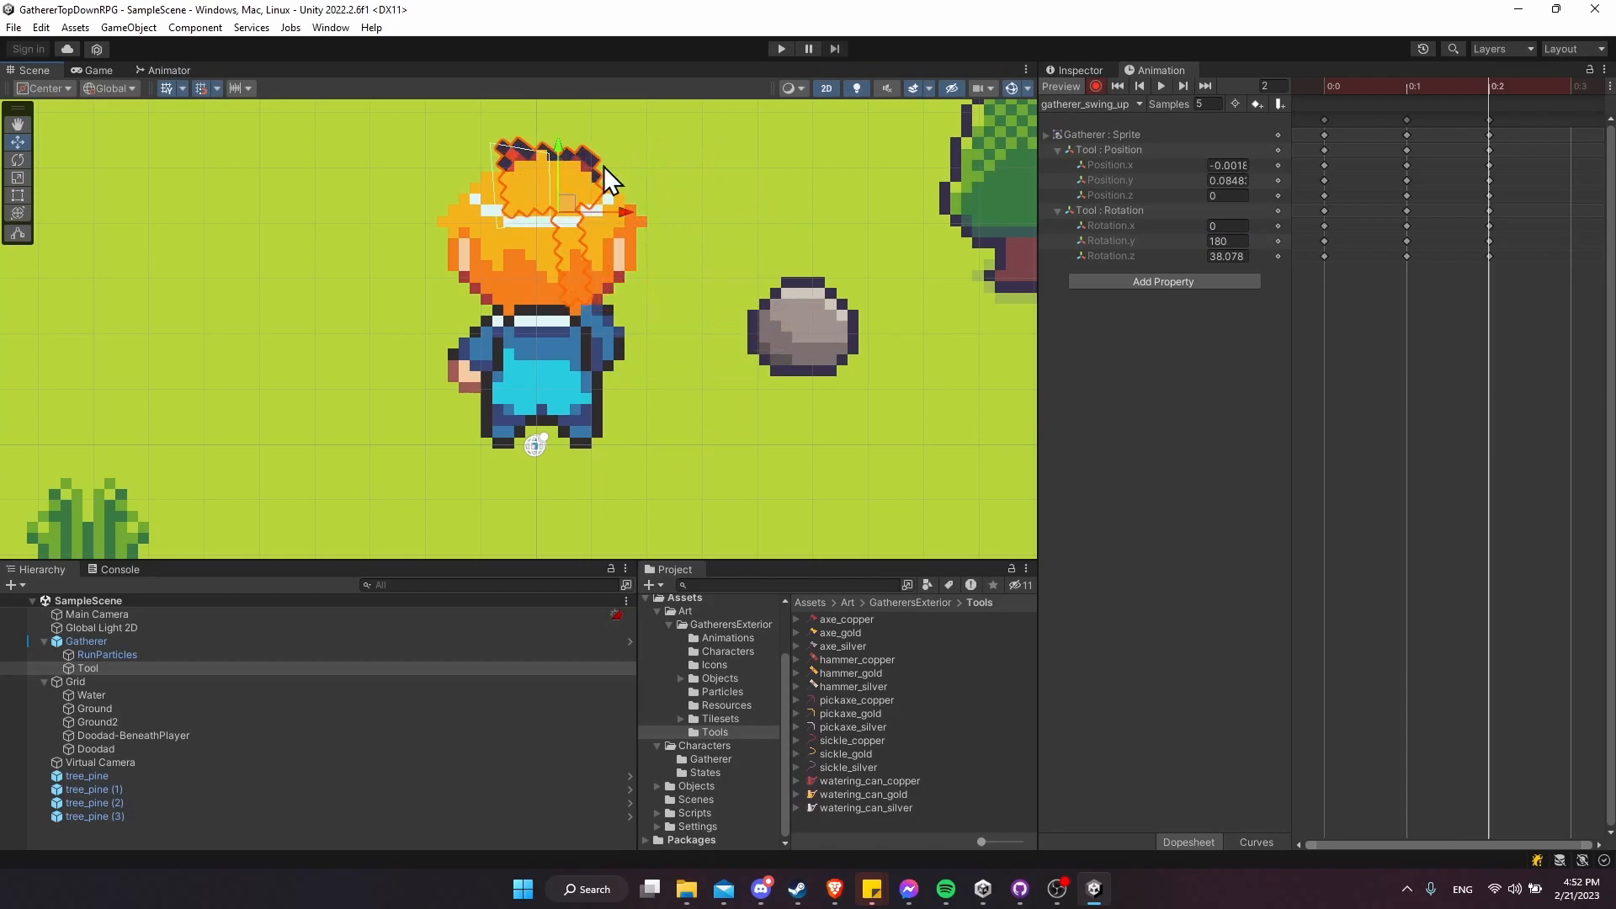
# - Fine-tune the Tool at frame 2 to about 41 degrees on Z and adjust its position behind the head
pyautogui.moveTo(655, 201); pyautogui.dragTo(724, 345, button='middle')
pyautogui.press('e')
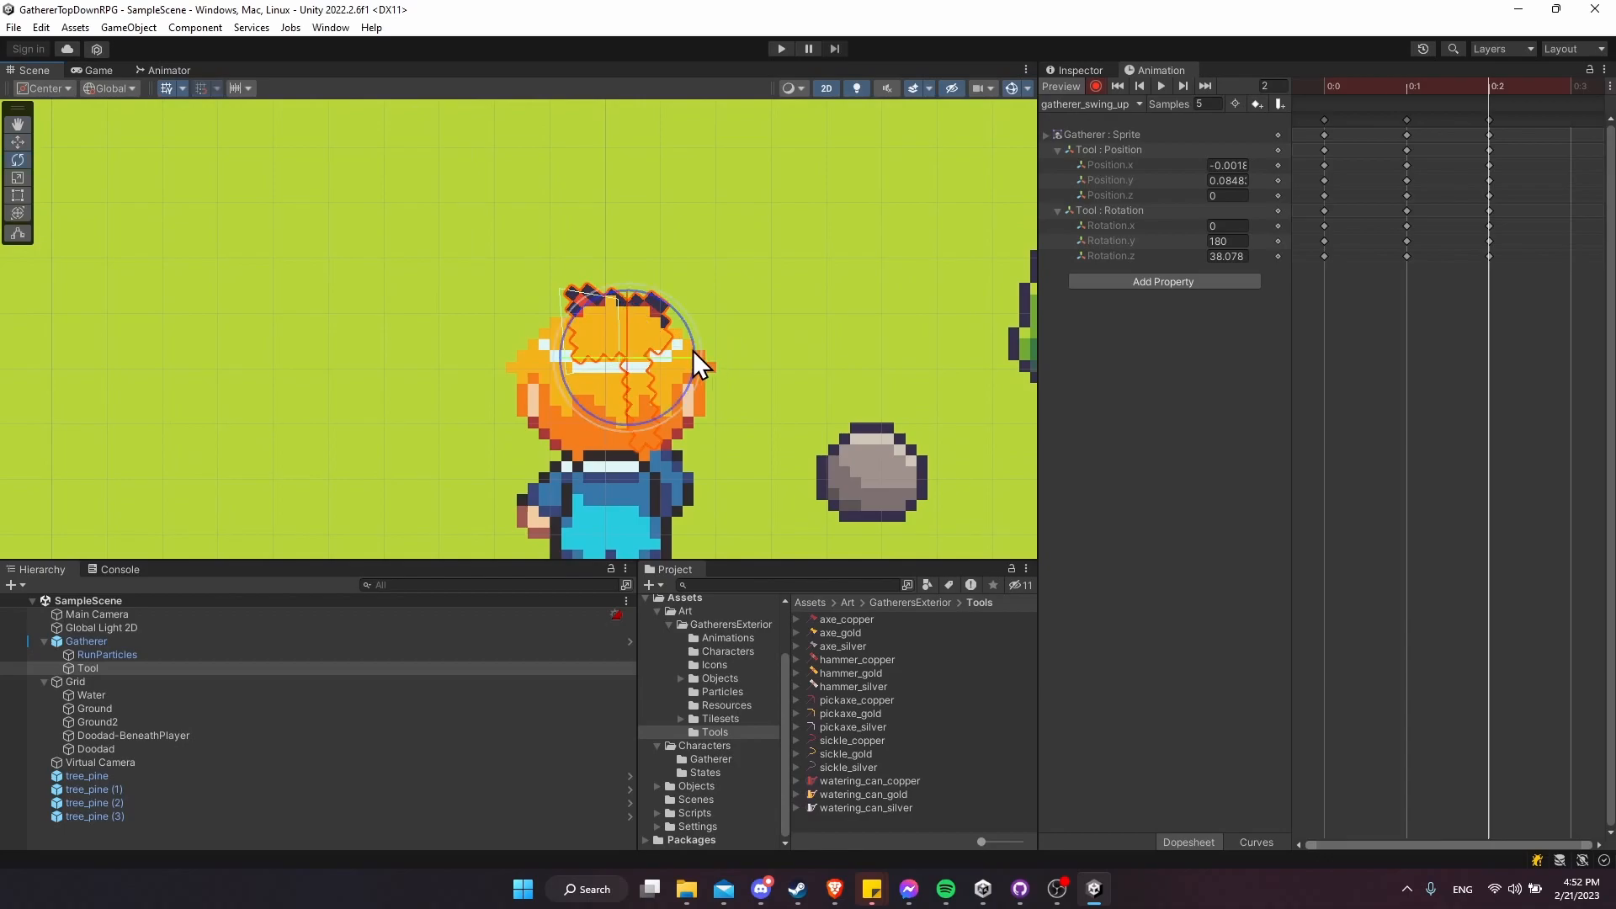
pyautogui.moveTo(690, 343); pyautogui.dragTo(698, 359)
pyautogui.press('w')
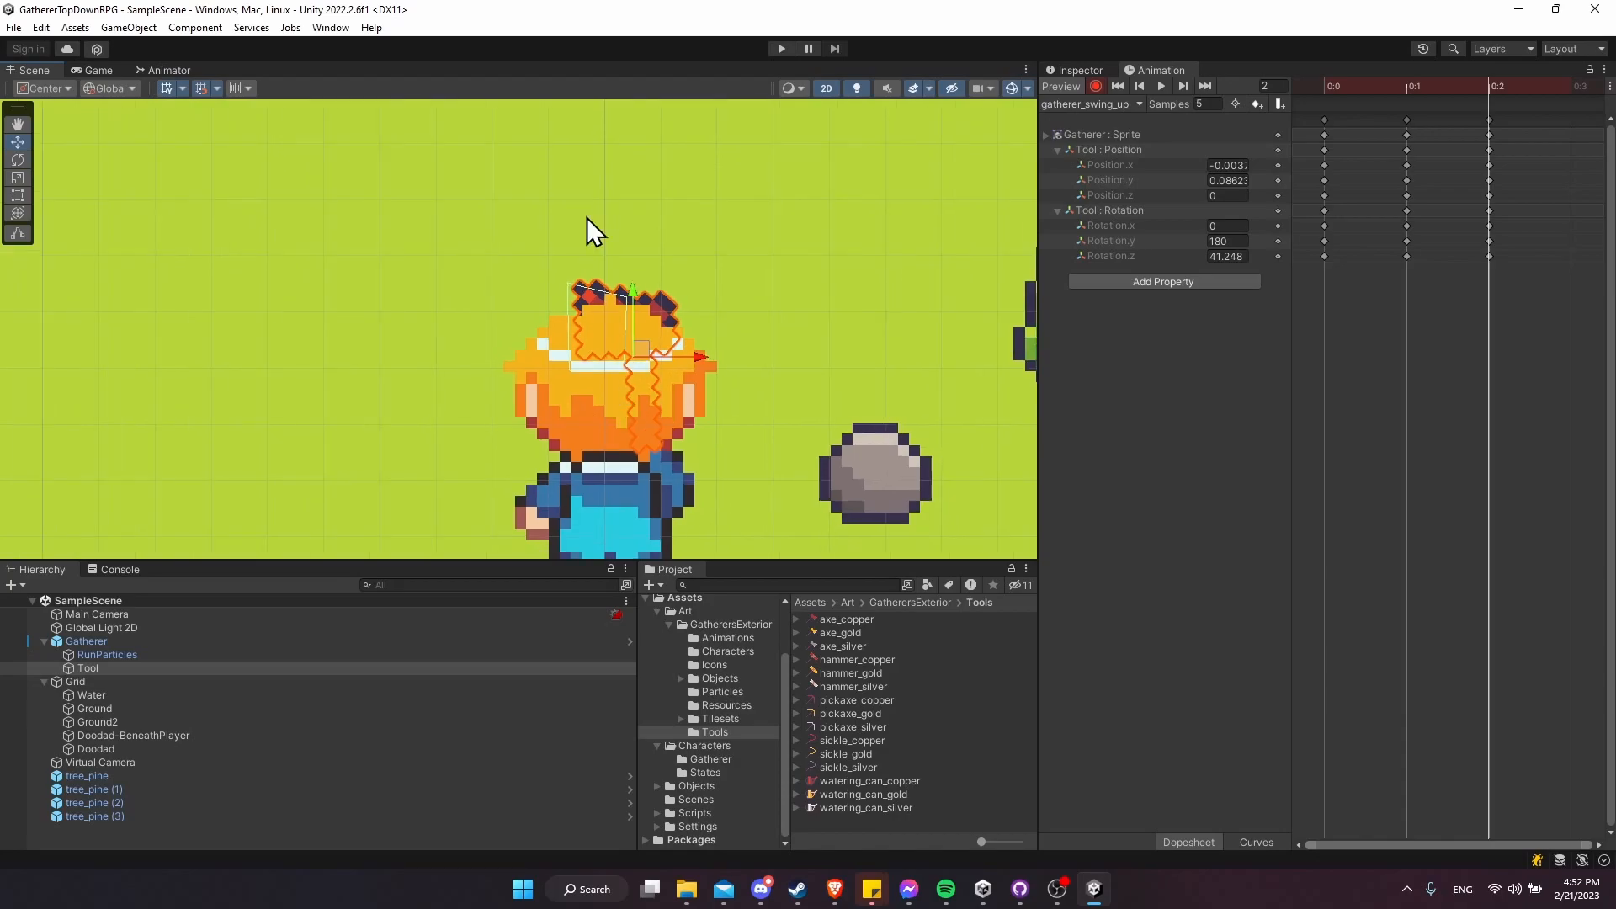
pyautogui.scroll(-2, 601, 357)
pyautogui.moveTo(603, 351); pyautogui.dragTo(657, 317, button='middle')
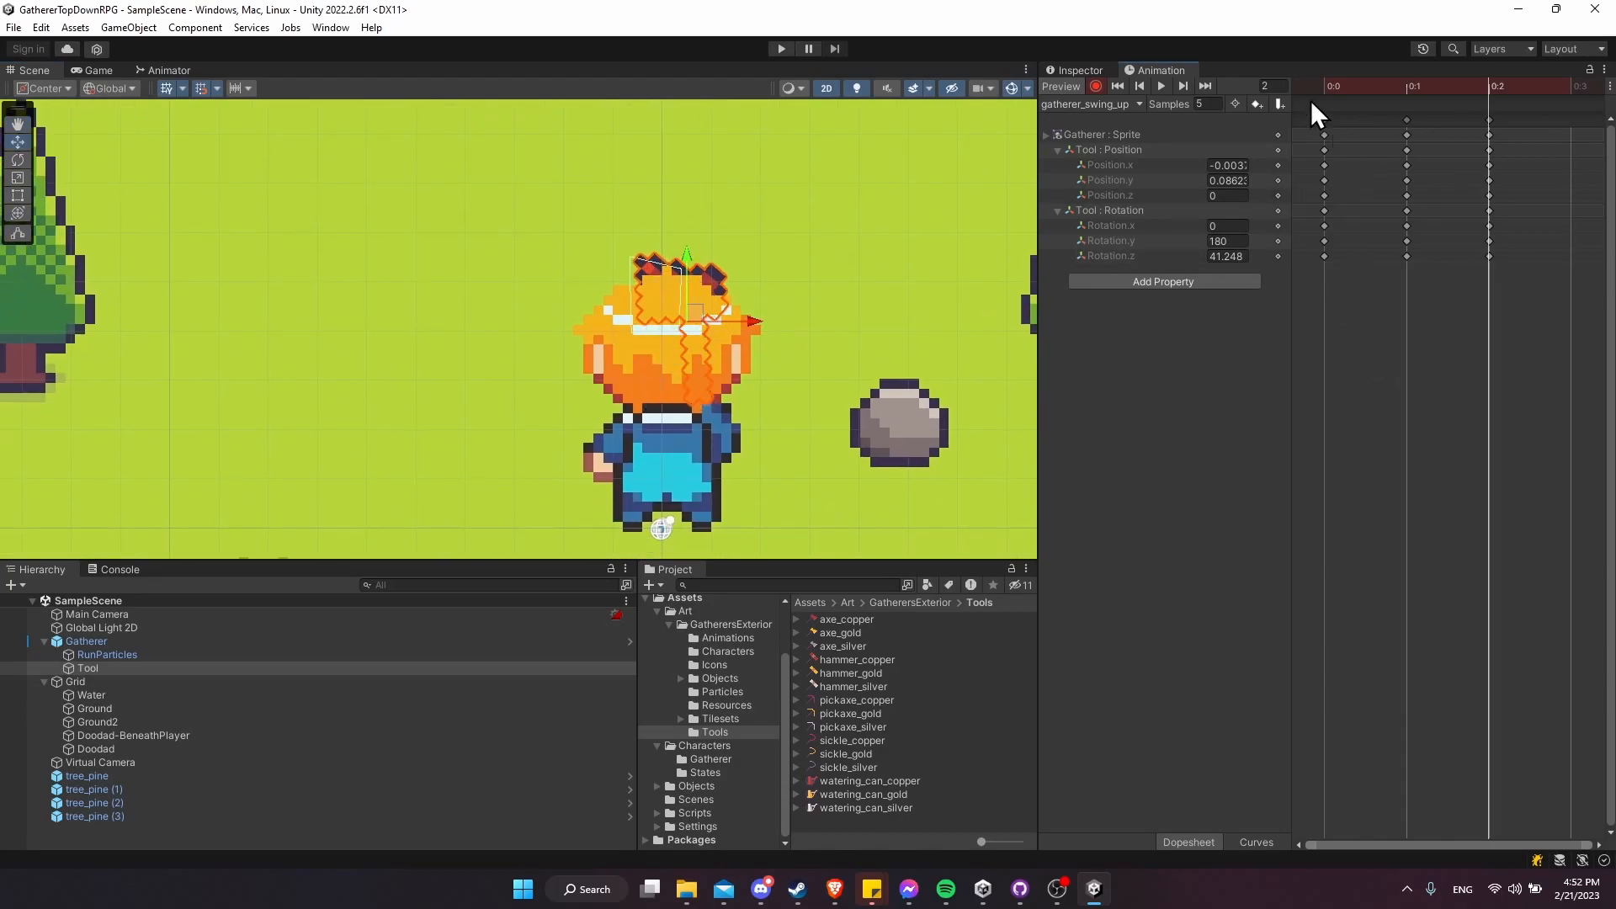
# - Play the gatherer_swing_up clip to check how the axe moves between frames
pyautogui.click(1162, 86)
pyautogui.scroll(-1, 799, 391)
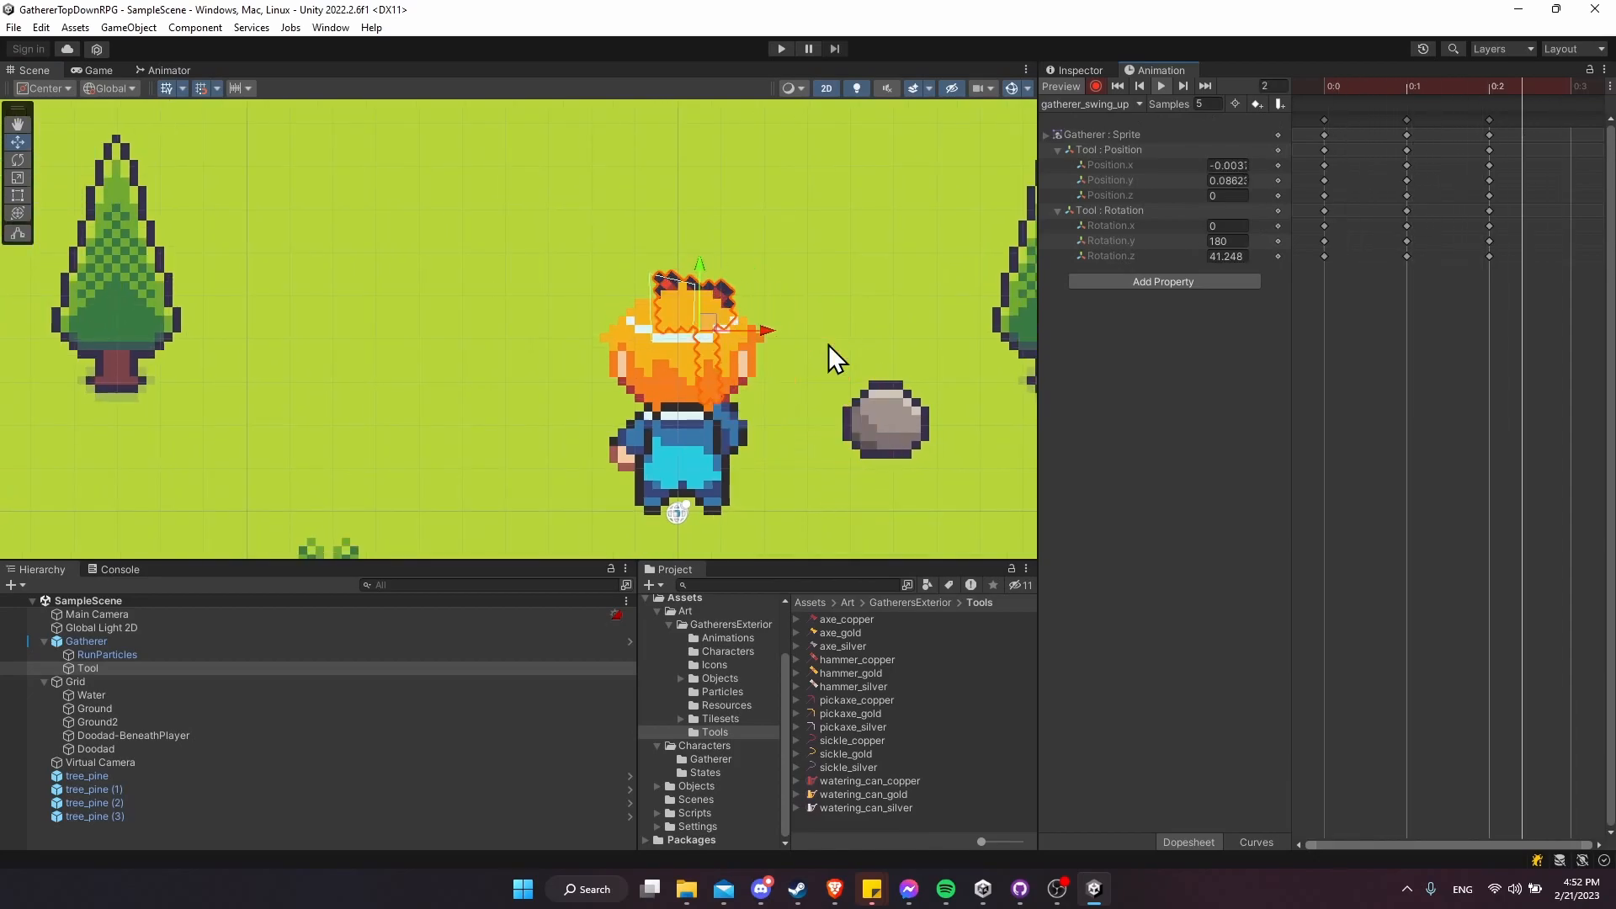
pyautogui.click(1160, 86)
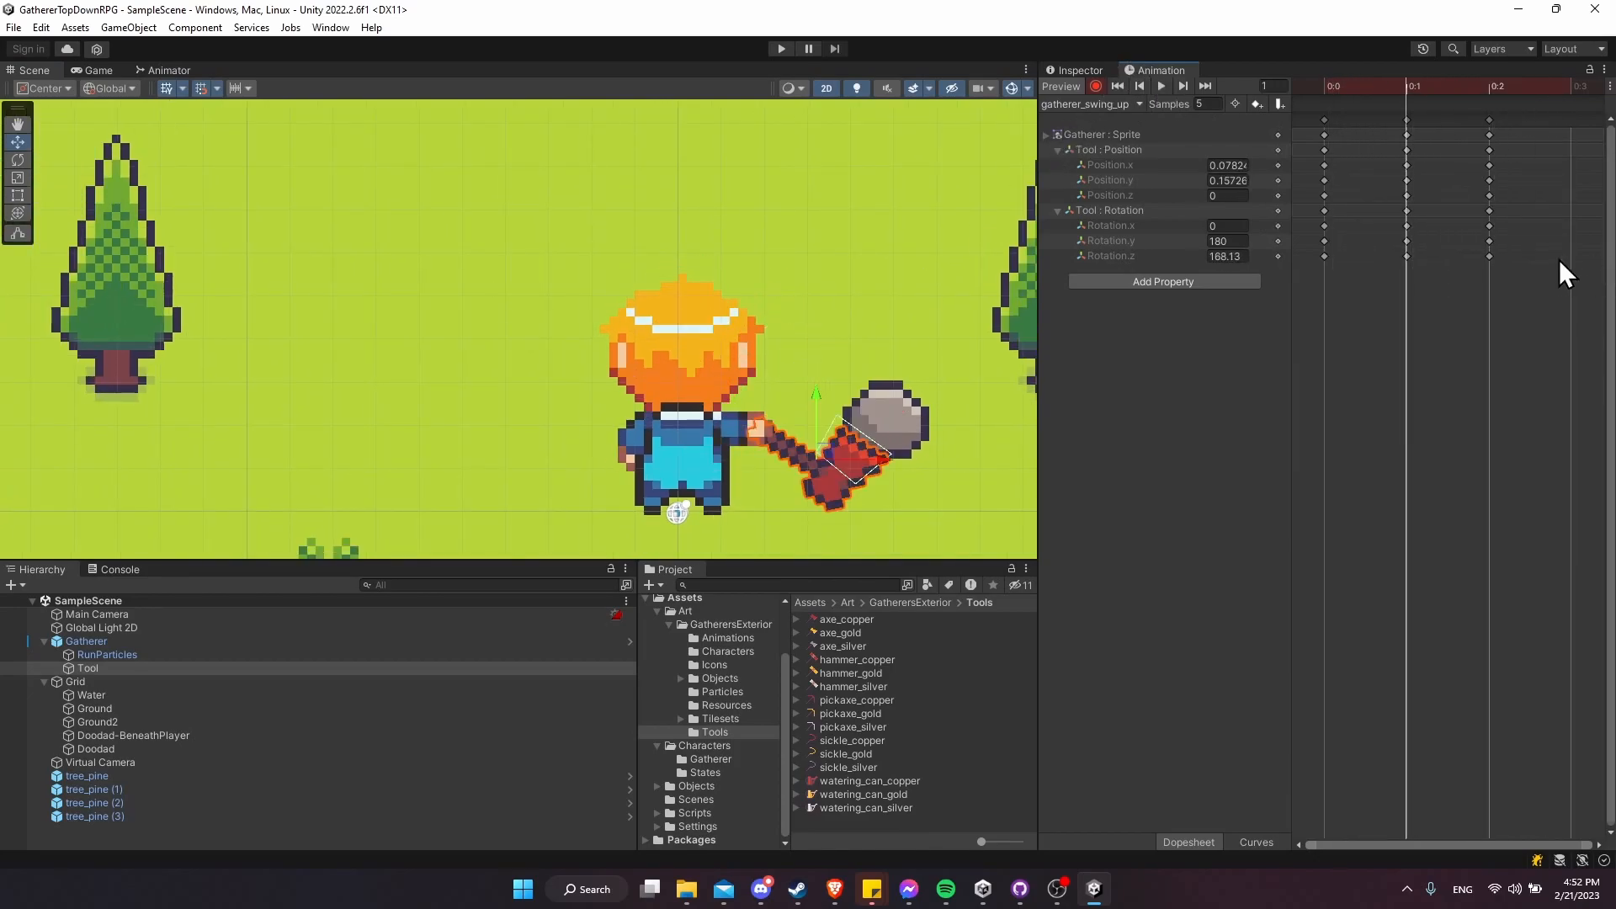
# - Set both tangents of all Tool position and rotation keys in gatherer_swing_up to Constant and preview the clip
pyautogui.moveTo(1562, 260); pyautogui.dragTo(1275, 150)
pyautogui.rightClick(1334, 165)
pyautogui.moveTo(1440, 366)
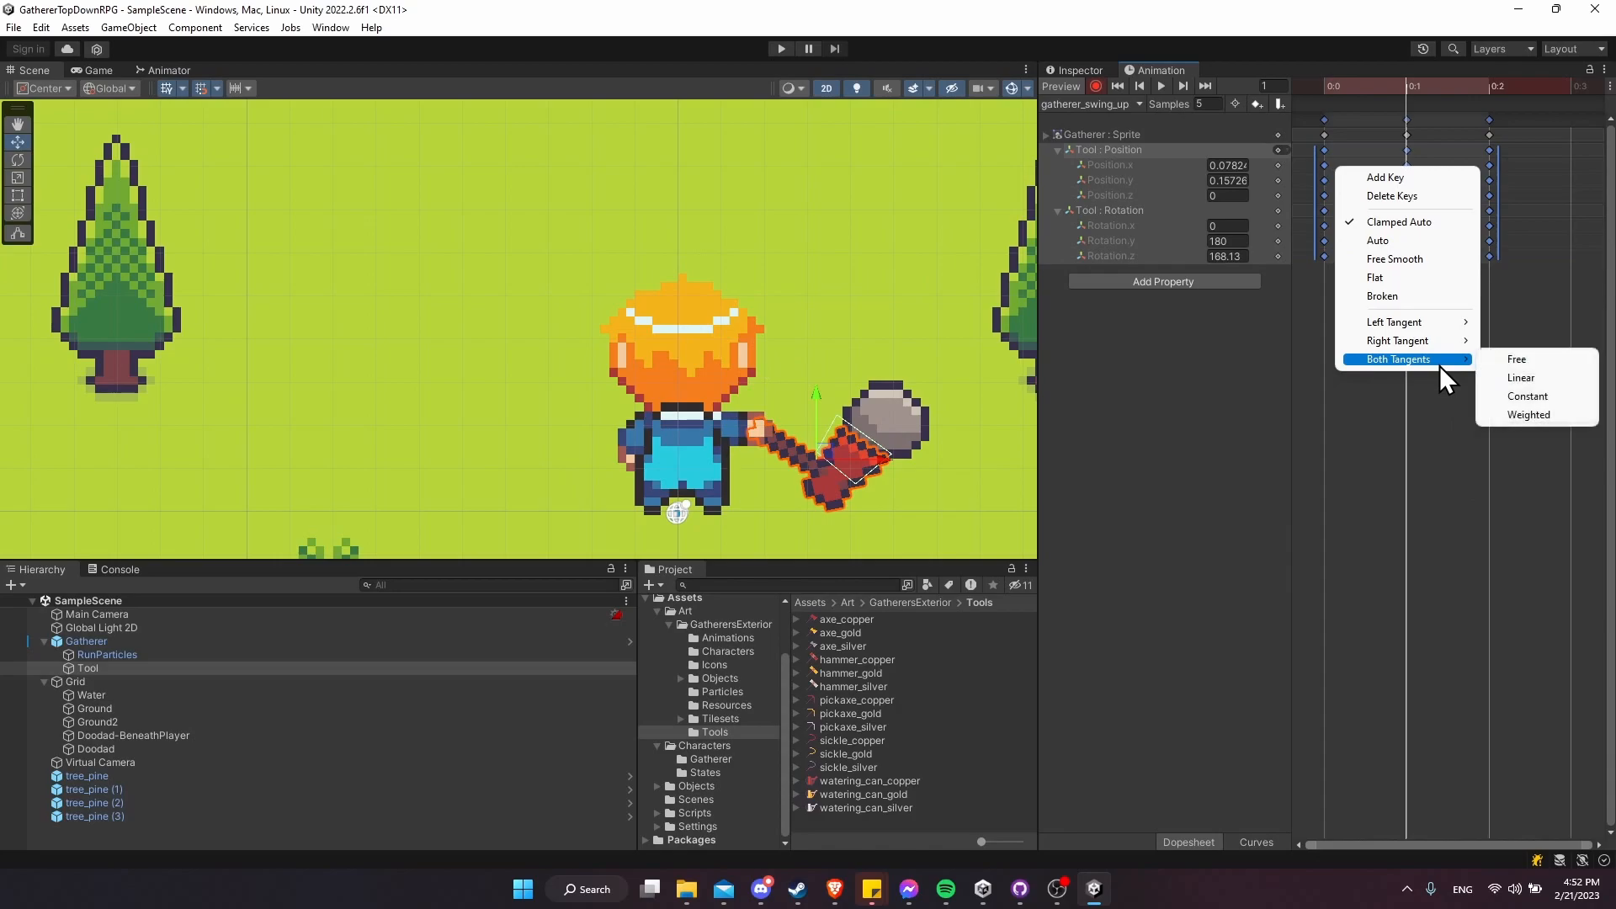
pyautogui.click(1518, 392)
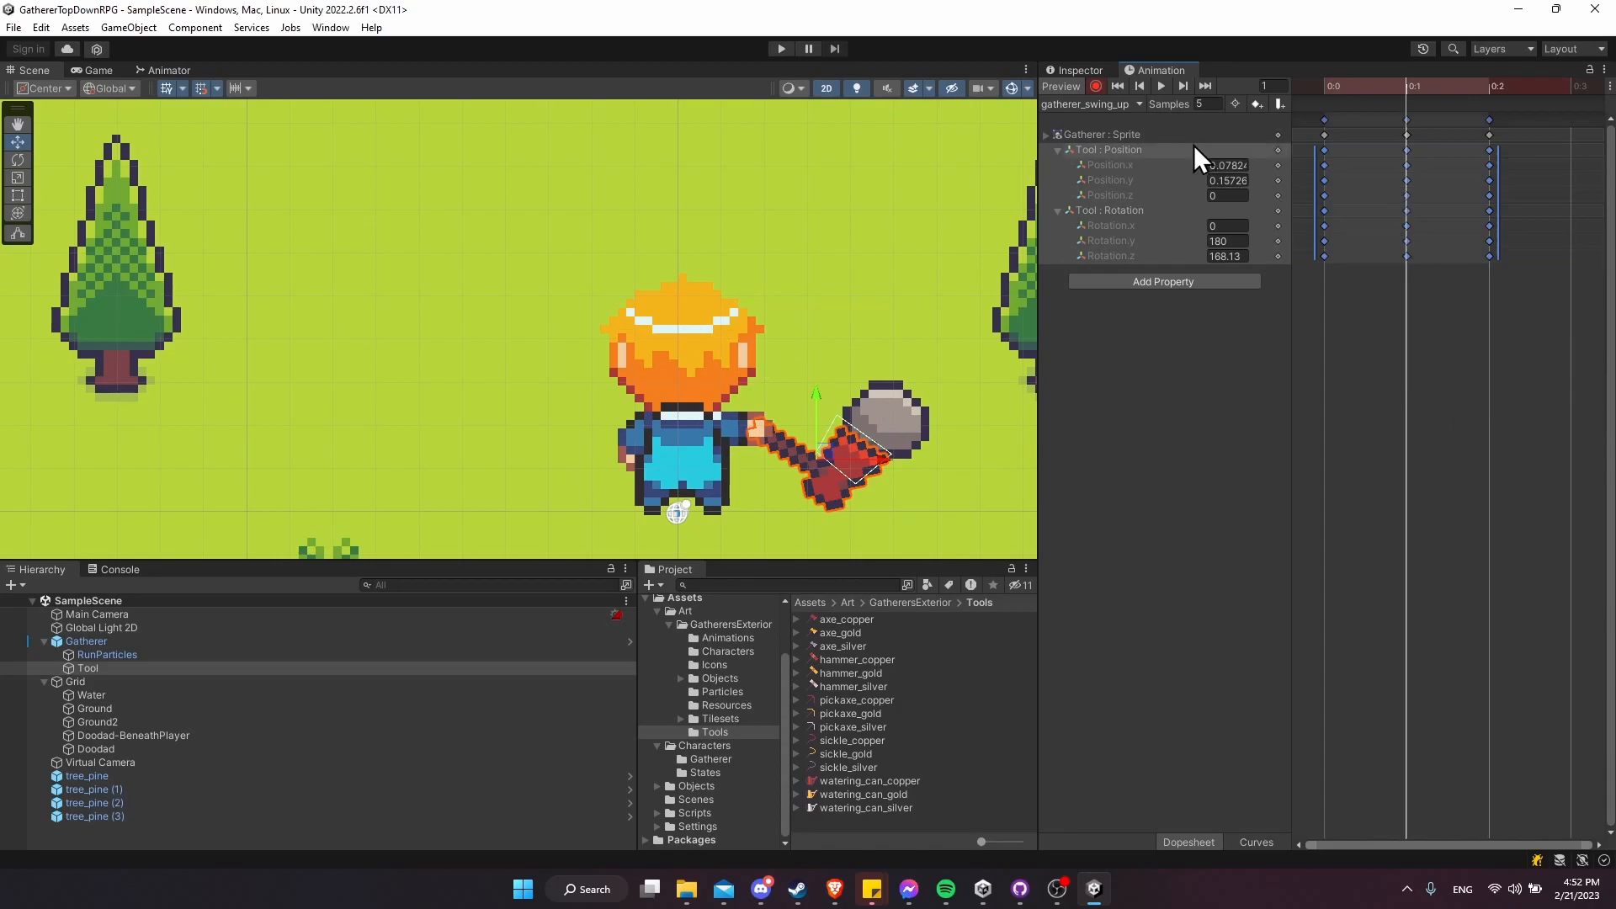
pyautogui.click(1162, 86)
pyautogui.scroll(-1, 832, 452)
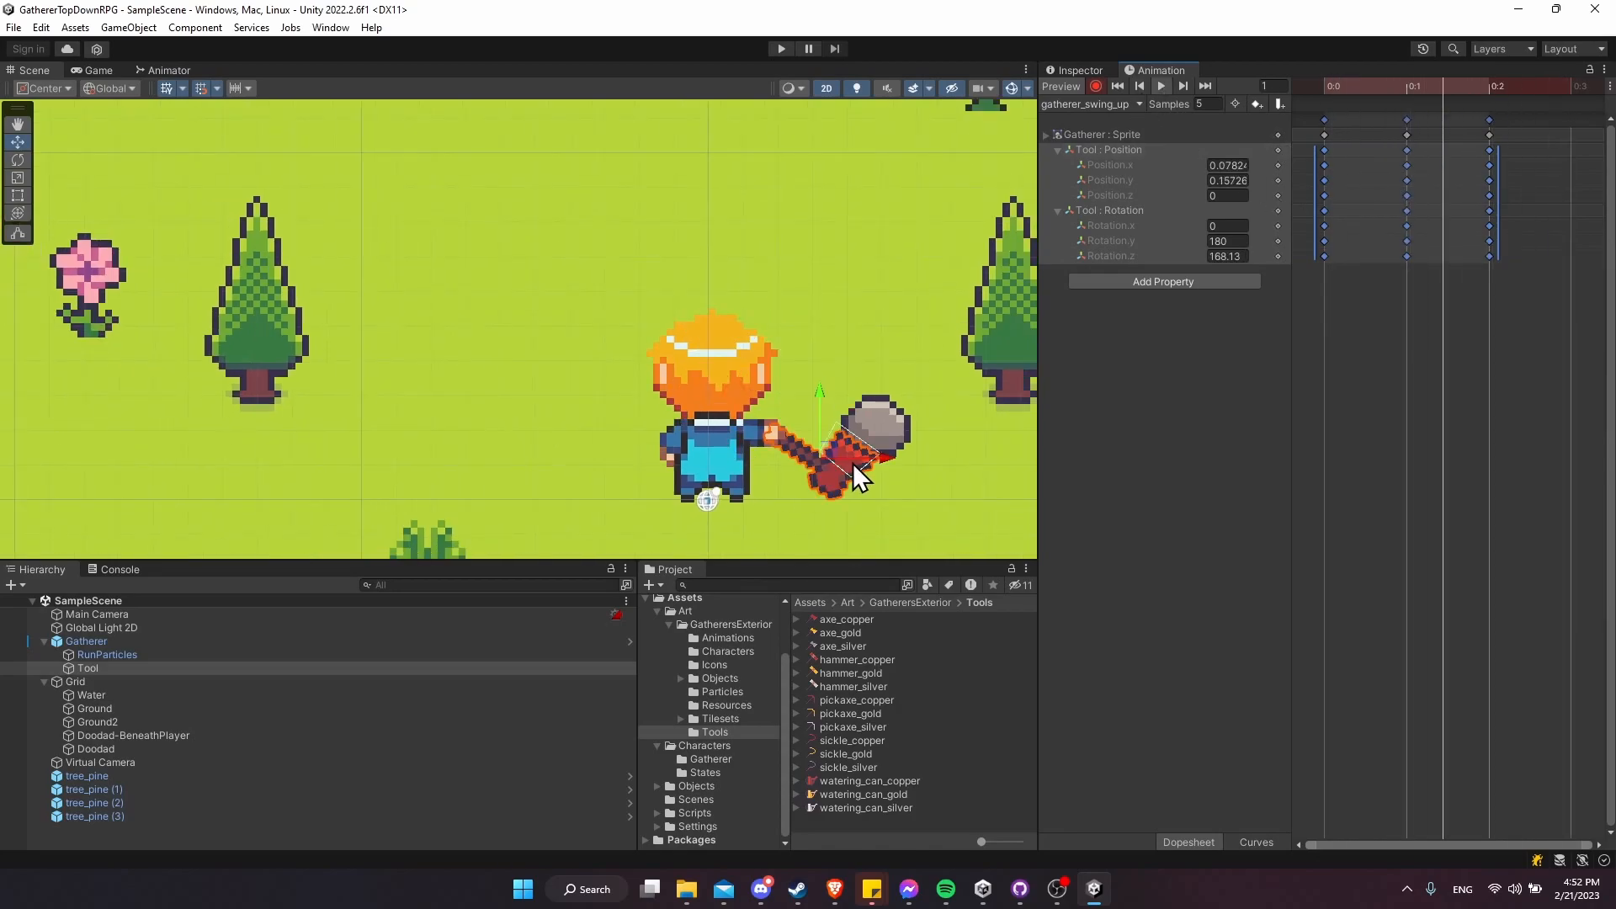
# - At frame 1 of gatherer_swing_up, set the Tool's Z rotation to 135 and line its handle up with the hand
pyautogui.click(1329, 90)
pyautogui.moveTo(1328, 93)
pyautogui.mouseDown()
pyautogui.moveTo(1417, 93)
pyautogui.moveTo(1358, 91)
pyautogui.mouseUp()
pyautogui.press('e')
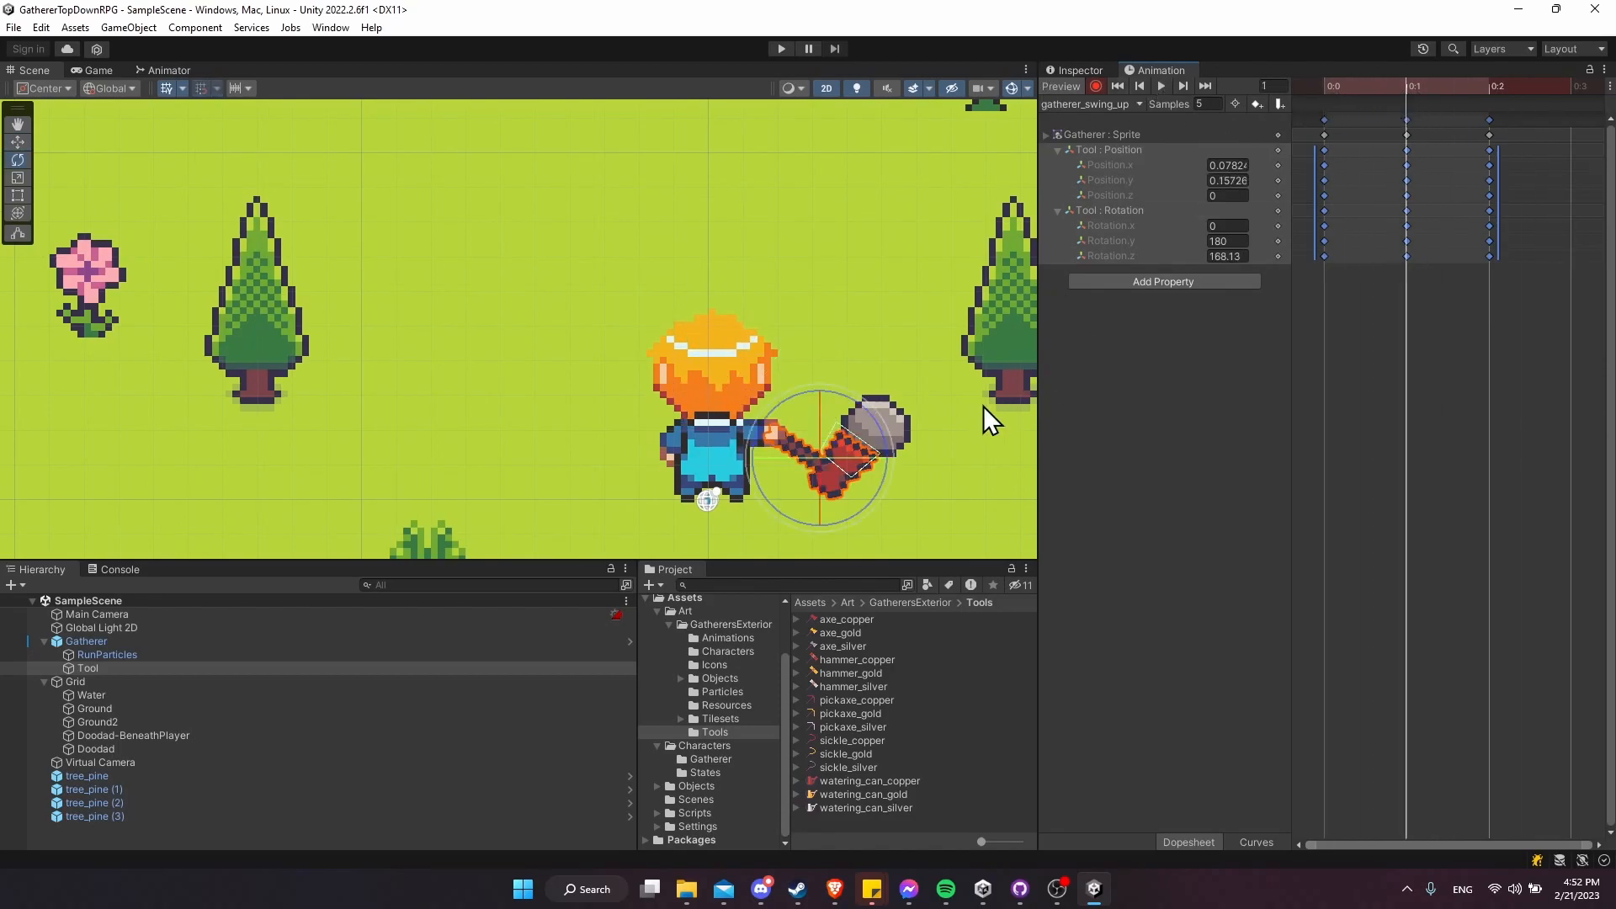
pyautogui.moveTo(882, 432); pyautogui.dragTo(886, 342)
pyautogui.press('w')
pyautogui.moveTo(818, 400); pyautogui.dragTo(823, 367)
pyautogui.click(1244, 255)
pyautogui.write('135')
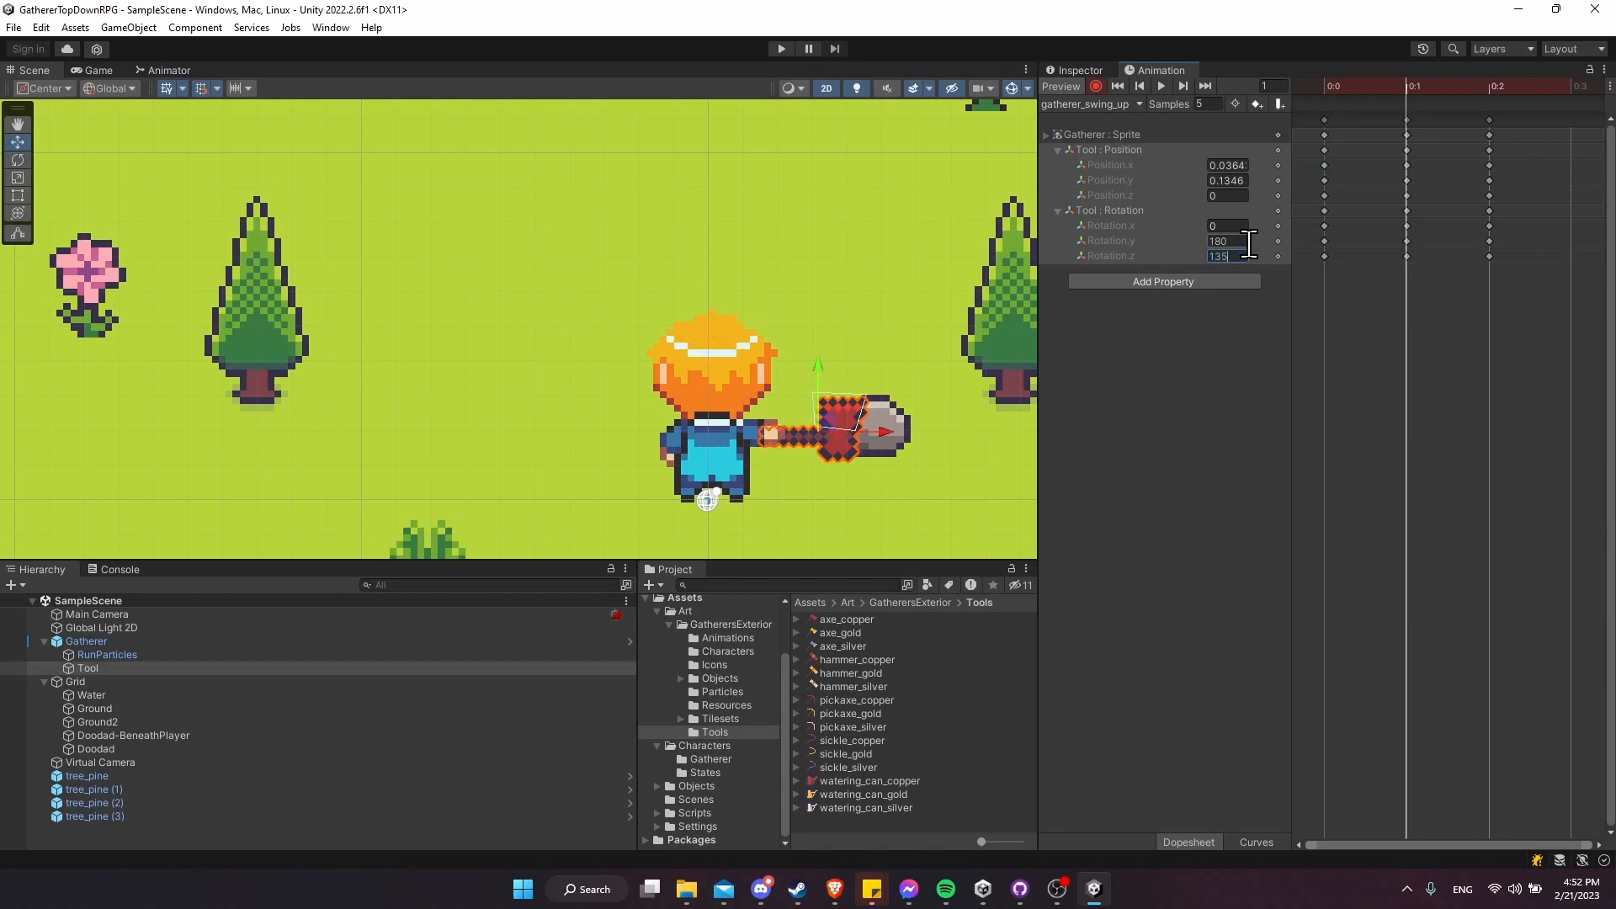
pyautogui.moveTo(877, 431); pyautogui.dragTo(886, 431)
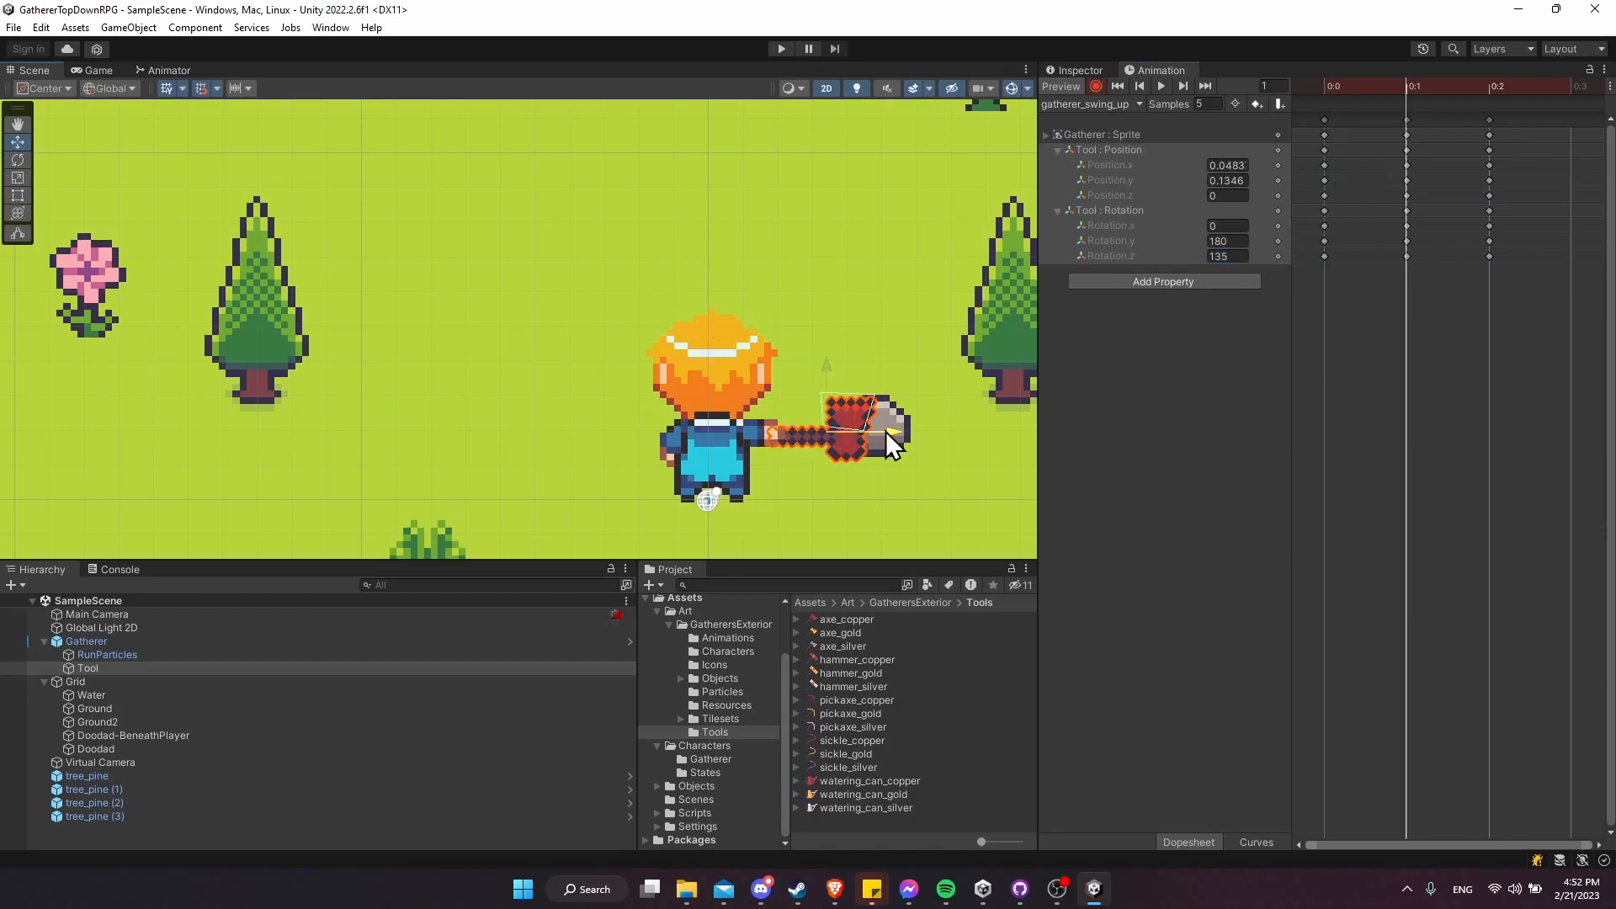
# - Return to frame 0 and play gatherer_swing_up to review the adjusted swing
pyautogui.moveTo(1367, 89); pyautogui.dragTo(1286, 94)
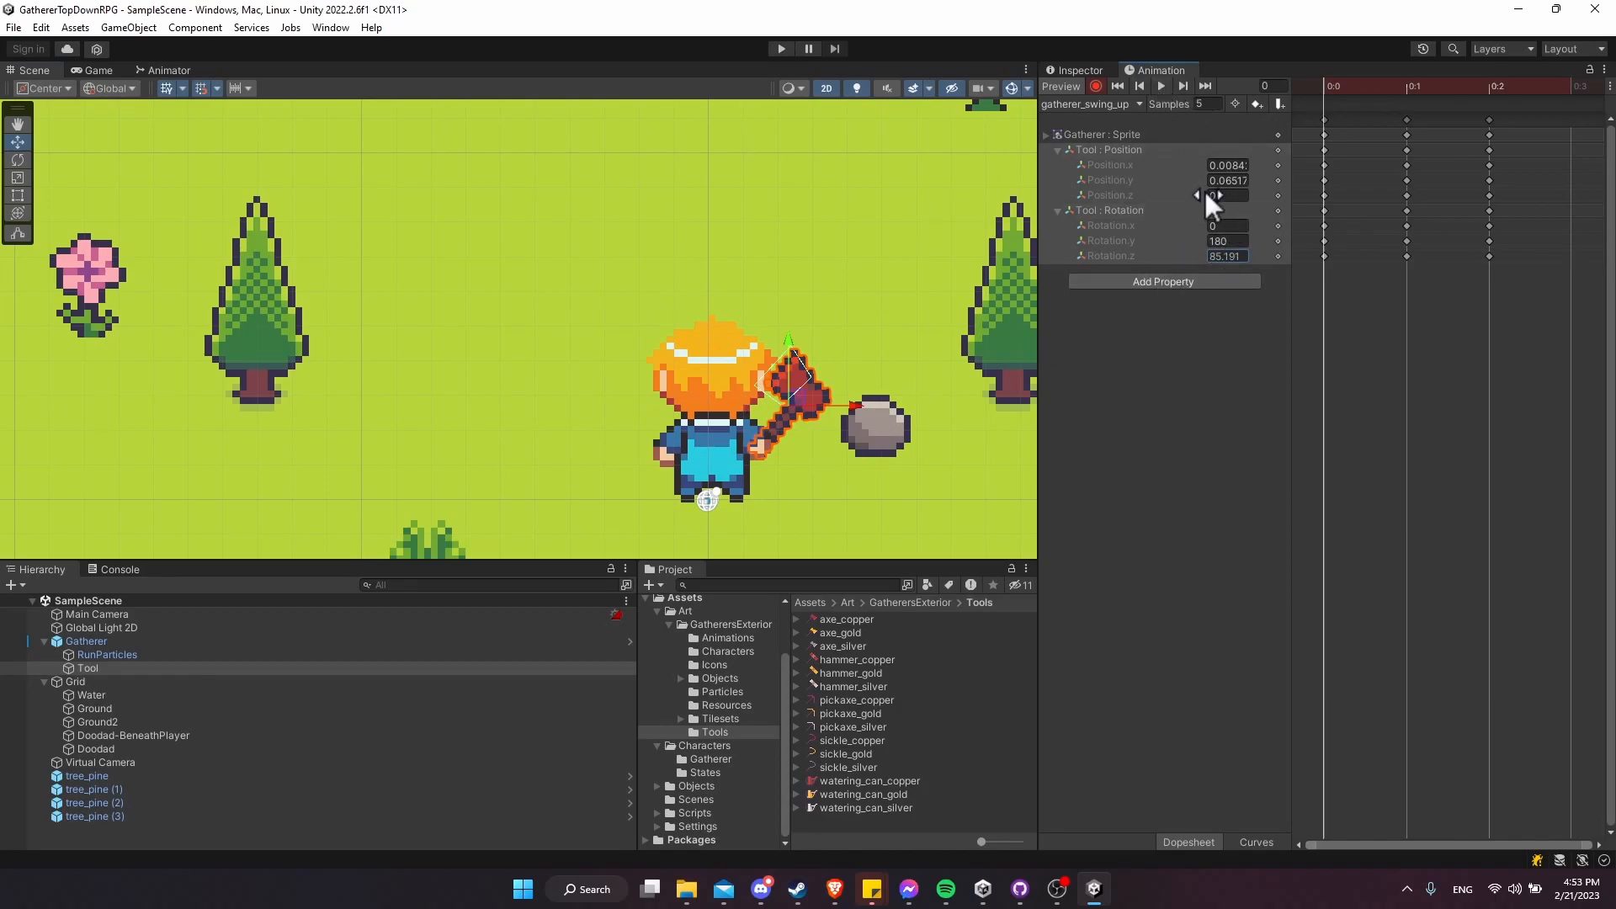
pyautogui.click(1162, 84)
pyautogui.scroll(-1, 867, 385)
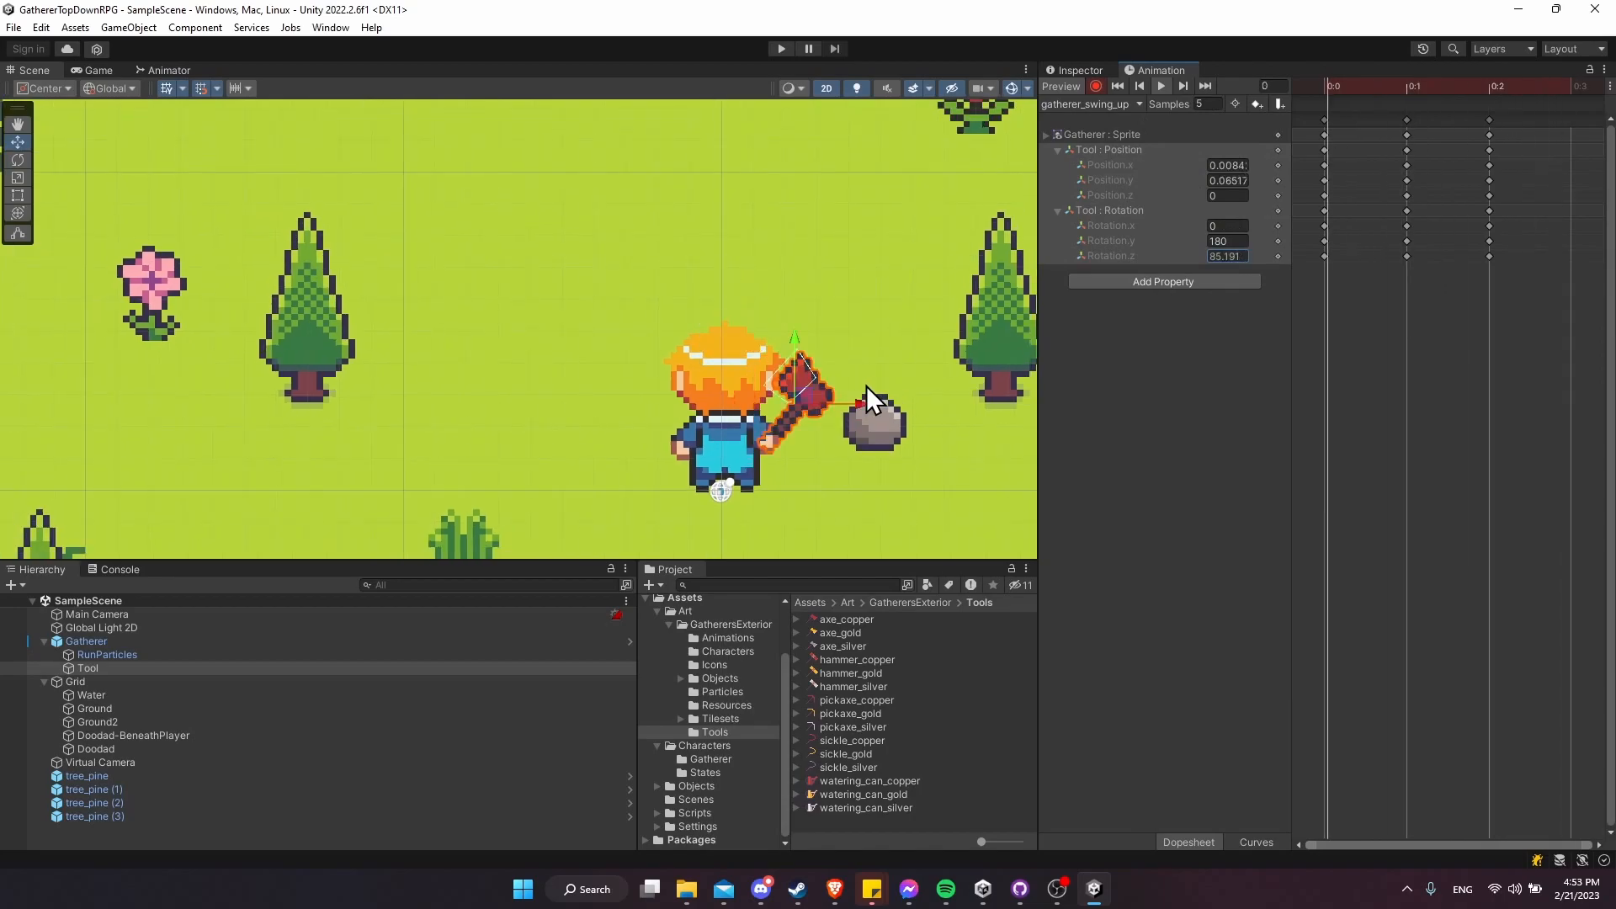
pyautogui.scroll(-2, 845, 404)
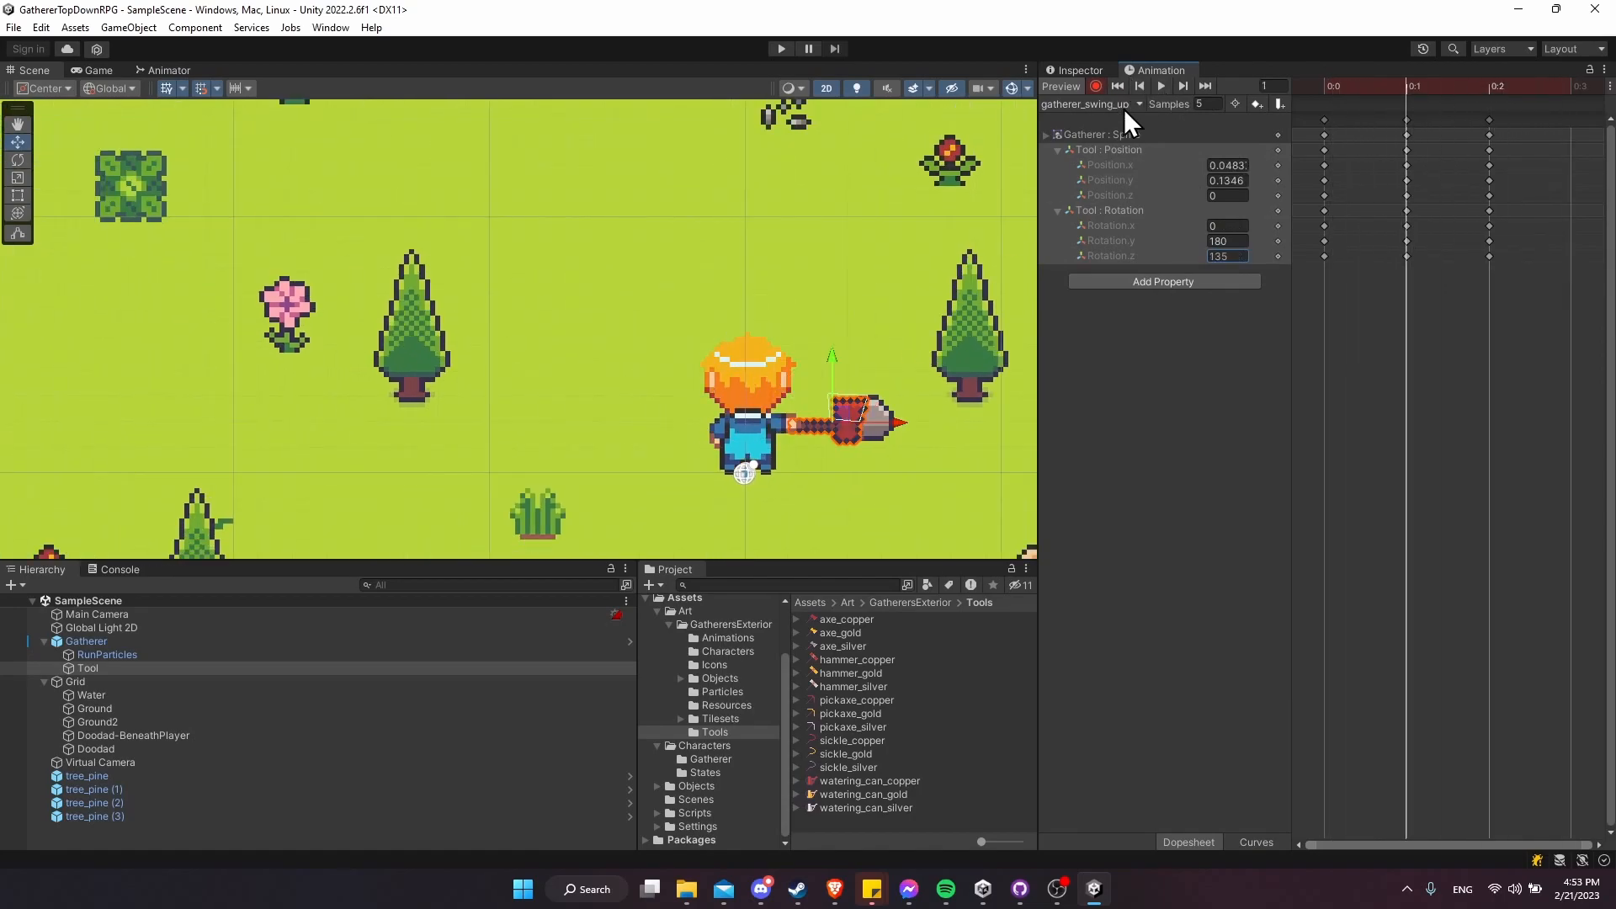
# - Switch to the gatherer_swing_down clip, start recording at frame 0 and move the Tool across to the outstretched hand
pyautogui.click(1095, 105)
pyautogui.click(1163, 195)
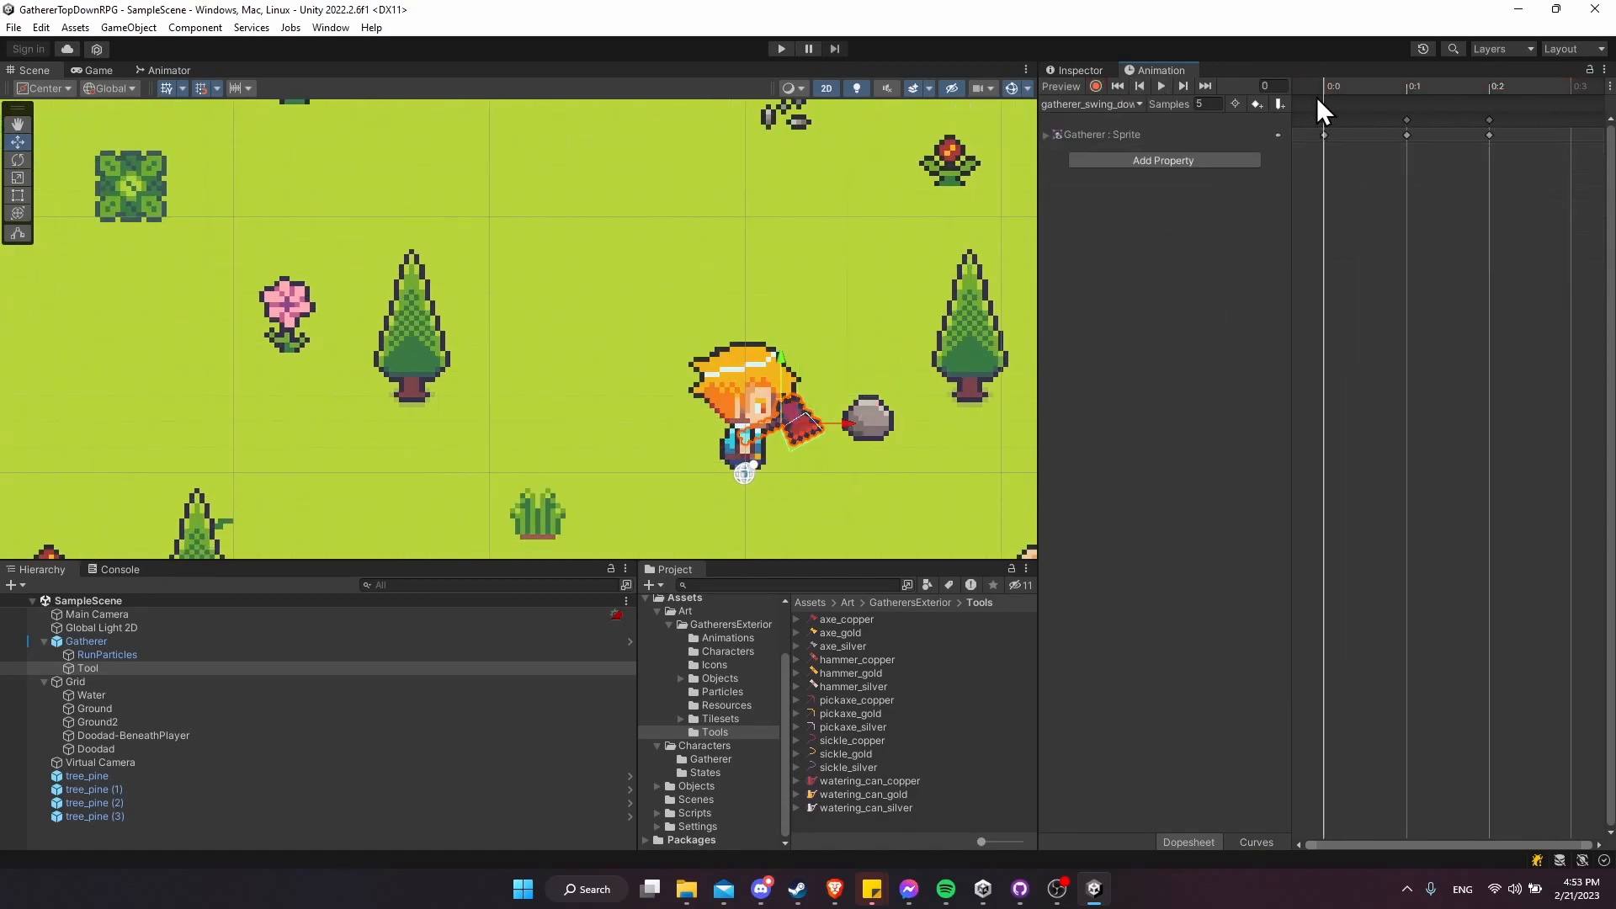
pyautogui.click(1353, 79)
pyautogui.scroll(3, 842, 488)
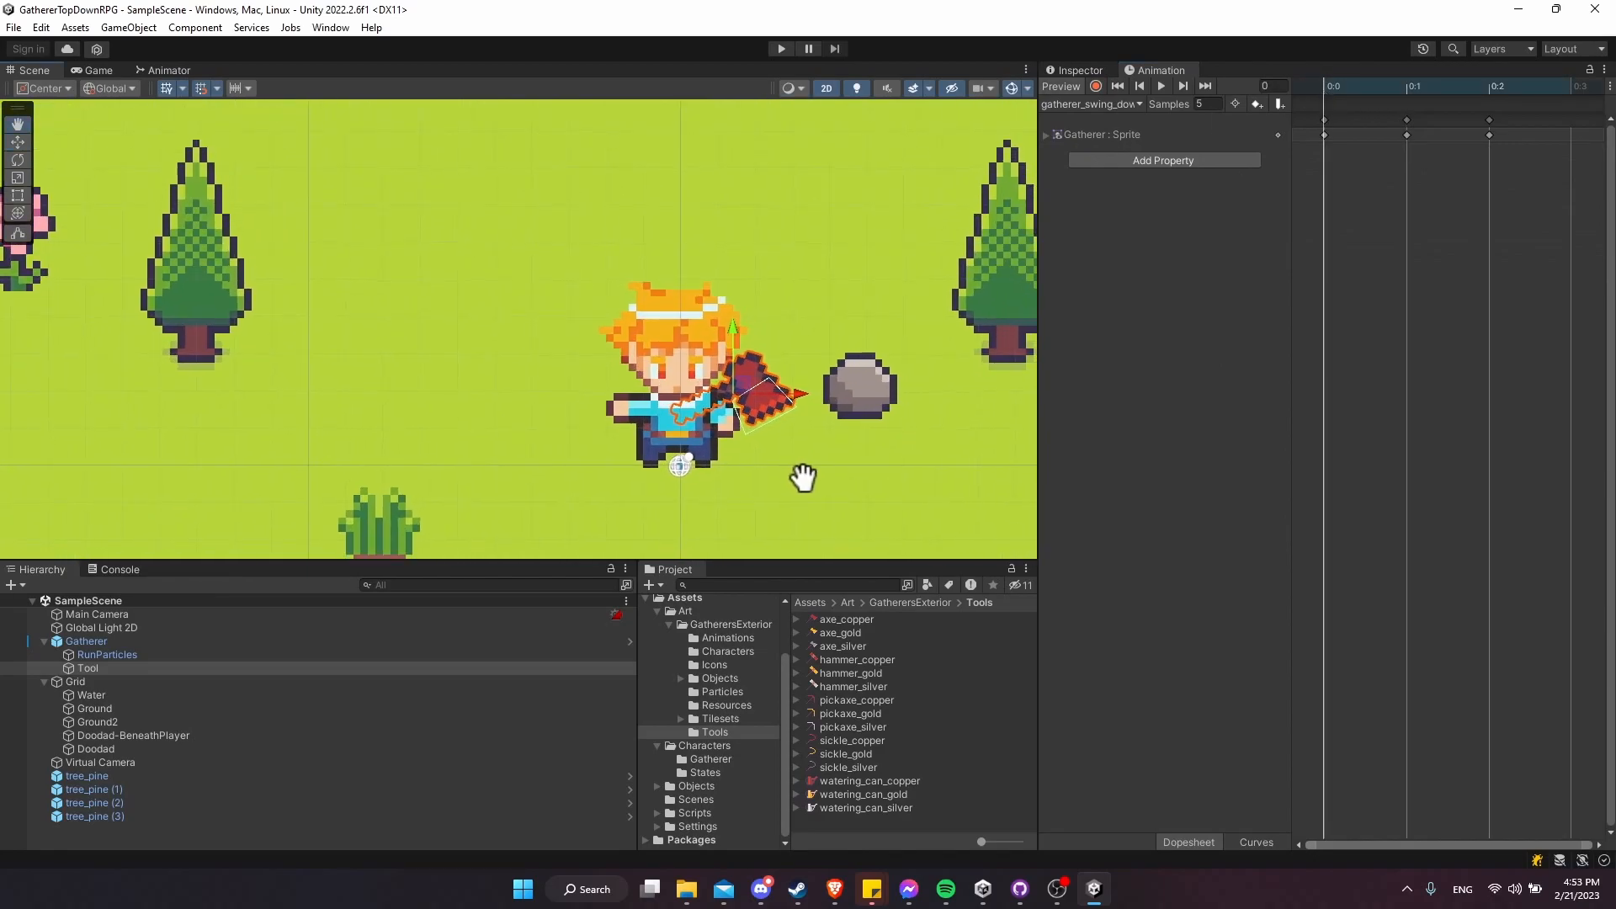
pyautogui.click(1098, 86)
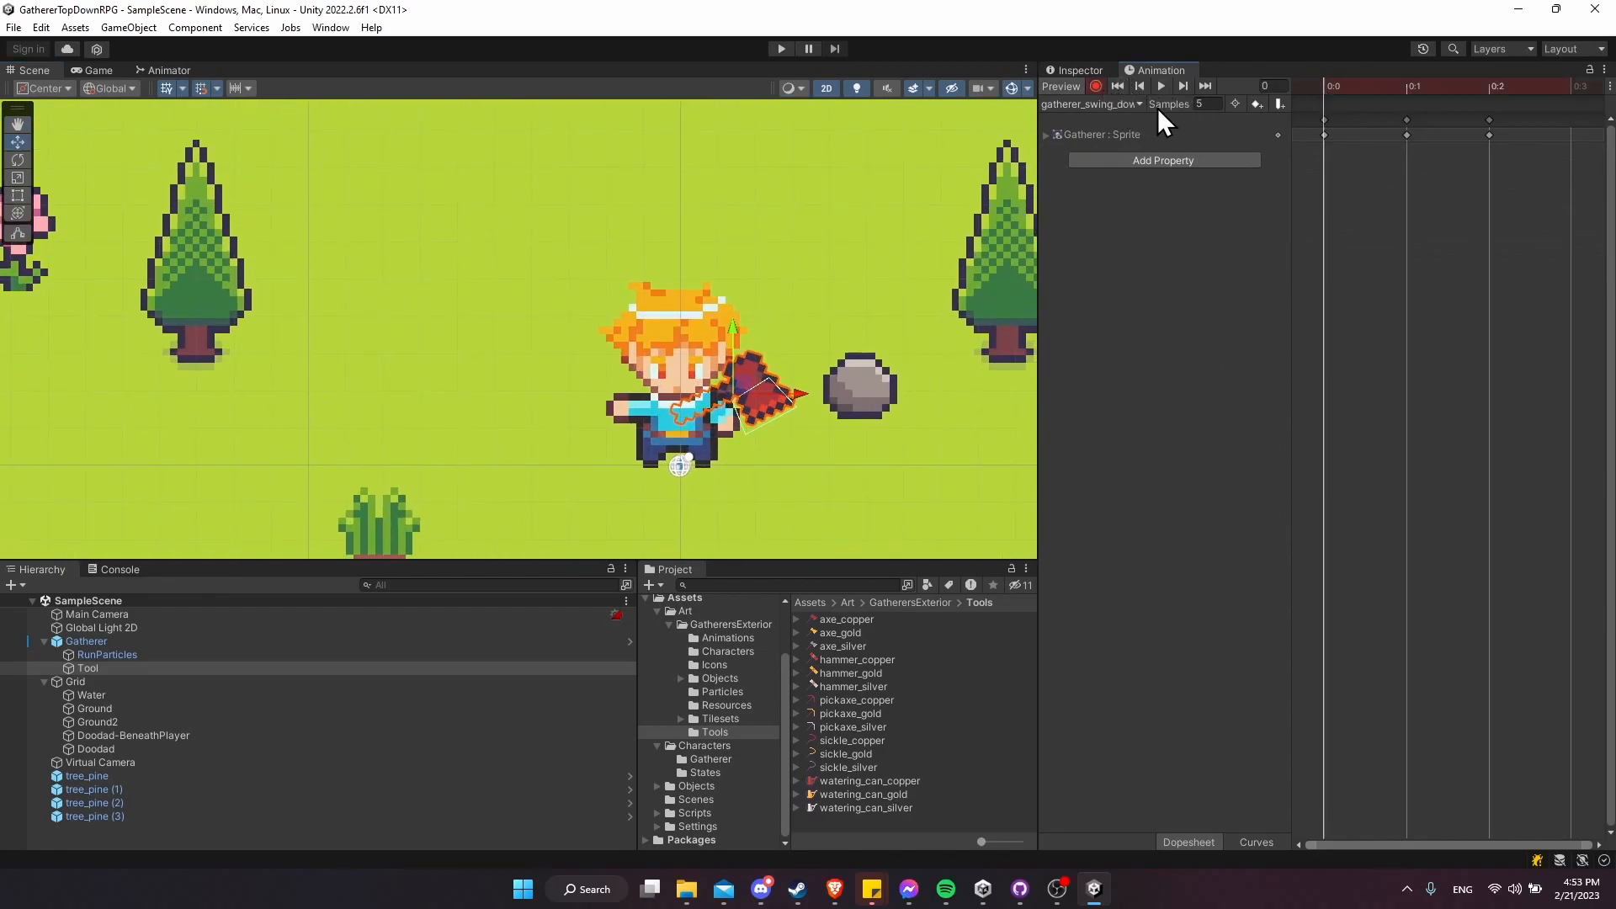
pyautogui.click(181, 669)
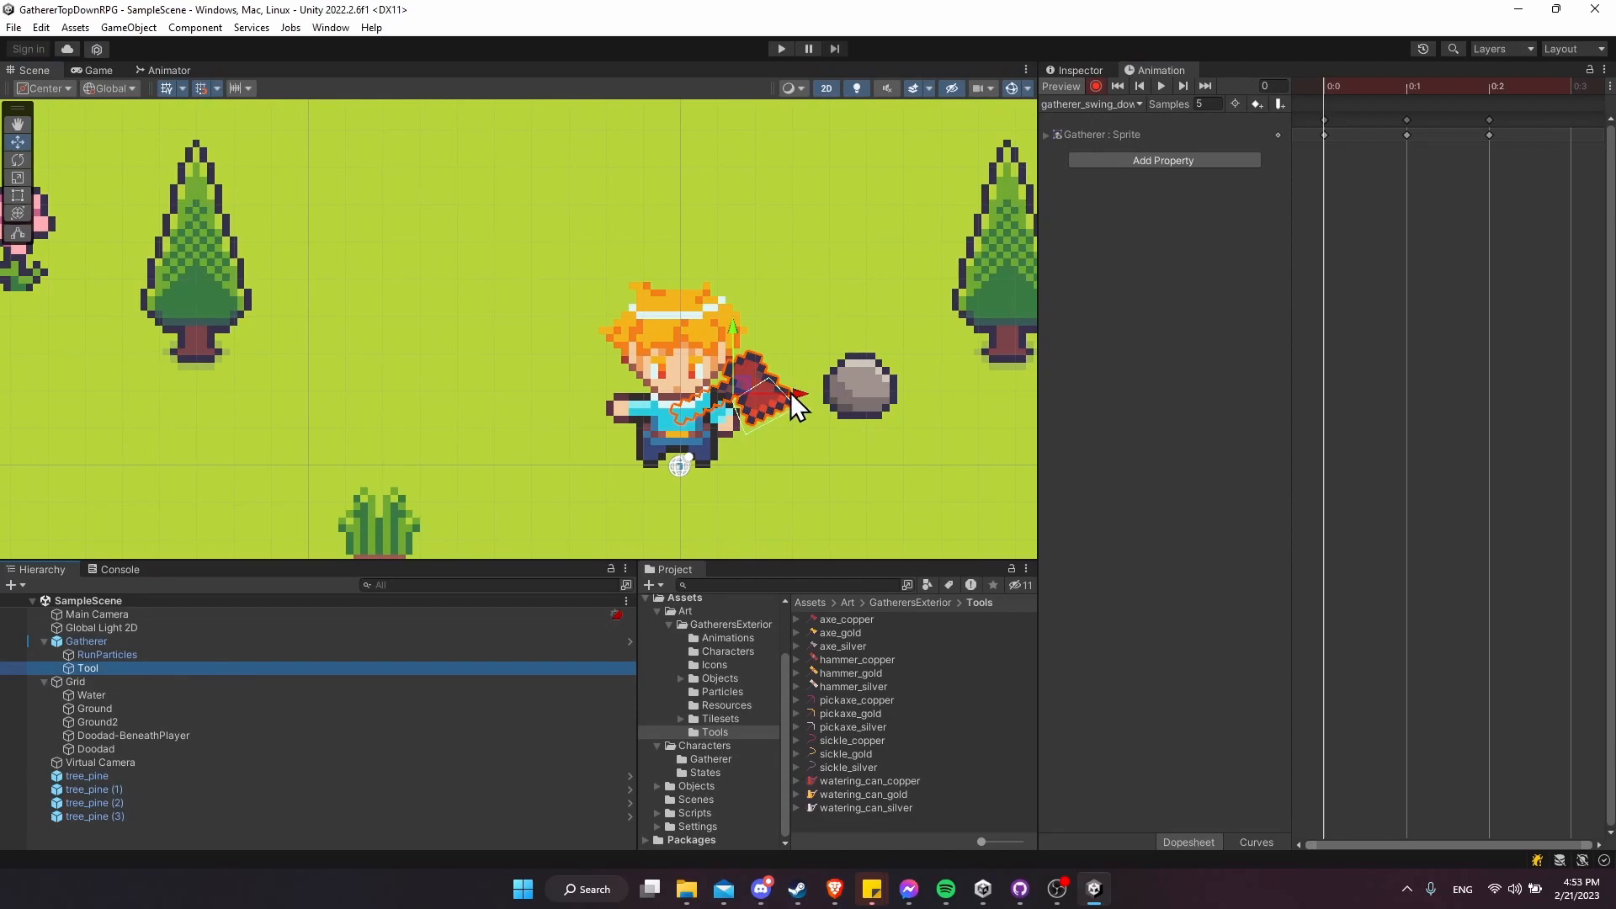
pyautogui.moveTo(795, 394); pyautogui.dragTo(731, 397)
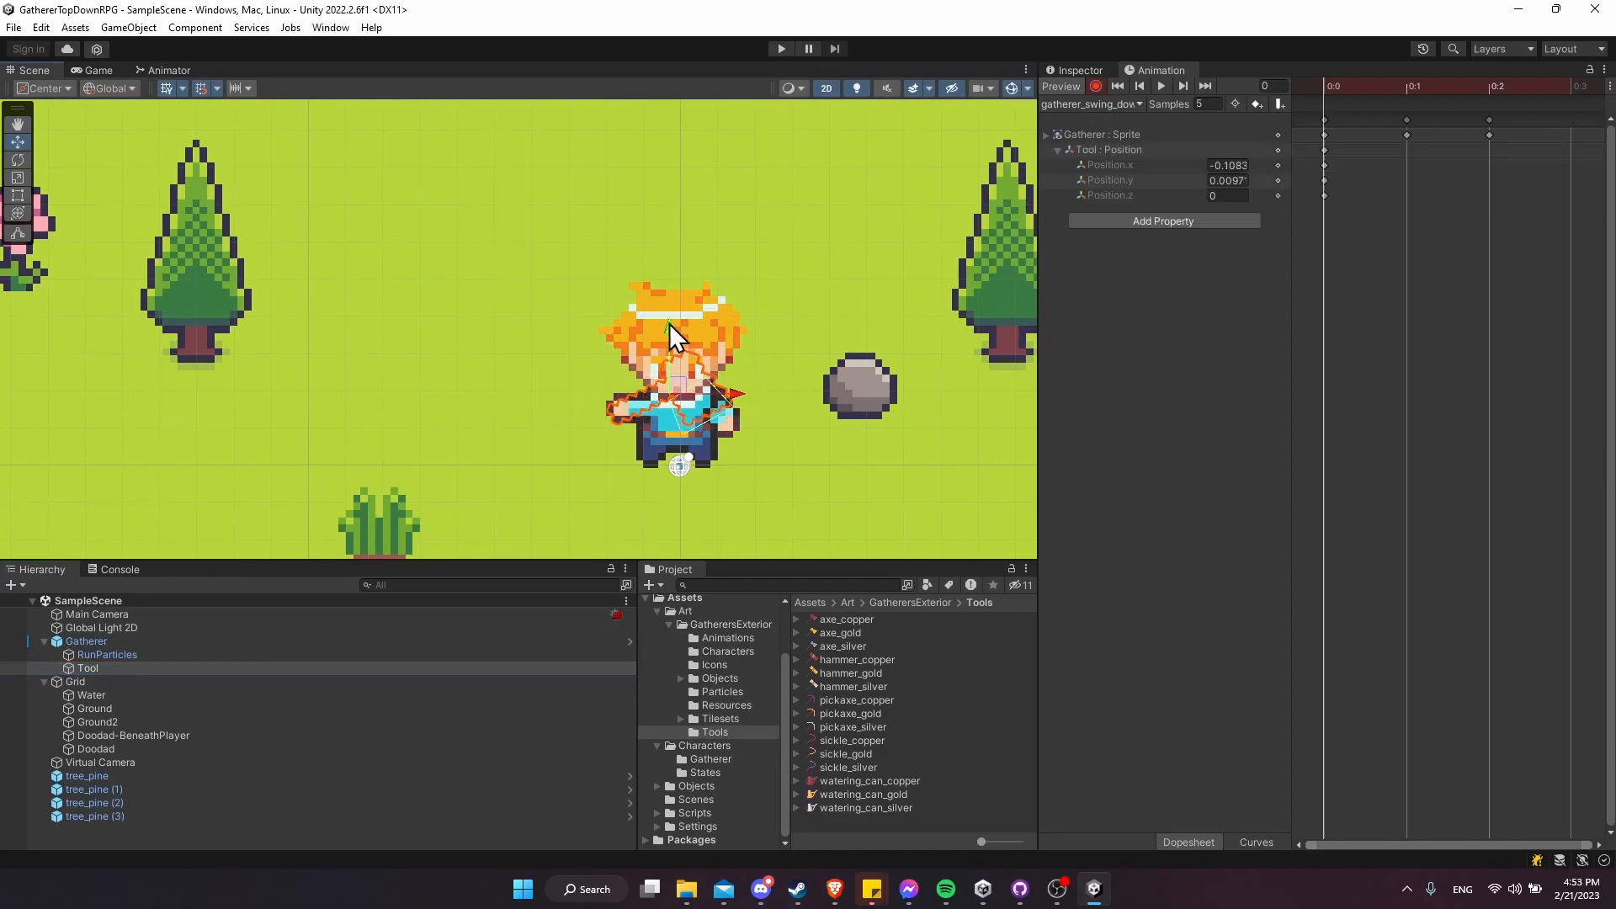
# - Rotate the Tool to about -7 degrees on Z and set its Y rotation to 180 at frame 0 of gatherer_swing_down
pyautogui.press('e')
pyautogui.moveTo(696, 366); pyautogui.dragTo(1053, 276)
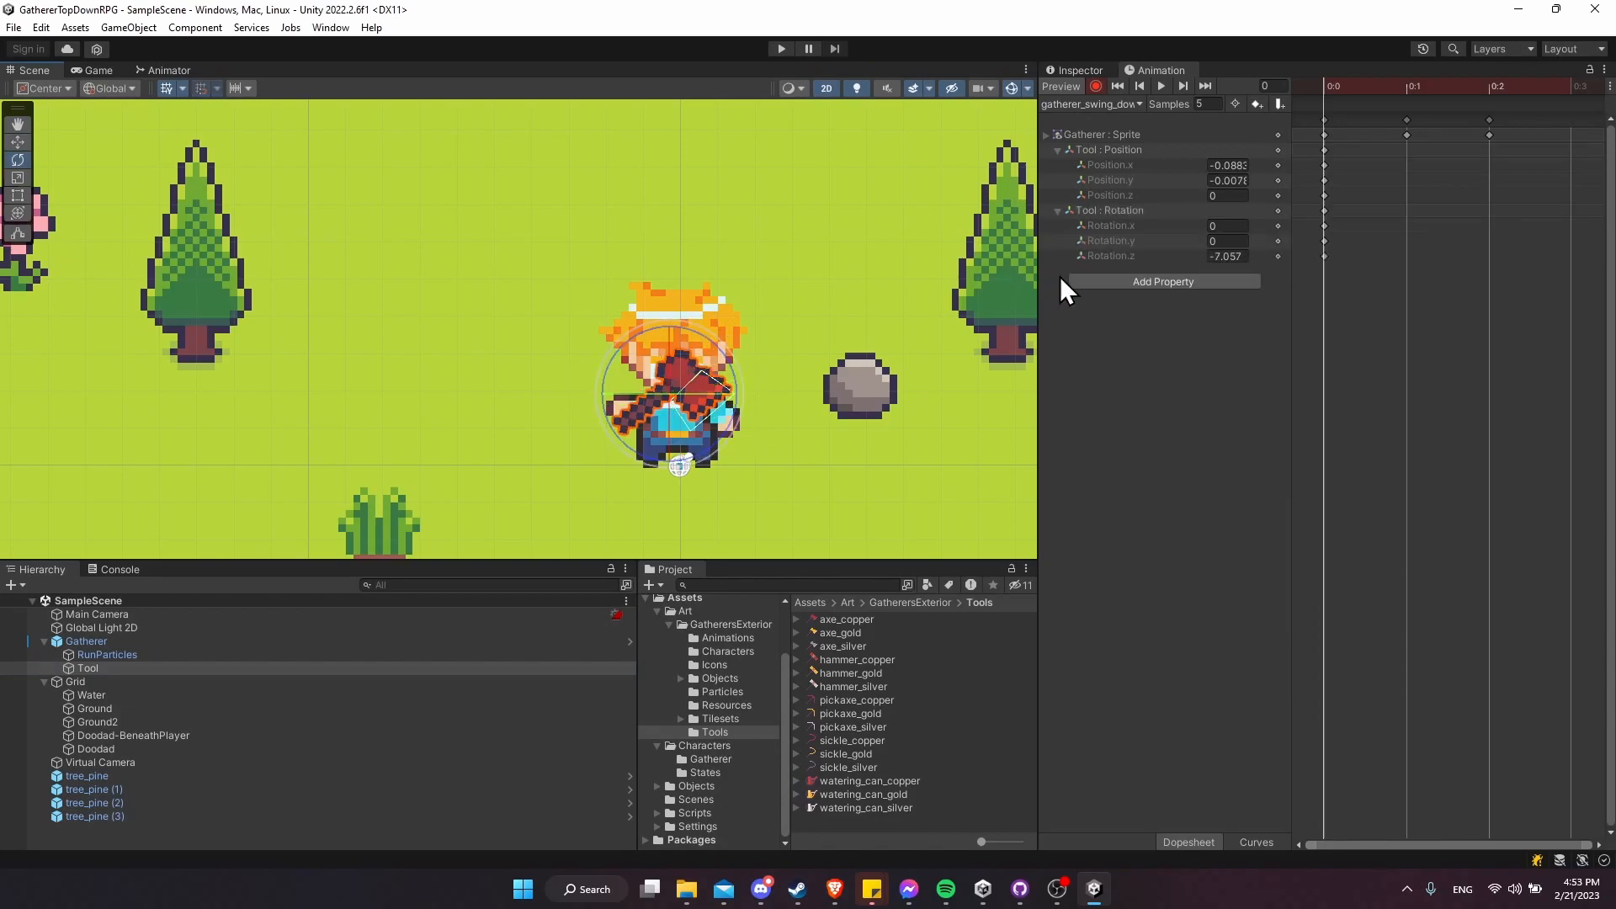
pyautogui.click(1225, 242)
pyautogui.write('180w')
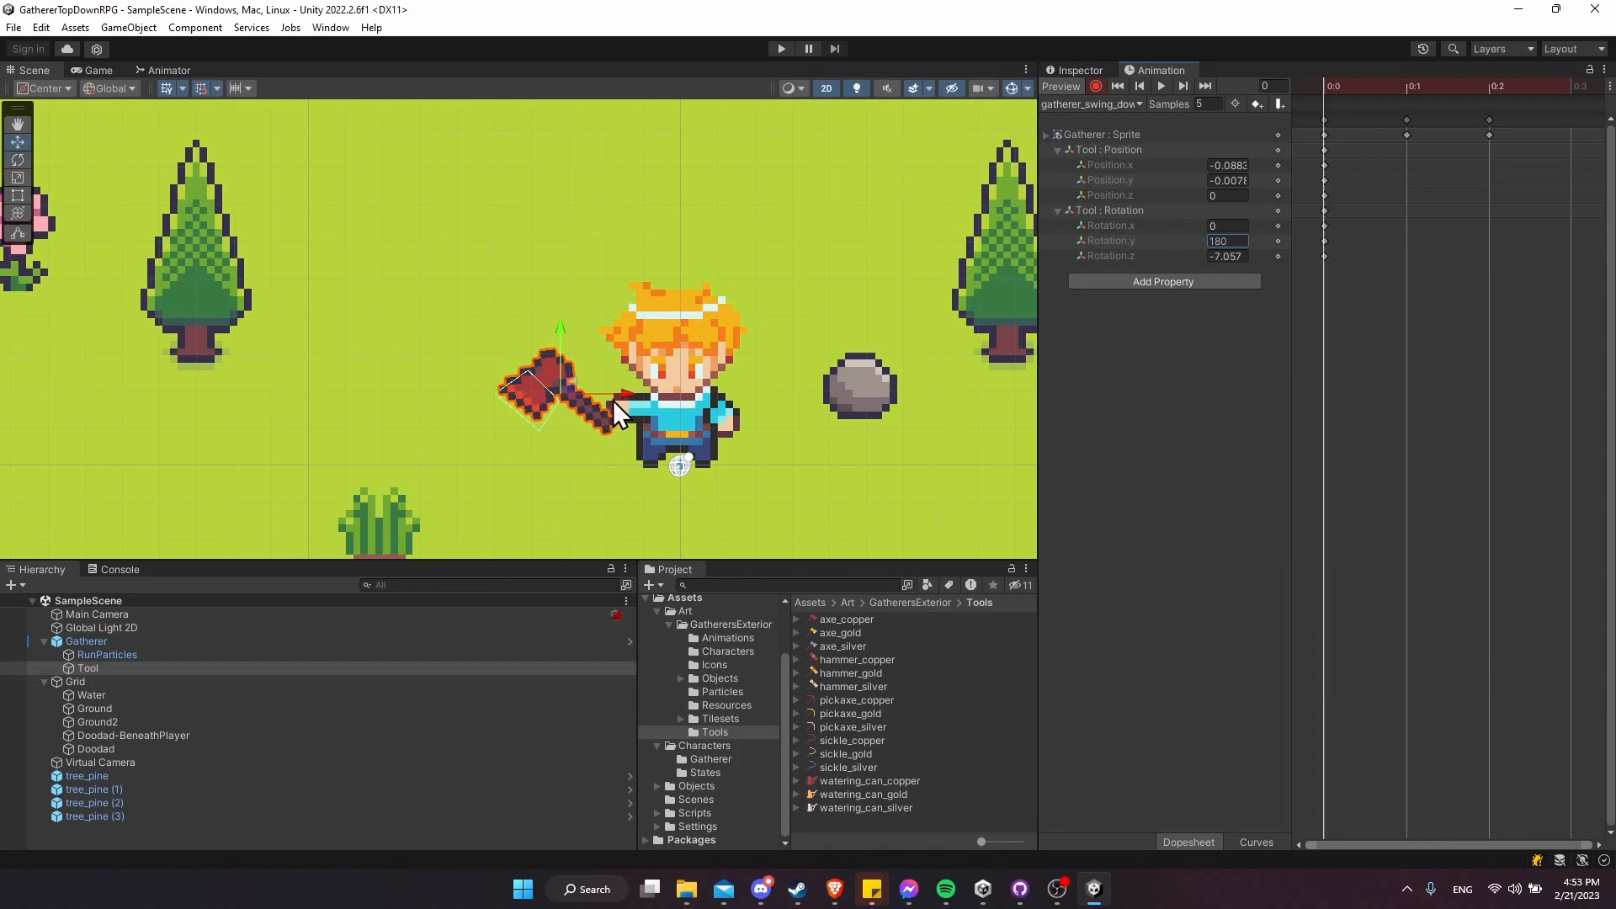
# - Nudge the Tool slightly right and up so its handle sits in the hand at frame 0 of gatherer_swing_down
pyautogui.moveTo(620, 392); pyautogui.dragTo(625, 392)
pyautogui.moveTo(568, 329); pyautogui.dragTo(564, 322)
pyautogui.moveTo(638, 385); pyautogui.dragTo(643, 384)
pyautogui.moveTo(569, 326); pyautogui.dragTo(572, 320)
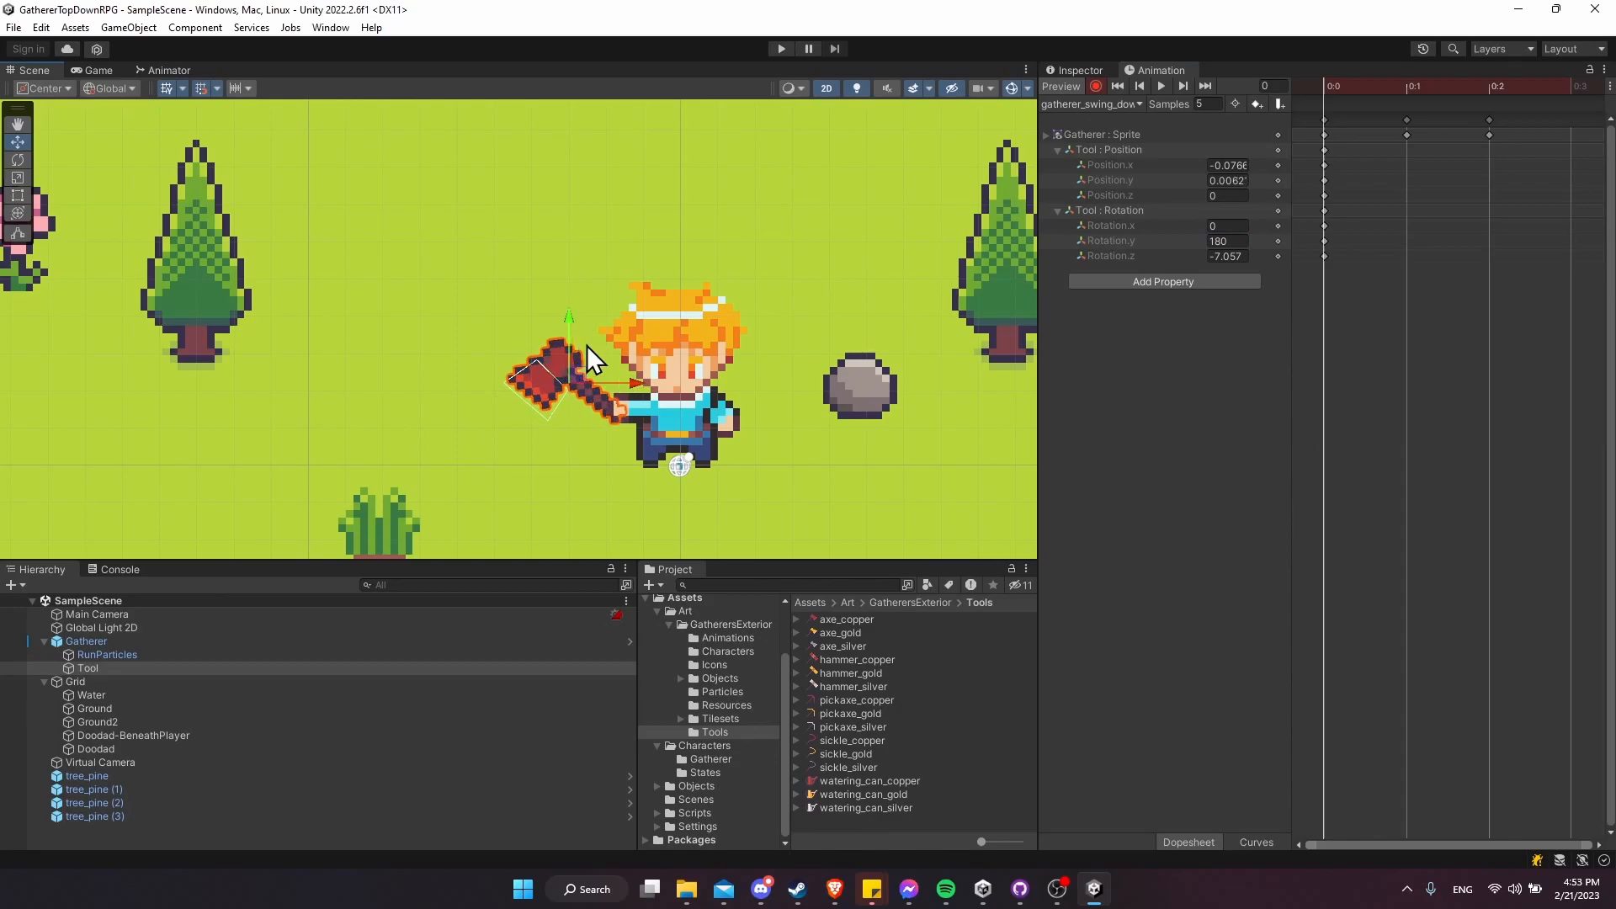
# - At frame 1 of gatherer_swing_down, raise the Tool to the lifted hand and rotate it to about 12 degrees on Z
pyautogui.press('e')
pyautogui.click(1385, 87)
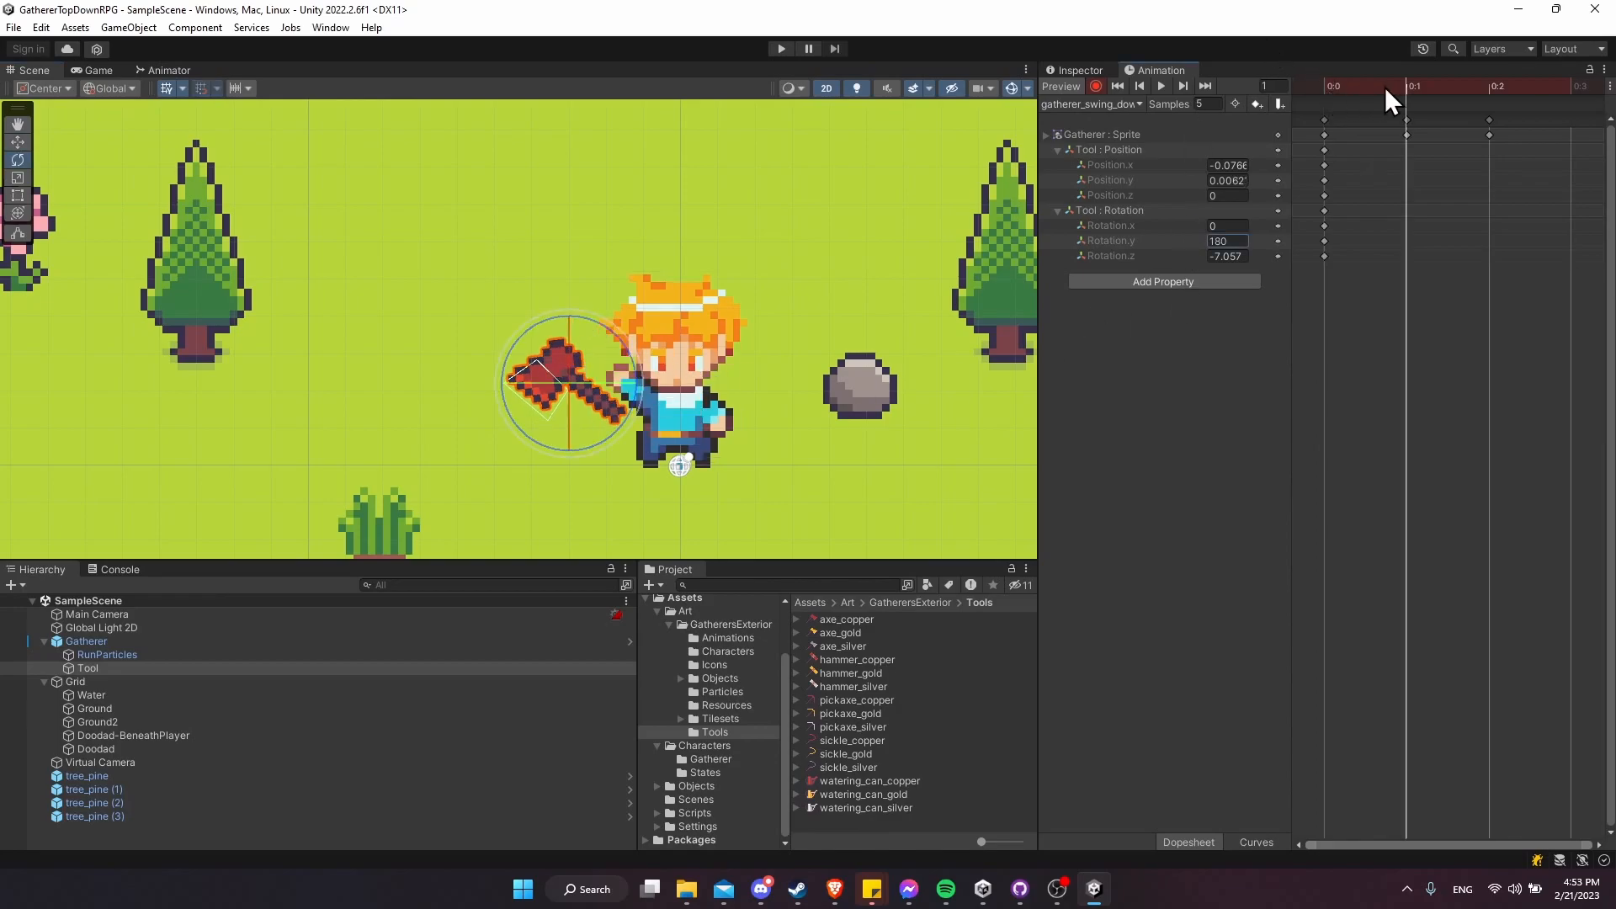
pyautogui.press('w')
pyautogui.moveTo(568, 325); pyautogui.dragTo(573, 279)
pyautogui.press('e')
pyautogui.press('w')
# - At frame 0, rotate the Tool to about -38 degrees on Z and lower it so the handle meets the outstretched hand
pyautogui.click(1327, 87)
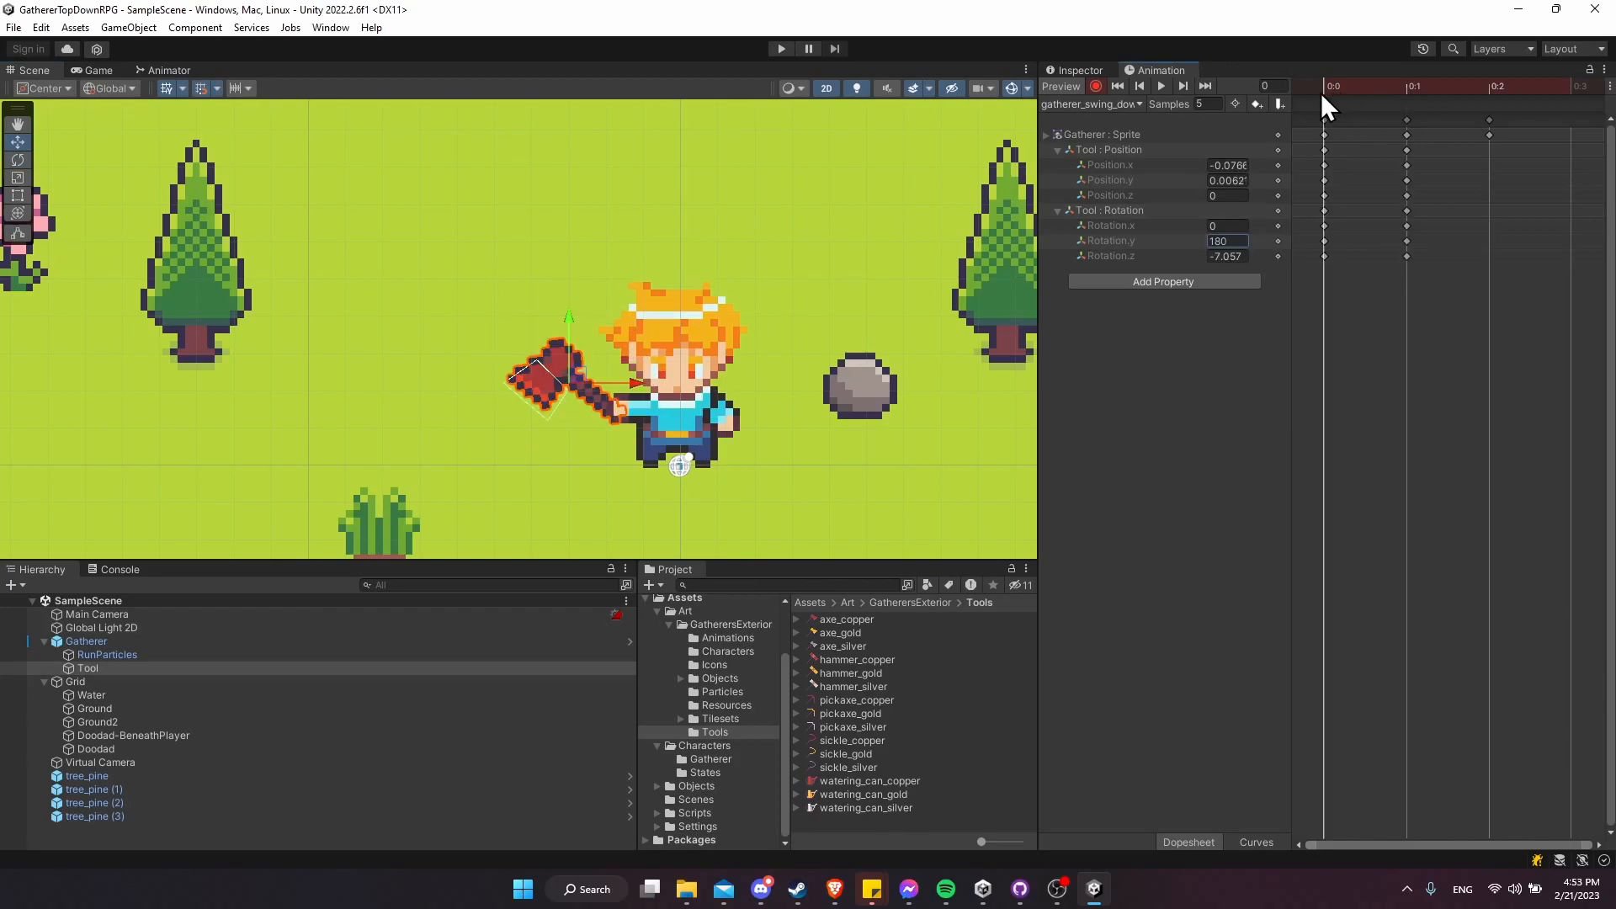
pyautogui.press('e')
pyautogui.moveTo(640, 372)
pyautogui.mouseDown()
pyautogui.moveTo(648, 298)
pyautogui.moveTo(547, 321)
pyautogui.moveTo(623, 384)
pyautogui.mouseUp()
pyautogui.press('w')
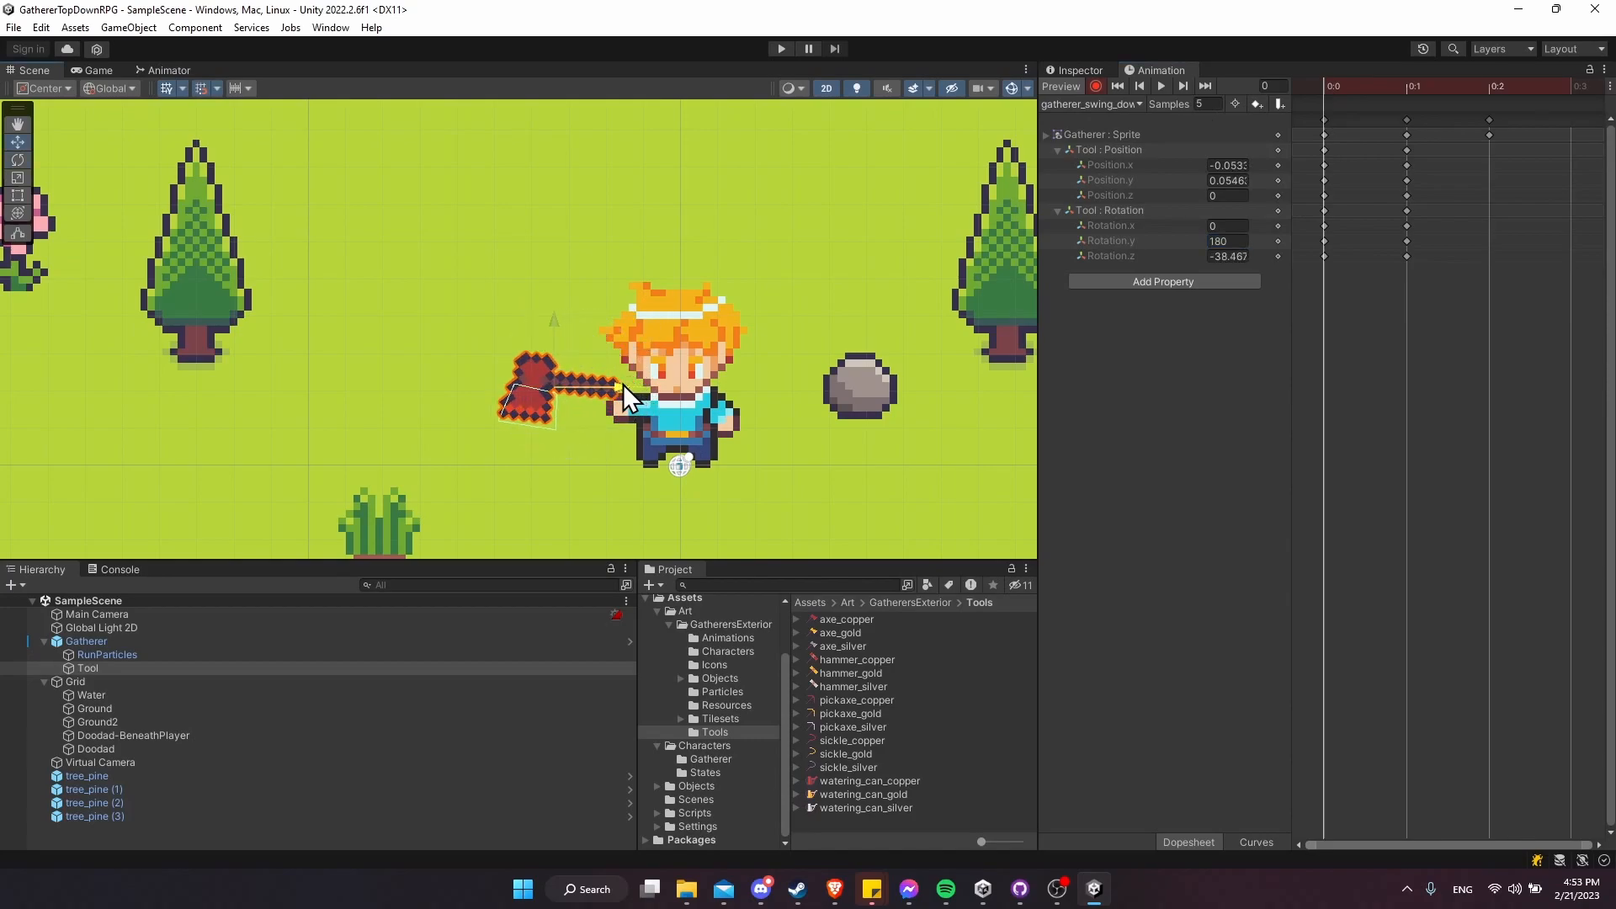
pyautogui.moveTo(563, 311); pyautogui.dragTo(564, 345)
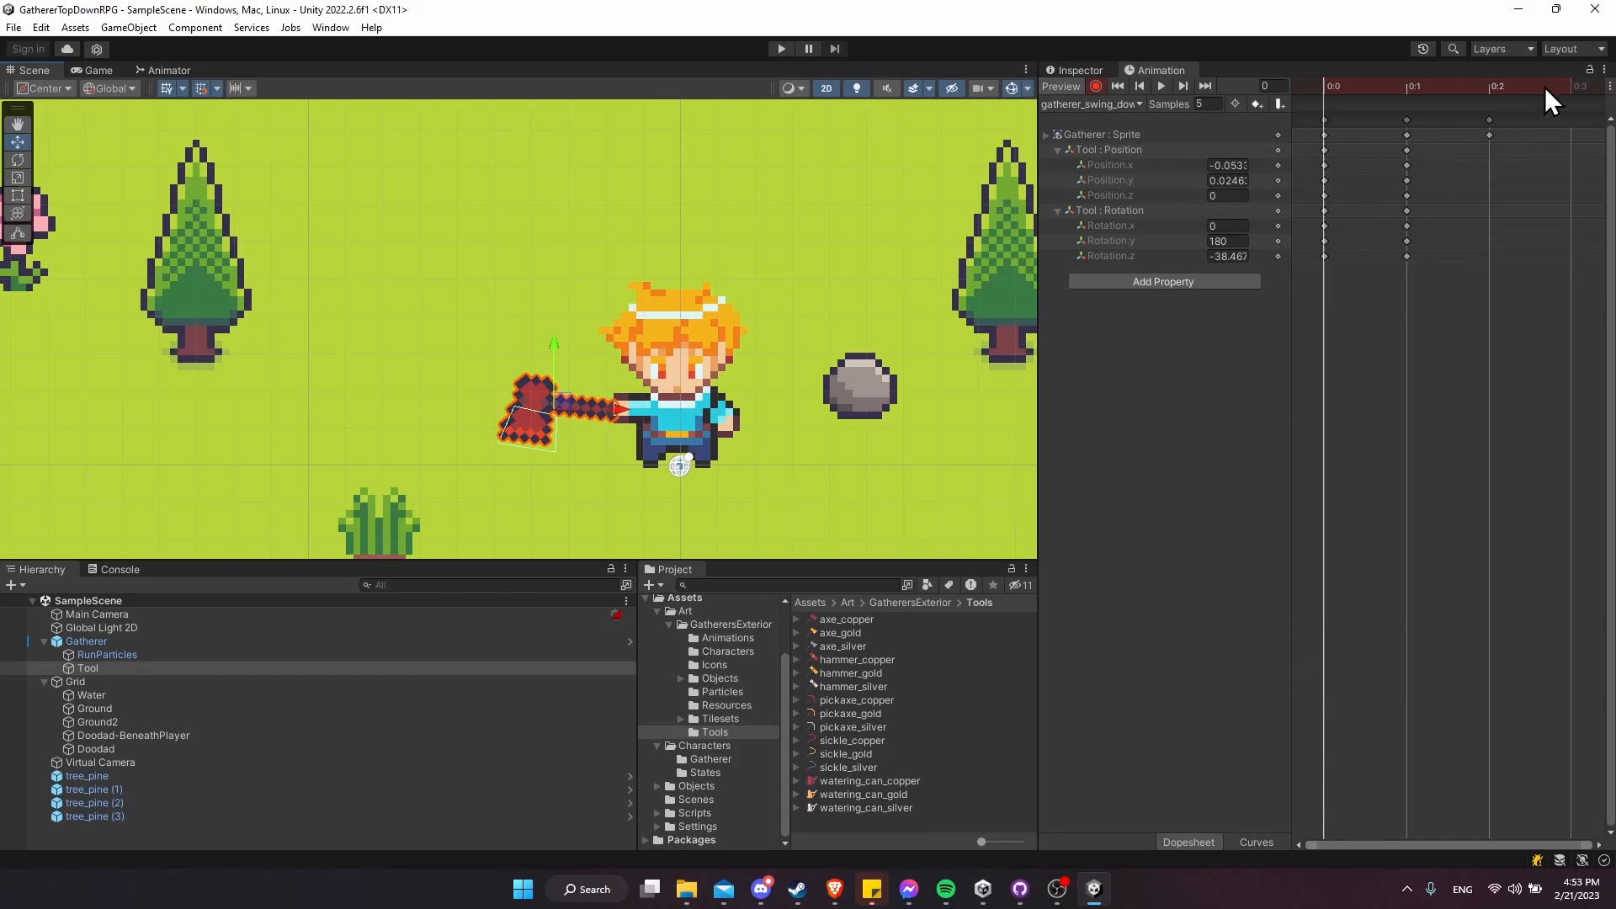
# - At frame 2, position the Tool below the lowered hand and rotate it to about -134 degrees on Z
pyautogui.click(1490, 85)
pyautogui.moveTo(594, 283); pyautogui.dragTo(593, 337)
pyautogui.press('e')
pyautogui.moveTo(649, 382); pyautogui.dragTo(502, 308)
pyautogui.press('w')
pyautogui.moveTo(583, 338); pyautogui.dragTo(582, 353)
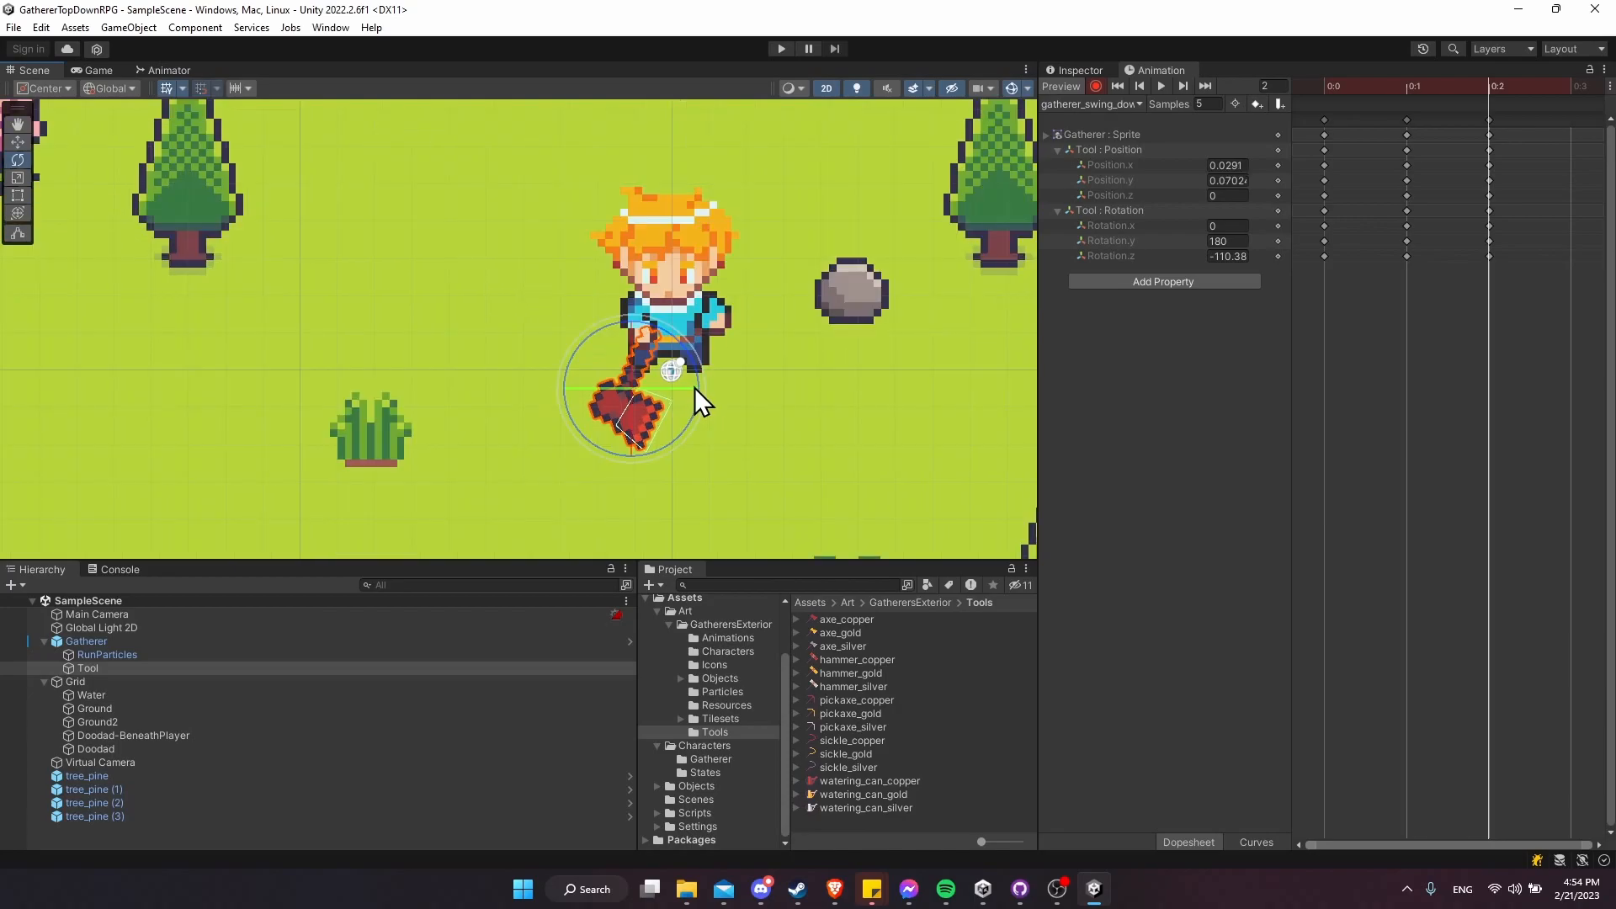
pyautogui.moveTo(699, 377)
pyautogui.mouseDown()
pyautogui.moveTo(697, 362)
pyautogui.moveTo(724, 389)
pyautogui.mouseUp()
pyautogui.press('w')
# - Set both tangents of all Tool position and rotation keys in gatherer_swing_down to Constant
pyautogui.moveTo(1531, 274); pyautogui.dragTo(1332, 150)
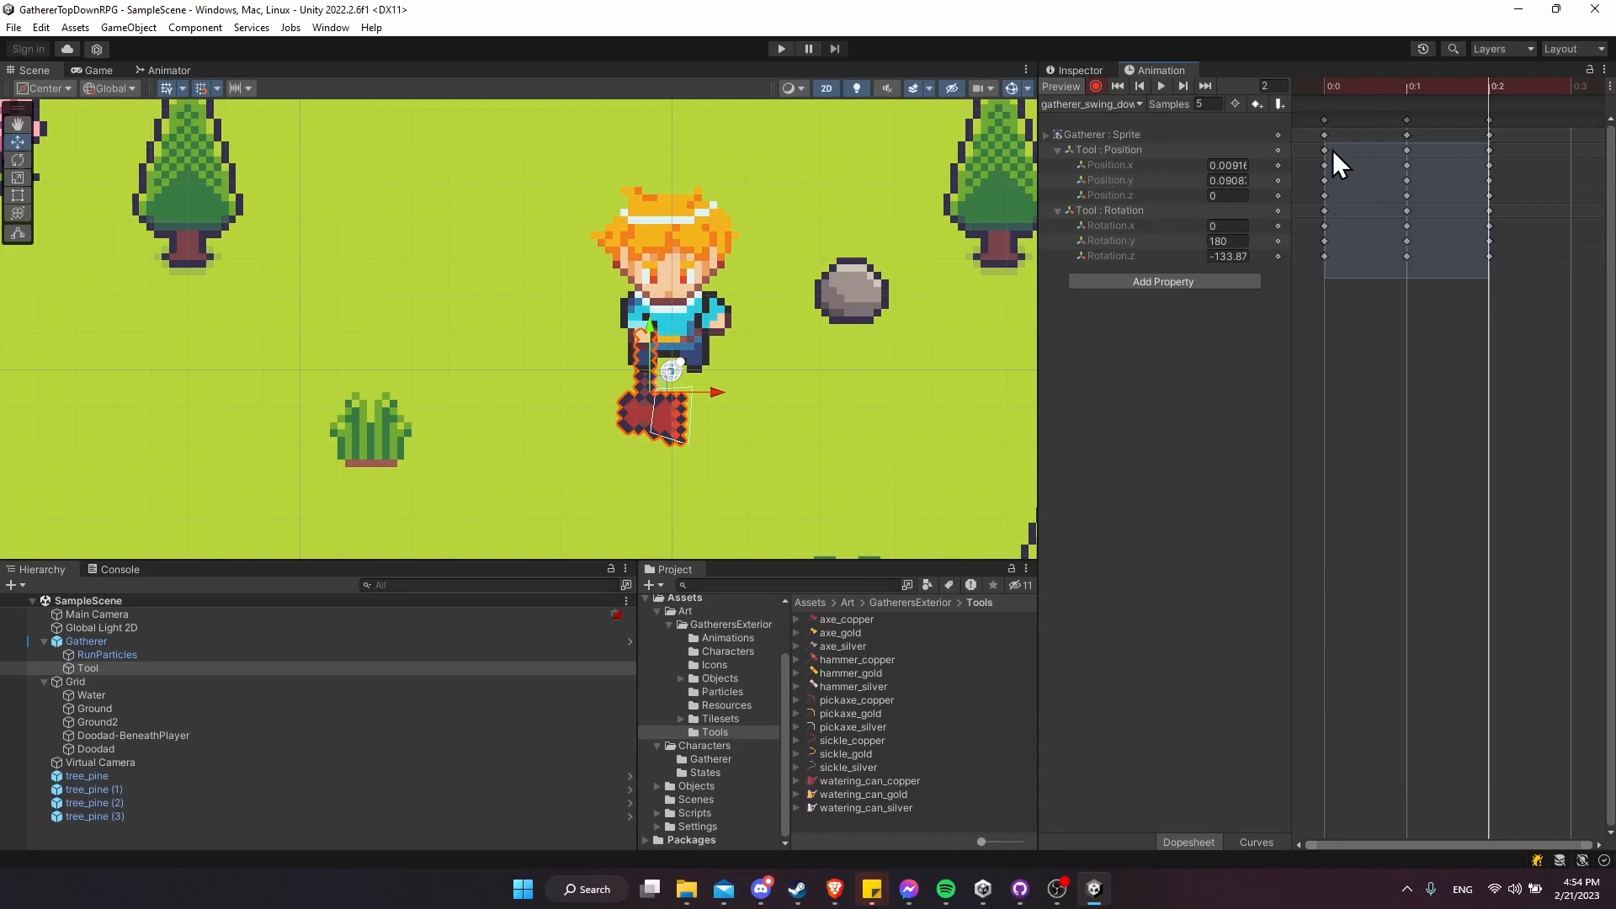
pyautogui.rightClick(1331, 156)
pyautogui.moveTo(1394, 354)
pyautogui.click(1494, 387)
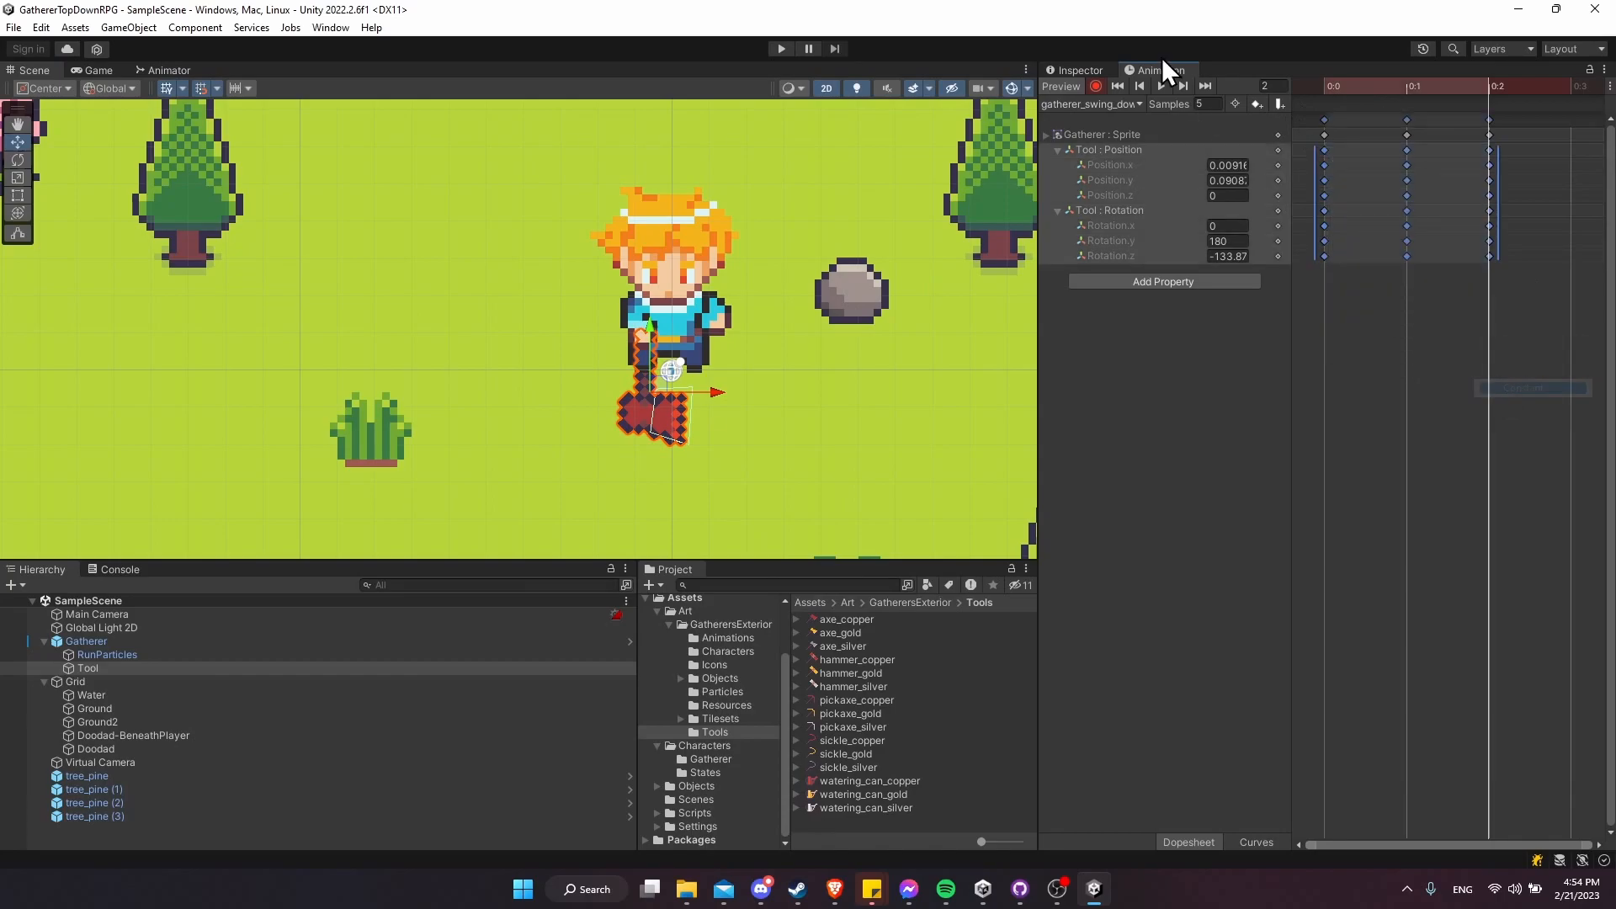
# - Play the gatherer_swing_down clip to review the Tool's motion, and stop it
pyautogui.click(1161, 84)
pyautogui.scroll(-3, 880, 400)
pyautogui.moveTo(883, 408); pyautogui.dragTo(850, 436, button='middle')
pyautogui.scroll(-4, 851, 432)
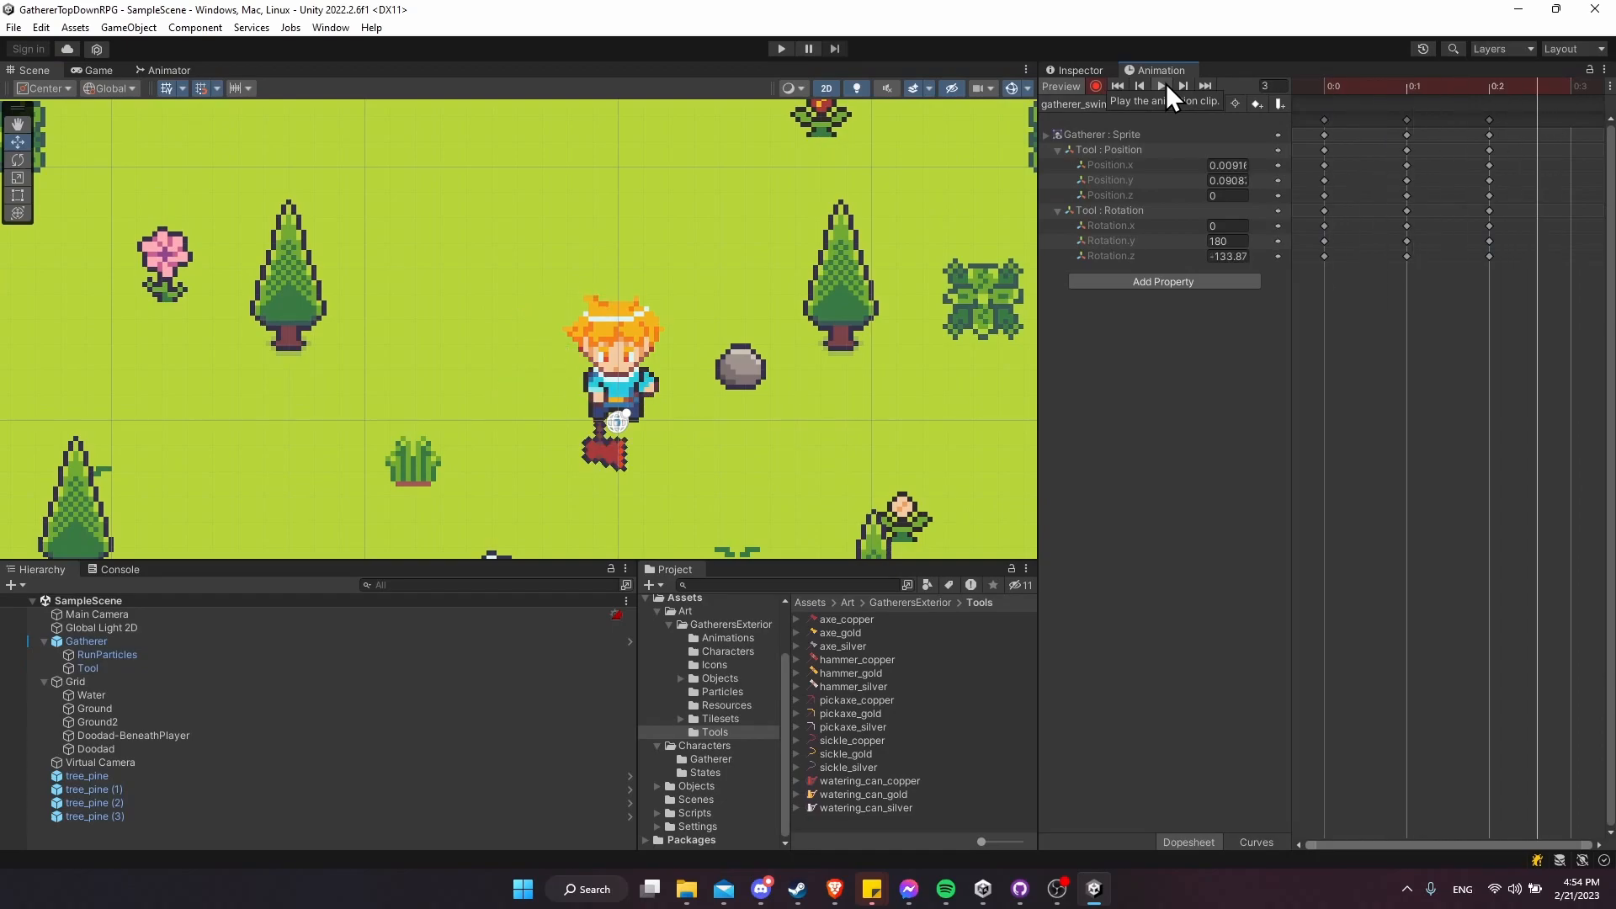
pyautogui.click(1162, 85)
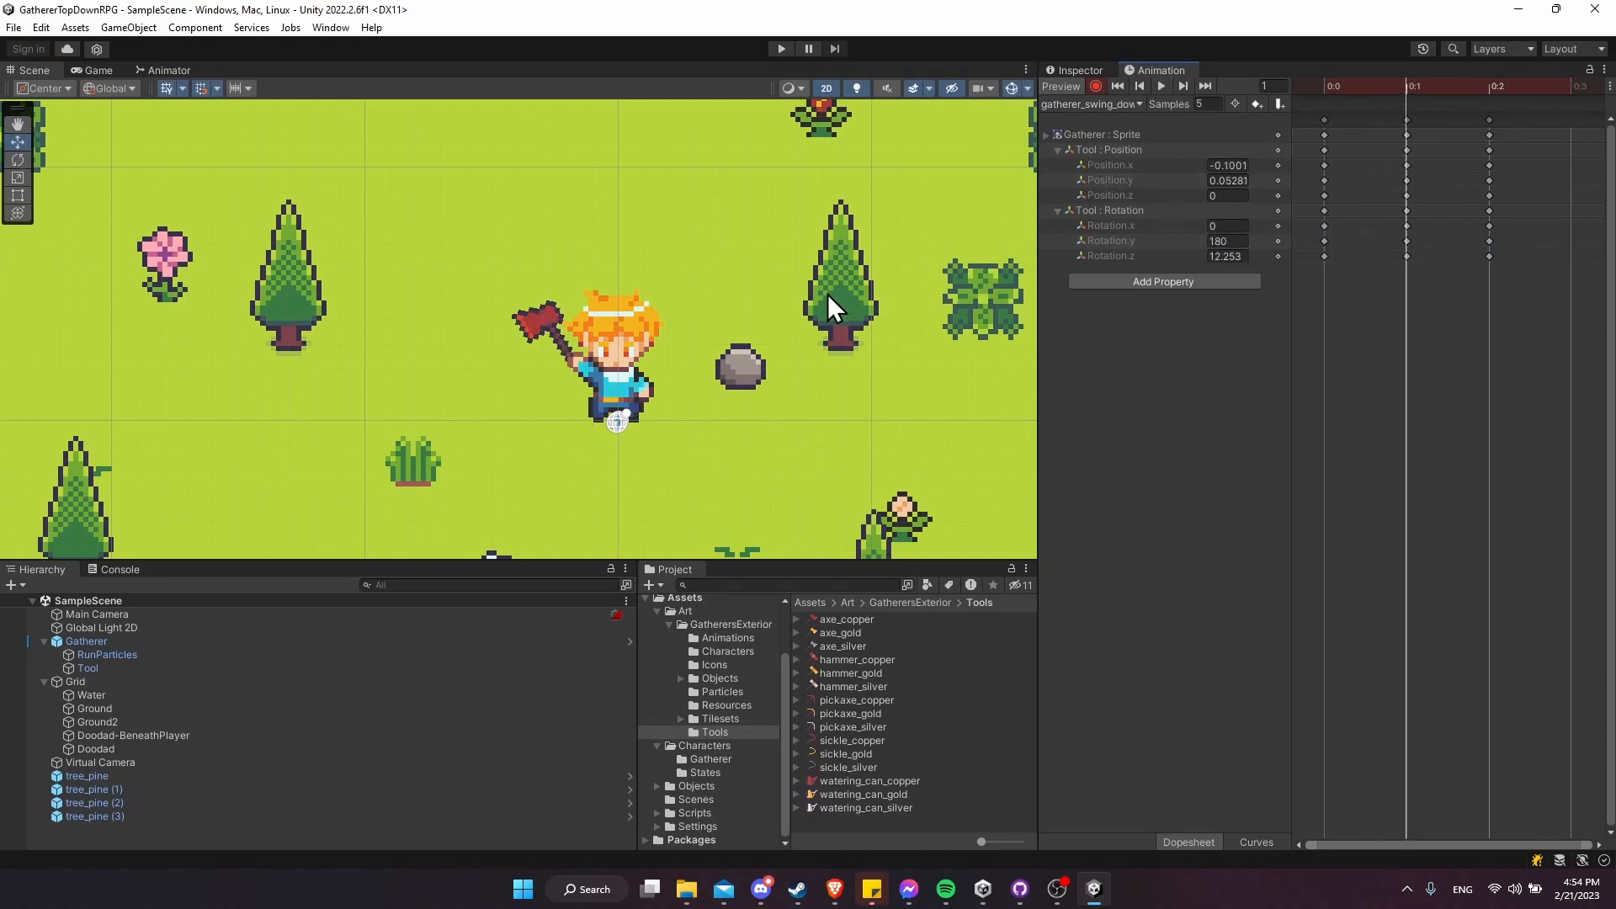
# - At frame 1 of gatherer_swing_down, rotate the Tool to about -8 degrees on Z and shift it back into the raised hand
pyautogui.press('e')
pyautogui.click(600, 350)
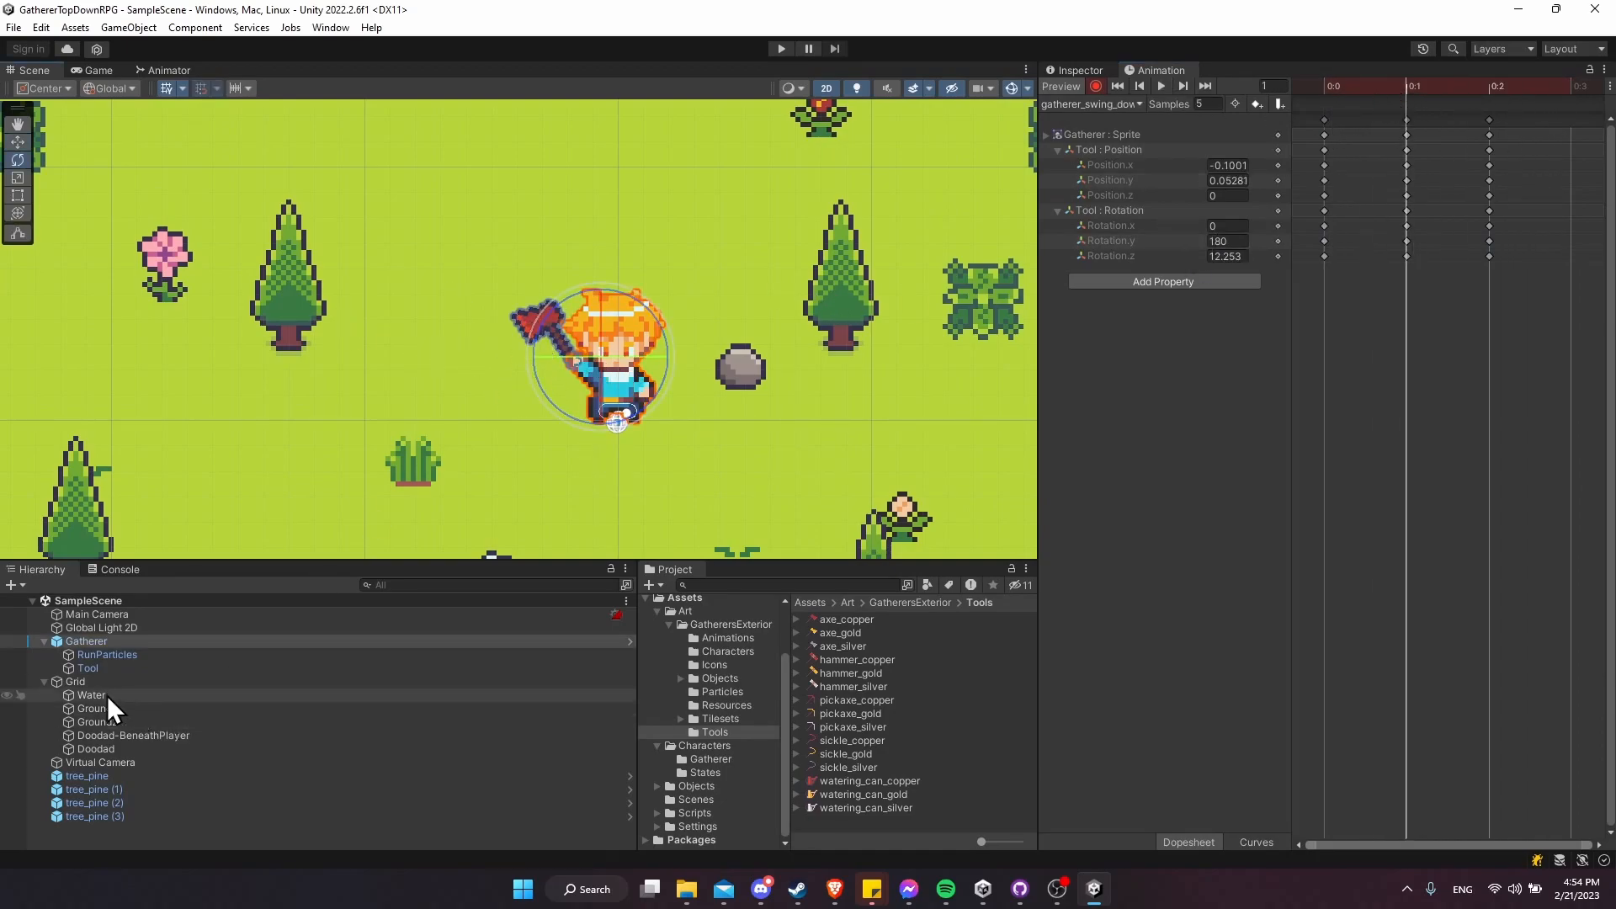
pyautogui.click(101, 670)
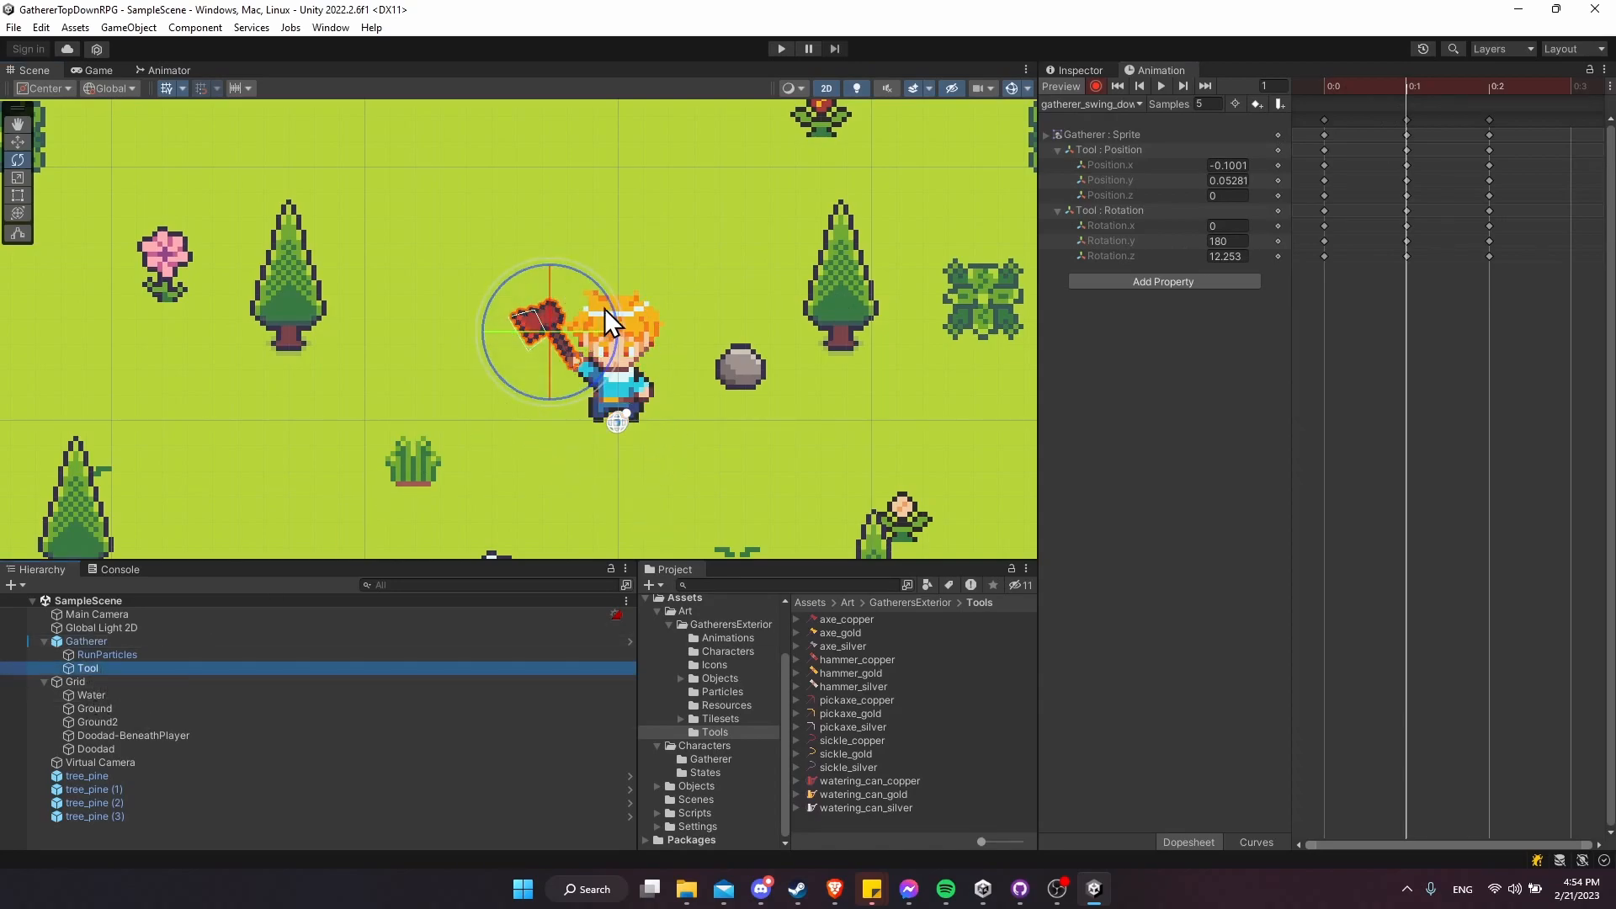
pyautogui.moveTo(609, 305)
pyautogui.mouseDown()
pyautogui.moveTo(604, 265)
pyautogui.moveTo(598, 323)
pyautogui.mouseUp()
pyautogui.press('w')
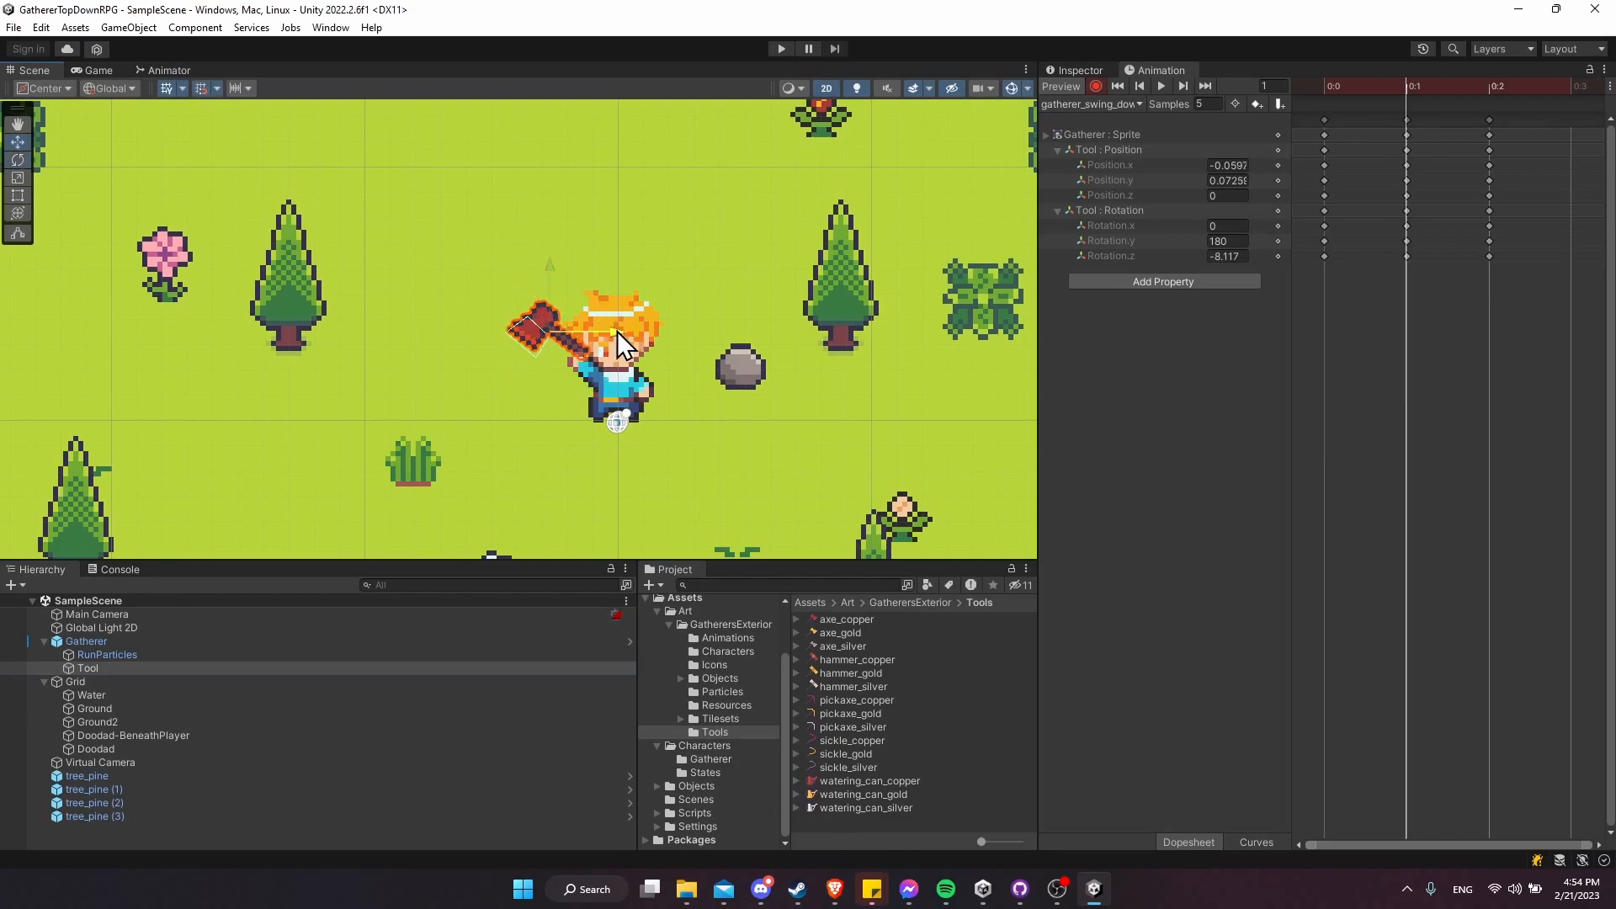
pyautogui.moveTo(541, 270); pyautogui.dragTo(544, 280)
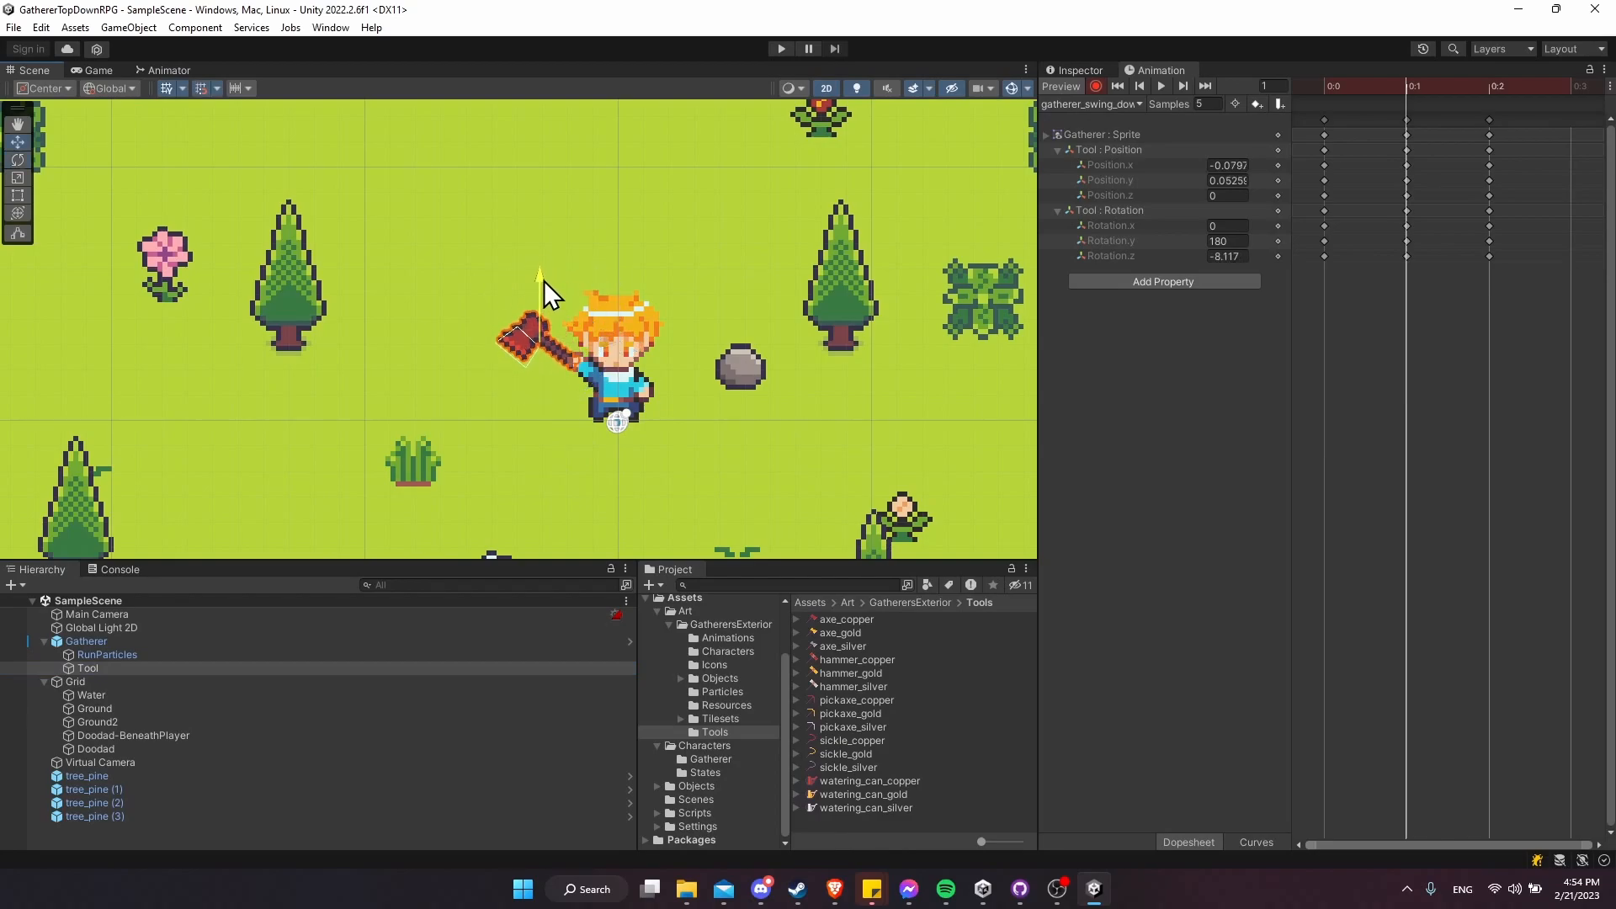
# - Try rotating the Tool to about -72 degrees on Z at frame 0, realign it with the hand, and play the clip
pyautogui.click(1337, 84)
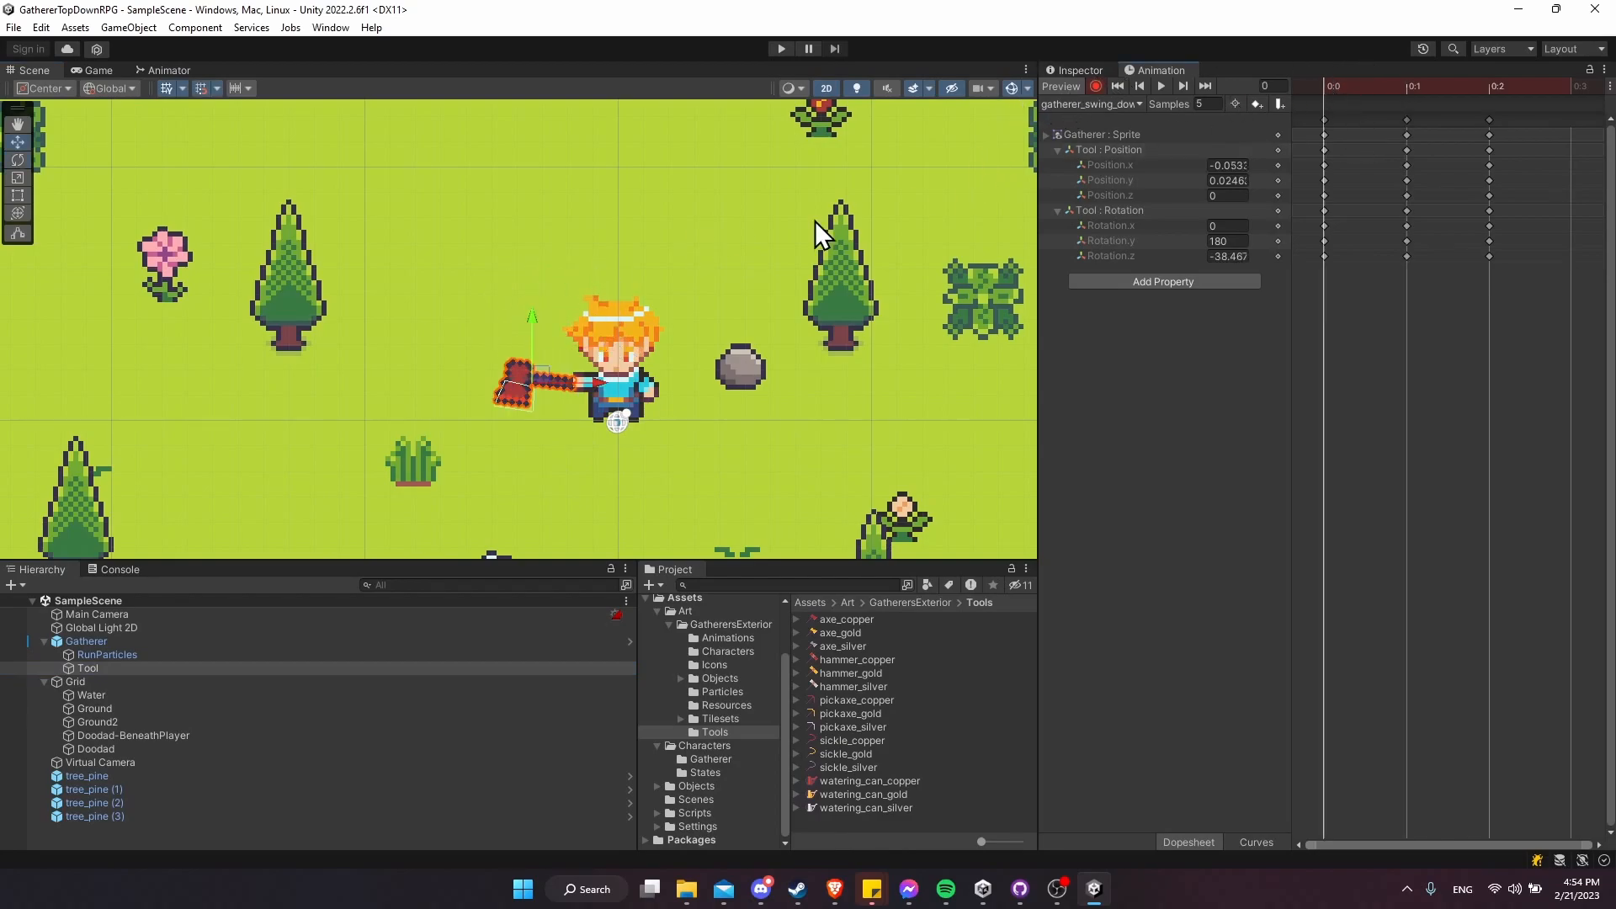
pyautogui.press('e')
pyautogui.moveTo(601, 382)
pyautogui.mouseDown()
pyautogui.moveTo(593, 336)
pyautogui.moveTo(539, 333)
pyautogui.moveTo(580, 327)
pyautogui.moveTo(539, 349)
pyautogui.moveTo(606, 402)
pyautogui.mouseUp()
pyautogui.press('w')
pyautogui.press('e')
pyautogui.press('w')
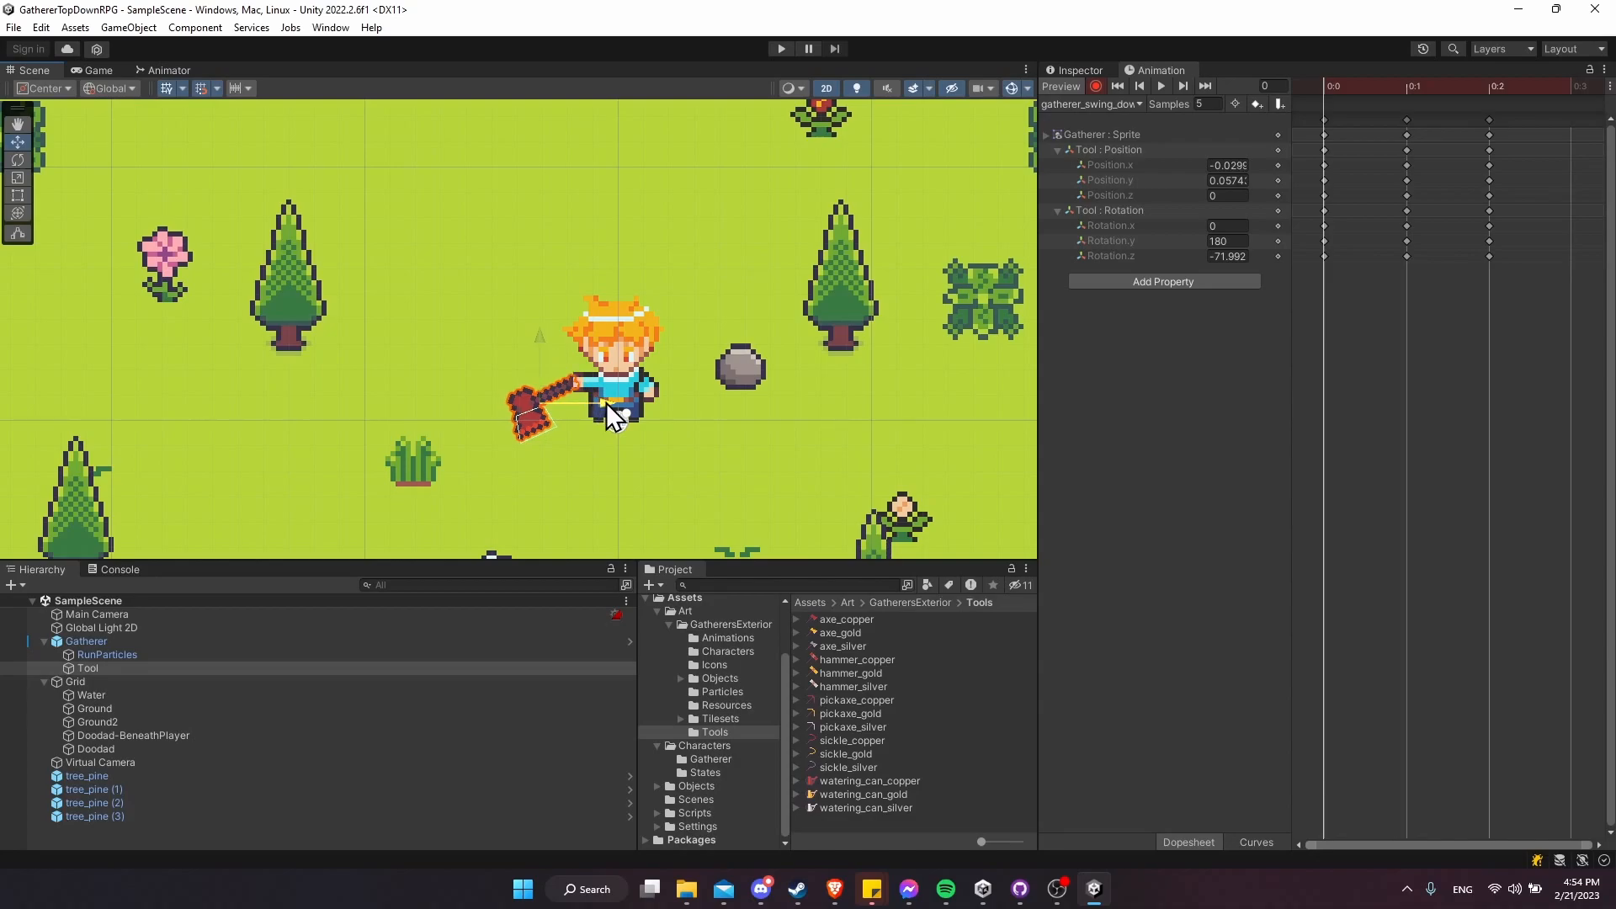
pyautogui.click(1161, 86)
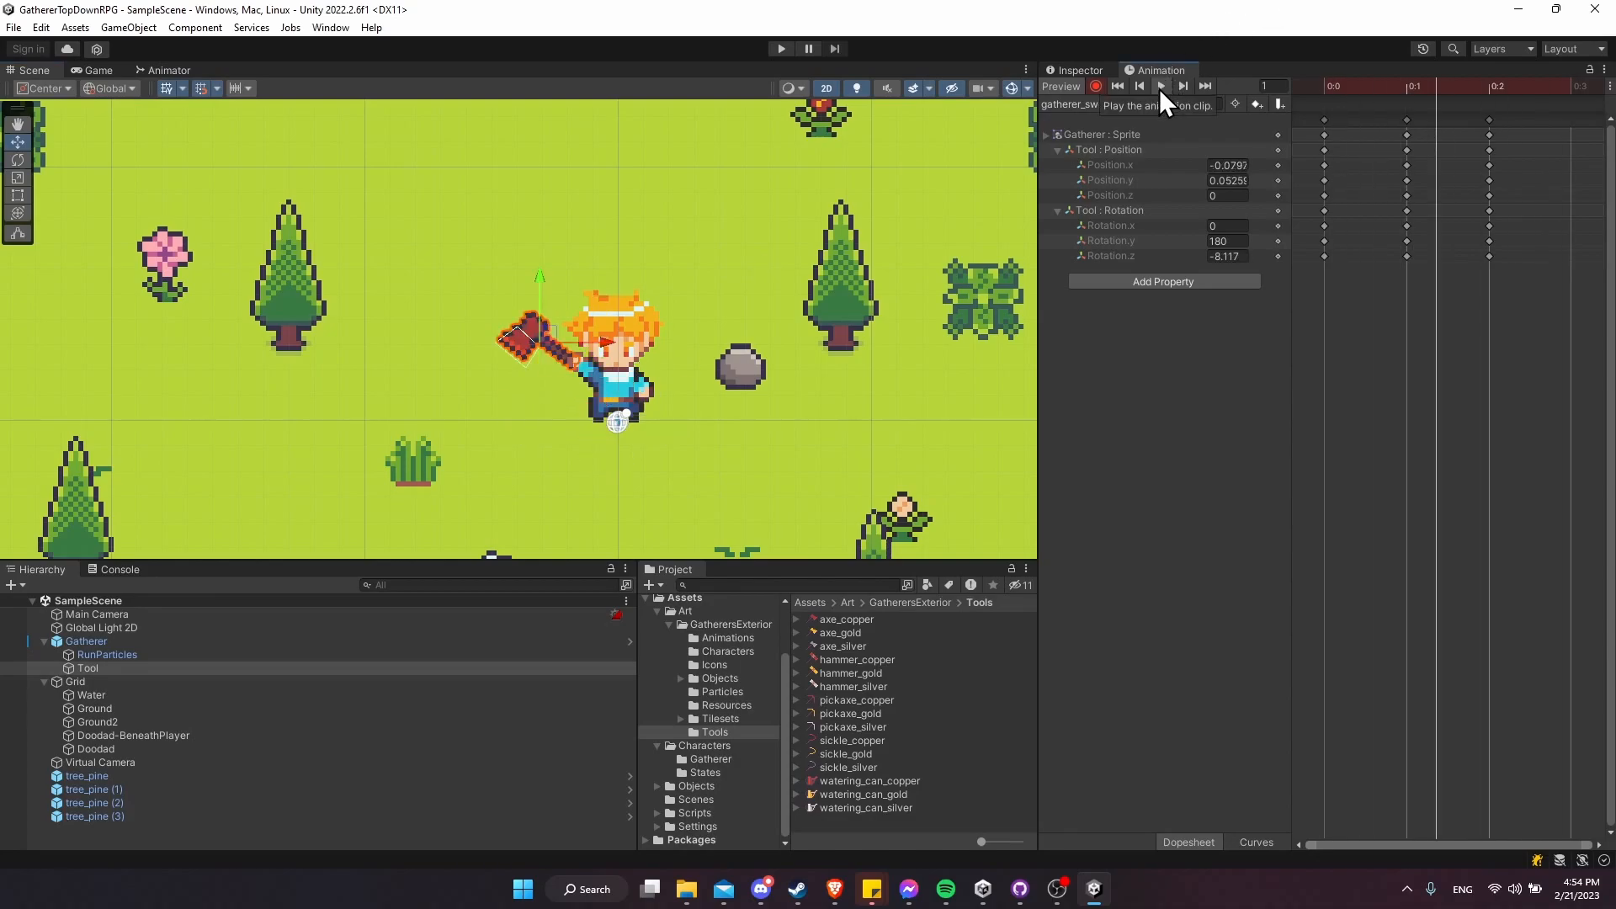
# - Rotate the Tool to about -41 degrees on Z at frame 0, fit its handle to the hand, and play the downward swing
pyautogui.click(1325, 88)
pyautogui.press('e')
pyautogui.moveTo(604, 384); pyautogui.dragTo(617, 448)
pyautogui.press('w')
pyautogui.moveTo(542, 339); pyautogui.dragTo(542, 322)
pyautogui.moveTo(602, 386); pyautogui.dragTo(599, 385)
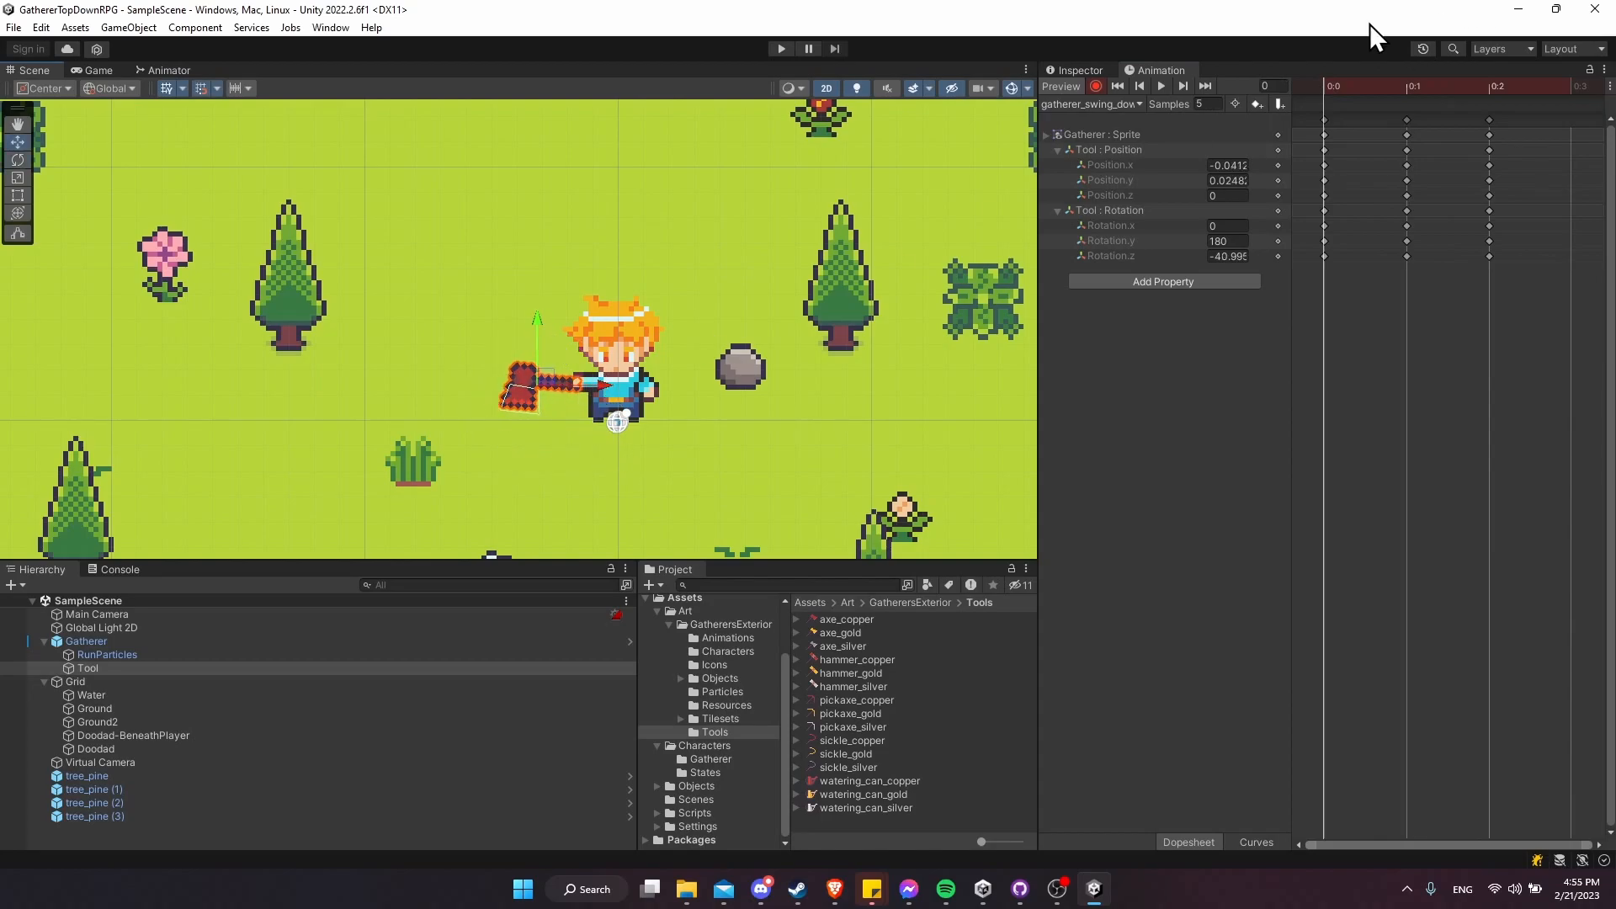
pyautogui.press('space')
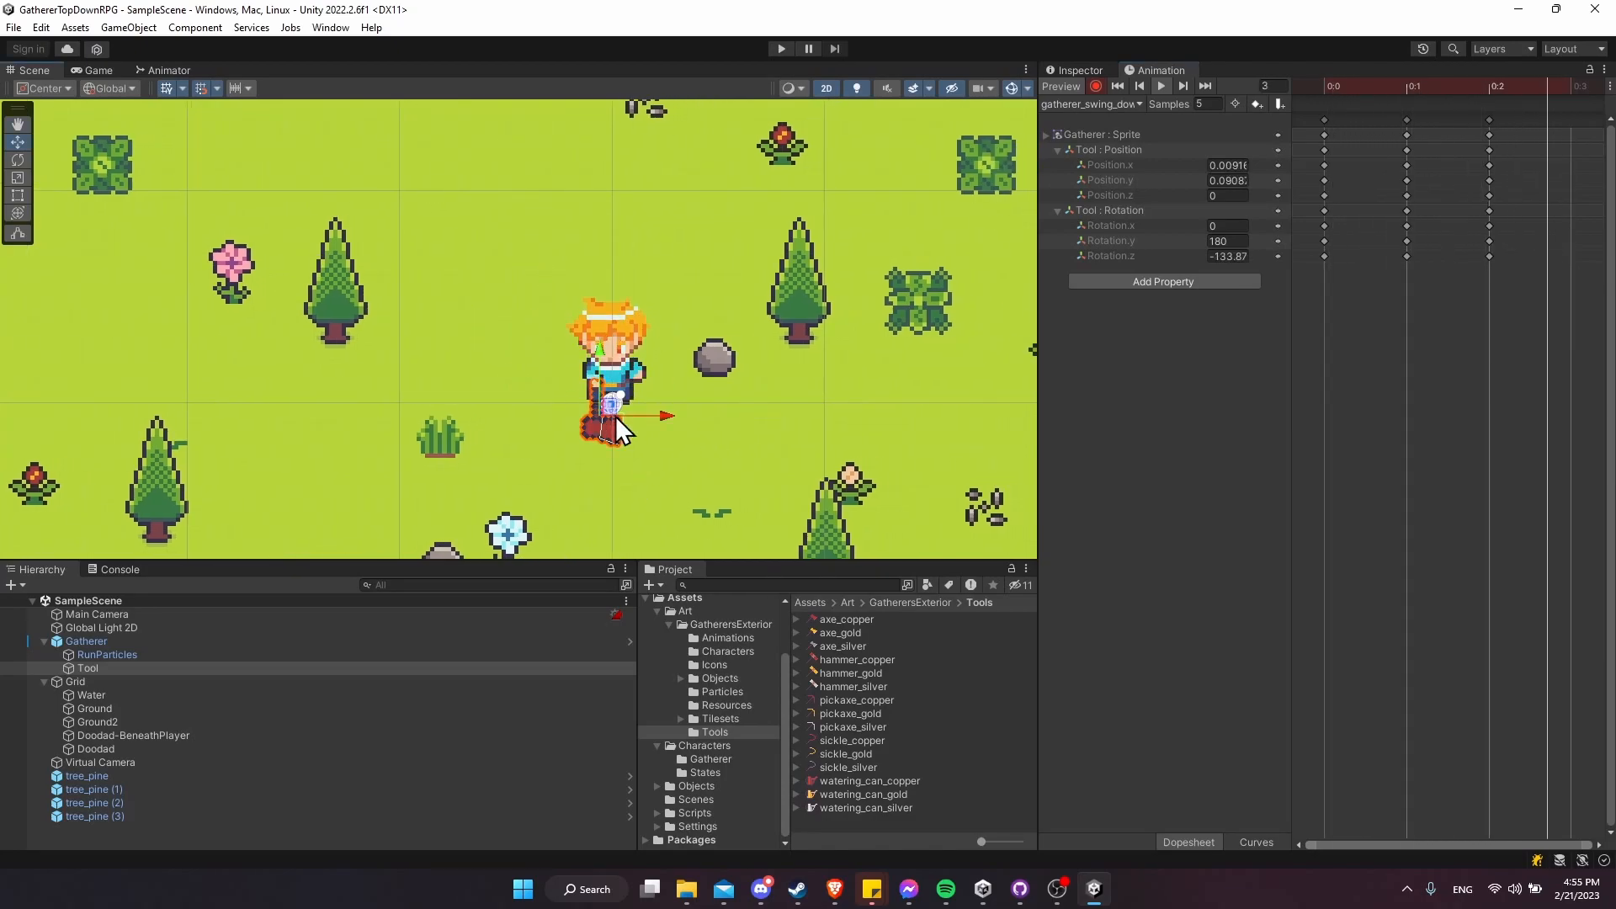
# - Switch to the gatherer_swing_left clip and play it to check the Tool's existing keys
pyautogui.click(1129, 104)
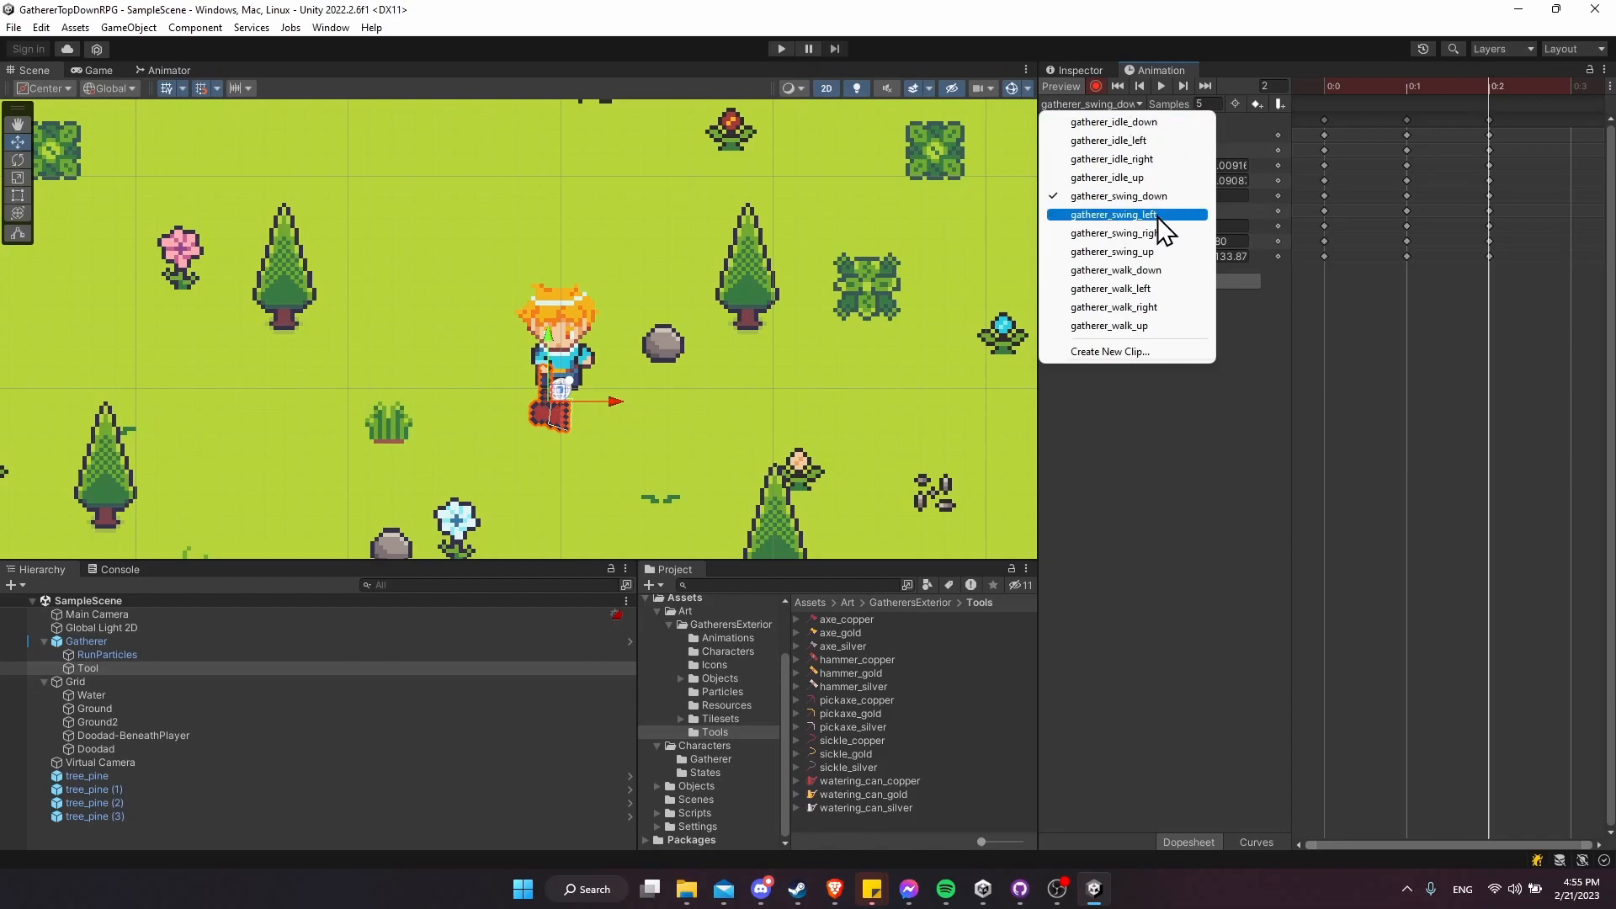
pyautogui.click(1159, 216)
pyautogui.click(1160, 89)
# - Switch to the gatherer_swing_right clip and start recording at frame 0
pyautogui.click(1113, 104)
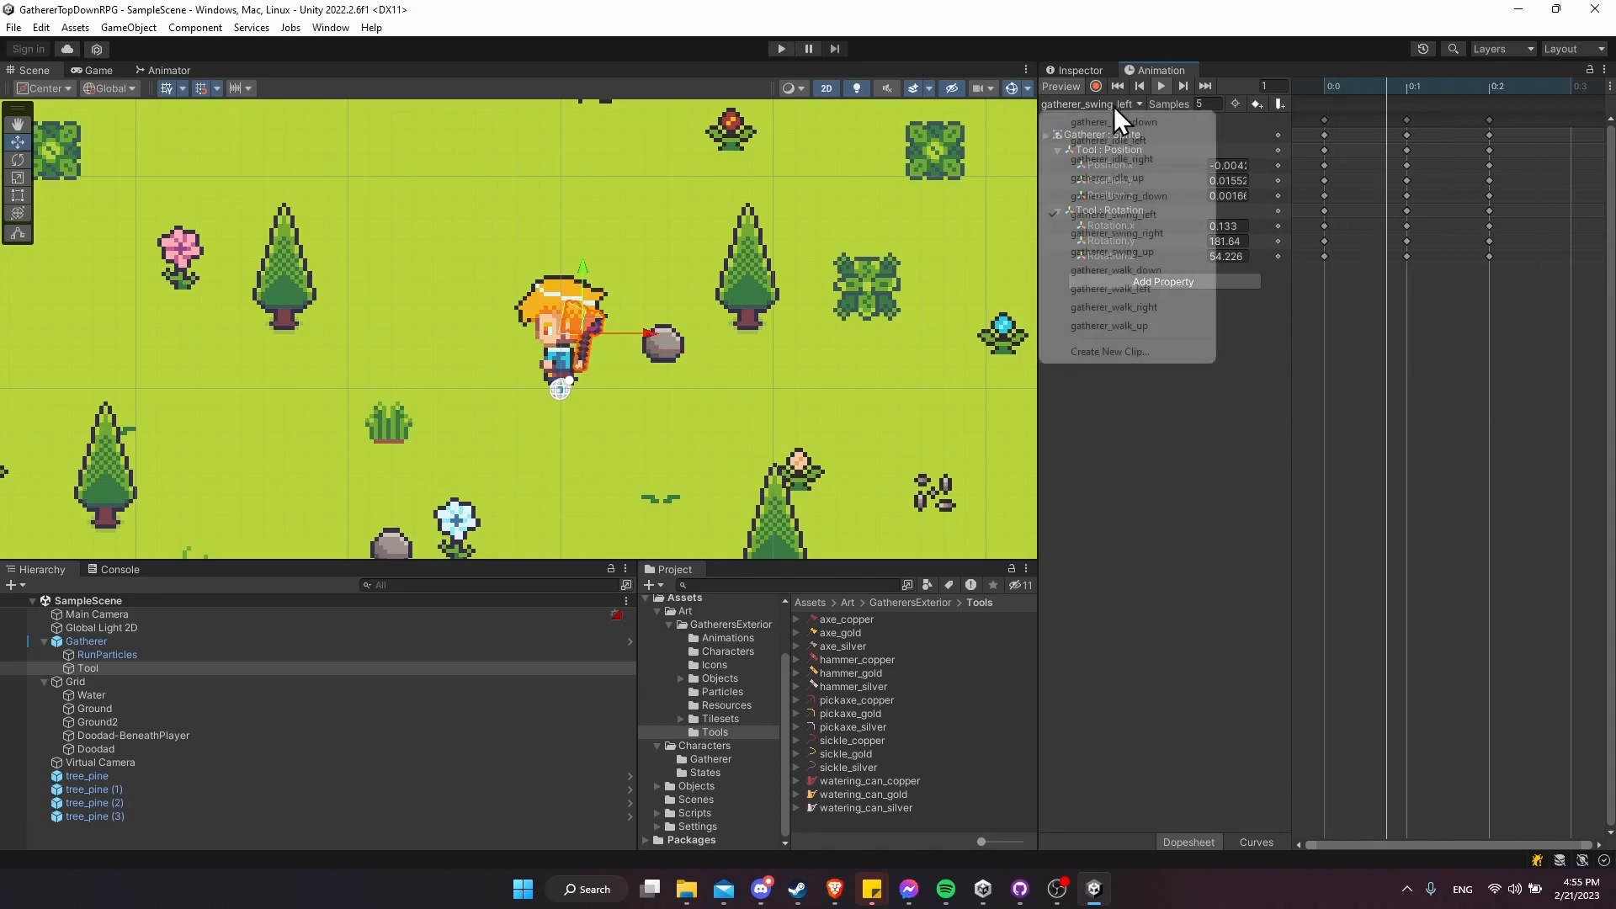
pyautogui.click(1147, 231)
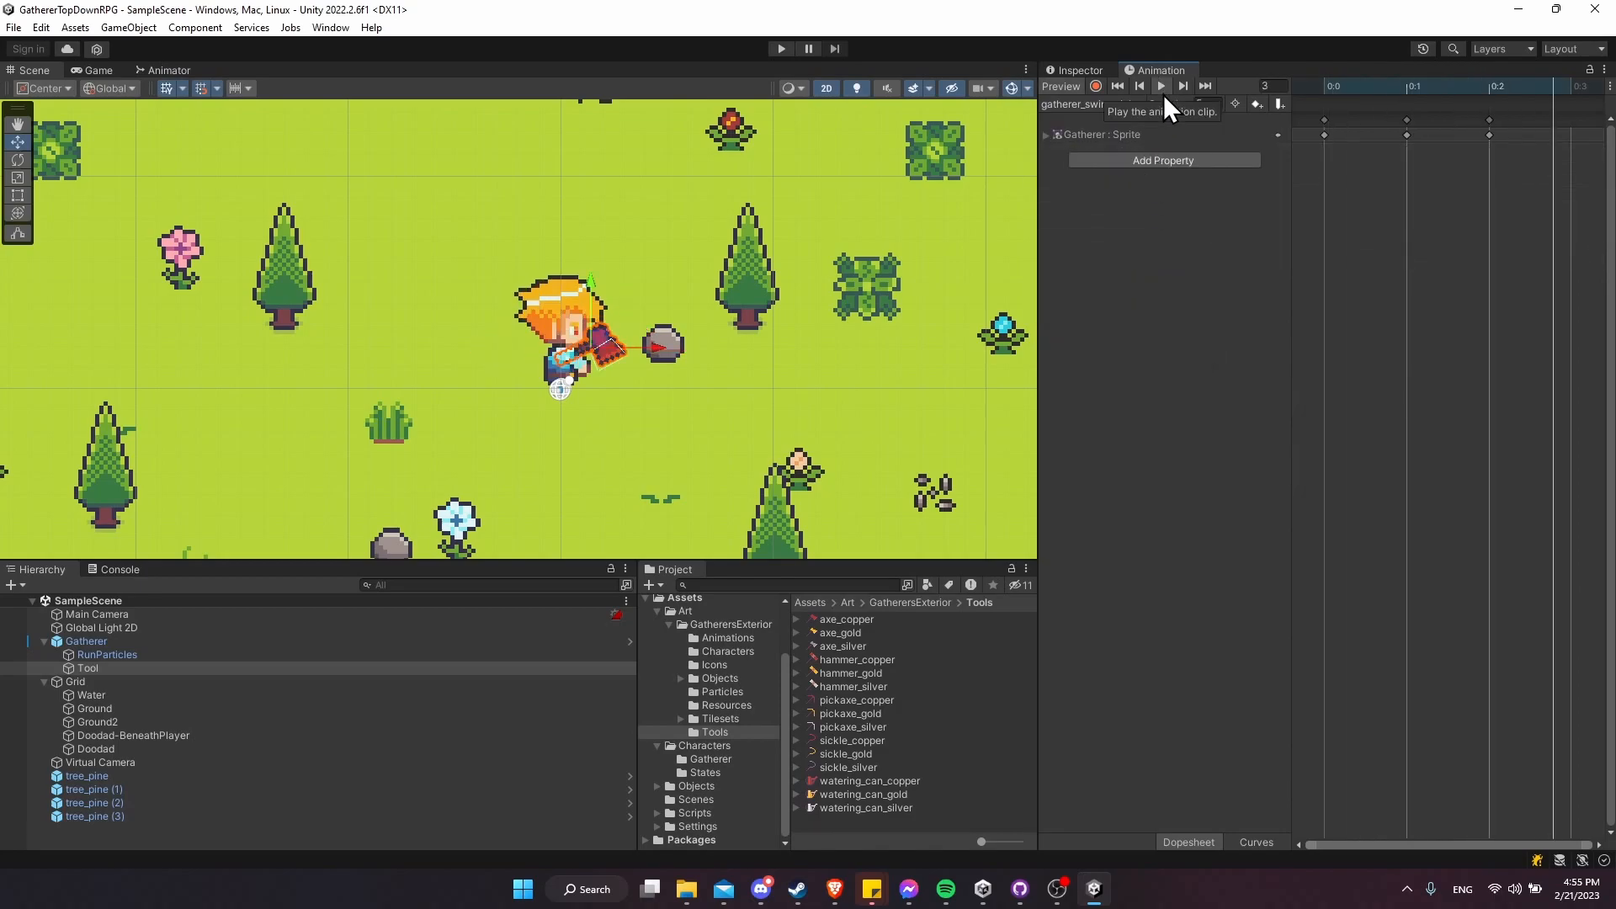
pyautogui.click(1096, 86)
pyautogui.scroll(1, 527, 391)
pyautogui.scroll(1, 529, 451)
pyautogui.moveTo(1362, 90); pyautogui.dragTo(1317, 95)
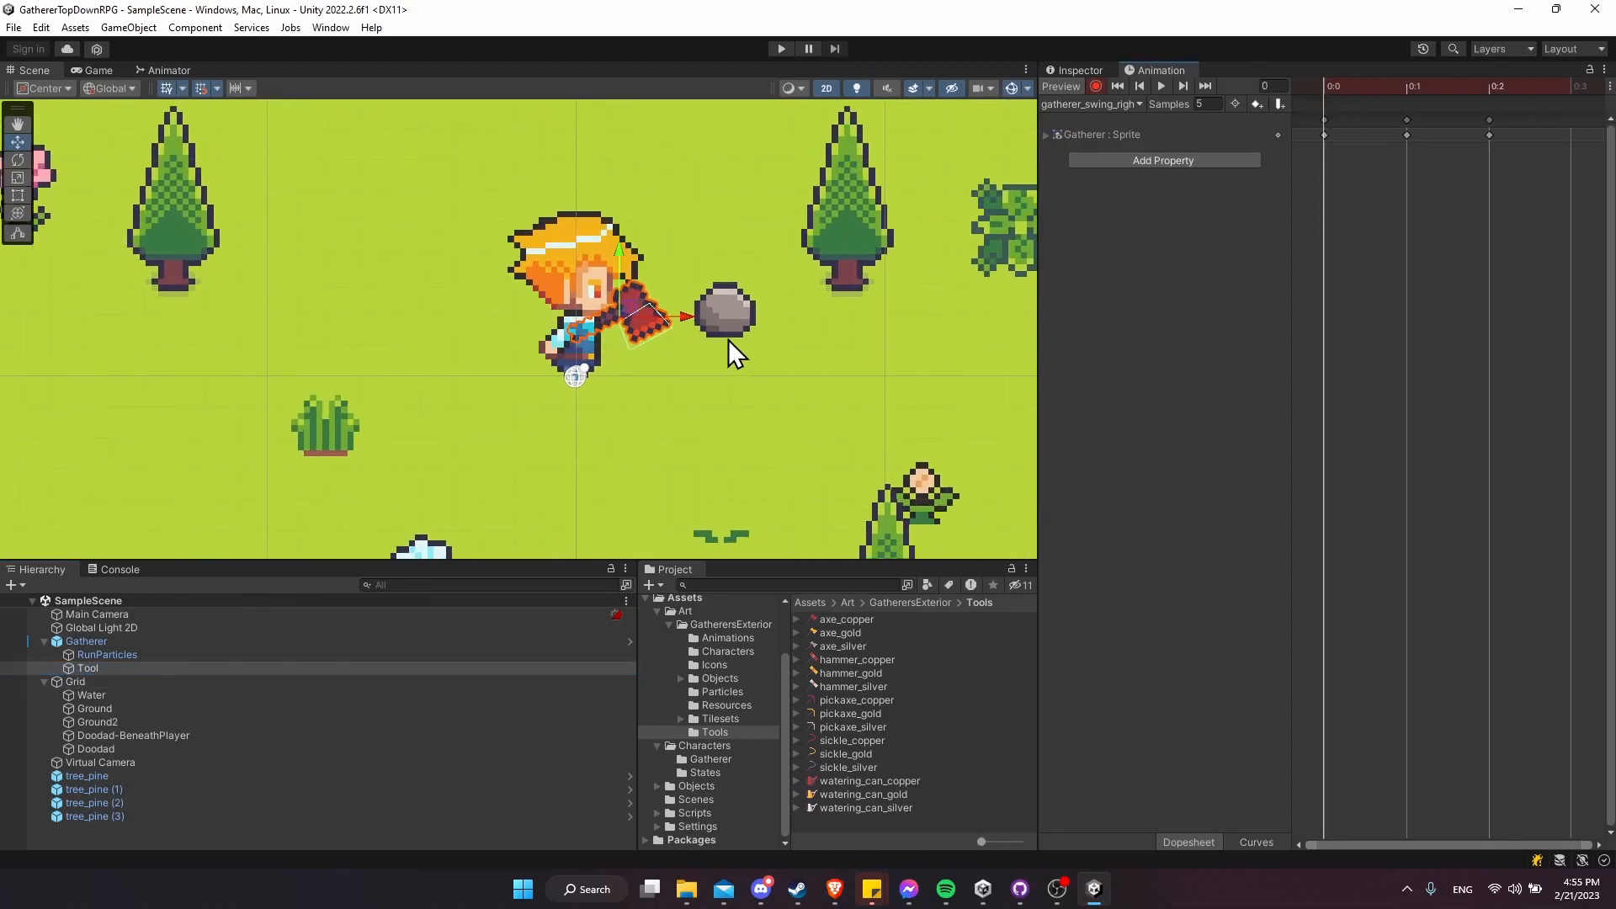
# - At frame 0 of gatherer_swing_right, move the Tool to the rear hand and rotate it to about 49 degrees on Z
pyautogui.moveTo(687, 316); pyautogui.dragTo(665, 318)
pyautogui.moveTo(601, 251); pyautogui.dragTo(608, 269)
pyautogui.press('e')
pyautogui.moveTo(656, 327); pyautogui.dragTo(458, 169)
pyautogui.press('w')
pyautogui.moveTo(674, 342); pyautogui.dragTo(620, 350)
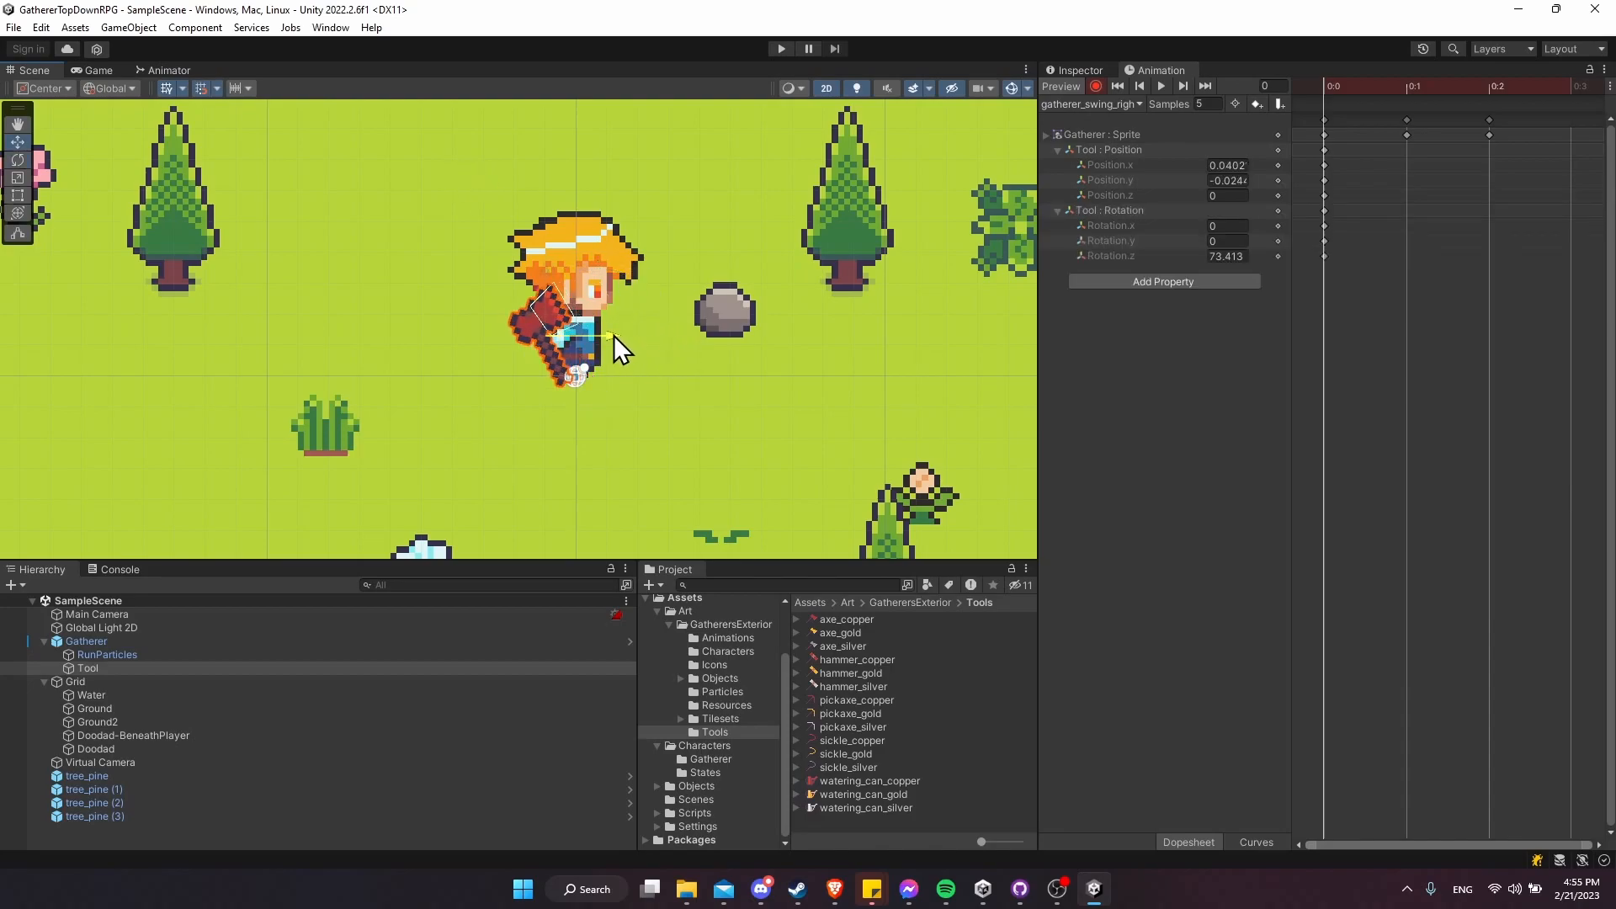
pyautogui.moveTo(544, 276); pyautogui.dragTo(446, 149)
pyautogui.press('e')
pyautogui.press('w')
# - At frame 1, rotate the Tool to about 115 degrees on Z and align its handle with the hand behind the body
pyautogui.click(1413, 87)
pyautogui.press('e')
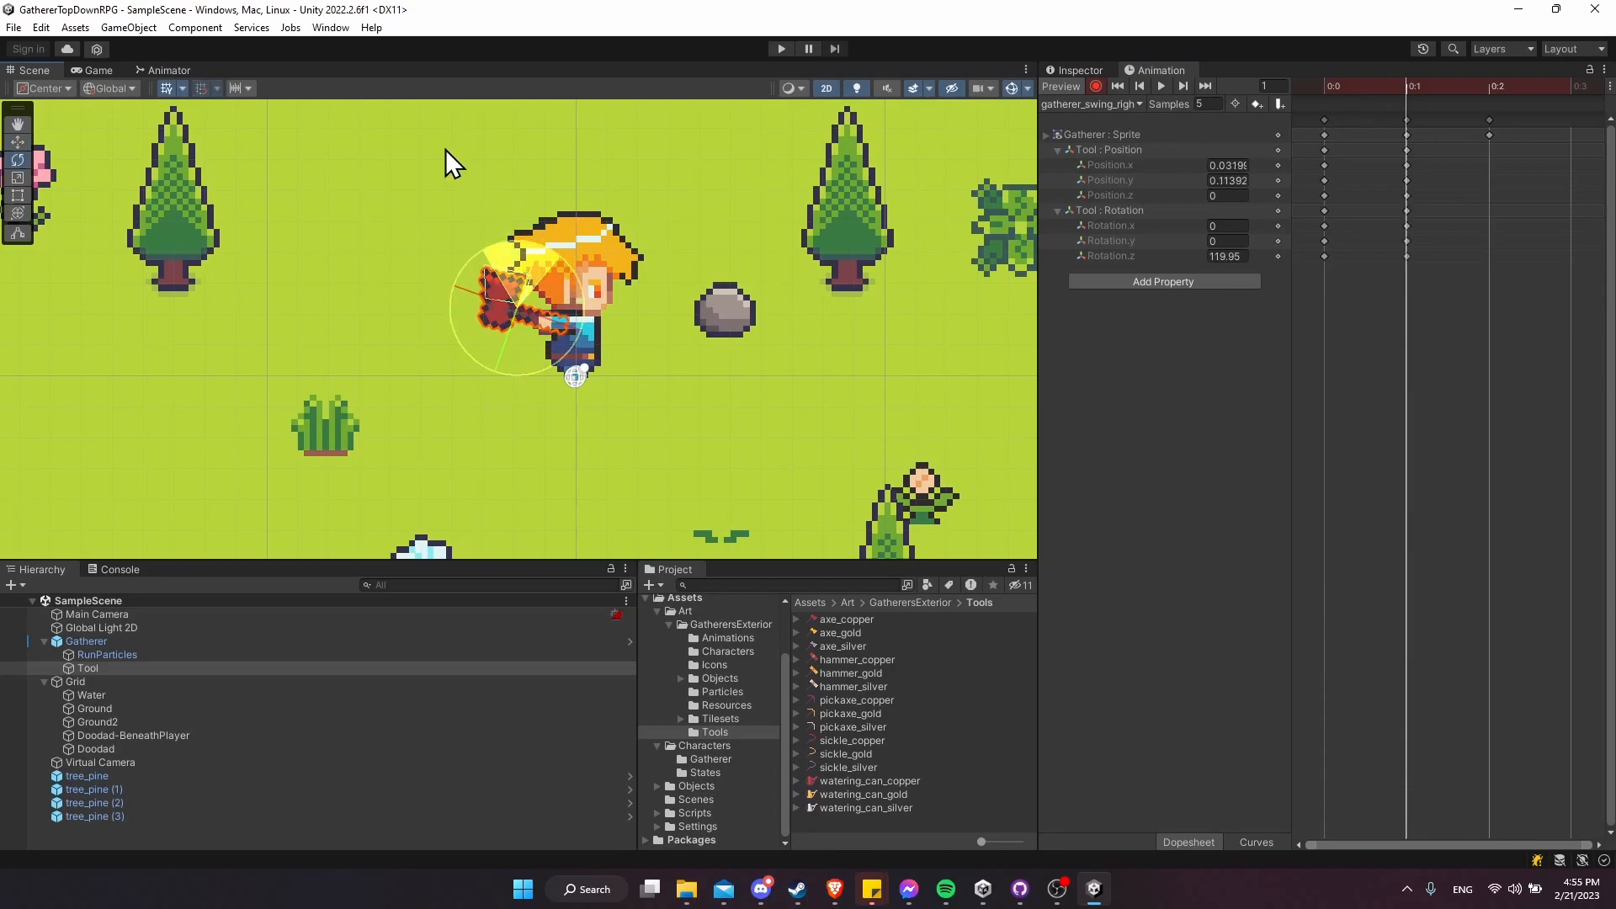
pyautogui.press('w')
pyautogui.moveTo(579, 306); pyautogui.dragTo(564, 304)
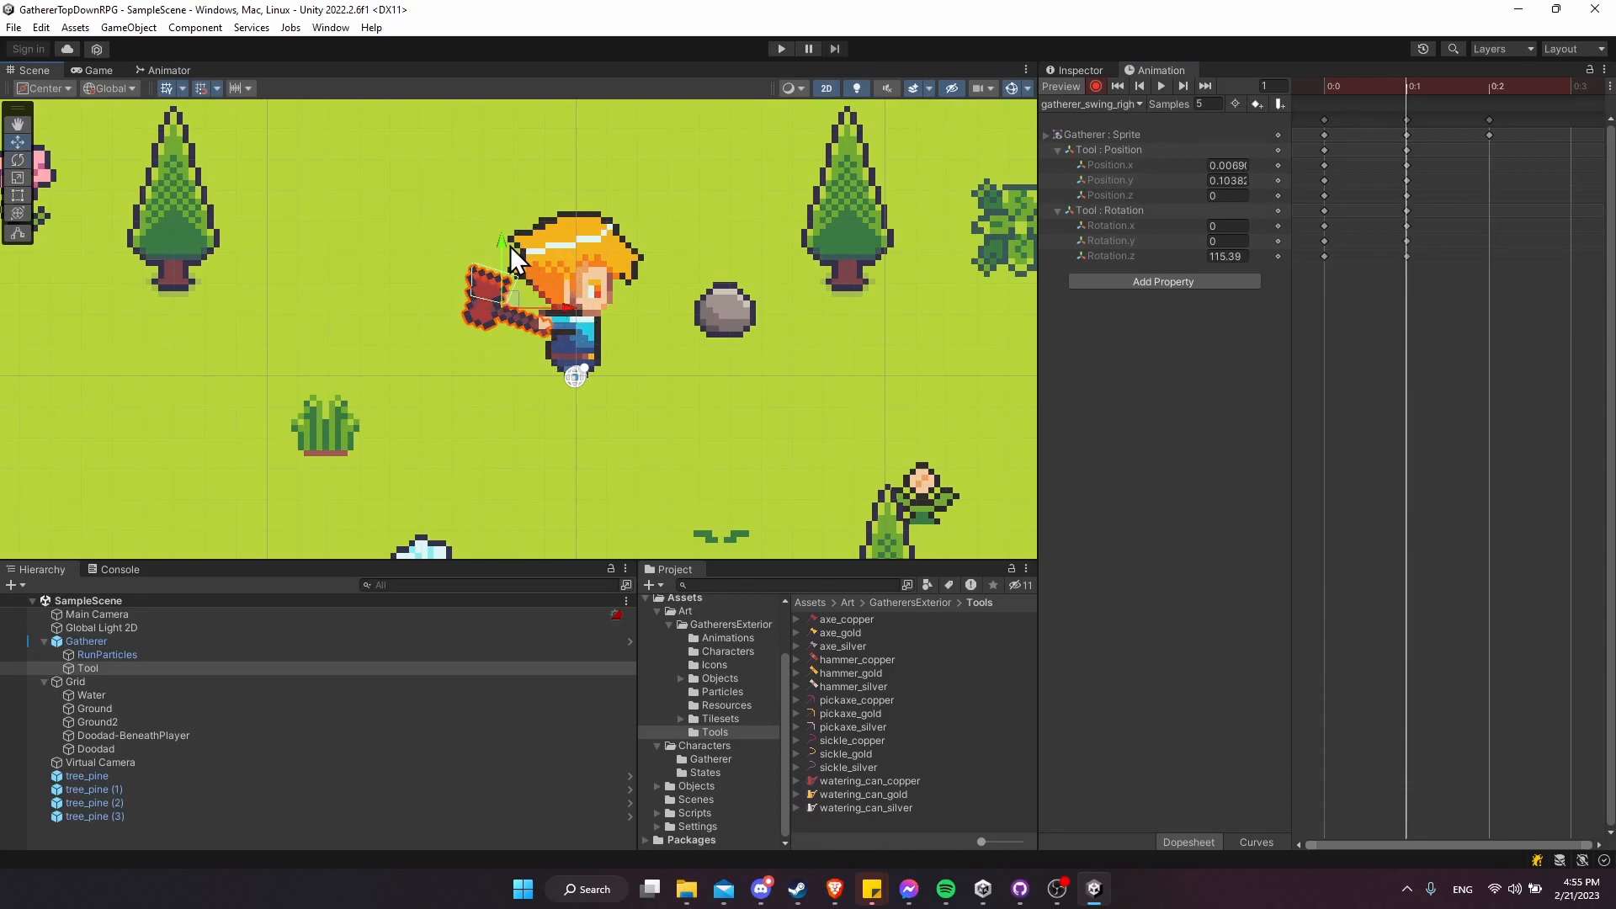
# - At frame 2, rotate the Tool to about -42 degrees on Z and place its handle in the hand in front of the body
pyautogui.click(1332, 86)
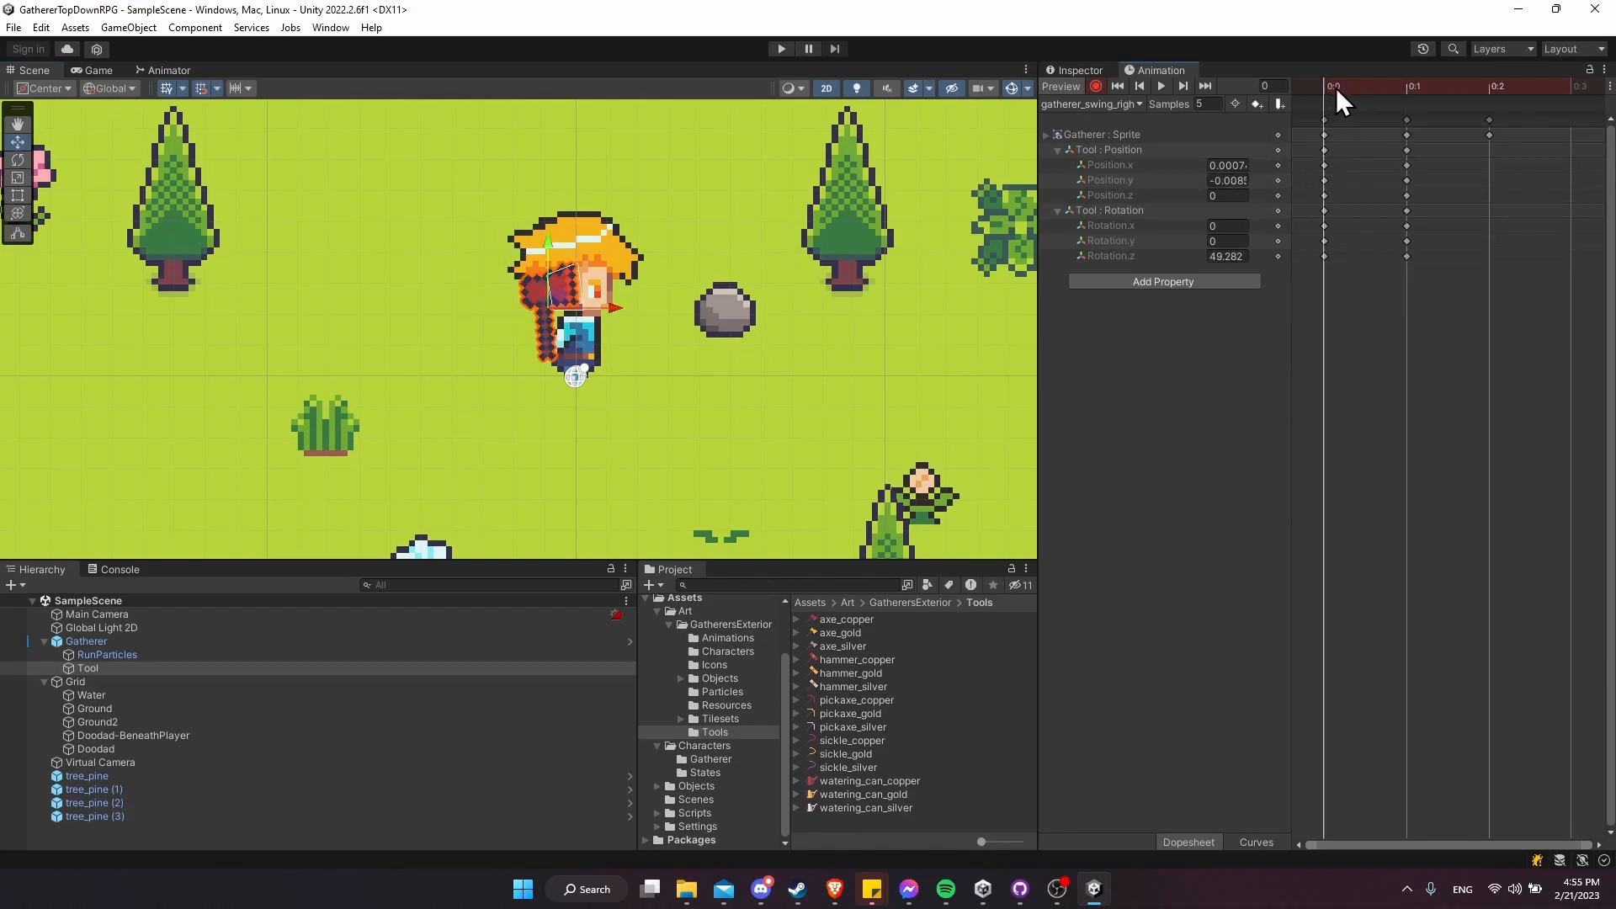
pyautogui.moveTo(1368, 92); pyautogui.dragTo(1476, 94)
pyautogui.moveTo(559, 310); pyautogui.dragTo(752, 638)
pyautogui.press('e')
pyautogui.press('w')
pyautogui.moveTo(634, 333); pyautogui.dragTo(720, 348)
pyautogui.moveTo(663, 274); pyautogui.dragTo(664, 295)
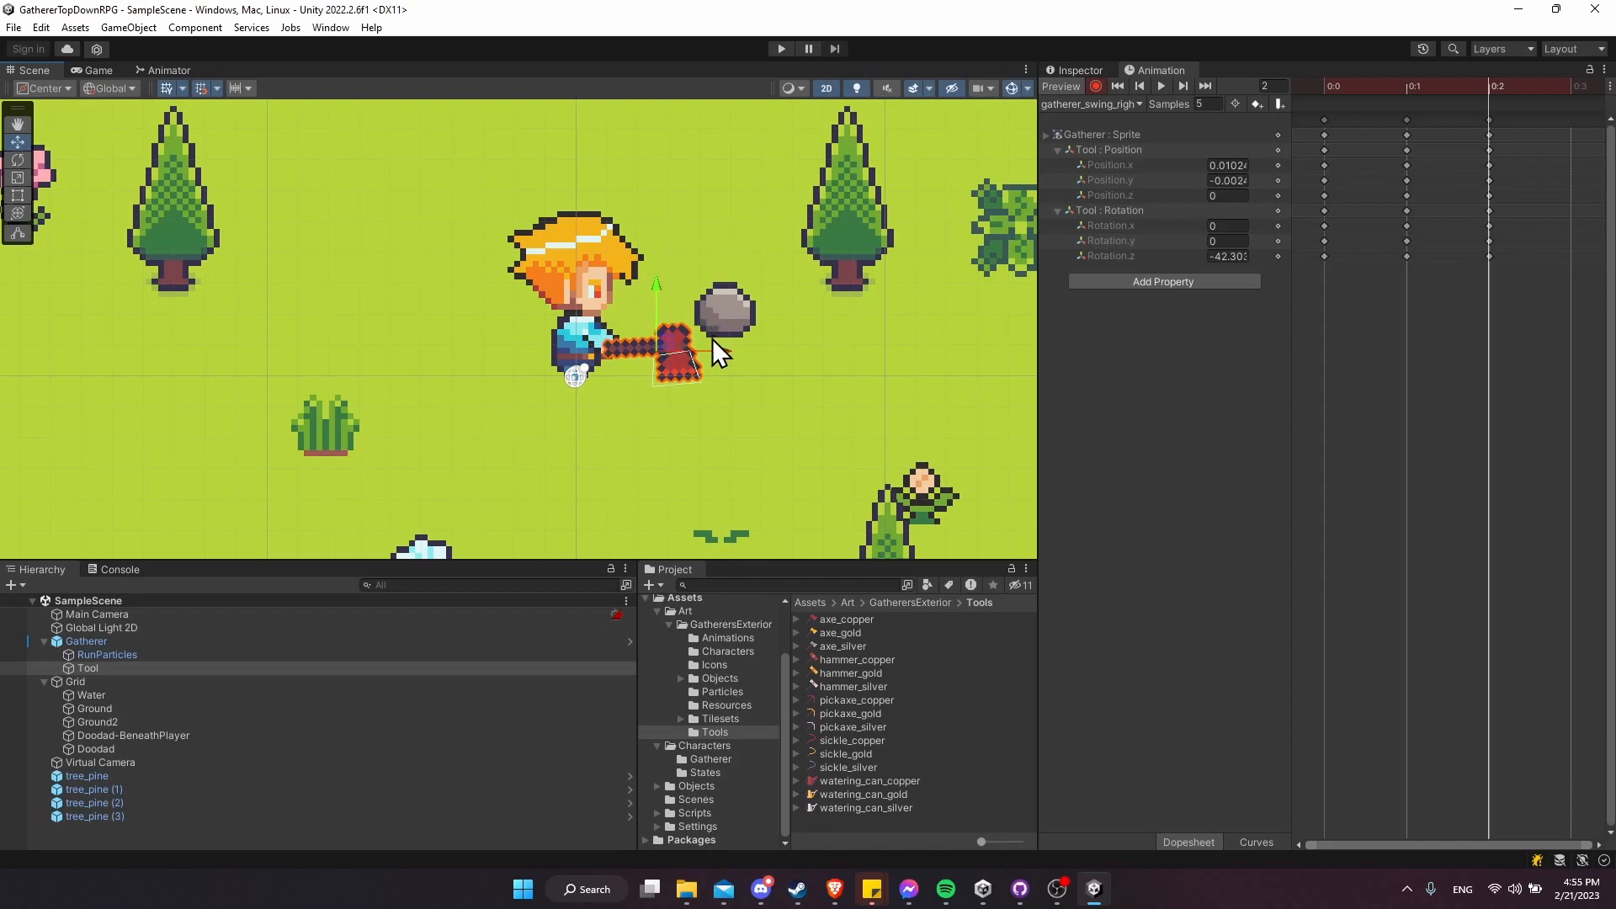
# - Set both tangents of all Tool keys in gatherer_swing_right to Constant and play the clip to check it
pyautogui.moveTo(1416, 94); pyautogui.dragTo(1321, 88)
pyautogui.moveTo(1489, 294); pyautogui.dragTo(1280, 148)
pyautogui.rightClick(1361, 154)
pyautogui.moveTo(1431, 351)
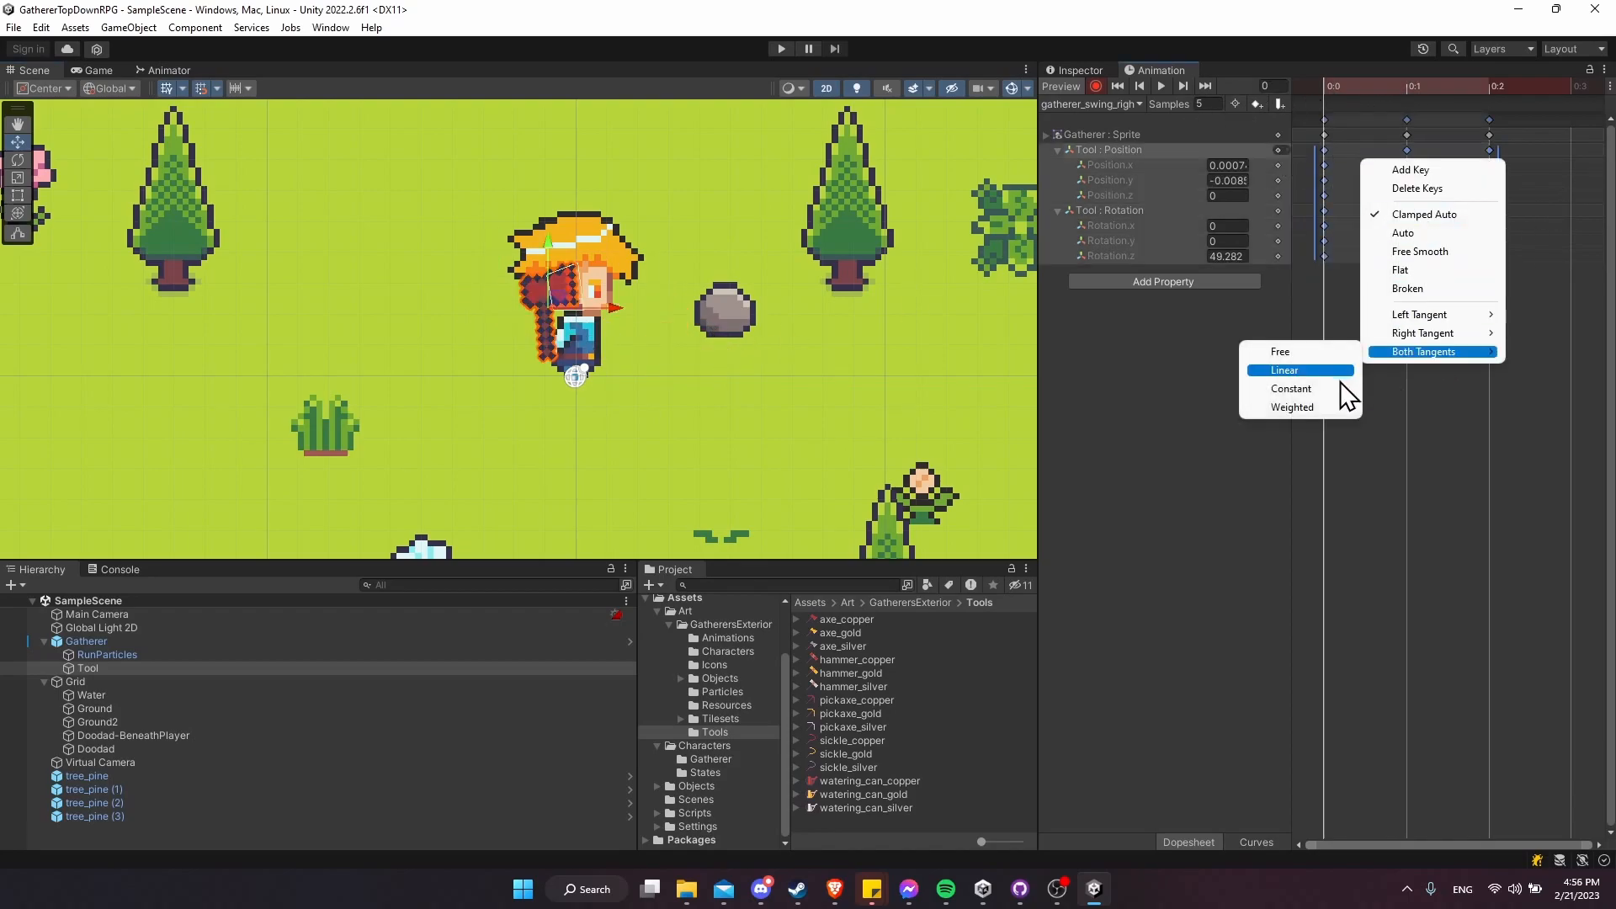
pyautogui.click(1338, 387)
pyautogui.click(1161, 85)
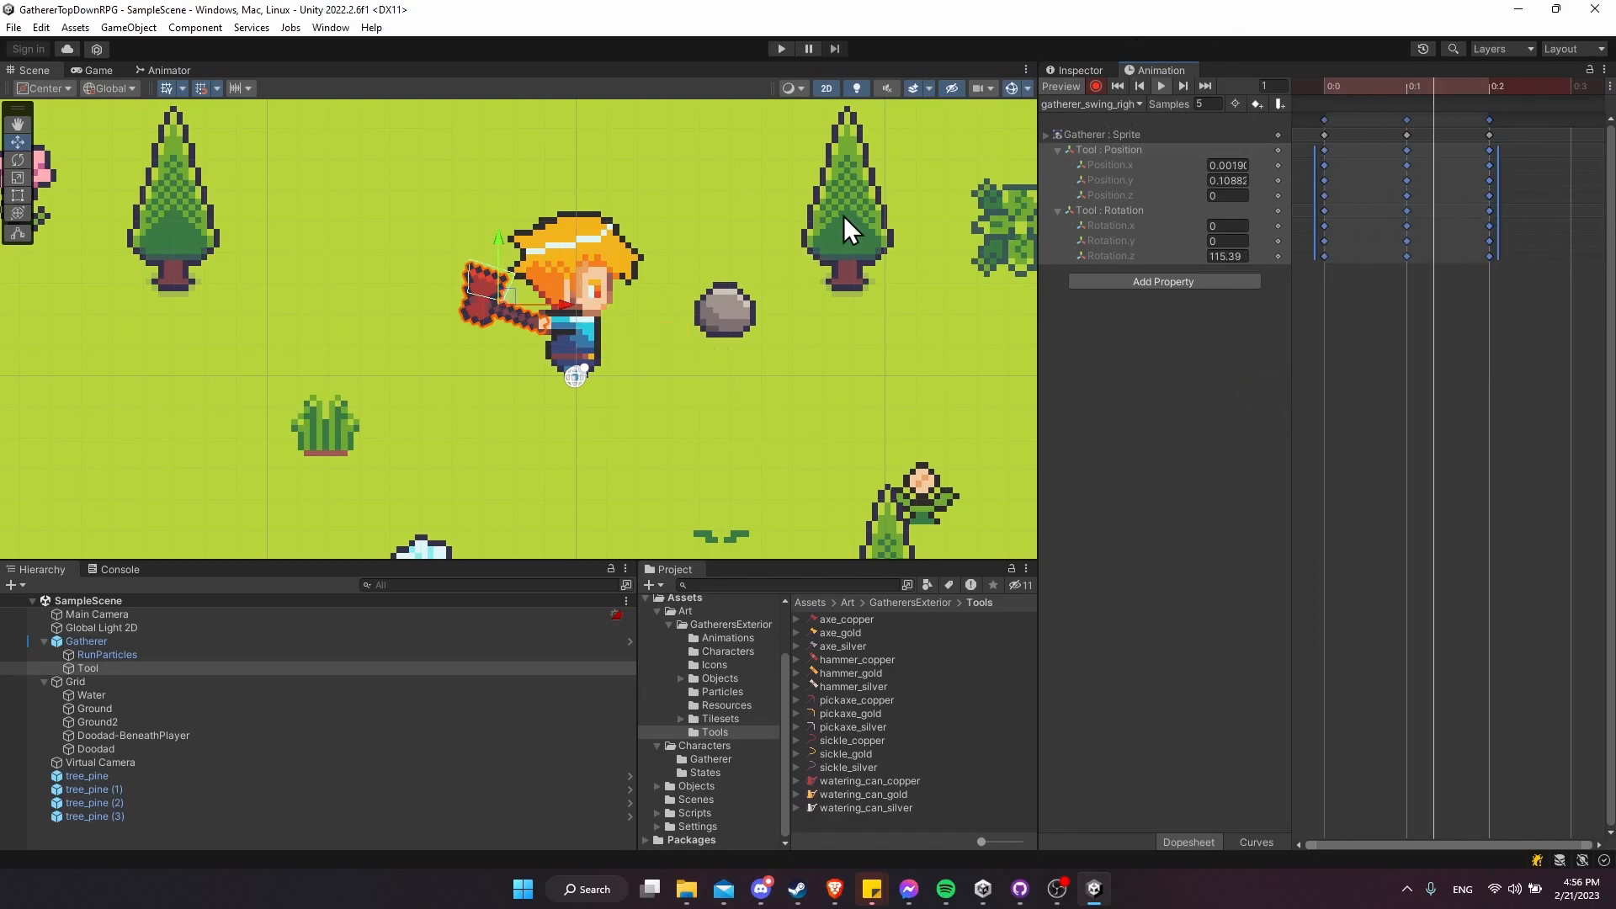
pyautogui.click(1158, 90)
# - At frame 0, rotate the Tool to about 6 degrees on Z, shift it right and down, and play the rightward swing
pyautogui.click(1323, 88)
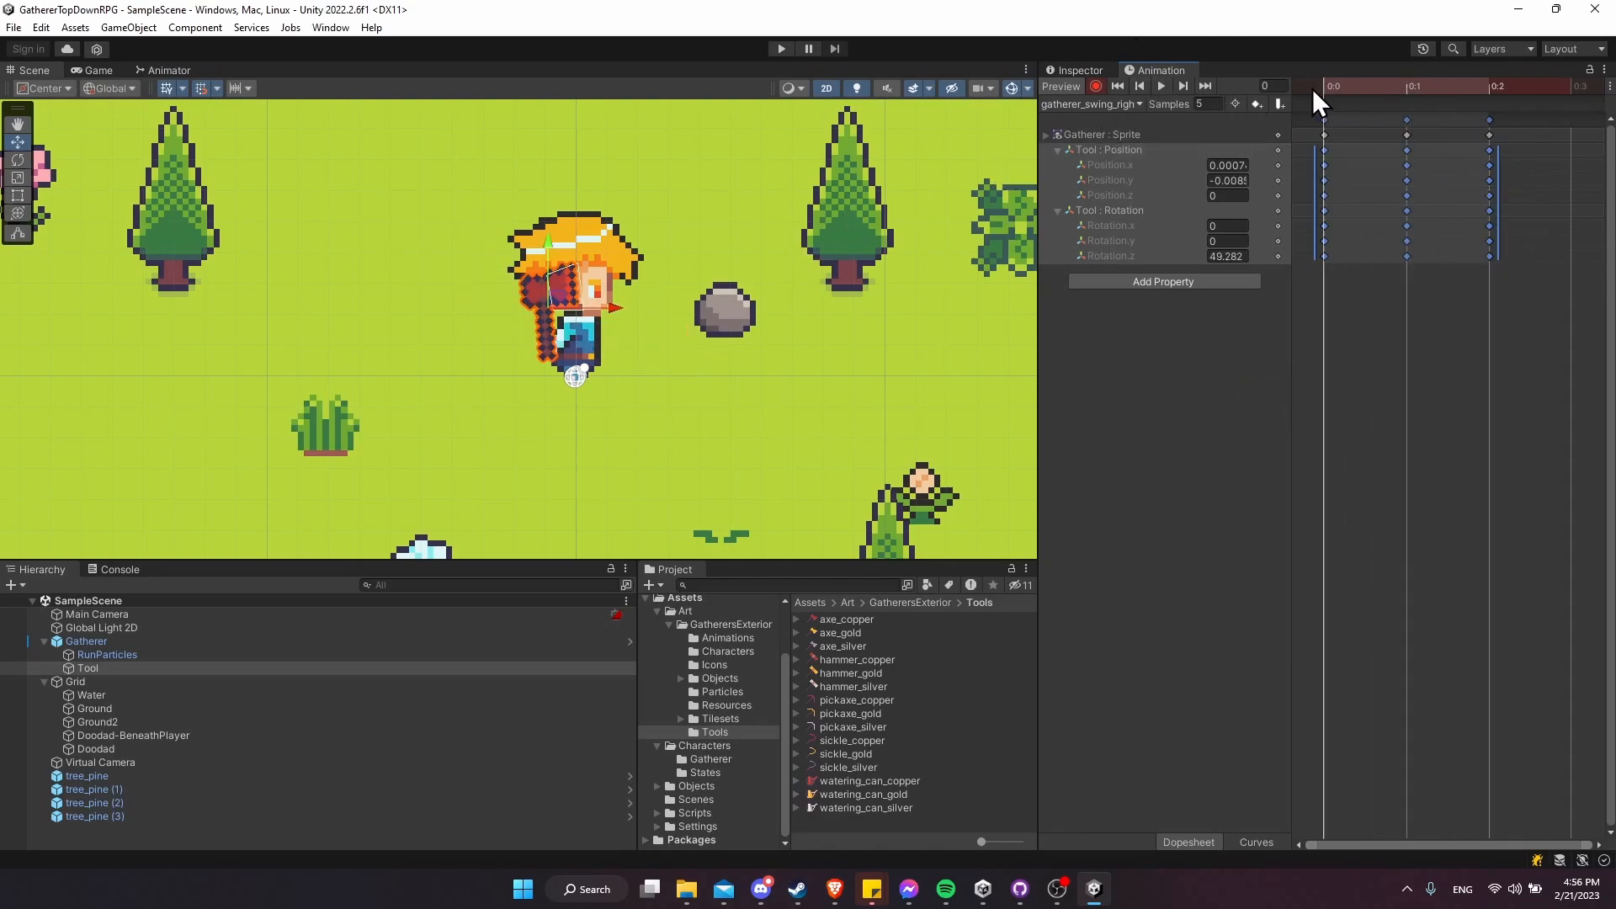
pyautogui.press('e')
pyautogui.moveTo(613, 285); pyautogui.dragTo(682, 361)
pyautogui.press('w')
pyautogui.moveTo(623, 310); pyautogui.dragTo(655, 316)
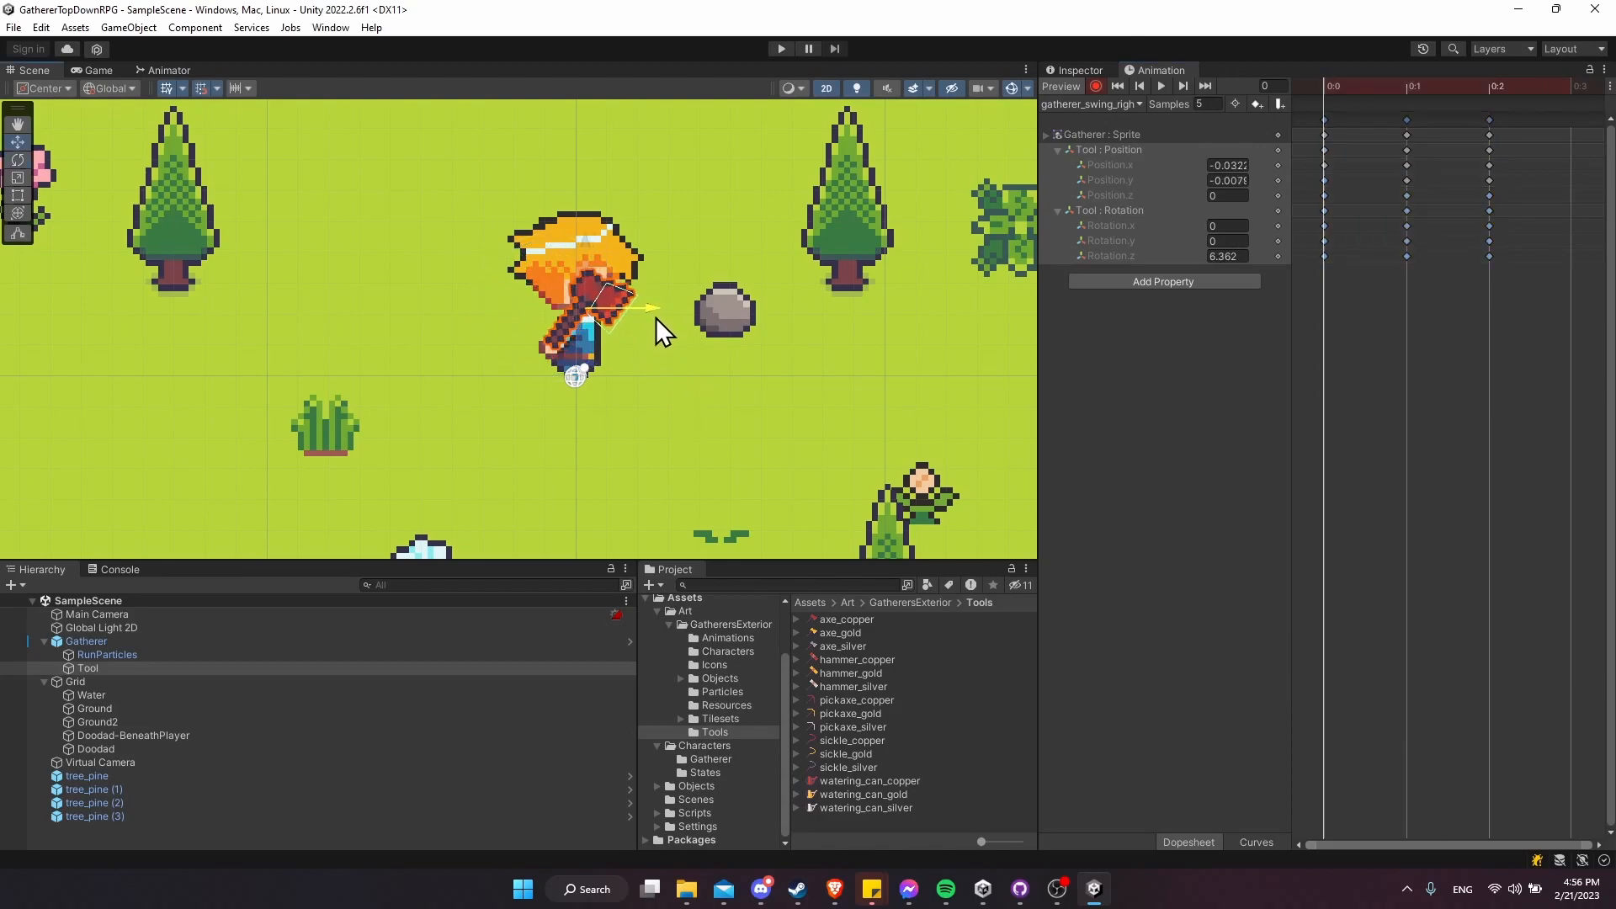
pyautogui.moveTo(586, 256); pyautogui.dragTo(589, 266)
pyautogui.click(1160, 84)
# - Return to frame 0, rotate the Tool to about -15 degrees on Z and nudge it down to fit the hand
pyautogui.click(1341, 88)
pyautogui.press('e')
pyautogui.moveTo(653, 292); pyautogui.dragTo(671, 330)
pyautogui.press('w')
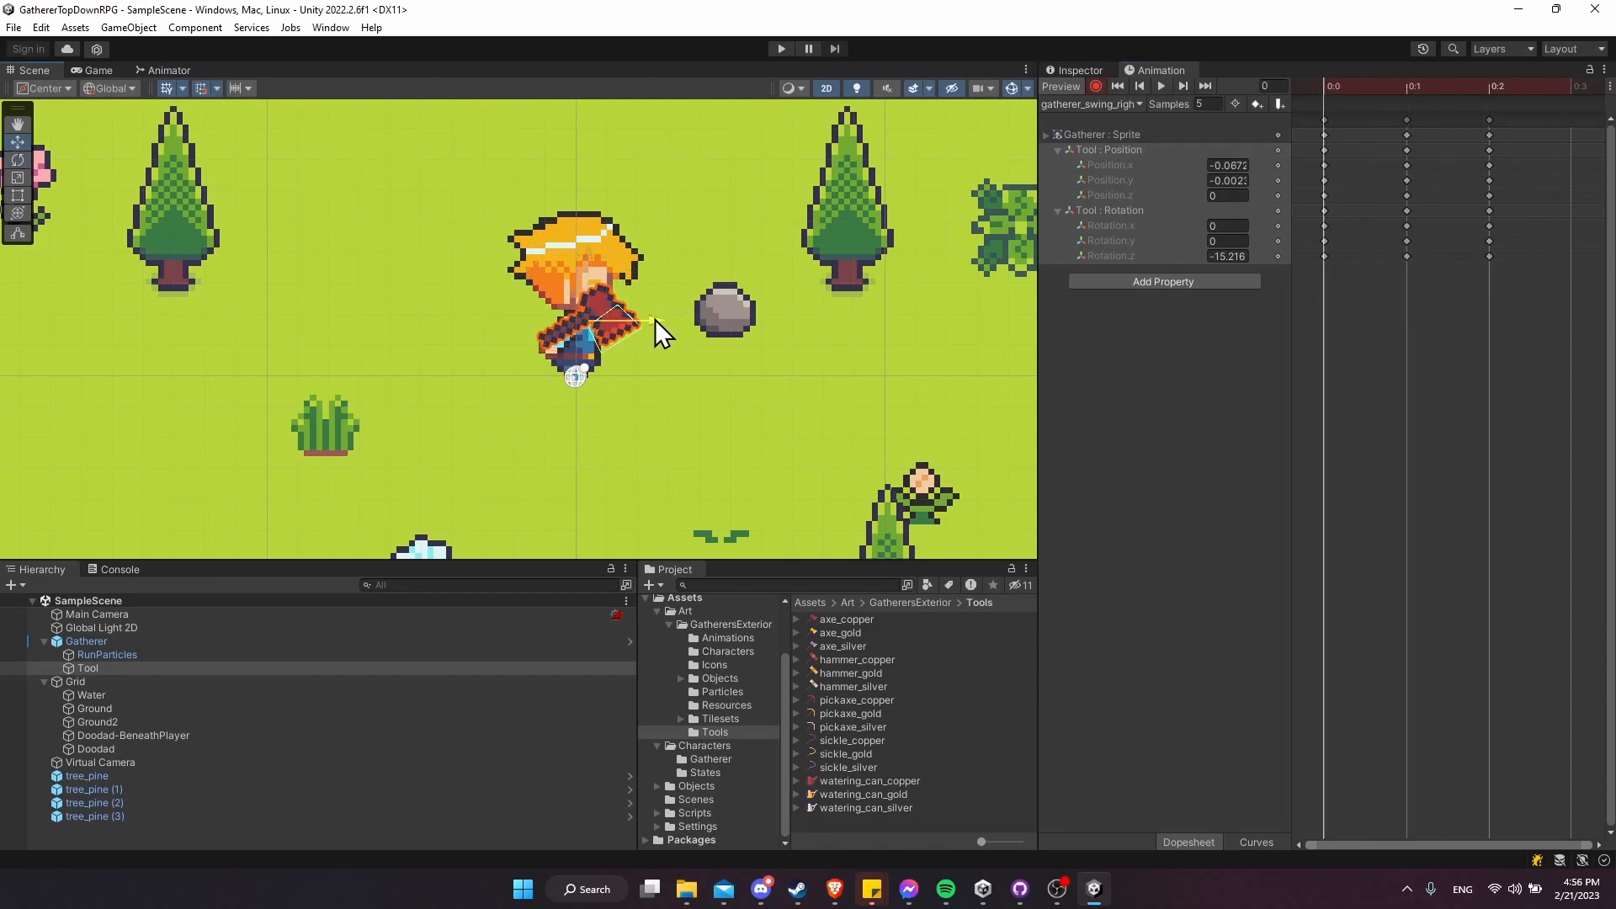
pyautogui.moveTo(593, 257); pyautogui.dragTo(599, 268)
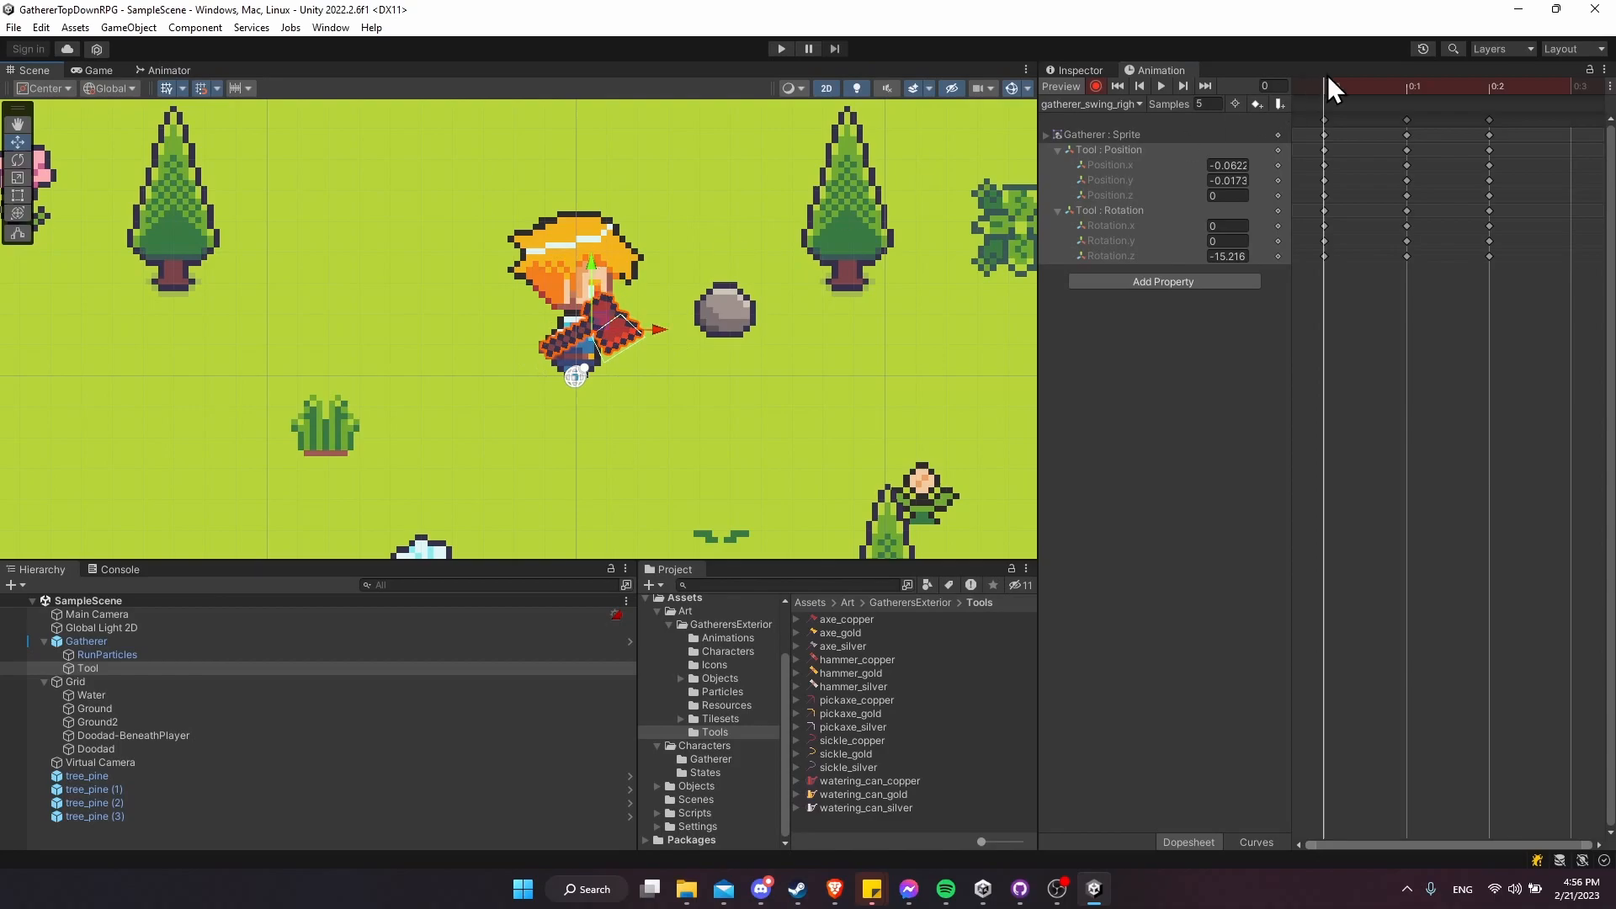
# - Play the adjusted gatherer_swing_right clip for review and switch to the gatherer_swing_left clip
pyautogui.click(1163, 86)
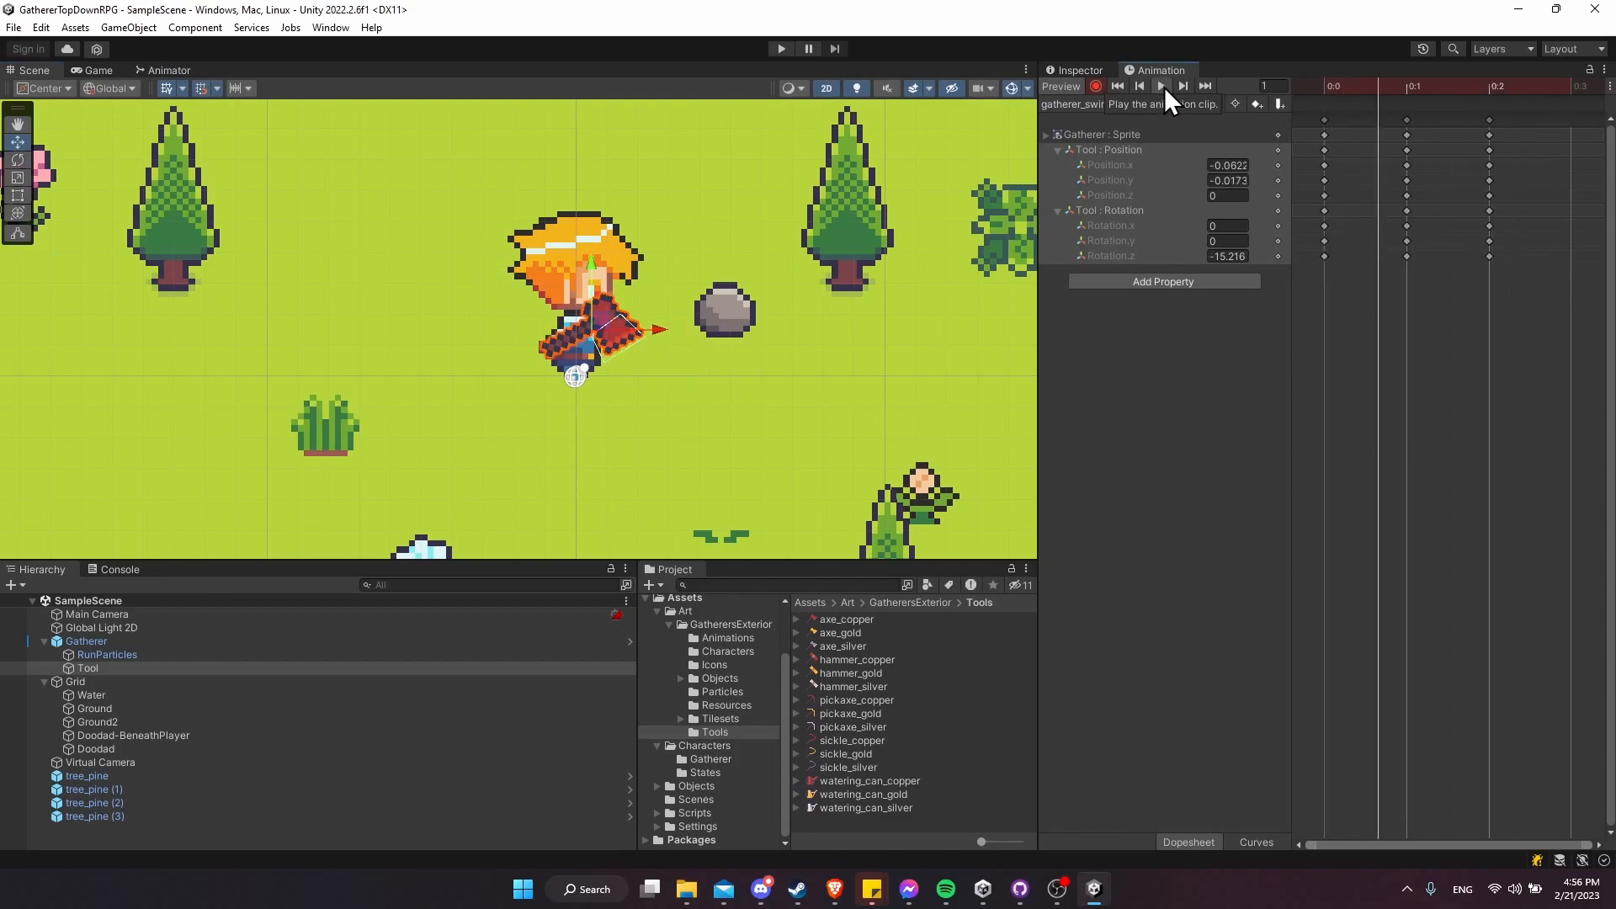
pyautogui.click(1163, 87)
pyautogui.click(1139, 104)
pyautogui.click(1150, 219)
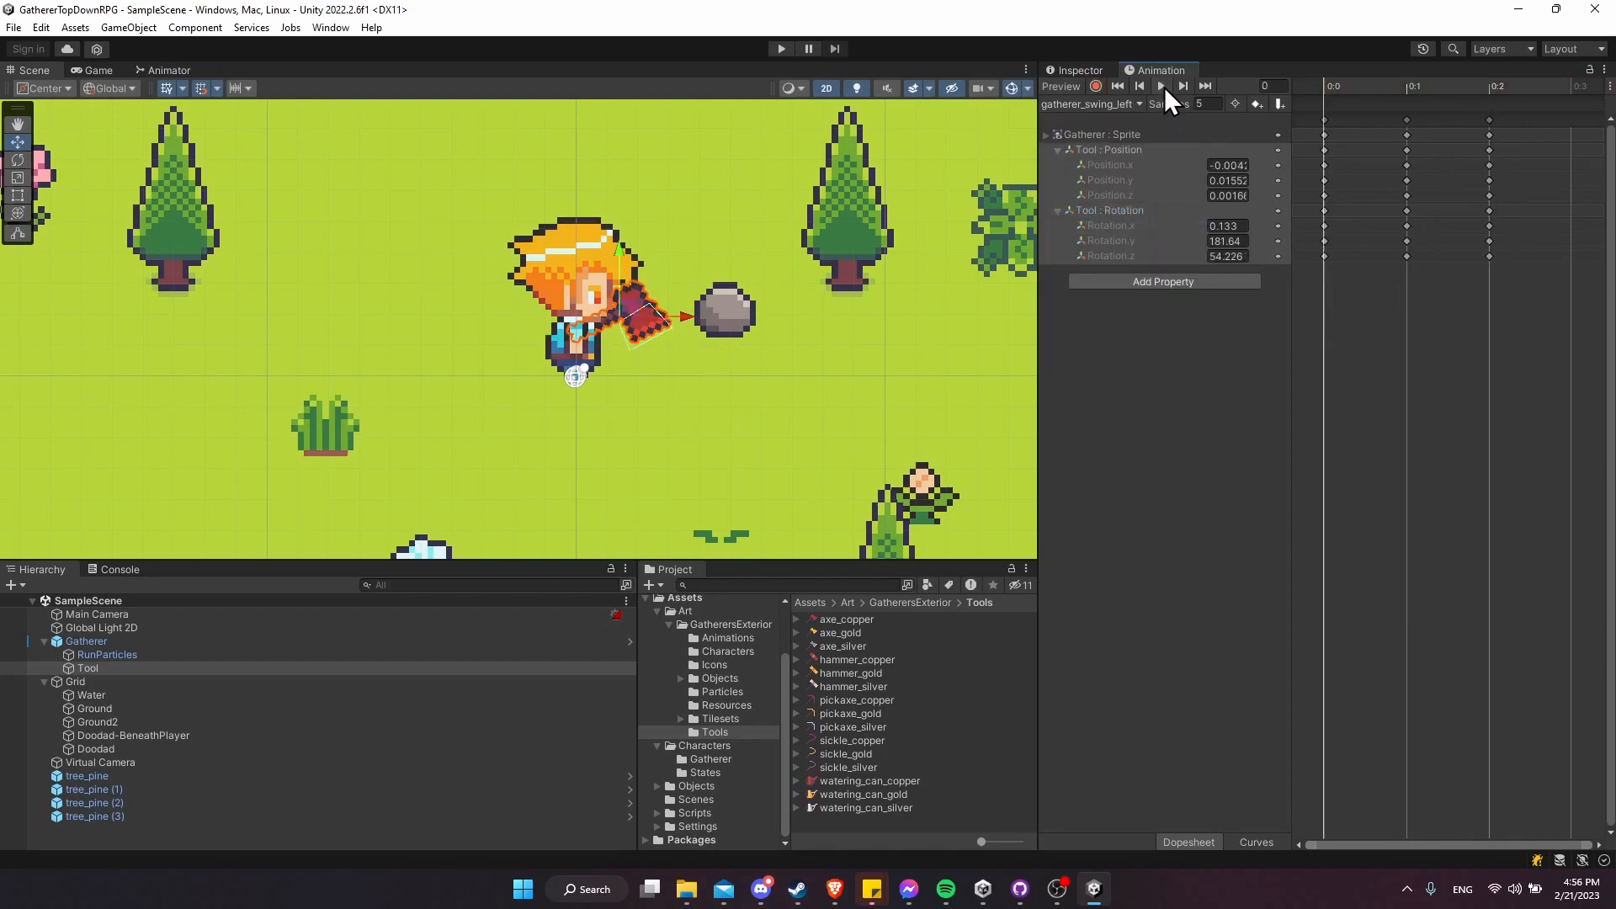
# - Play the gatherer_swing_left clip and the gatherer_swing_right clip to review the tool's alignment in both swings
pyautogui.click(1165, 84)
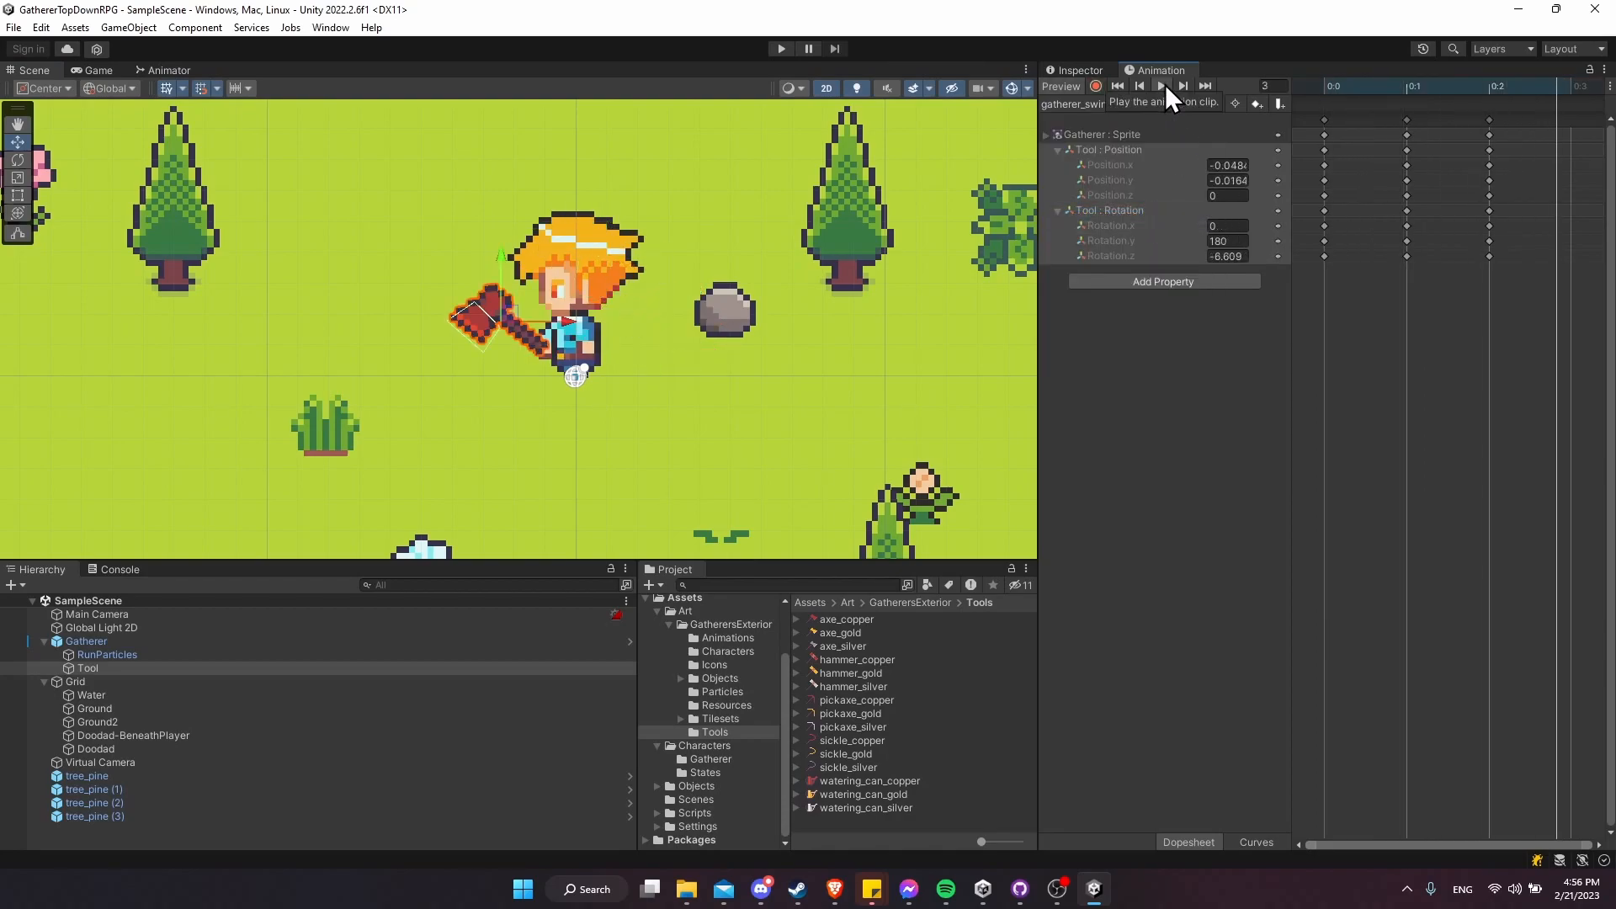
pyautogui.click(1136, 101)
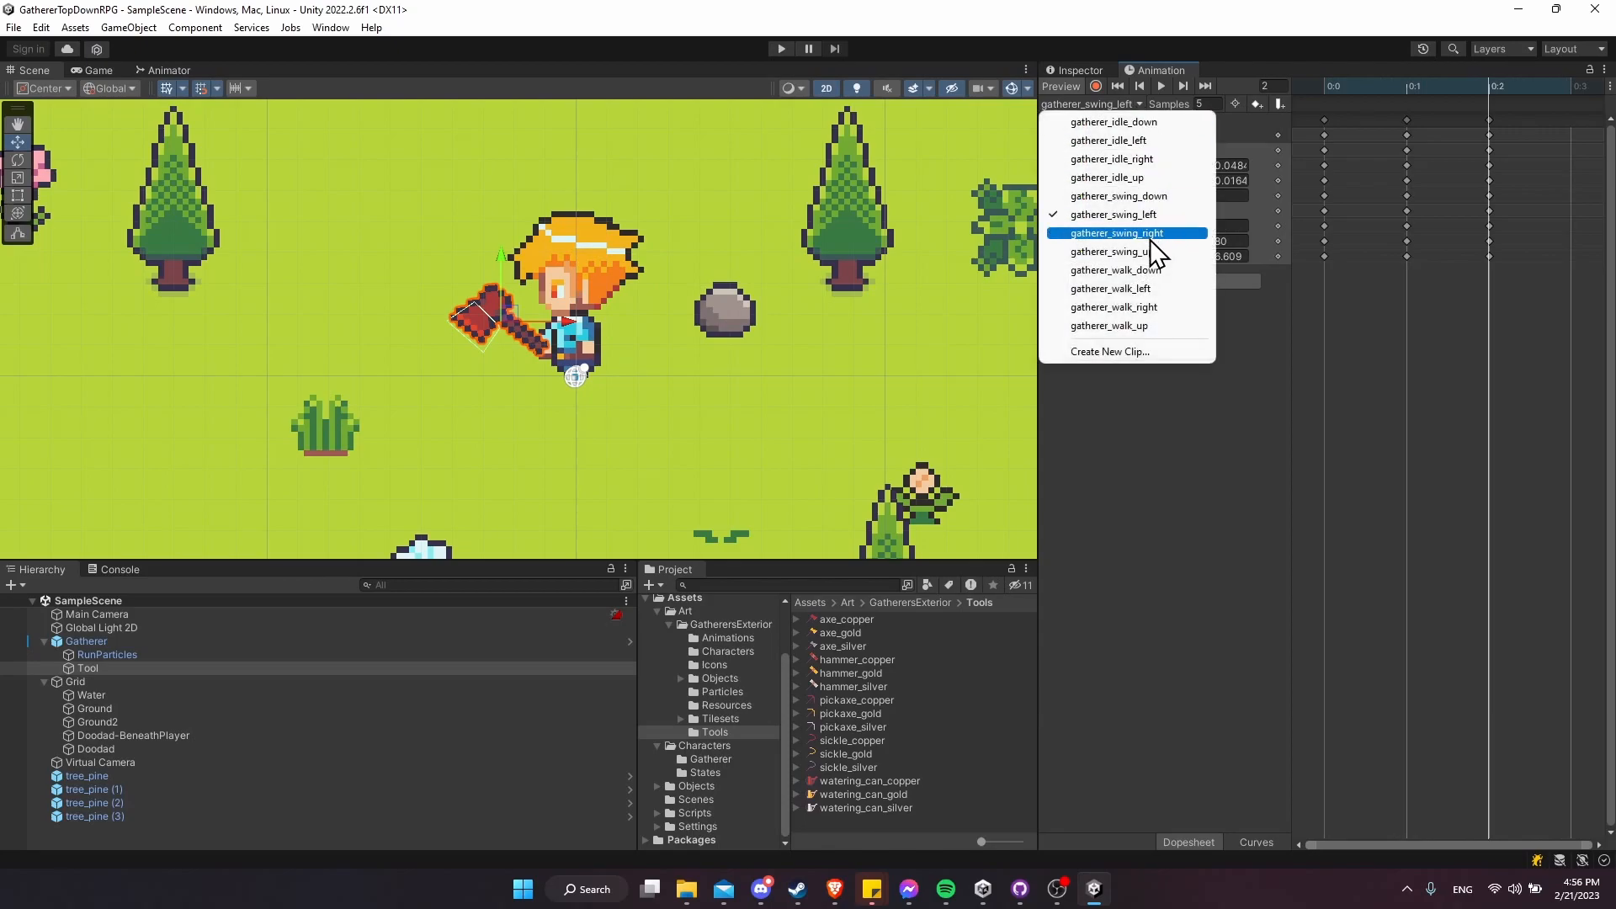
pyautogui.click(1150, 239)
pyautogui.click(1163, 85)
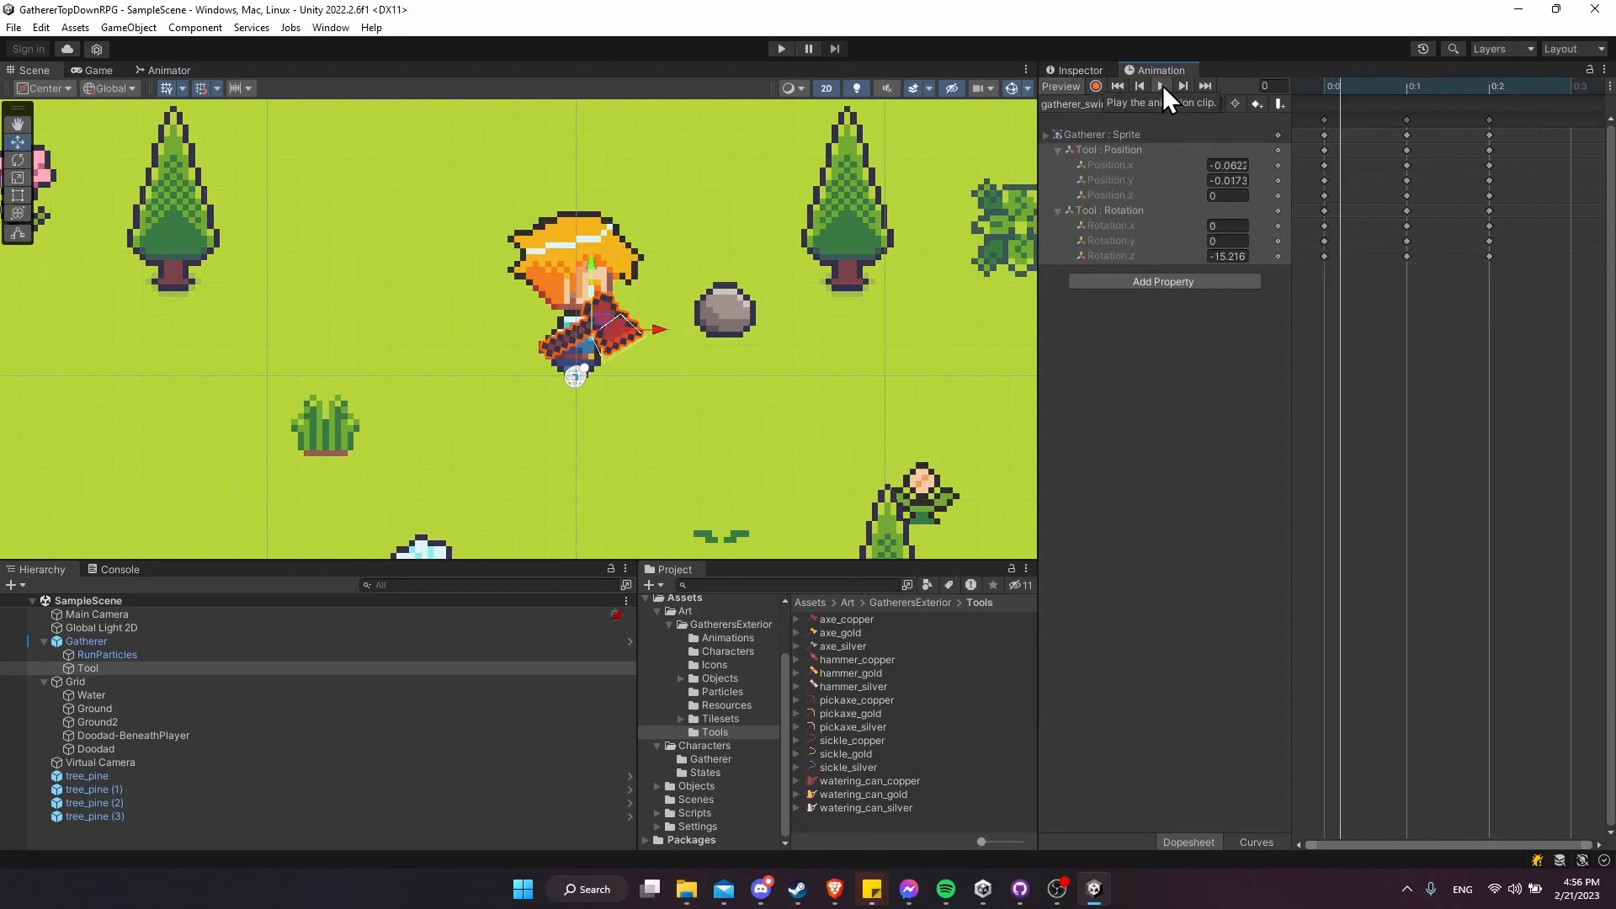
pyautogui.scroll(-6, 731, 363)
pyautogui.moveTo(750, 357); pyautogui.dragTo(665, 368, button='middle')
pyautogui.click(1266, 315)
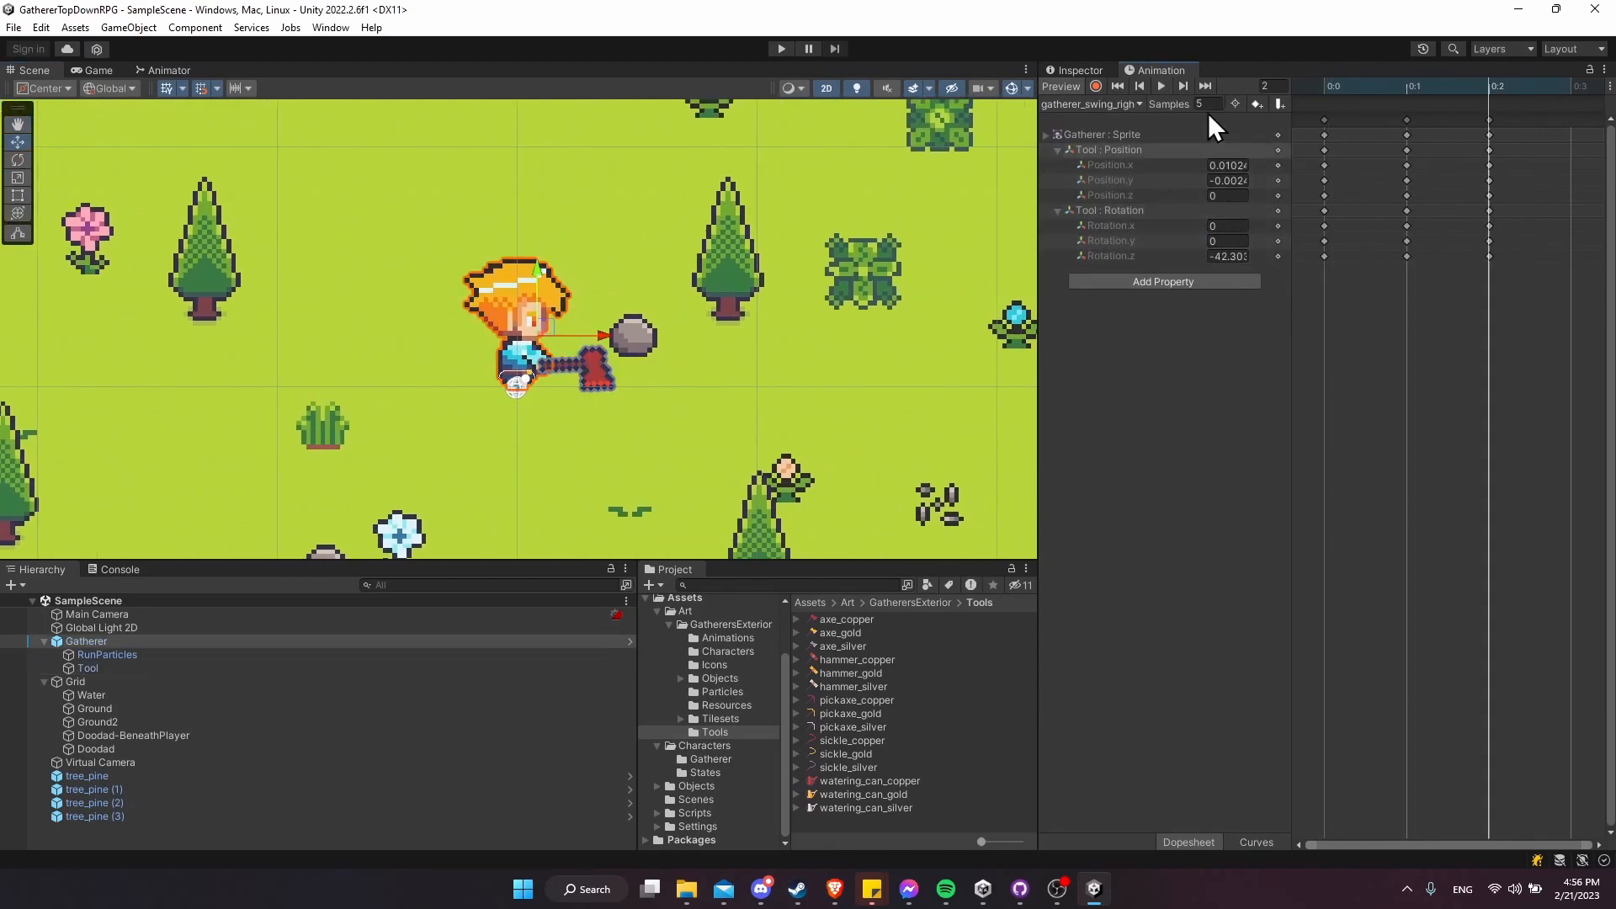
# - Switch to the gatherer_walk_up clip and turn on keyframe recording
pyautogui.click(1128, 104)
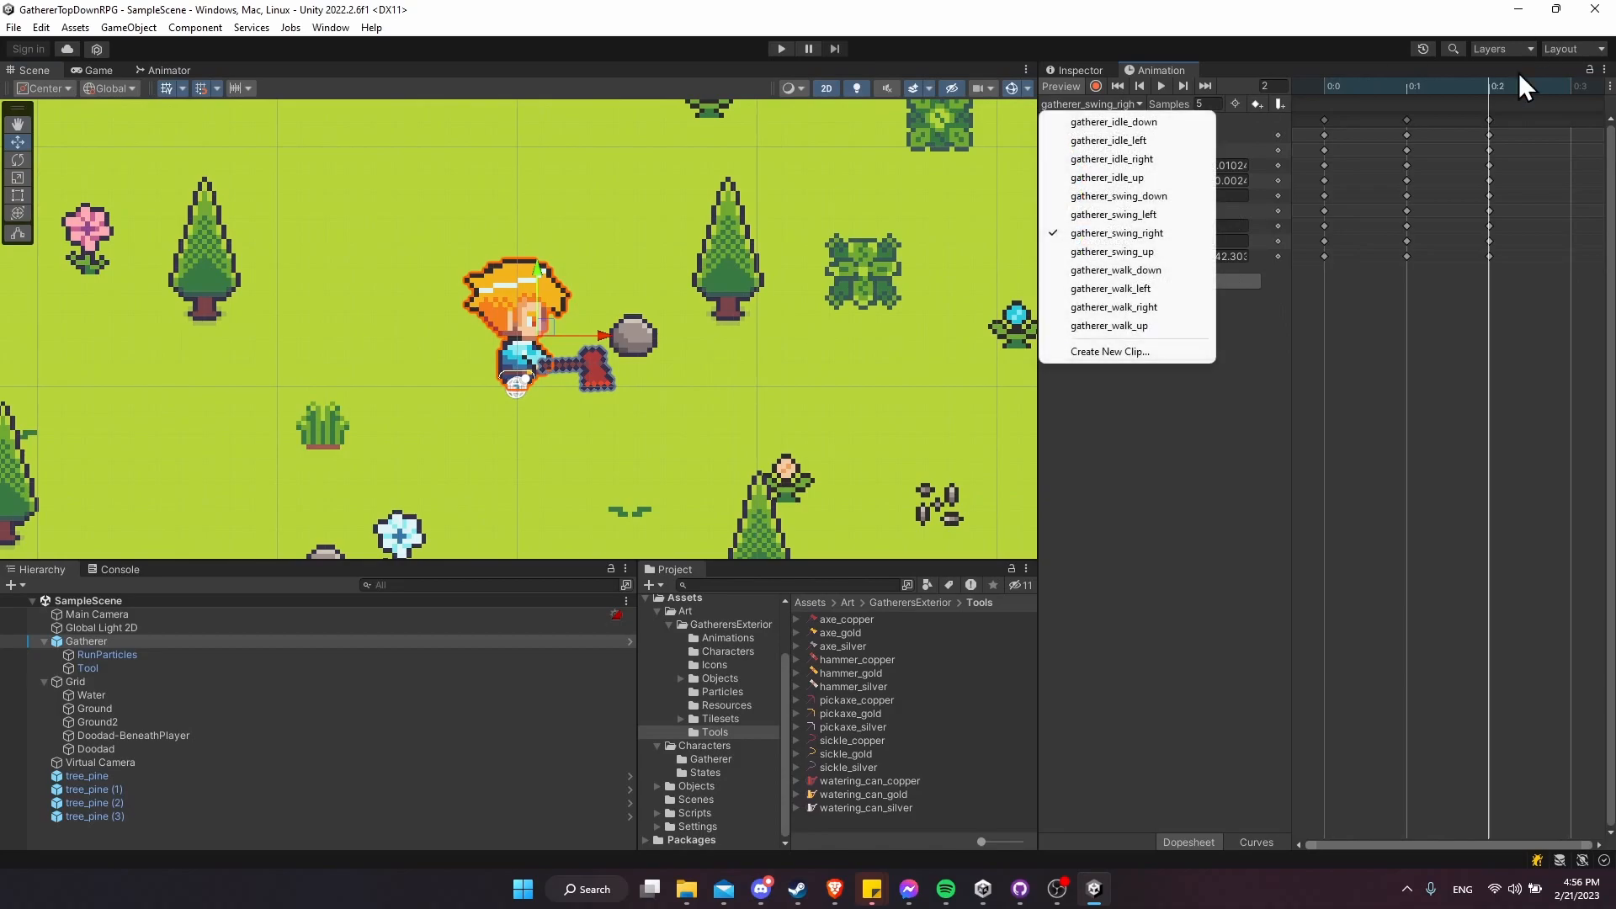
pyautogui.click(1128, 289)
pyautogui.click(1112, 104)
pyautogui.click(1154, 306)
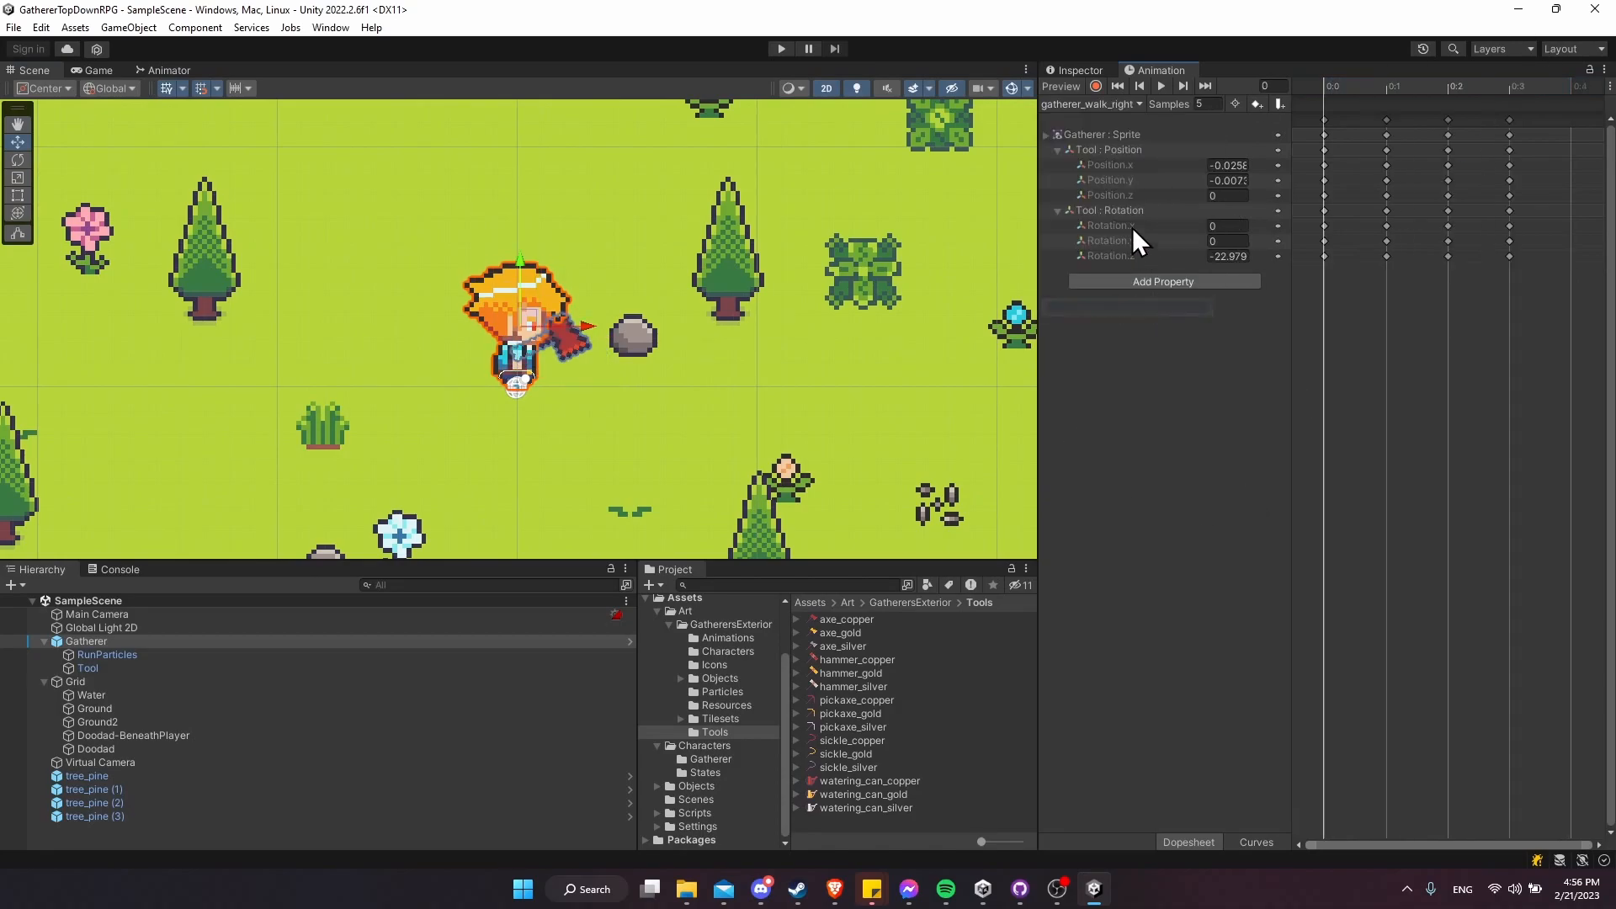
pyautogui.click(1124, 104)
pyautogui.click(1166, 321)
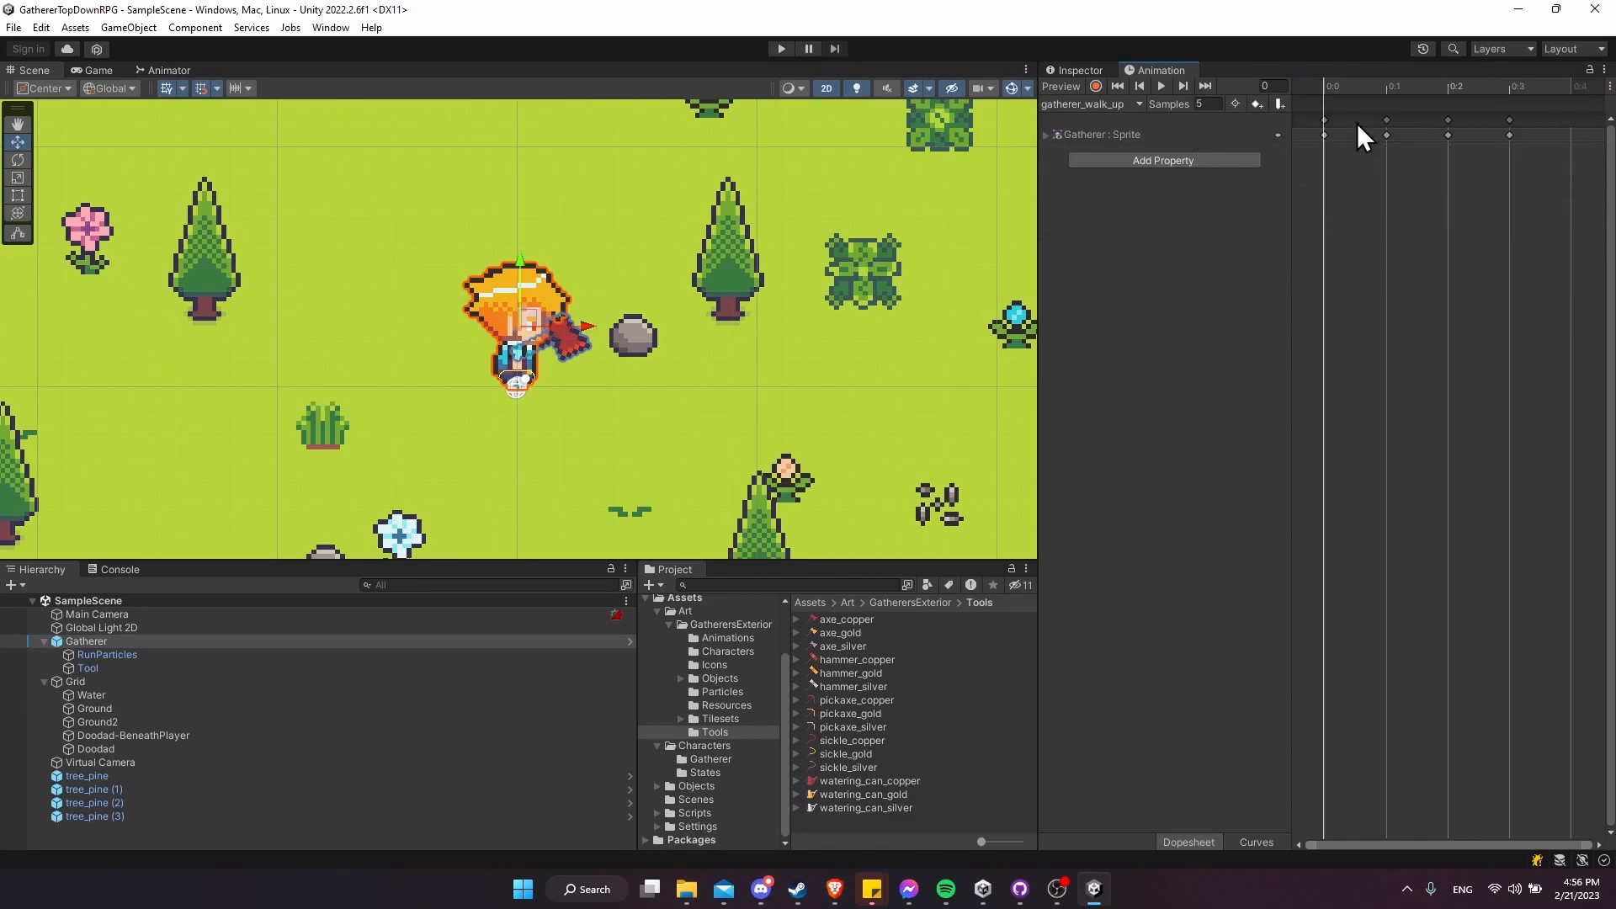
pyautogui.click(1098, 85)
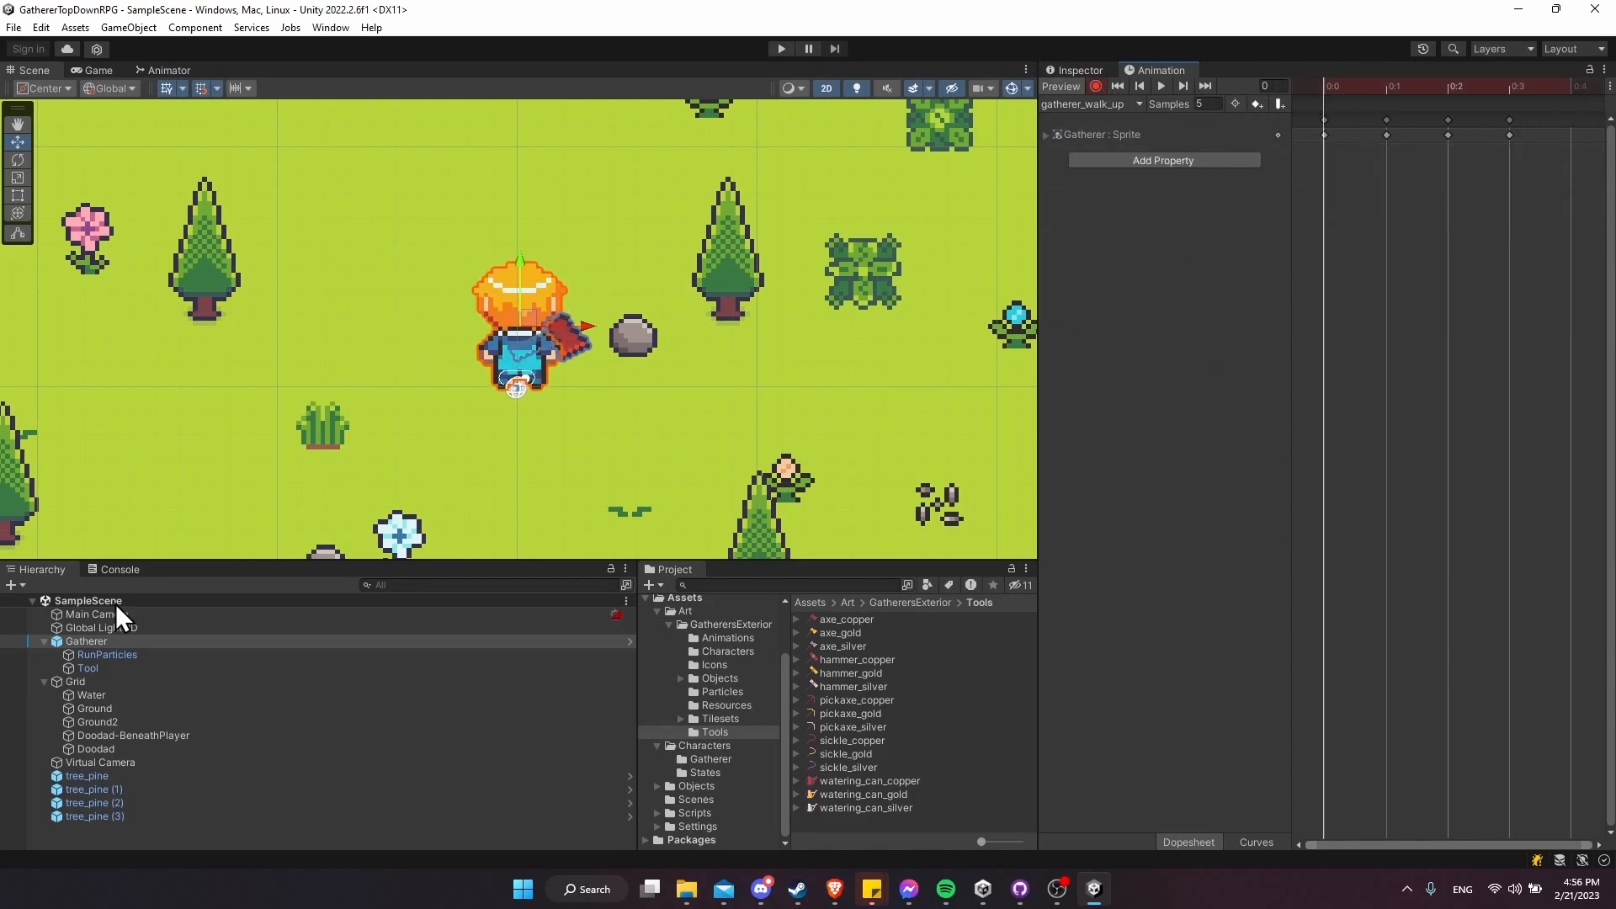
# - At frame 0, move the Tool to the character's side, set its Y rotation to 180 and rotate it to about 82 degrees on Z
pyautogui.click(87, 667)
pyautogui.scroll(3, 595, 336)
pyautogui.moveTo(579, 349); pyautogui.dragTo(641, 335)
pyautogui.press('e')
pyautogui.click(1242, 244)
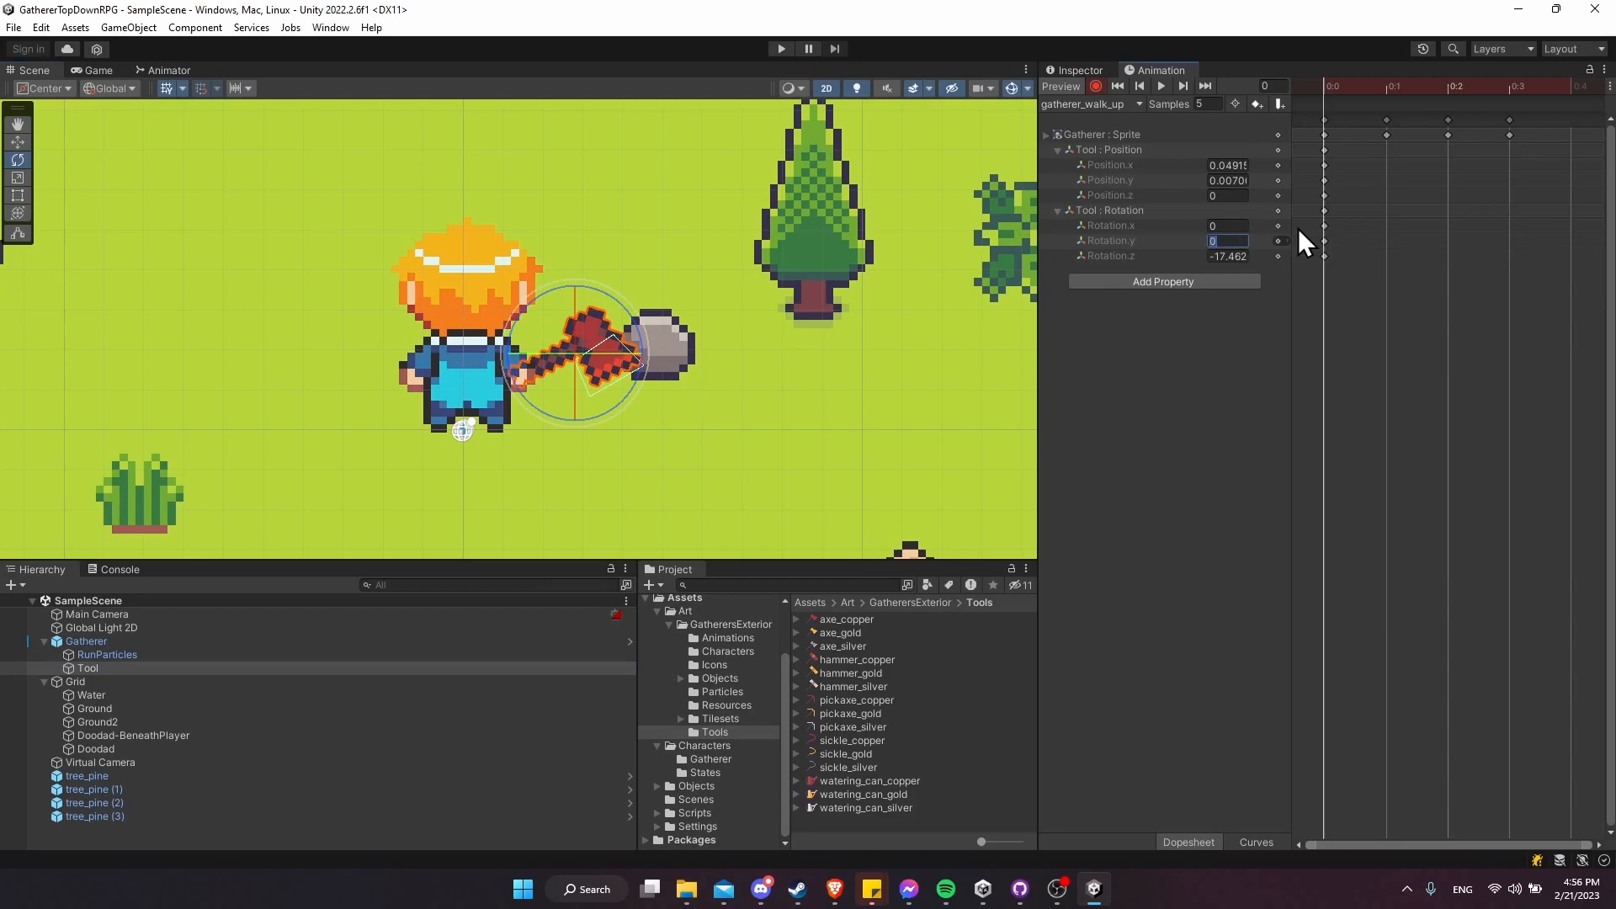
pyautogui.write('180')
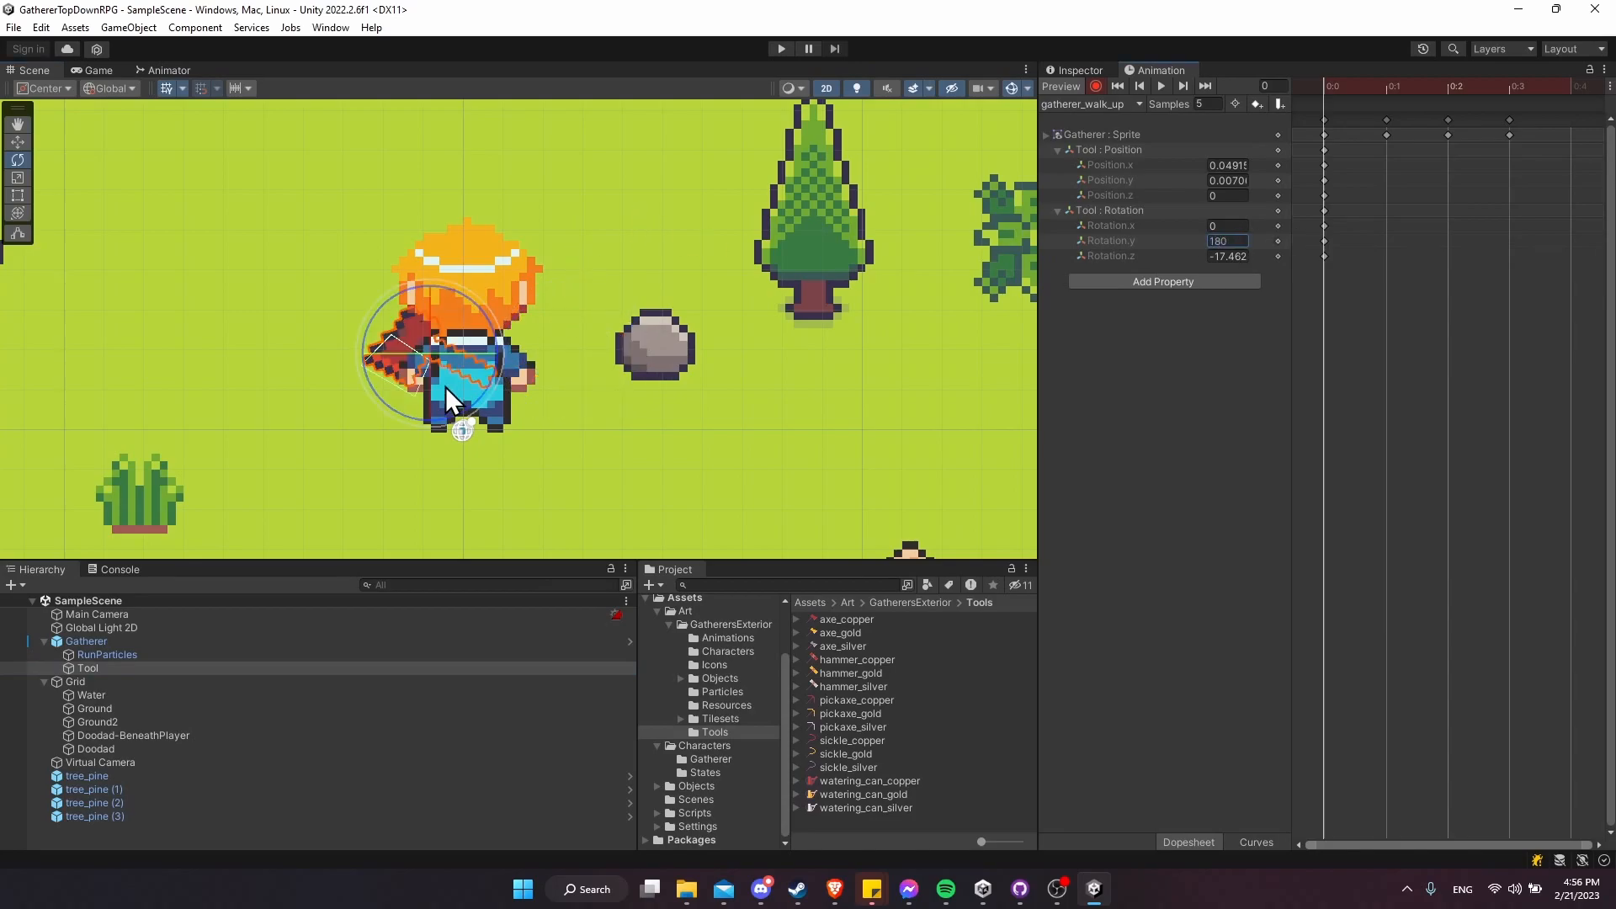
pyautogui.moveTo(485, 317); pyautogui.dragTo(575, 524)
pyautogui.press('w')
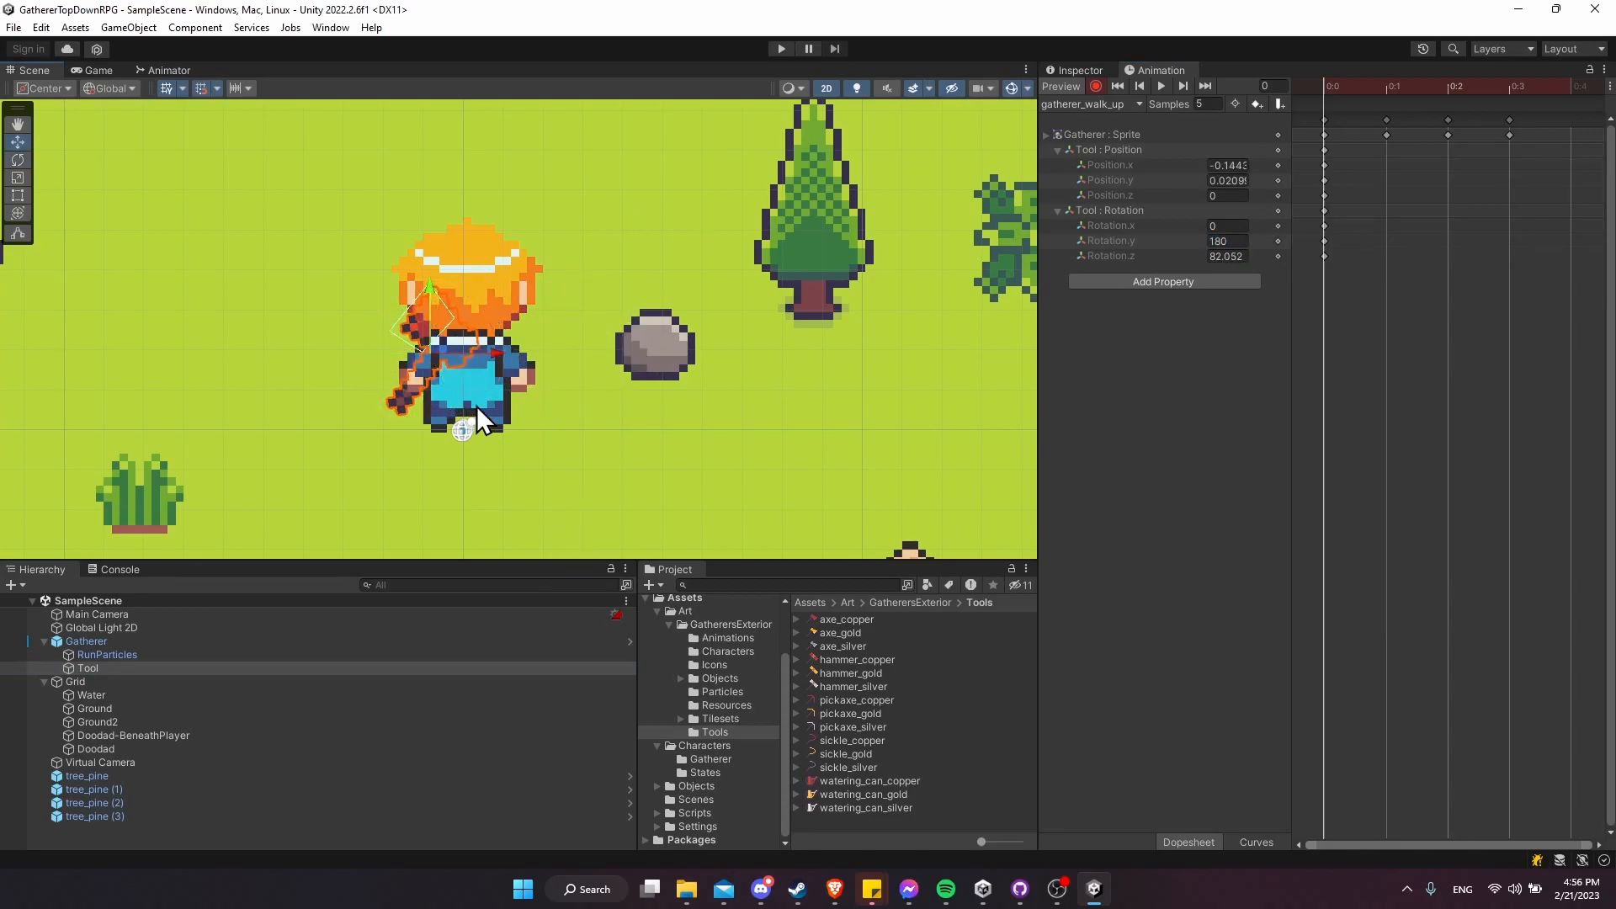
# - Fit the Tool to the character's right hand at about X 0.003, Y 0.061 and rotate it to about 90 degrees on Z
pyautogui.click(558, 362)
pyautogui.click(153, 669)
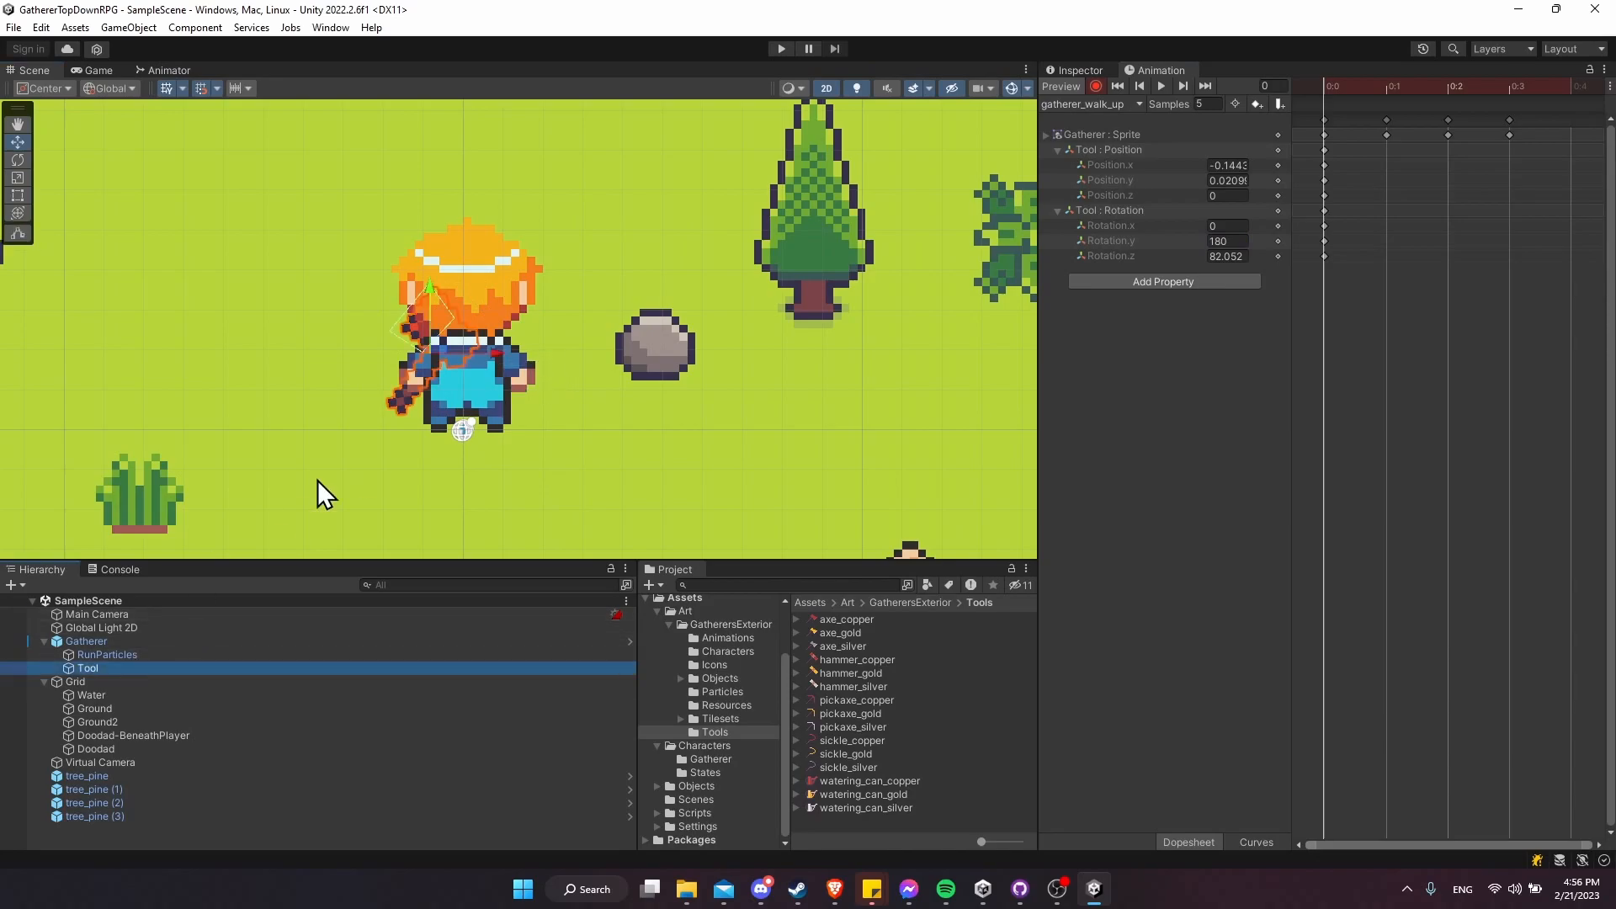
pyautogui.moveTo(434, 287); pyautogui.dragTo(624, 318)
pyautogui.press('e')
pyautogui.press('w')
pyautogui.moveTo(559, 260); pyautogui.dragTo(558, 264)
# - At frame 1, shift the Tool to about X -0.009, Y 0.079 and rotate it to about 97 degrees on Z to follow the hand
pyautogui.click(1396, 85)
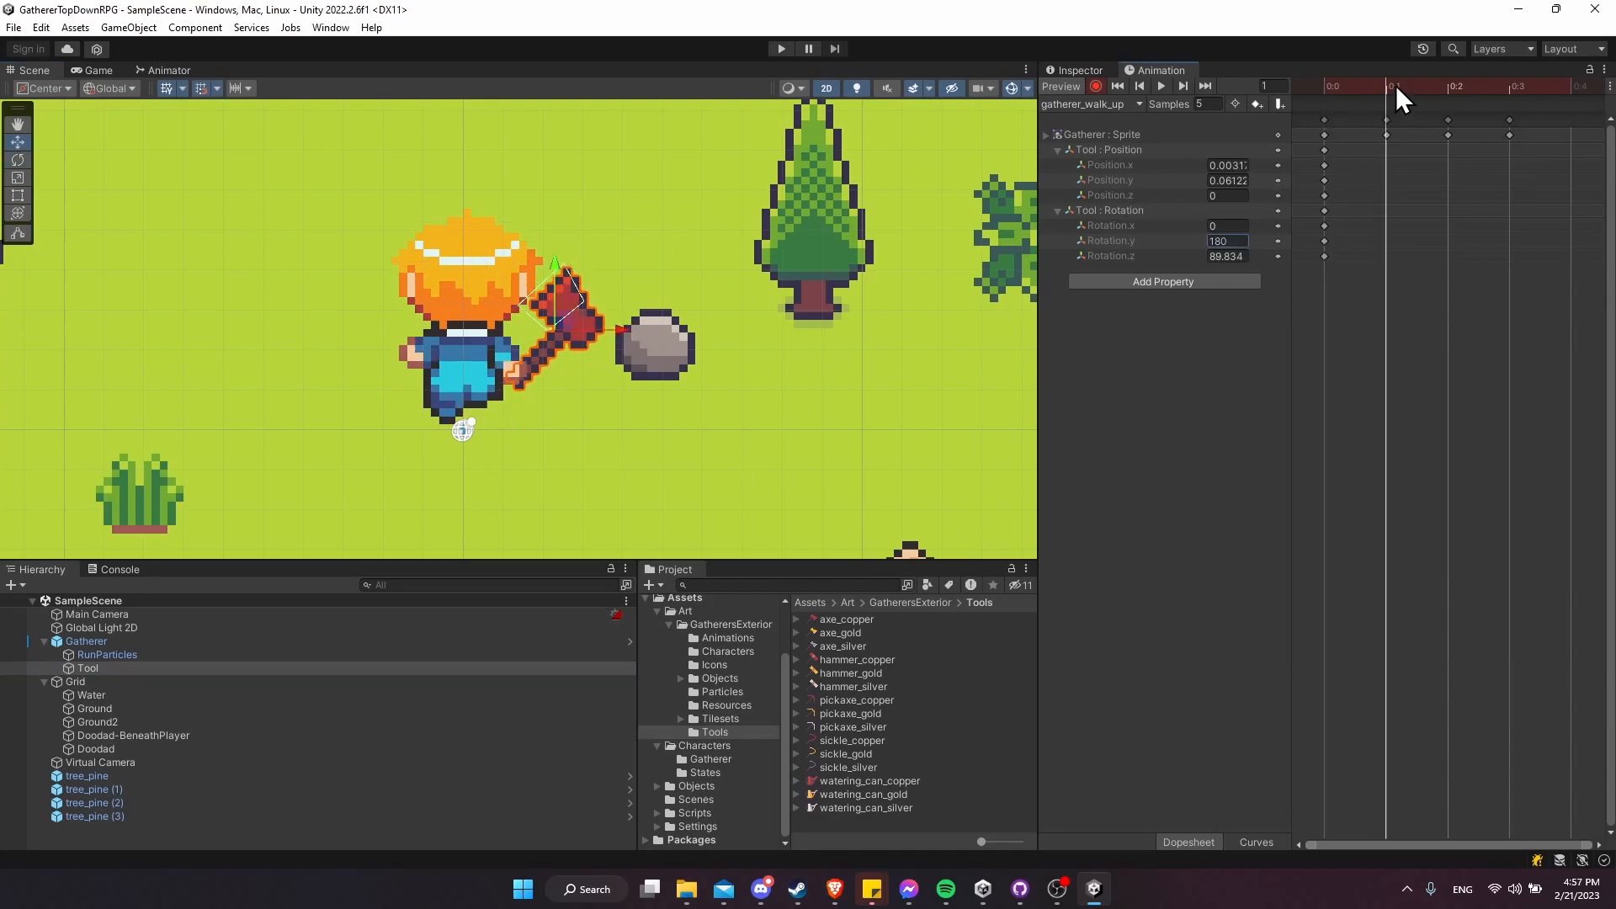
pyautogui.press('e')
pyautogui.press('w')
pyautogui.moveTo(554, 269); pyautogui.dragTo(557, 261)
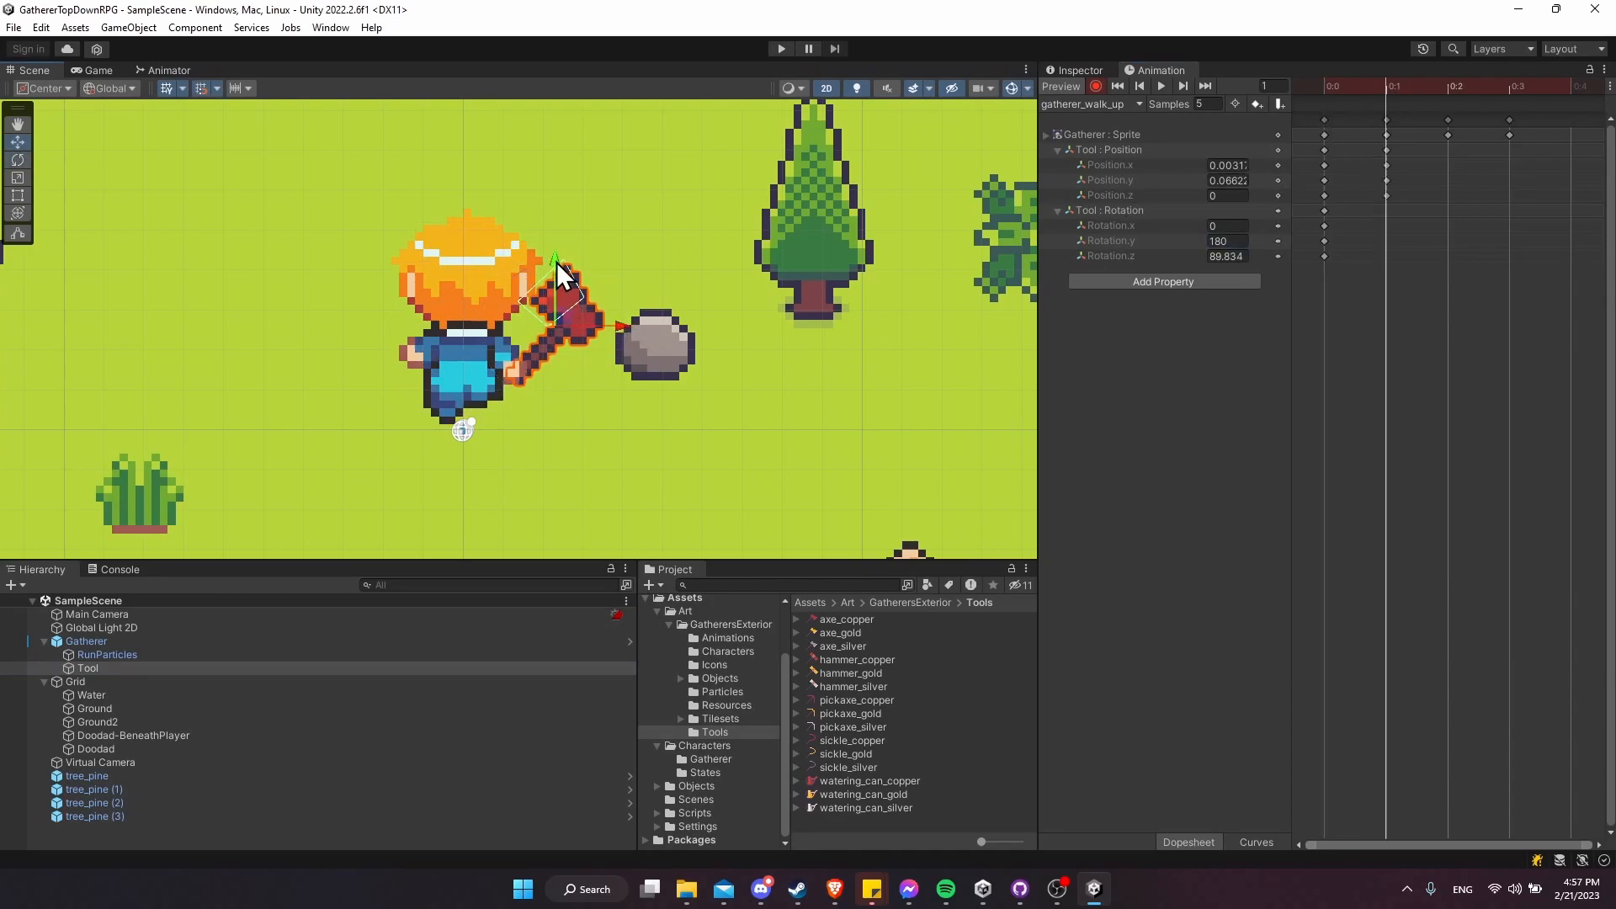
pyautogui.moveTo(619, 327); pyautogui.dragTo(623, 321)
pyautogui.press('e')
pyautogui.press('w')
# - Copy the frame 0 Tool position and rotation keys to frame 2 of gatherer_walk_up
pyautogui.click(1449, 85)
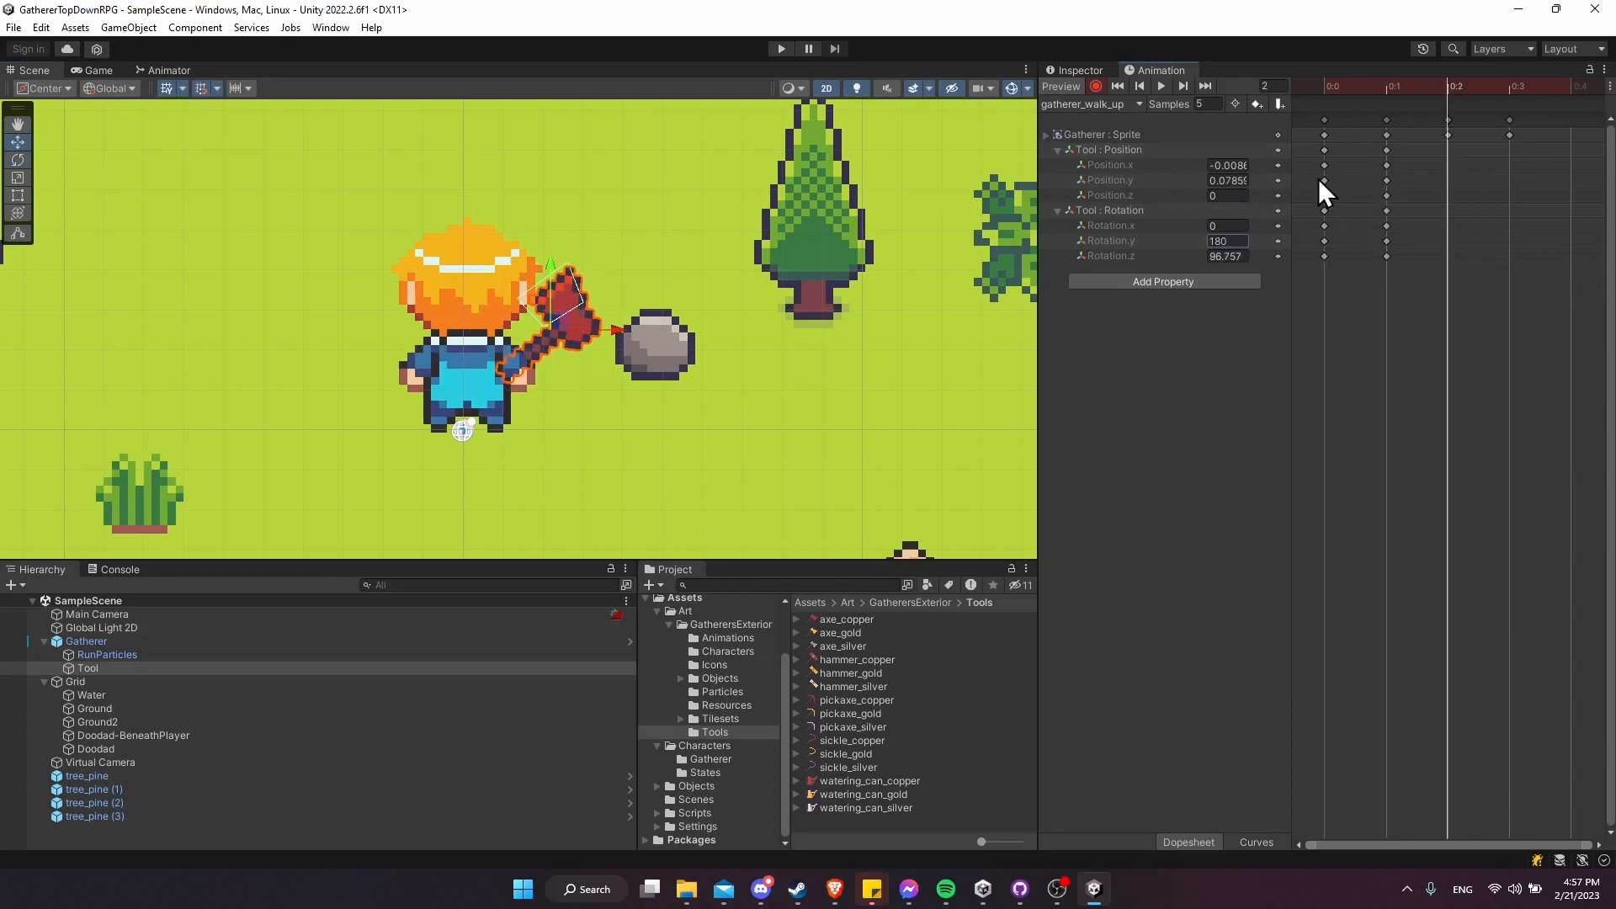
pyautogui.click(1321, 152)
pyautogui.hotkey('ctrl', 'c')
pyautogui.hotkey('ctrl', 'v')
# - At frame 3, move the Tool up to about X 0, Y 0.084 and rotate it to about 88 degrees on Z
pyautogui.click(1507, 86)
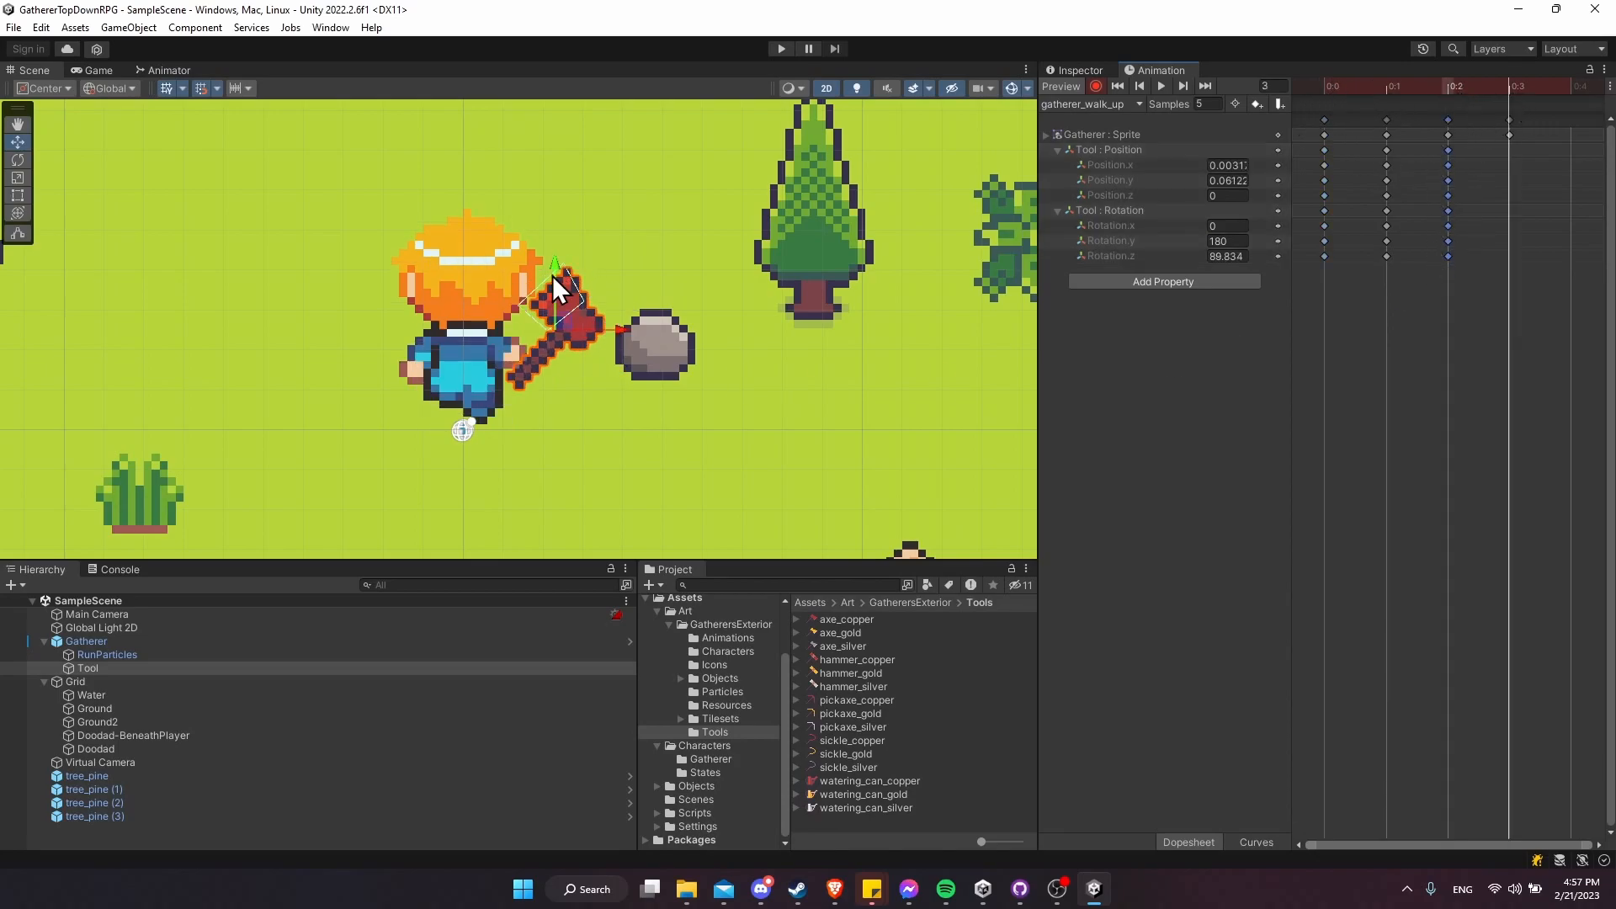
pyautogui.moveTo(553, 277); pyautogui.dragTo(558, 256)
pyautogui.moveTo(625, 315); pyautogui.dragTo(613, 271)
pyautogui.press('e')
pyautogui.press('w')
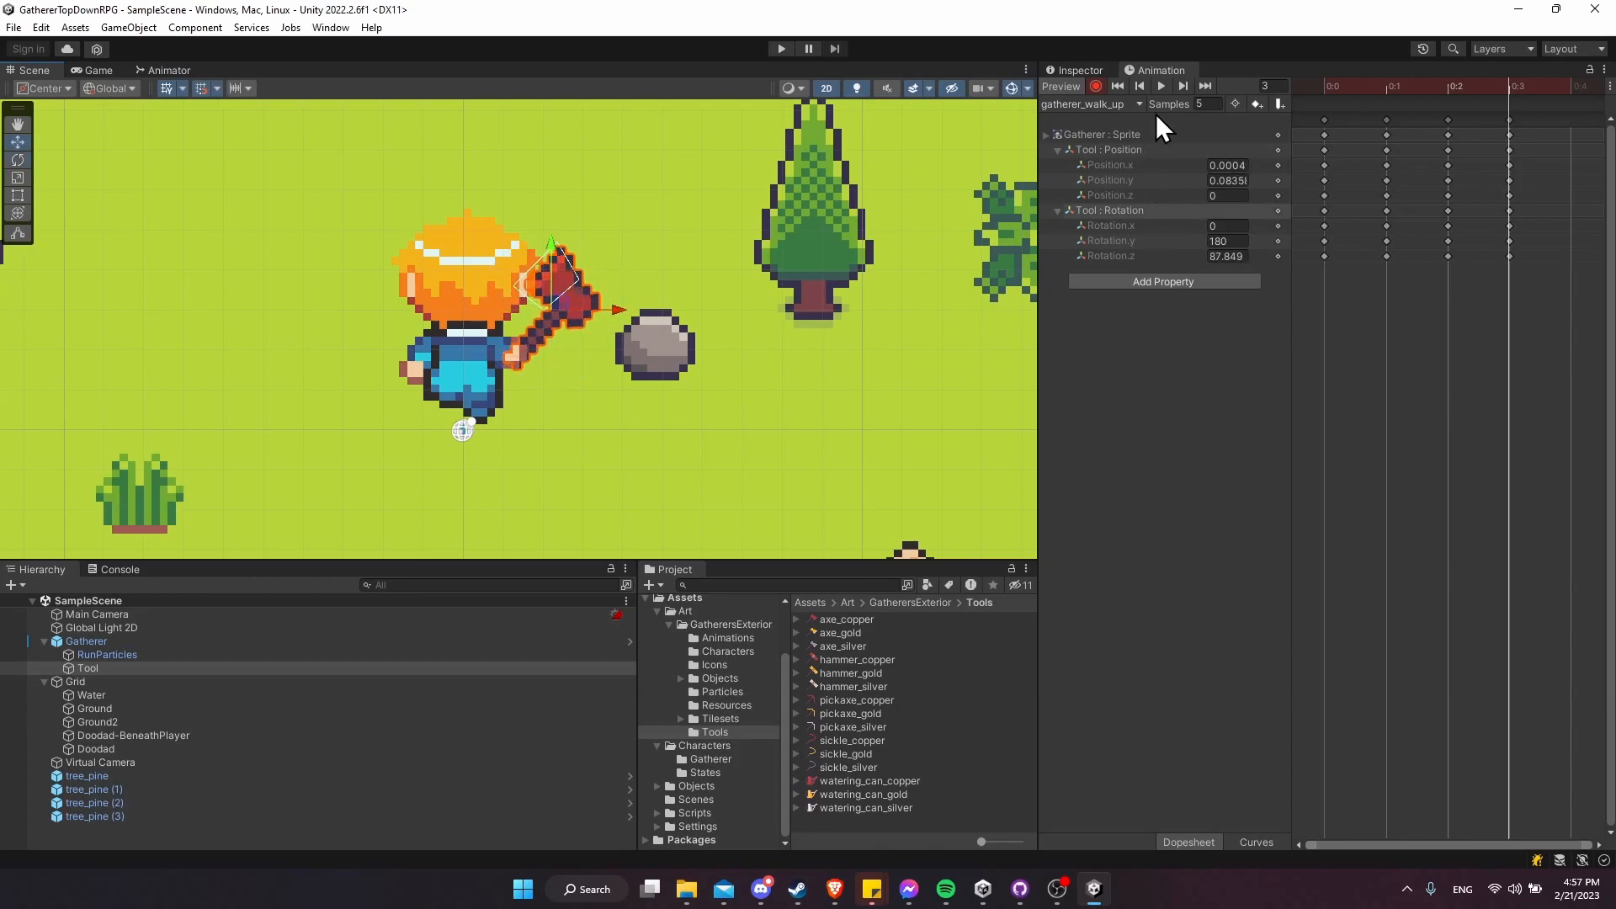
# - Set the tangents of all Tool keys in gatherer_walk_up to Constant and play the clip to check it
pyautogui.click(1160, 85)
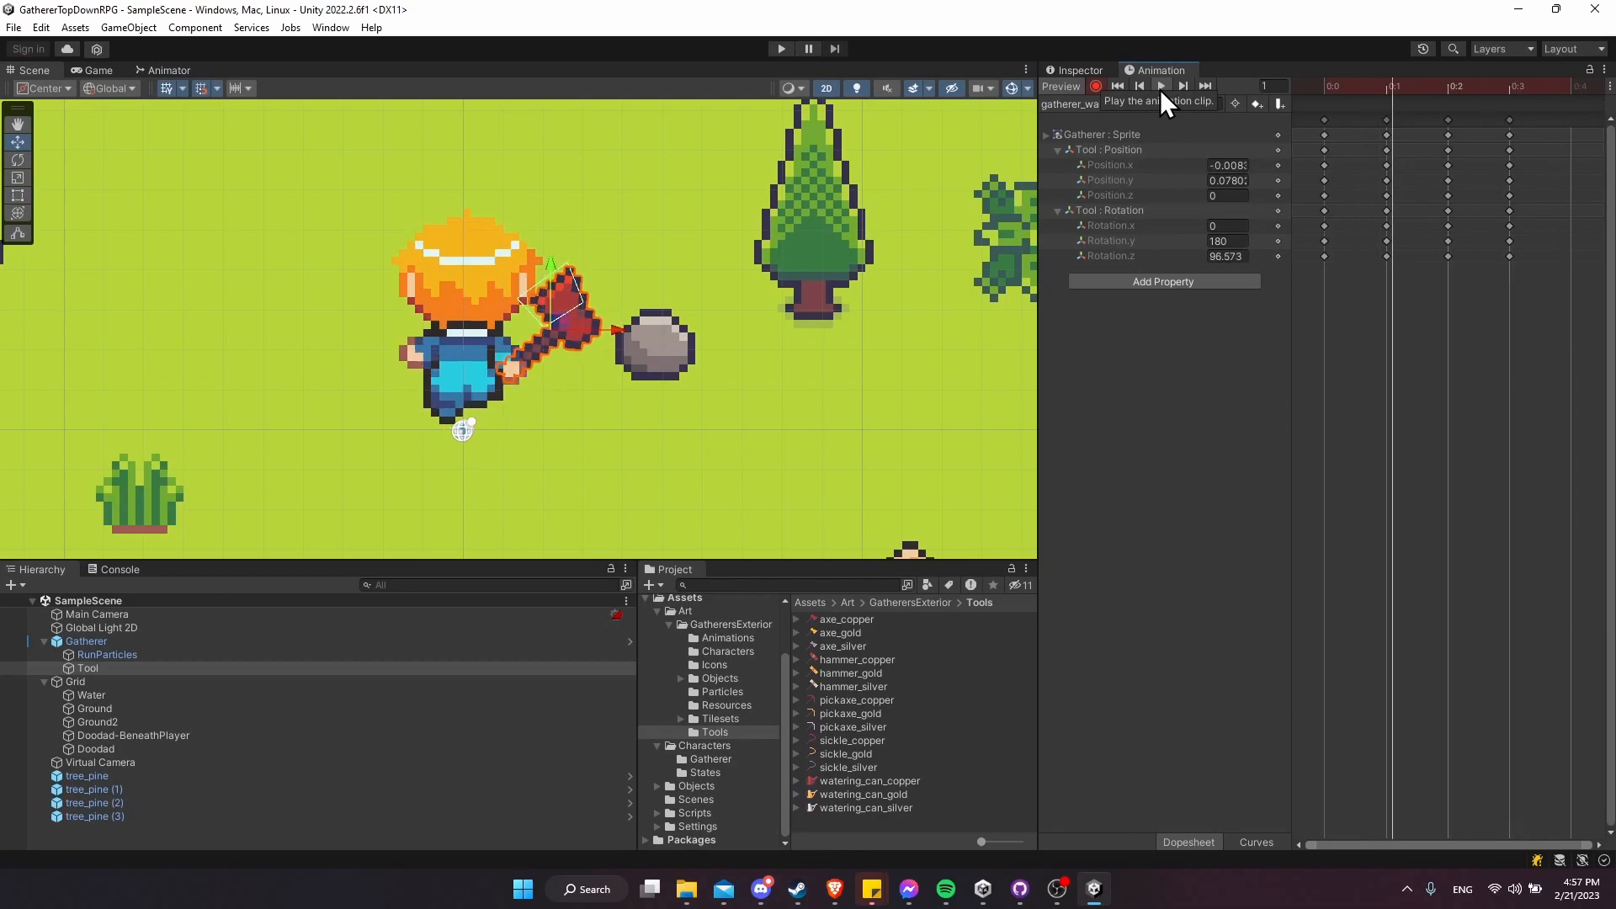
pyautogui.moveTo(1533, 255); pyautogui.dragTo(1254, 139)
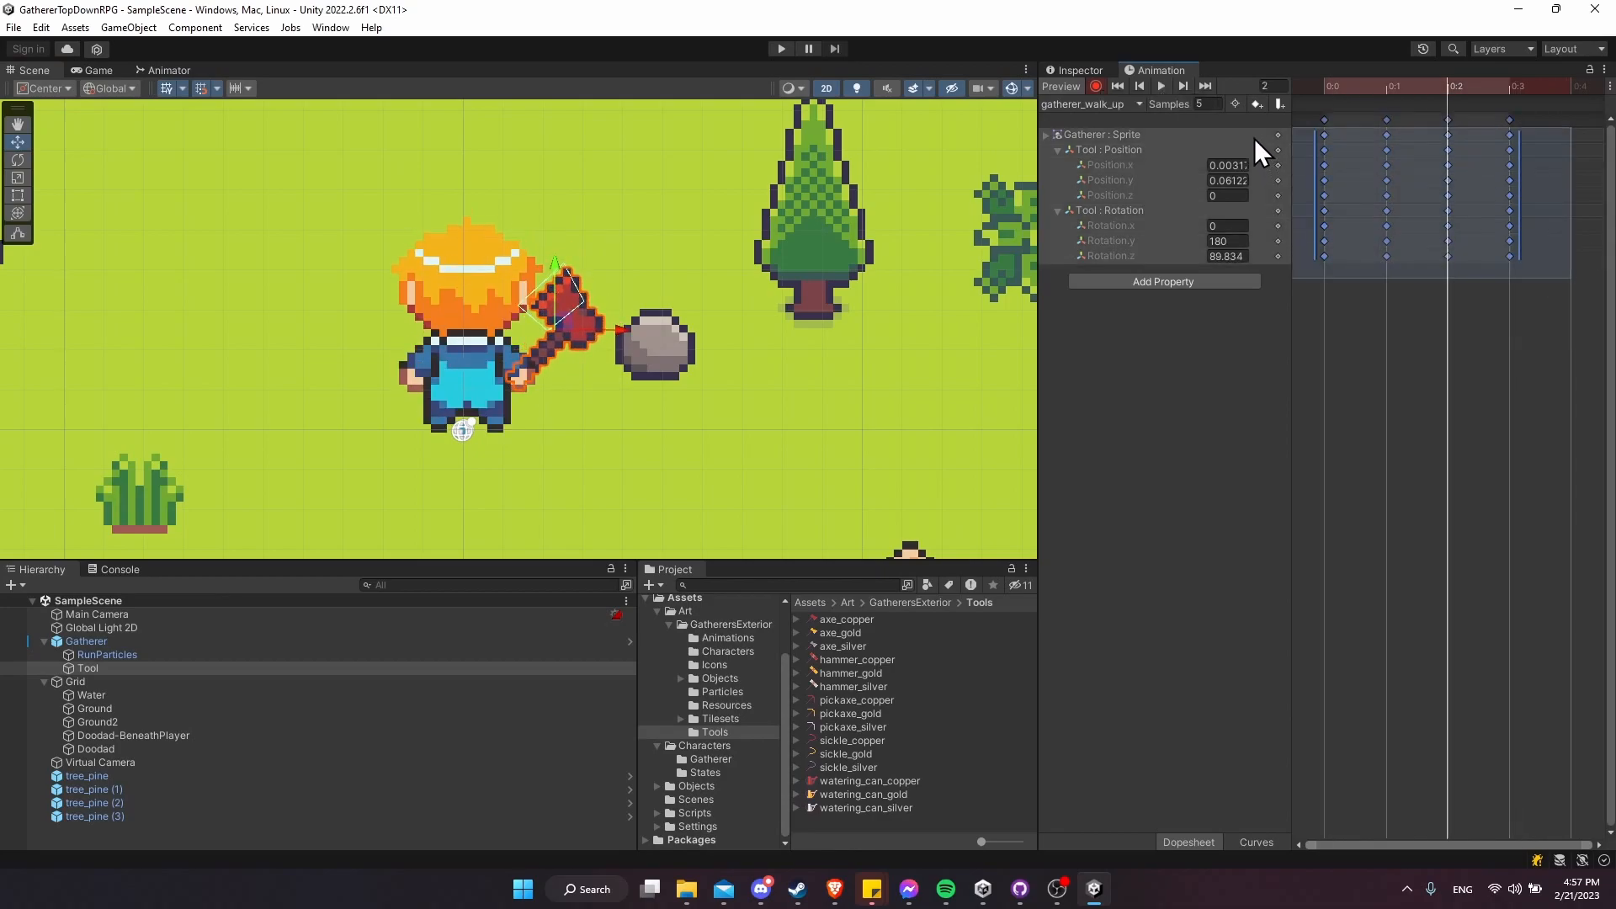
pyautogui.rightClick(1357, 148)
pyautogui.moveTo(1423, 343)
pyautogui.click(1316, 379)
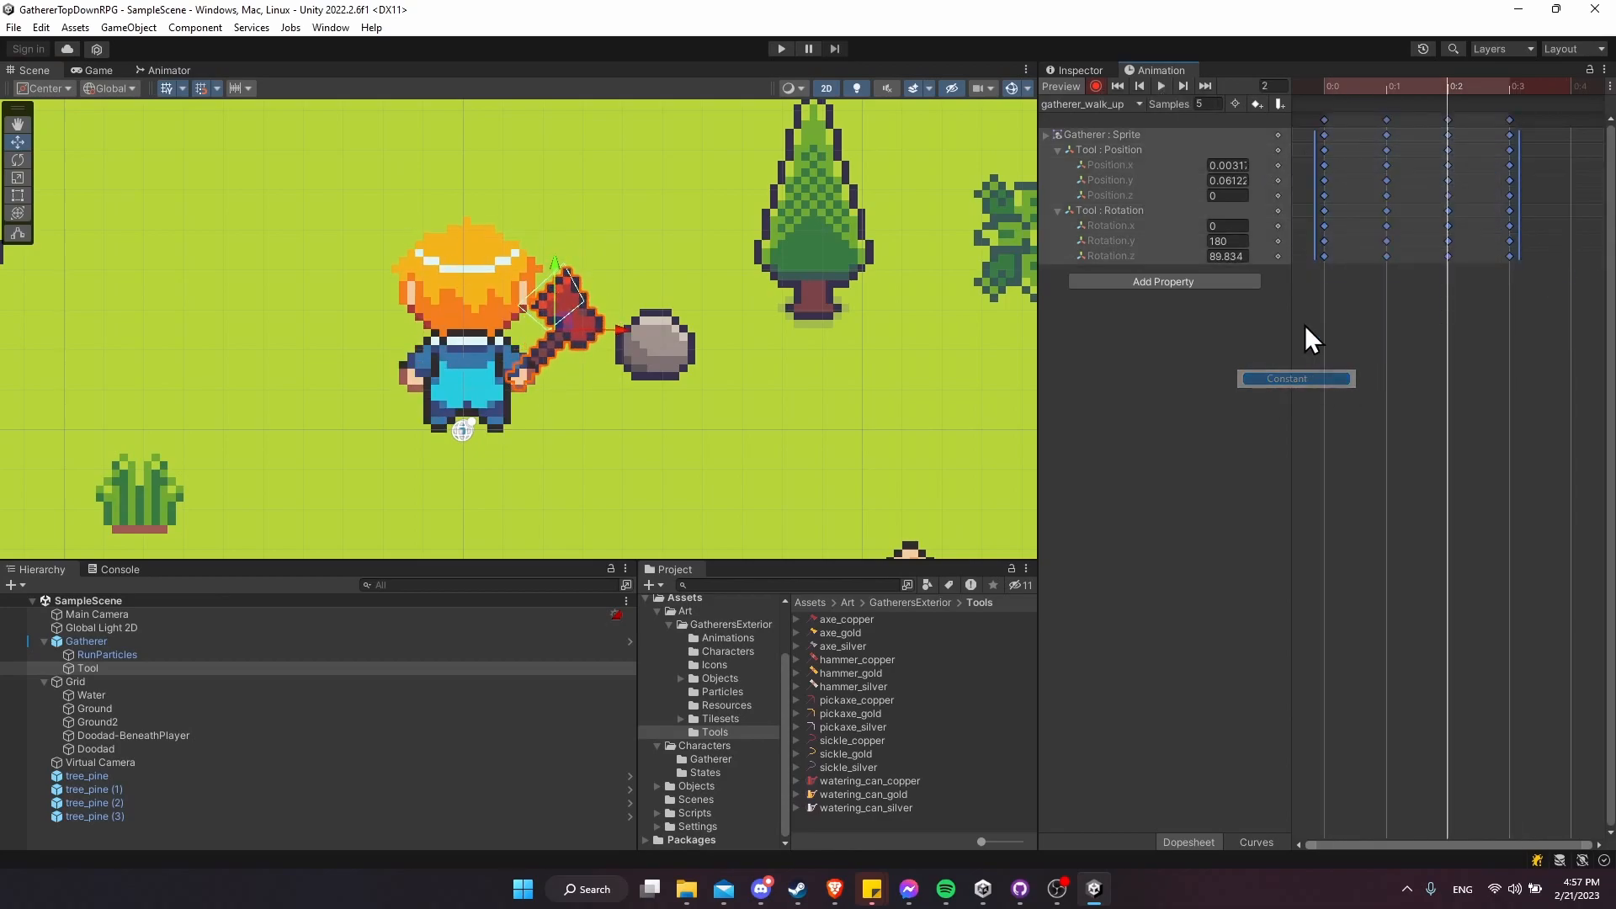
pyautogui.scroll(-2, 765, 410)
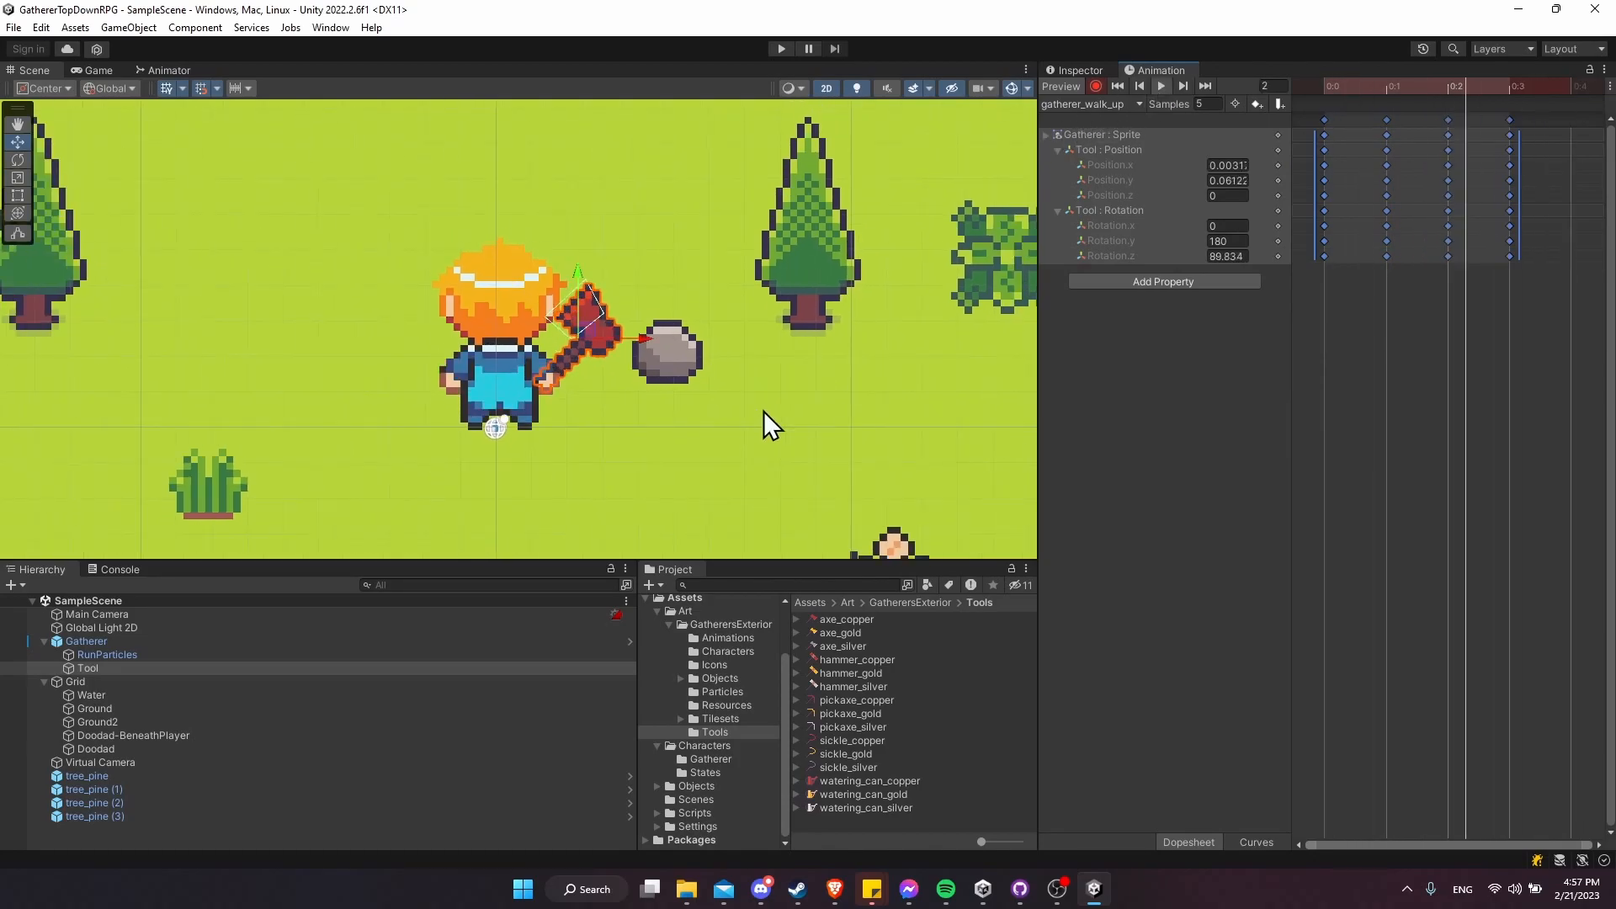
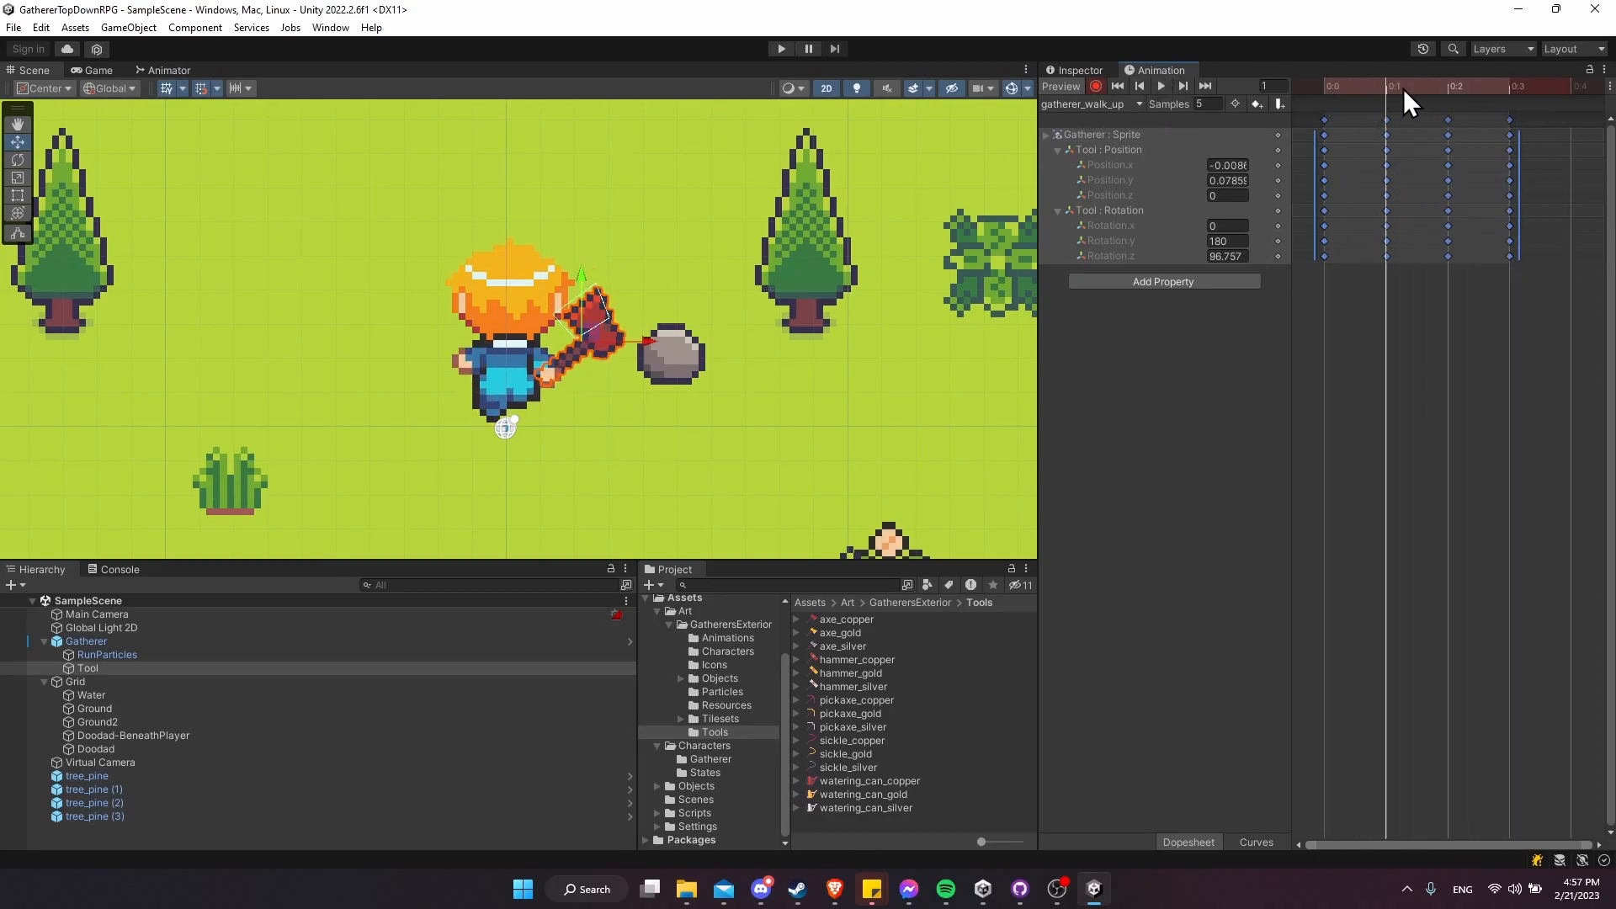
# - Set the Tool's Z rotation to 90 at frames 0 and 2 of gatherer_walk_up and play the clip
pyautogui.click(1372, 86)
pyautogui.click(1335, 91)
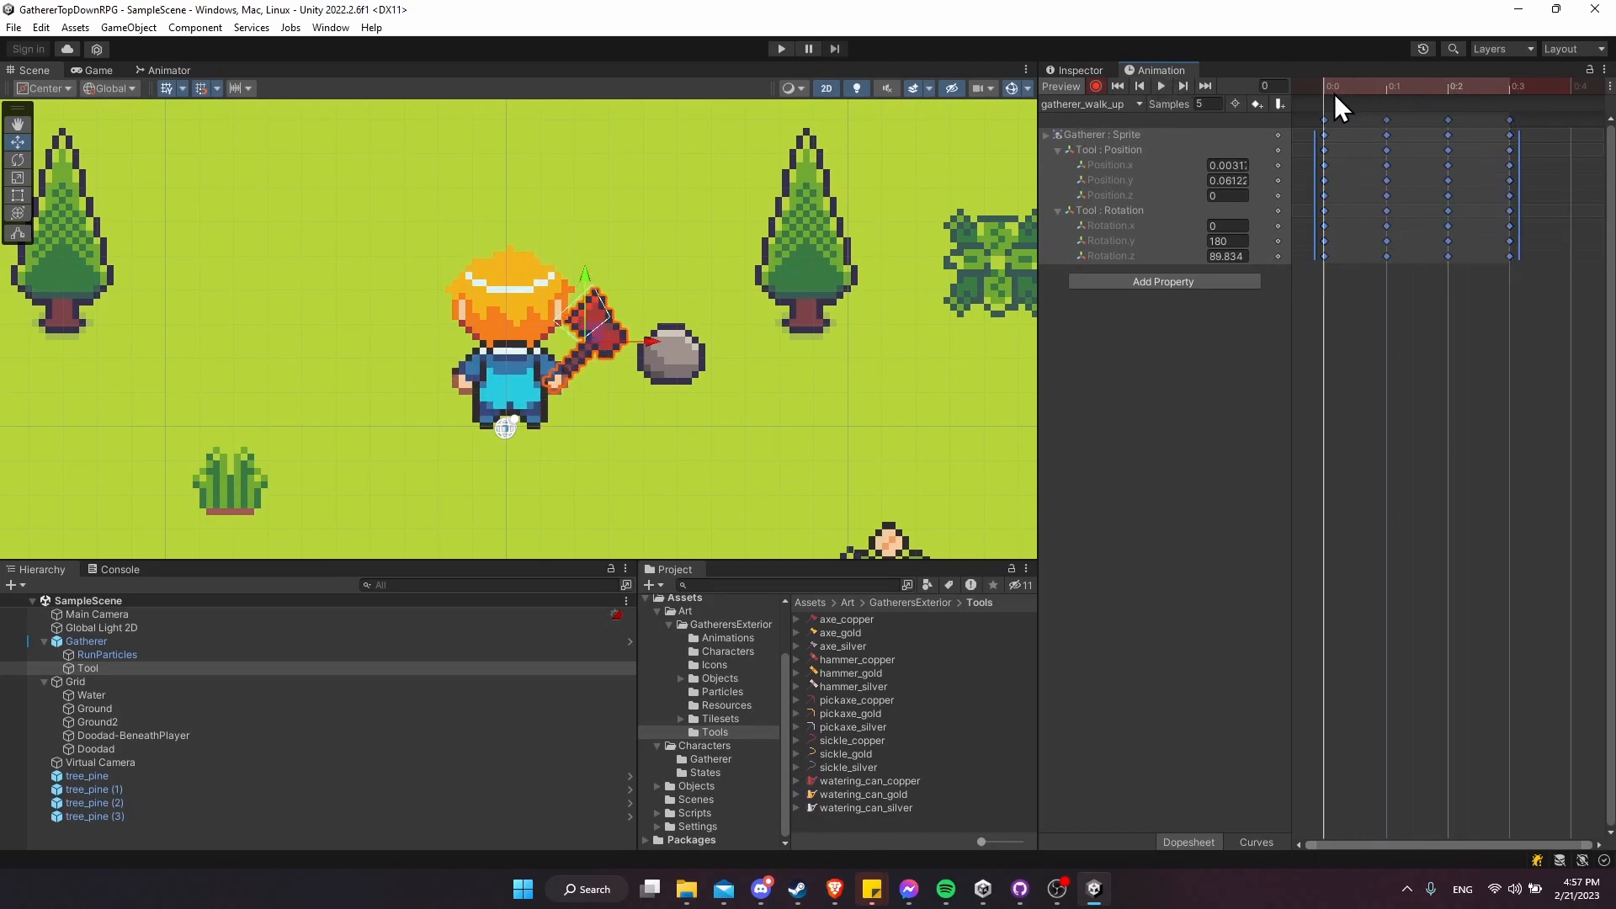
pyautogui.click(1237, 256)
pyautogui.write('90')
pyautogui.click(1403, 336)
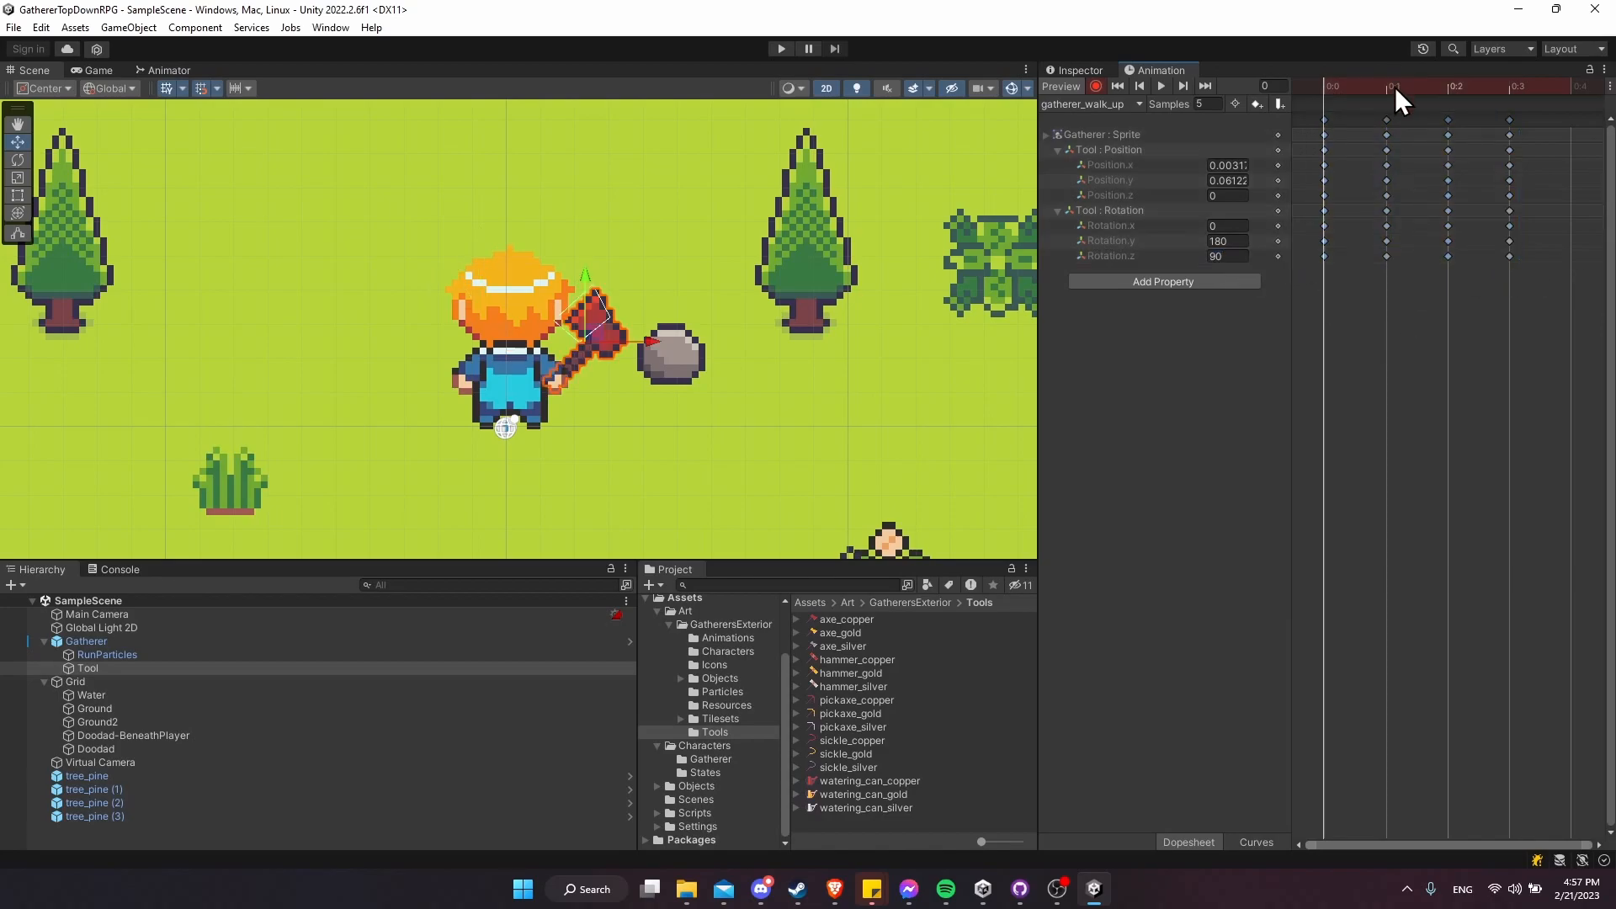
pyautogui.click(1396, 85)
pyautogui.click(1455, 89)
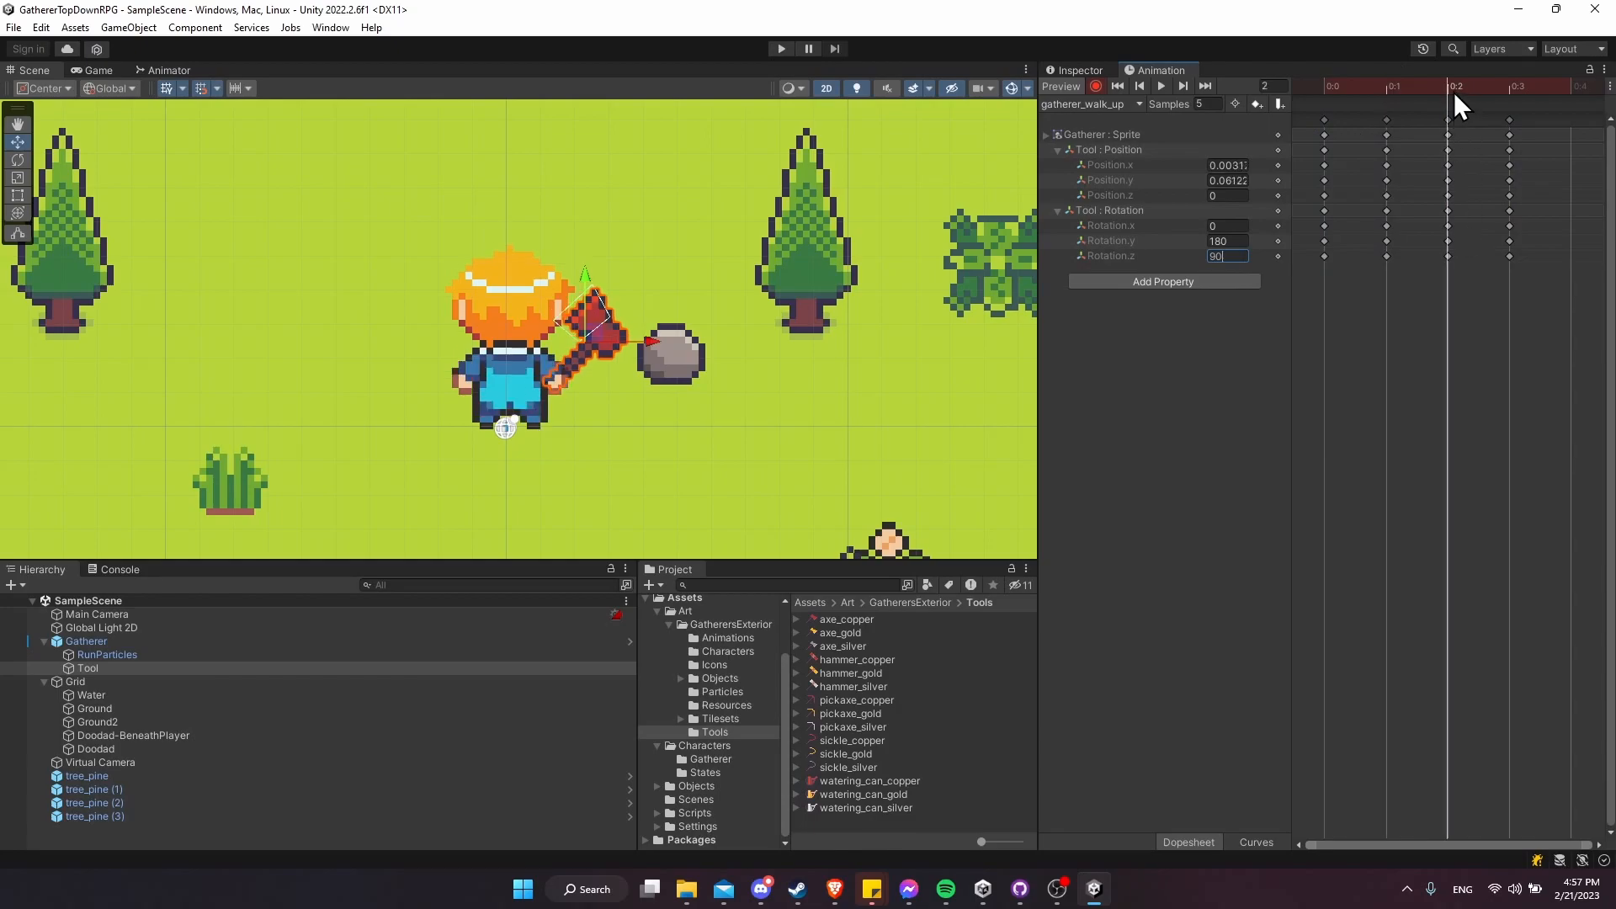
pyautogui.click(1161, 86)
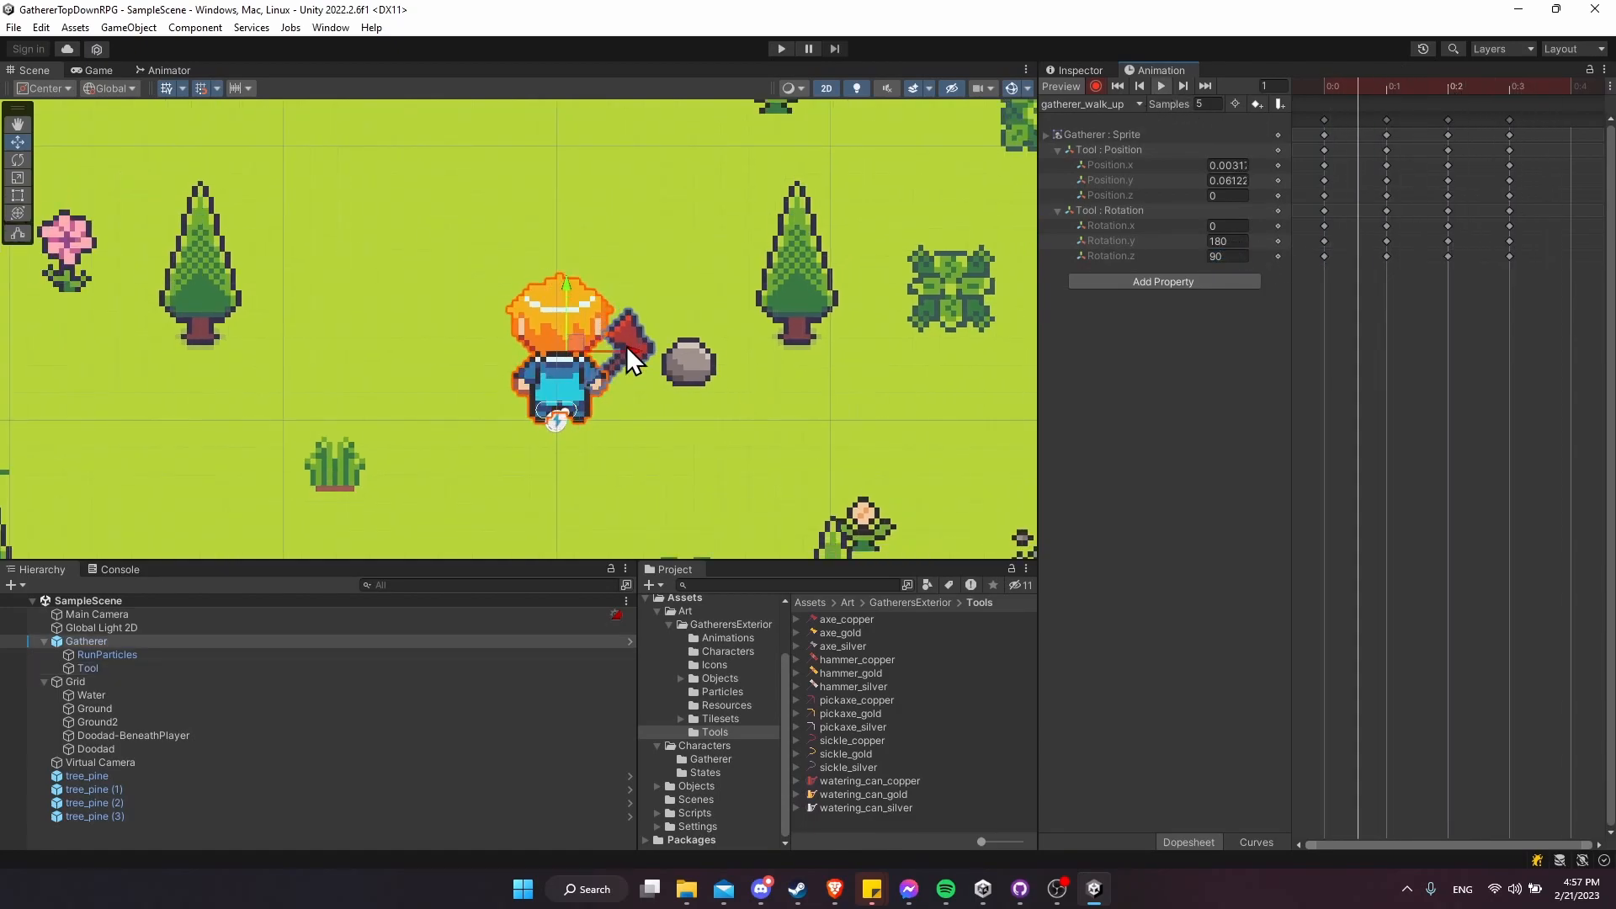
pyautogui.moveTo(622, 397); pyautogui.dragTo(697, 421, button='middle')
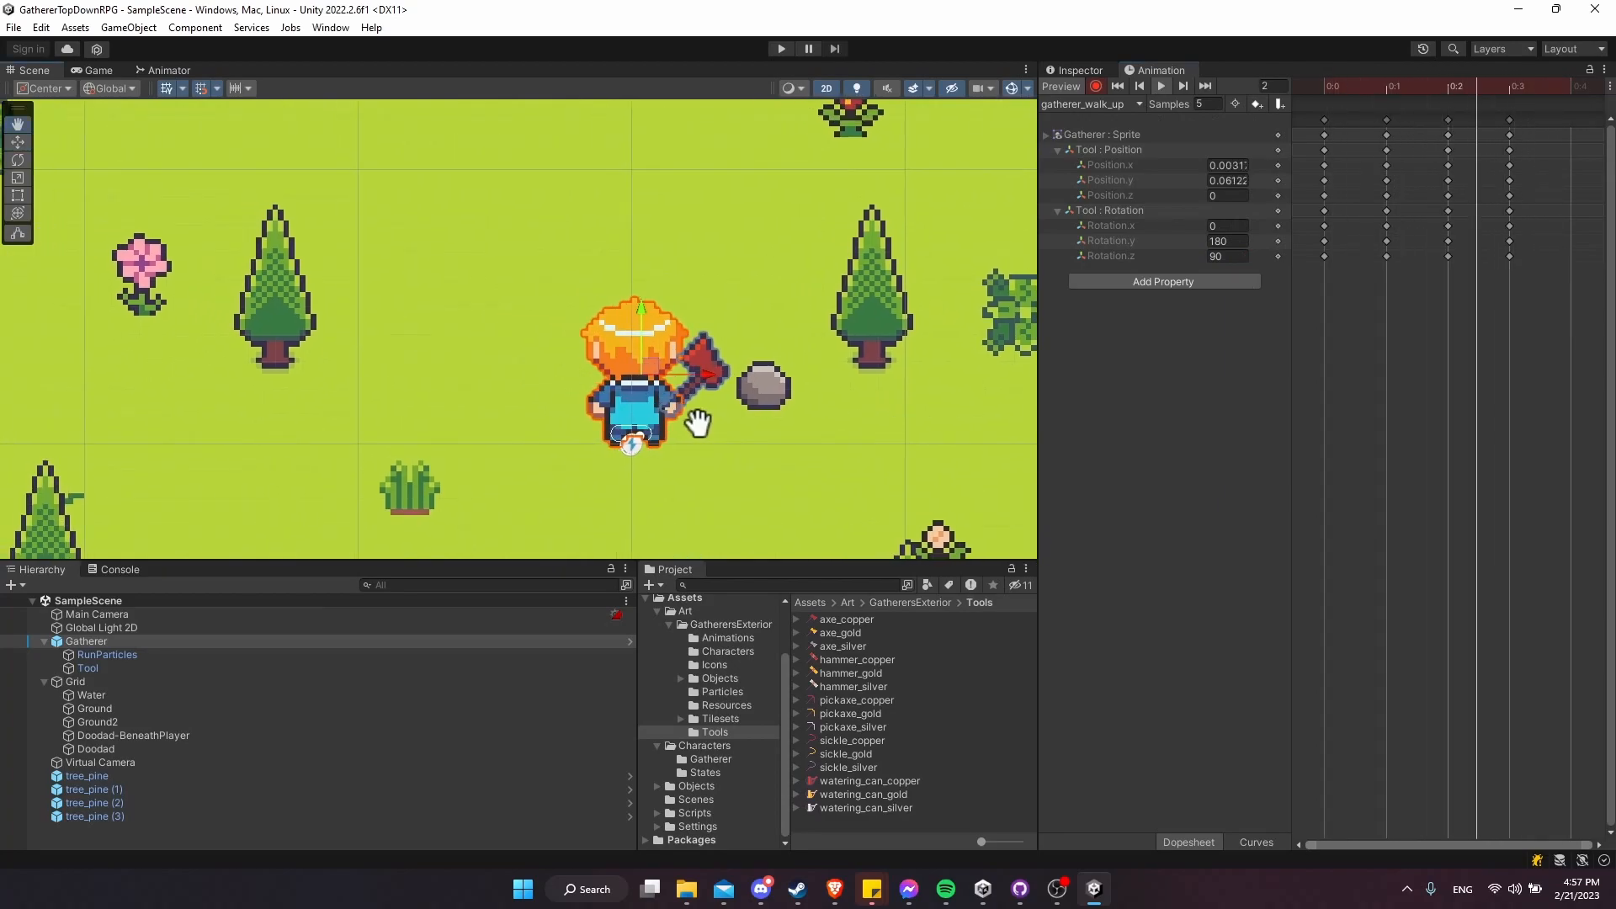
# - Open the gatherer_walk_down clip and turn on keyframe recording
pyautogui.click(1096, 103)
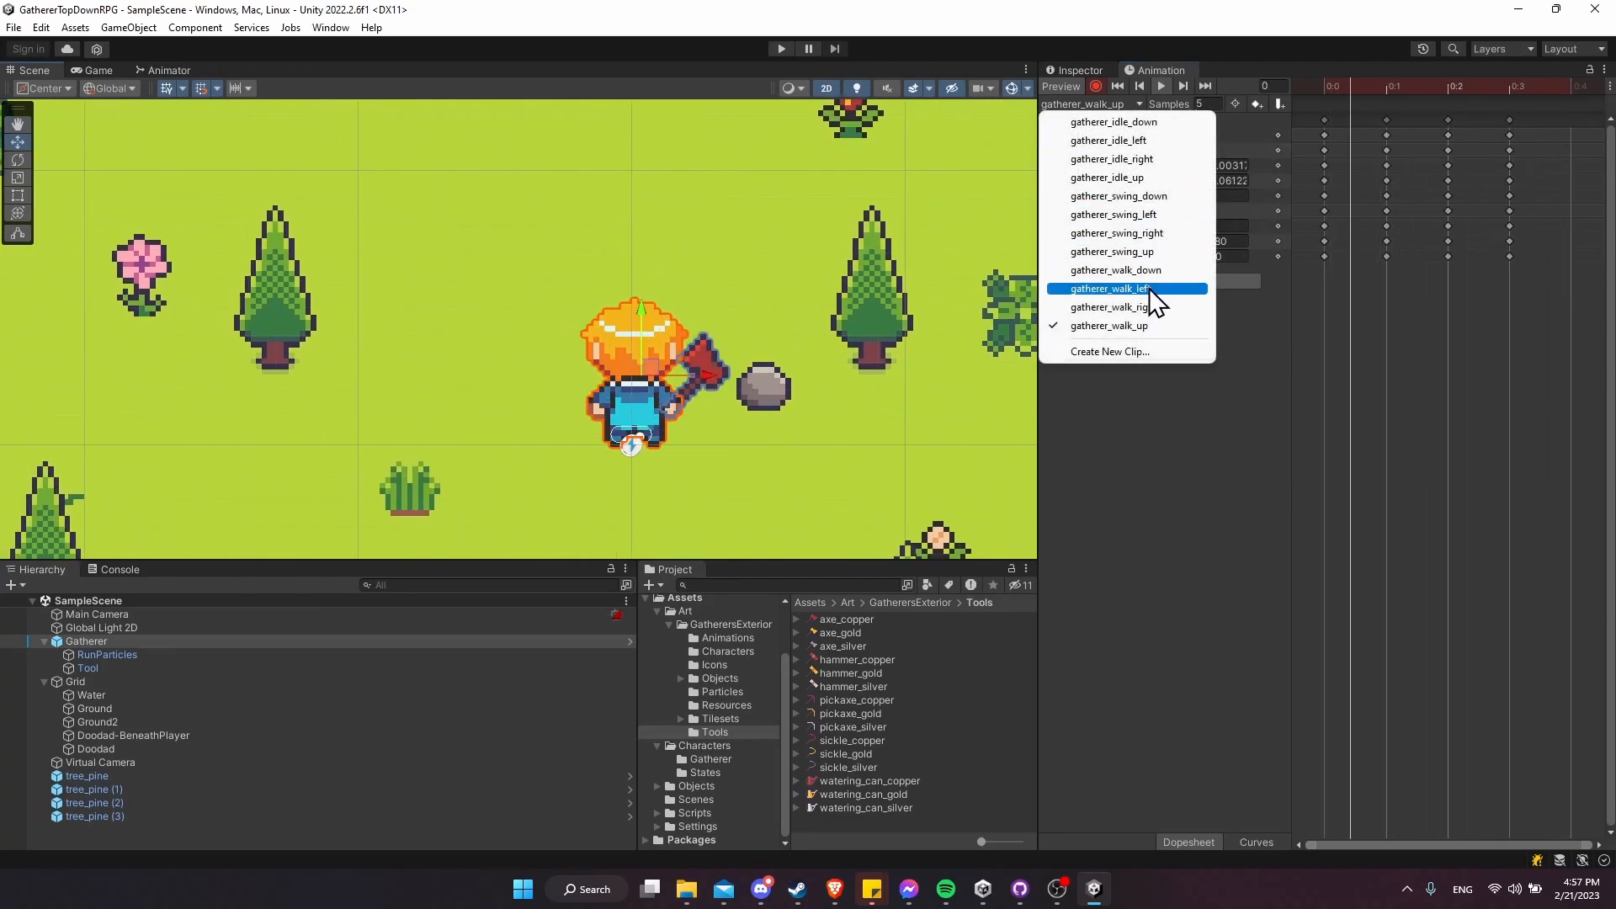
pyautogui.click(1165, 274)
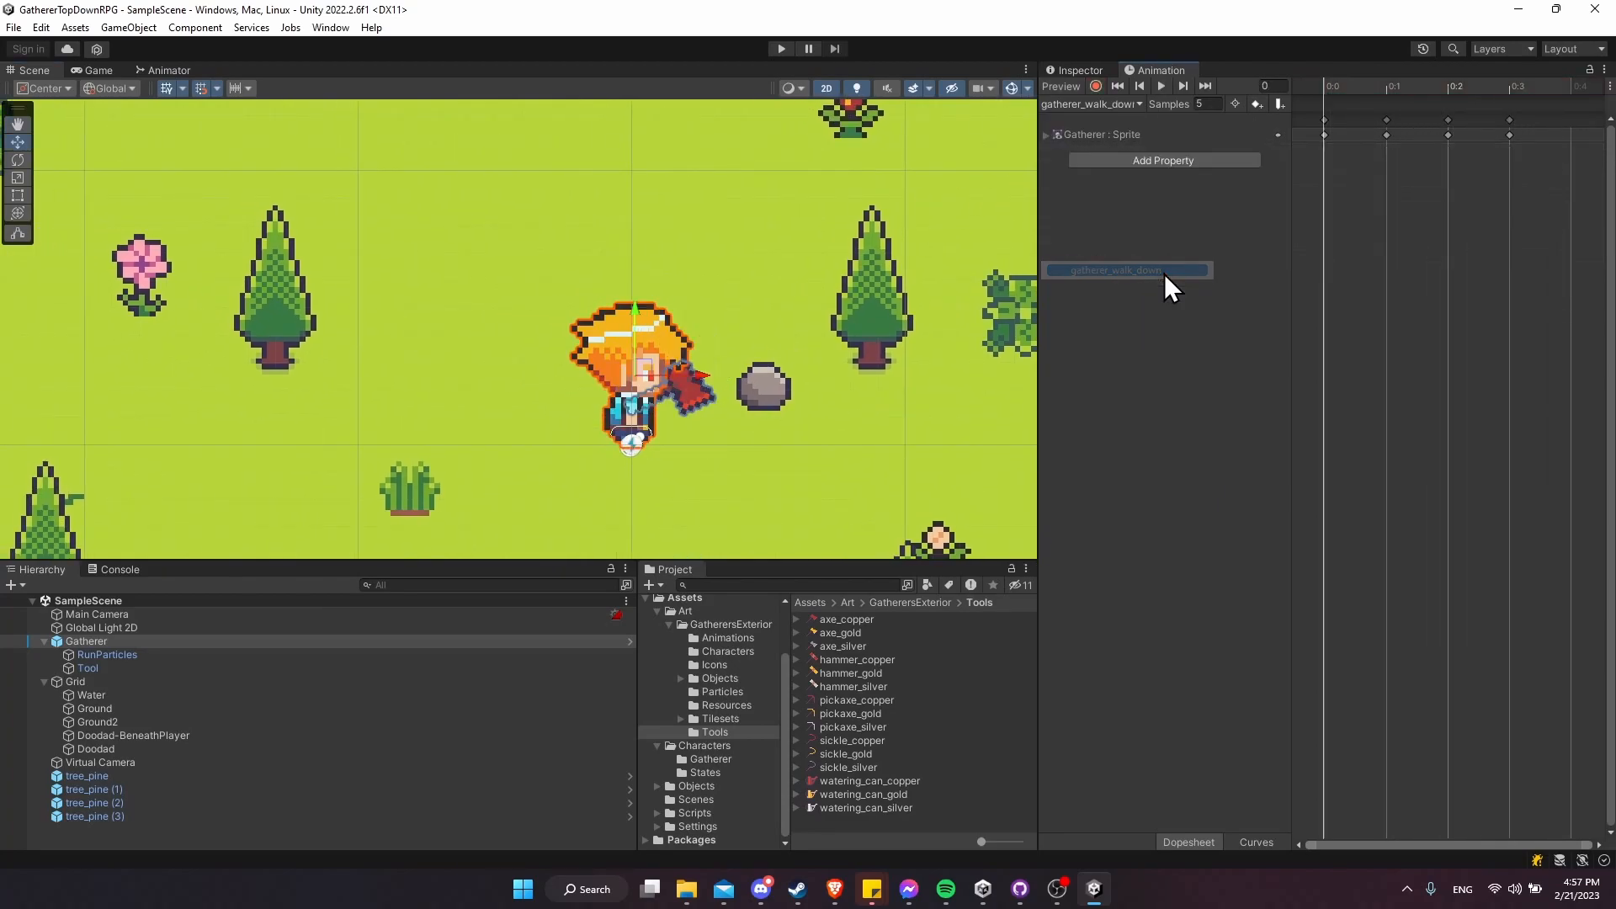
pyautogui.click(1094, 86)
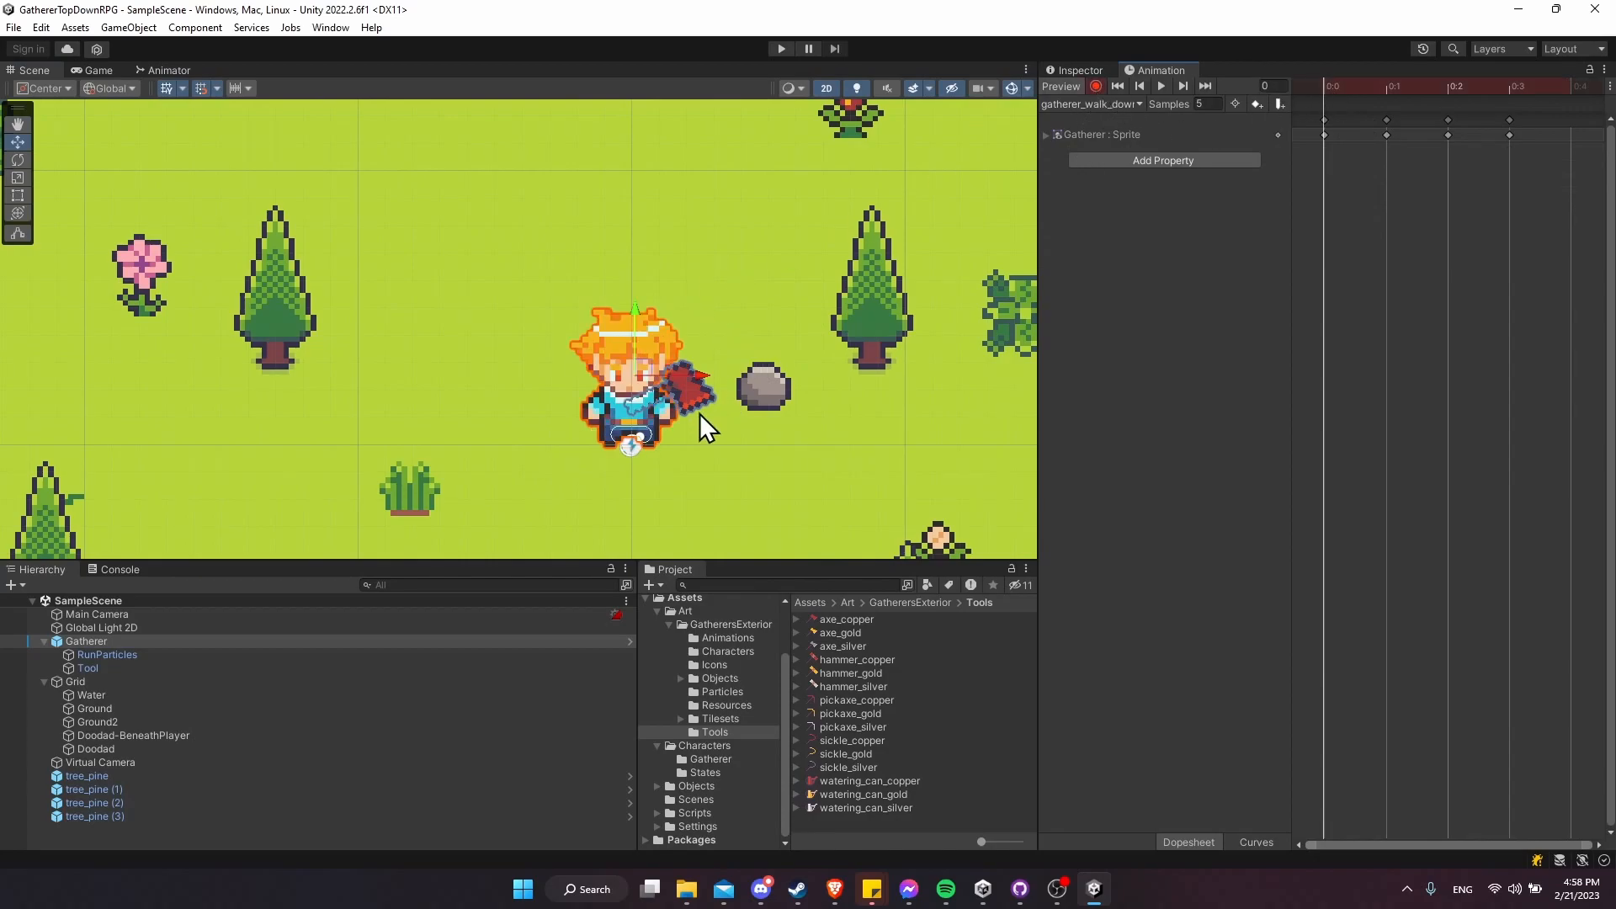
pyautogui.scroll(1, 710, 406)
# - At frame 0, set the Tool's rotation to 180 on Y and about -17 on Z, and fit it to the hand at about X -0.05, Y -0.01
pyautogui.click(88, 668)
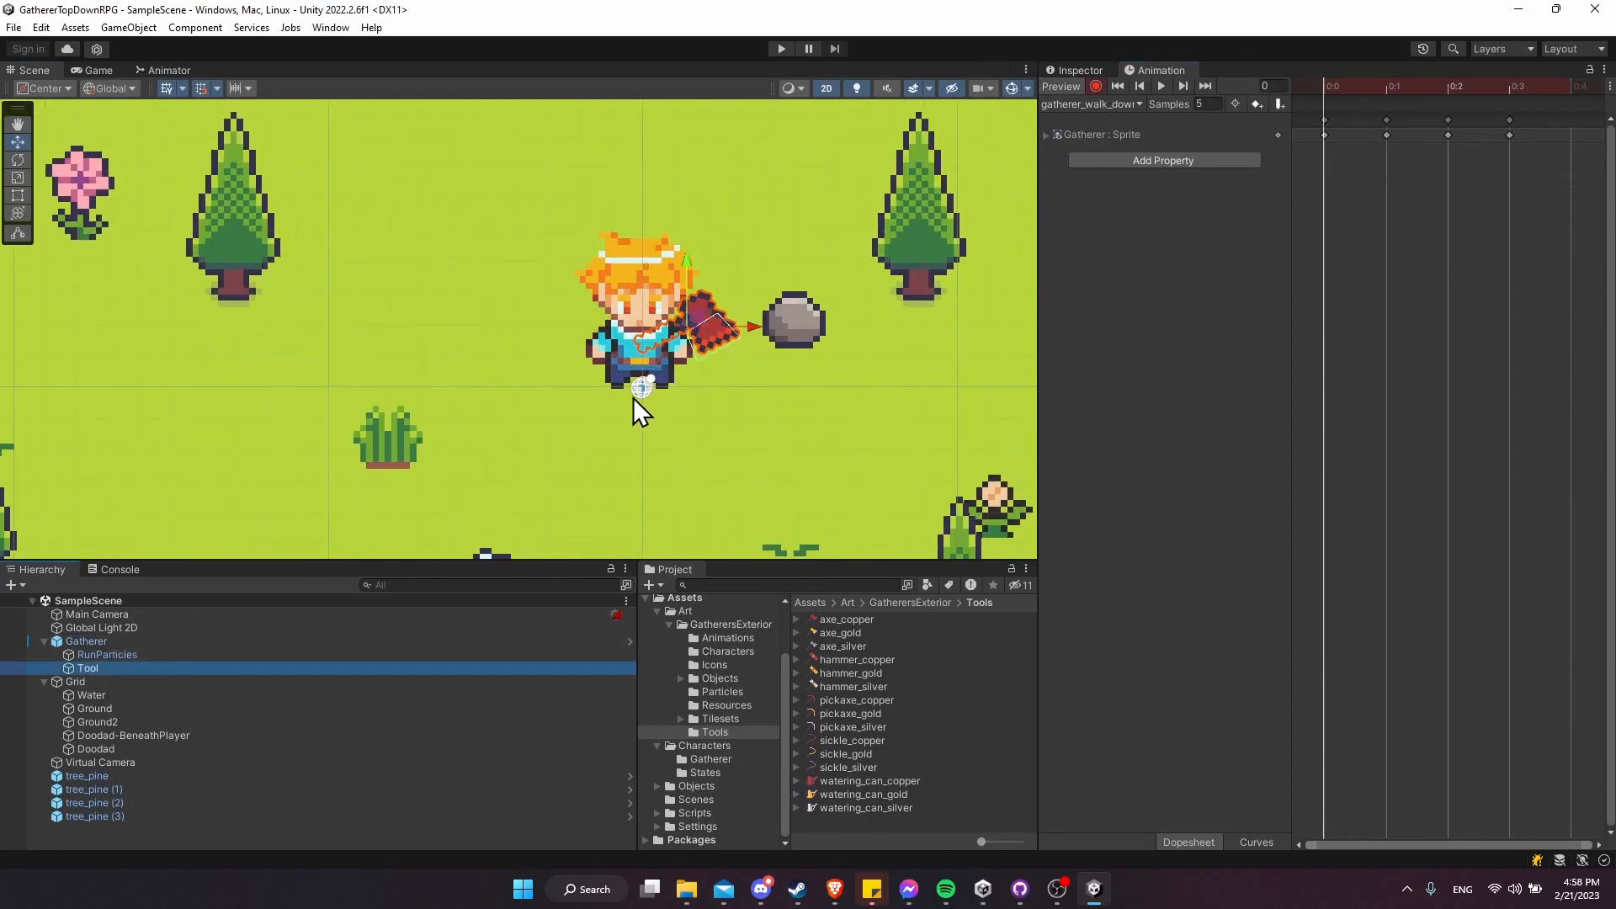
pyautogui.moveTo(737, 315); pyautogui.dragTo(709, 332)
pyautogui.moveTo(645, 264); pyautogui.dragTo(696, 301)
pyautogui.press('e')
pyautogui.click(1218, 241)
pyautogui.write('180')
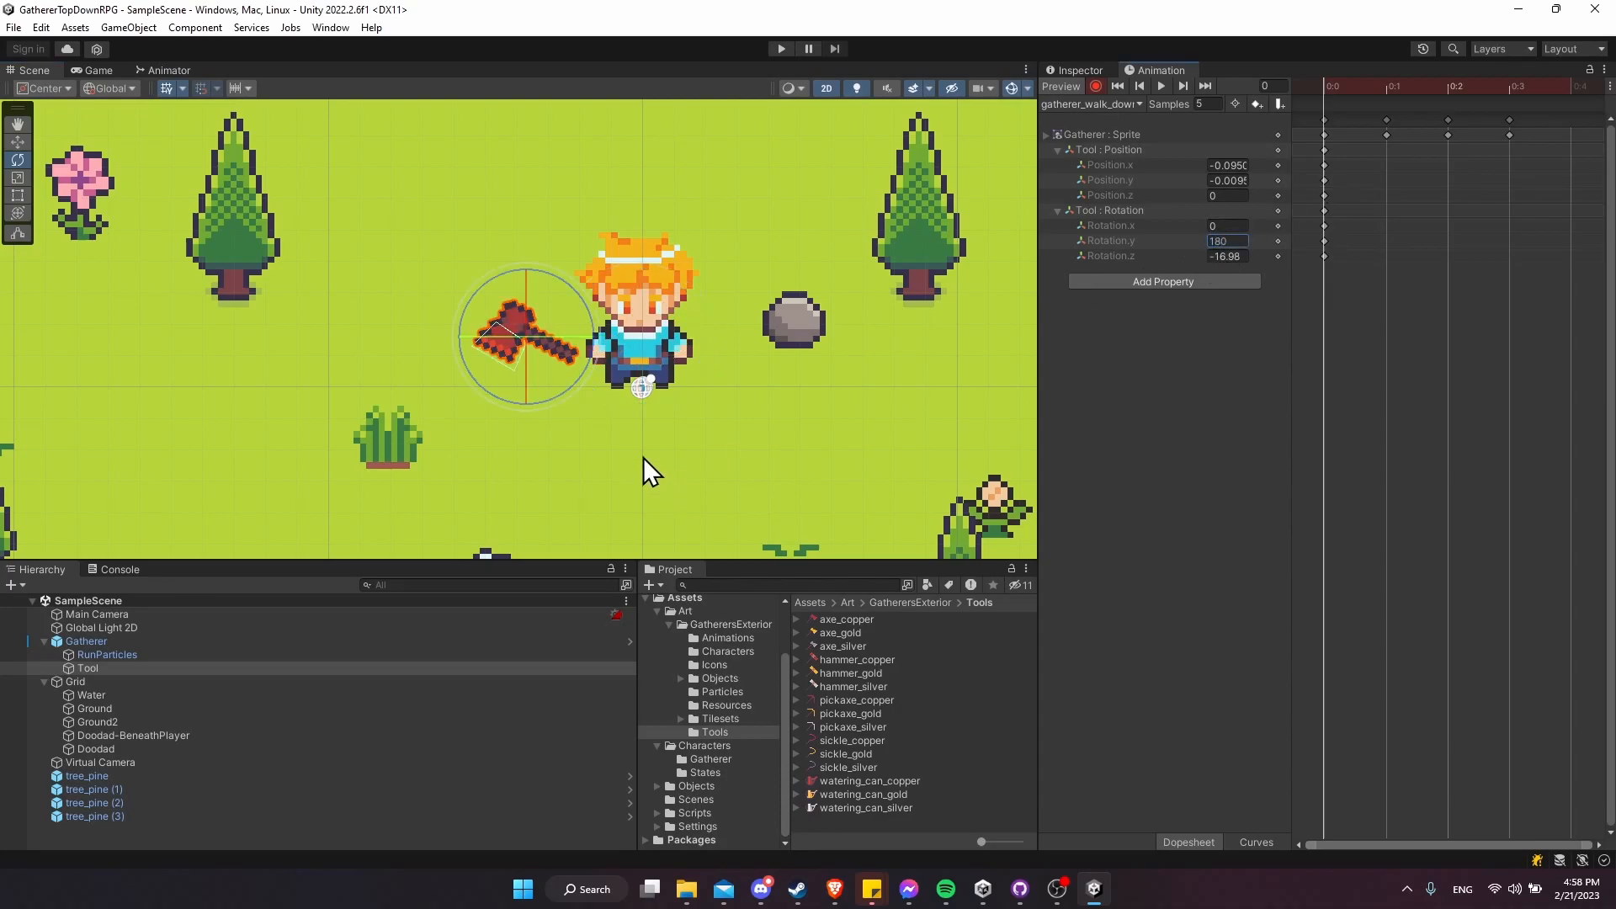
pyautogui.press('Return')
pyautogui.press('w')
pyautogui.moveTo(589, 336); pyautogui.dragTo(618, 335)
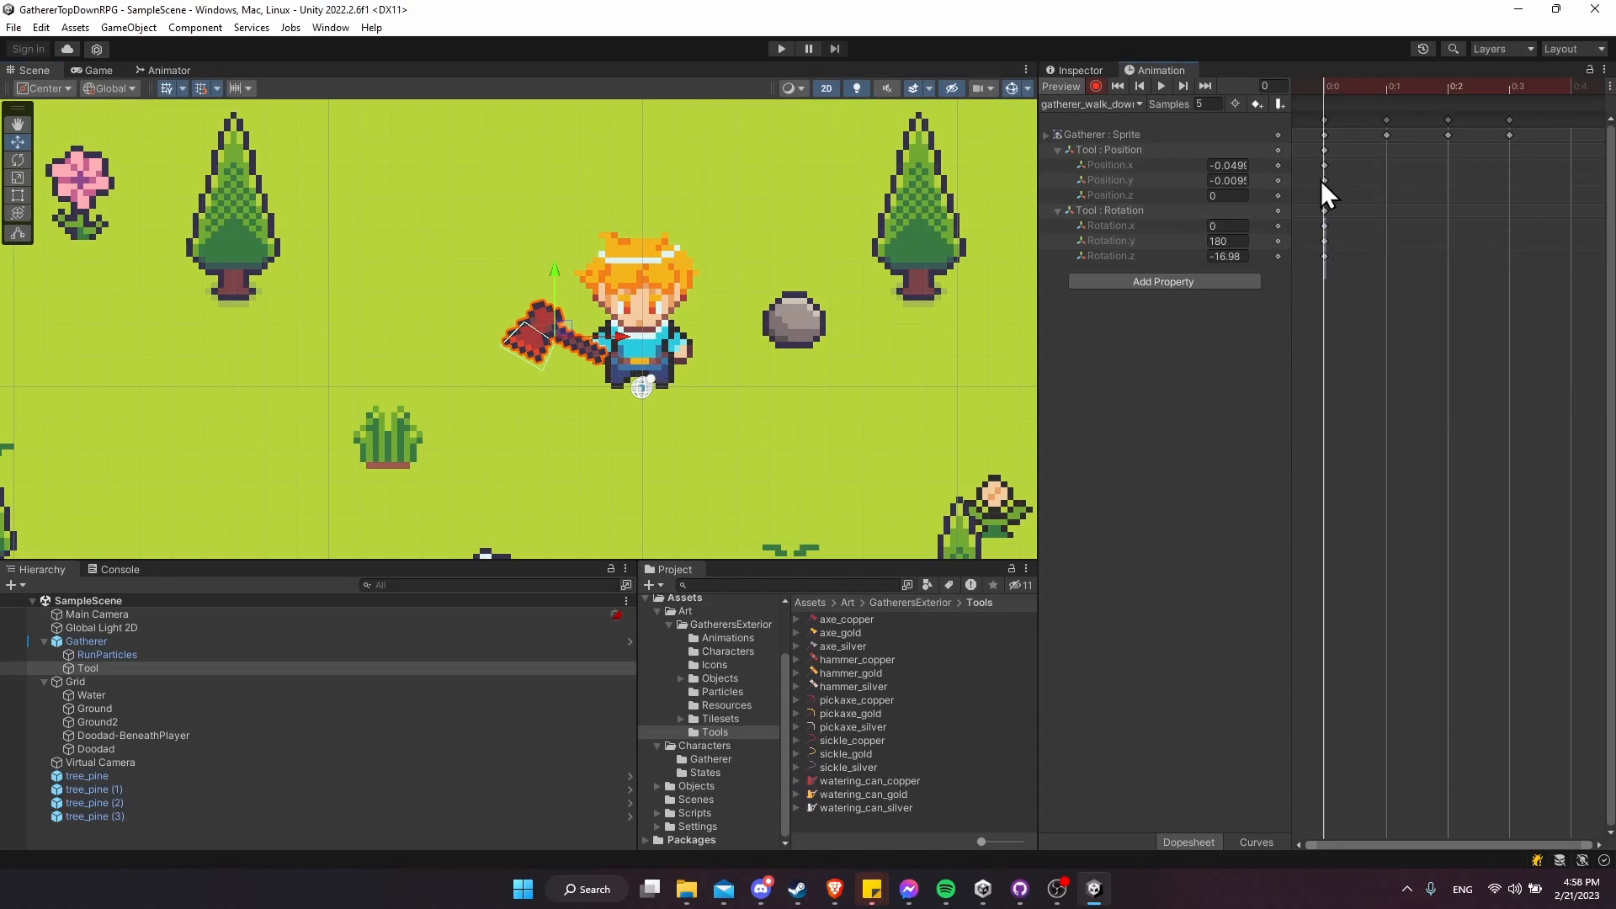
# - Copy the frame 0 Tool keys to frame 2 of gatherer_walk_down and go to frame 1
pyautogui.click(1447, 88)
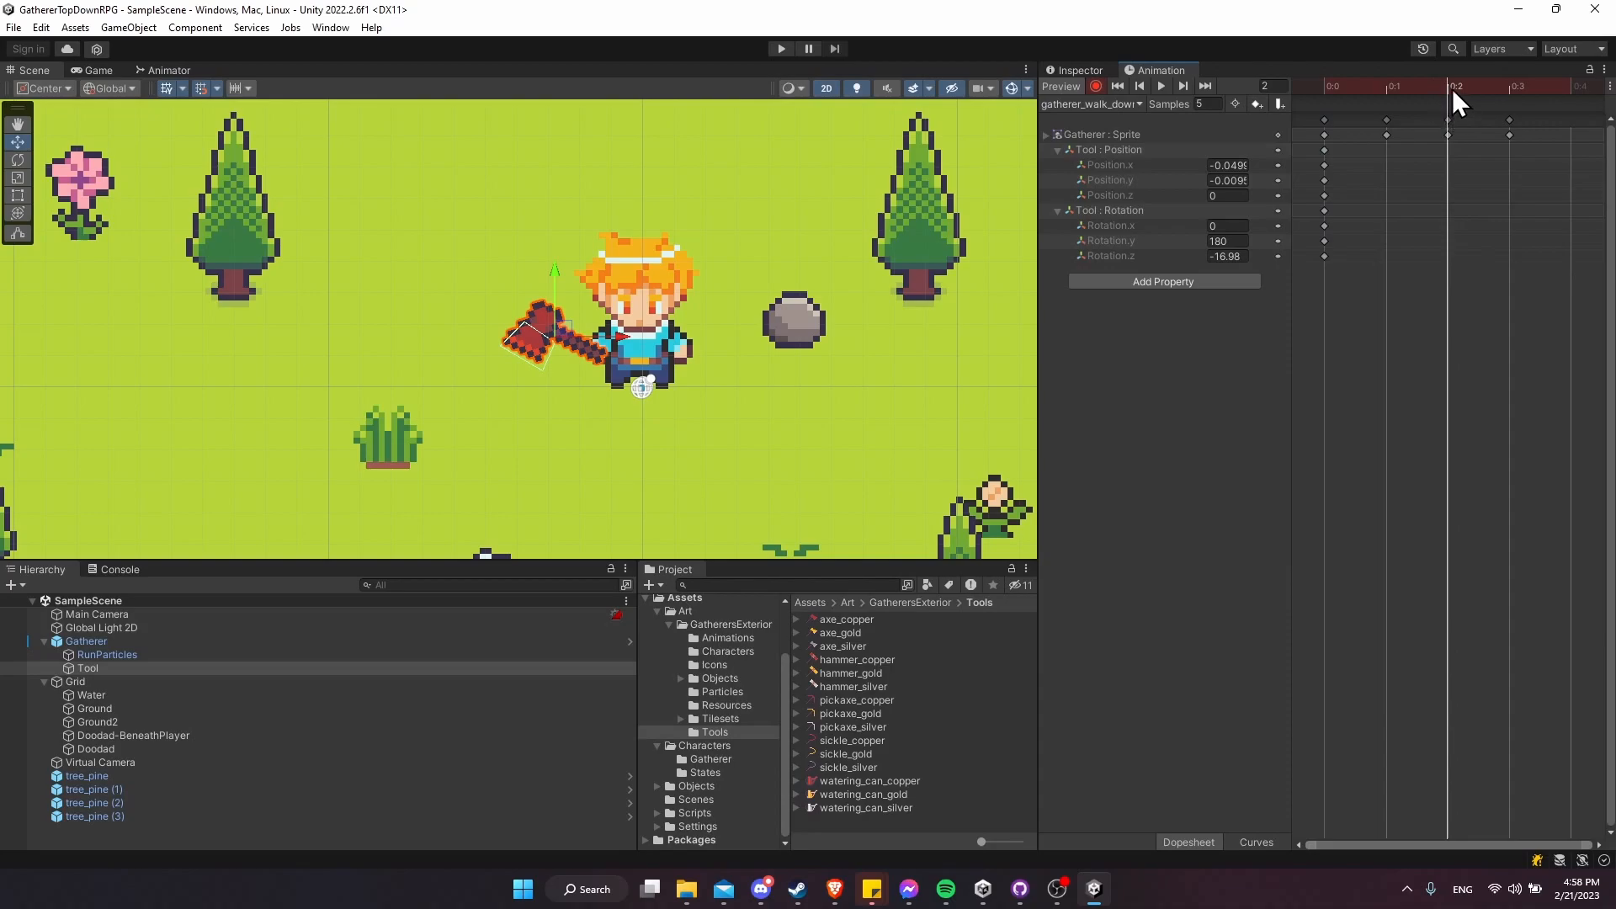
pyautogui.moveTo(1447, 84); pyautogui.dragTo(1394, 135)
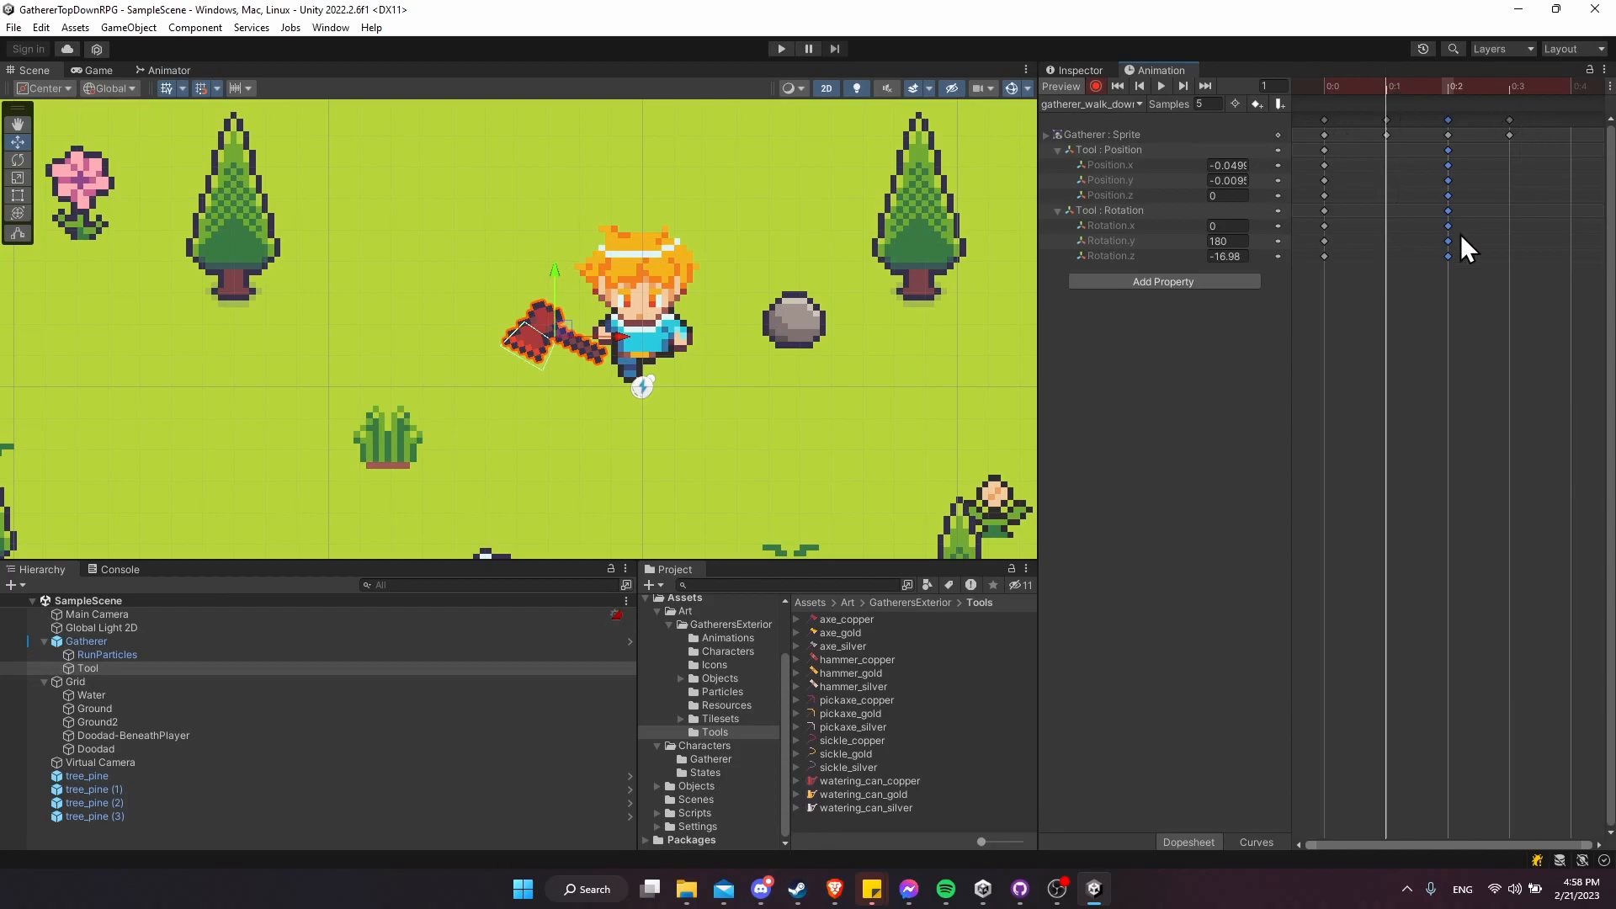
# - Fit the Tool to the hand at frames 1 and 3 of gatherer_walk_down, with frame 1 at about X -0.04, Y 0.02 and Z rotation -20
pyautogui.moveTo(554, 274); pyautogui.dragTo(563, 254)
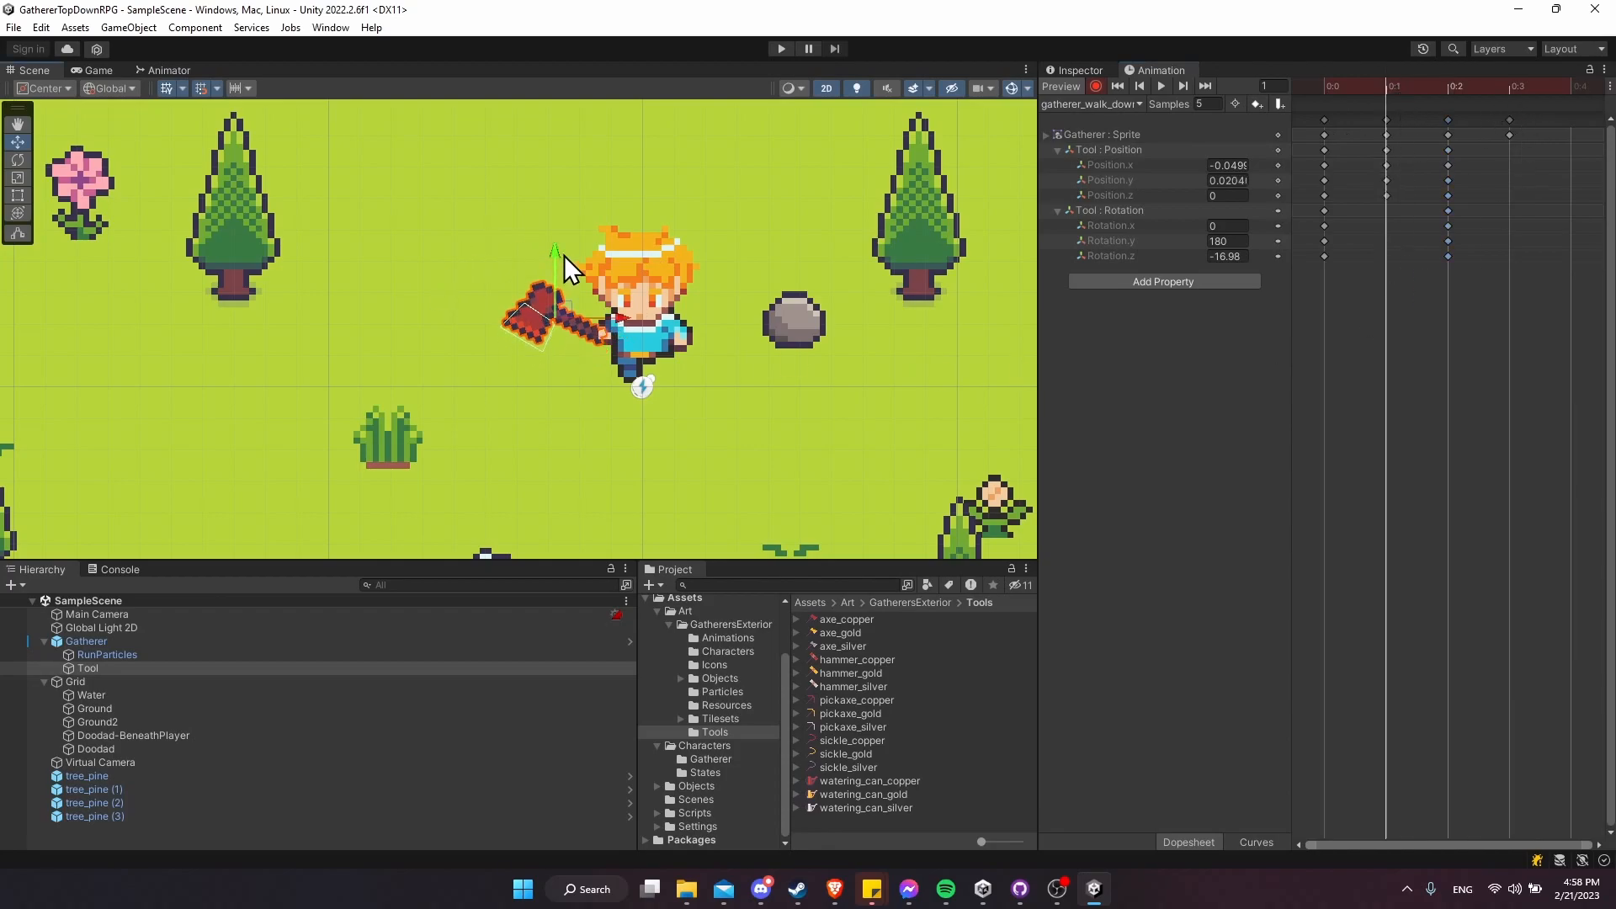
pyautogui.moveTo(622, 322); pyautogui.dragTo(624, 322)
pyautogui.click(1510, 85)
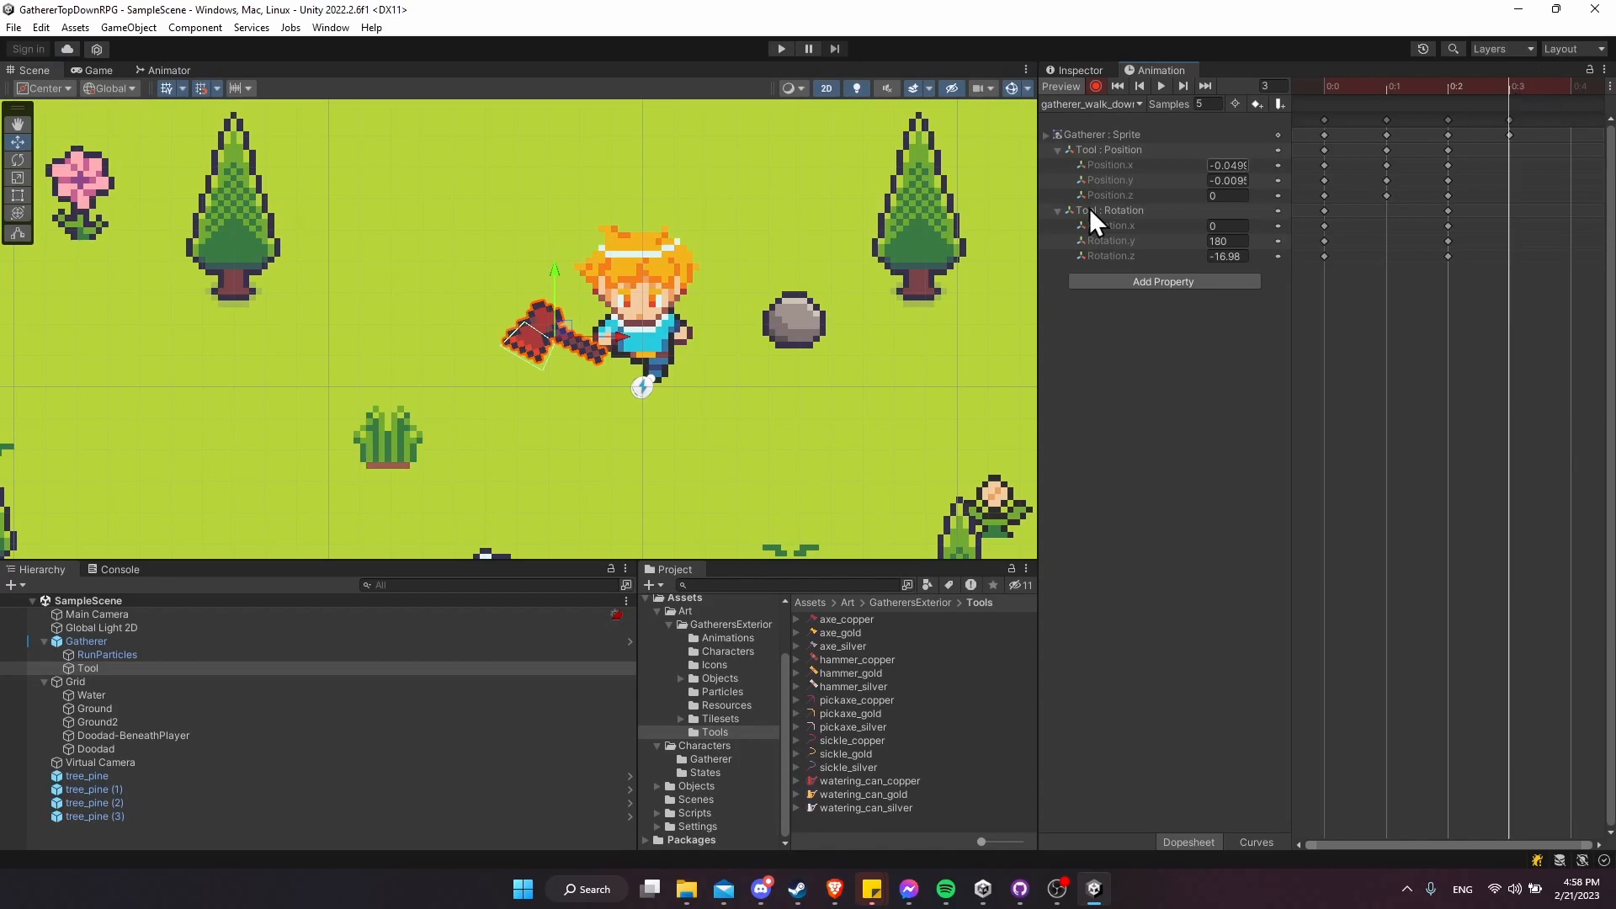
pyautogui.press('e')
pyautogui.moveTo(556, 272)
pyautogui.mouseDown()
pyautogui.moveTo(619, 284)
pyautogui.moveTo(558, 261)
pyautogui.mouseUp()
pyautogui.press('w')
pyautogui.click(1388, 86)
pyautogui.press('e')
pyautogui.press('w')
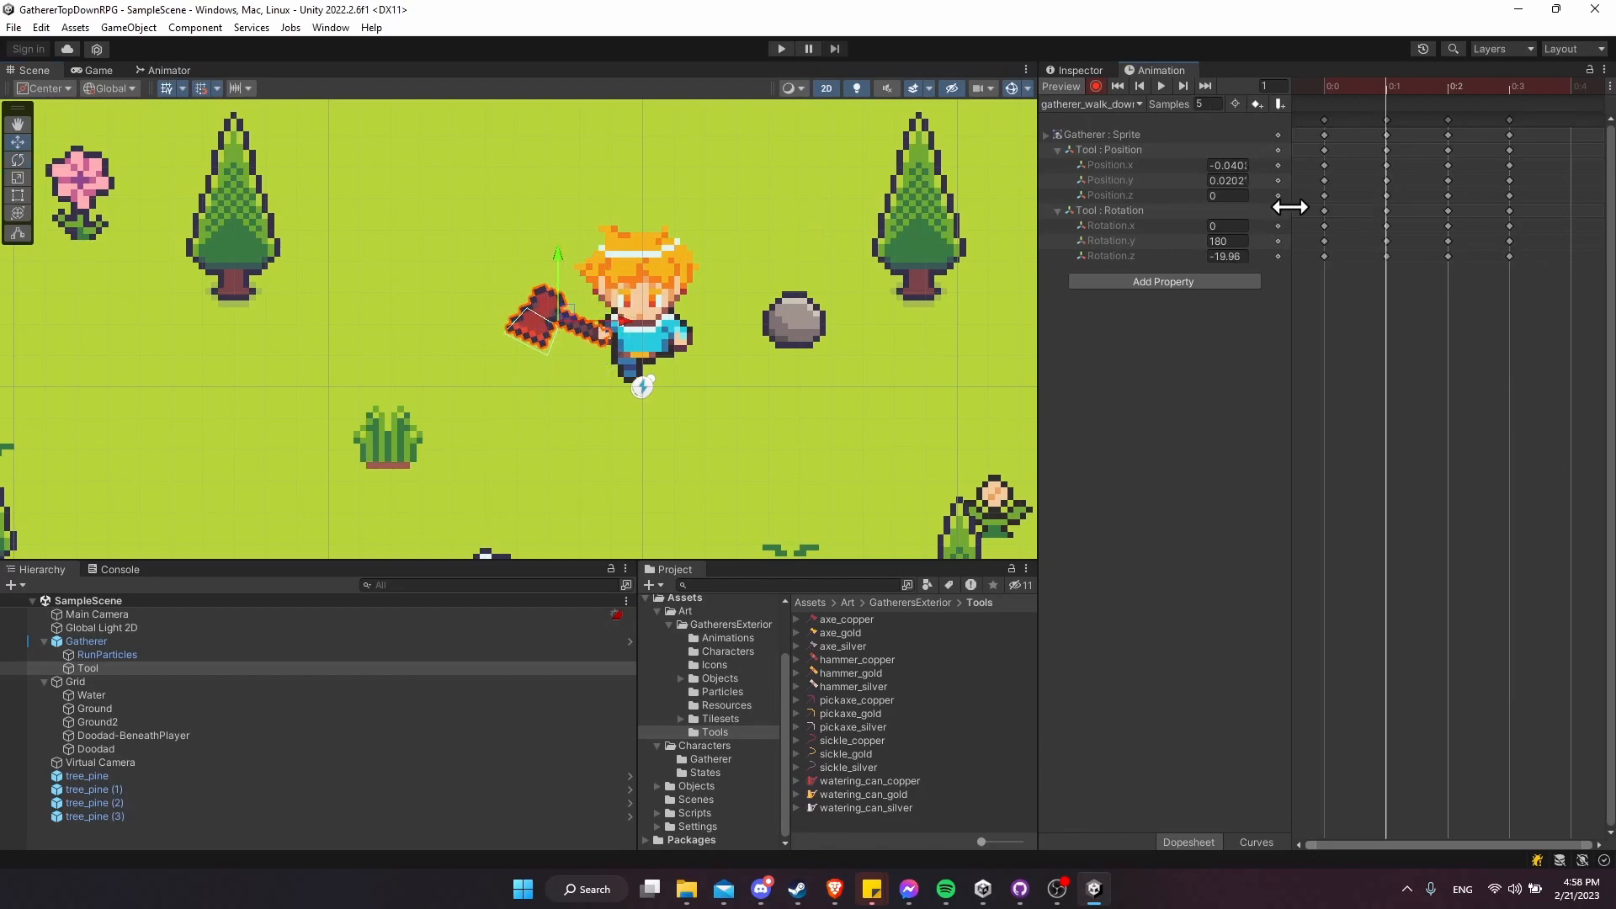
# - Set both tangents of all keys in gatherer_walk_down to Constant and play the clip
pyautogui.click(1159, 85)
pyautogui.click(1159, 86)
pyautogui.hotkey('ctrl', 'a')
pyautogui.moveTo(1556, 273); pyautogui.dragTo(1331, 176)
pyautogui.rightClick(1341, 183)
pyautogui.moveTo(1470, 376)
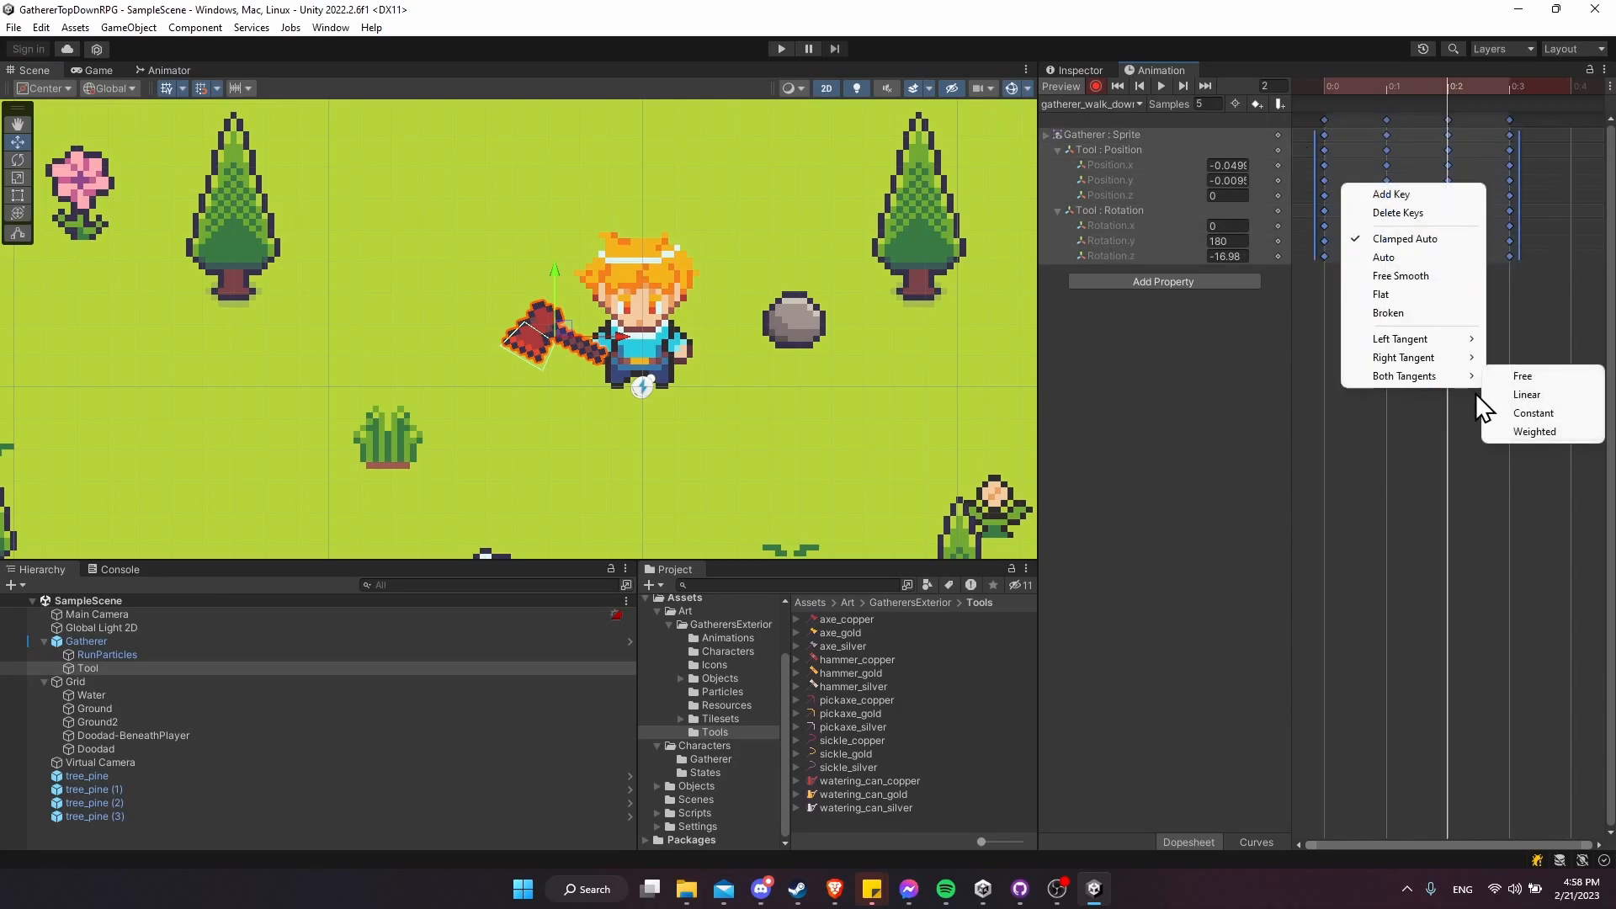
pyautogui.click(1522, 412)
pyautogui.click(1138, 85)
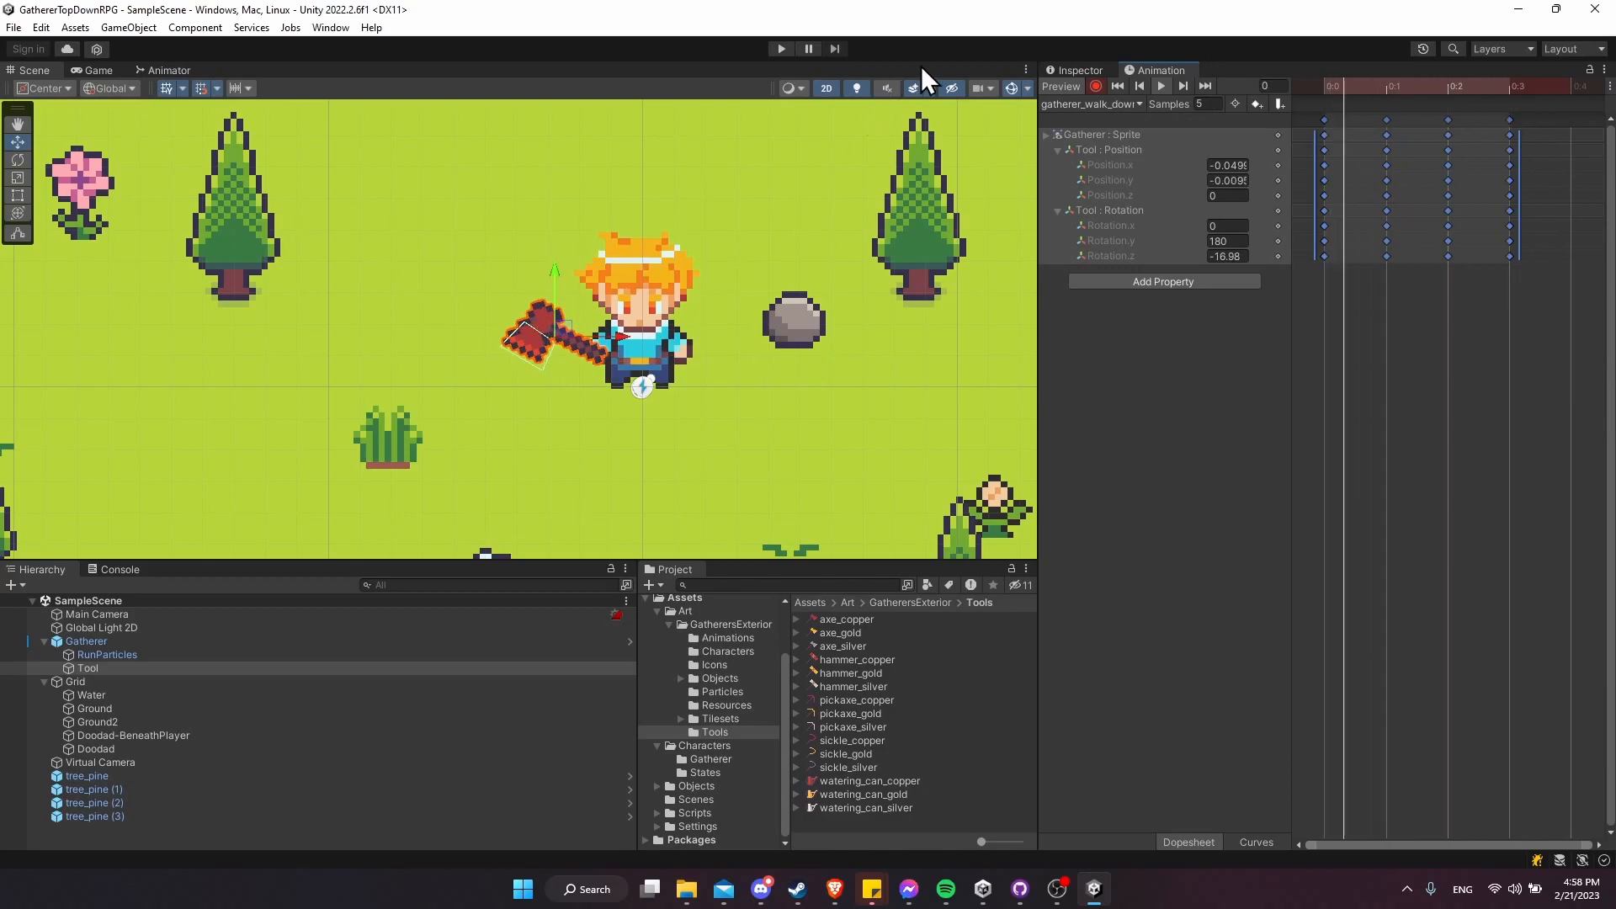
# - Set the Tool's Z rotation to -15 at frames 0, 1 and 2 of gatherer_walk_down and play the clip
pyautogui.click(1386, 159)
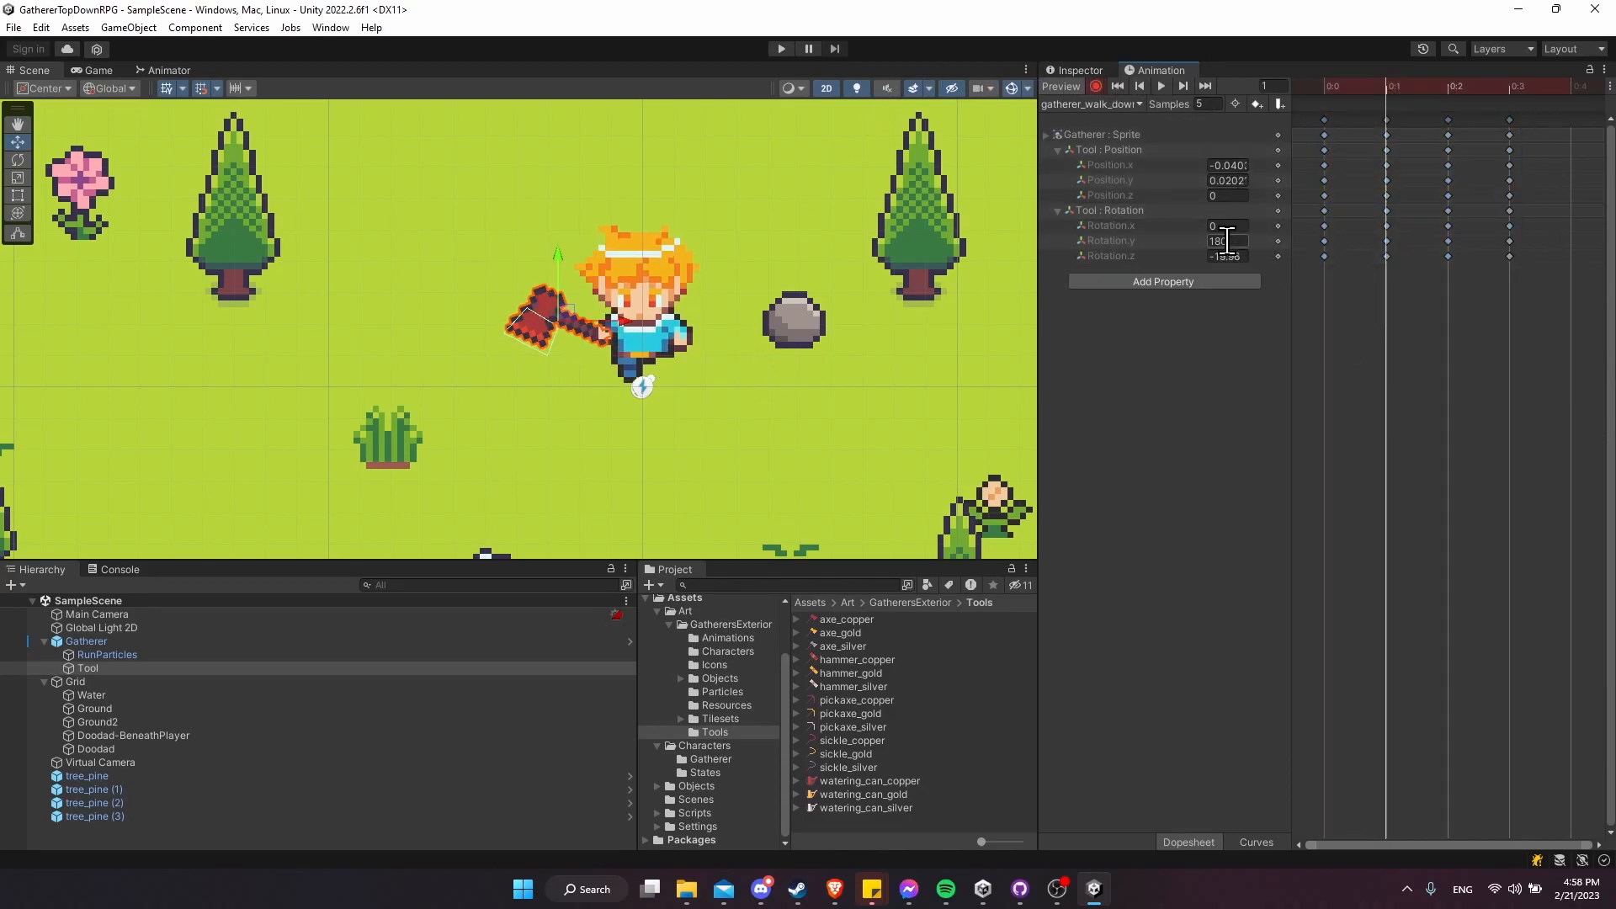
pyautogui.moveTo(1313, 85)
pyautogui.mouseDown()
pyautogui.moveTo(1365, 81)
pyautogui.moveTo(1337, 84)
pyautogui.mouseUp()
pyautogui.click(1230, 255)
pyautogui.write('-15')
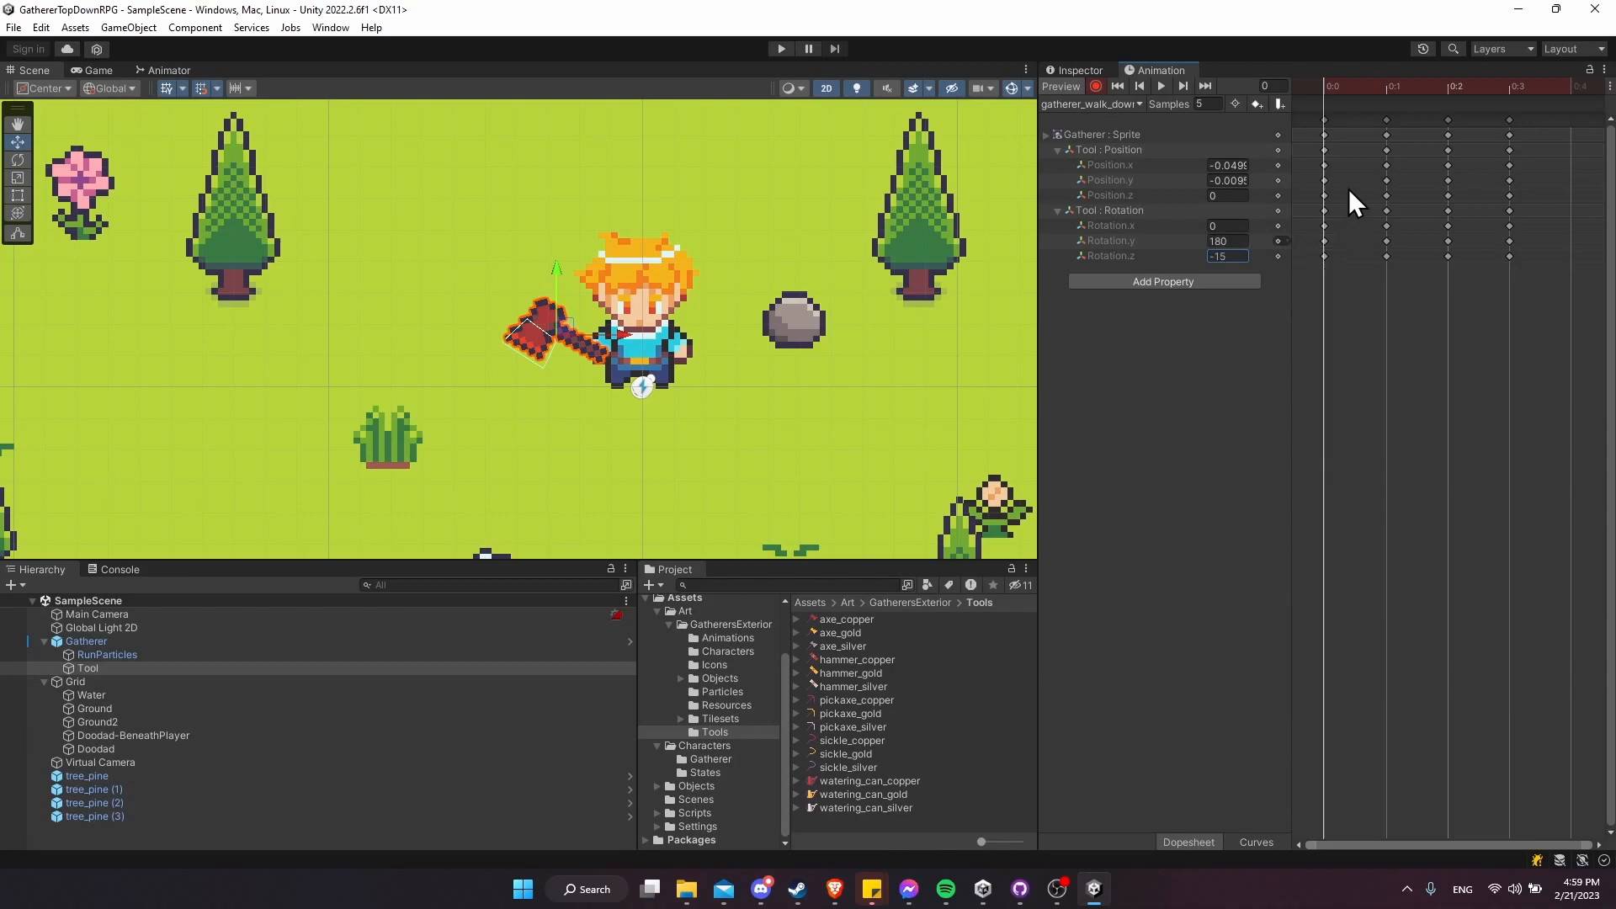
pyautogui.click(1386, 86)
pyautogui.press('BackSpace')
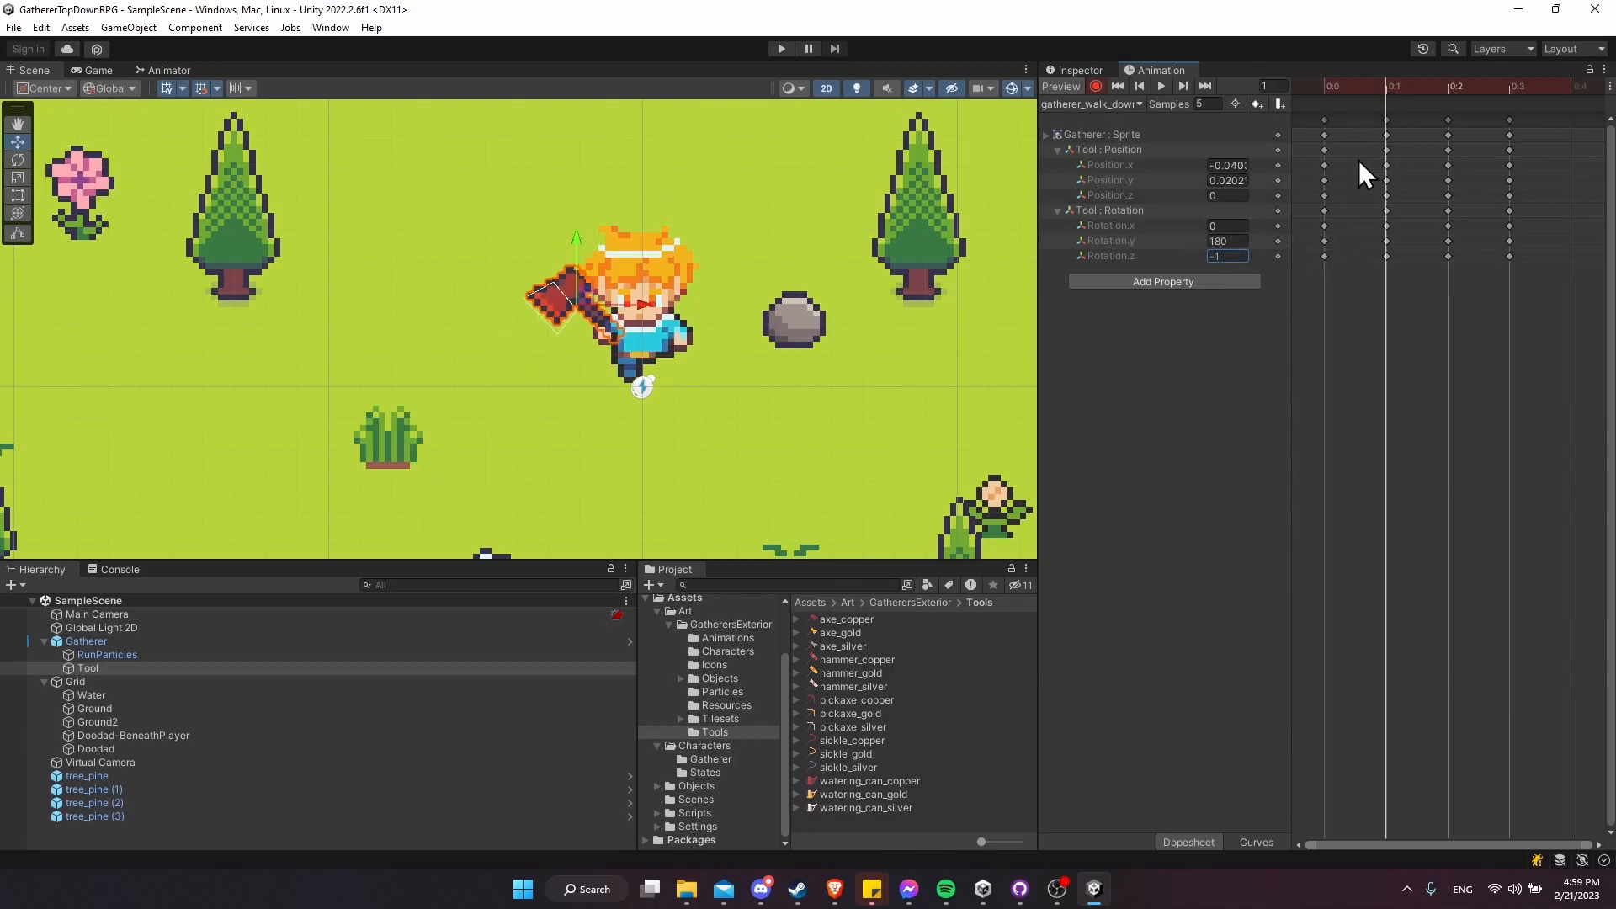
pyautogui.click(1450, 86)
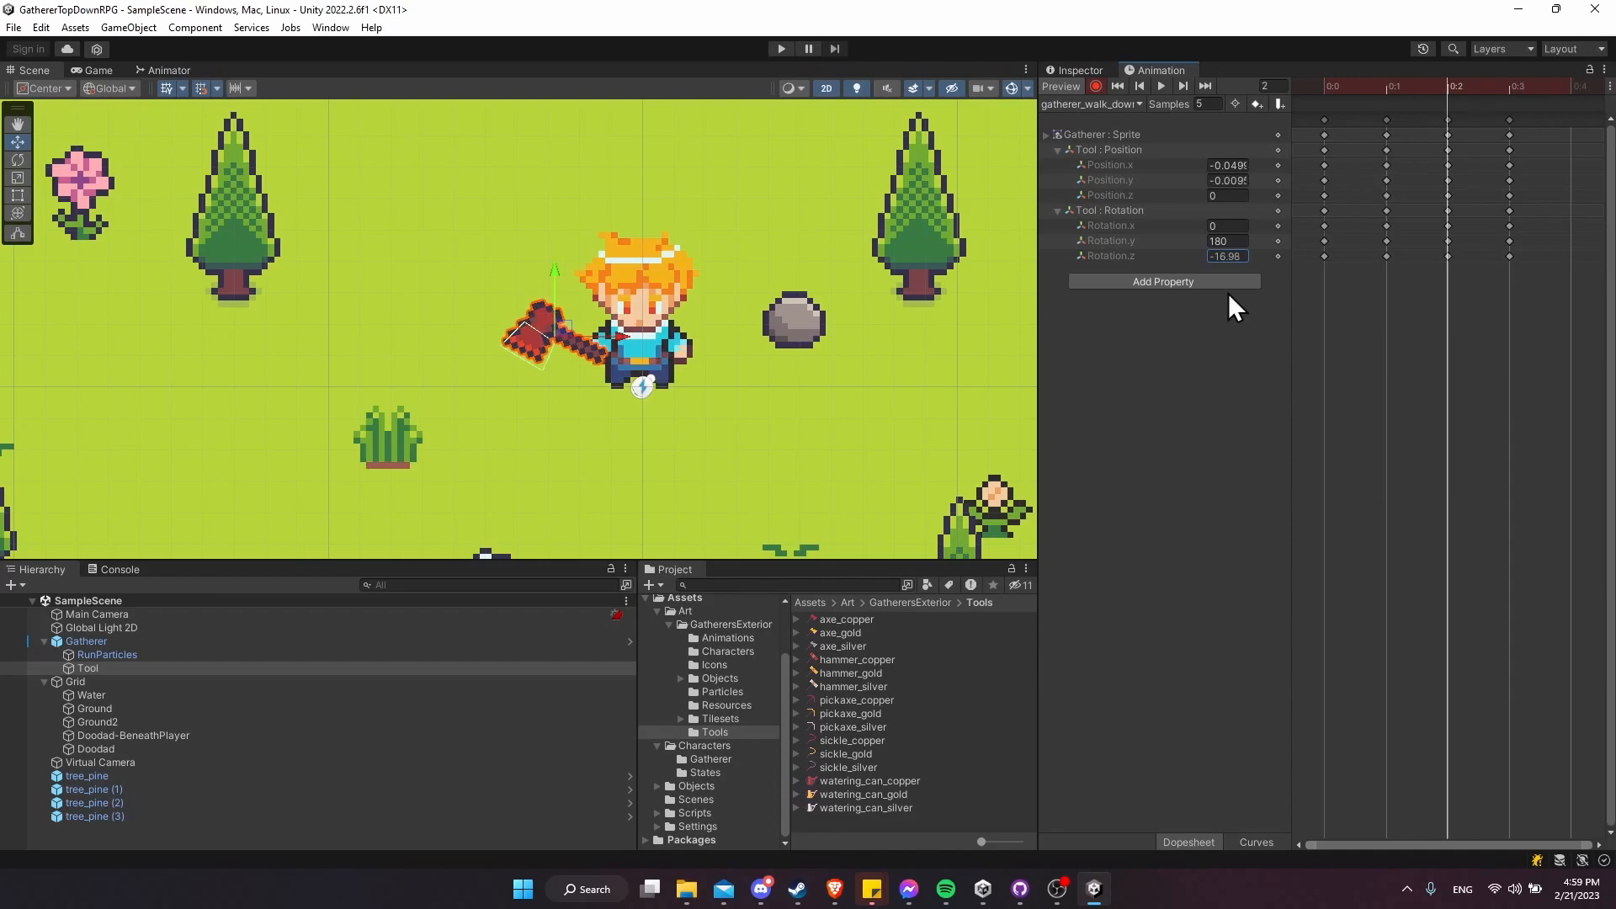
pyautogui.click(1160, 85)
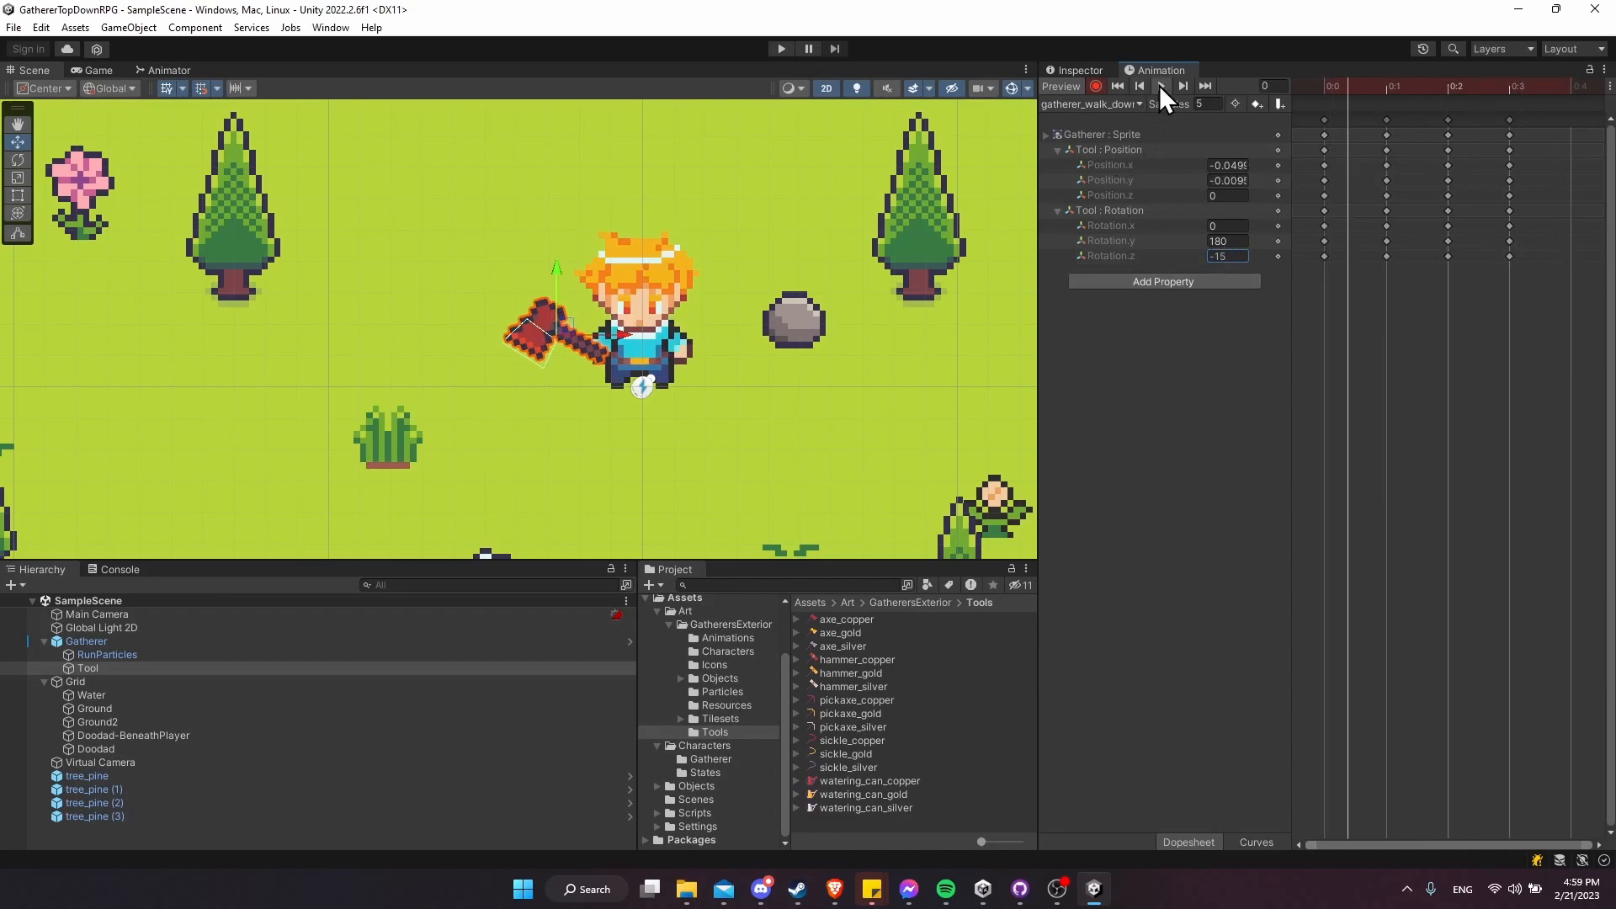
pyautogui.scroll(-2, 809, 360)
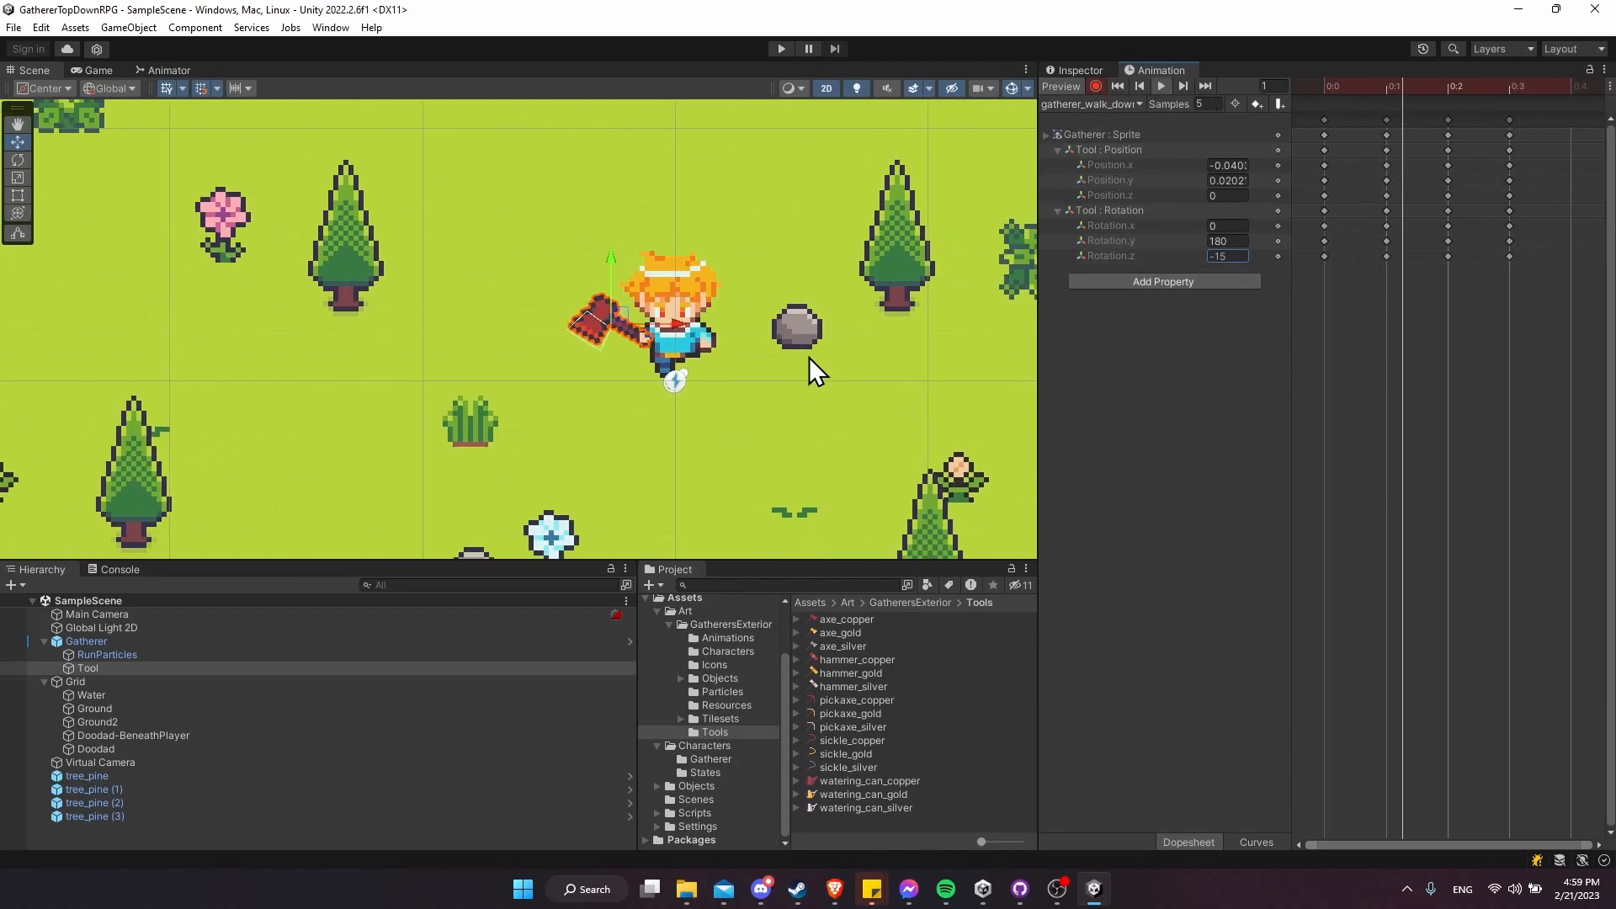
pyautogui.click(1160, 85)
# - Open the gatherer_idle_right clip and turn on keyframe recording
pyautogui.click(1136, 104)
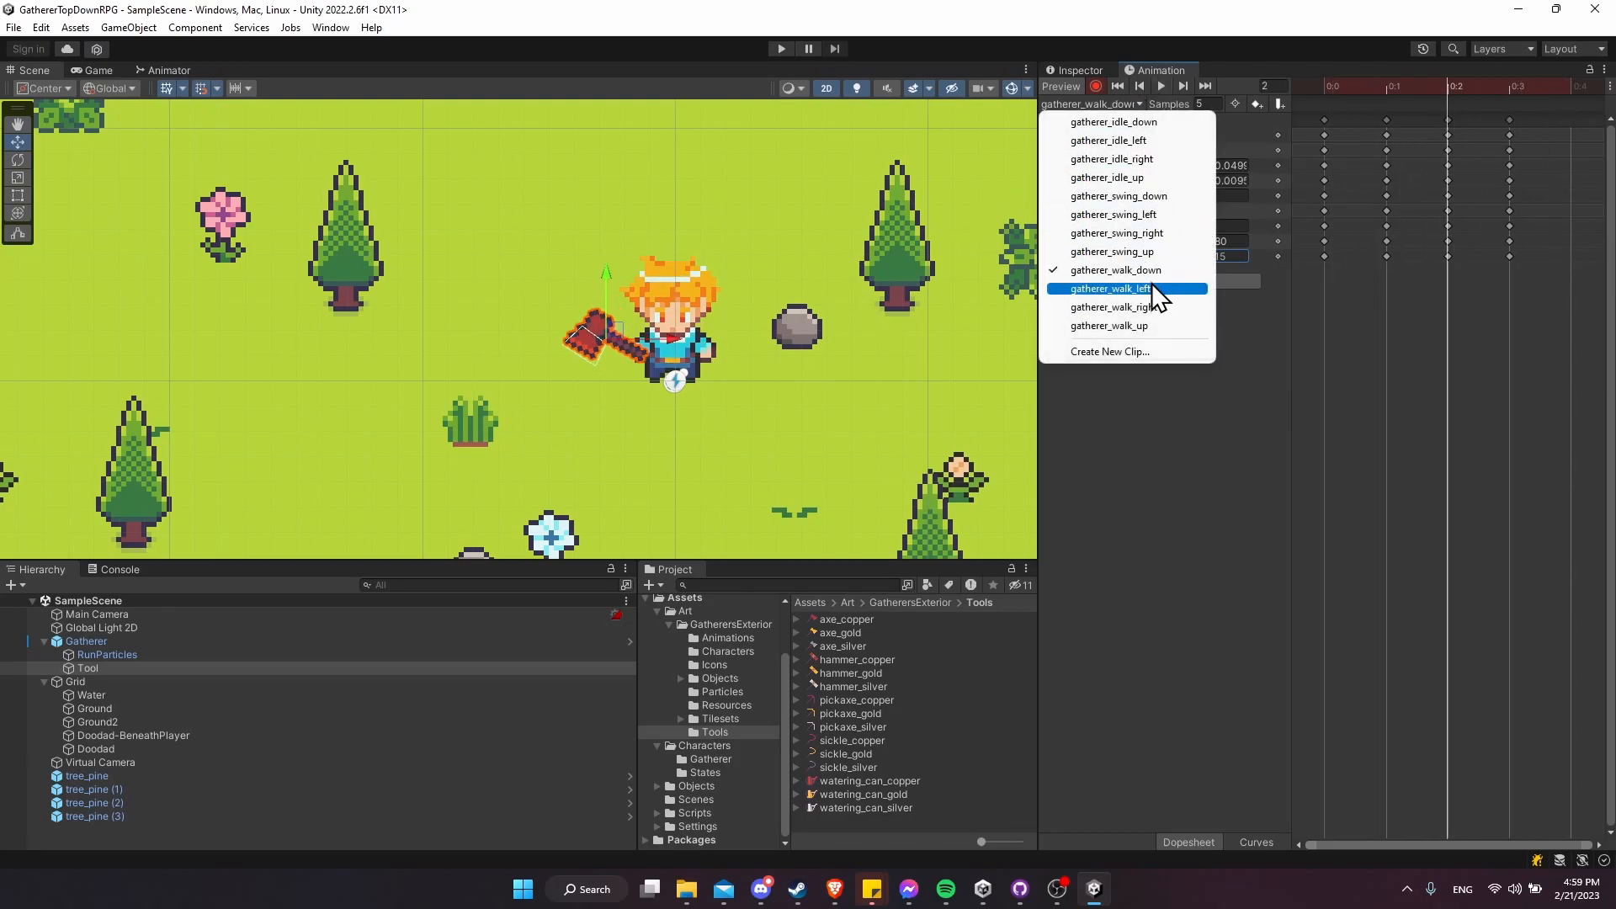
pyautogui.click(1120, 233)
pyautogui.click(1130, 105)
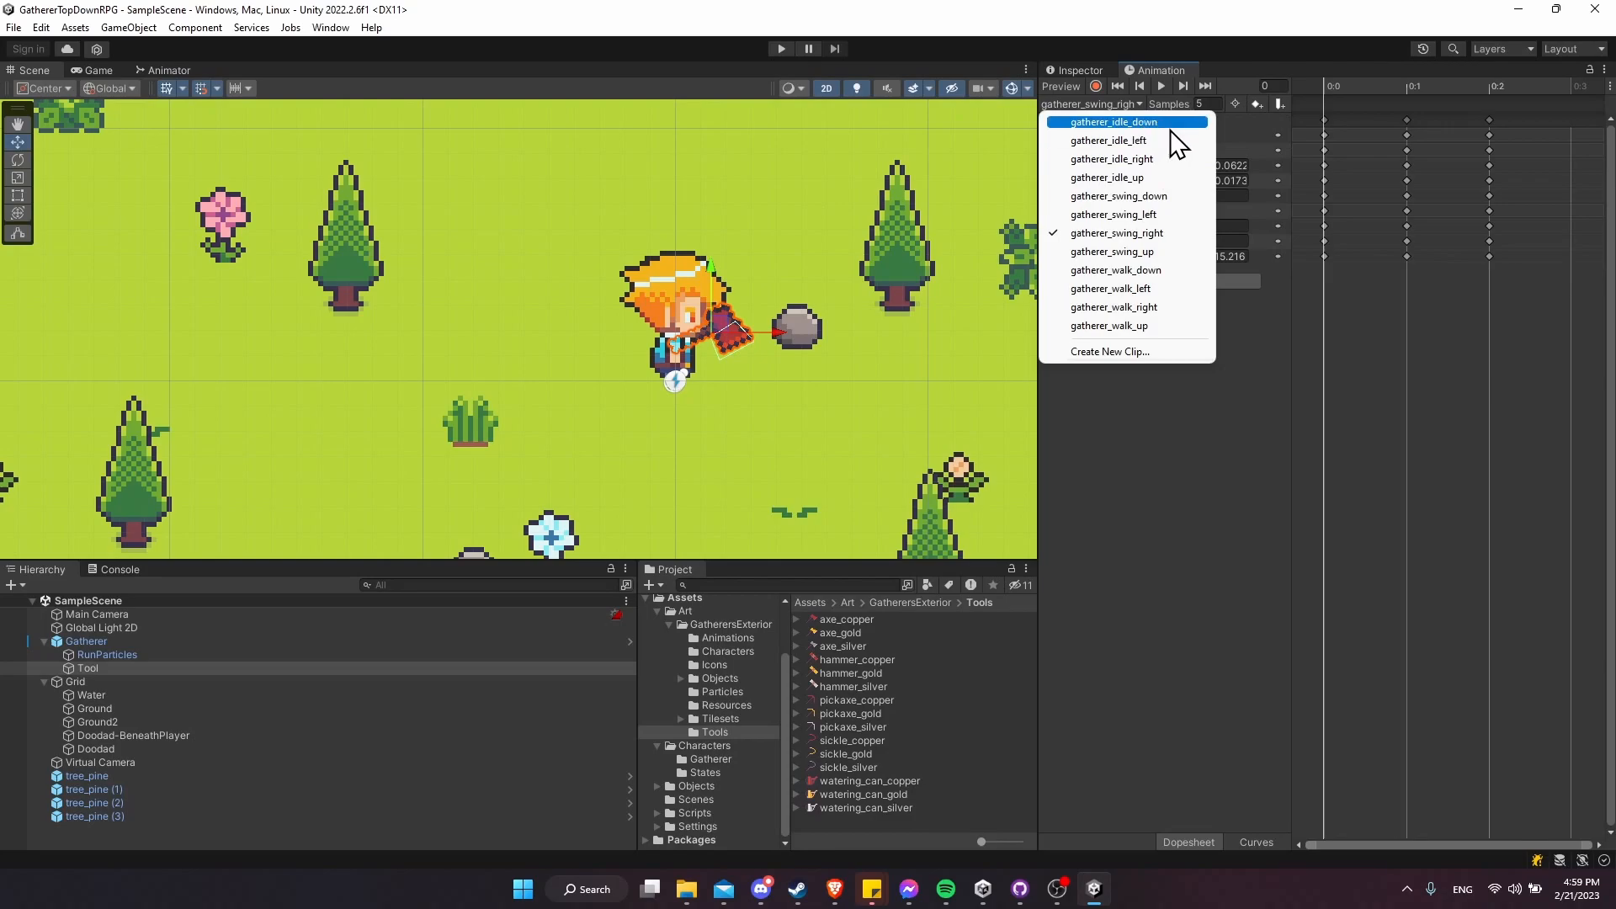
pyautogui.click(1155, 161)
pyautogui.scroll(2, 761, 306)
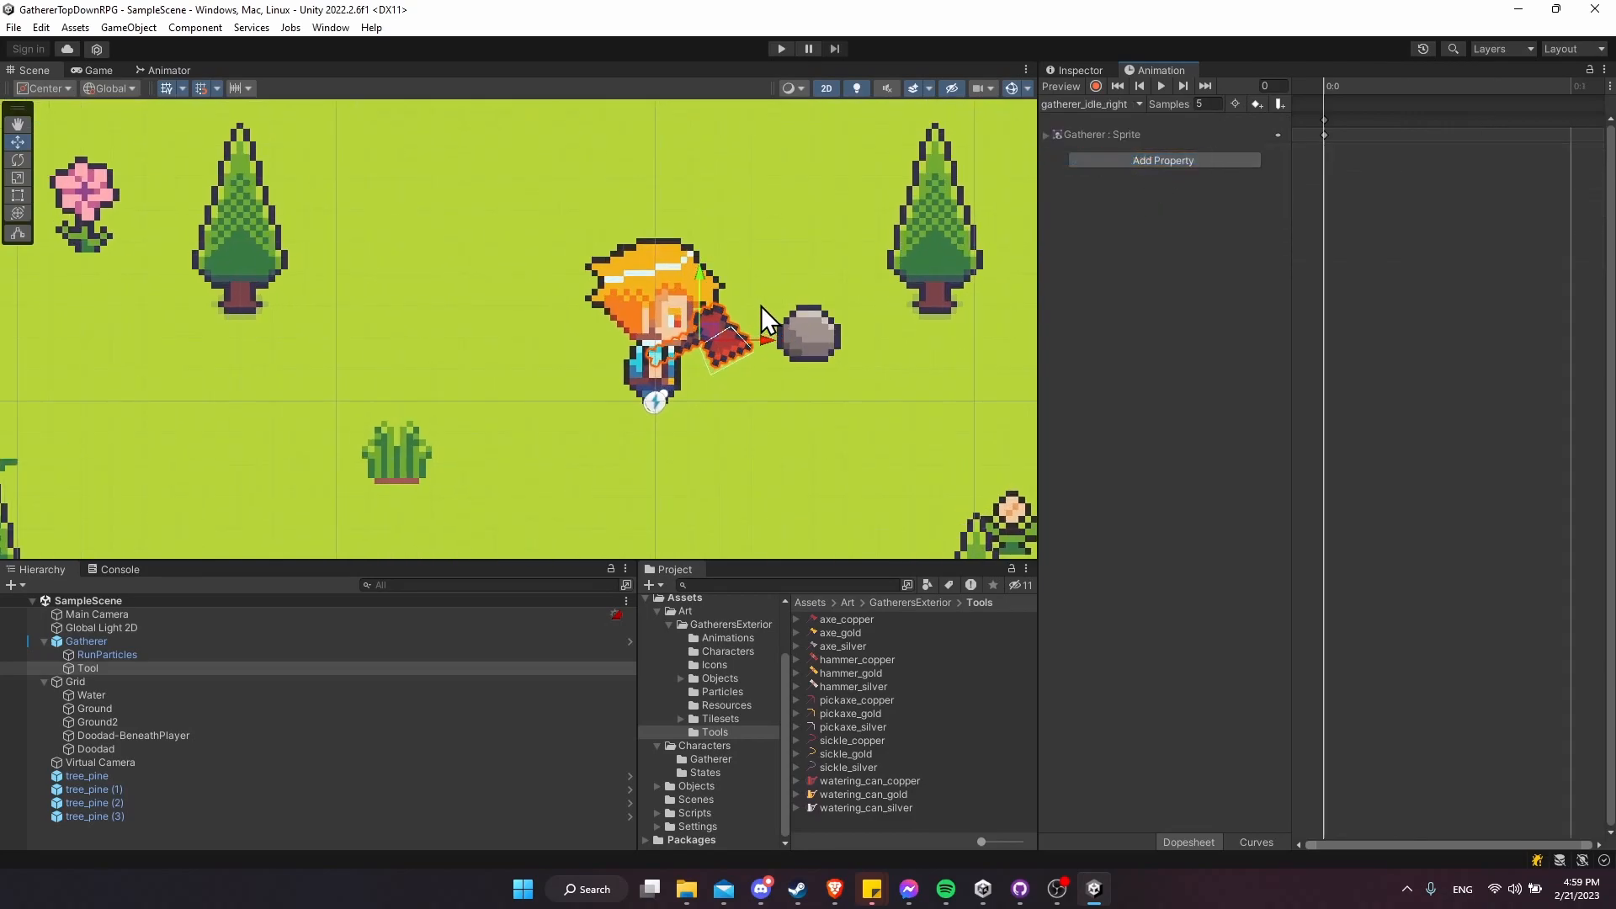
pyautogui.scroll(2, 733, 337)
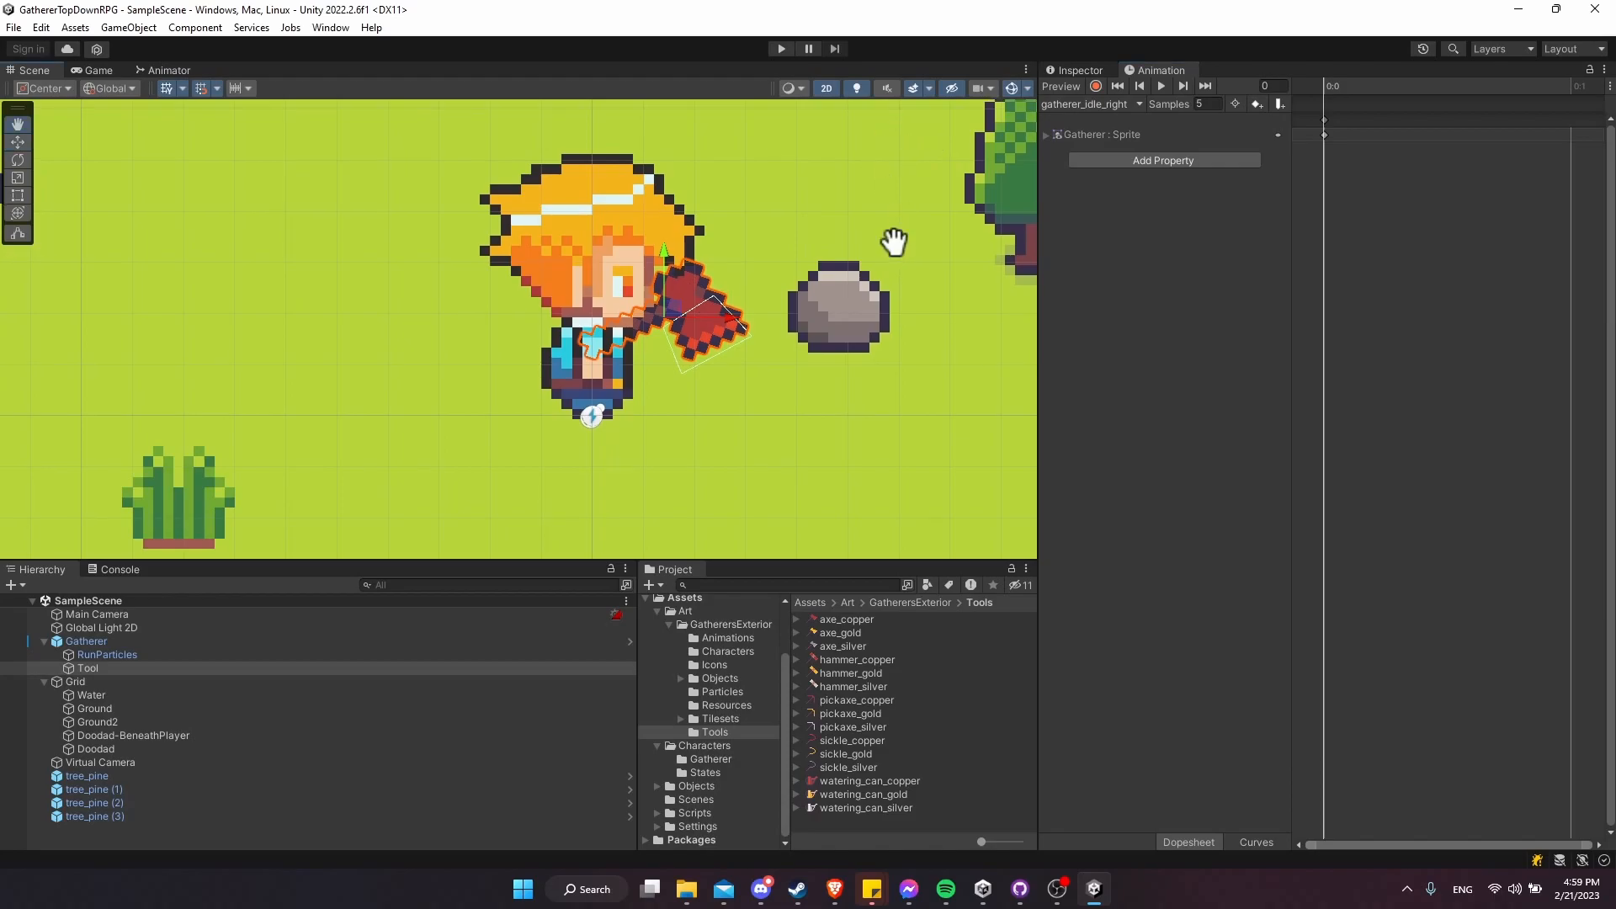
pyautogui.click(1096, 85)
# - Fit the Tool to the hand in gatherer_idle_right at about X -0.035, Y -0.012, with a Z rotation of about -27
pyautogui.click(95, 665)
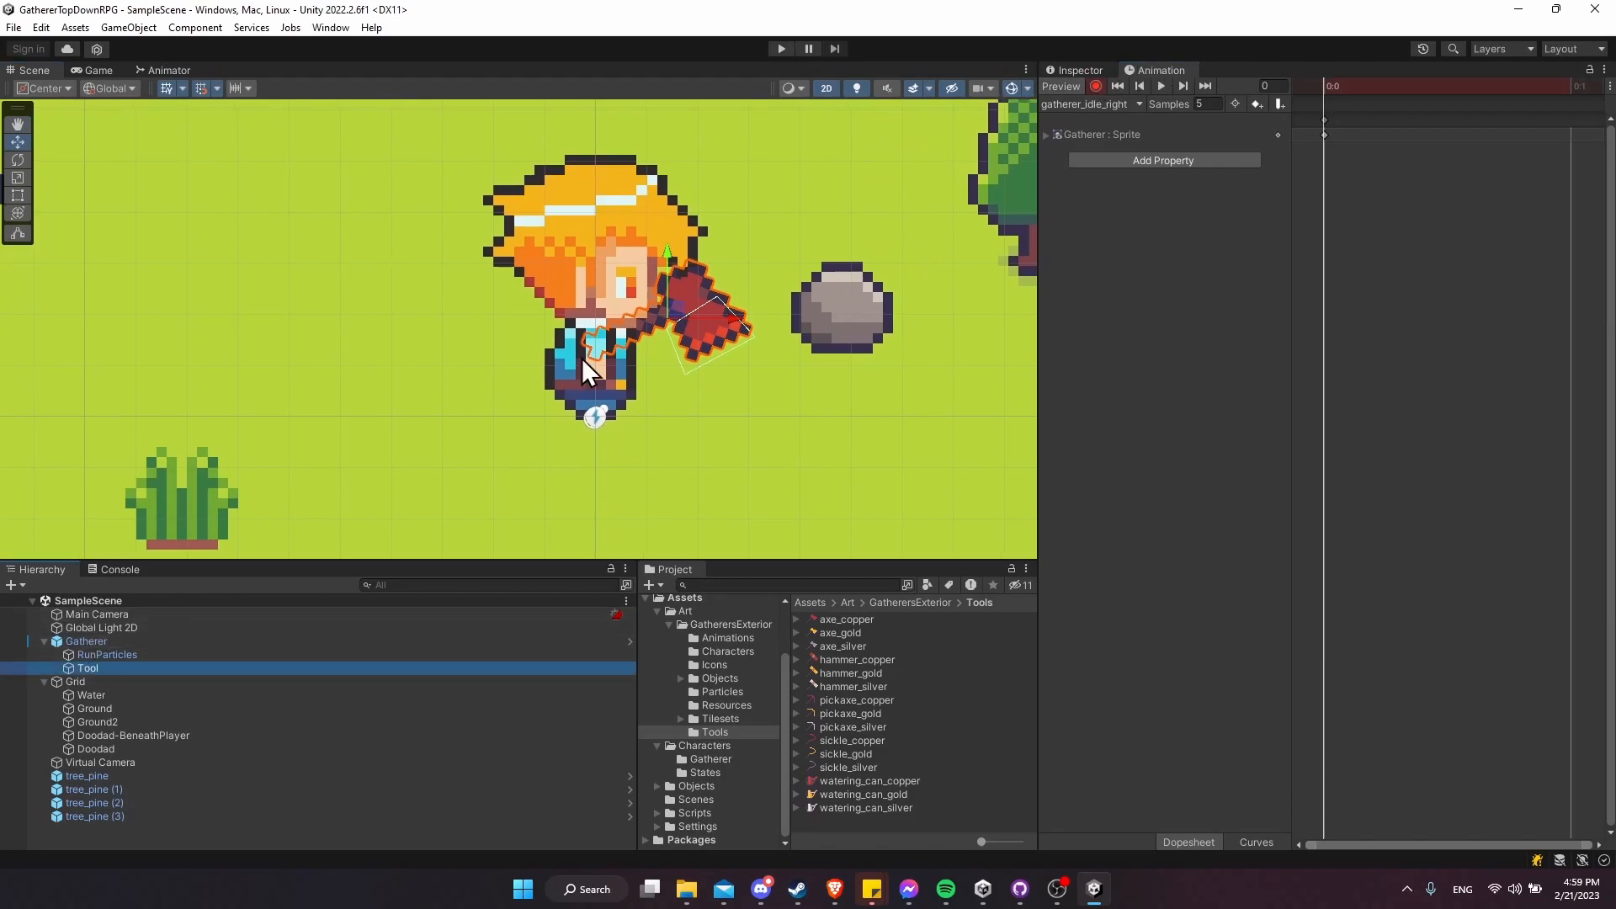
pyautogui.moveTo(671, 268)
pyautogui.mouseDown()
pyautogui.moveTo(670, 291)
pyautogui.moveTo(731, 325)
pyautogui.moveTo(683, 332)
pyautogui.moveTo(670, 297)
pyautogui.mouseUp()
pyautogui.press('e')
pyautogui.press('w')
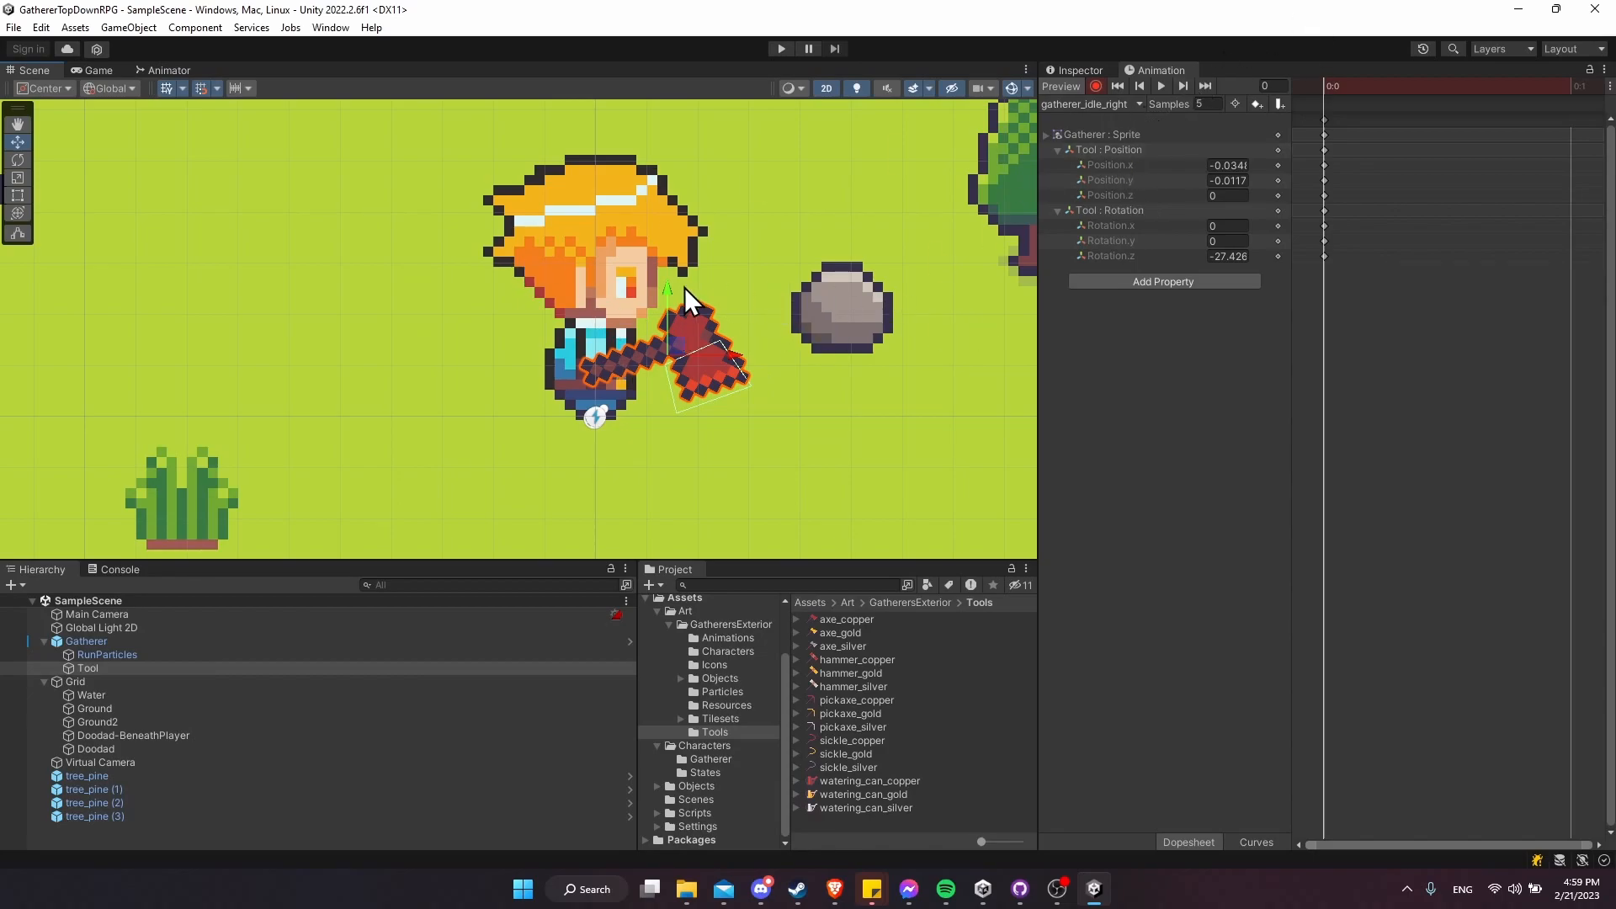
# - Open the gatherer_idle_up clip, select the Tool and turn on keyframe recording
pyautogui.click(1134, 104)
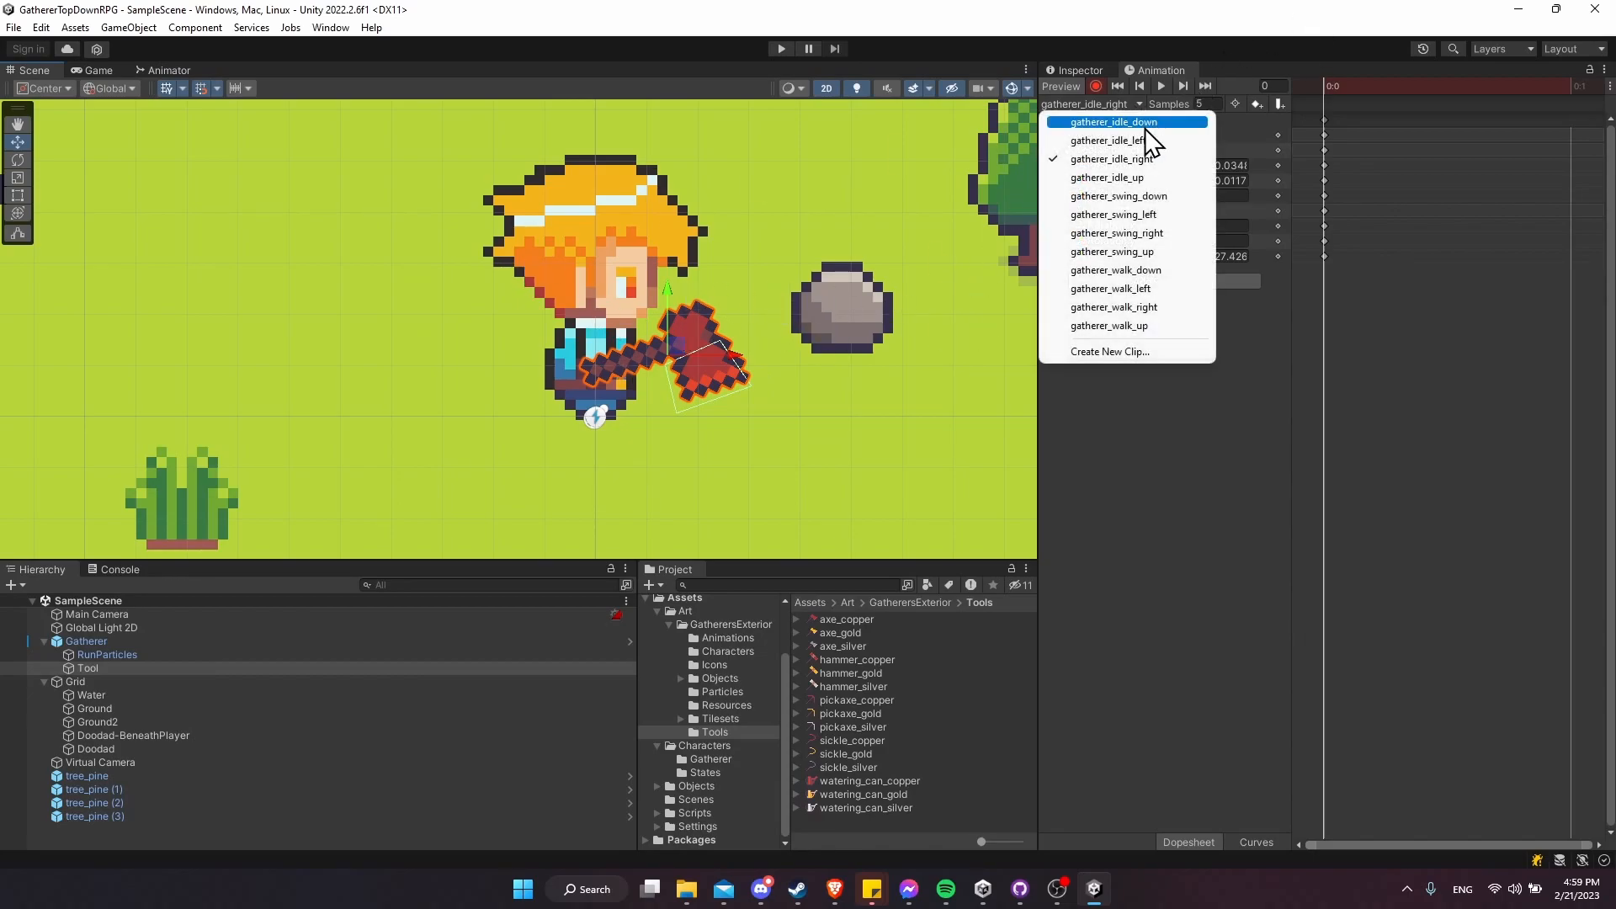
pyautogui.click(1150, 178)
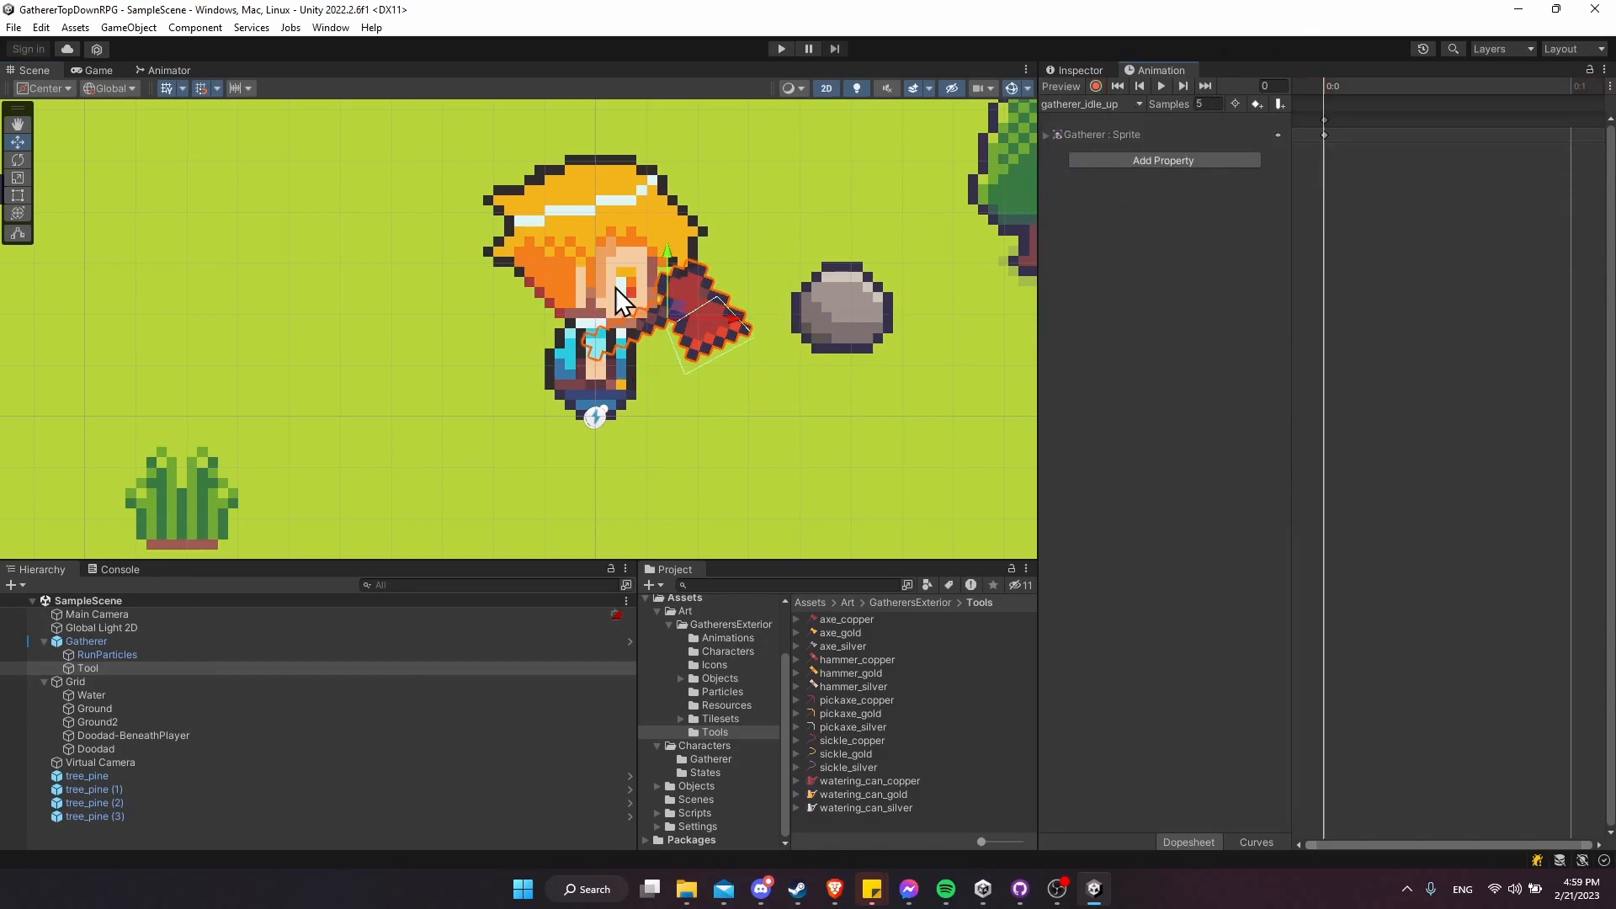
pyautogui.click(1337, 87)
pyautogui.moveTo(1332, 88); pyautogui.dragTo(1276, 96)
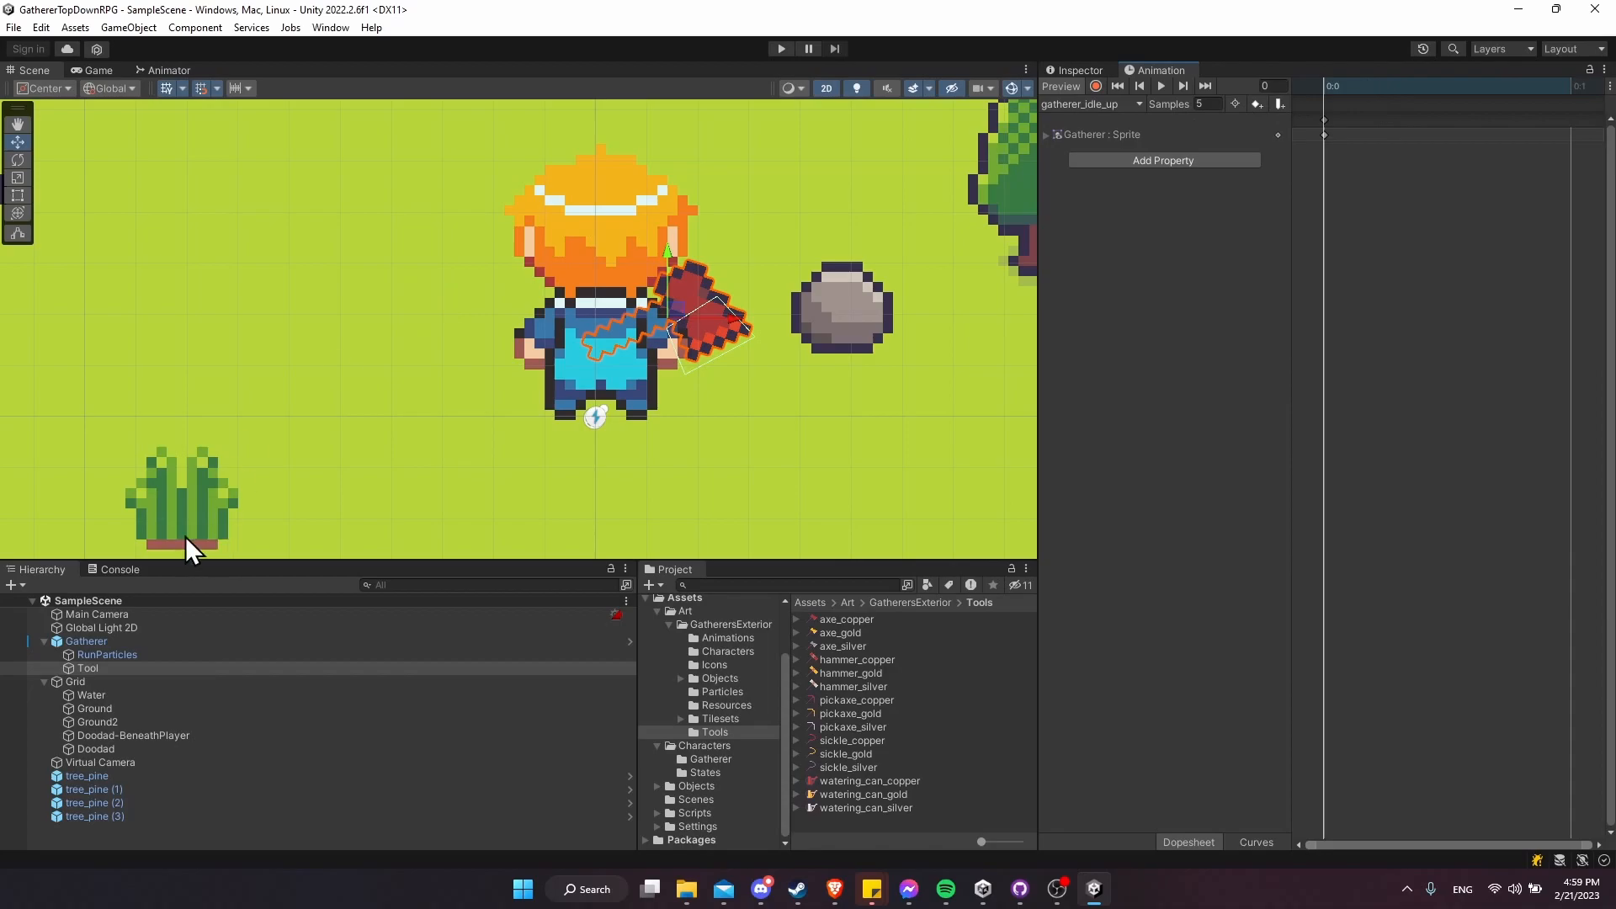
pyautogui.click(101, 669)
pyautogui.click(1096, 86)
# - Set the Tool's rotation to 180 on Y and about 101 on Z, and move it to the character's right hand at about X 0.01, Y 0.07
pyautogui.moveTo(729, 312); pyautogui.dragTo(804, 323)
pyautogui.moveTo(731, 251); pyautogui.dragTo(793, 281)
pyautogui.press('e')
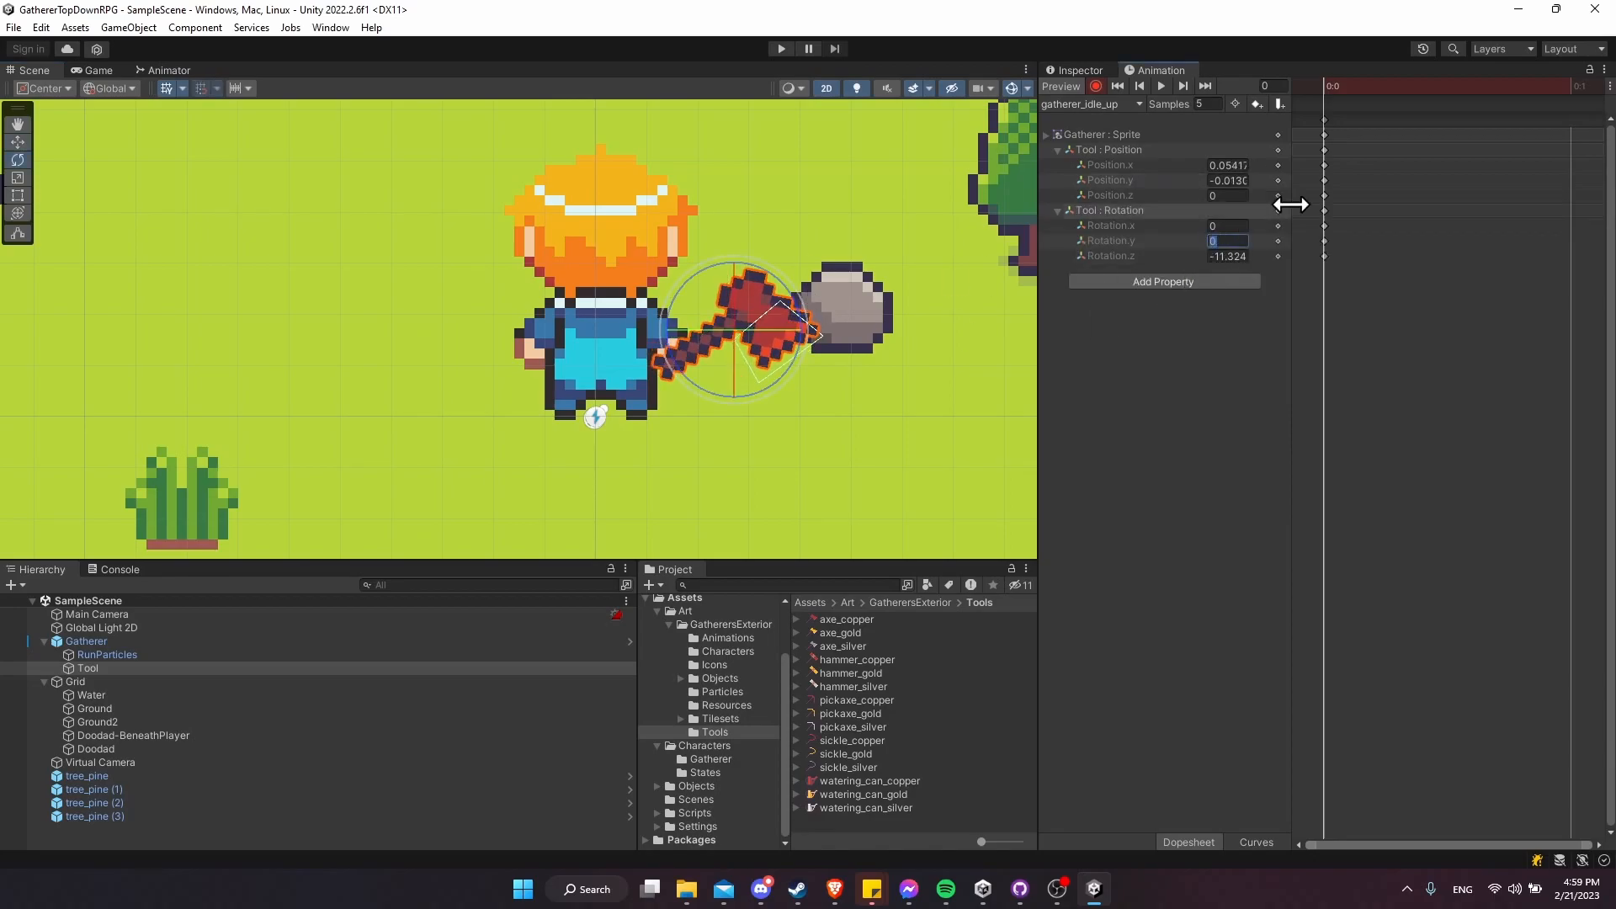
pyautogui.write('180')
pyautogui.moveTo(638, 310); pyautogui.dragTo(657, 570)
pyautogui.press('w')
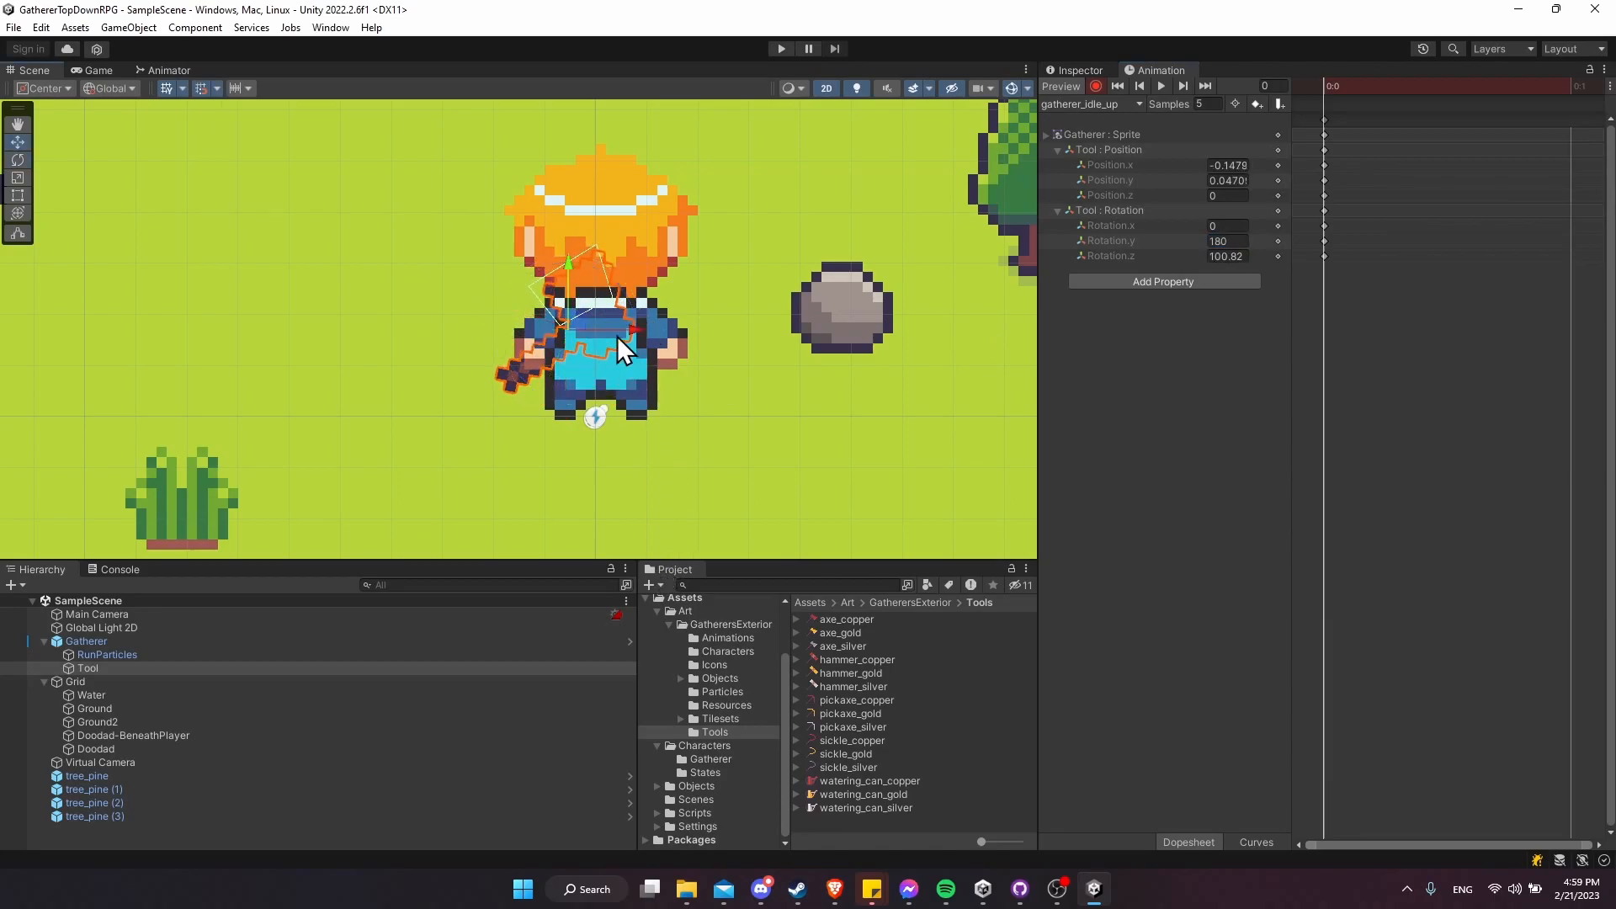
pyautogui.moveTo(644, 332); pyautogui.dragTo(796, 304)
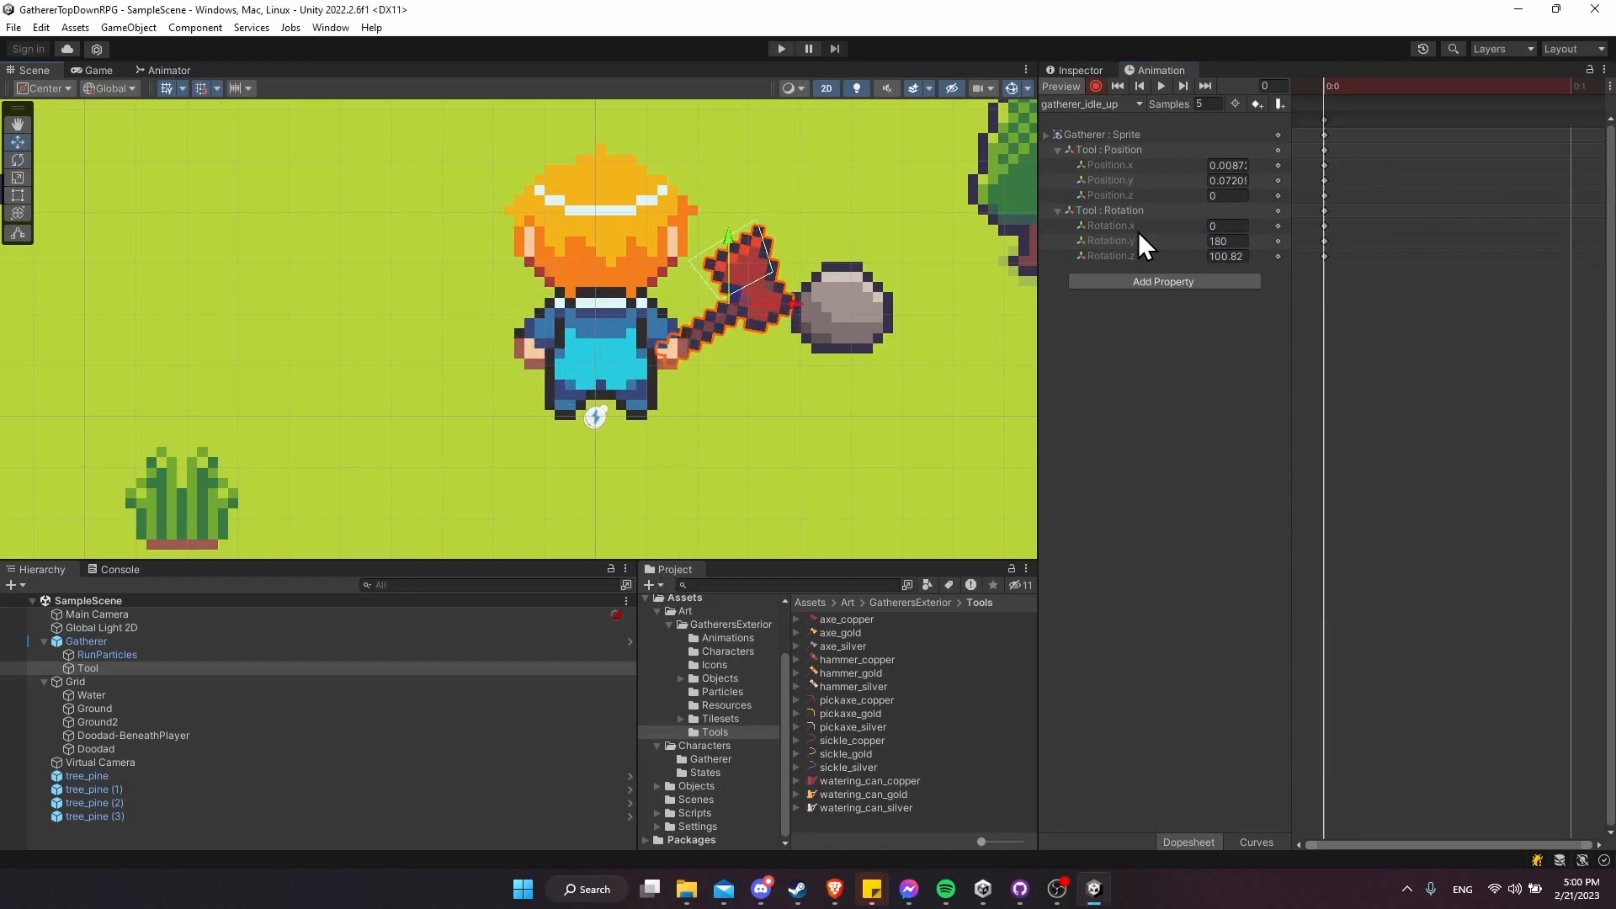
# - Set the Tool's Z rotation to 90 in gatherer_idle_up and lower it into the hand at about Y 0.056
pyautogui.click(1234, 254)
pyautogui.write('90')
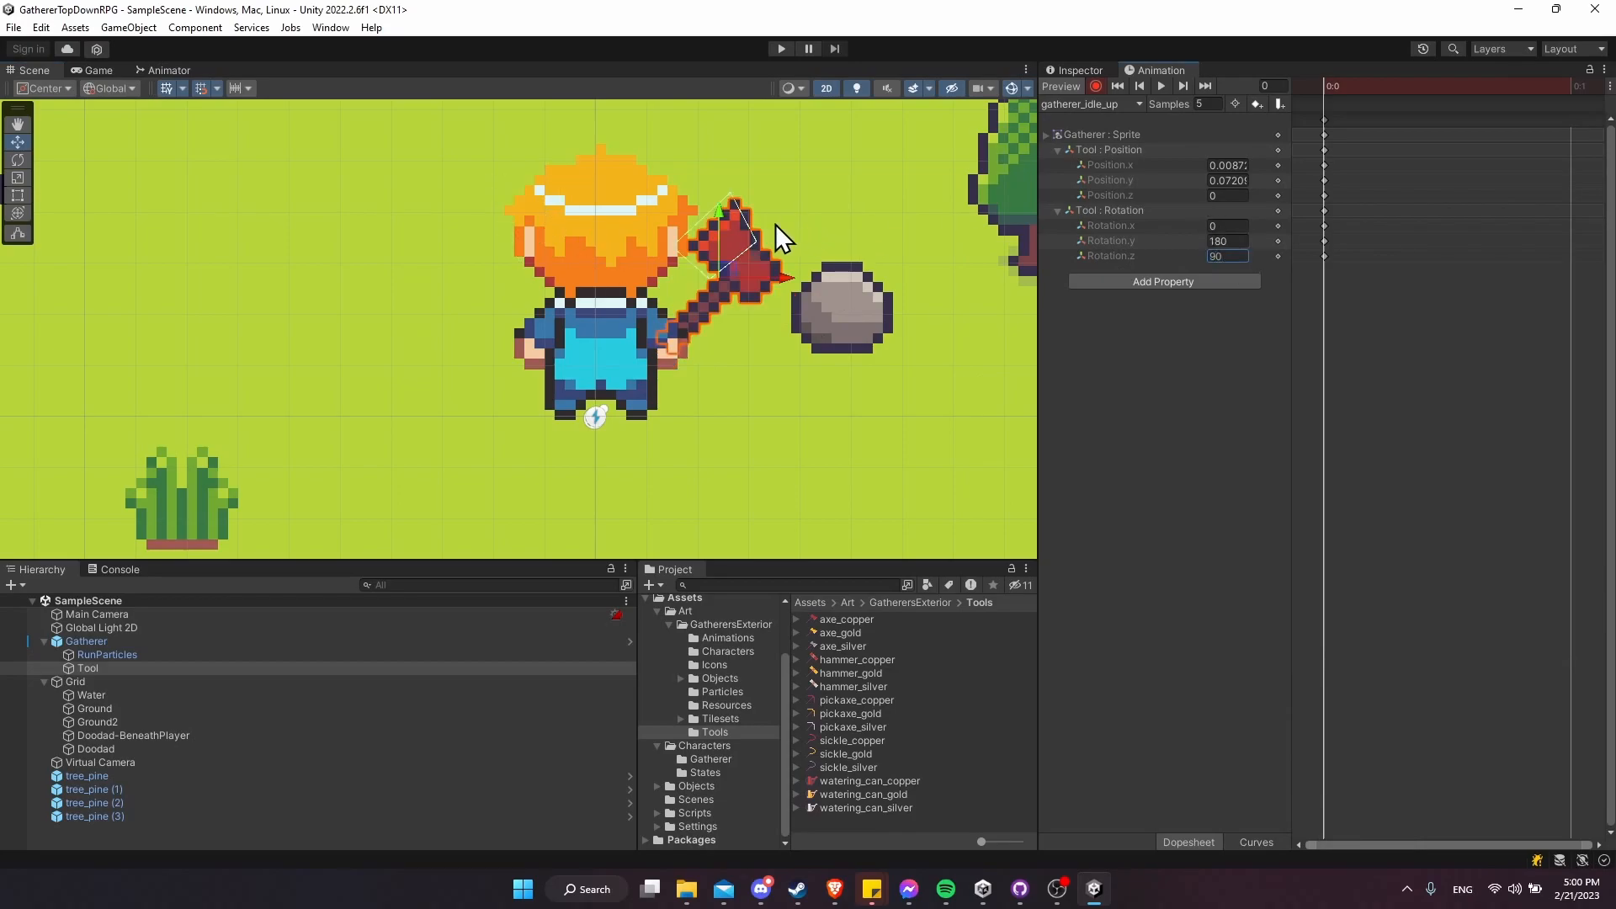
pyautogui.moveTo(715, 219); pyautogui.dragTo(717, 229)
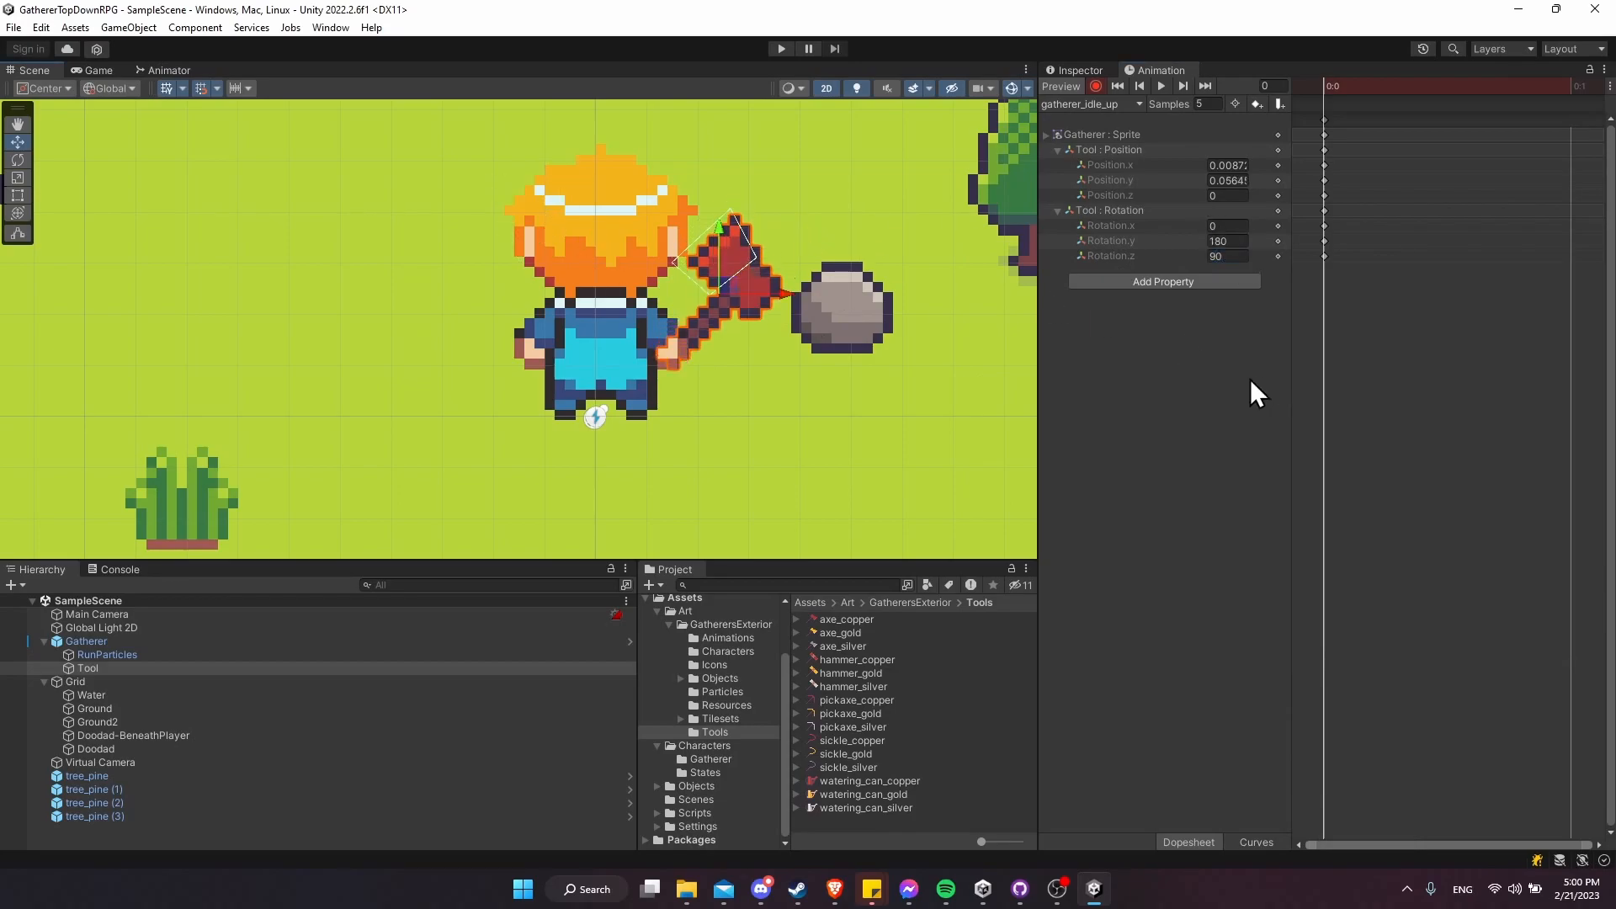
# - Open the gatherer_idle_left clip for keyframe recording and select the Tool
pyautogui.click(1120, 101)
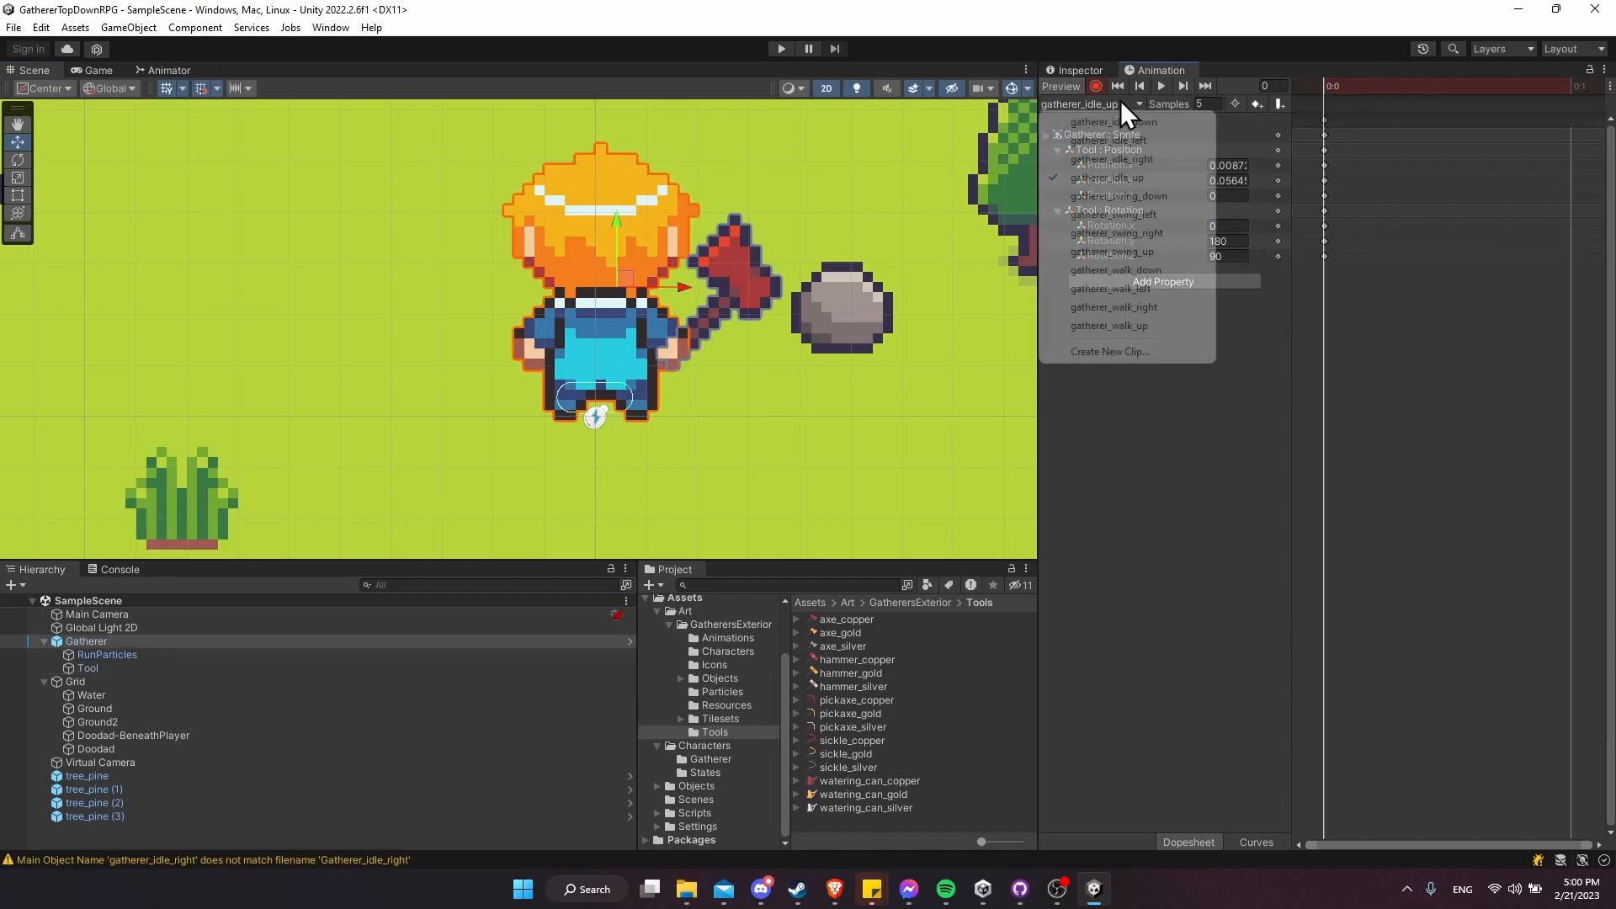
pyautogui.click(1164, 142)
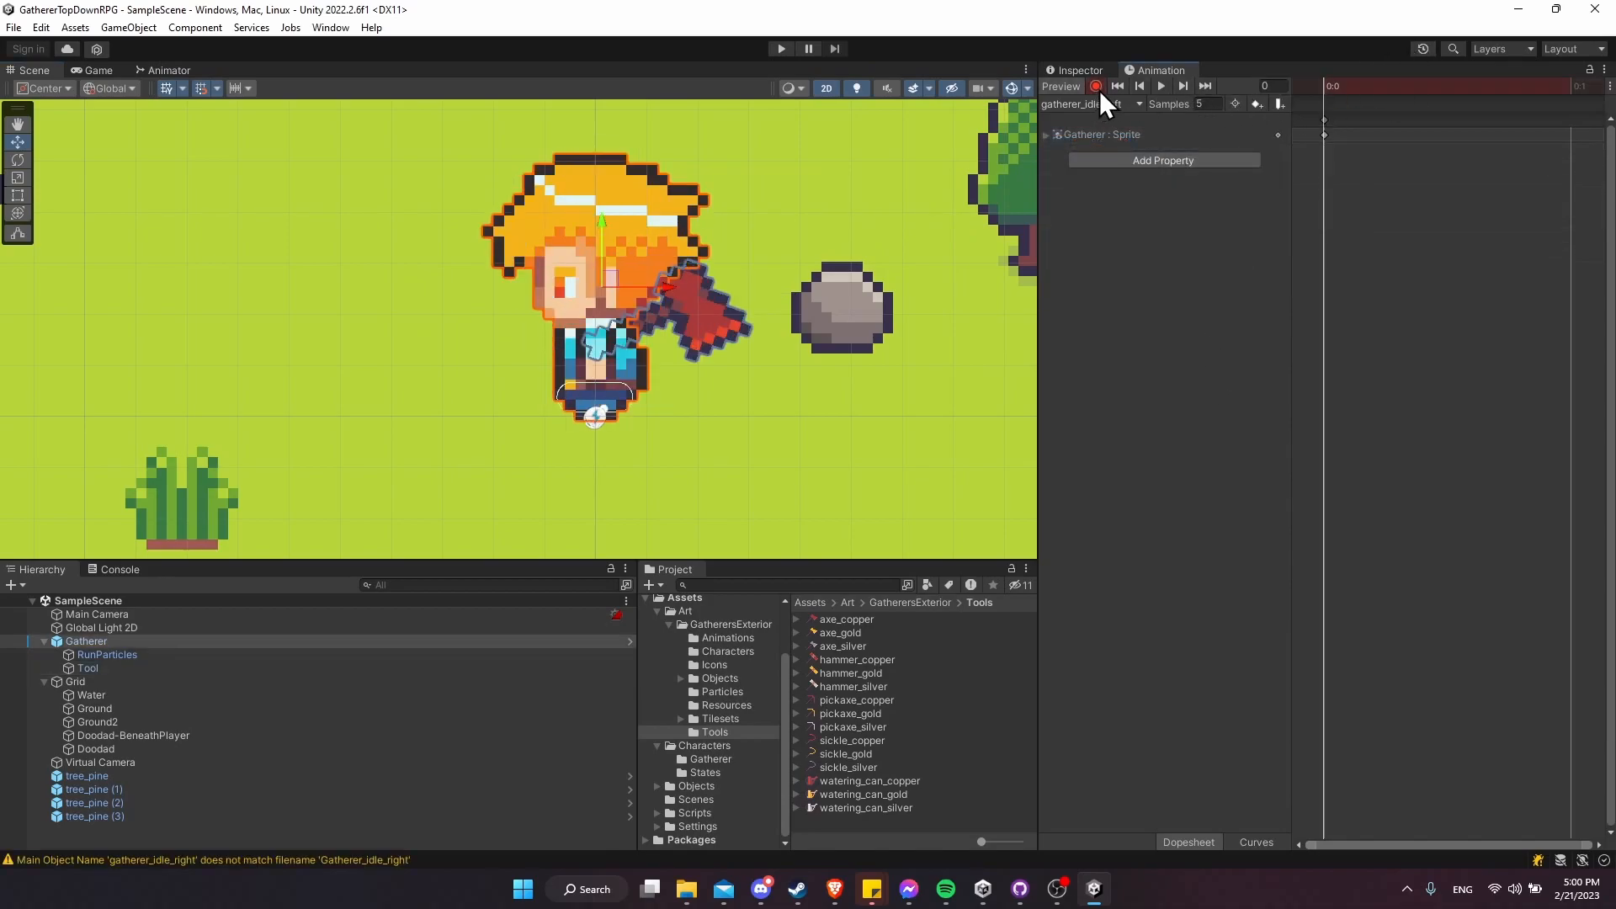
pyautogui.click(97, 667)
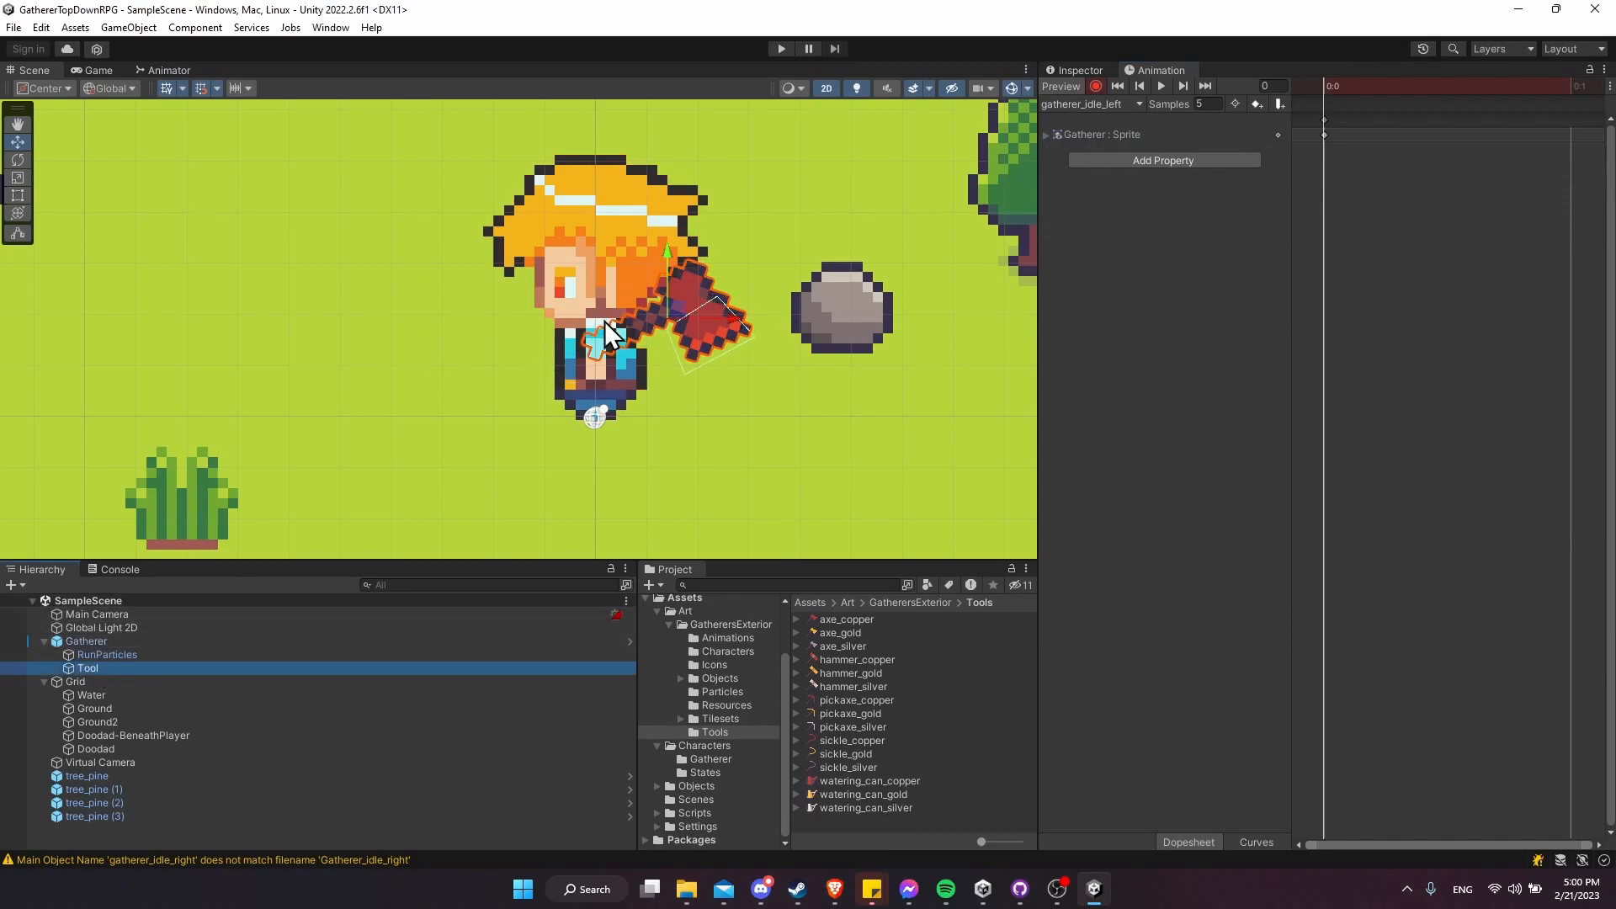
# - Set the Tool's rotation to 180 on Y and about -15 on Z, and position it at about X 0.017, Y 0.008
pyautogui.press('e')
pyautogui.moveTo(726, 297); pyautogui.dragTo(729, 290)
pyautogui.click(1234, 242)
pyautogui.write('180w')
pyautogui.moveTo(564, 314); pyautogui.dragTo(587, 306)
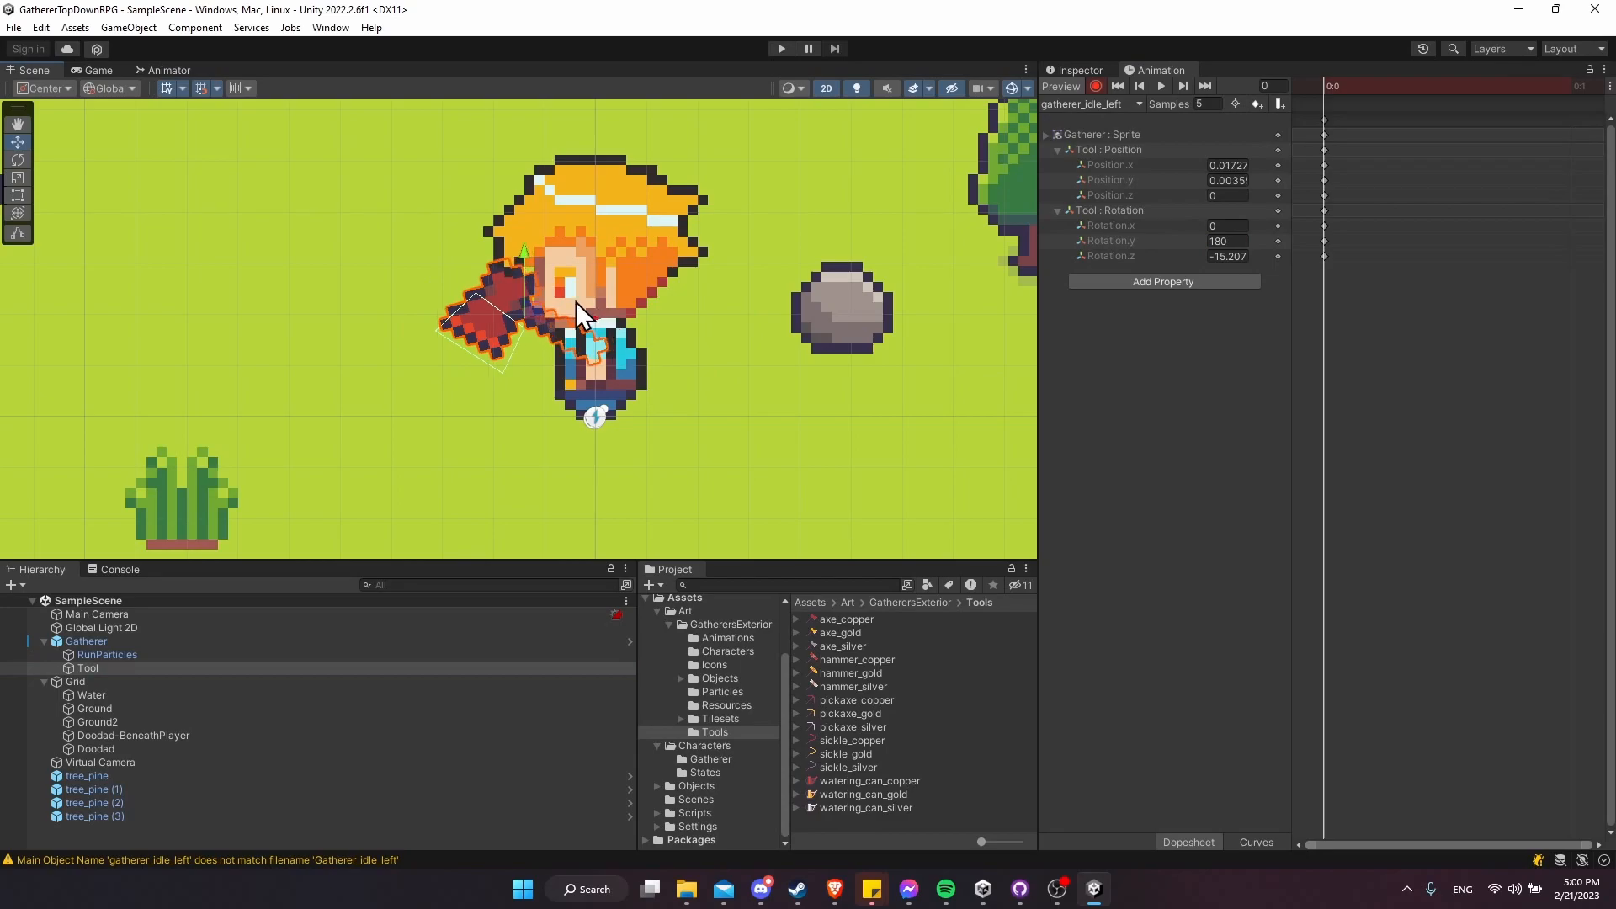
pyautogui.moveTo(524, 252); pyautogui.dragTo(524, 246)
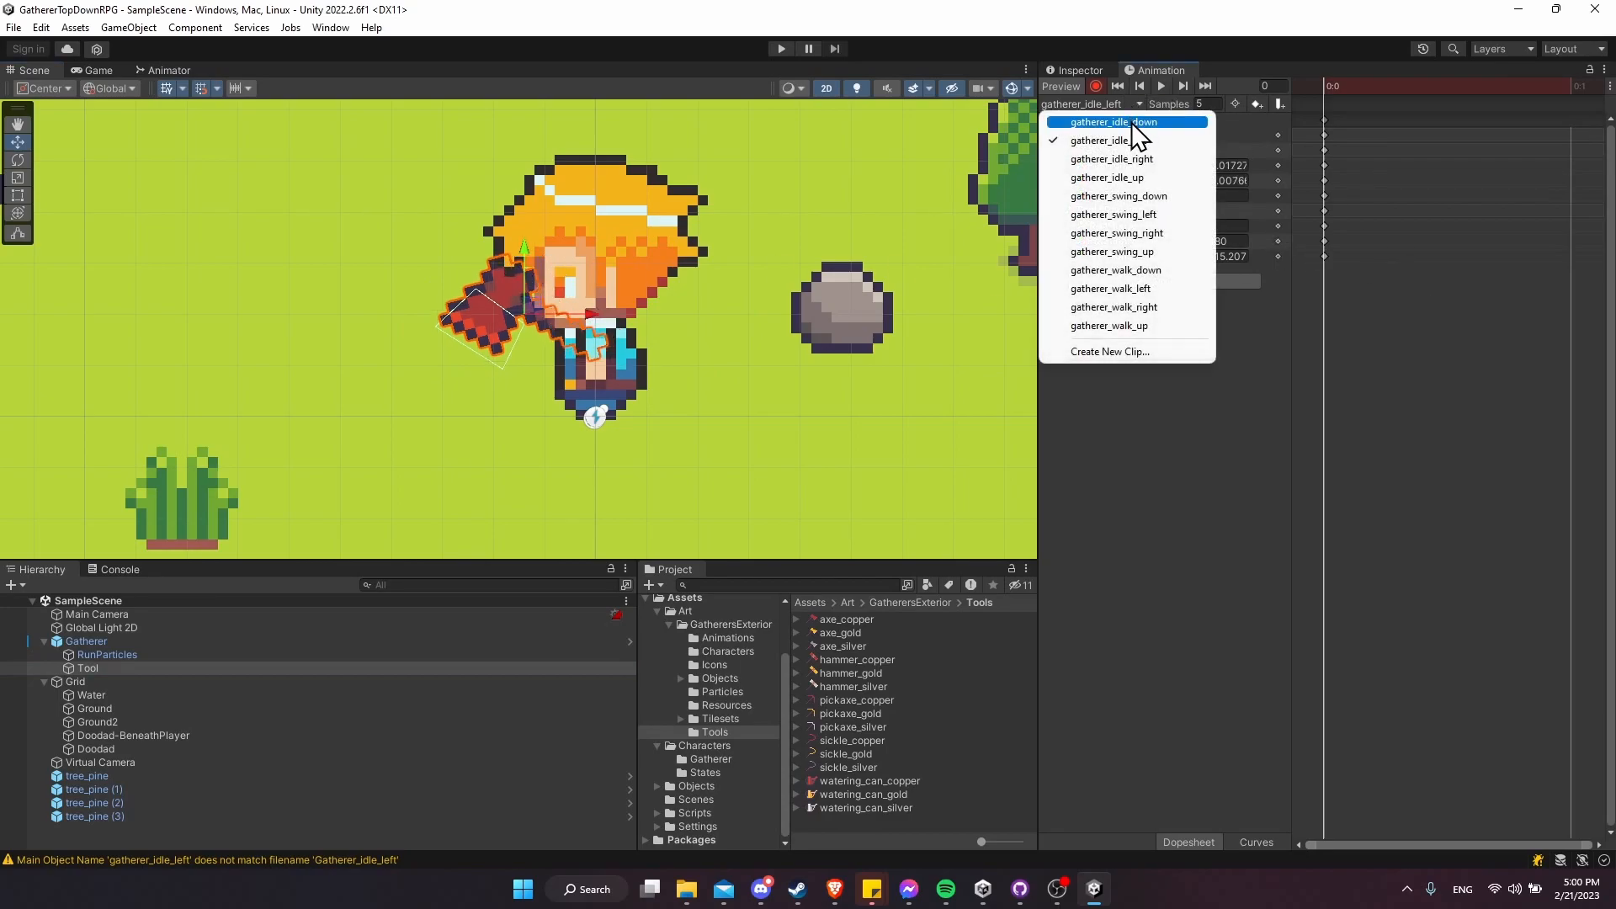
# - Open the gatherer_idle_down clip, turn on keyframe recording and select the Tool
pyautogui.click(1131, 122)
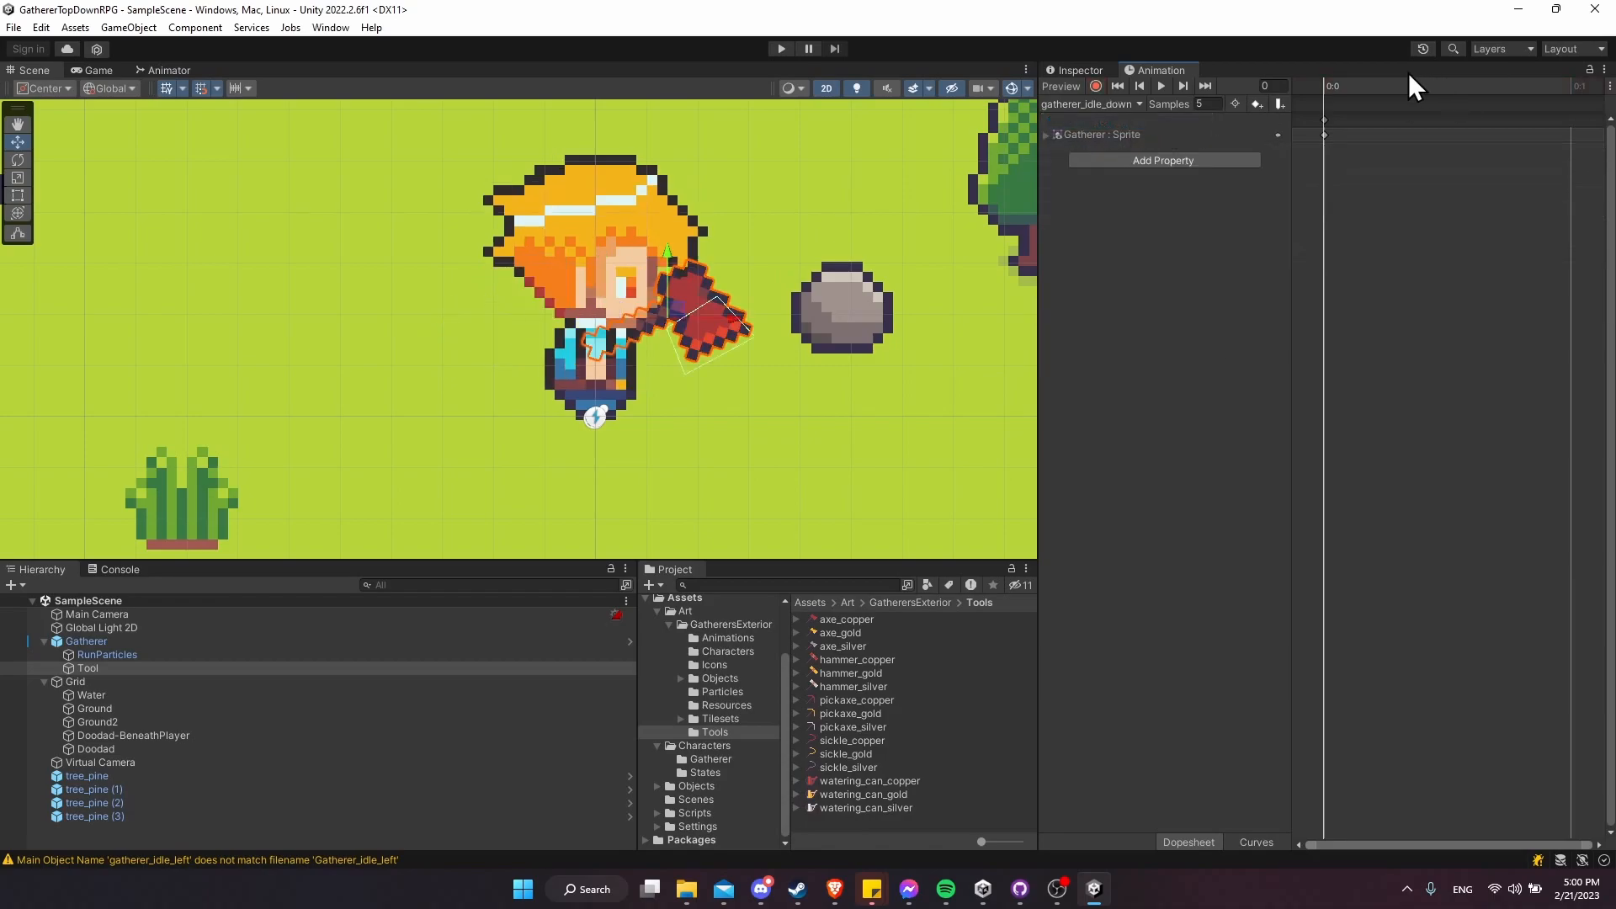
pyautogui.click(1096, 88)
pyautogui.click(100, 666)
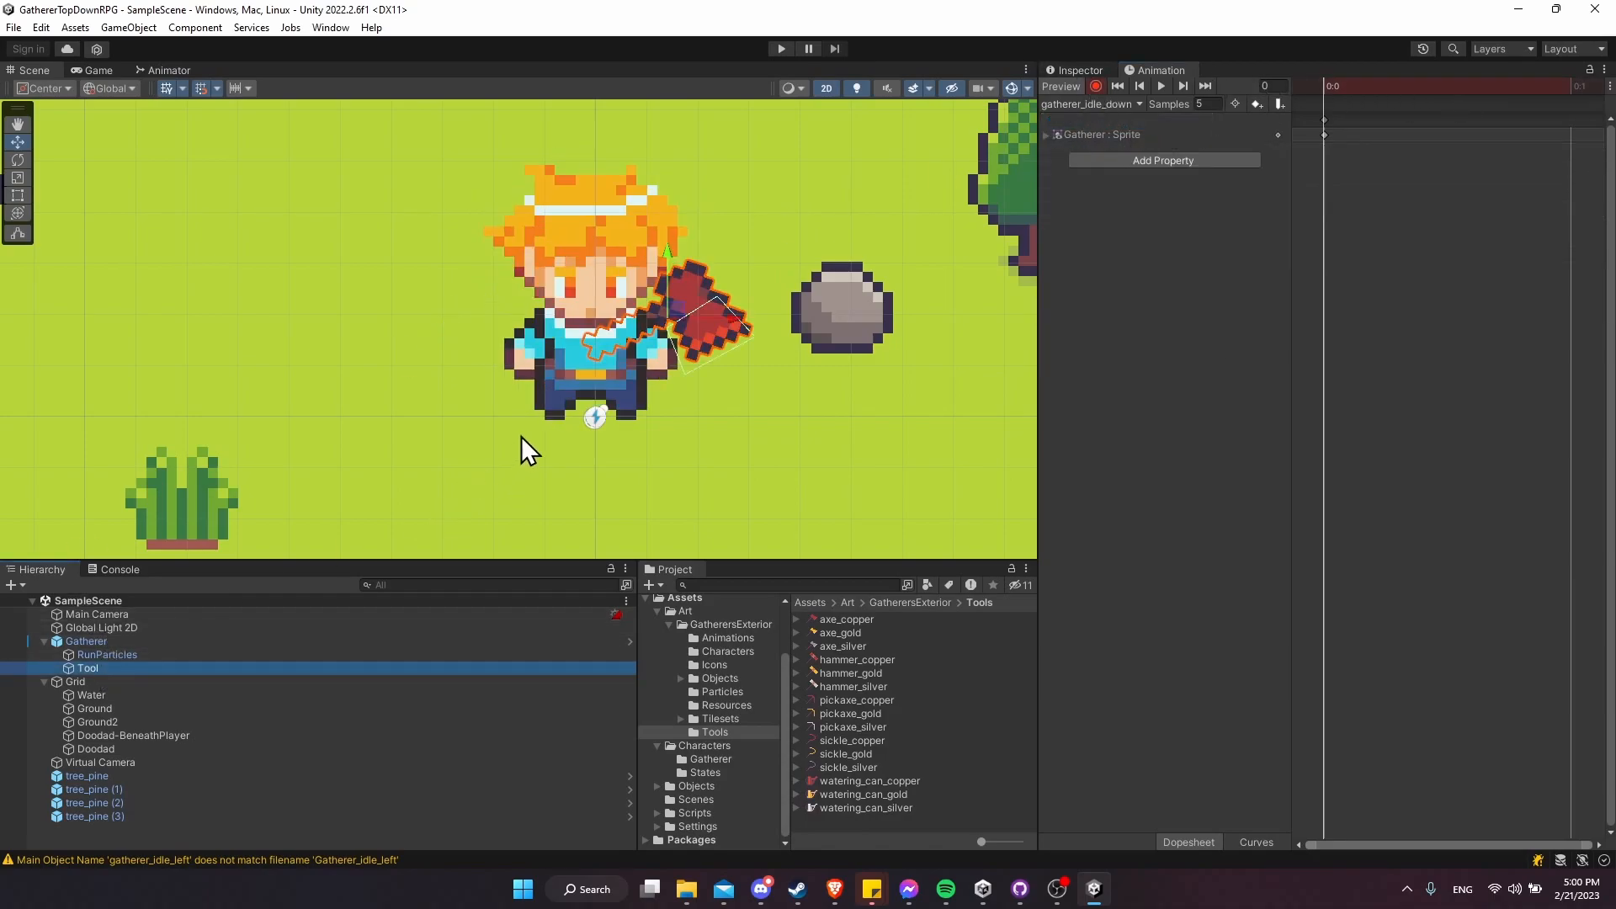
# - Set the Tool's Y rotation to 180 and place it in the character's hand at about X -0.054, Y -0.009
pyautogui.moveTo(741, 320); pyautogui.dragTo(593, 273)
pyautogui.press('e')
pyautogui.moveTo(655, 321); pyautogui.dragTo(655, 317)
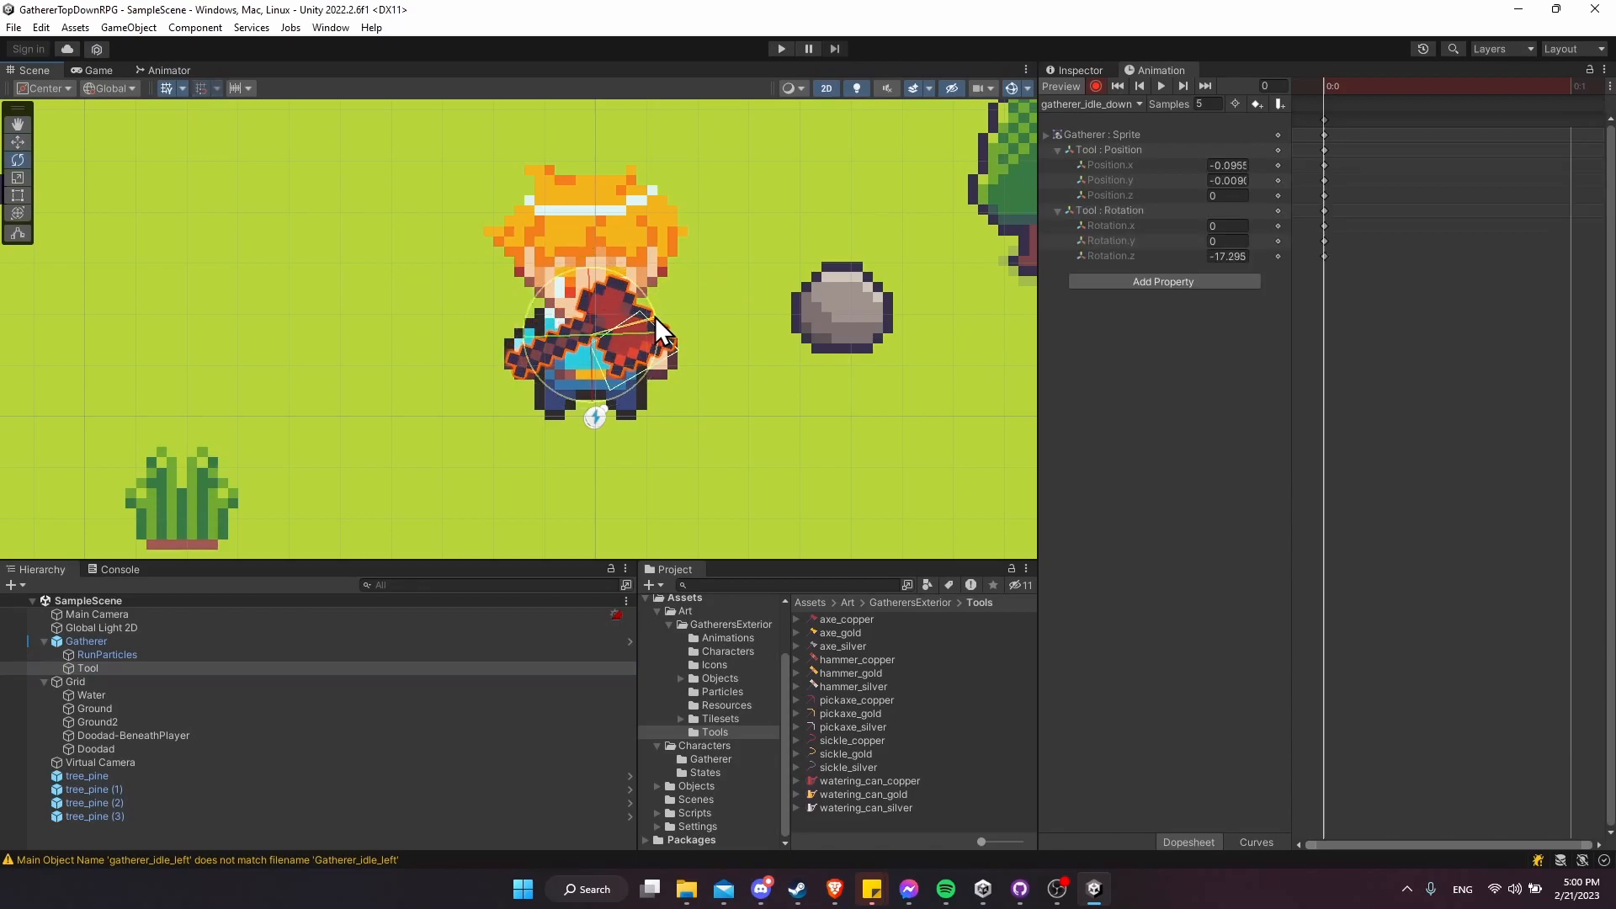
pyautogui.click(1249, 246)
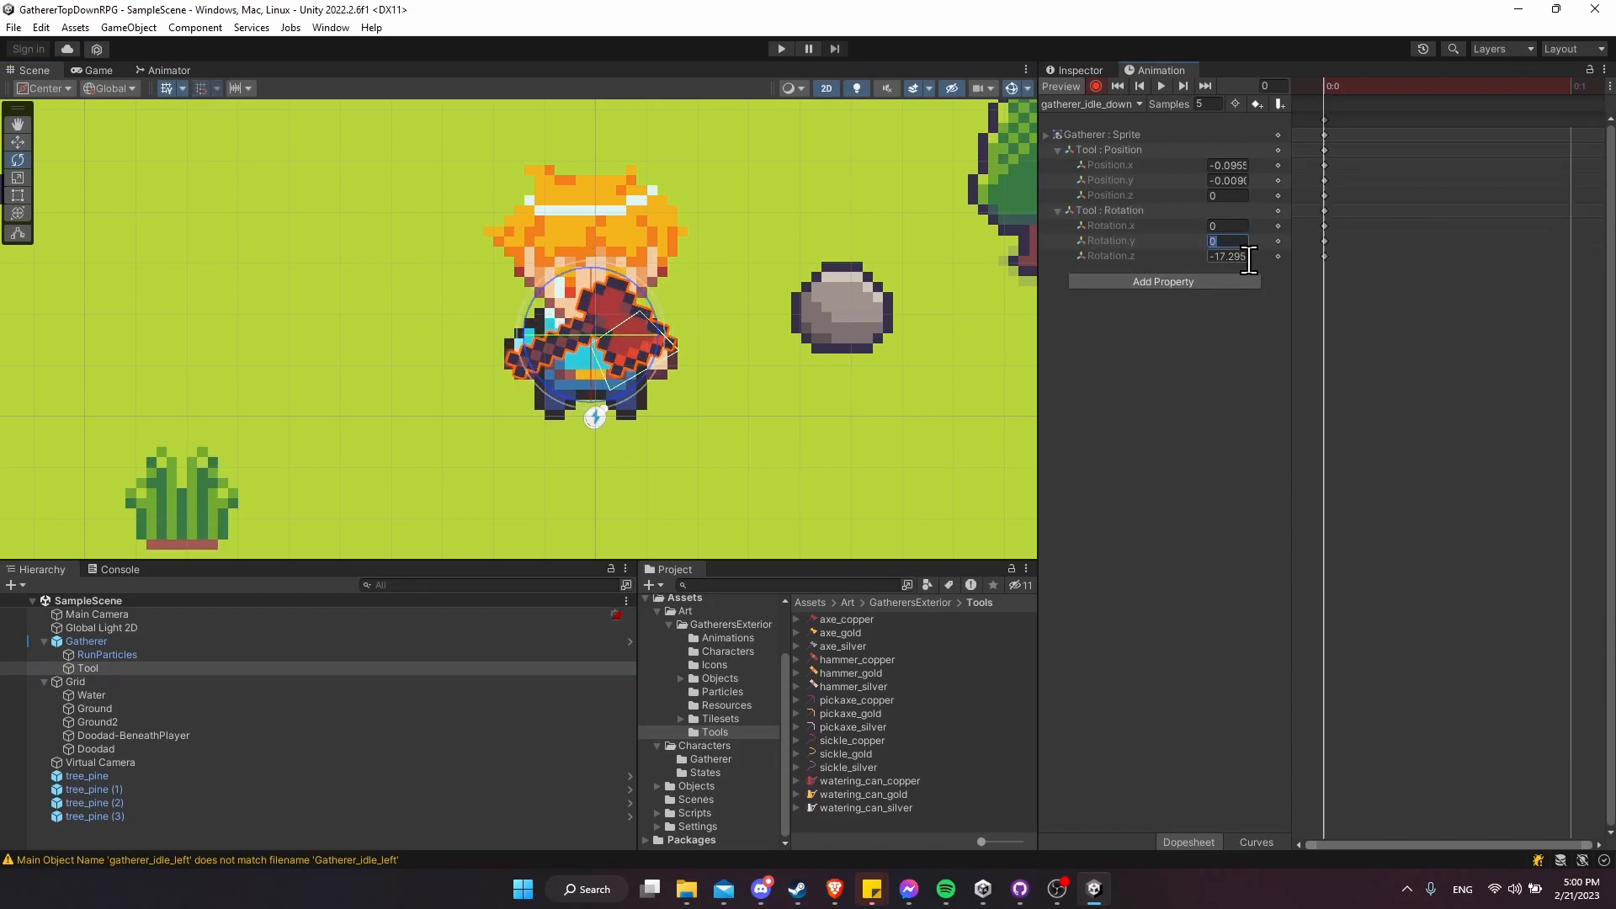
pyautogui.write('180')
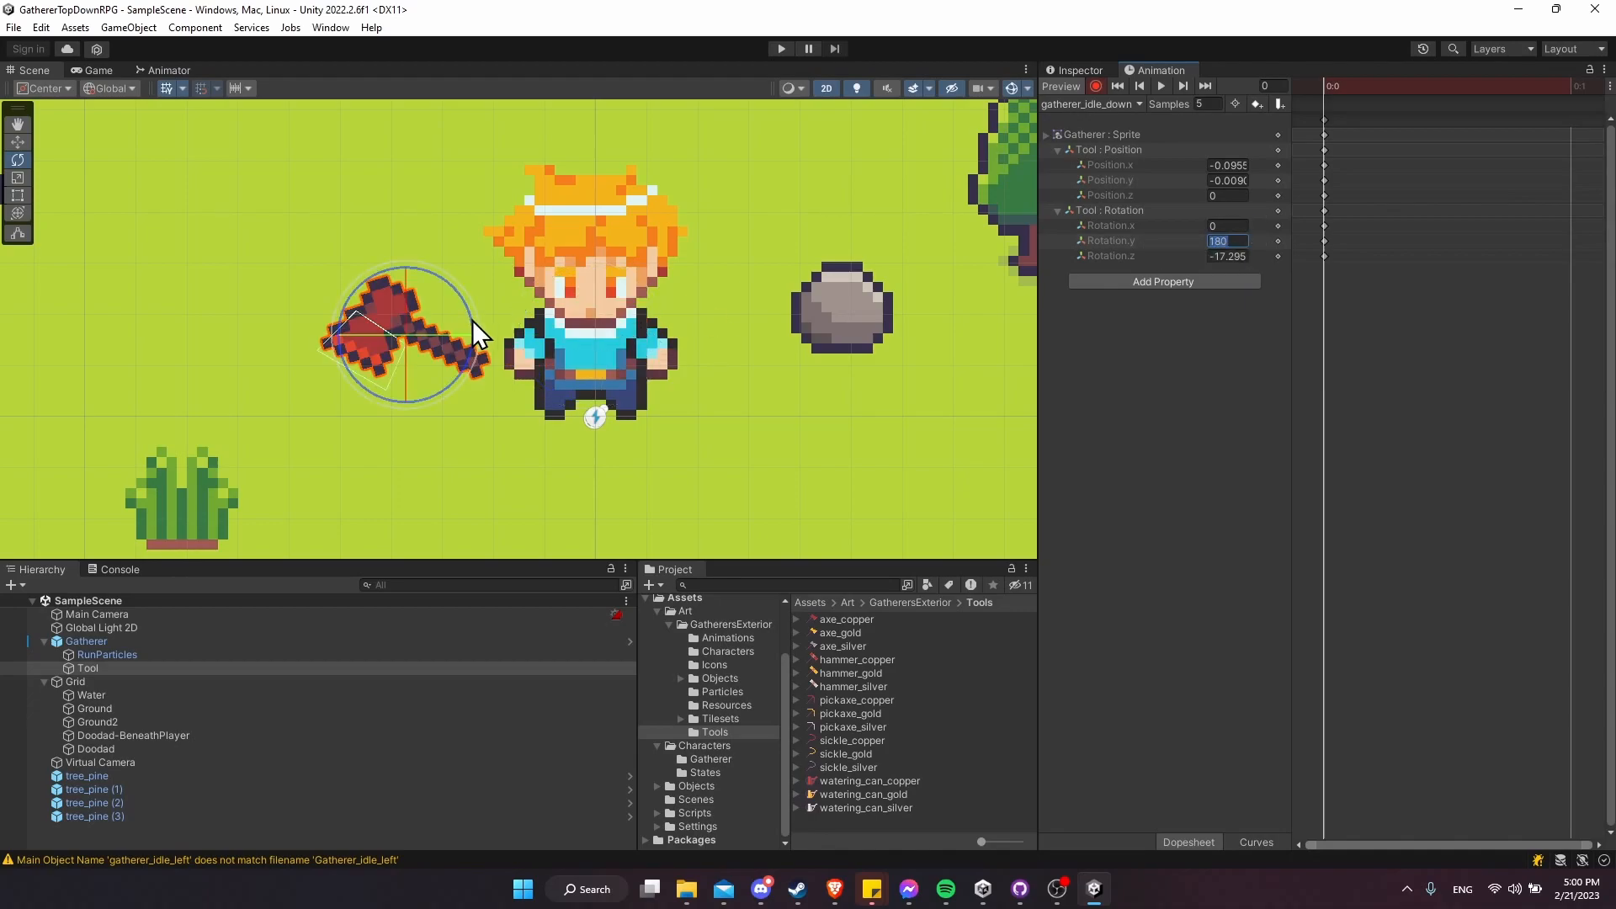
pyautogui.click(108, 669)
pyautogui.press('w')
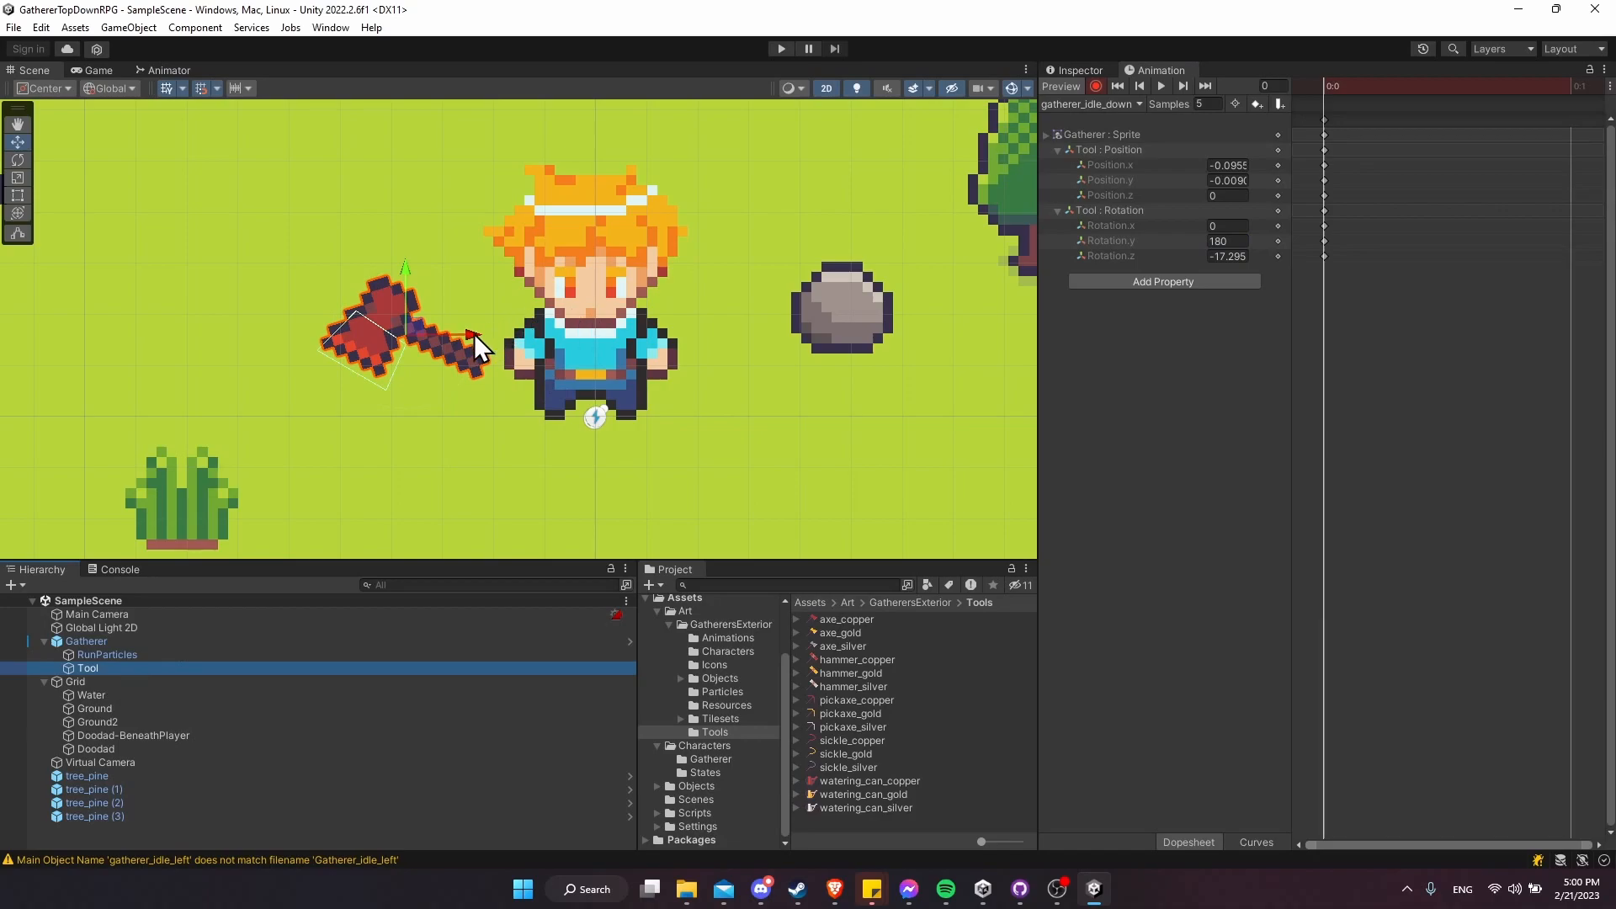
pyautogui.moveTo(468, 335); pyautogui.dragTo(514, 330)
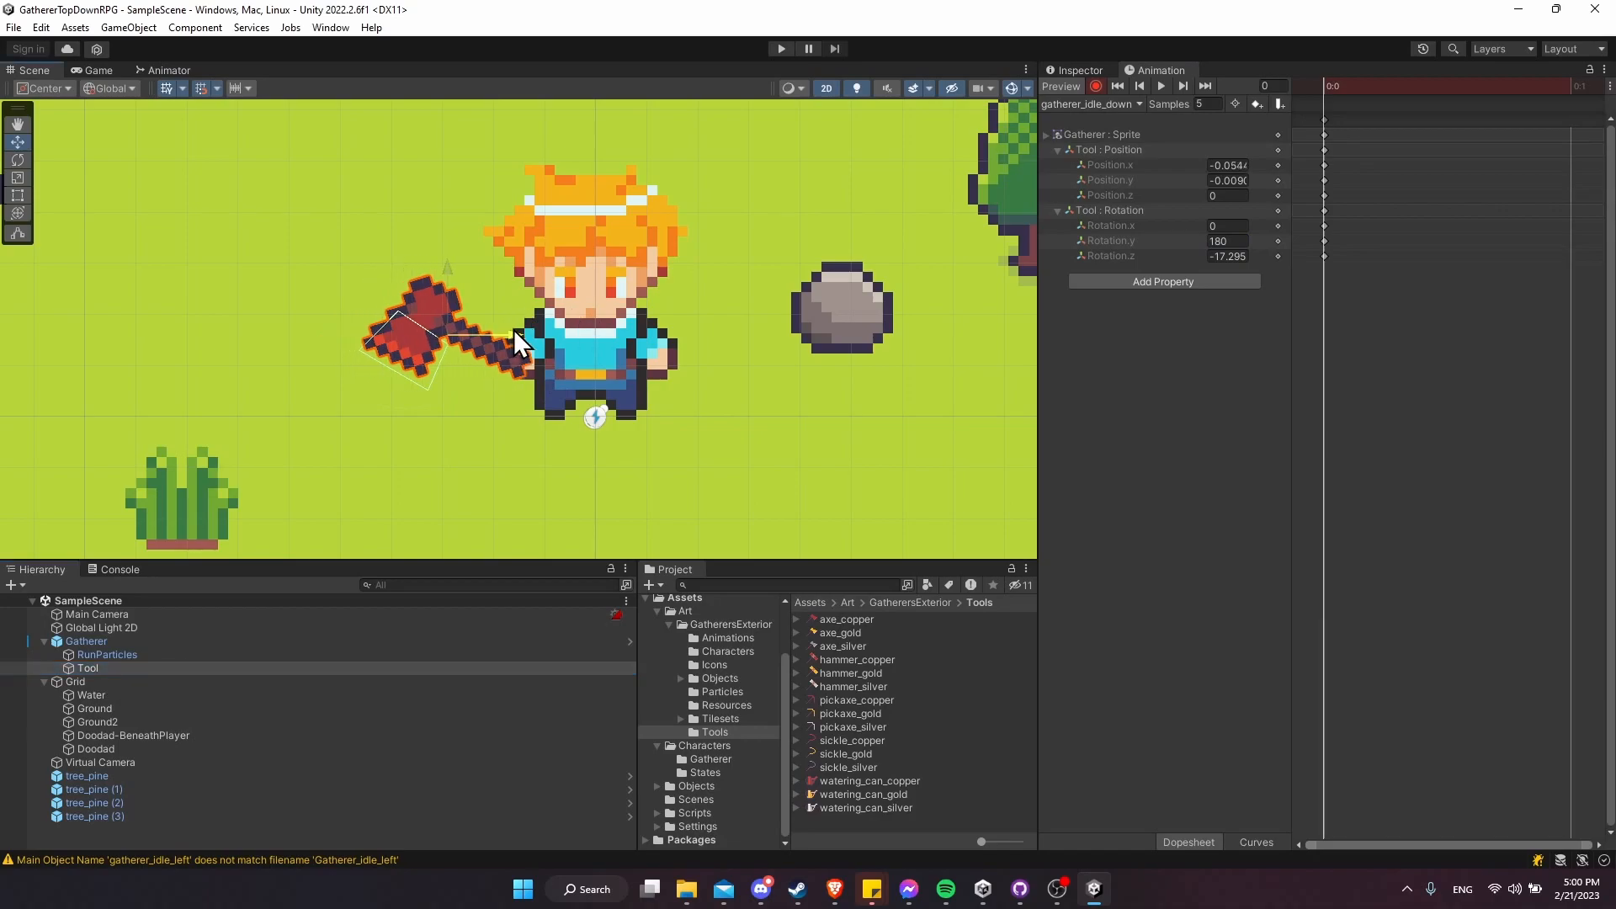
# - Set the Tool's Z rotation to -20 in gatherer_idle_down and turn off keyframe recording
pyautogui.click(1232, 256)
pyautogui.write('0')
pyautogui.press('BackSpace')
pyautogui.write('-20')
pyautogui.press('Return')
pyautogui.click(1096, 85)
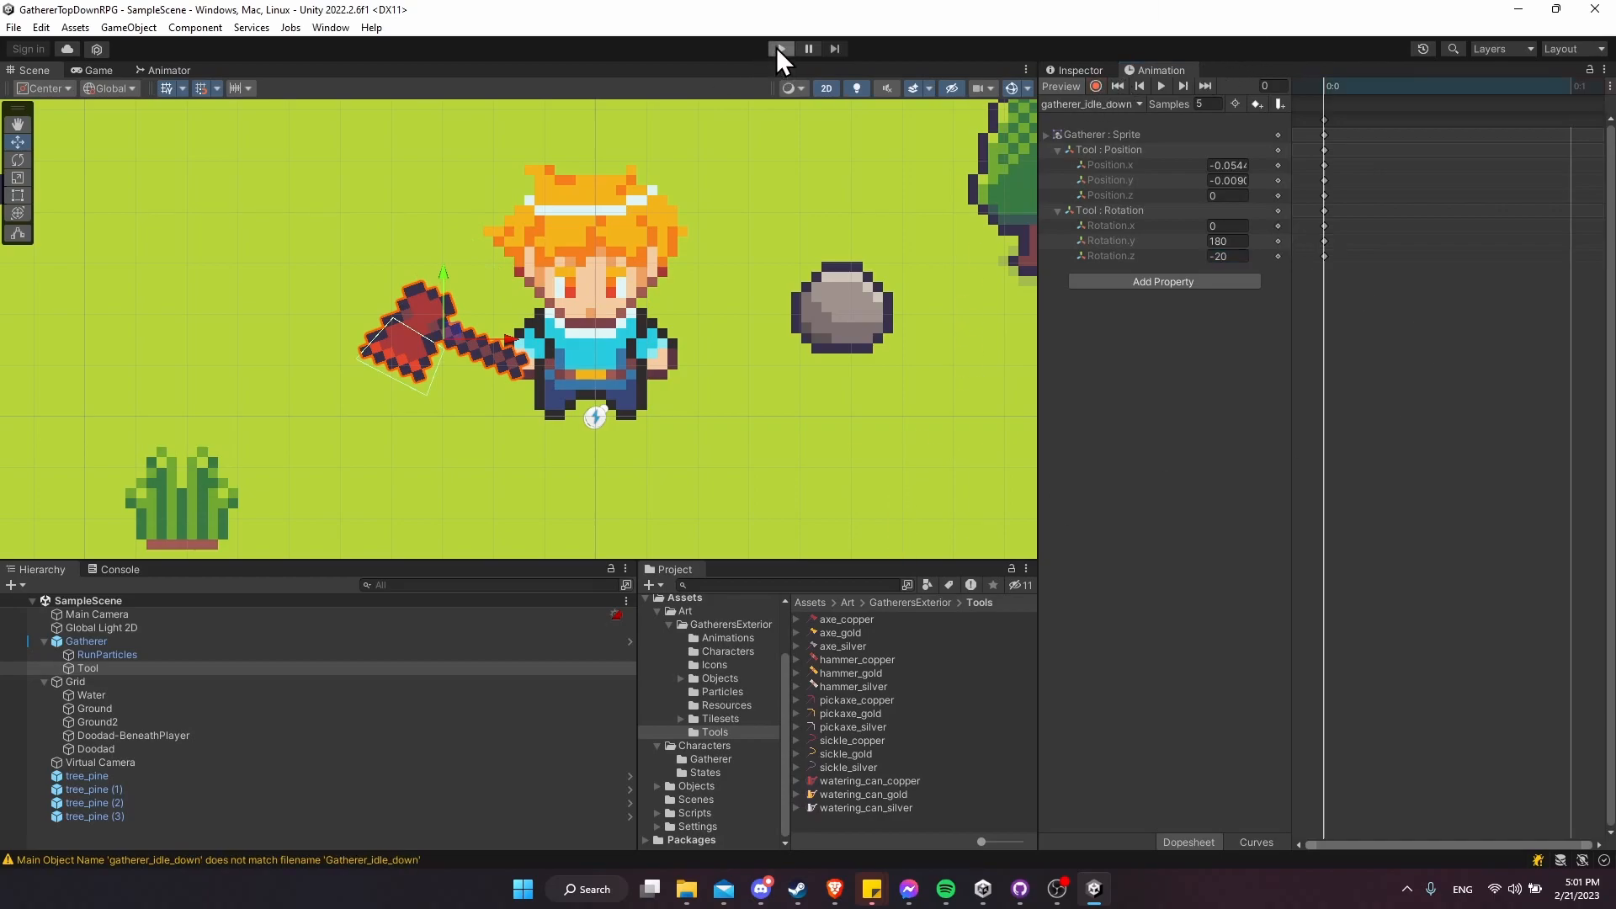
# - Run the game and walk the Gatherer in all four directions to check the axe's placement when walking and idling
pyautogui.click(779, 49)
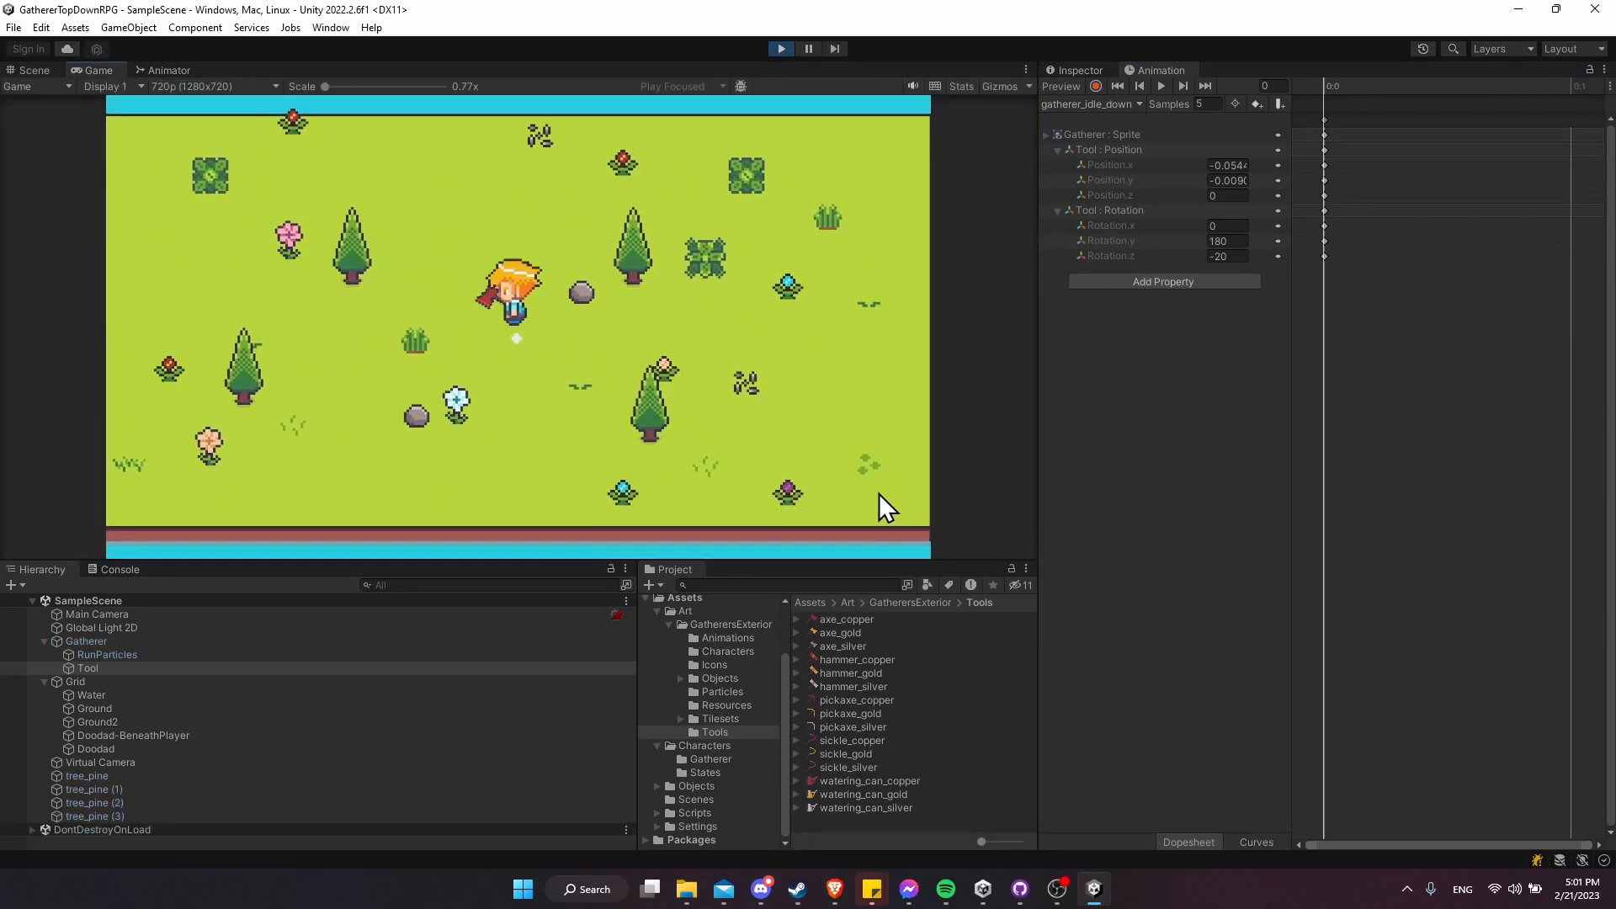
pyautogui.press('d')
pyautogui.press('d')
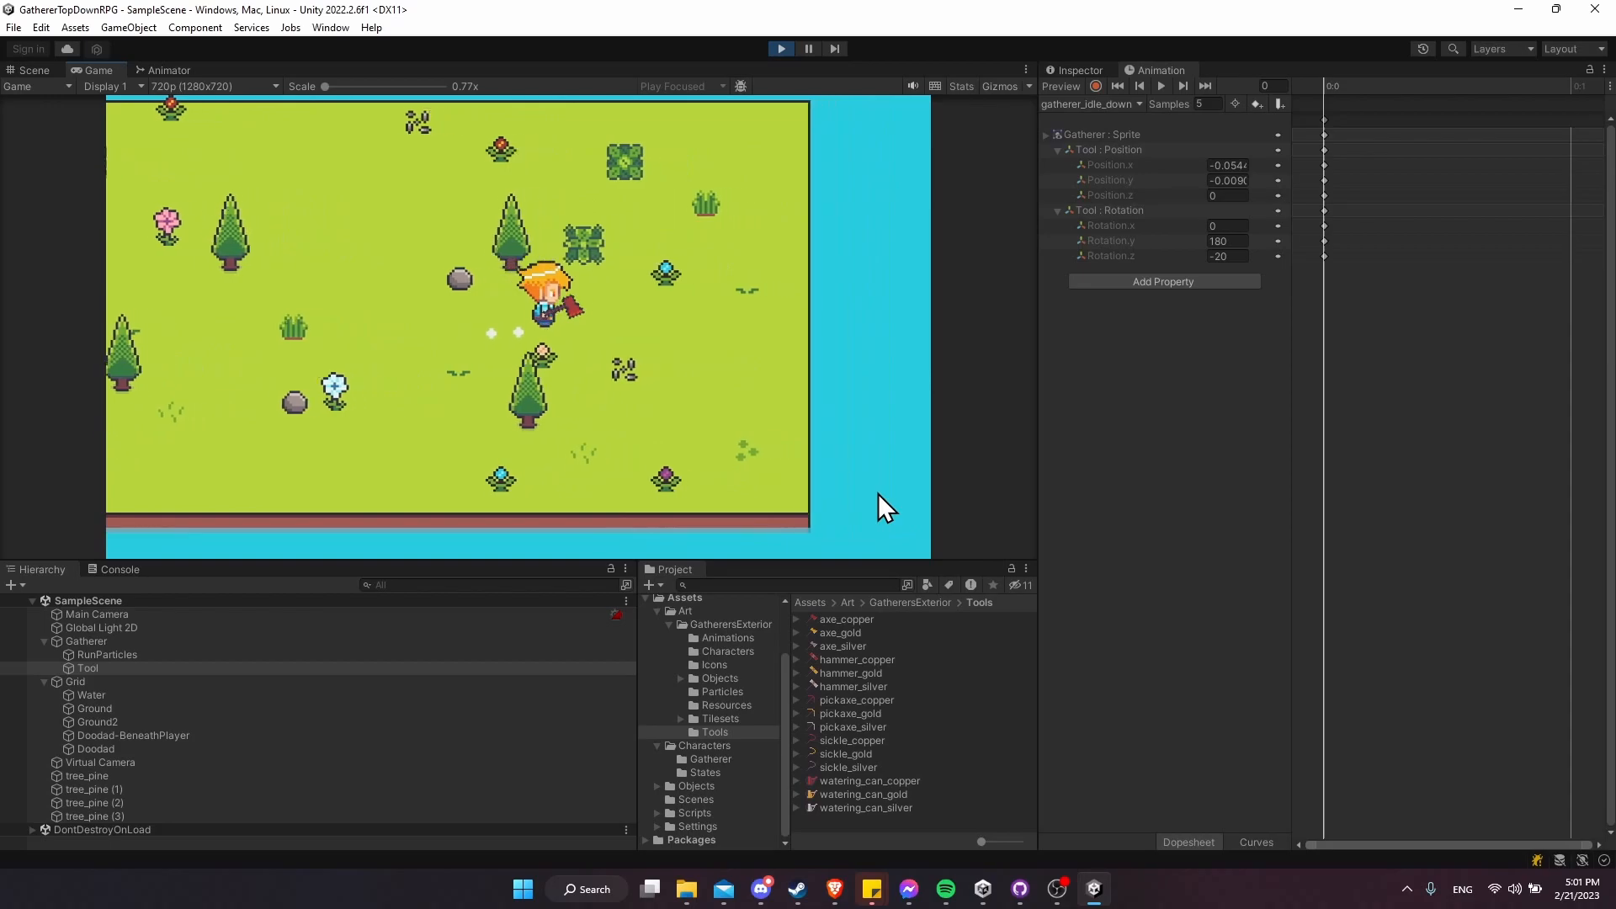
pyautogui.press('s')
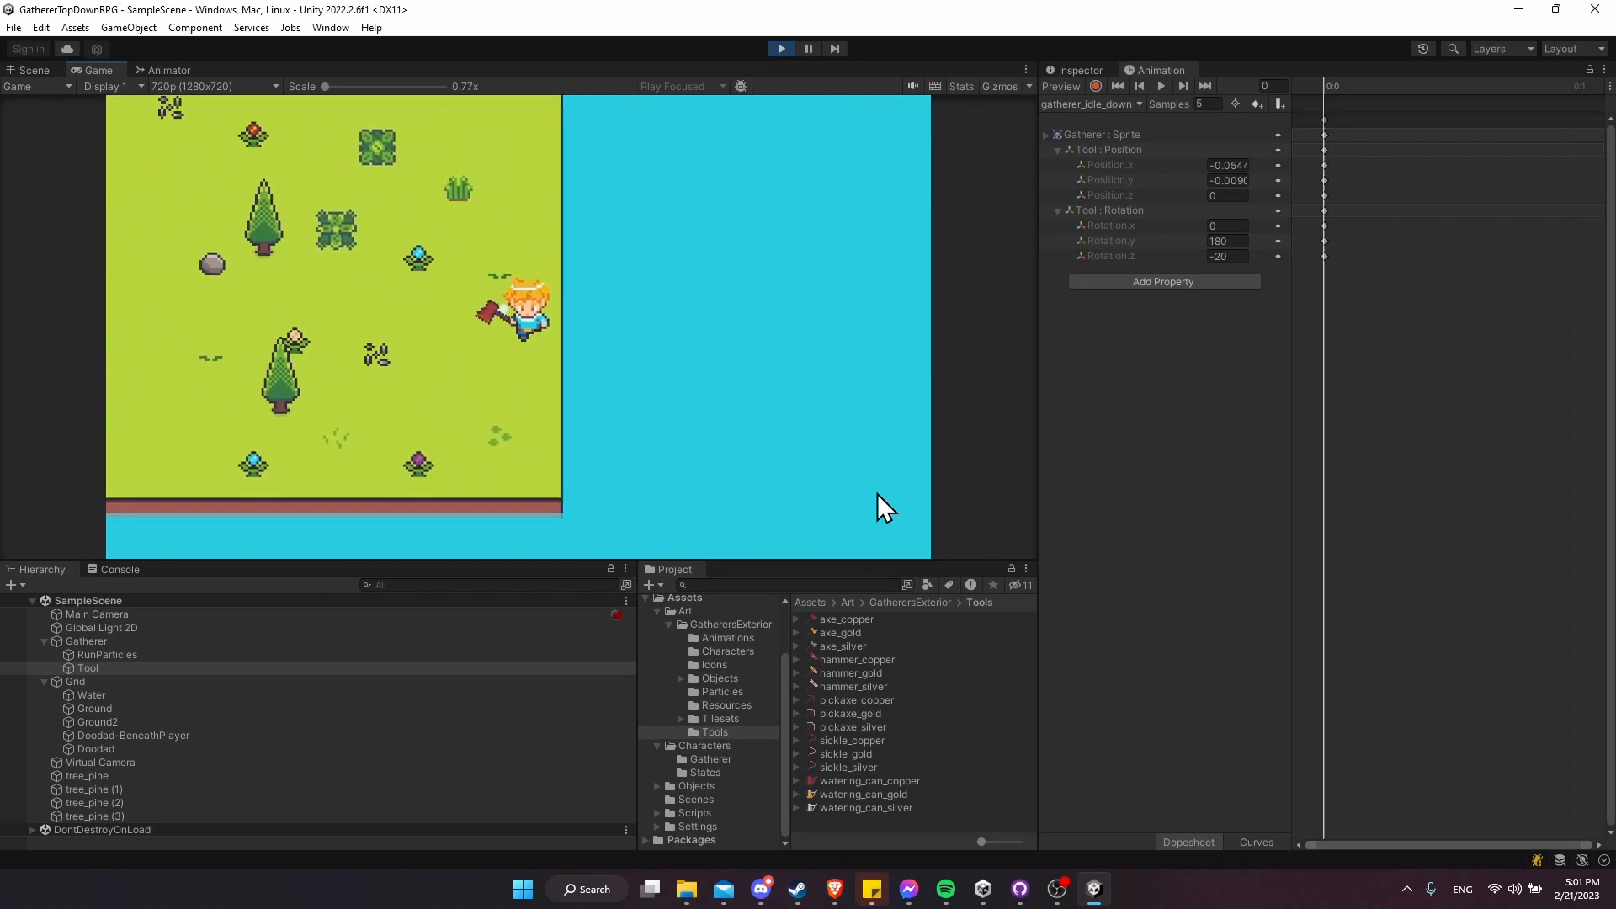
pyautogui.press('a')
pyautogui.press('a')
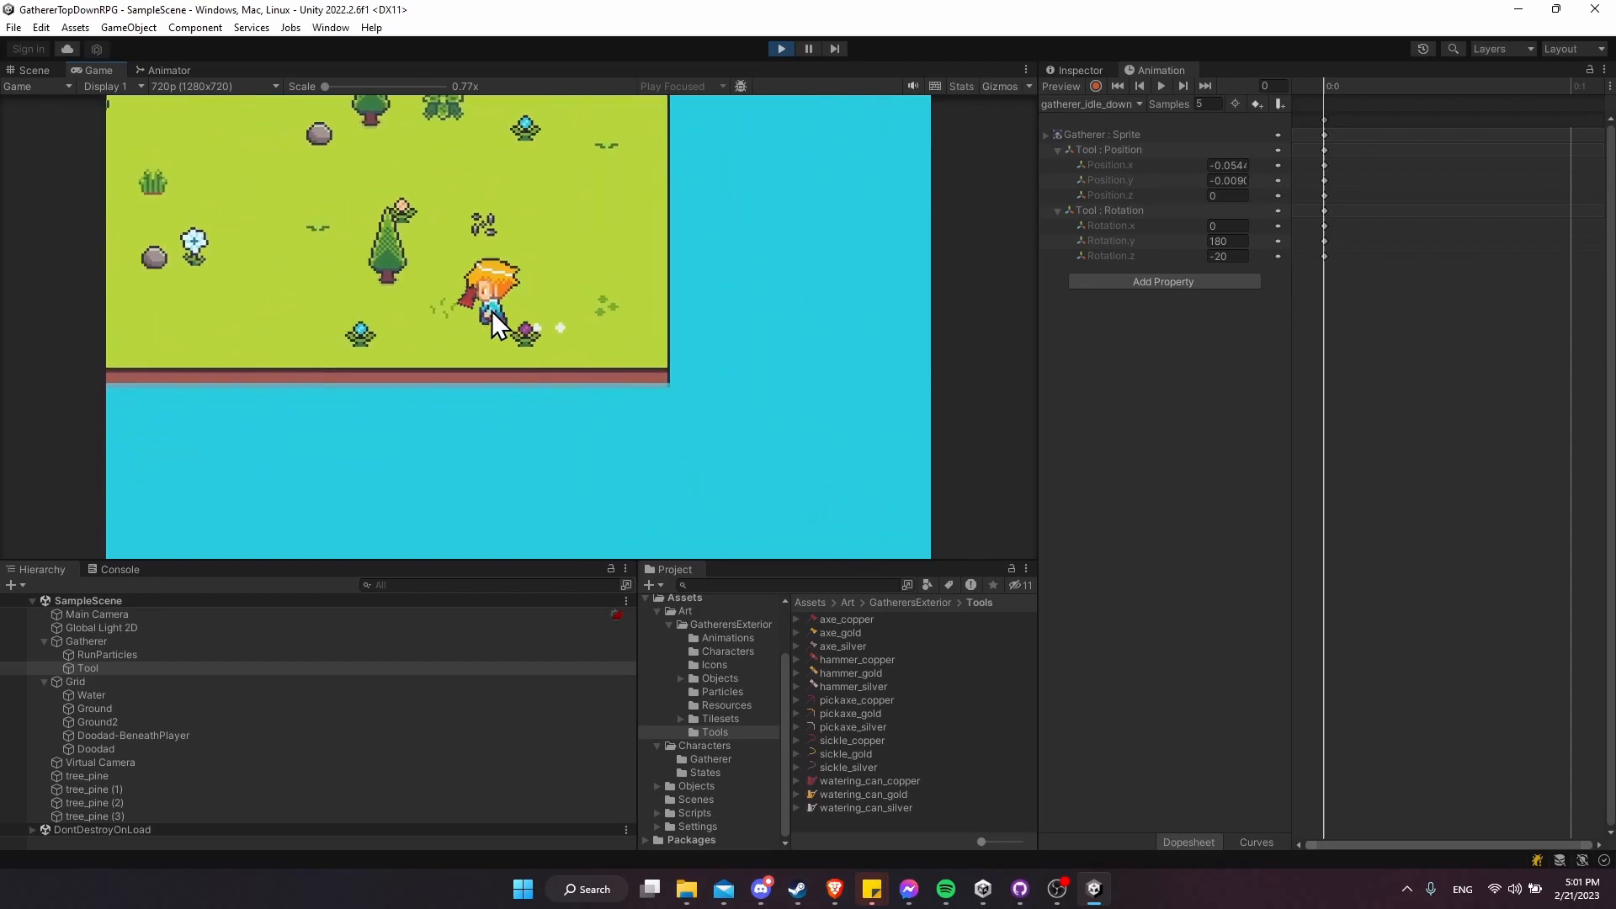
pyautogui.press('w')
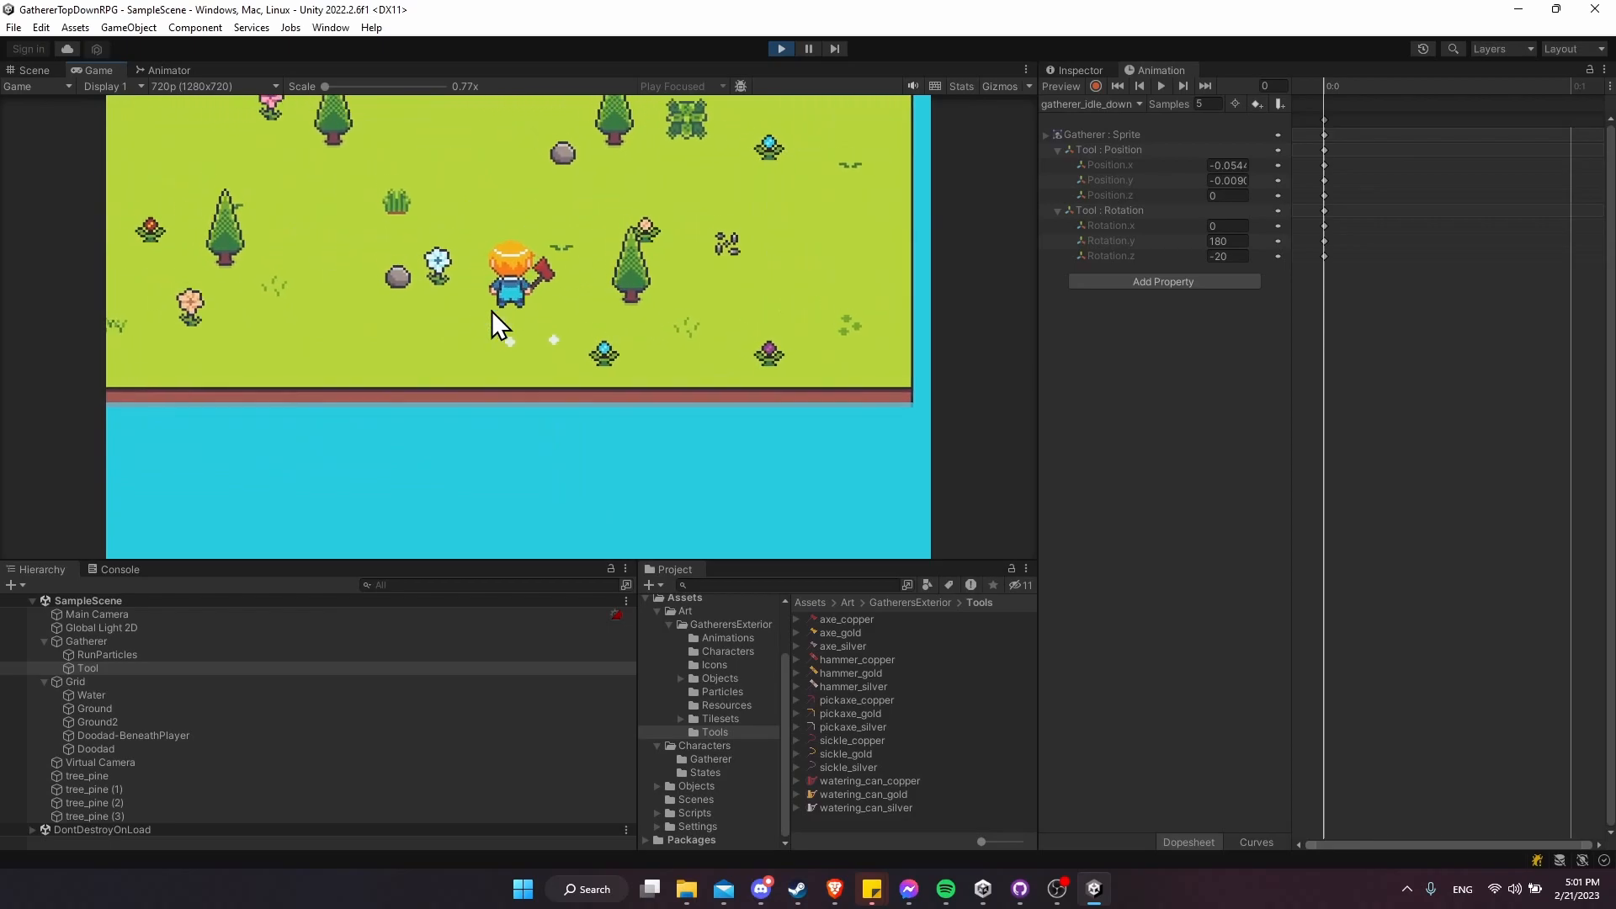
pyautogui.press('a')
pyautogui.press('s')
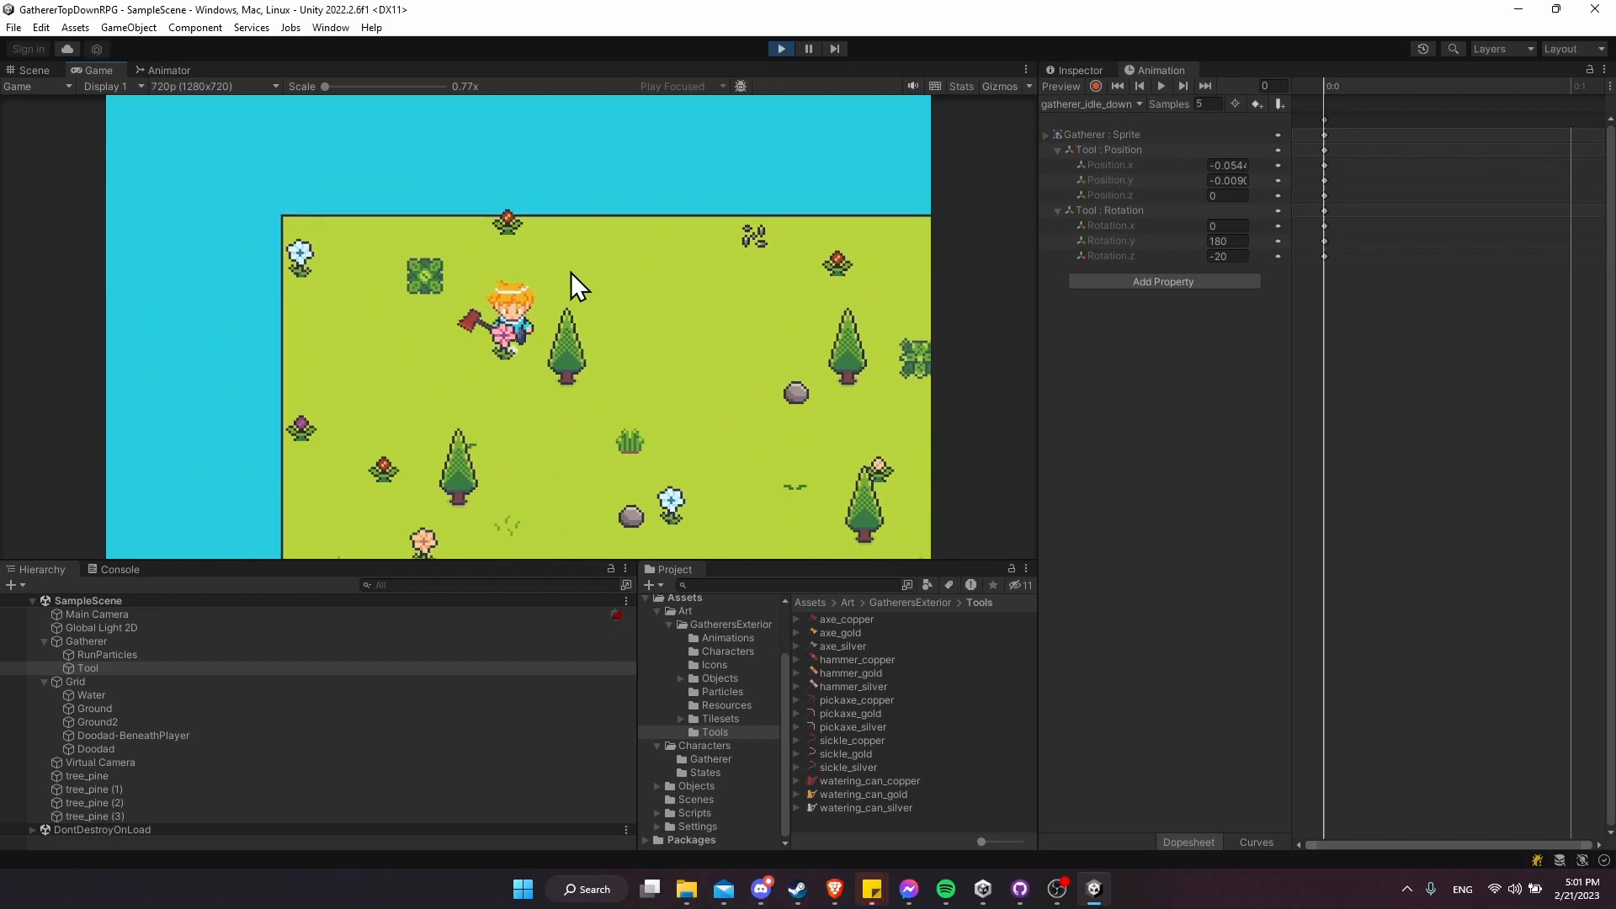
pyautogui.press('d')
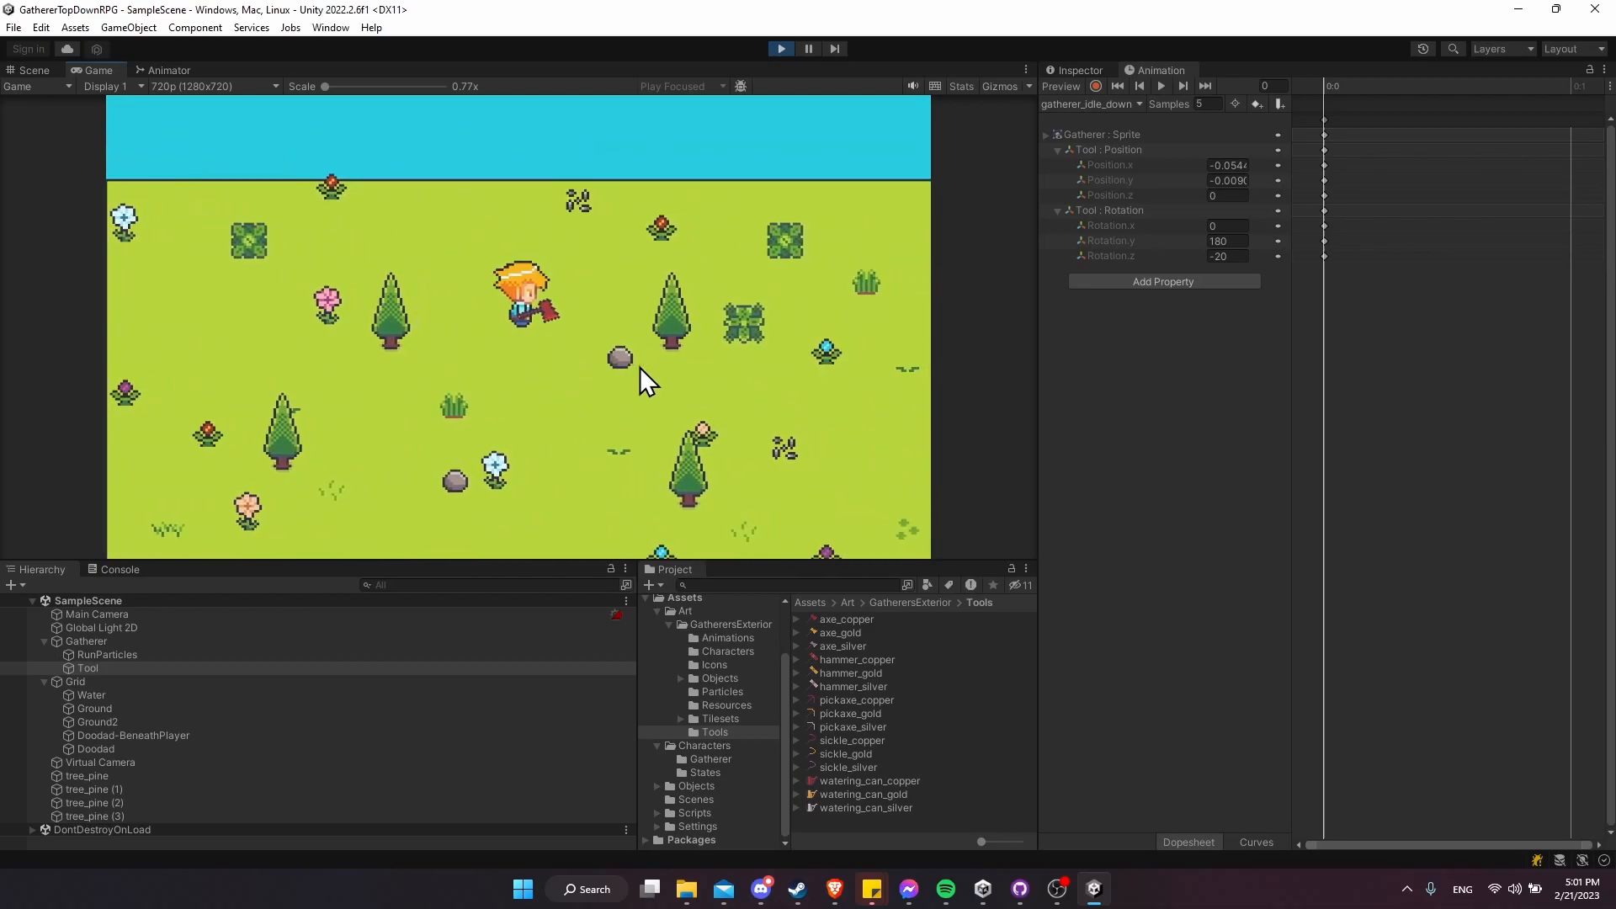
# - Swing the axe while facing down, left, up and right to check the tool's alignment in each swing animation
pyautogui.click(640, 367)
pyautogui.press('s')
pyautogui.click(640, 367)
pyautogui.click(640, 365)
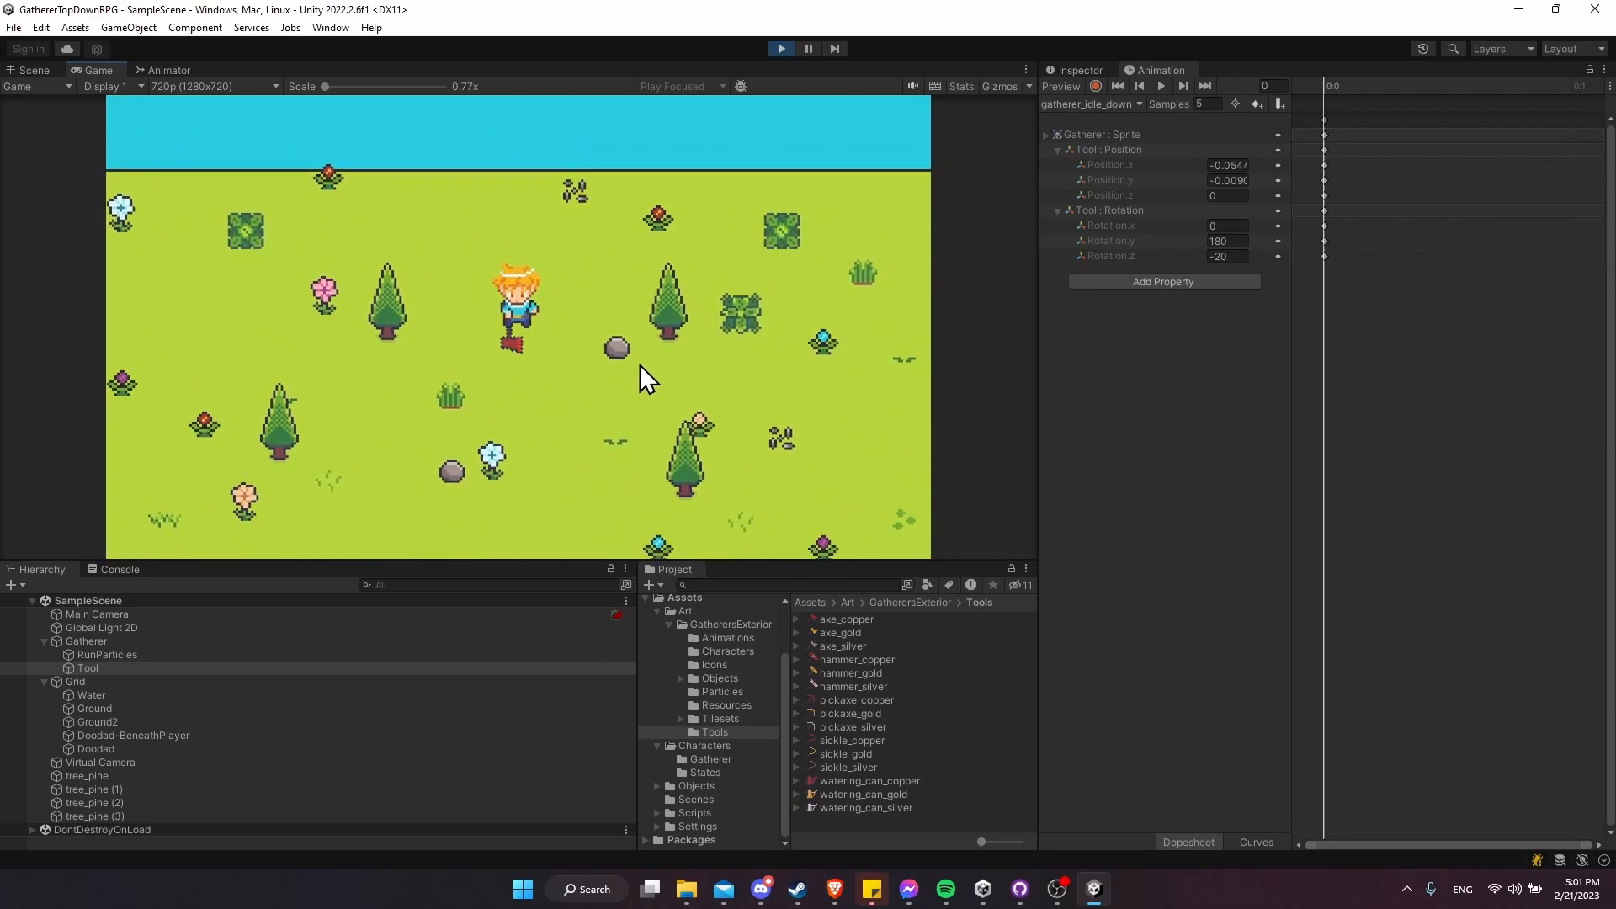
pyautogui.press('a')
pyautogui.click(640, 366)
pyautogui.press('w')
pyautogui.click(639, 364)
pyautogui.press('s')
pyautogui.press('d')
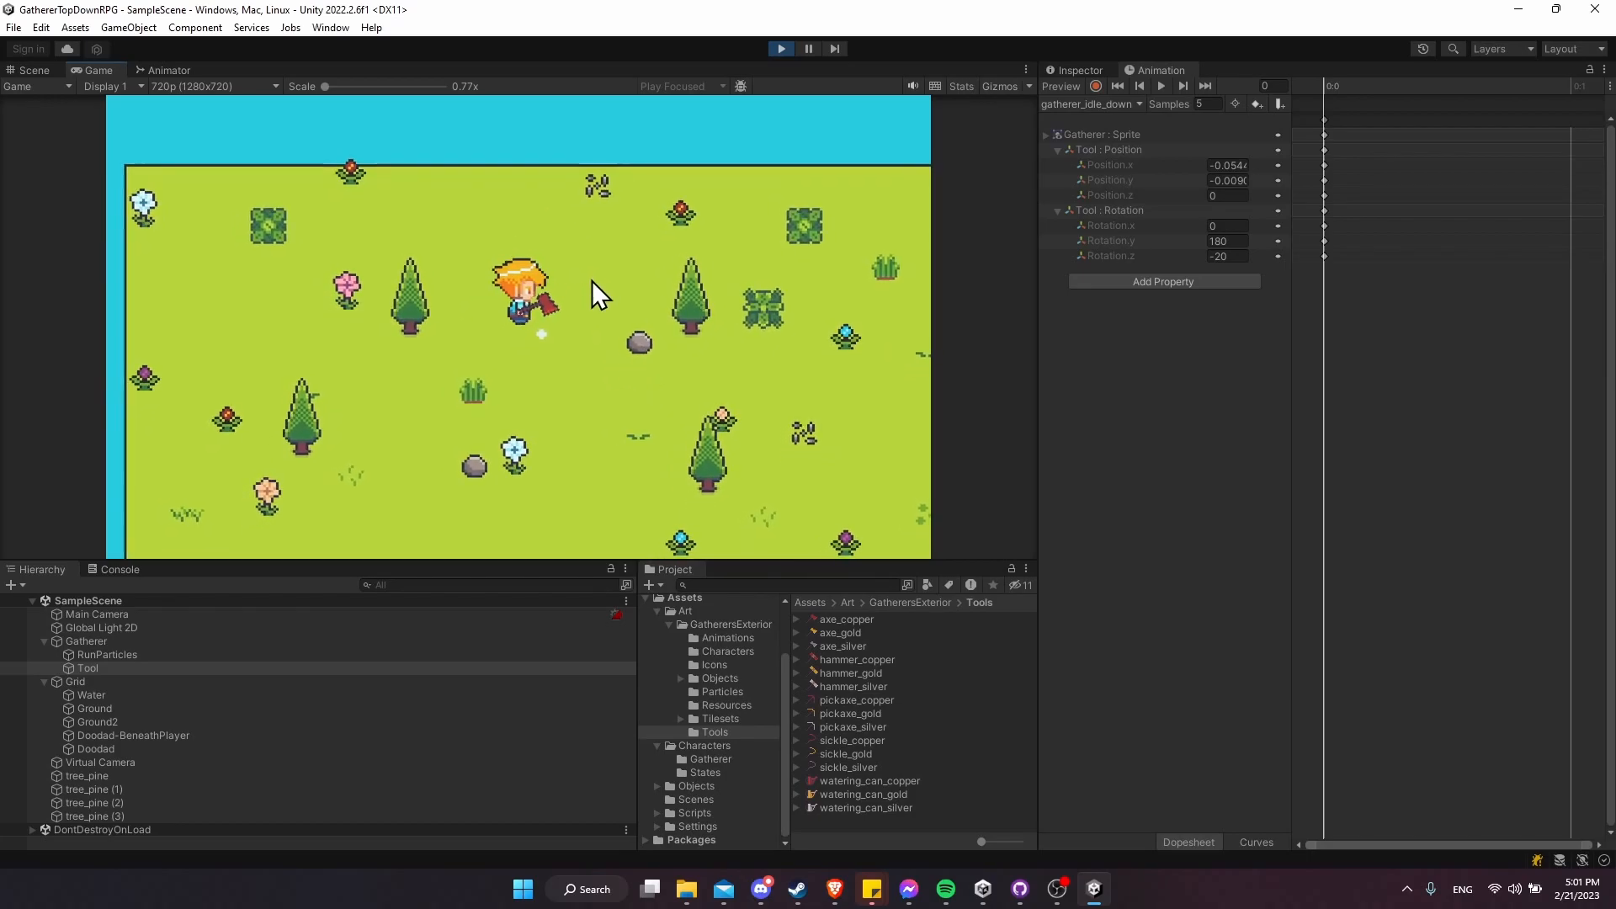
pyautogui.click(592, 281)
pyautogui.press('w')
pyautogui.press('a')
pyautogui.press('s')
pyautogui.press('d')
pyautogui.press('s')
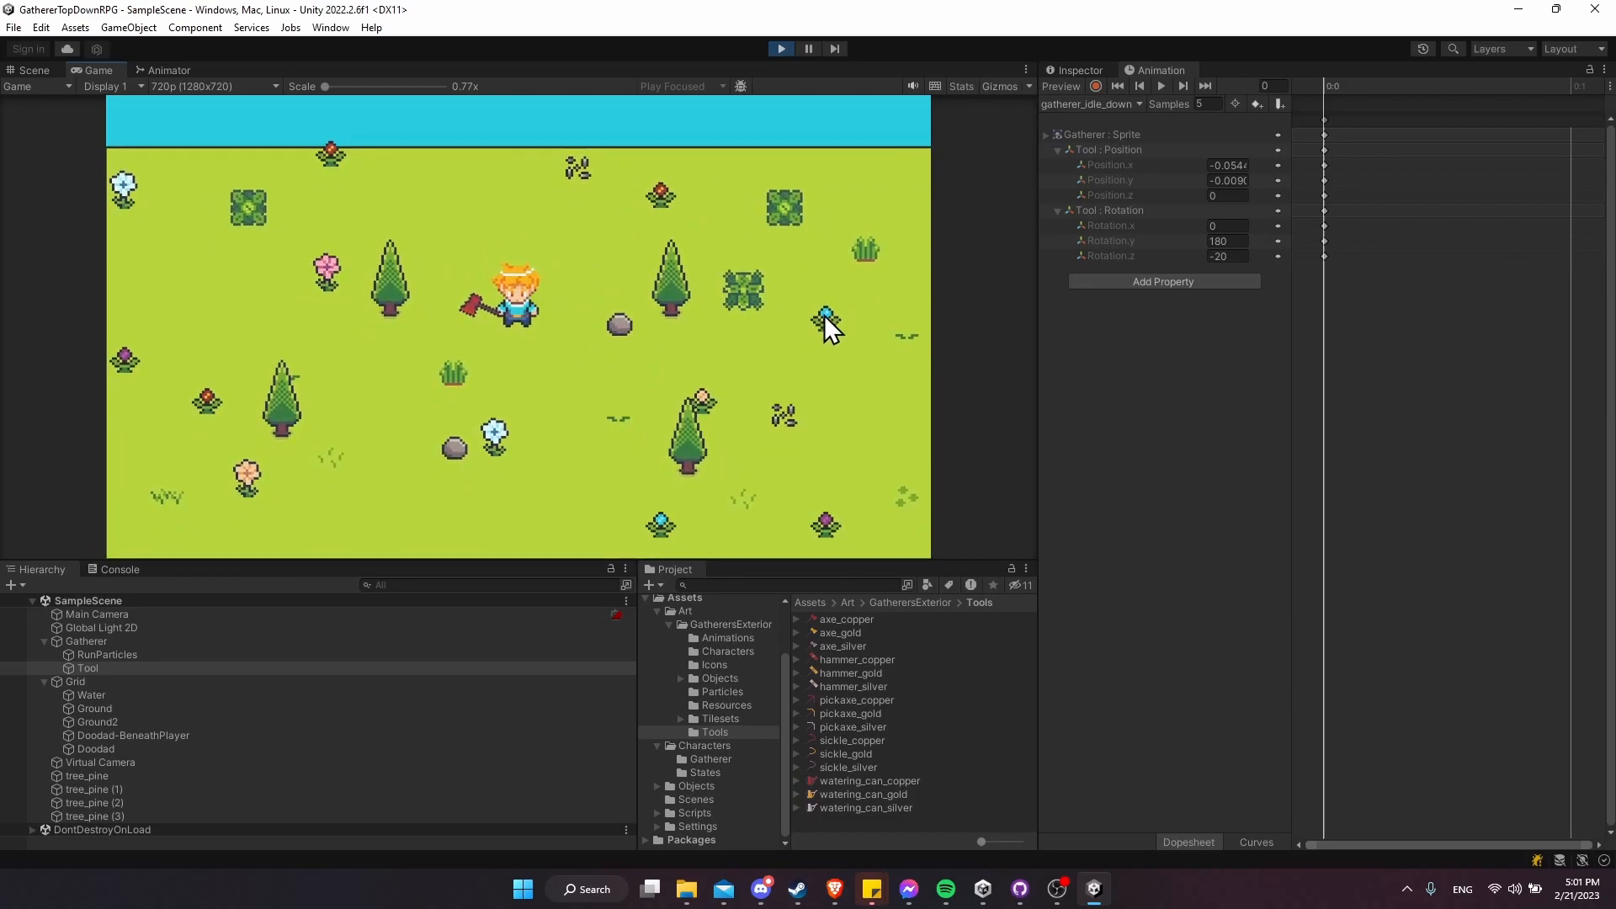
# - Examine the custom pivot in the axe_copper sprite's import settings and return to the animation clip
pyautogui.click(890, 621)
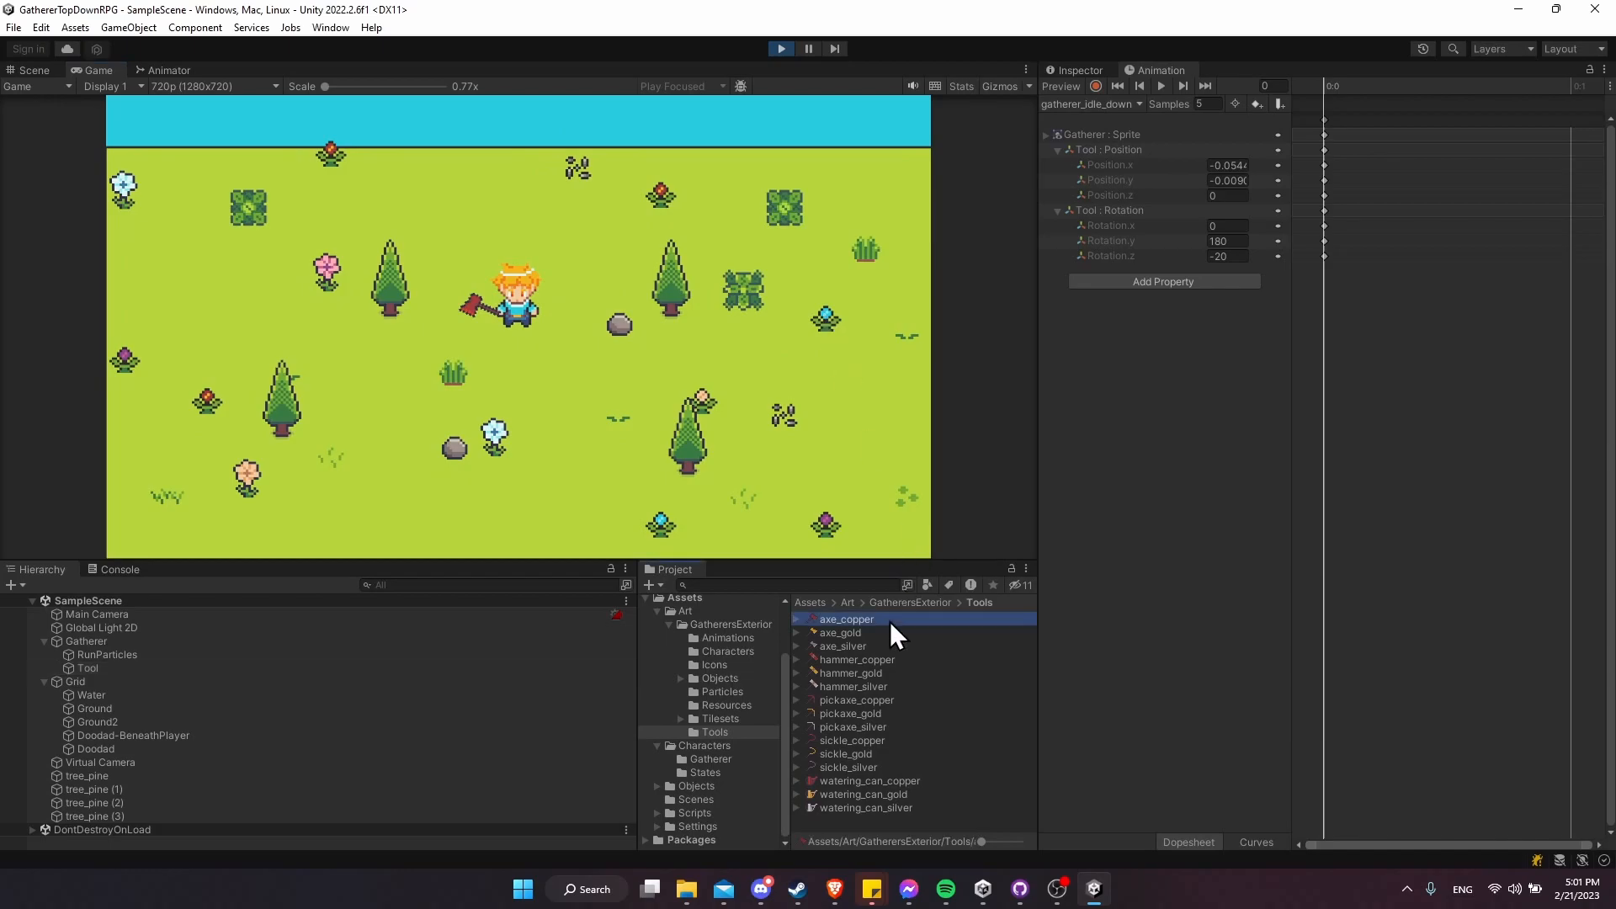
pyautogui.click(1093, 73)
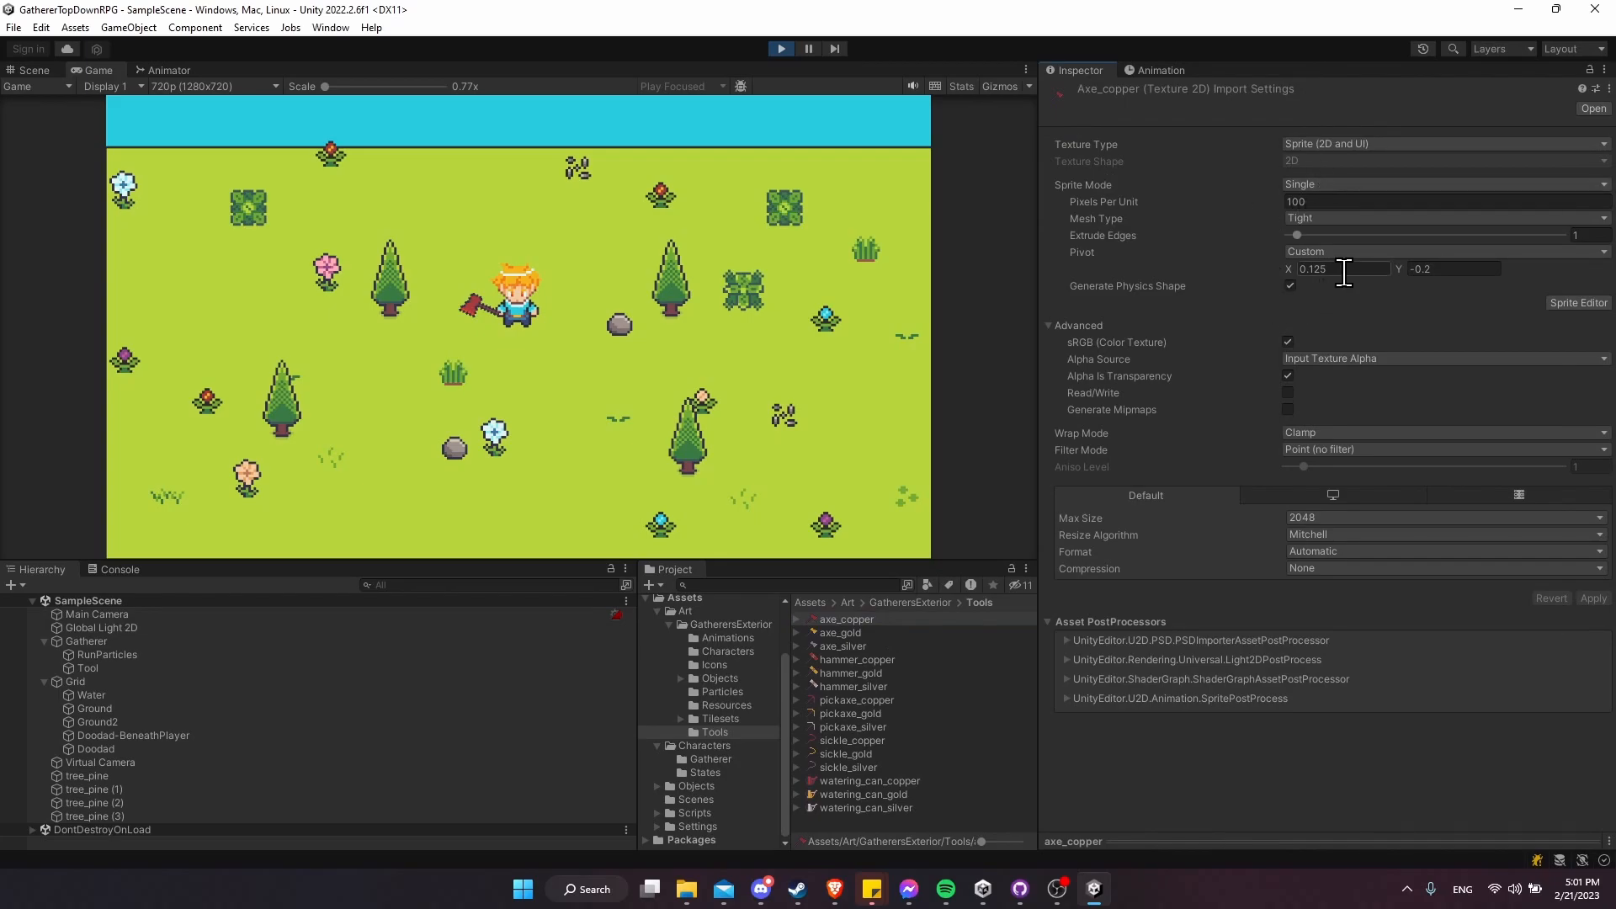
pyautogui.write('.2')
pyautogui.click(1162, 72)
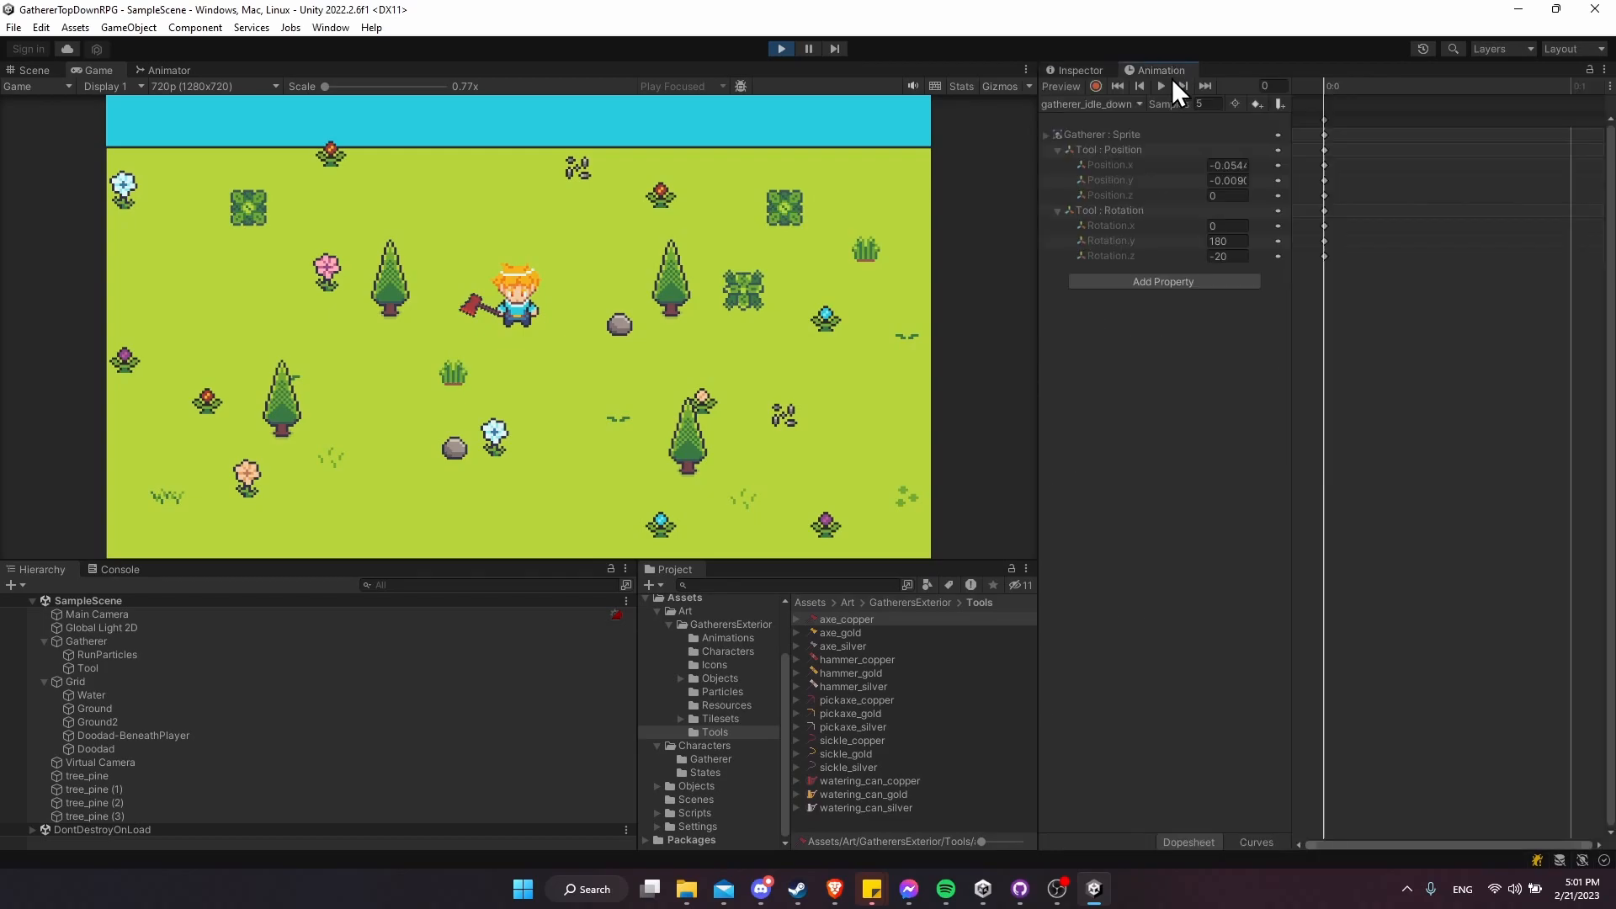
# - Enable Is Trigger on the Tool's Polygon Collider 2D while the game is still running
pyautogui.click(1083, 69)
pyautogui.hotkey('ctrl', 's')
pyautogui.press('d')
pyautogui.press('w')
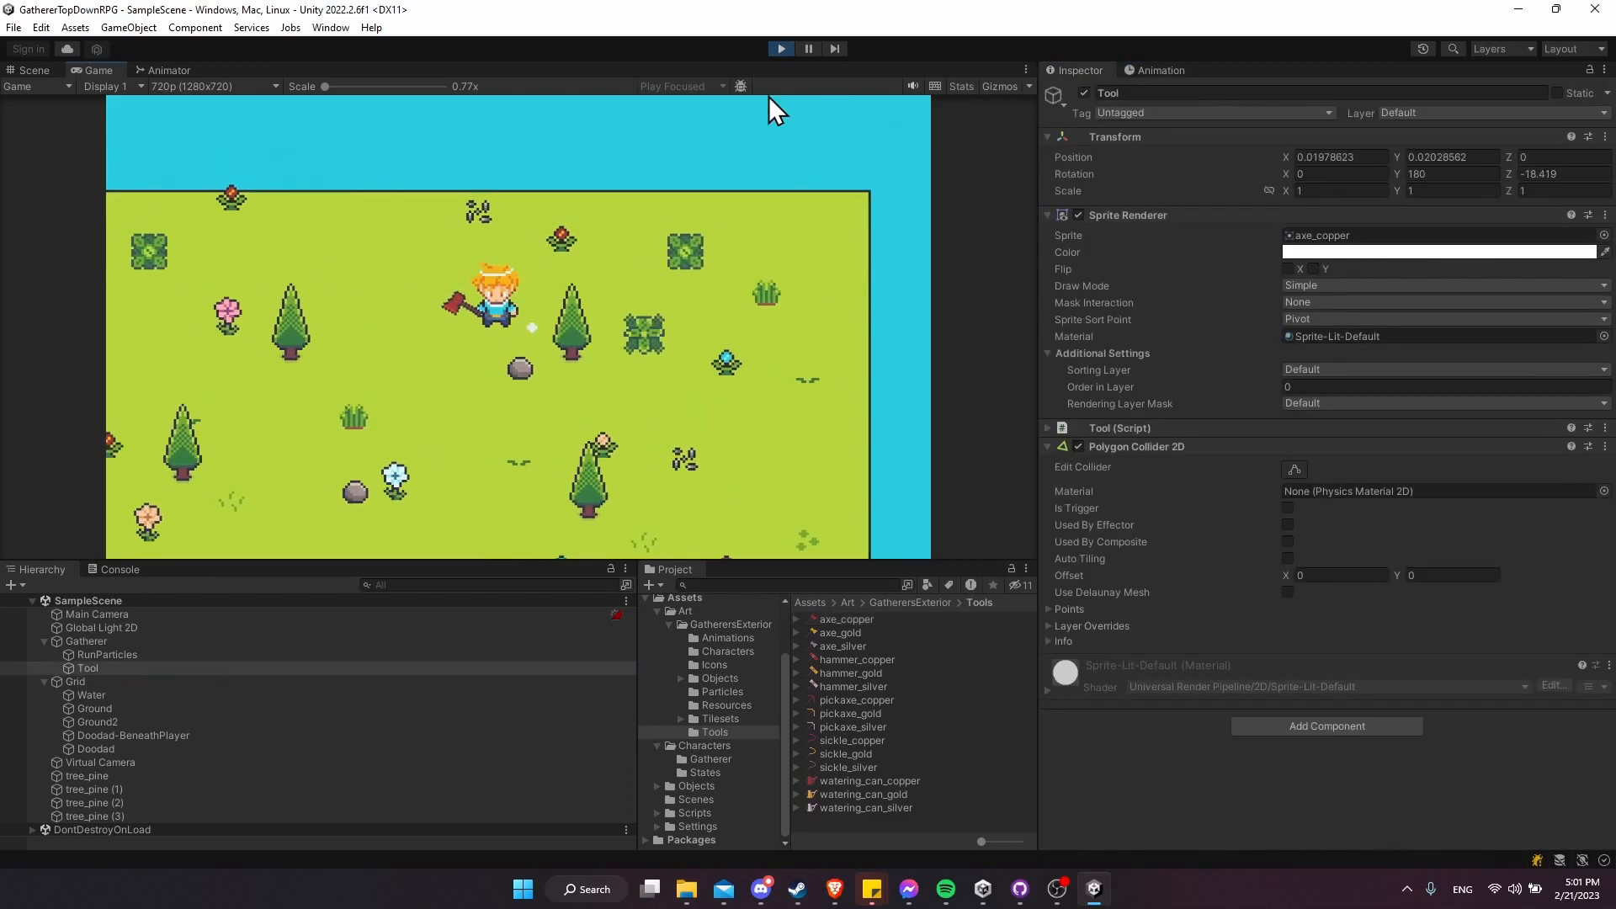
pyautogui.press('d')
pyautogui.press('a')
pyautogui.click(1288, 508)
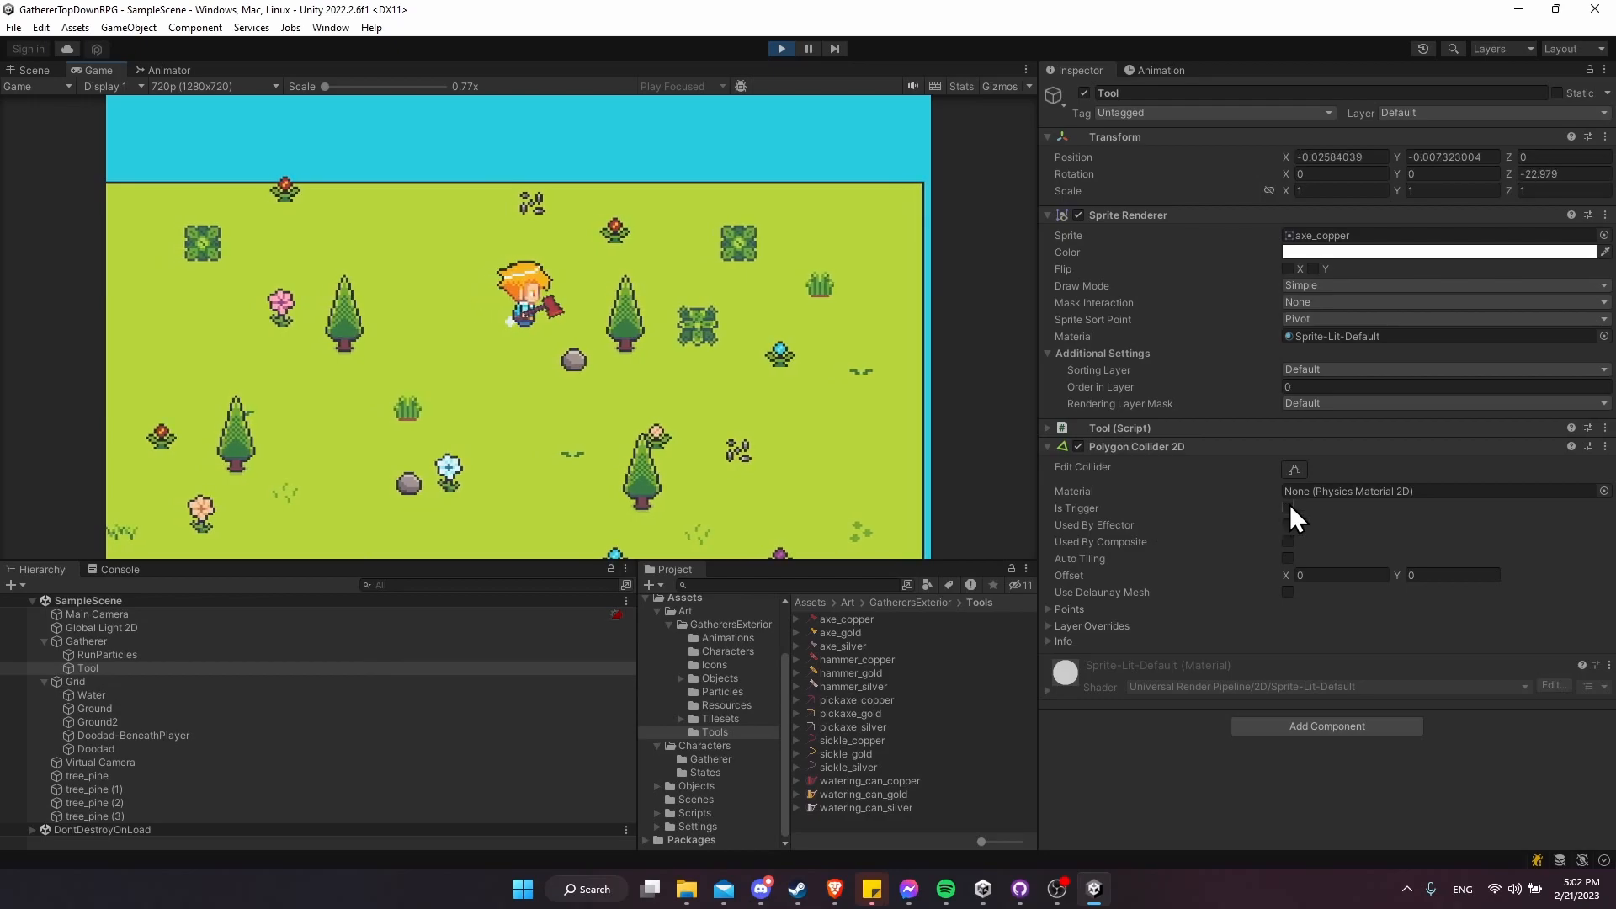
# - Walk to the pine trees and swing the axe at each one to test the trigger collider, and stop the game
pyautogui.press('d')
pyautogui.press('s')
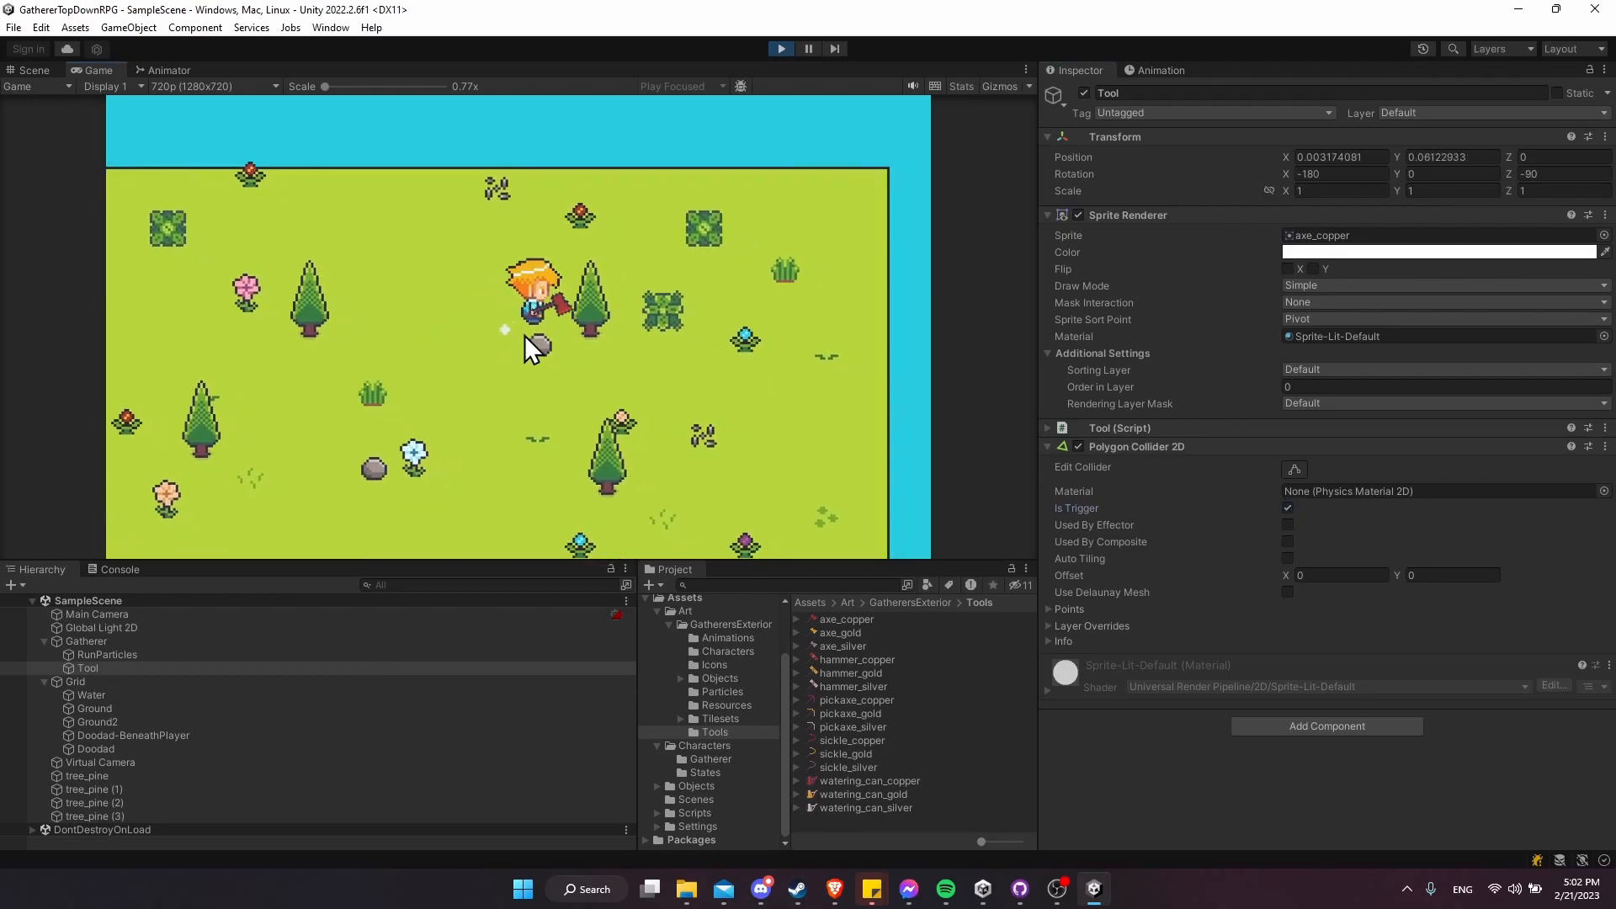
pyautogui.click(554, 329)
pyautogui.press('s')
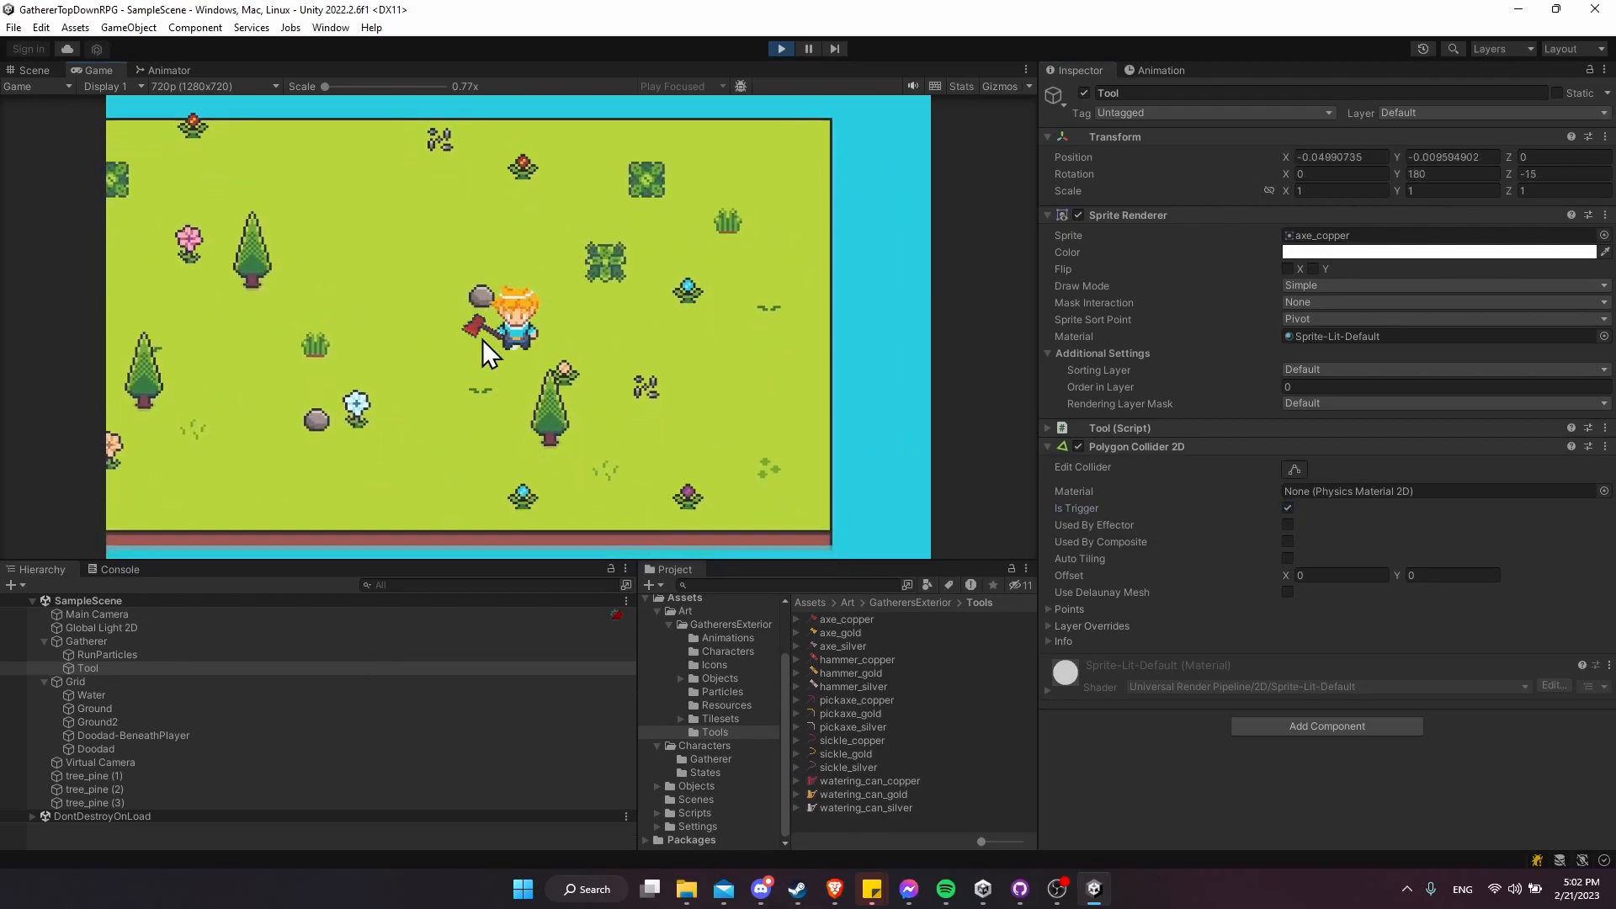
pyautogui.press('a')
pyautogui.press('d')
pyautogui.click(524, 318)
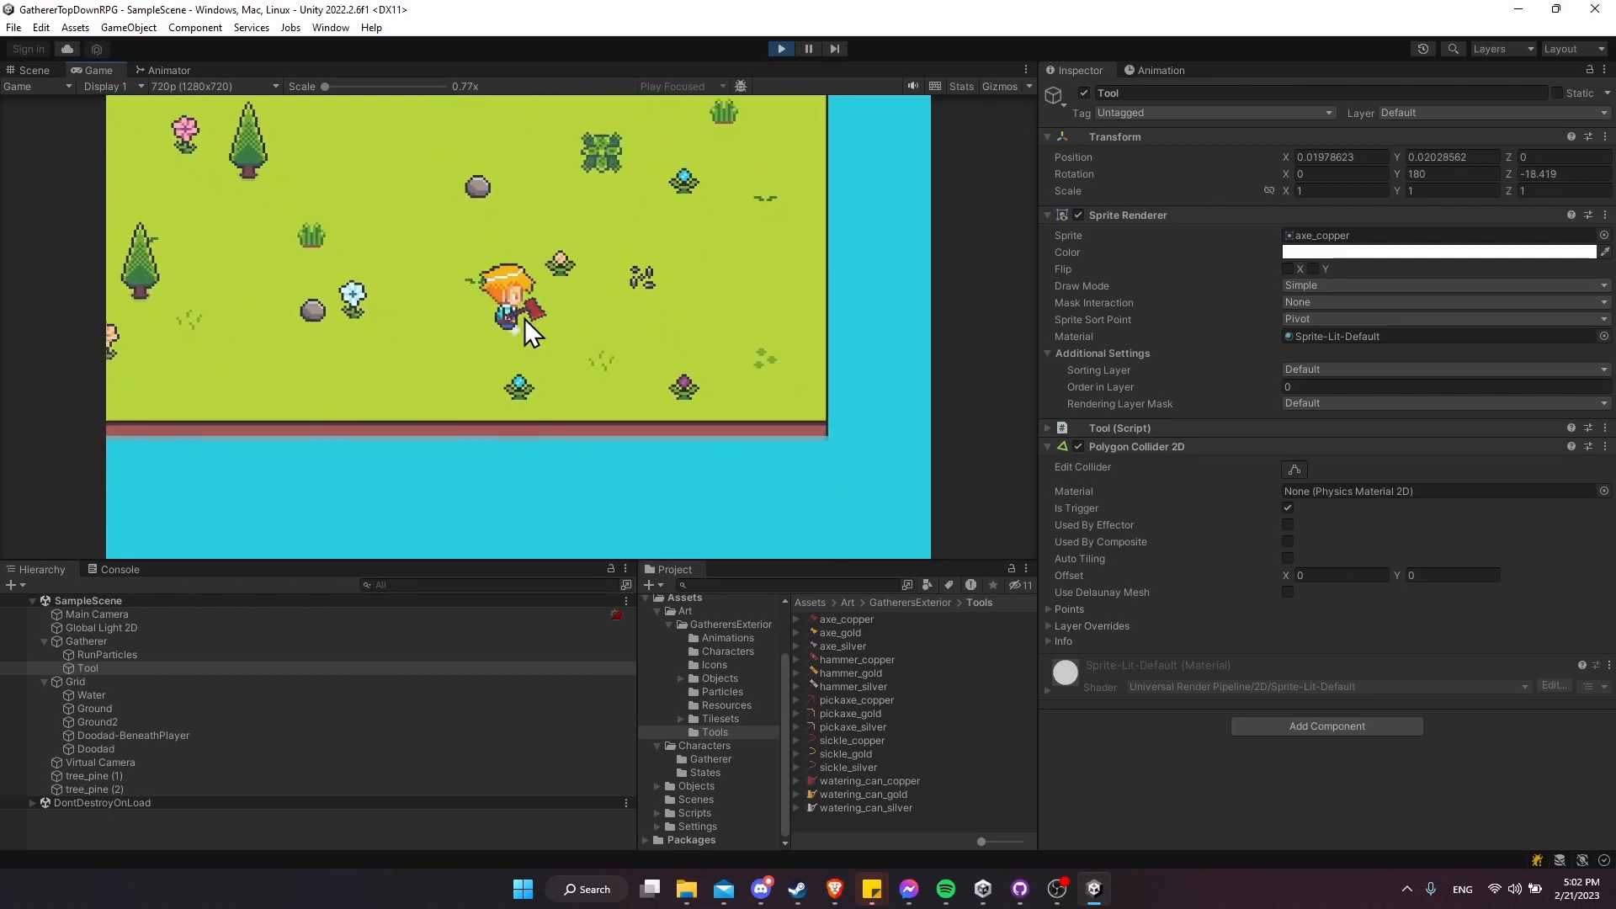
pyautogui.press('a')
pyautogui.press('w')
pyautogui.press('a')
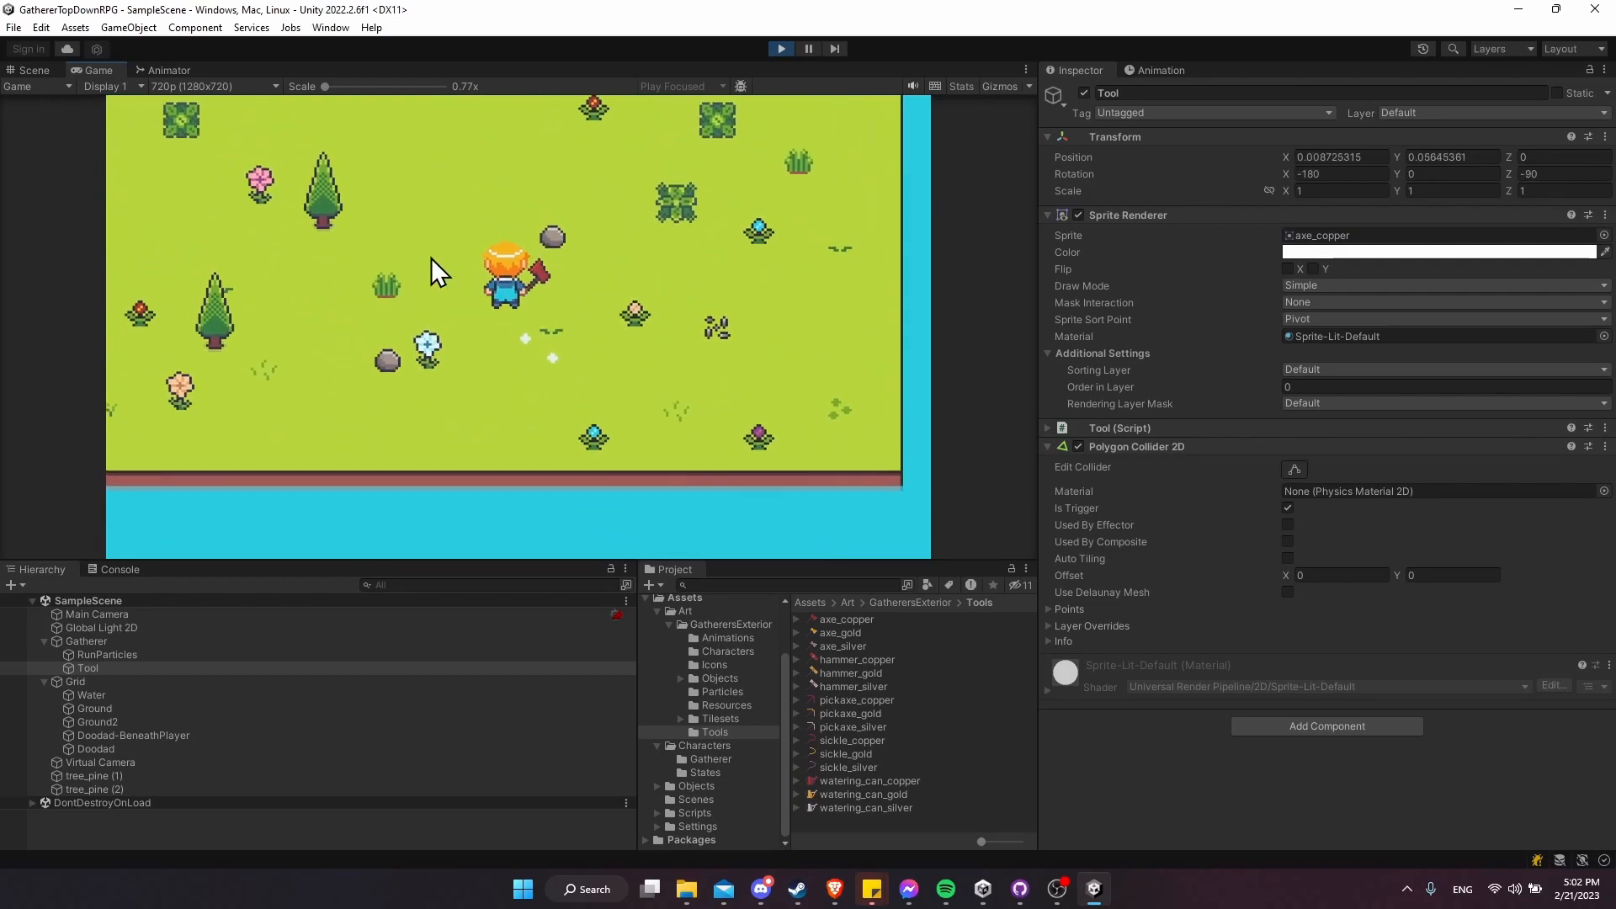
pyautogui.press('w')
pyautogui.press('a')
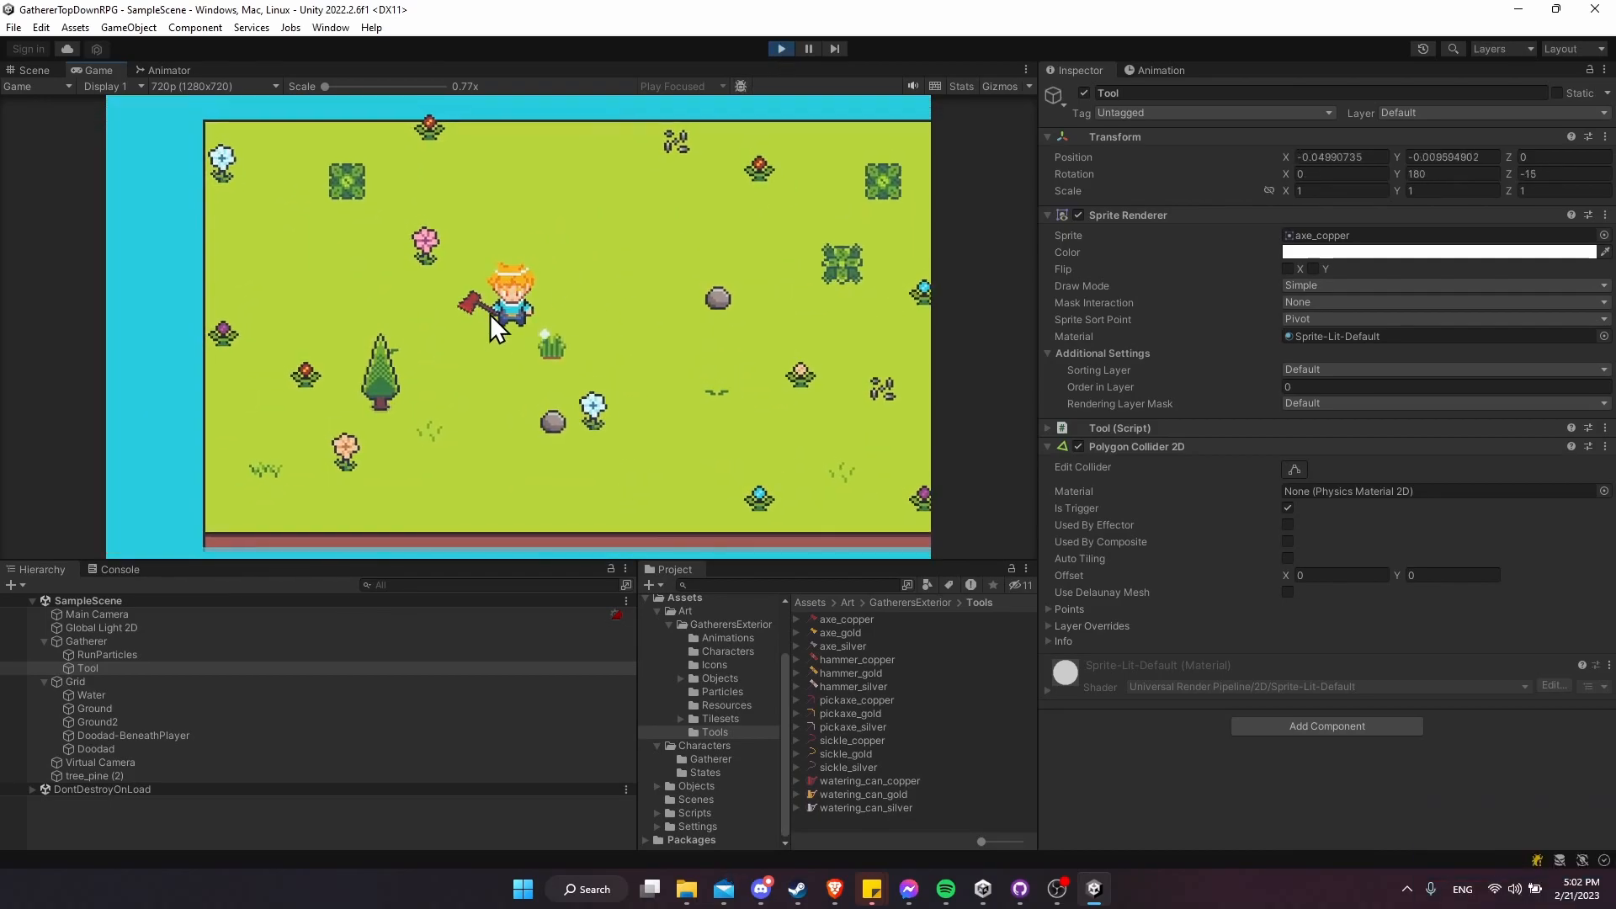
pyautogui.press('d')
pyautogui.press('a')
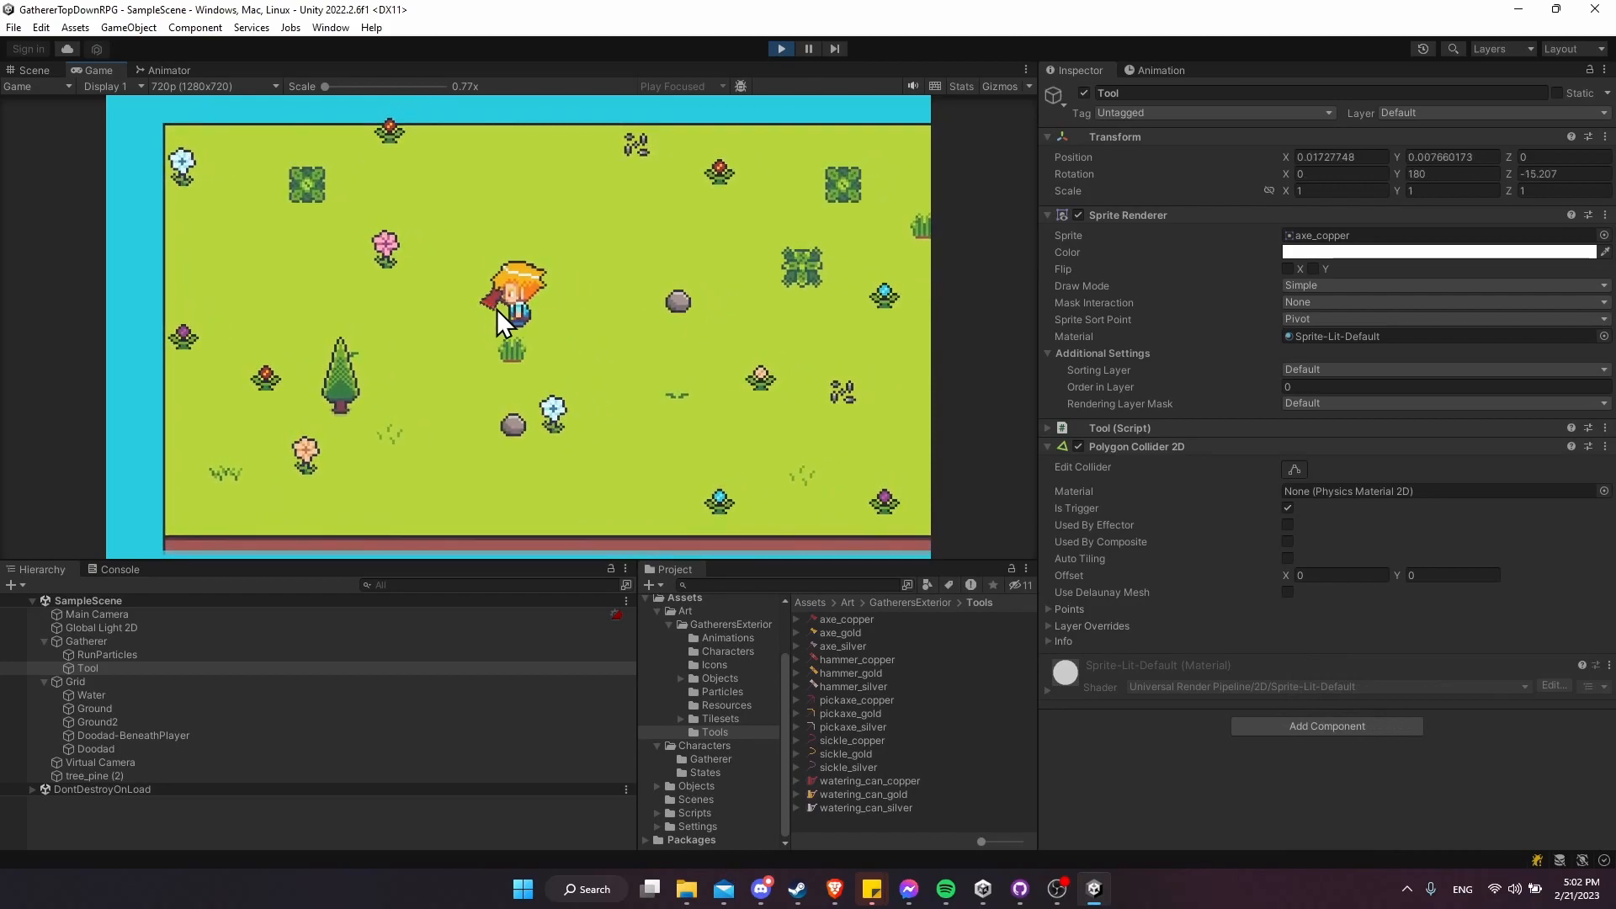
pyautogui.press('a')
pyautogui.press('s')
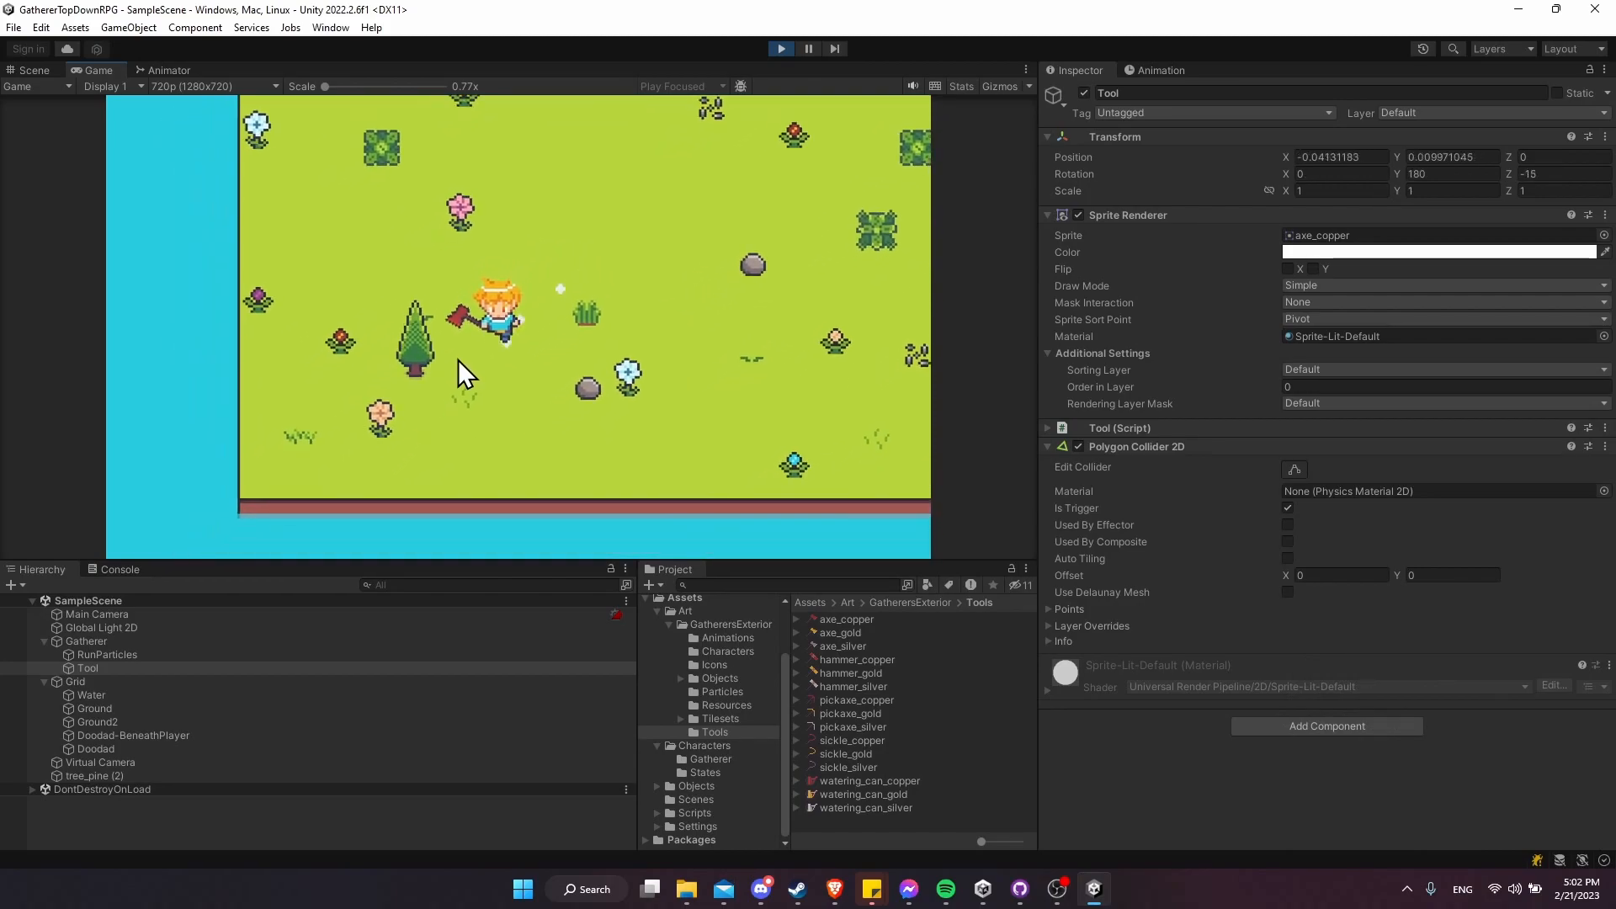
pyautogui.click(458, 360)
pyautogui.press('d')
pyautogui.press('w')
pyautogui.press('d')
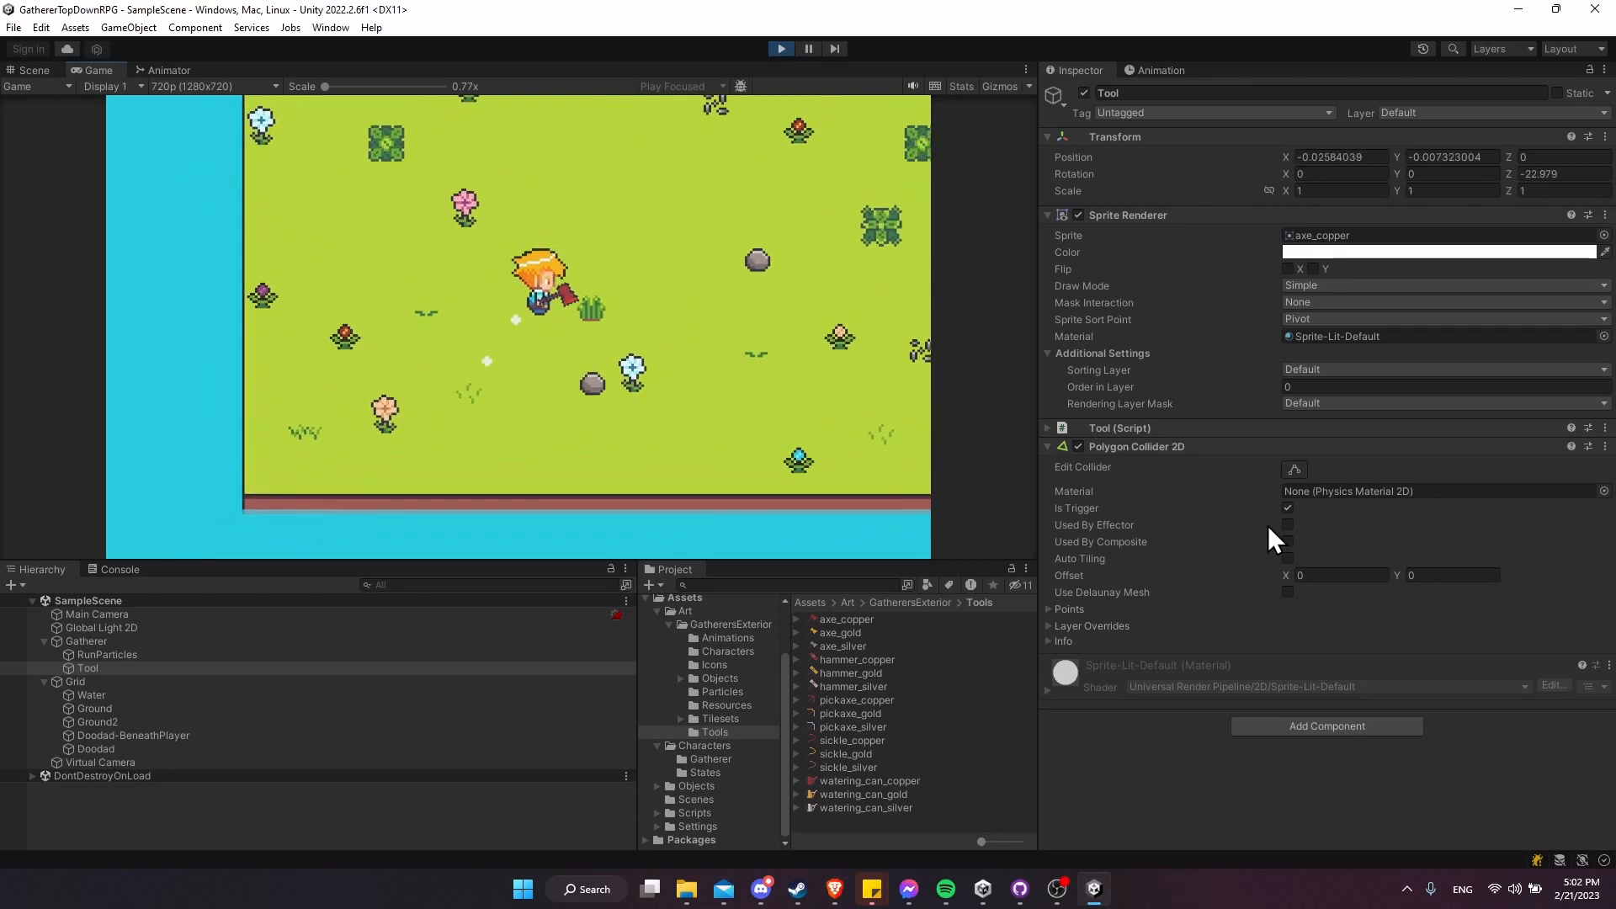
pyautogui.click(782, 49)
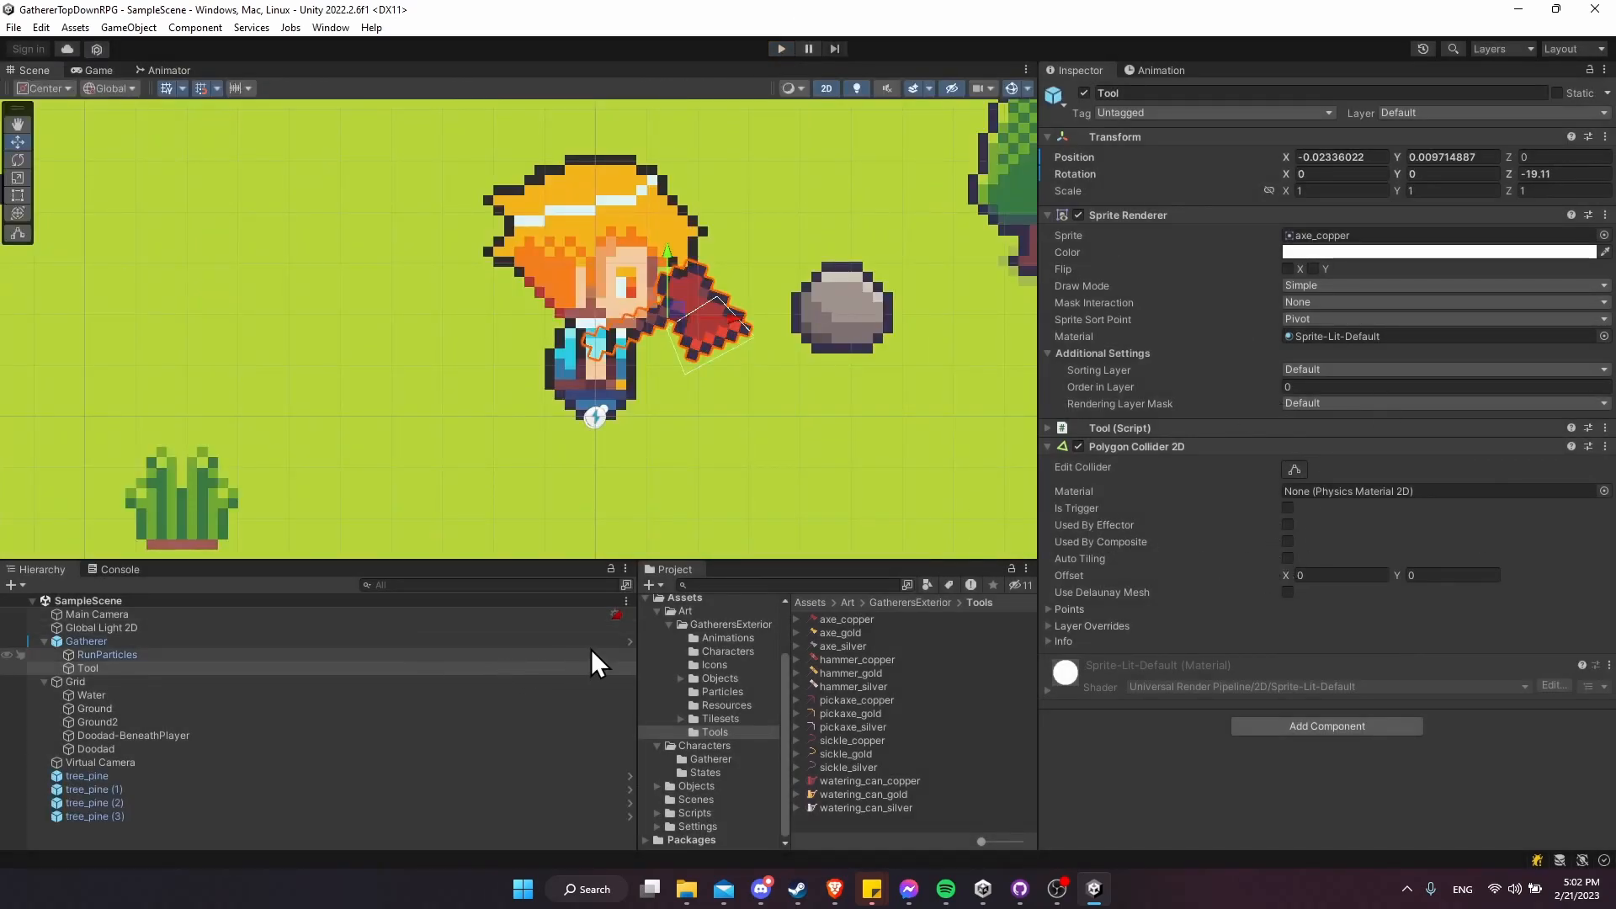
# - Enable Is Trigger on the Tool's Polygon Collider 2D in edit mode so the setting is kept
pyautogui.click(628, 641)
pyautogui.click(1288, 508)
pyautogui.click(6, 605)
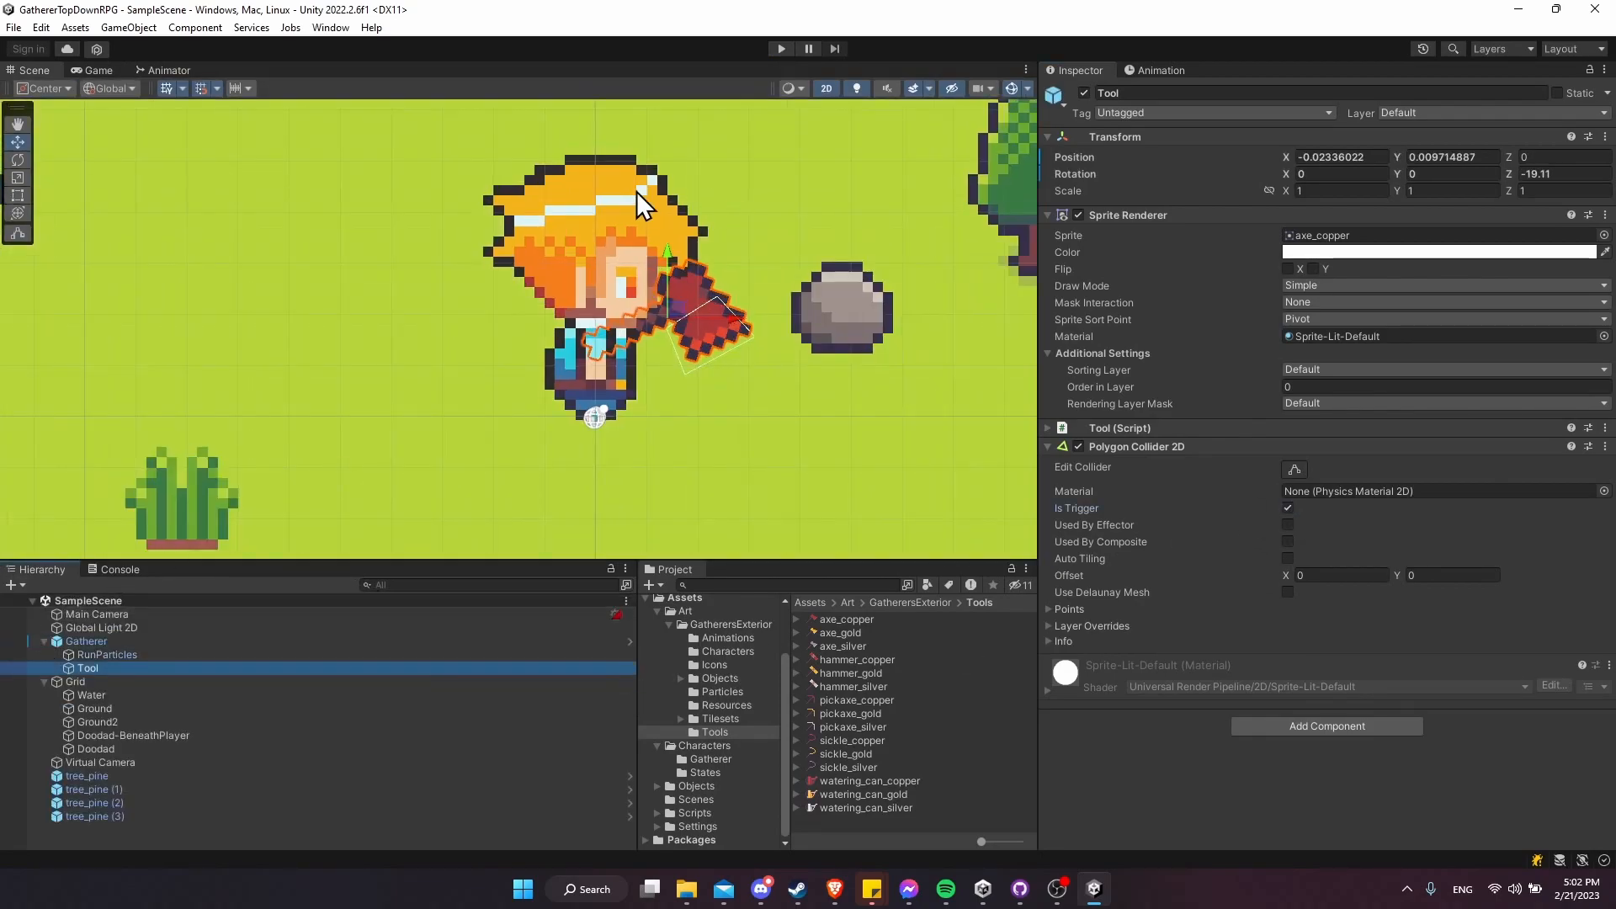